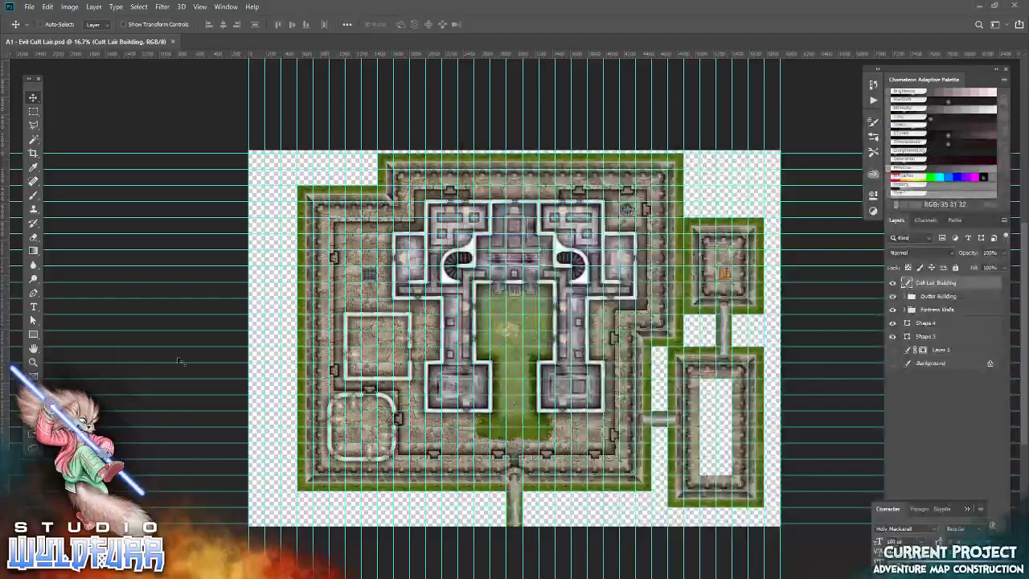
Bring the empty interior of the lower-right tower into view at 100% zoom
{"action": "key", "text": "z"}
{"action": "left_click", "coordinate": [706, 405]}
{"action": "left_click", "coordinate": [726, 397]}
{"action": "left_click", "coordinate": [719, 426]}
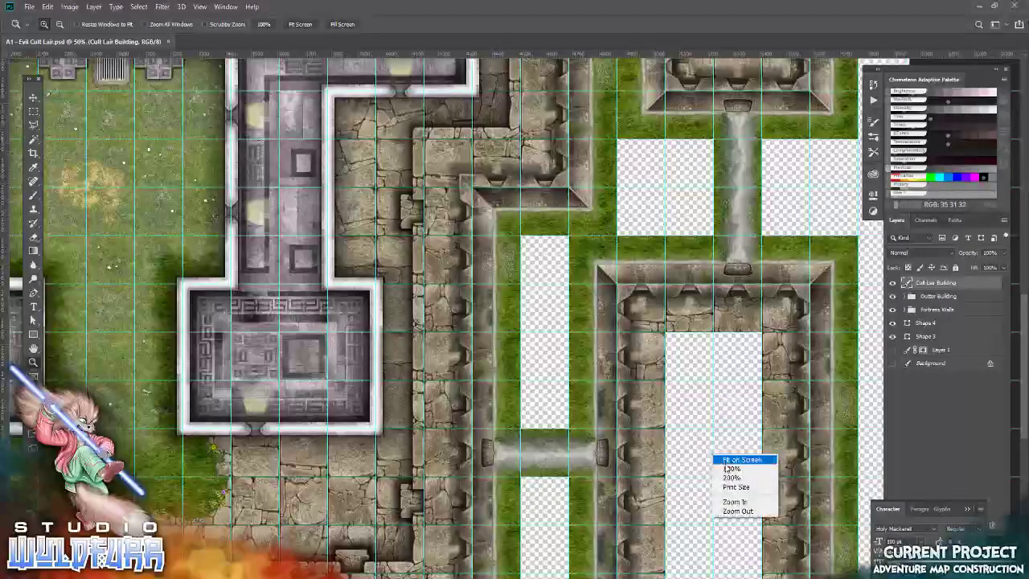
{"action": "left_click", "coordinate": [730, 468]}
{"action": "left_click_drag", "start_coordinate": [556, 453], "coordinate": [537, 94]}
{"action": "left_click_drag", "start_coordinate": [606, 298], "coordinate": [586, 165]}
{"action": "left_click_drag", "start_coordinate": [877, 356], "coordinate": [554, 396]}
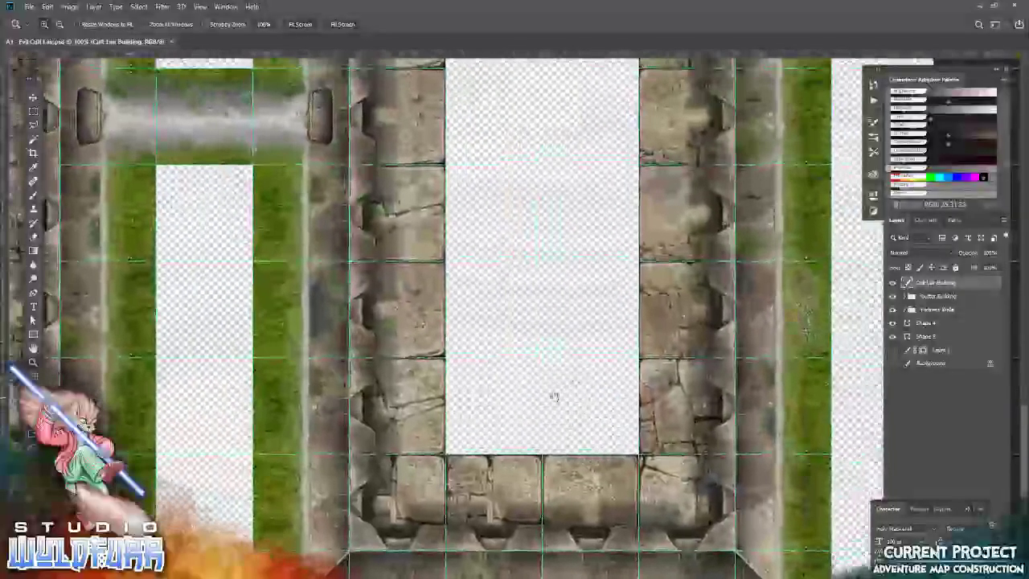
Switch to File Explorer and place wall-tile-es-0000.jpg from the Walls folder in the bottom-right cell of the tower's empty interior
{"action": "key", "text": "alt+Tab"}
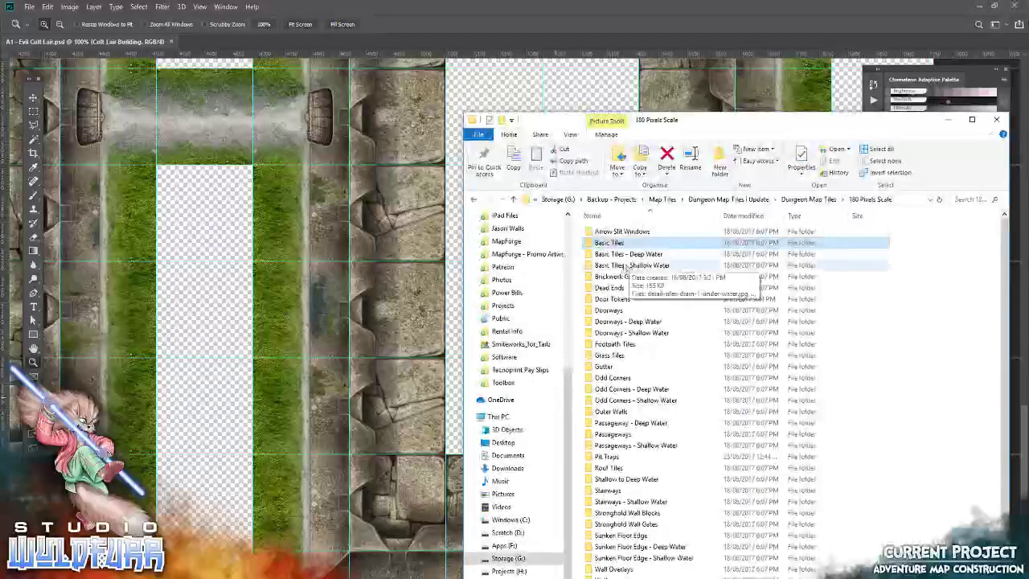
{"action": "scroll", "coordinate": [635, 450], "scroll_direction": "down", "scroll_amount": 1}
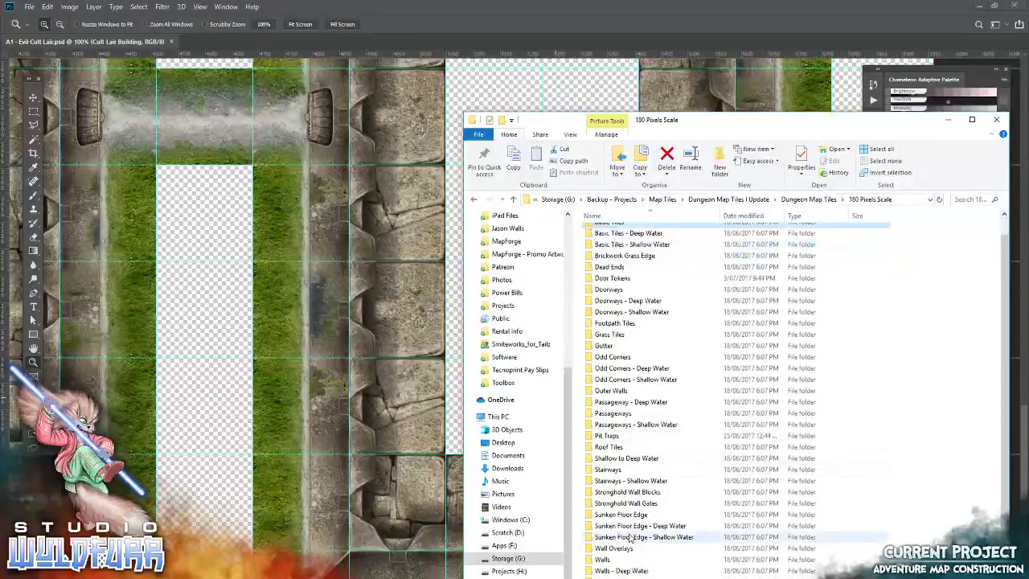
{"action": "double_click", "coordinate": [616, 563]}
{"action": "scroll", "coordinate": [746, 471], "scroll_direction": "down", "scroll_amount": 1}
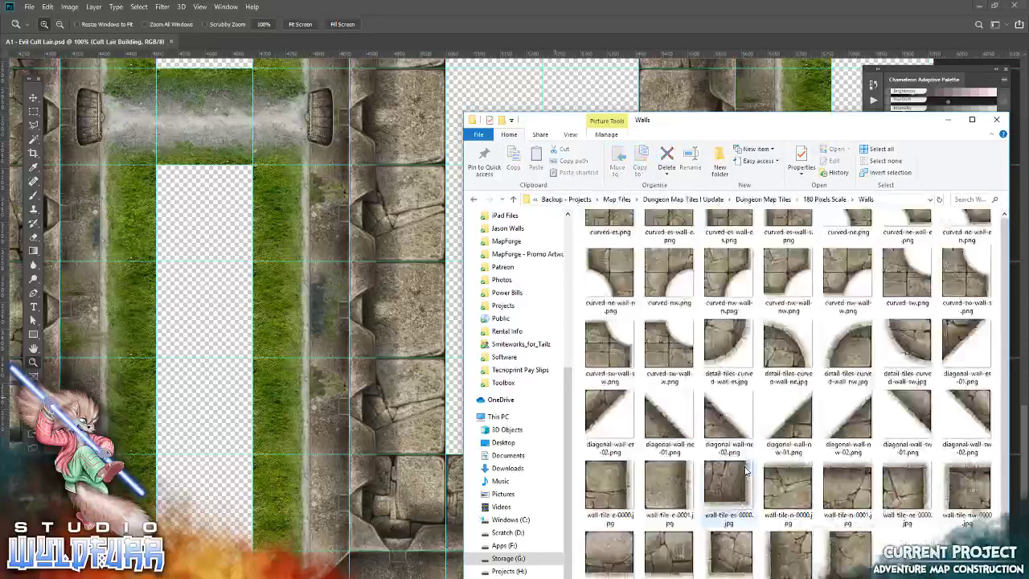
{"action": "left_click_drag", "start_coordinate": [746, 471], "coordinate": [414, 360]}
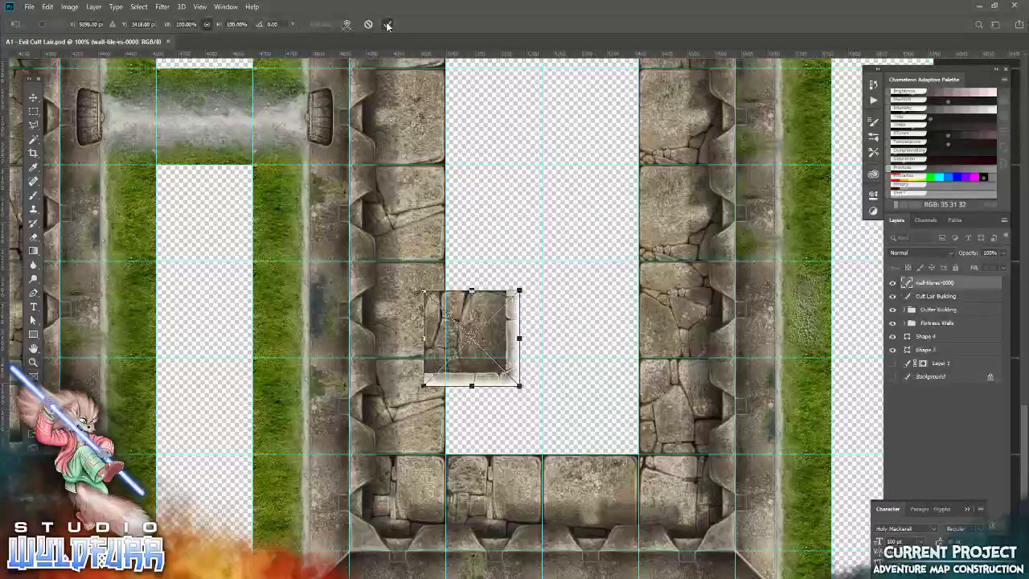
{"action": "left_click", "coordinate": [388, 25]}
{"action": "left_click", "coordinate": [34, 97]}
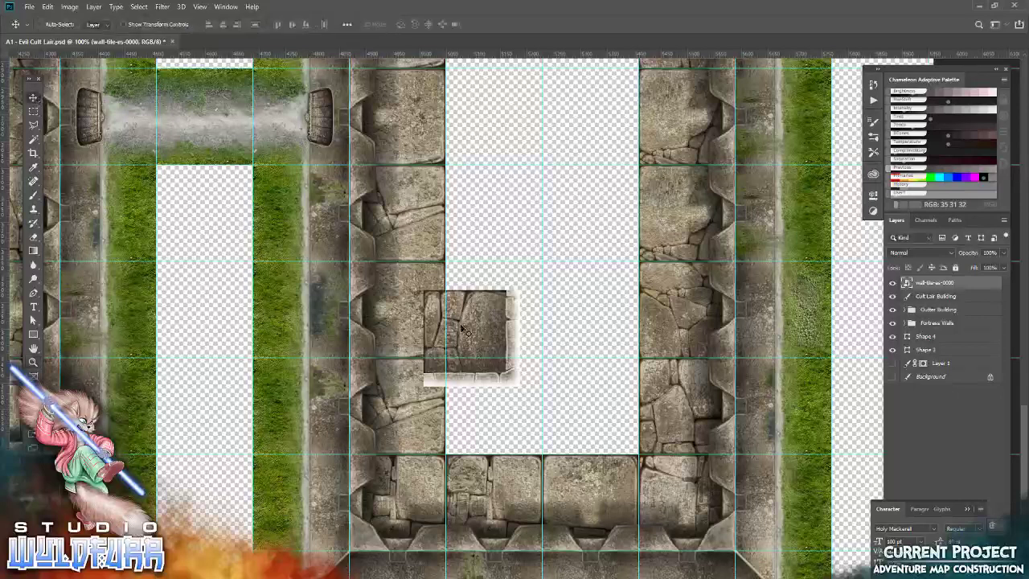
{"action": "left_click_drag", "start_coordinate": [489, 342], "coordinate": [607, 402]}
Place wall-tile-sw-0000.jpg from the Walls folder in the tower's bottom-left interior cell, beside the first corner tile
{"action": "key", "text": "alt+Tab"}
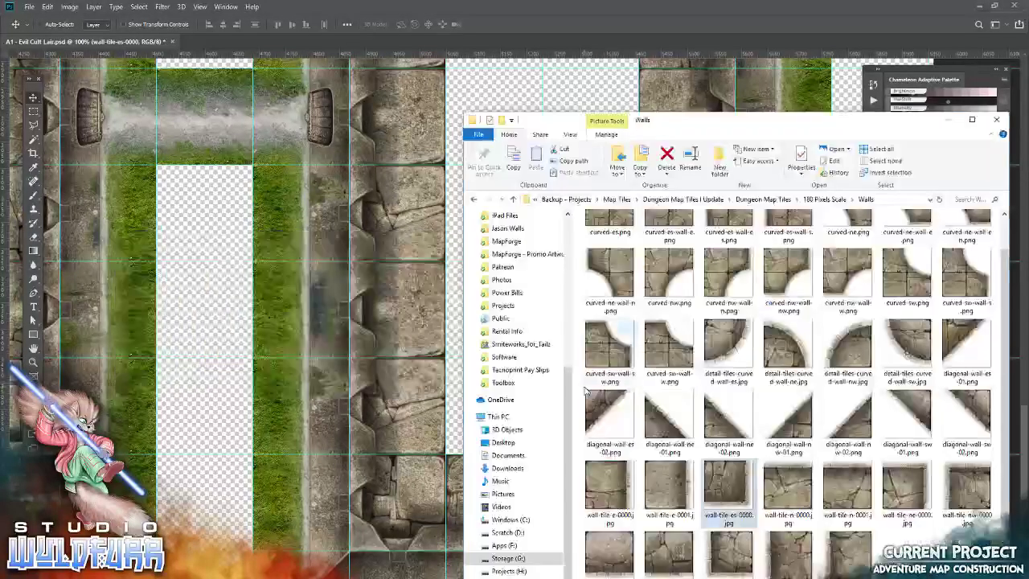
{"action": "left_click_drag", "start_coordinate": [707, 545], "coordinate": [515, 388]}
{"action": "key", "text": "Return"}
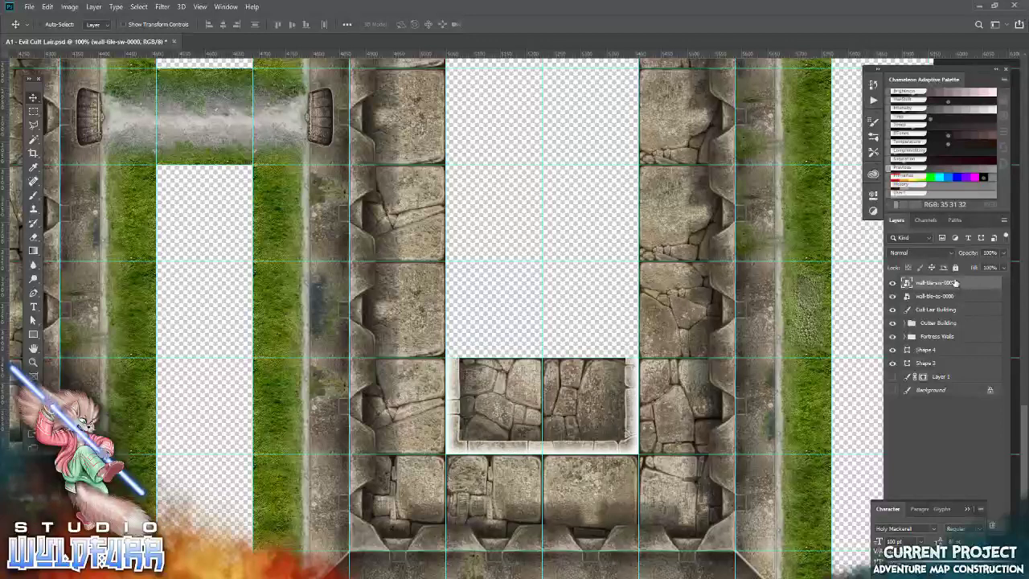
{"action": "left_click", "coordinate": [893, 323]}
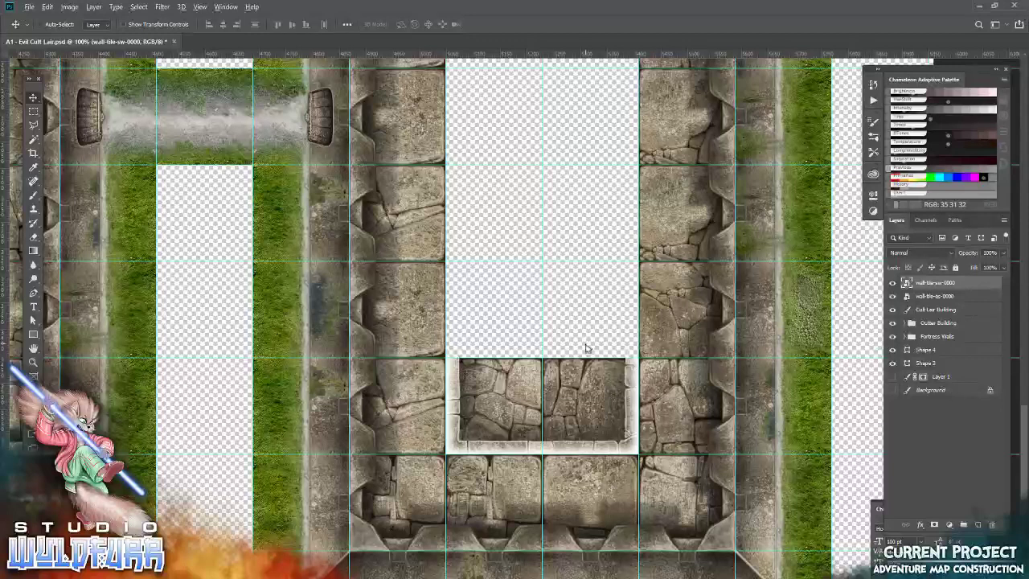
Place wall-tile-nw-0000.jpg from the Walls folder as the room's top-left corner, leaving one empty row above the bottom tiles
{"action": "key", "text": "alt+Tab"}
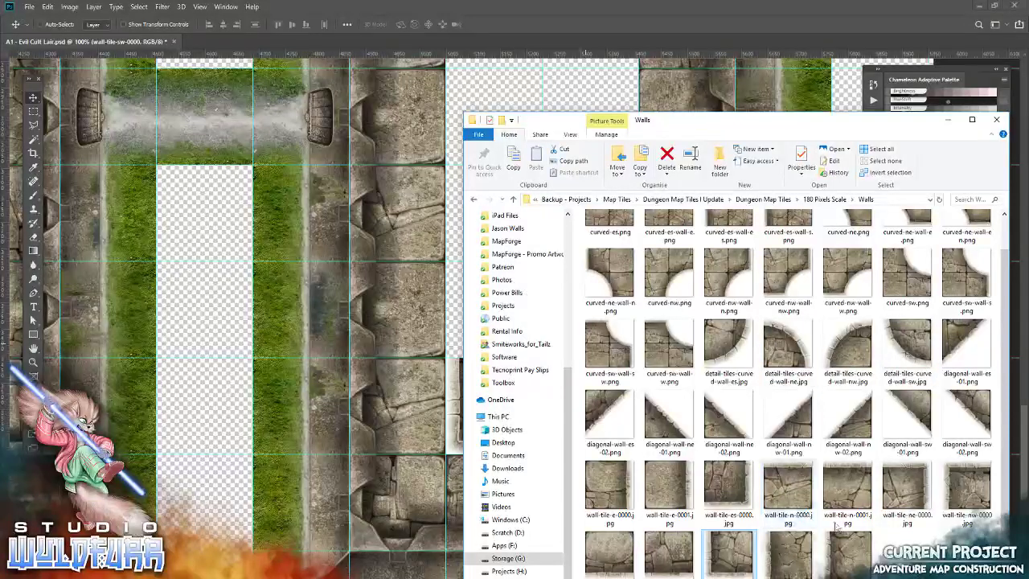
{"action": "left_click_drag", "start_coordinate": [957, 482], "coordinate": [388, 265]}
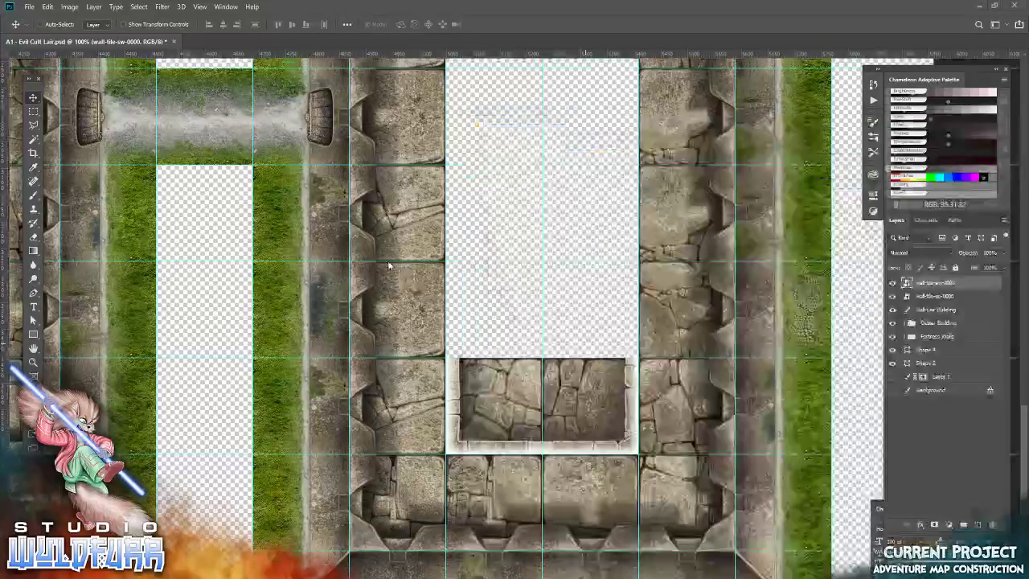
{"action": "left_click", "coordinate": [389, 25]}
{"action": "left_click_drag", "start_coordinate": [464, 337], "coordinate": [482, 209]}
Place wall-tile-ne-0000.jpg from the Walls folder as the room's top-right corner, beside the north-west corner tile
{"action": "key", "text": "alt+Tab"}
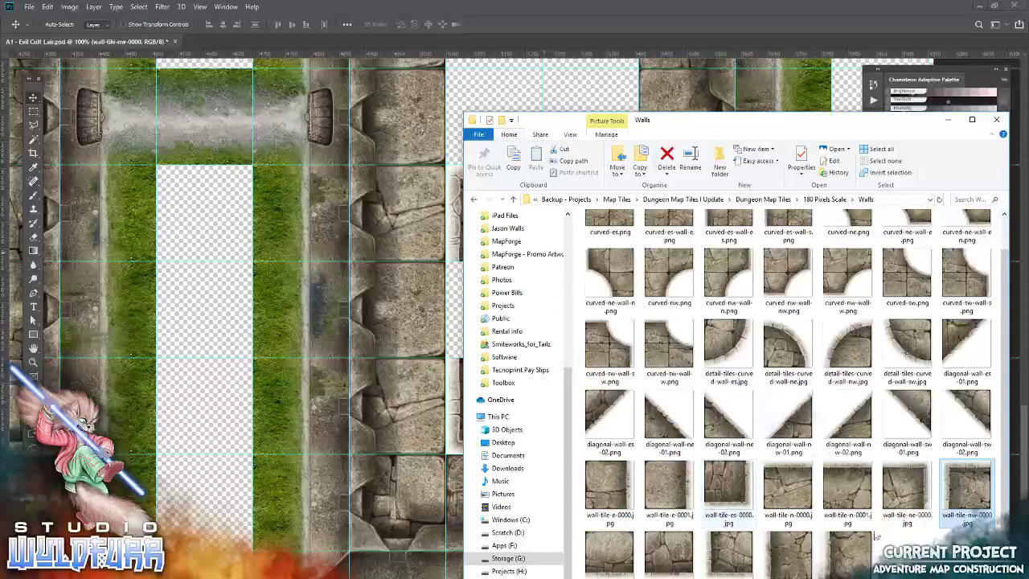
{"action": "left_click", "coordinate": [907, 487]}
{"action": "left_click_drag", "start_coordinate": [559, 400], "coordinate": [375, 338]}
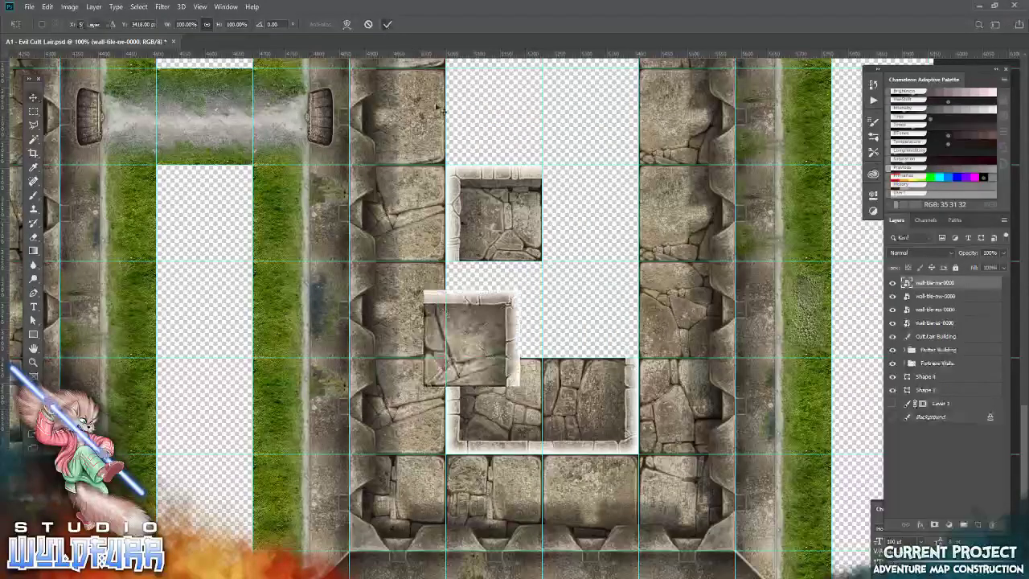
{"action": "key", "text": "Return"}
{"action": "left_click_drag", "start_coordinate": [469, 336], "coordinate": [587, 215]}
Place basic-tile-0004.jpg from the Basic Tiles folder in the right cell of the room's empty middle row
{"action": "key", "text": "alt+Tab"}
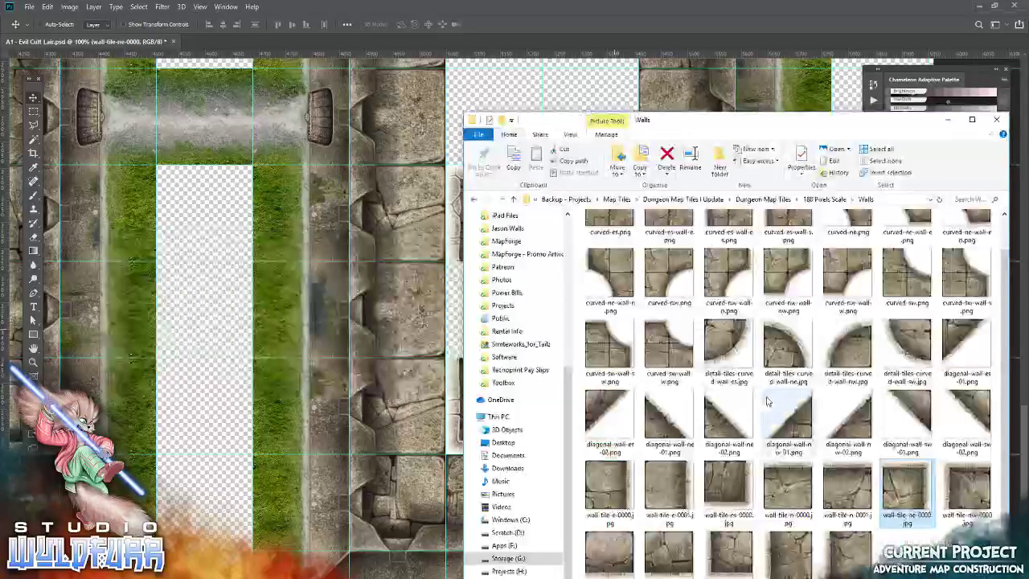
{"action": "scroll", "coordinate": [772, 386], "scroll_direction": "up", "scroll_amount": 1}
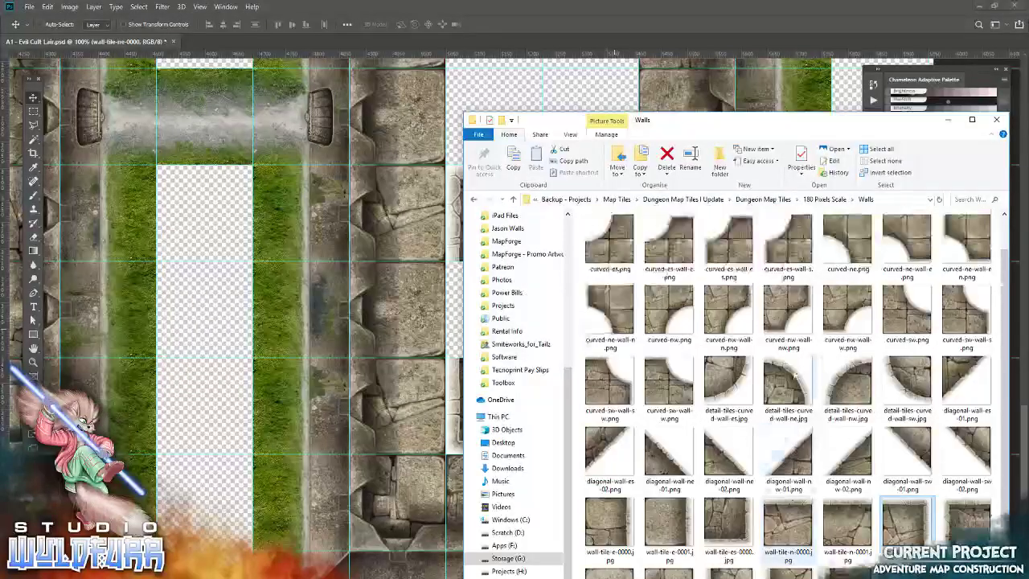
{"action": "left_click", "coordinate": [818, 198]}
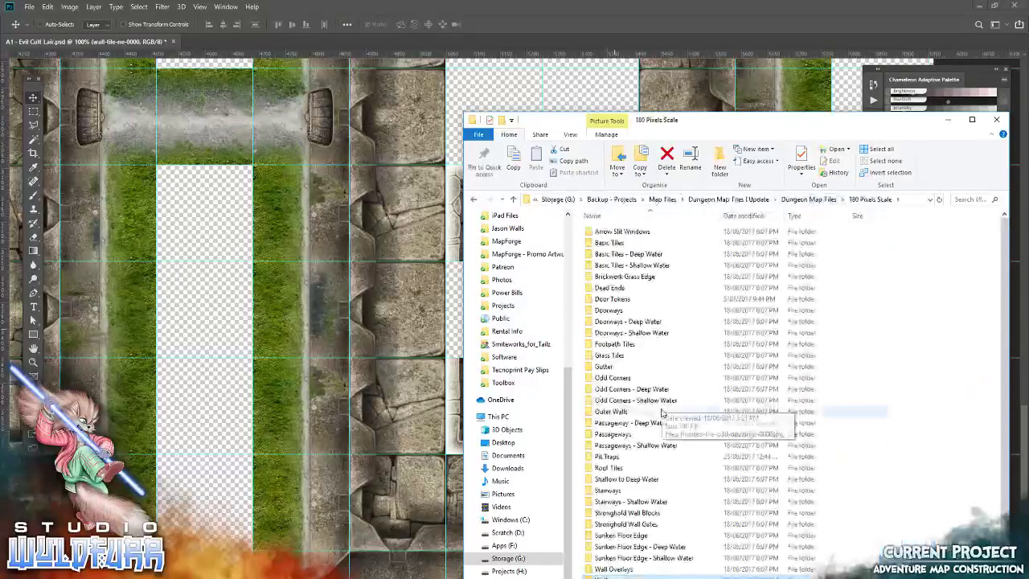
{"action": "left_click", "coordinate": [615, 575]}
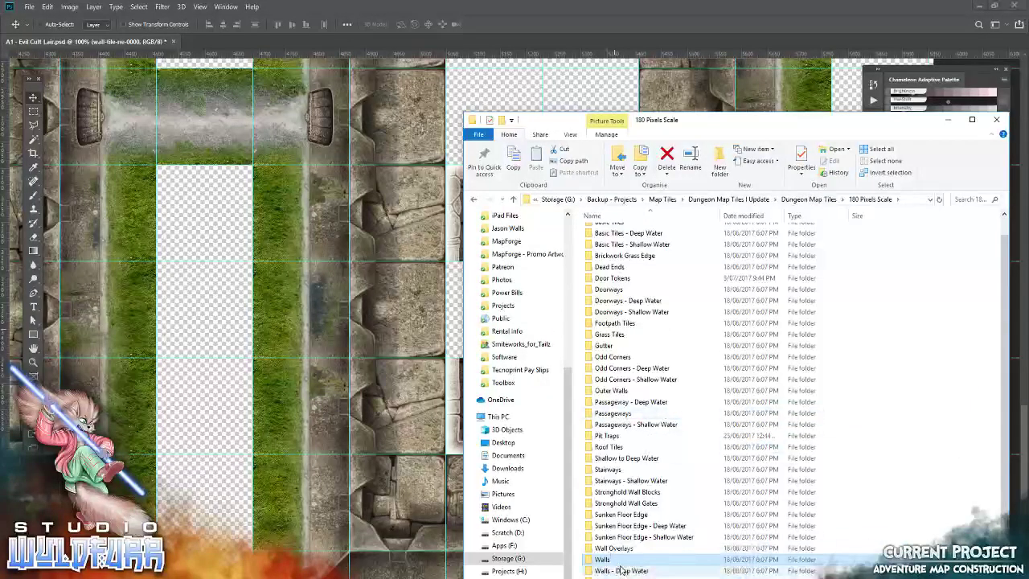
{"action": "scroll", "coordinate": [627, 322], "scroll_direction": "up", "scroll_amount": 1}
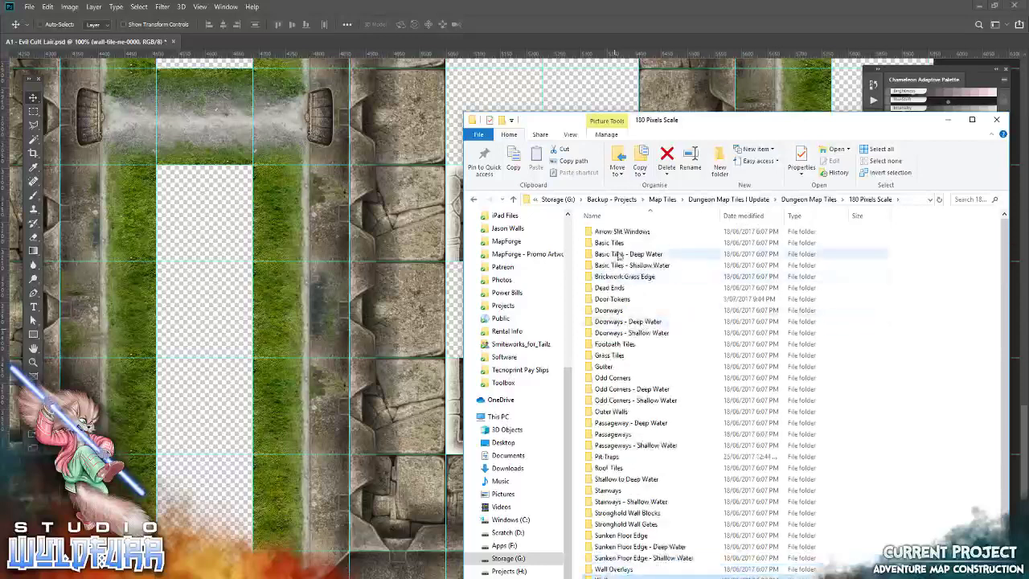
{"action": "double_click", "coordinate": [611, 242]}
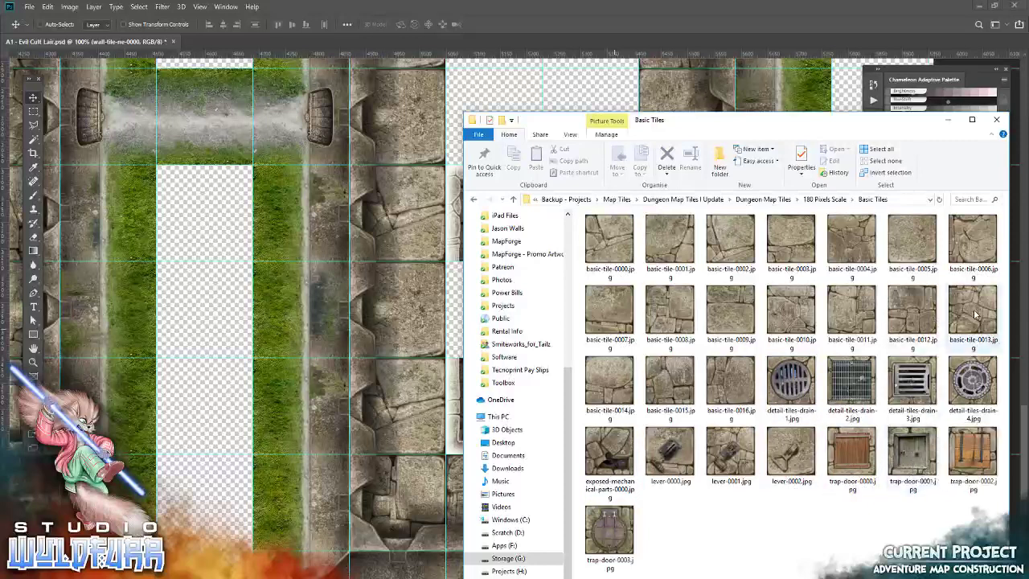
{"action": "left_click_drag", "start_coordinate": [854, 247], "coordinate": [362, 249]}
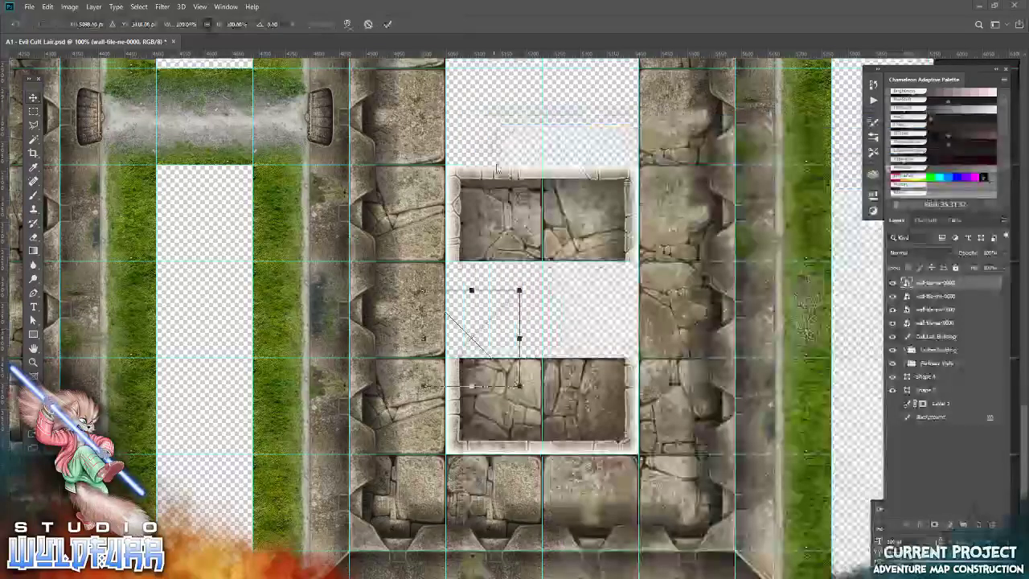
{"action": "left_click", "coordinate": [388, 23]}
{"action": "left_click_drag", "start_coordinate": [487, 345], "coordinate": [619, 292]}
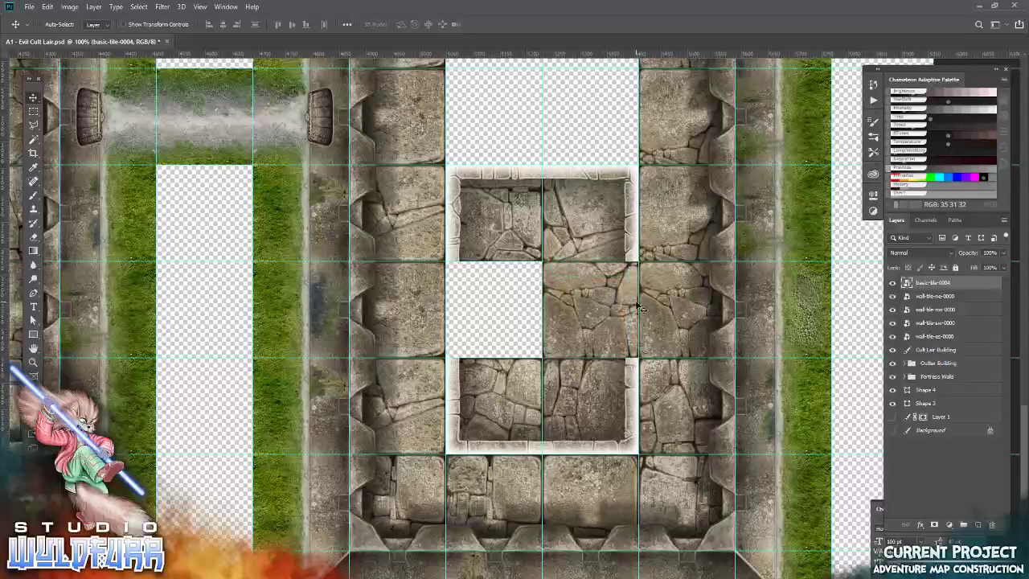
Place window-e.png from the Wall Overlays folder over the east edge of the room's middle row
{"action": "key", "text": "alt+Tab"}
{"action": "left_click", "coordinate": [818, 199]}
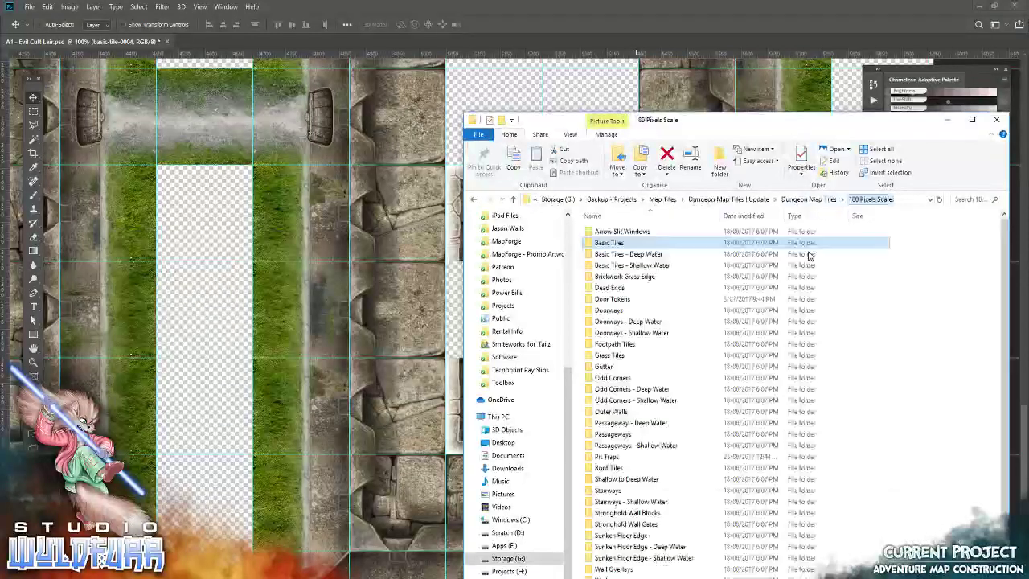
{"action": "scroll", "coordinate": [689, 385], "scroll_direction": "down", "scroll_amount": 1}
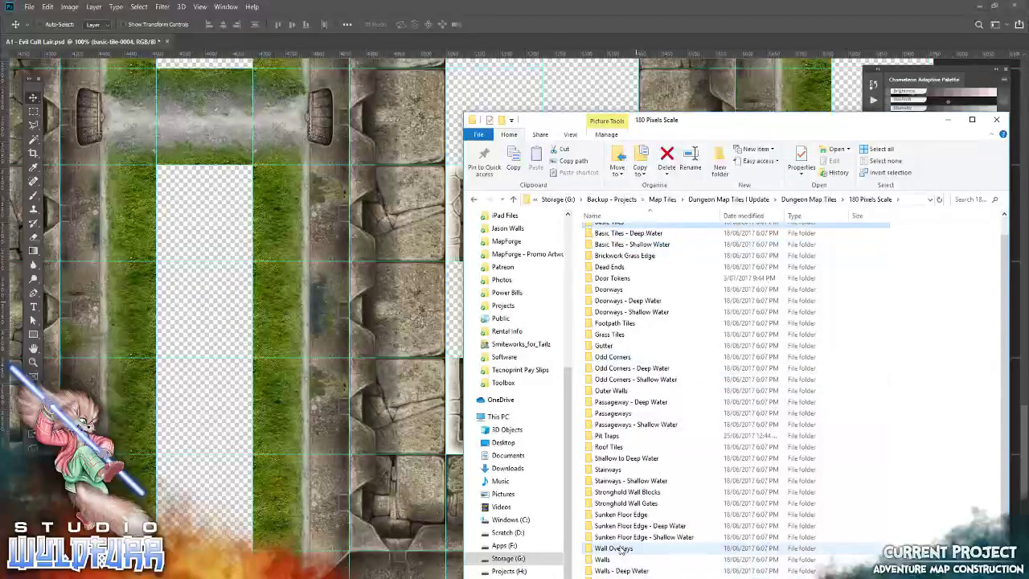
{"action": "double_click", "coordinate": [620, 548]}
{"action": "scroll", "coordinate": [744, 500], "scroll_direction": "down", "scroll_amount": 3}
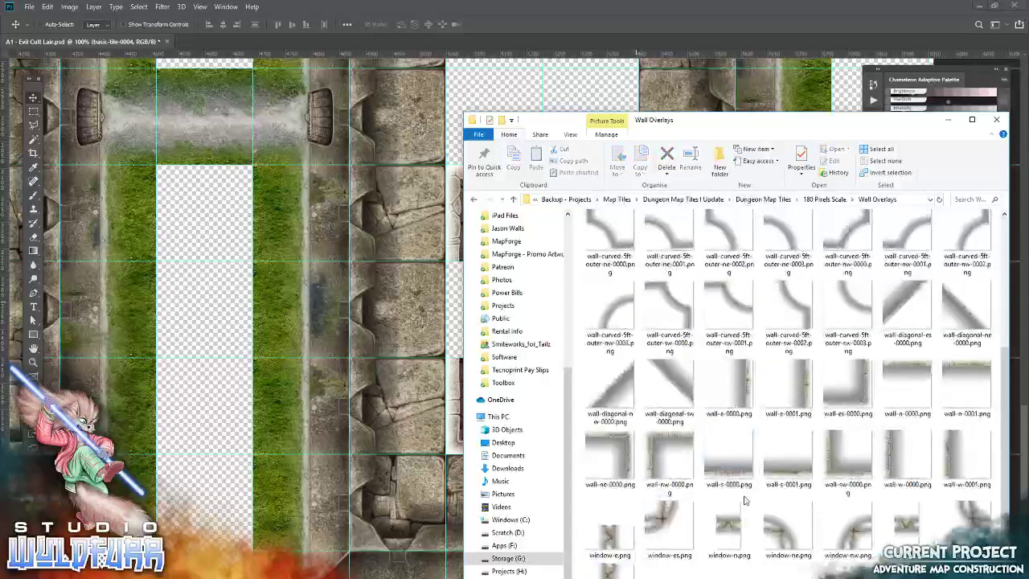
{"action": "left_click_drag", "start_coordinate": [622, 540], "coordinate": [372, 379]}
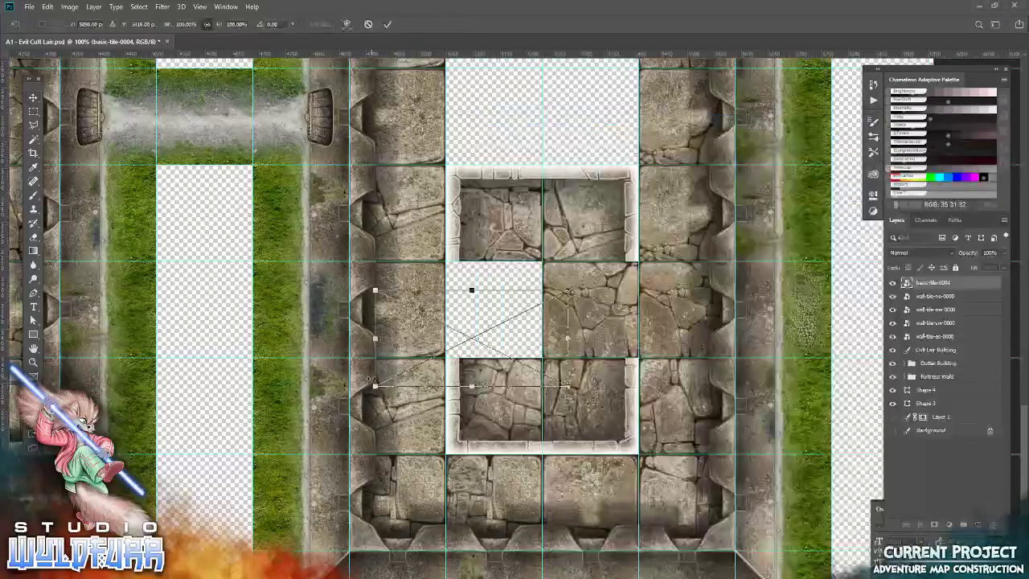
{"action": "key", "text": "Return"}
{"action": "left_click_drag", "start_coordinate": [430, 318], "coordinate": [591, 289]}
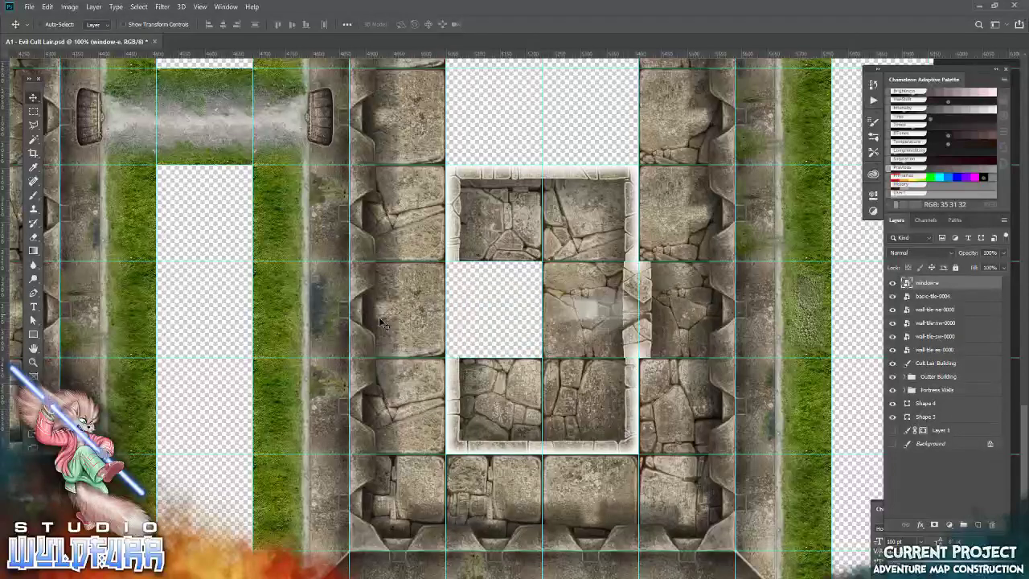
Nudge the window overlay to the right until it is centred on the room's east grid line
{"action": "left_click", "coordinate": [33, 363]}
{"action": "right_click", "coordinate": [649, 291]}
{"action": "left_click", "coordinate": [667, 317]}
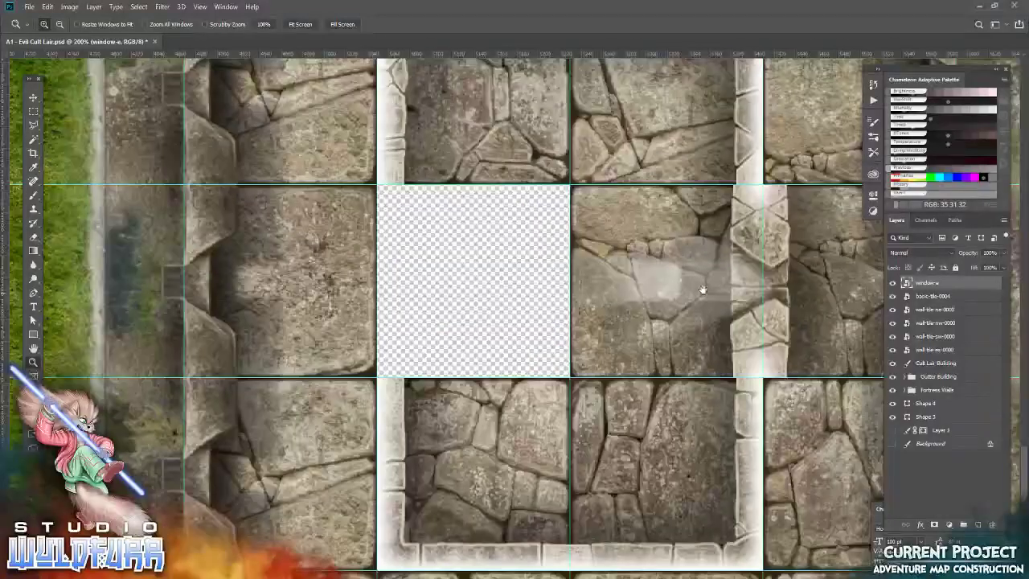
{"action": "left_click_drag", "start_coordinate": [703, 289], "coordinate": [546, 391]}
{"action": "left_click", "coordinate": [33, 97]}
{"action": "key", "text": "Right"}
{"action": "key", "text": "Right"}
{"action": "key", "text": "Right"}
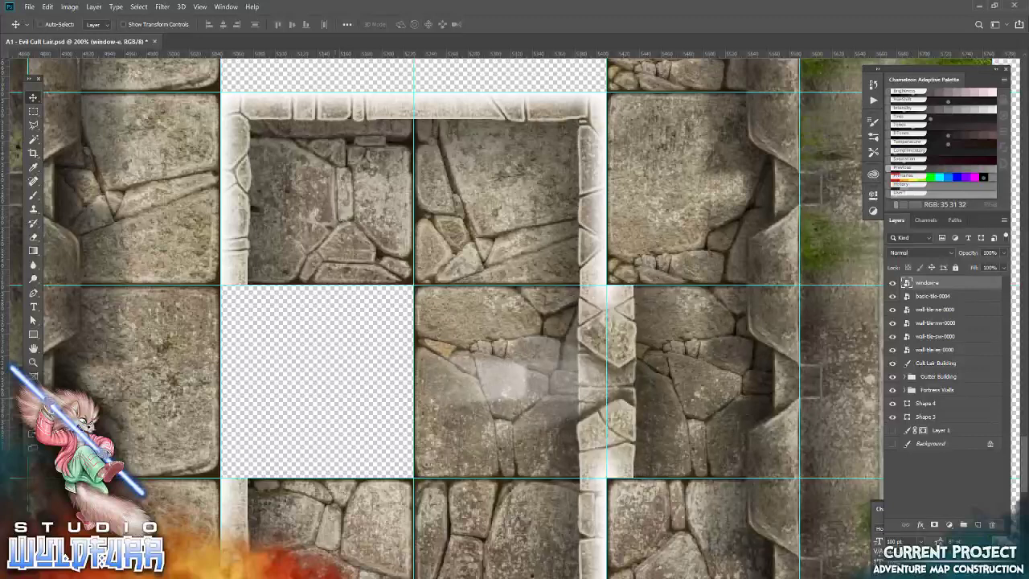
Place doorway-tile-w.jpg from the Doorways folder in the empty left cell of the room's middle row, aligned to the grid
{"action": "left_click_drag", "start_coordinate": [402, 375], "coordinate": [589, 330]}
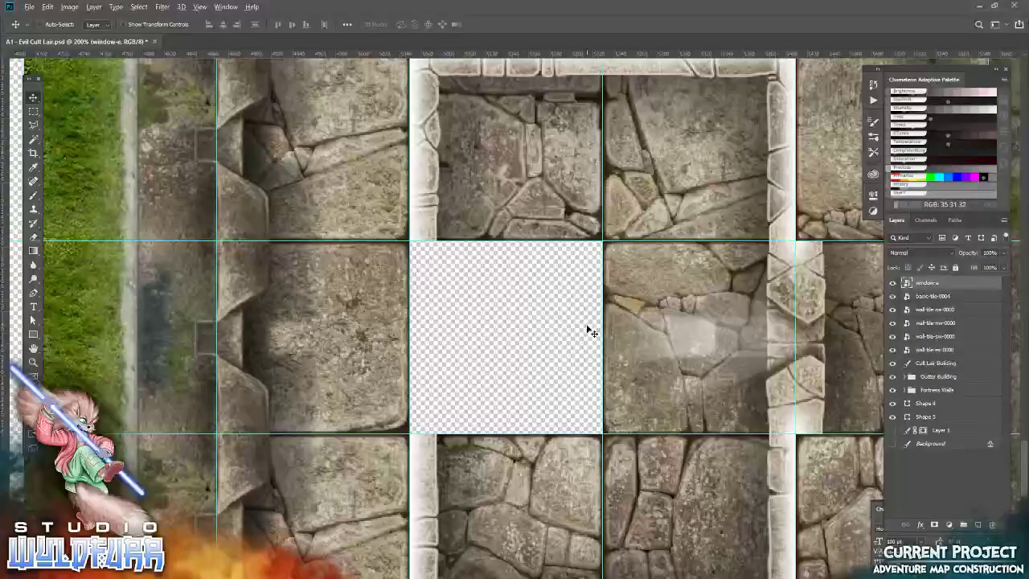
{"action": "key", "text": "alt+Tab"}
{"action": "scroll", "coordinate": [733, 386], "scroll_direction": "up", "scroll_amount": 3}
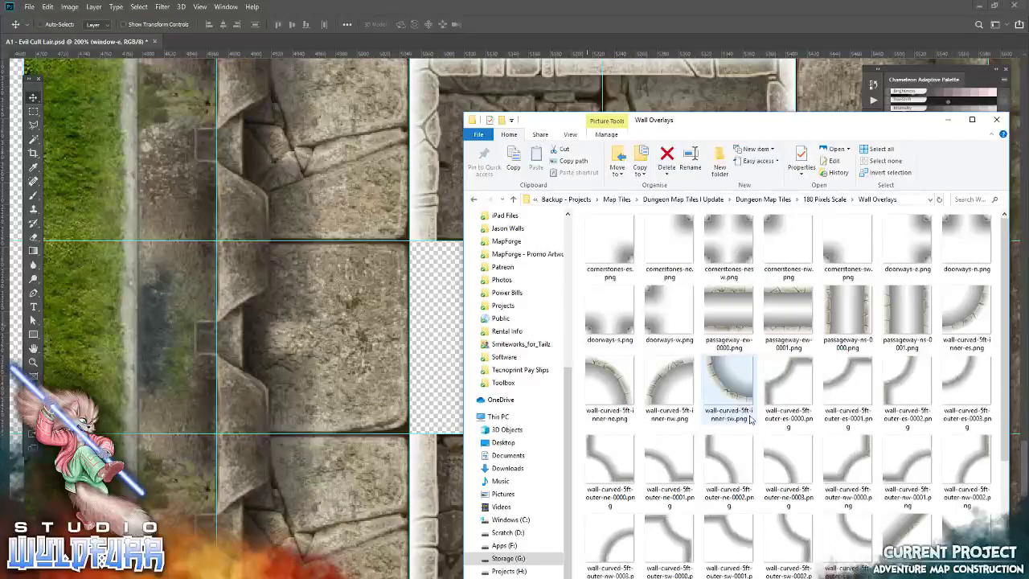
{"action": "left_click", "coordinate": [807, 199]}
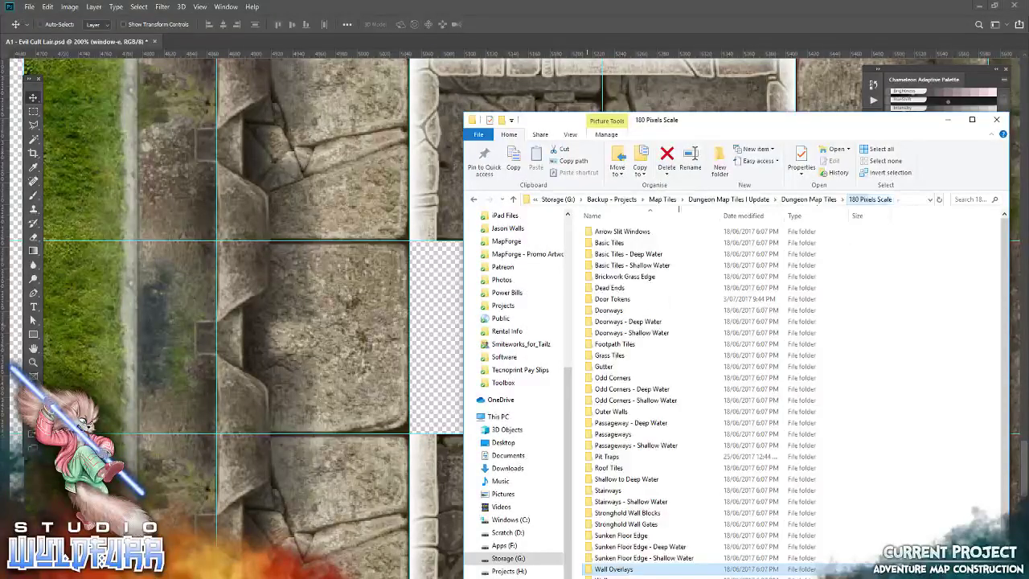
{"action": "double_click", "coordinate": [612, 310]}
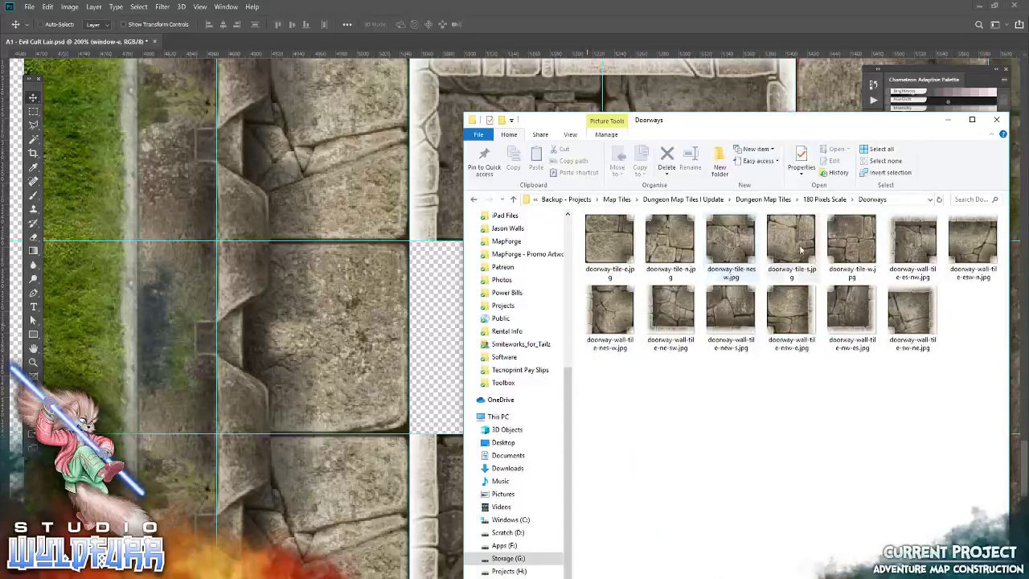
{"action": "left_click_drag", "start_coordinate": [844, 248], "coordinate": [354, 281]}
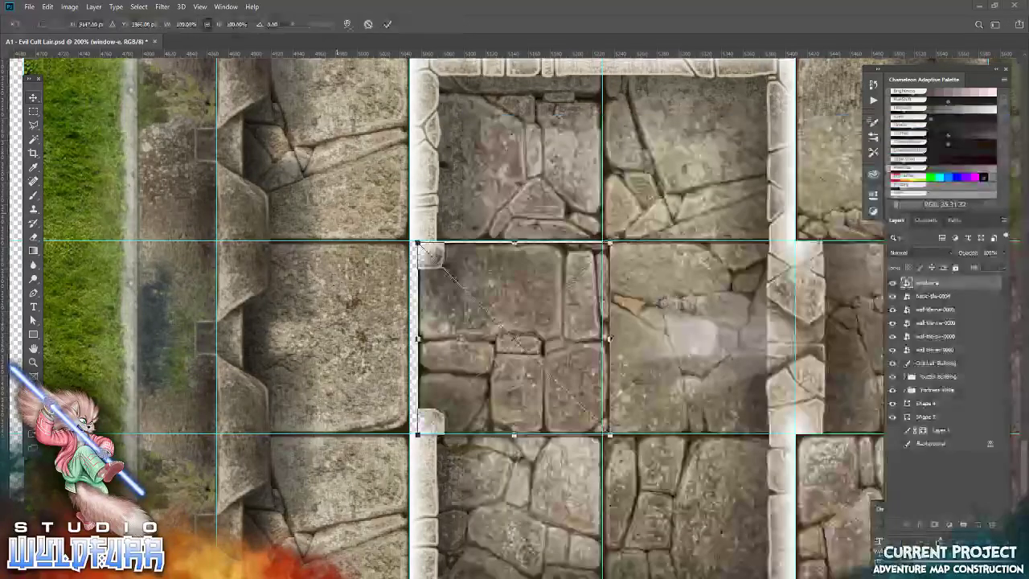
{"action": "left_click", "coordinate": [388, 24]}
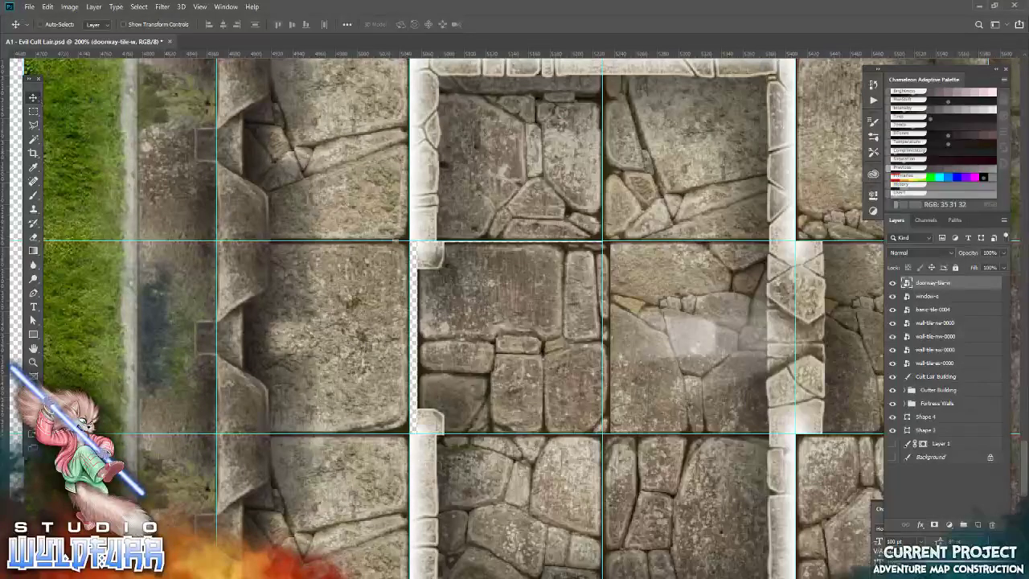
{"action": "left_click_drag", "start_coordinate": [437, 268], "coordinate": [440, 241]}
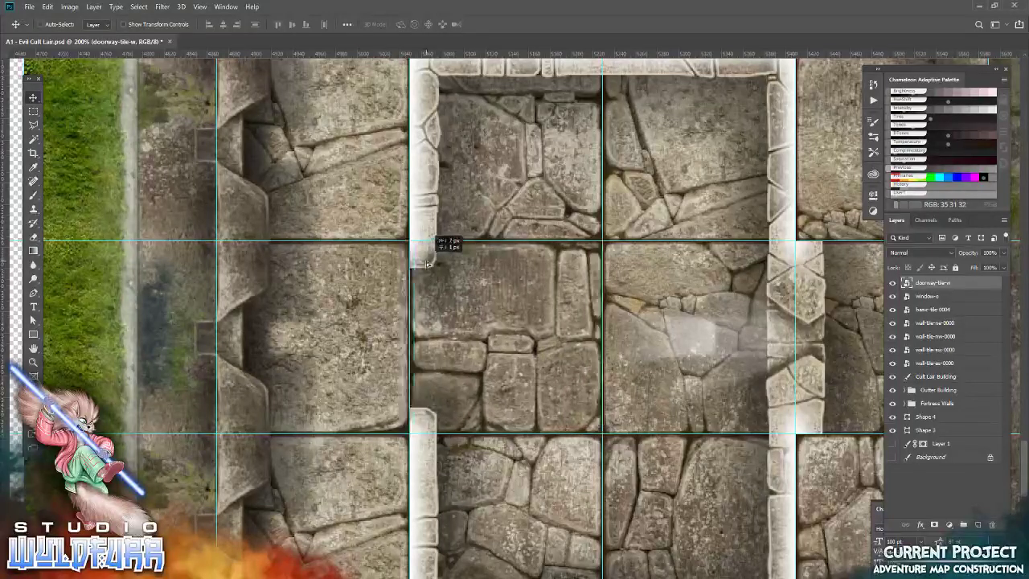
Place doorways-e.png from the Wall Overlays folder on the outer side of the room's west doorway, flush with the doorway tile
{"action": "scroll", "coordinate": [375, 371], "scroll_direction": "left", "scroll_amount": 3}
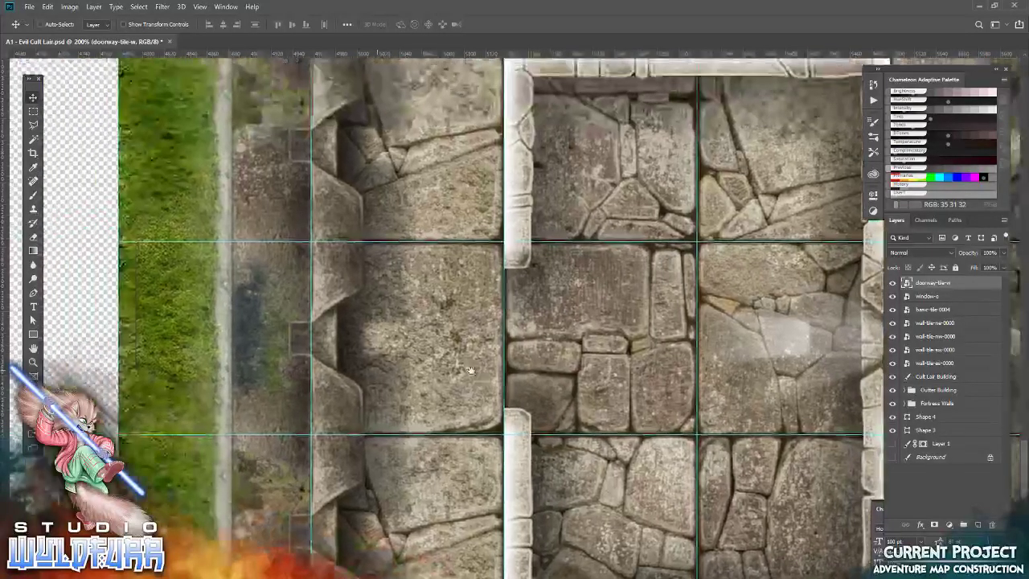
{"action": "key", "text": "alt+Tab"}
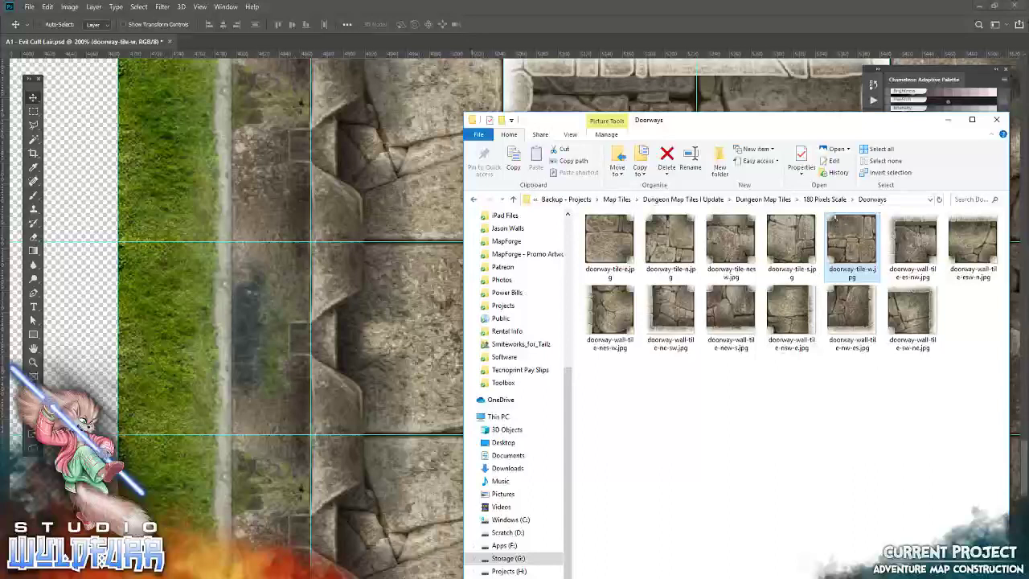
{"action": "key", "text": "alt+Up"}
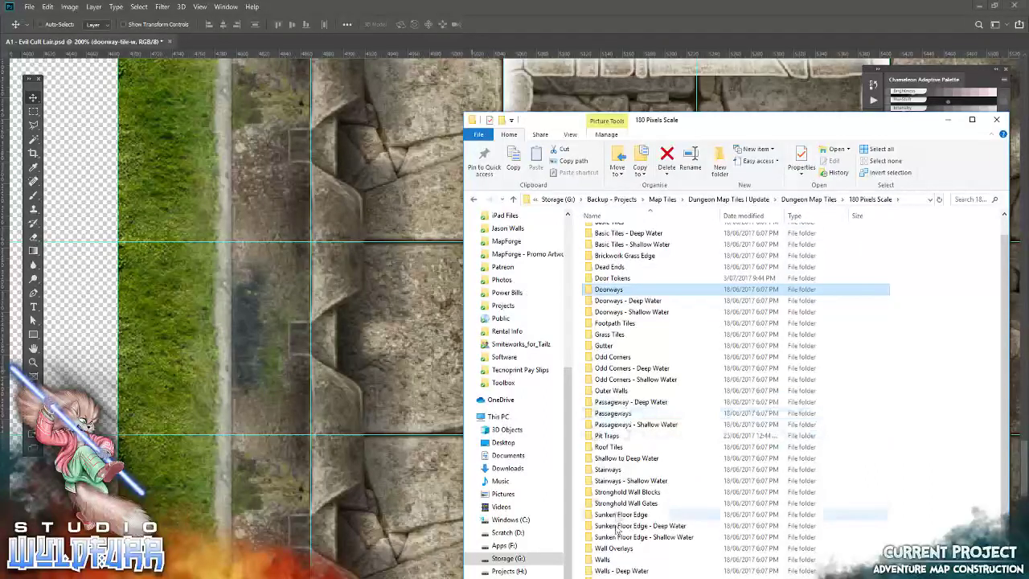
{"action": "double_click", "coordinate": [615, 548]}
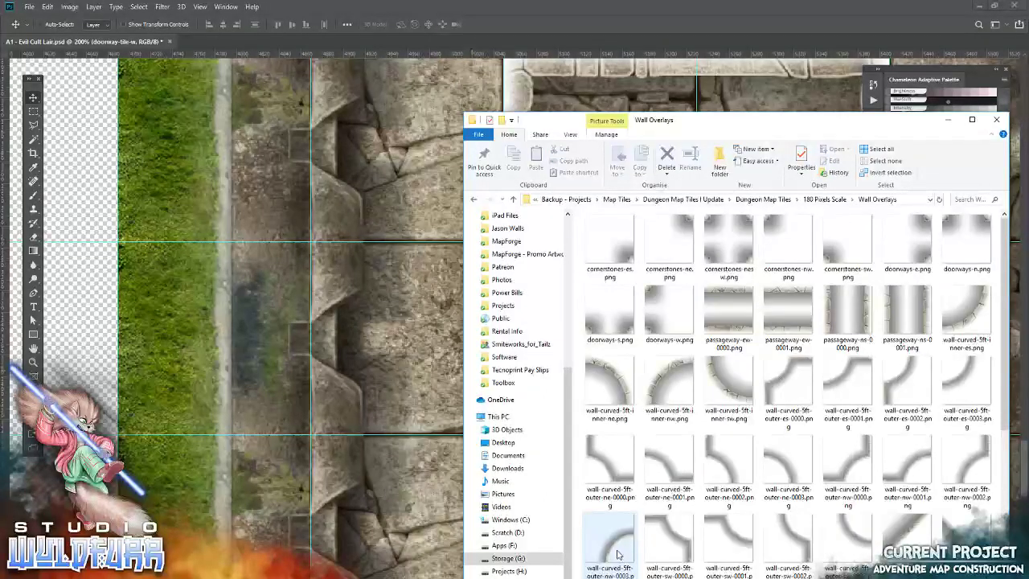
{"action": "left_click_drag", "start_coordinate": [909, 255], "coordinate": [409, 218]}
{"action": "left_click", "coordinate": [387, 25]}
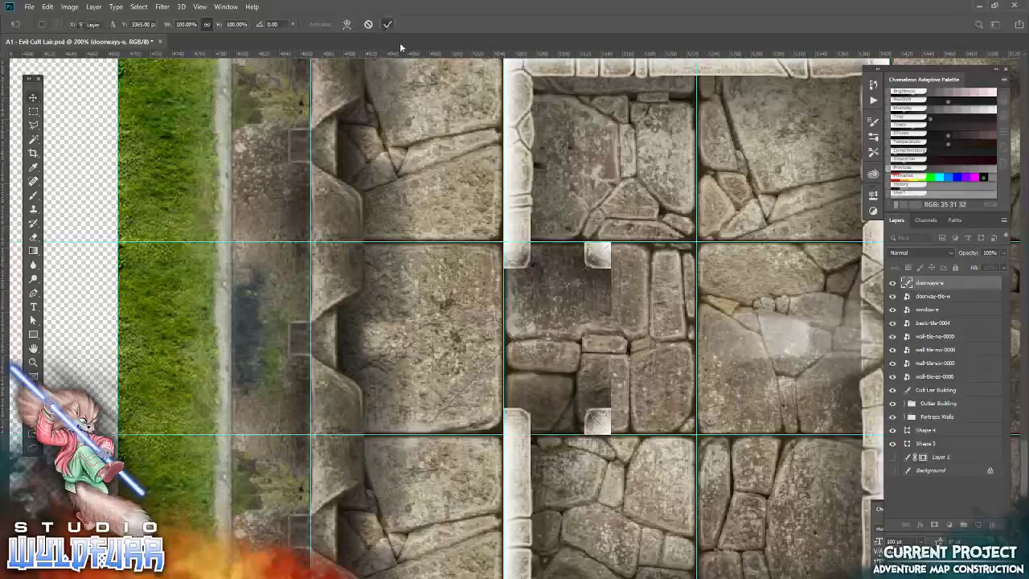
{"action": "left_click", "coordinate": [388, 25]}
{"action": "left_click_drag", "start_coordinate": [620, 302], "coordinate": [514, 308]}
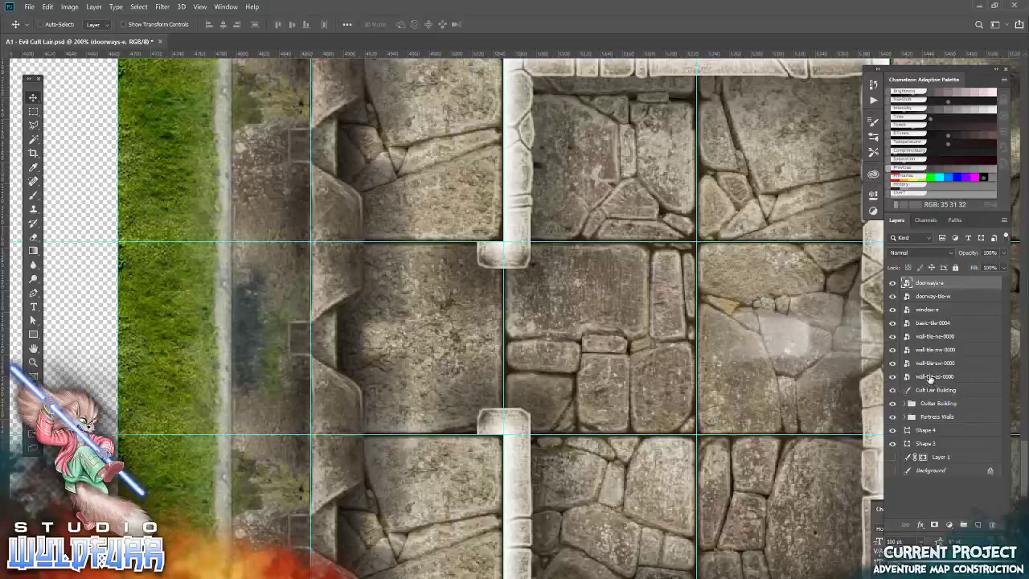
Group all the room's tile and overlay layers, from wall-tile-es-0000 up to doorways-e
{"action": "left_click", "coordinate": [930, 376]}
{"action": "left_click", "coordinate": [930, 283], "text": "shift"}
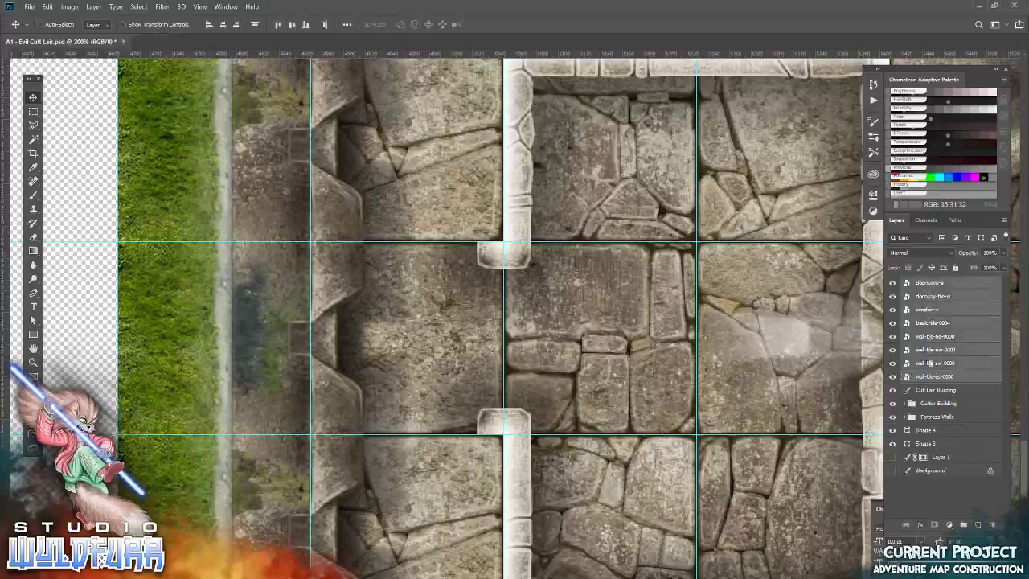
{"action": "left_click", "coordinate": [963, 525]}
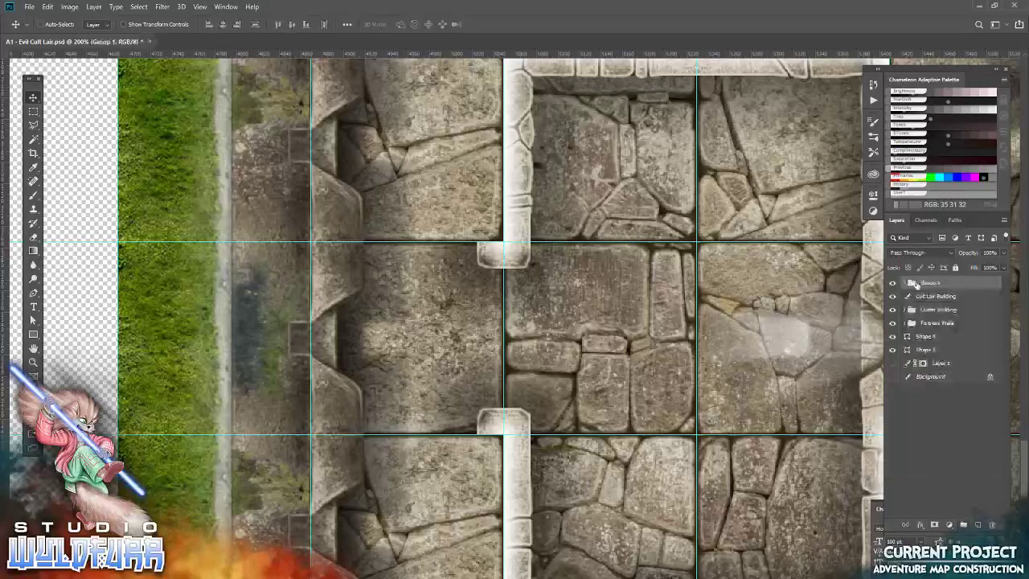
Place wall-s-0000.png from Wall Overlays inside the room's group, against the outer north edge of the room's north-west tile
{"action": "left_click", "coordinate": [904, 284]}
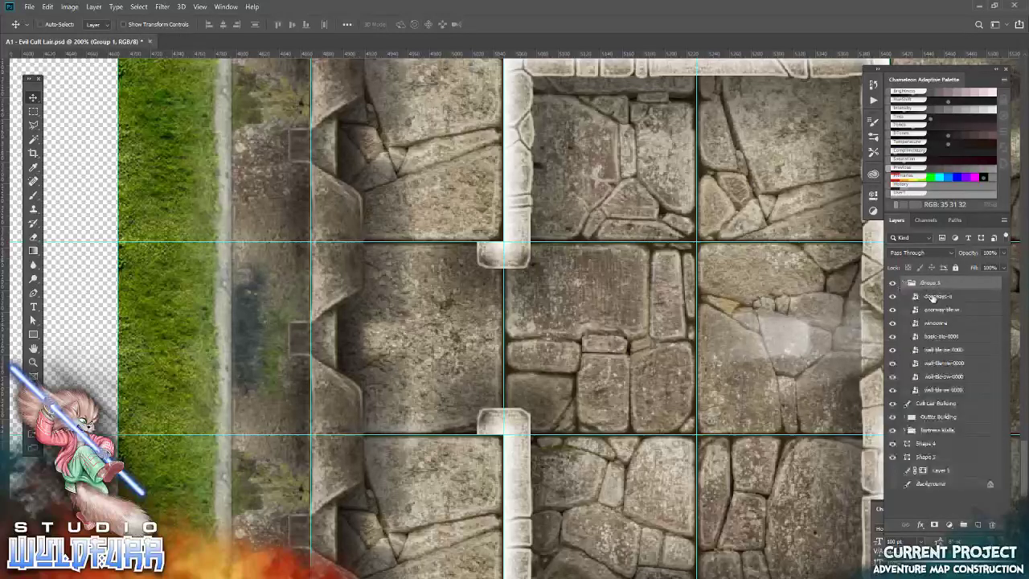
{"action": "left_click", "coordinate": [936, 295]}
{"action": "left_click_drag", "start_coordinate": [679, 358], "coordinate": [624, 477]}
{"action": "key", "text": "alt+Tab"}
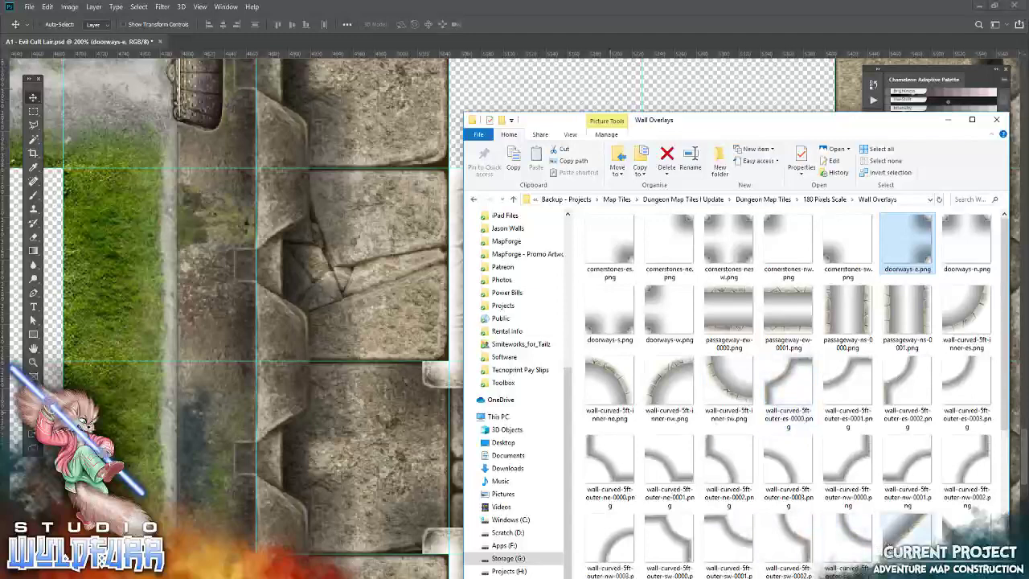
{"action": "scroll", "coordinate": [855, 460], "scroll_direction": "down", "scroll_amount": 3}
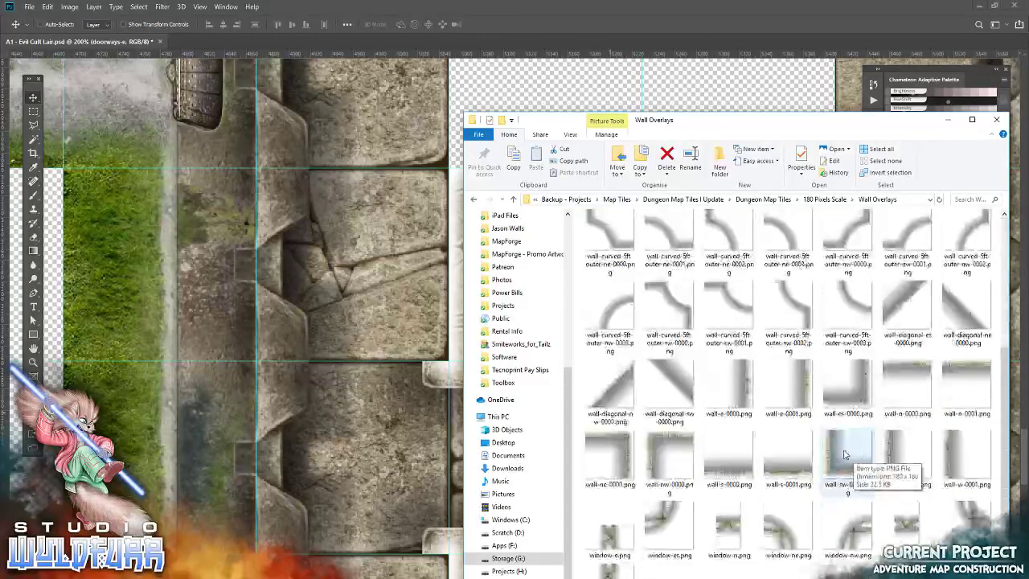
{"action": "left_click_drag", "start_coordinate": [724, 462], "coordinate": [396, 365]}
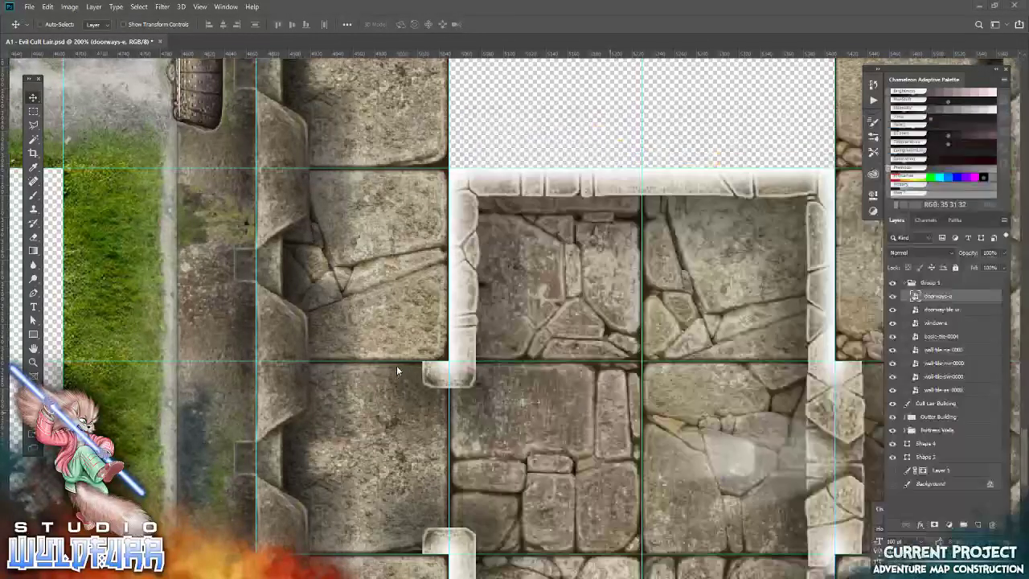
{"action": "left_click", "coordinate": [388, 25]}
{"action": "left_click_drag", "start_coordinate": [494, 410], "coordinate": [544, 177]}
{"action": "left_click_drag", "start_coordinate": [530, 175], "coordinate": [527, 175]}
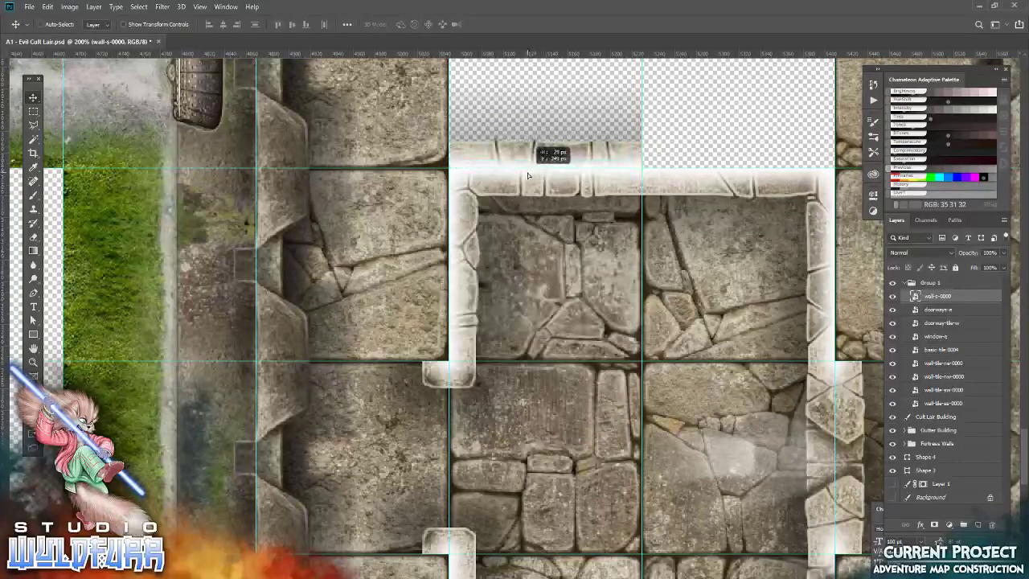
Place wall-s-0001.png from Wall Overlays against the outer north edge of the room's north-east tile
{"action": "left_click_drag", "start_coordinate": [732, 192], "coordinate": [665, 344]}
{"action": "key", "text": "alt+Tab"}
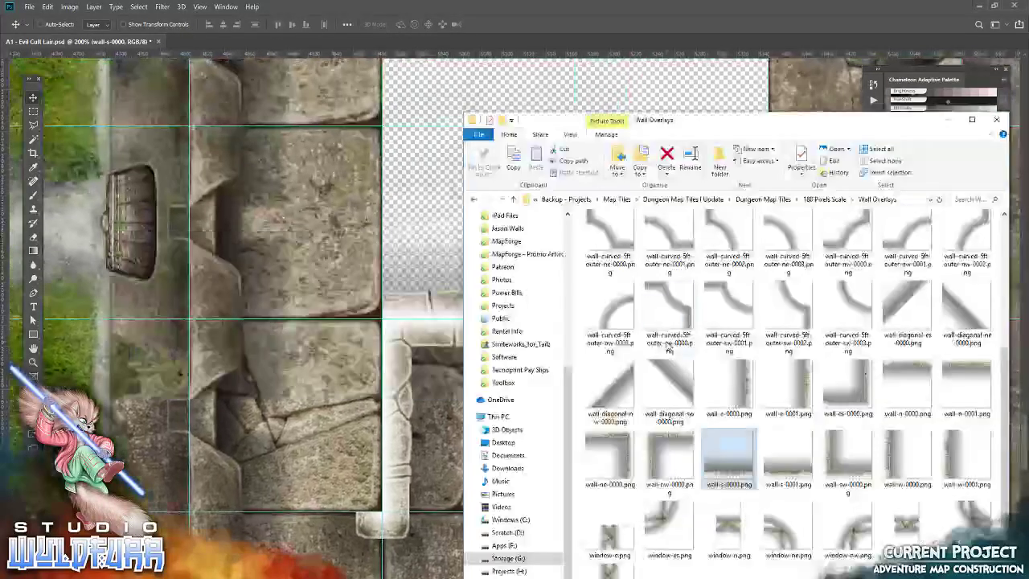
{"action": "left_click_drag", "start_coordinate": [790, 471], "coordinate": [394, 107]}
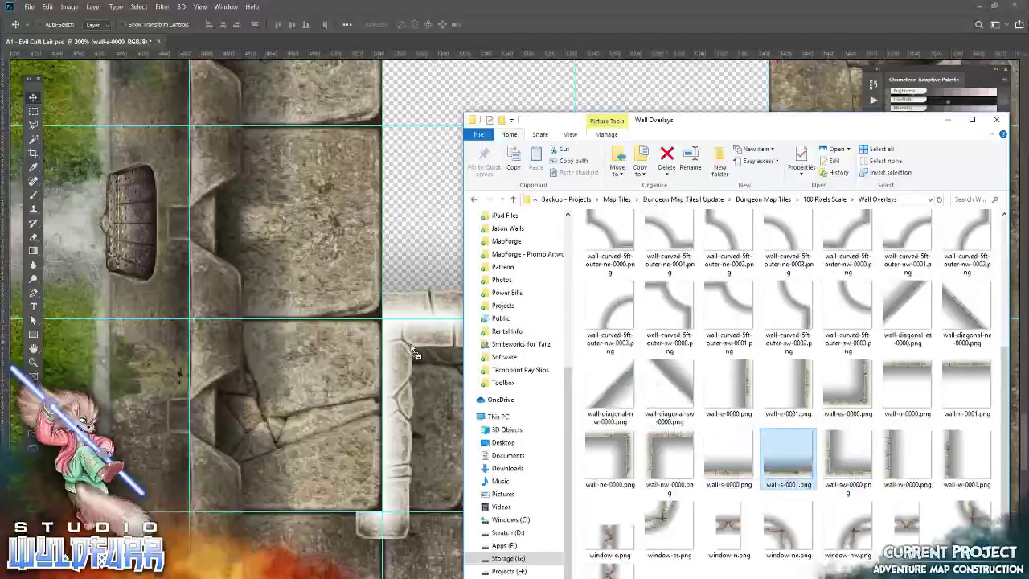
{"action": "left_click", "coordinate": [387, 25]}
{"action": "left_click_drag", "start_coordinate": [471, 398], "coordinate": [628, 282]}
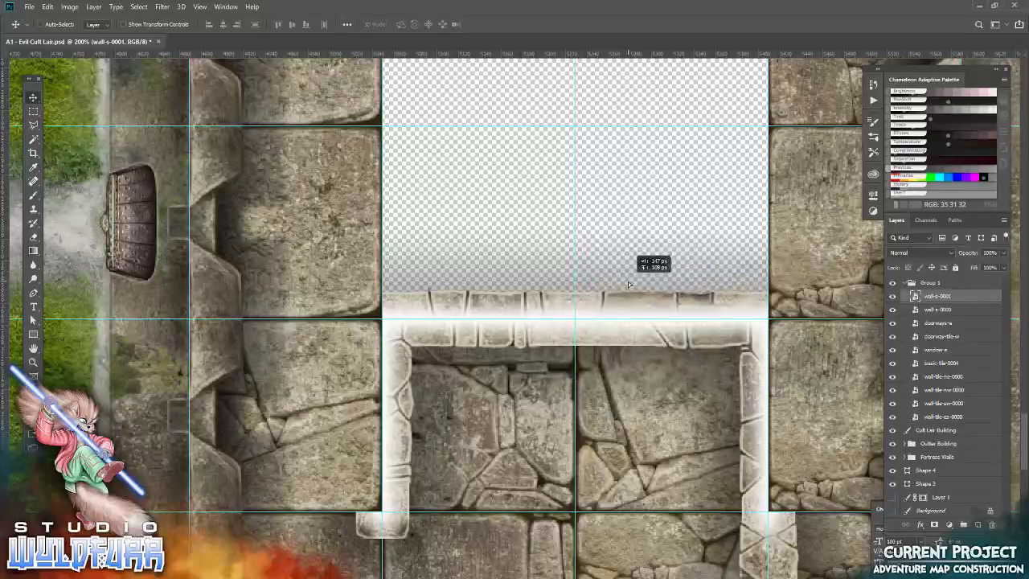
Place cornerstones-es.png from Wall Overlays at the room's outer north-west corner, joining the outer north wall
{"action": "key", "text": "alt+Tab"}
{"action": "scroll", "coordinate": [707, 362], "scroll_direction": "up", "scroll_amount": 3}
{"action": "left_click_drag", "start_coordinate": [626, 256], "coordinate": [434, 229]}
{"action": "left_click", "coordinate": [386, 25]}
{"action": "left_click_drag", "start_coordinate": [572, 301], "coordinate": [420, 283]}
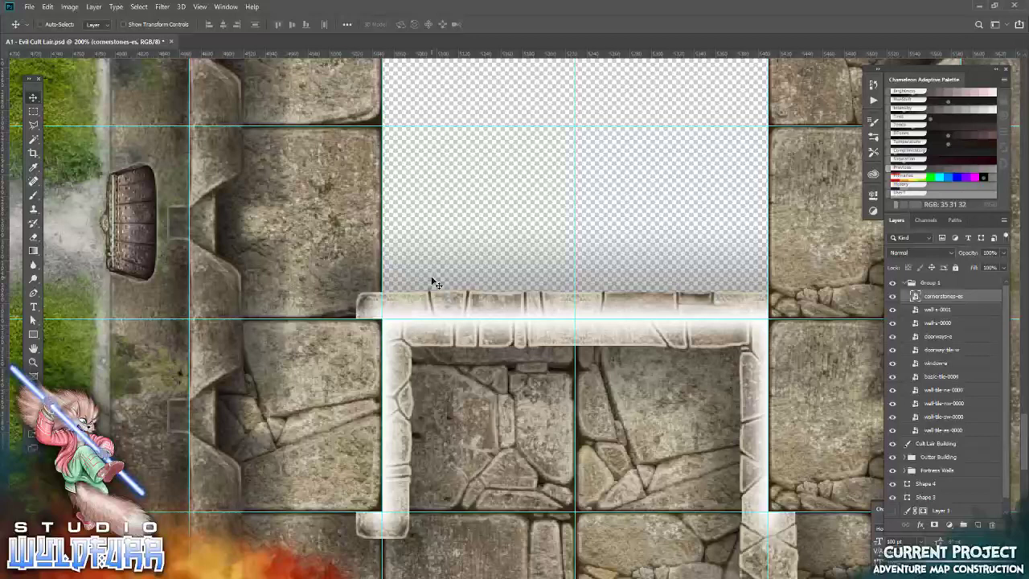
Place wall-e-0000.png from Wall Overlays along the outer west edge of the room's north-west tile
{"action": "key", "text": "alt+Tab"}
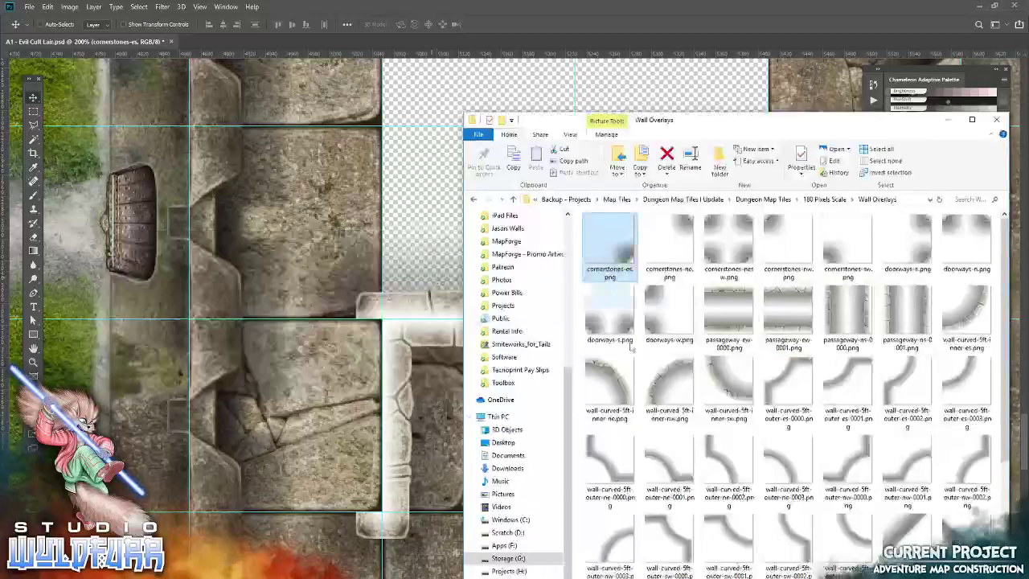
{"action": "scroll", "coordinate": [739, 379], "scroll_direction": "down", "scroll_amount": 3}
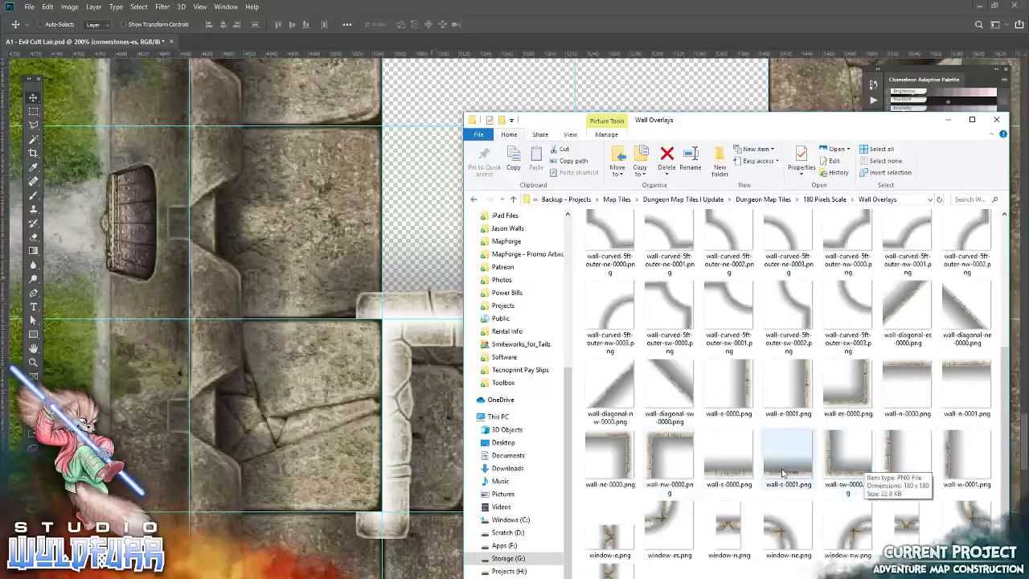
{"action": "left_click", "coordinate": [319, 363]}
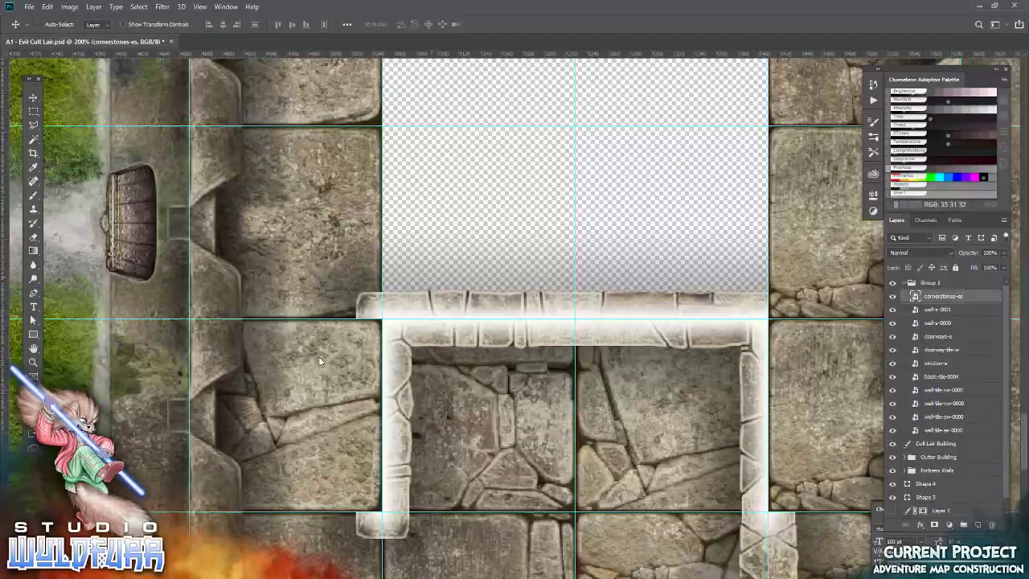
{"action": "left_click", "coordinate": [386, 26]}
{"action": "left_click_drag", "start_coordinate": [619, 378], "coordinate": [424, 450]}
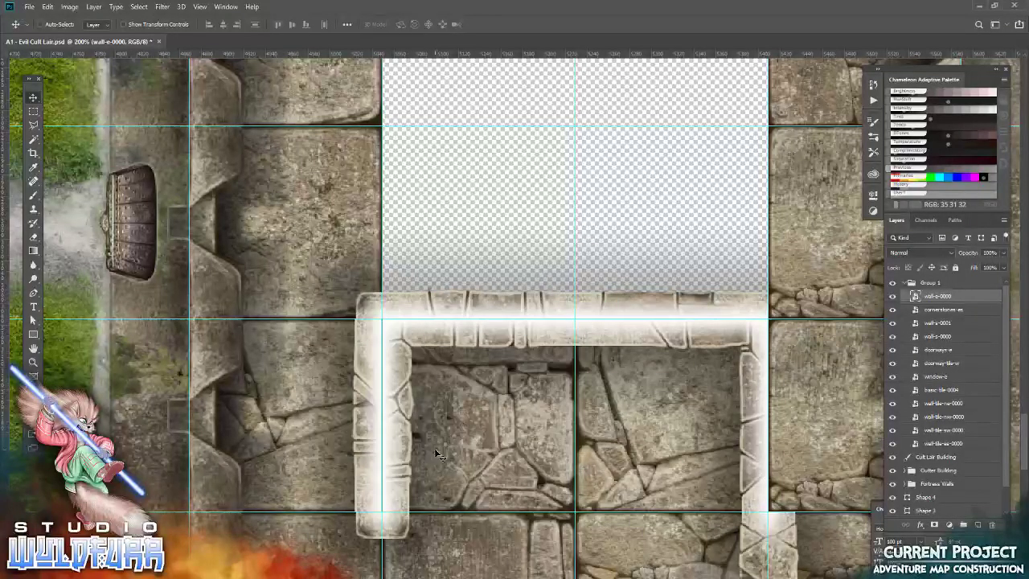
Place wall-e-0001.png from Wall Overlays along the outer west edge of the room's south-west tile and nudge it flush with the grid line
{"action": "key", "text": "space"}
{"action": "left_click_drag", "start_coordinate": [443, 497], "coordinate": [519, 210]}
{"action": "key", "text": "alt+Tab"}
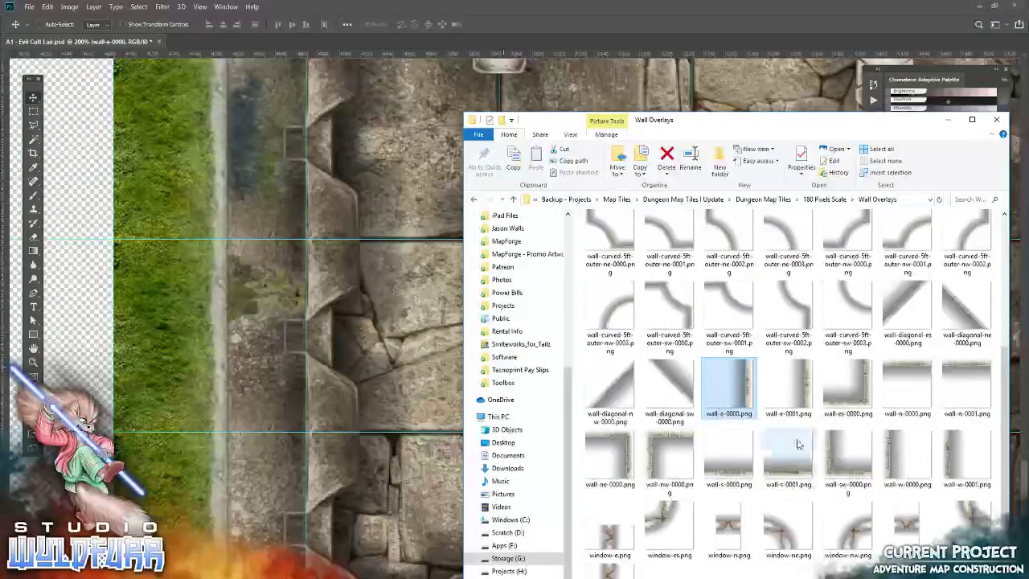
{"action": "left_click_drag", "start_coordinate": [788, 389], "coordinate": [597, 337]}
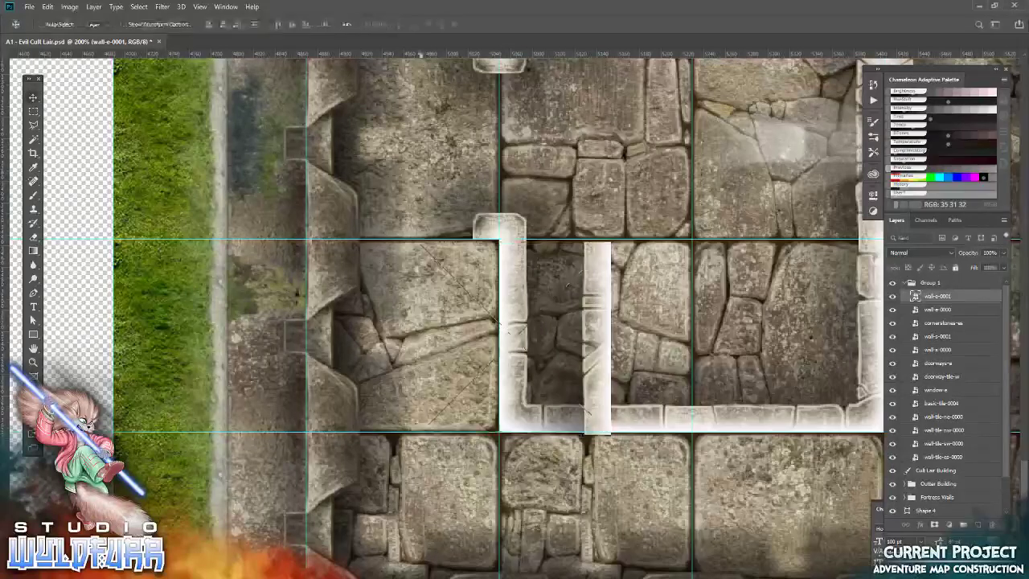
{"action": "left_click_drag", "start_coordinate": [632, 300], "coordinate": [508, 308]}
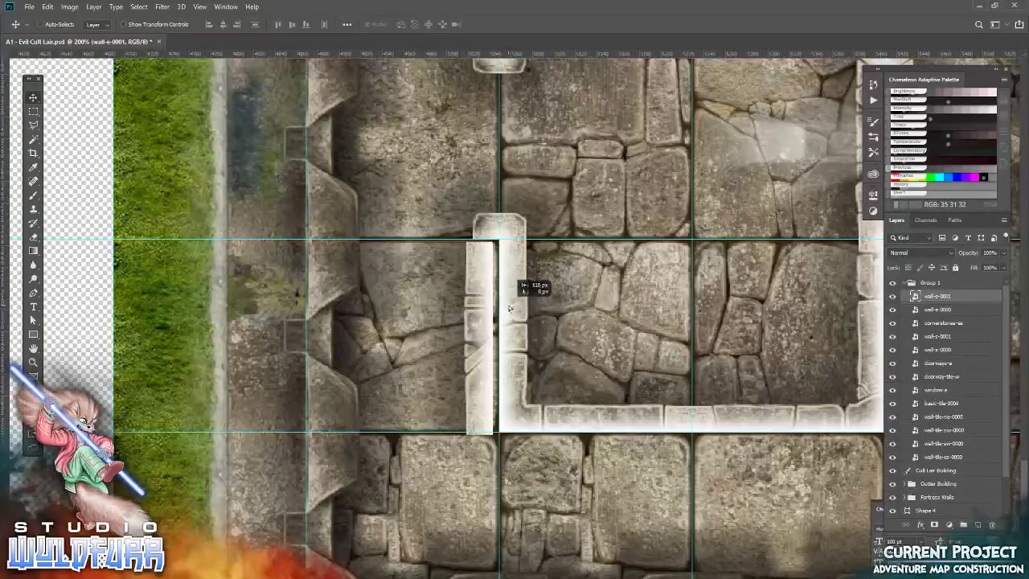
{"action": "key", "text": "Up"}
{"action": "key", "text": "Right"}
{"action": "key", "text": "Right"}
{"action": "key", "text": "Right"}
{"action": "key", "text": "Right"}
{"action": "key", "text": "Right"}
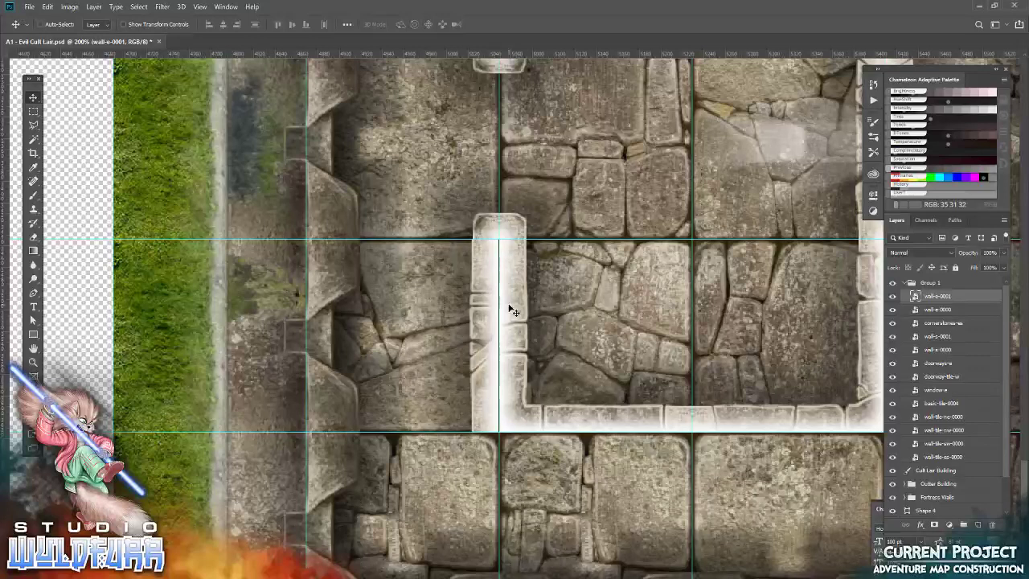
Place cornerstones-ne.png from Wall Overlays at the room's outer south-west corner, below the outer west wall
{"action": "key", "text": "alt+Tab"}
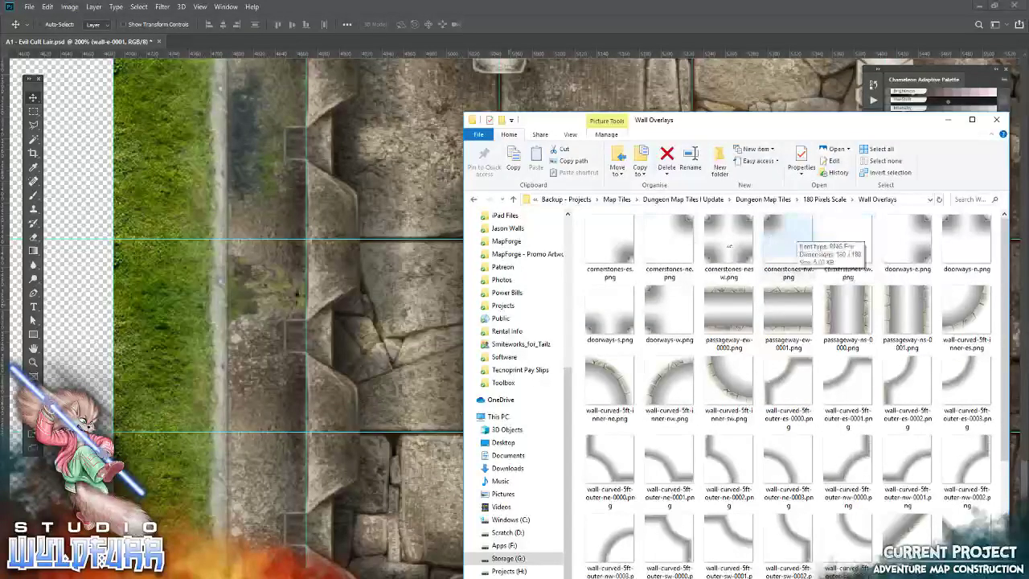
{"action": "left_click_drag", "start_coordinate": [679, 233], "coordinate": [406, 343]}
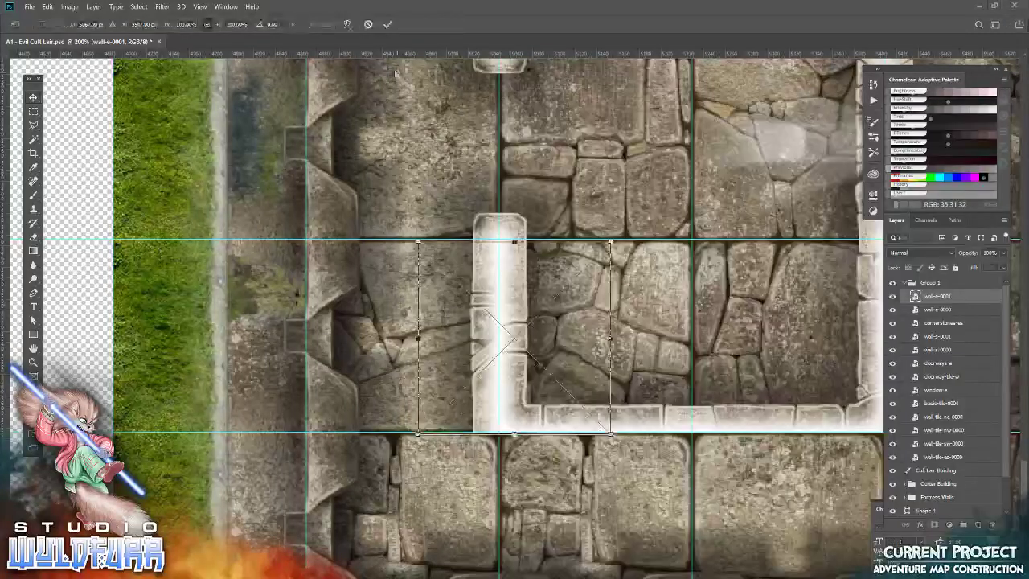
{"action": "left_click", "coordinate": [390, 24]}
{"action": "left_click_drag", "start_coordinate": [643, 299], "coordinate": [527, 494]}
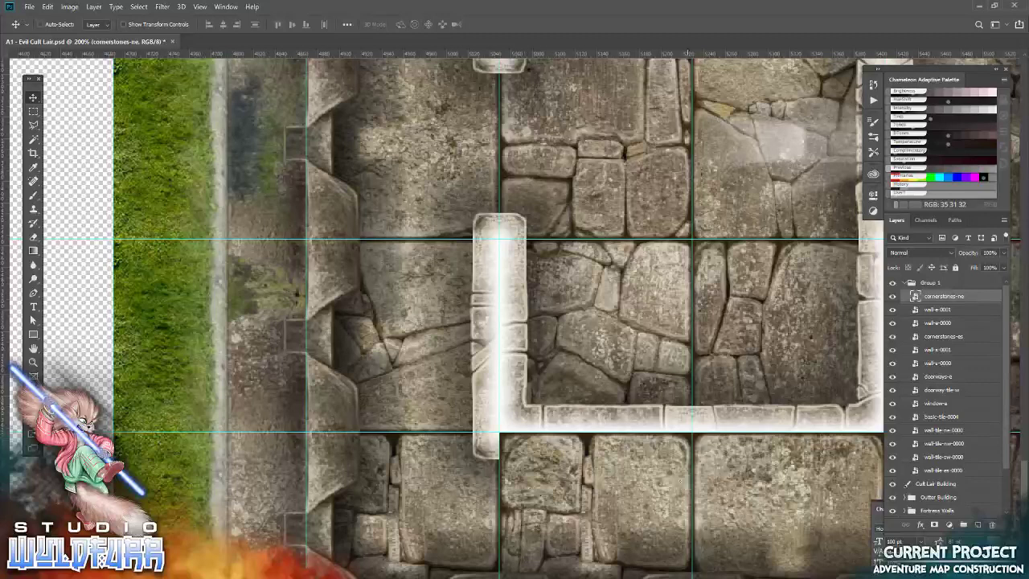
Place wall-n-0000.png from Wall Overlays along the outer south edge of the room's south-west tile
{"action": "left_click_drag", "start_coordinate": [684, 480], "coordinate": [495, 461]}
{"action": "key", "text": "alt+Tab"}
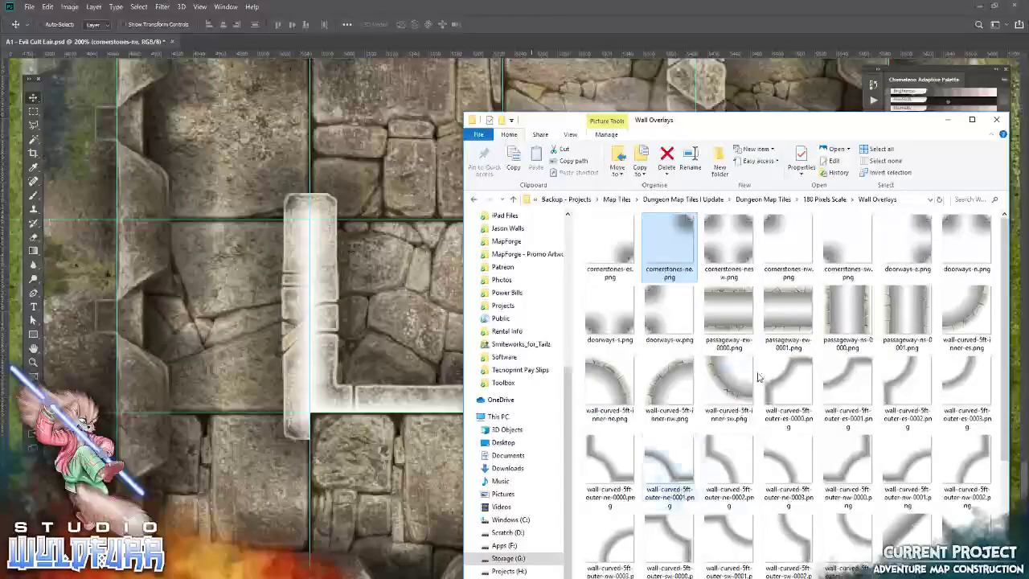
{"action": "scroll", "coordinate": [758, 377], "scroll_direction": "down", "scroll_amount": 3}
{"action": "left_click_drag", "start_coordinate": [898, 388], "coordinate": [416, 424]}
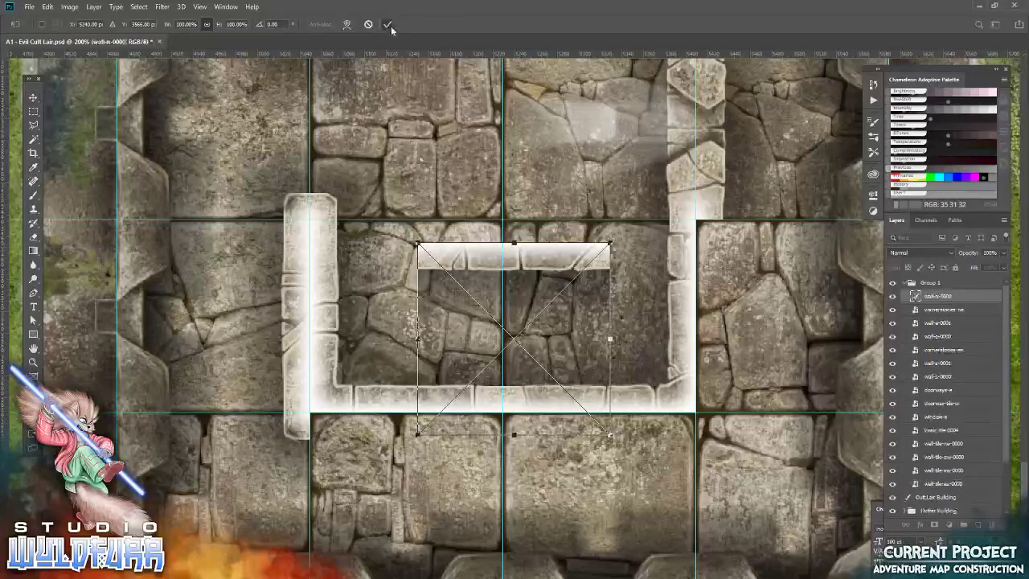
{"action": "left_click", "coordinate": [388, 25]}
{"action": "left_click_drag", "start_coordinate": [561, 287], "coordinate": [463, 448]}
Place wall-n-0001.png from Wall Overlays along the outer south edge of the room's south-east tile
{"action": "key", "text": "alt+Tab"}
{"action": "left_click_drag", "start_coordinate": [966, 386], "coordinate": [383, 361]}
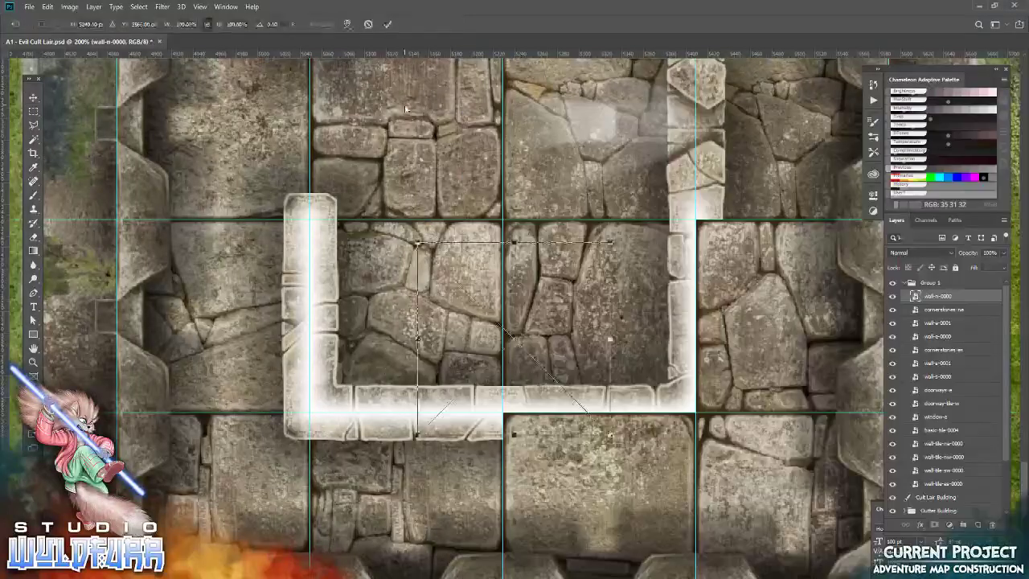
{"action": "left_click", "coordinate": [390, 25]}
{"action": "left_click_drag", "start_coordinate": [611, 303], "coordinate": [685, 460]}
Place cornerstones-nw.png from Wall Overlays at the room's outer south-east corner, joining the outer south wall
{"action": "left_click_drag", "start_coordinate": [735, 408], "coordinate": [643, 472]}
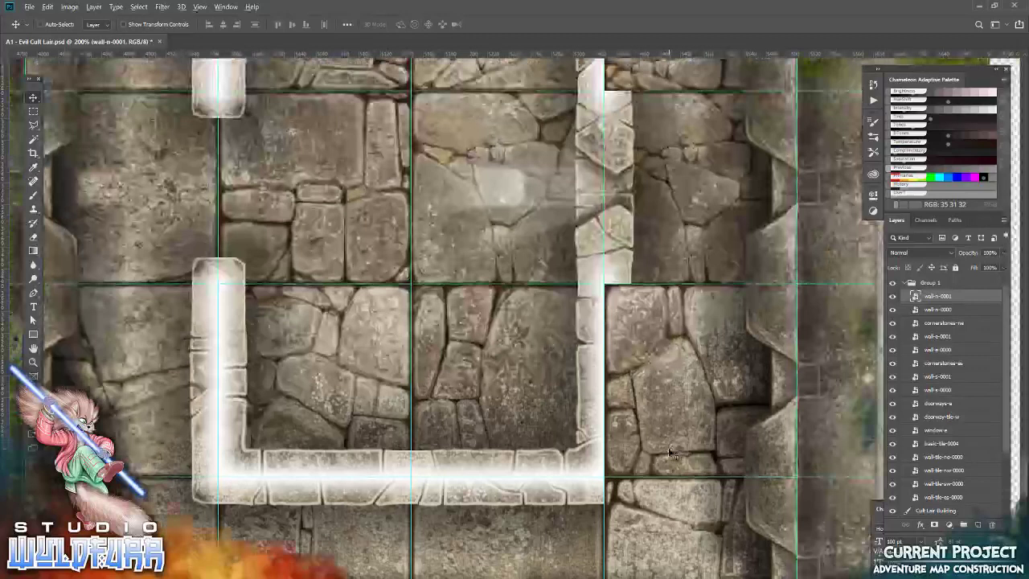
{"action": "key", "text": "alt+Tab"}
{"action": "scroll", "coordinate": [832, 434], "scroll_direction": "up", "scroll_amount": 5}
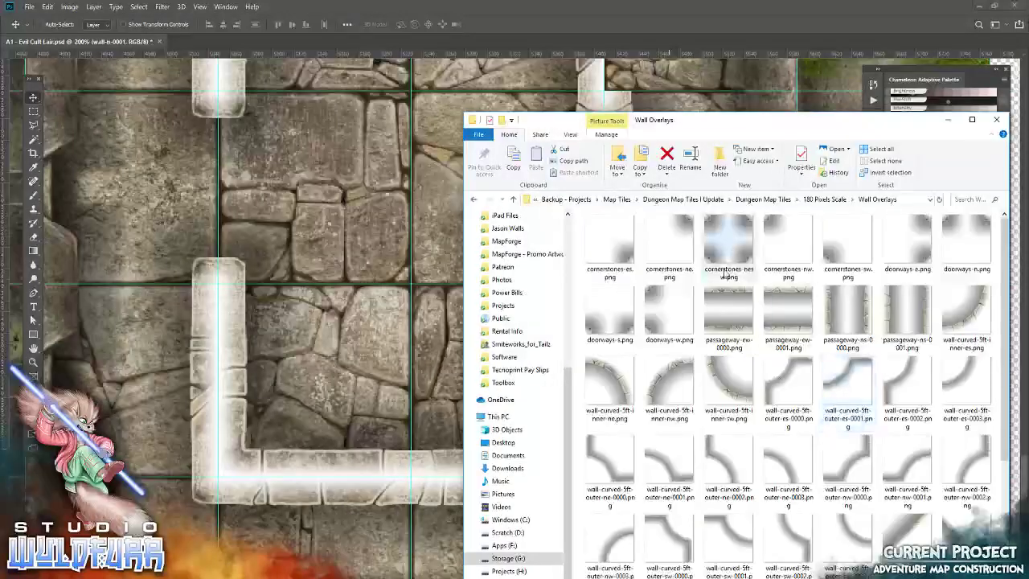
{"action": "left_click_drag", "start_coordinate": [786, 241], "coordinate": [392, 296]}
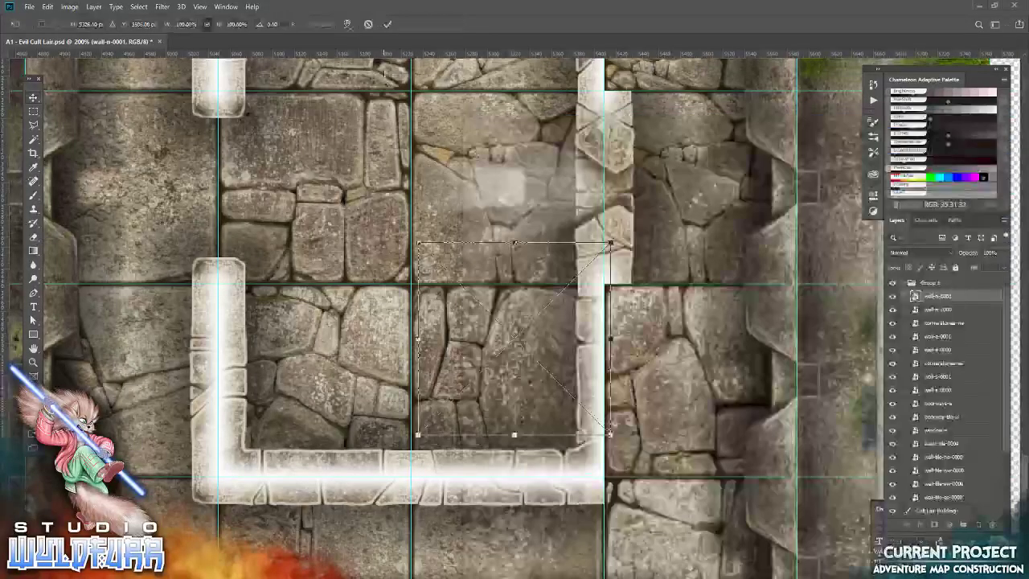
{"action": "left_click", "coordinate": [388, 25]}
{"action": "left_click_drag", "start_coordinate": [438, 227], "coordinate": [635, 480]}
Place wall-w-0000.png from Wall Overlays along the outer east edge of the room's south-east tile
{"action": "key", "text": "alt+Tab"}
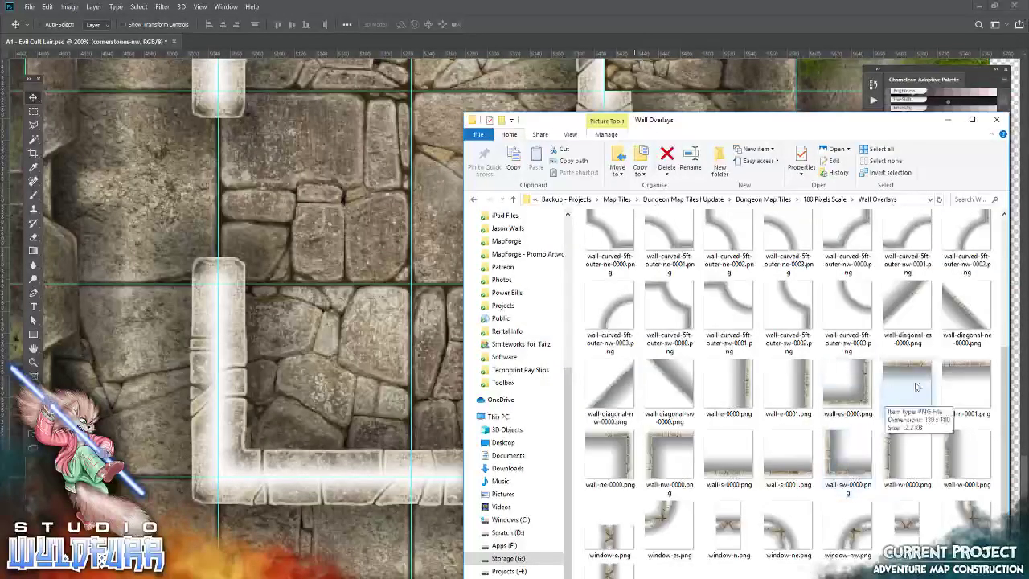
{"action": "left_click", "coordinate": [670, 457]}
{"action": "left_click_drag", "start_coordinate": [885, 459], "coordinate": [514, 338]}
{"action": "left_click", "coordinate": [388, 24]}
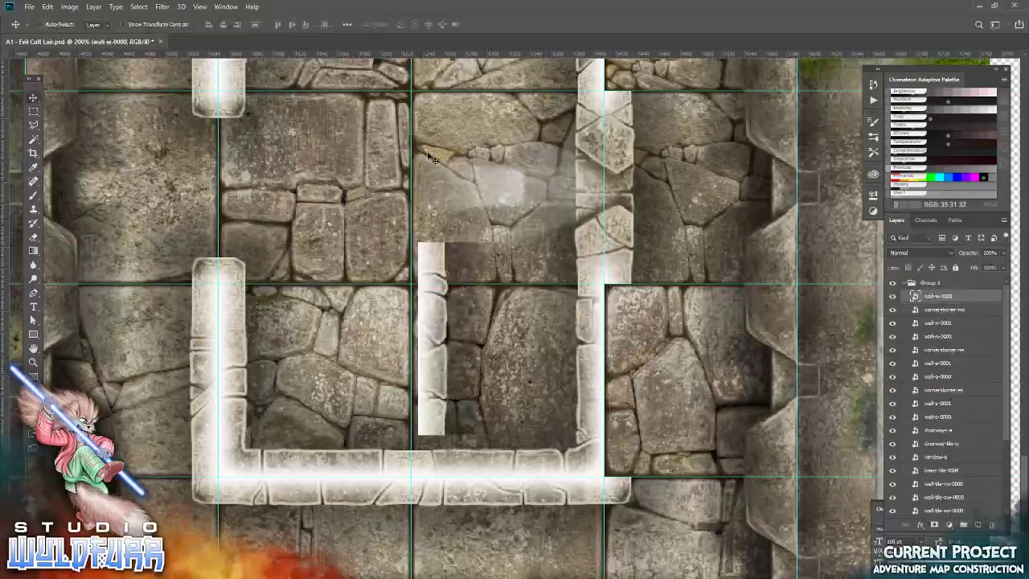
{"action": "left_click_drag", "start_coordinate": [500, 384], "coordinate": [670, 407]}
Place wall-w-0001.png from Wall Overlays along the outer east edge of the room's north-east tile
{"action": "scroll", "coordinate": [659, 369], "scroll_direction": "up", "scroll_amount": 5}
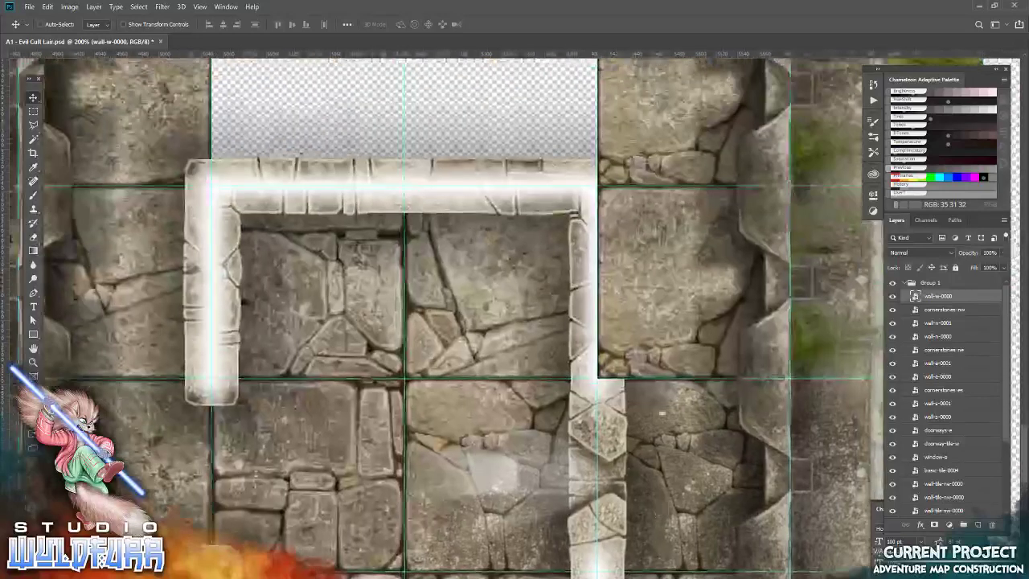
{"action": "key", "text": "alt+Tab"}
{"action": "left_click_drag", "start_coordinate": [966, 455], "coordinate": [345, 340]}
{"action": "left_click", "coordinate": [386, 25]}
{"action": "left_click_drag", "start_coordinate": [421, 271], "coordinate": [634, 252]}
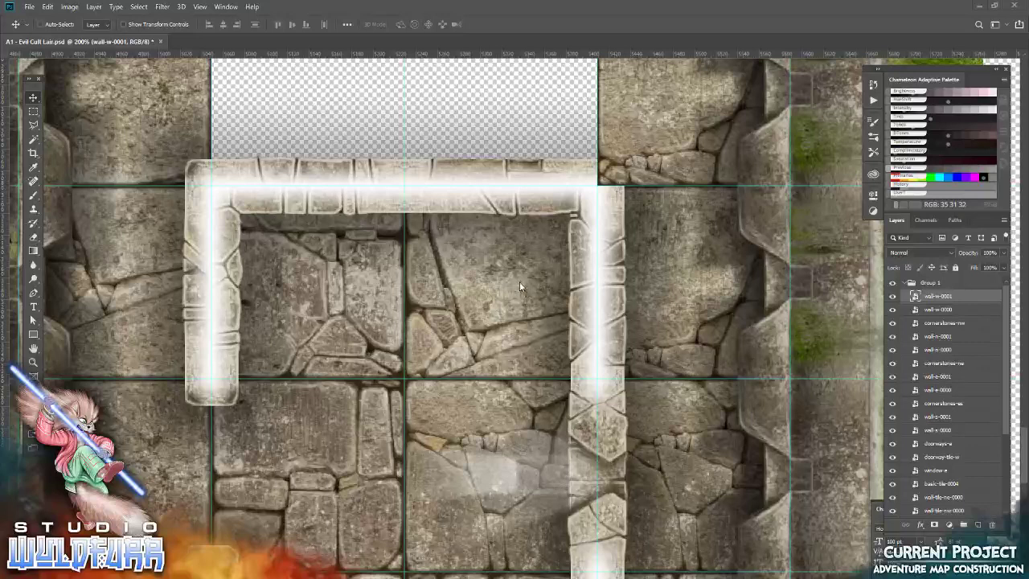
Place cornerstones-sw.png from Wall Overlays at the room's outer north-east corner, joining the outer north and east walls
{"action": "key", "text": "alt+Tab"}
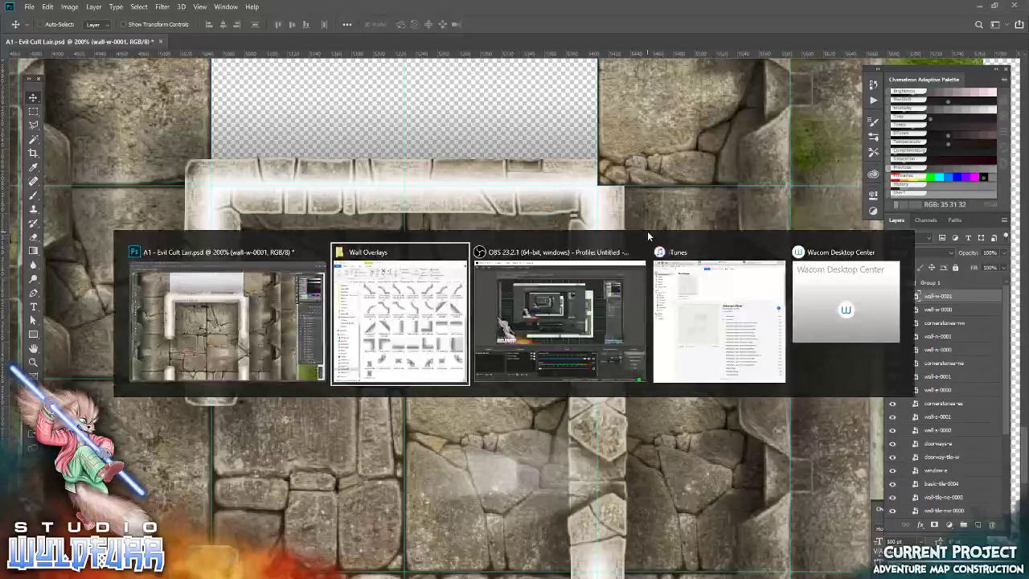
{"action": "scroll", "coordinate": [737, 466], "scroll_direction": "up", "scroll_amount": 3}
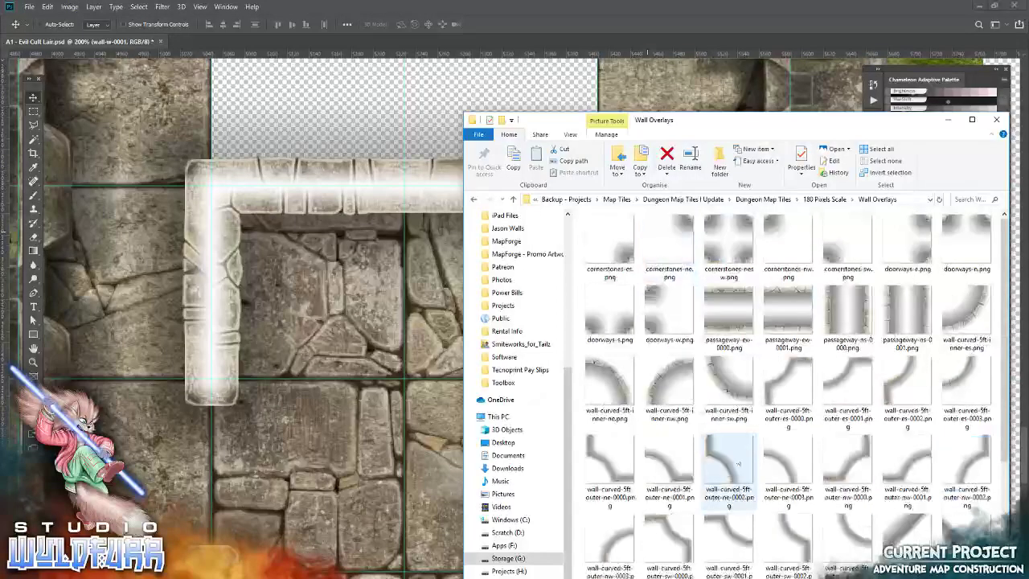
{"action": "left_click_drag", "start_coordinate": [846, 258], "coordinate": [446, 273]}
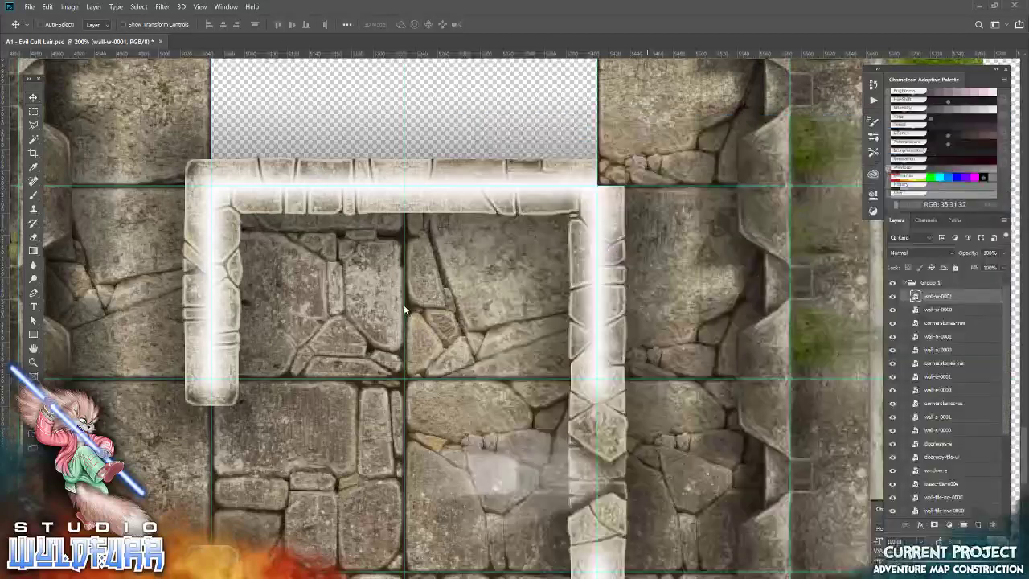
{"action": "left_click", "coordinate": [388, 25]}
{"action": "left_click_drag", "start_coordinate": [428, 417], "coordinate": [634, 164]}
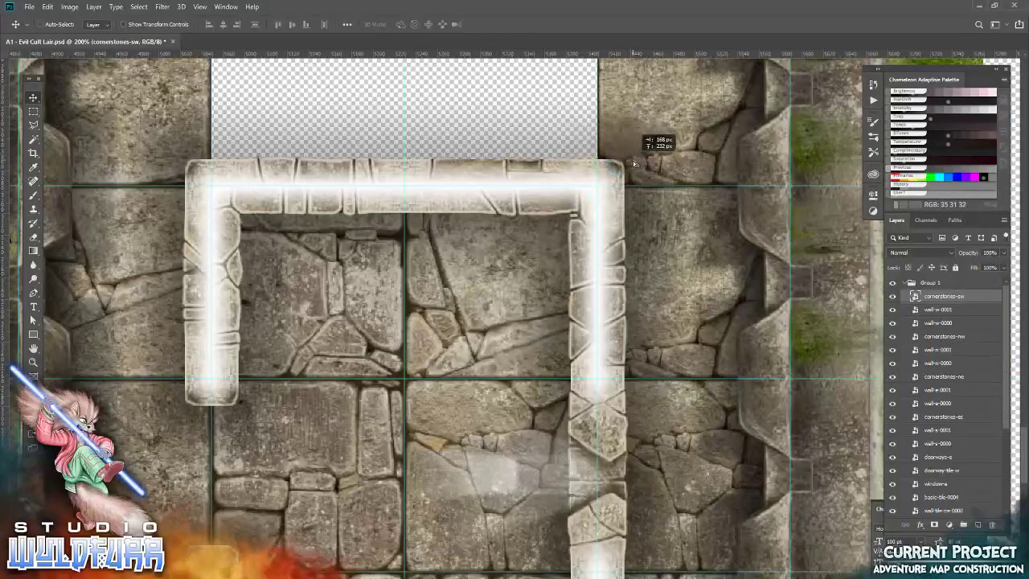
Show the empty area north of the room at 100% zoom and open the Sunken Floor Edge folder under 180 Pixels Scale
{"action": "left_click_drag", "start_coordinate": [407, 385], "coordinate": [535, 496]}
{"action": "scroll", "coordinate": [549, 229], "scroll_direction": "up", "scroll_amount": 5}
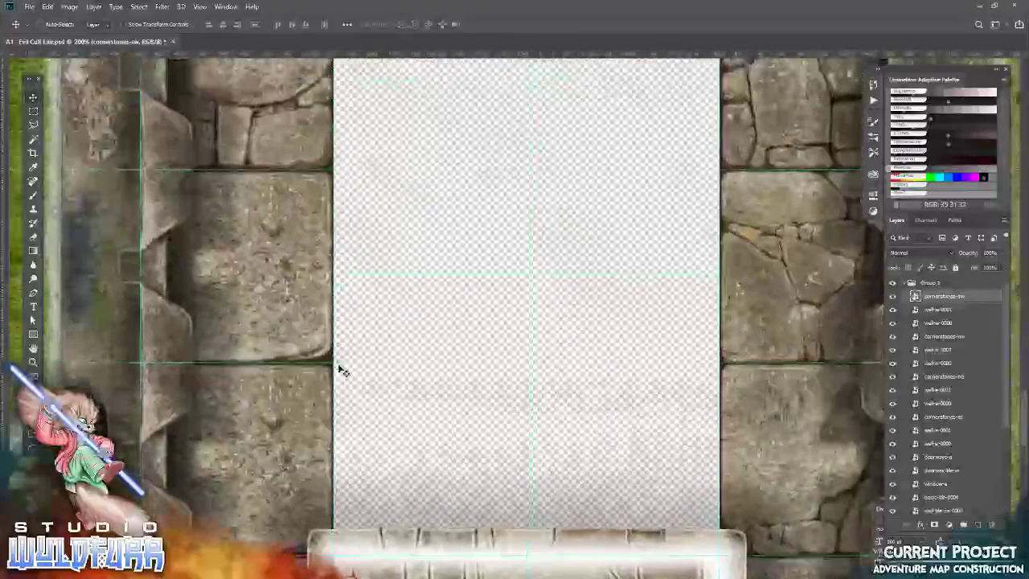
{"action": "double_click", "coordinate": [34, 363]}
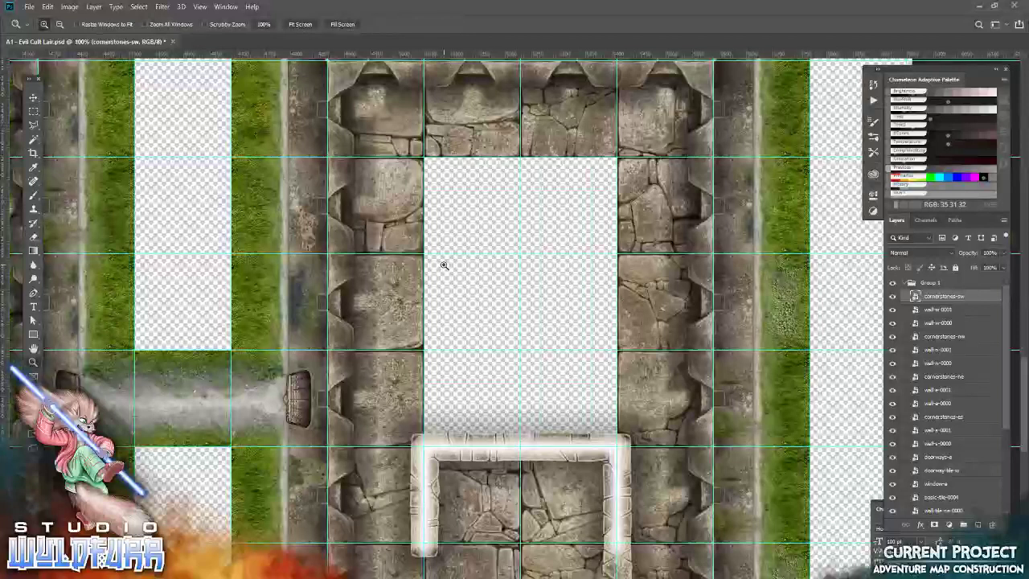
{"action": "key", "text": "alt+Tab"}
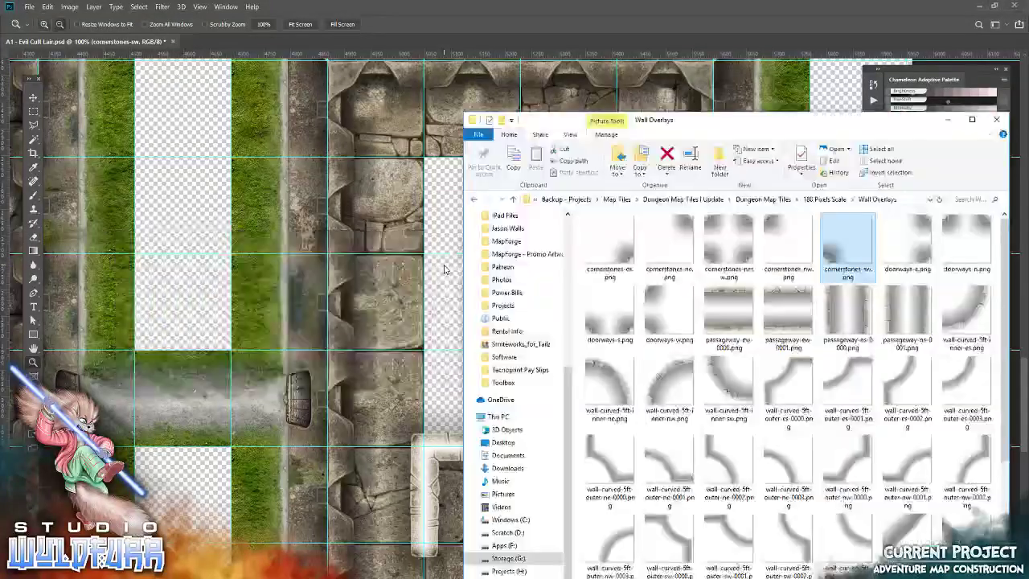
{"action": "left_click", "coordinate": [820, 200]}
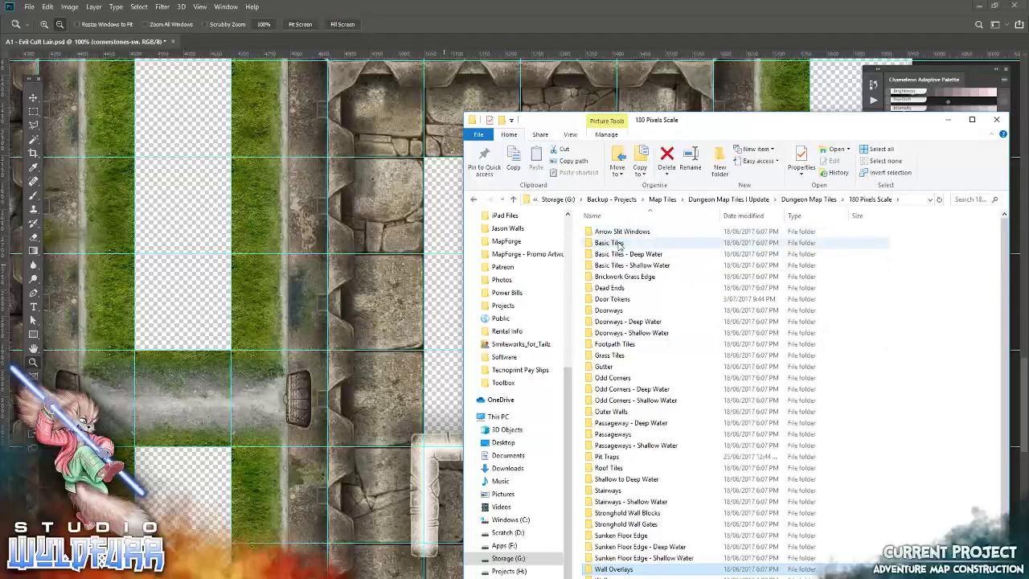
{"action": "scroll", "coordinate": [627, 500], "scroll_direction": "down", "scroll_amount": 1}
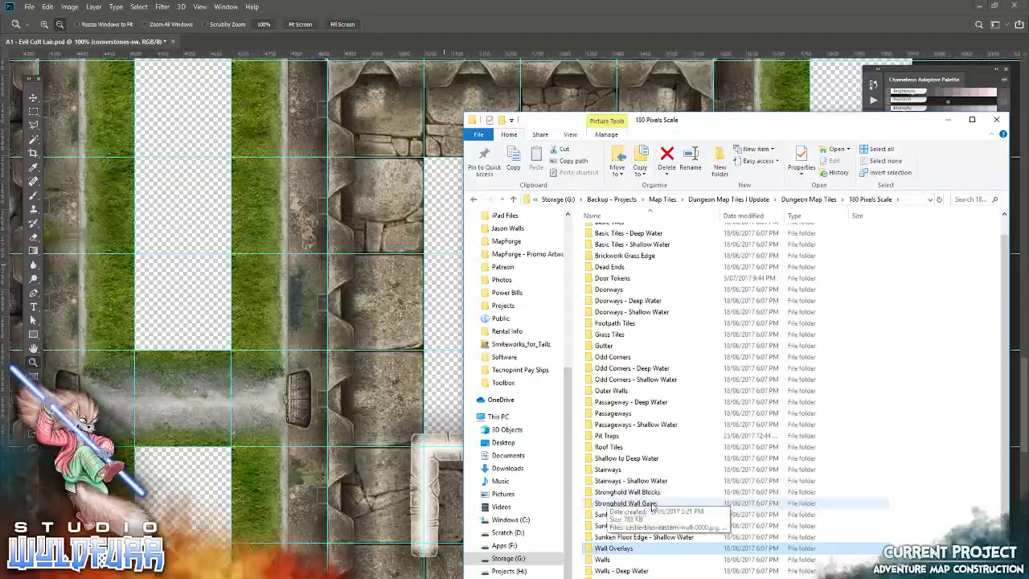
{"action": "double_click", "coordinate": [641, 515]}
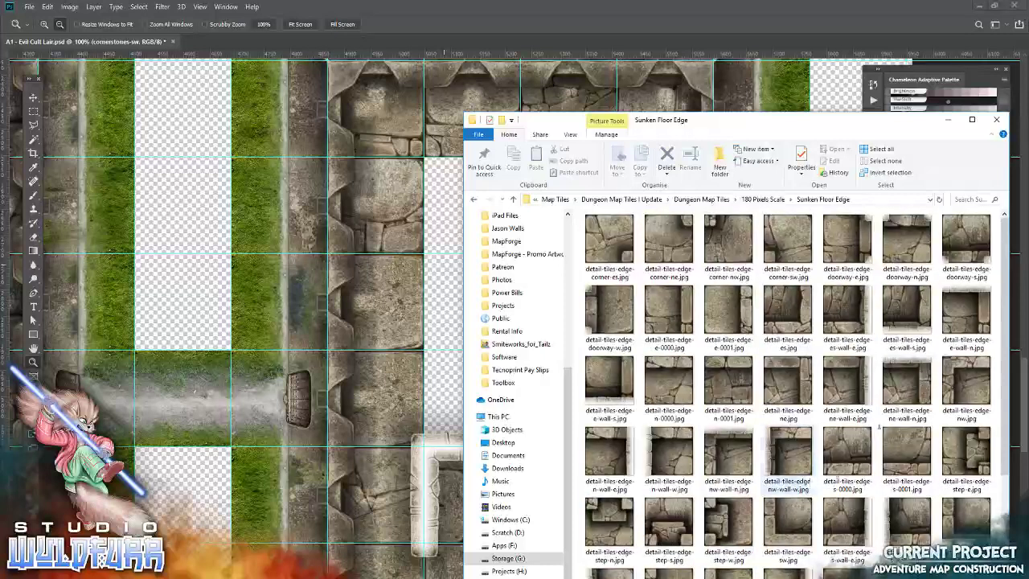
Place detail-tiles-edge-nw.jpg from Sunken Floor Edge in the north-west cell of the empty area north of the room
{"action": "left_click_drag", "start_coordinate": [979, 379], "coordinate": [461, 339]}
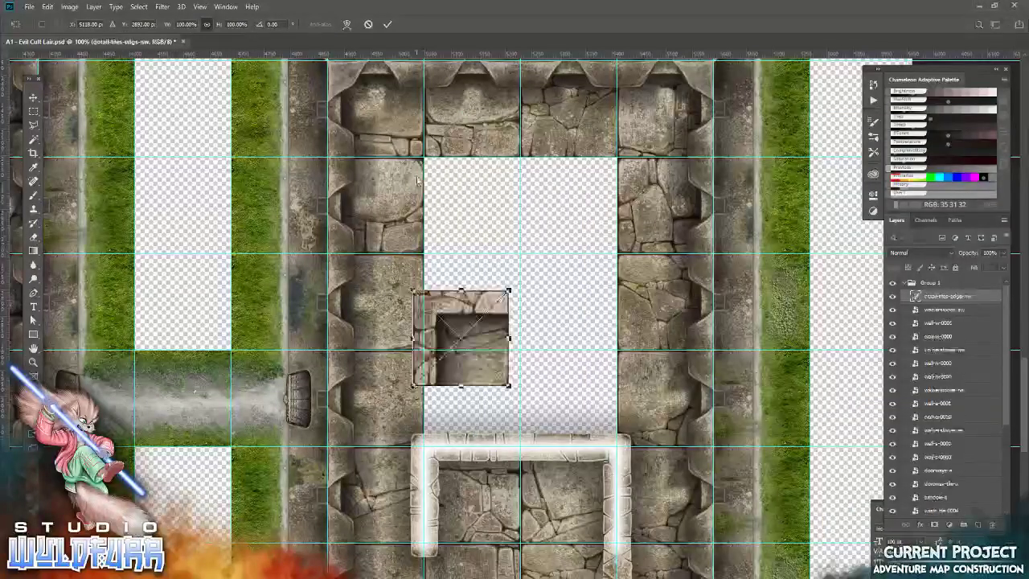
{"action": "left_click", "coordinate": [388, 24]}
{"action": "left_click", "coordinate": [33, 98]}
{"action": "left_click_drag", "start_coordinate": [464, 331], "coordinate": [475, 198]}
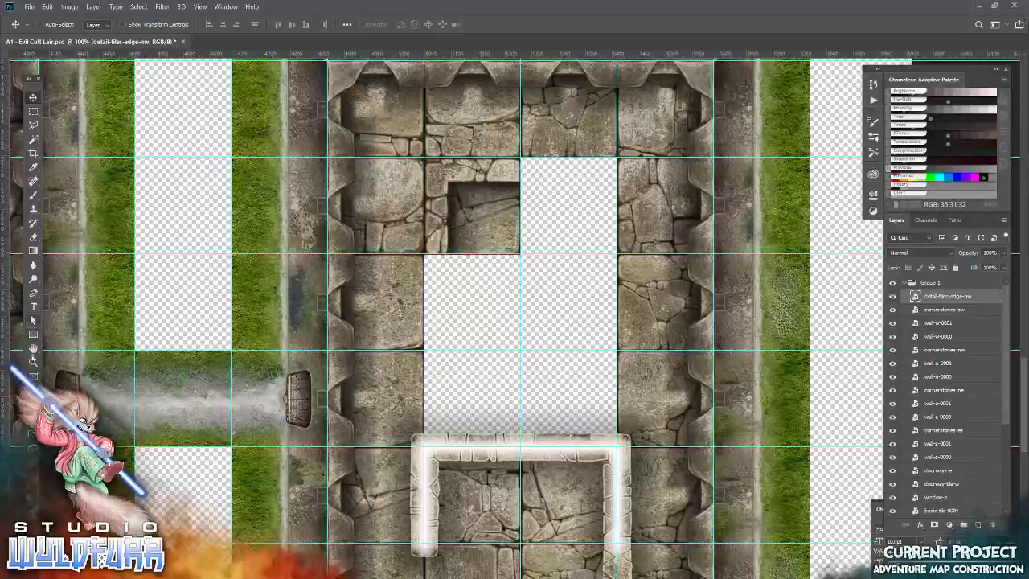
Place detail-tiles-edge-step-w.jpg from Sunken Floor Edge in the empty area's west column, directly below the north-west edge tile
{"action": "left_click", "coordinate": [33, 361]}
{"action": "right_click", "coordinate": [496, 228]}
{"action": "left_click", "coordinate": [514, 250]}
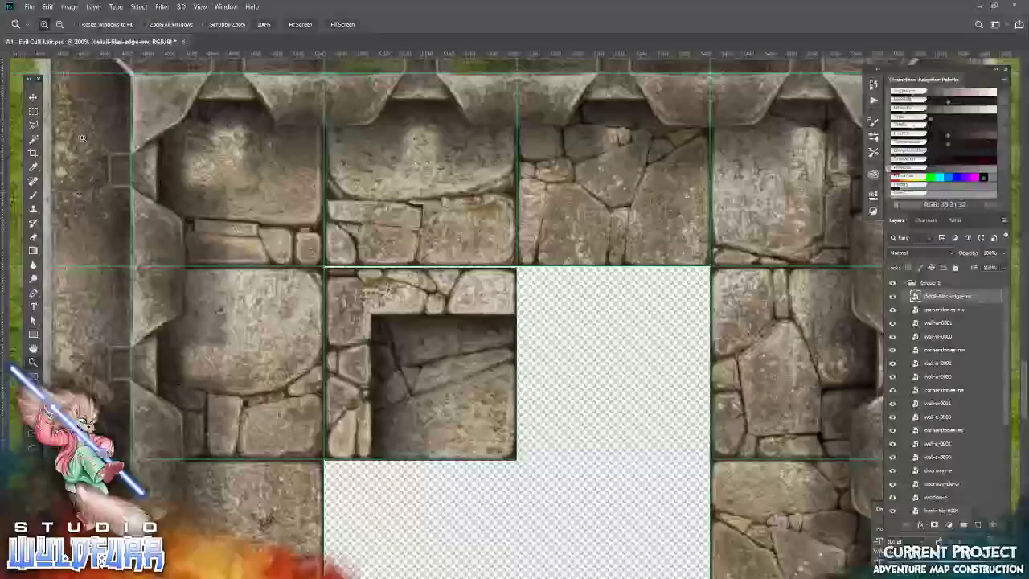
{"action": "left_click", "coordinate": [33, 98]}
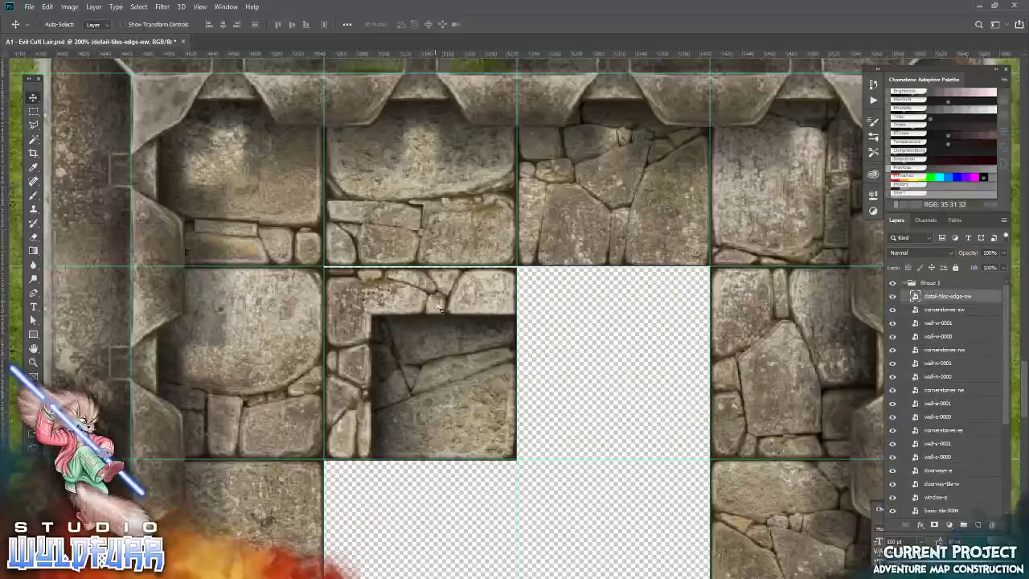
{"action": "key", "text": "alt+Tab"}
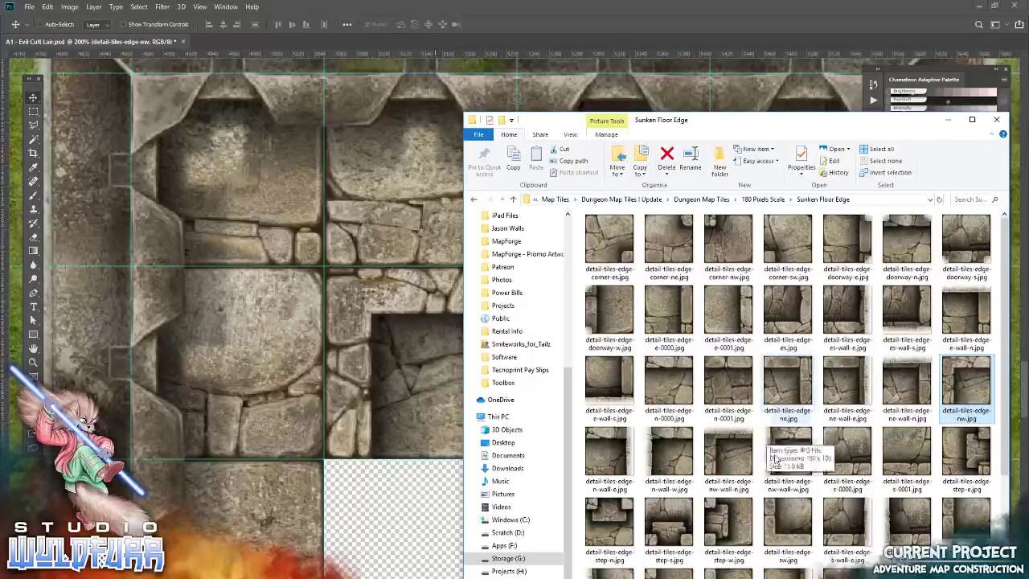
{"action": "left_click_drag", "start_coordinate": [727, 527], "coordinate": [361, 337]}
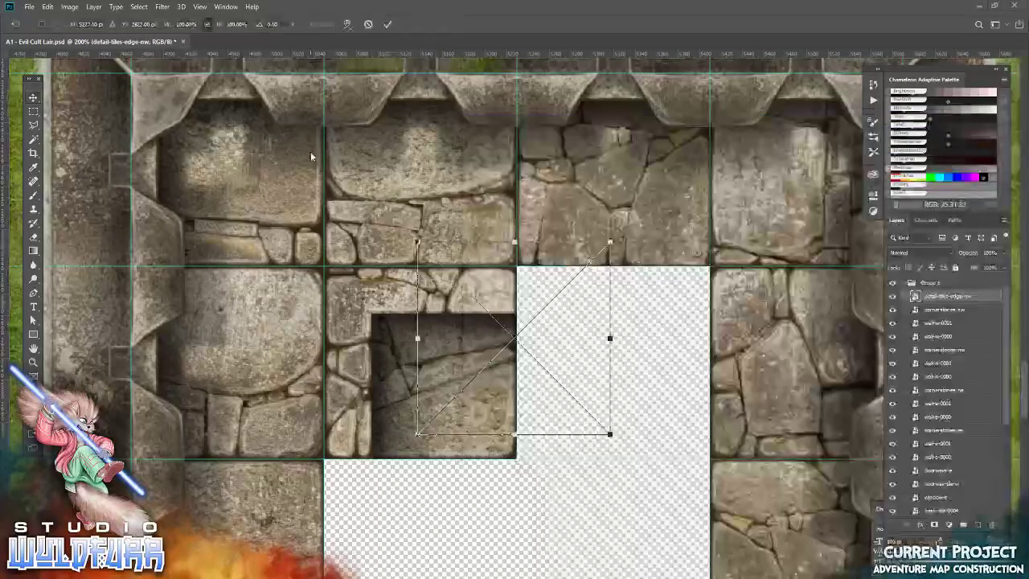
{"action": "left_click", "coordinate": [388, 24]}
{"action": "scroll", "coordinate": [376, 163], "scroll_direction": "down", "scroll_amount": 5}
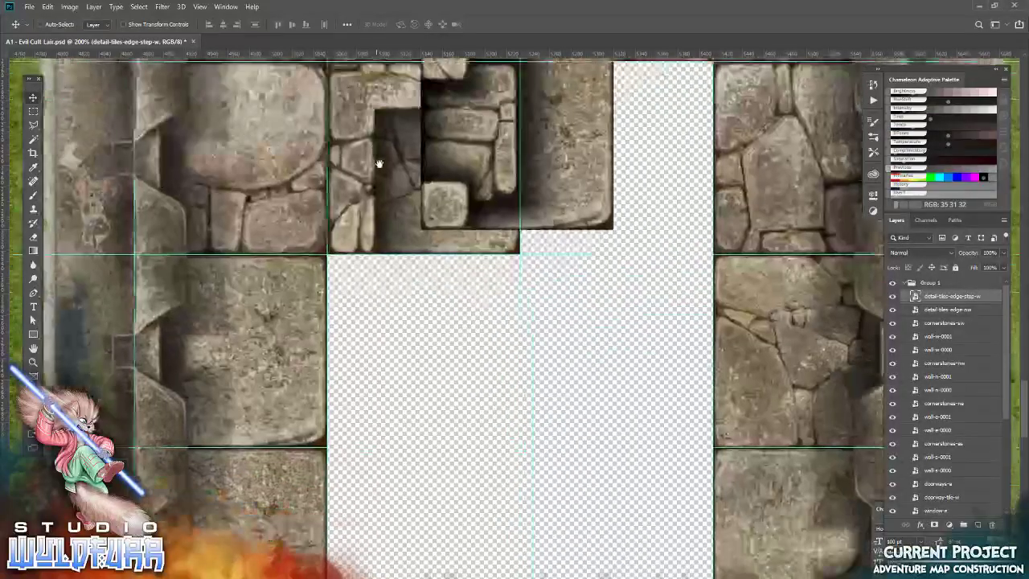
{"action": "left_click_drag", "start_coordinate": [476, 154], "coordinate": [381, 365]}
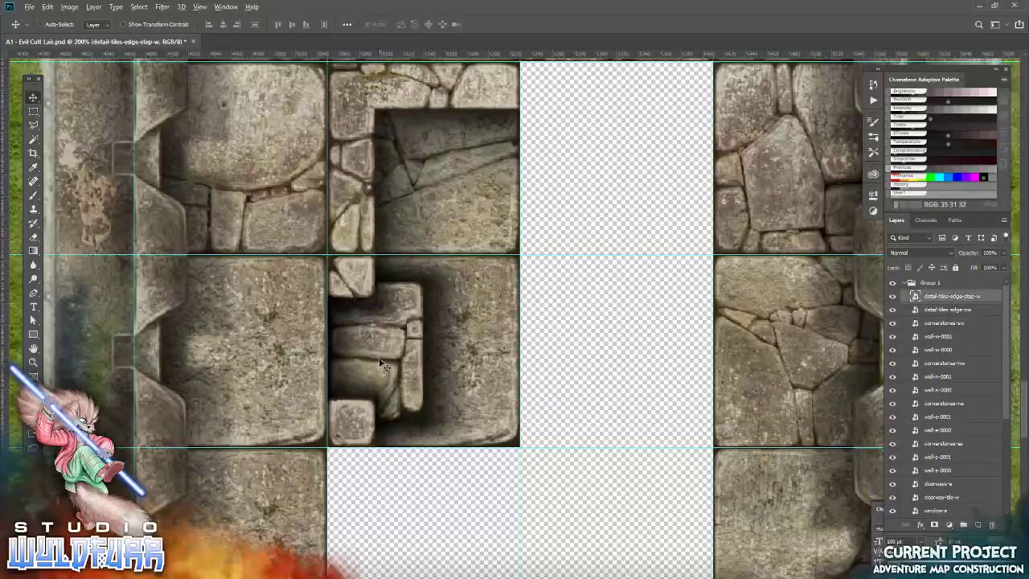
Place detail-tiles-edge-es.jpg from Sunken Floor Edge in the south-east cell of the empty area, just north of the room
{"action": "key", "text": "alt+Tab"}
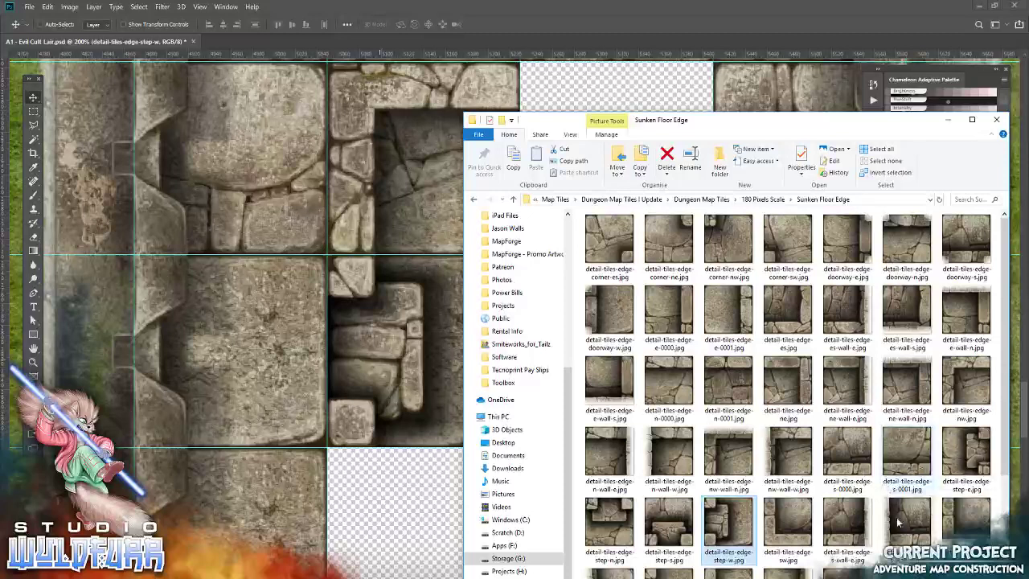
{"action": "left_click_drag", "start_coordinate": [800, 337], "coordinate": [354, 354]}
{"action": "left_click", "coordinate": [386, 25]}
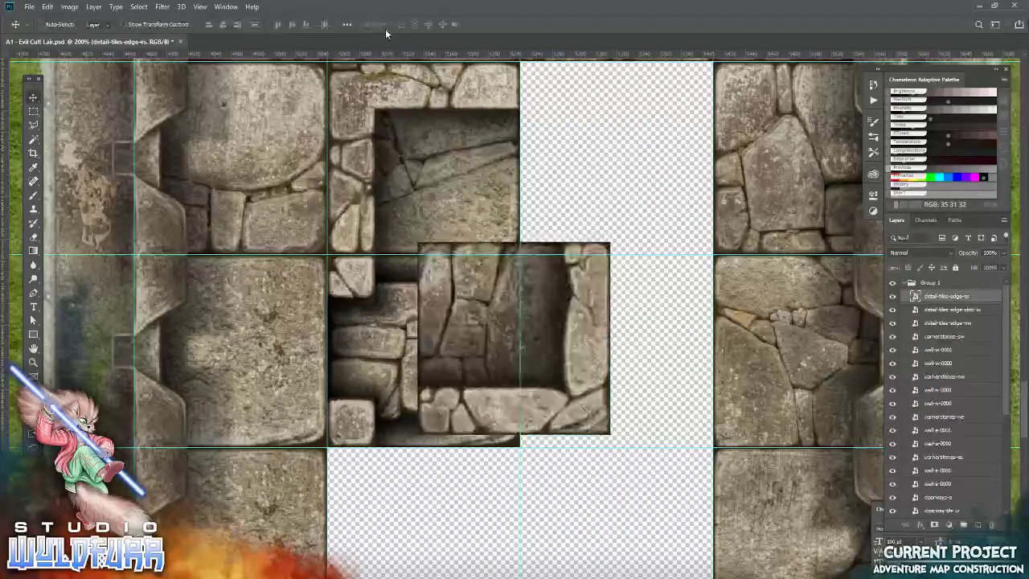
{"action": "left_click_drag", "start_coordinate": [491, 293], "coordinate": [560, 522]}
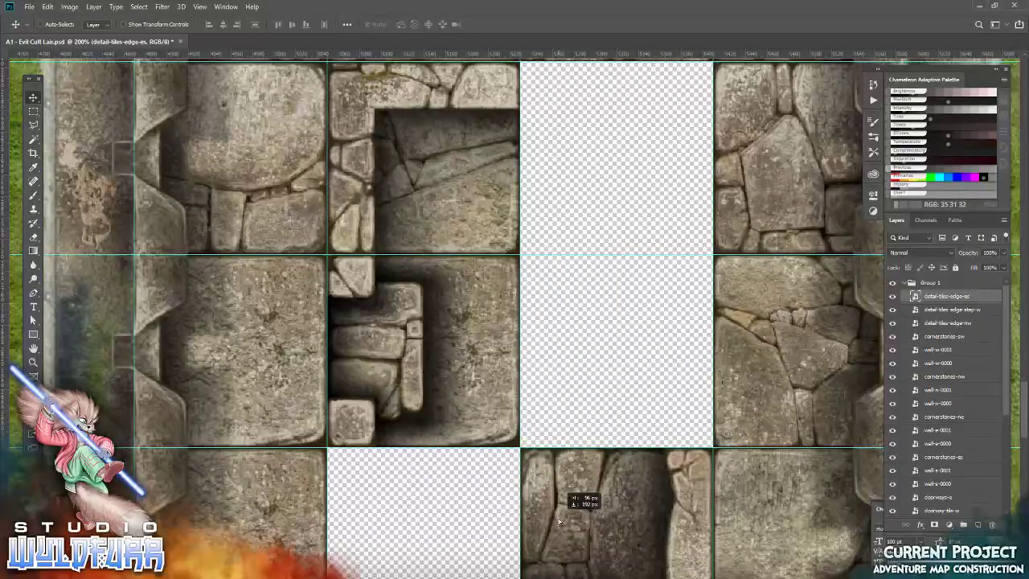
Move all the other layers of Group 1 above the detail-tiles-edge-es layer in the stacking order
{"action": "left_click", "coordinate": [945, 310]}
{"action": "scroll", "coordinate": [947, 402], "scroll_direction": "down", "scroll_amount": 5}
{"action": "left_click", "coordinate": [932, 420], "text": "shift"}
{"action": "scroll", "coordinate": [940, 402], "scroll_direction": "up", "scroll_amount": 5}
{"action": "left_click_drag", "start_coordinate": [934, 322], "coordinate": [933, 292]}
Place detail-tiles-edge-sw.jpg directly above the detail-tiles-edge-es layer, in the south-west cell of the empty area
{"action": "scroll", "coordinate": [957, 426], "scroll_direction": "down", "scroll_amount": 5}
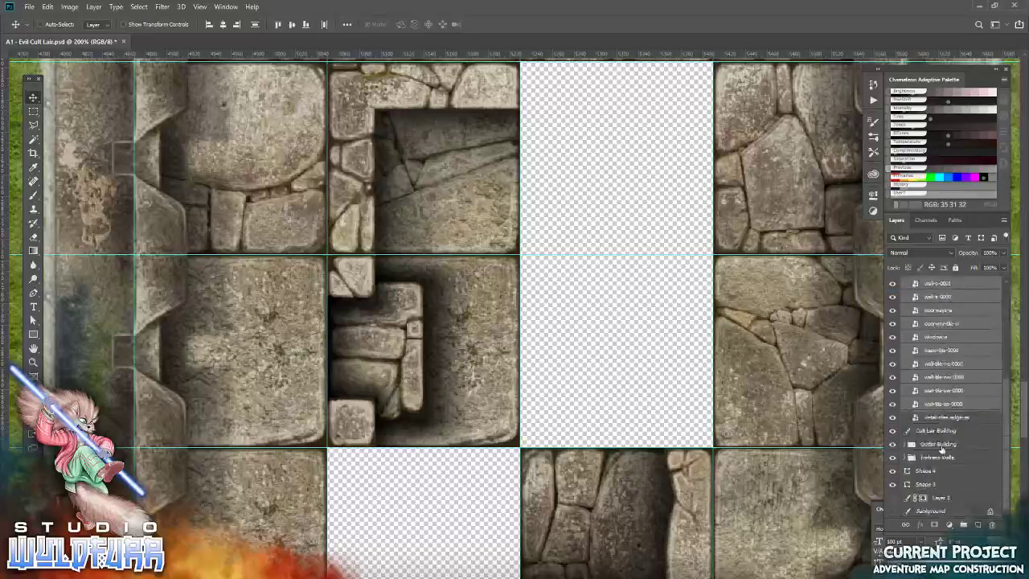
{"action": "left_click", "coordinate": [934, 420]}
{"action": "key", "text": "alt+Tab"}
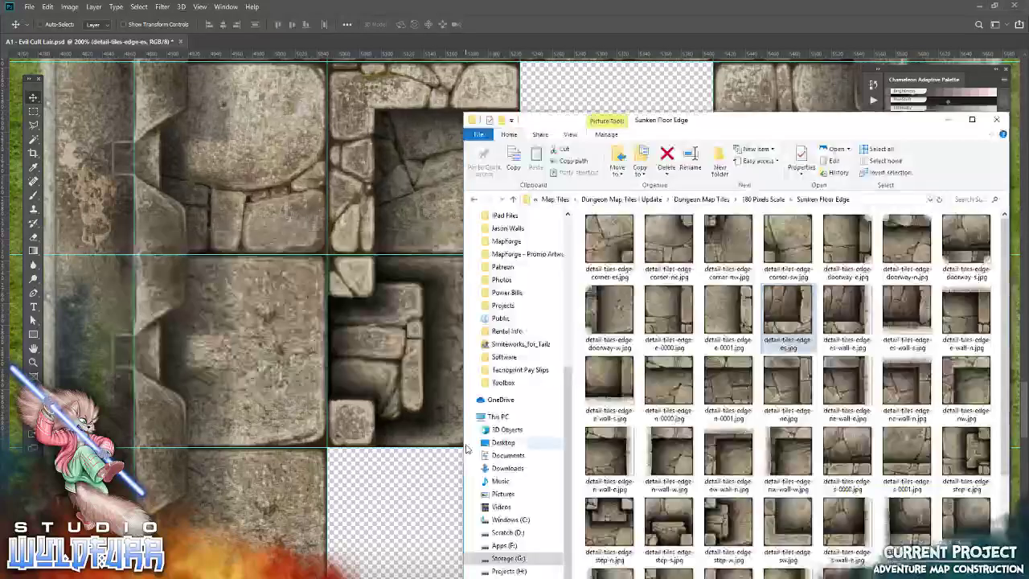
{"action": "left_click_drag", "start_coordinate": [796, 526], "coordinate": [514, 337]}
{"action": "left_click", "coordinate": [386, 25]}
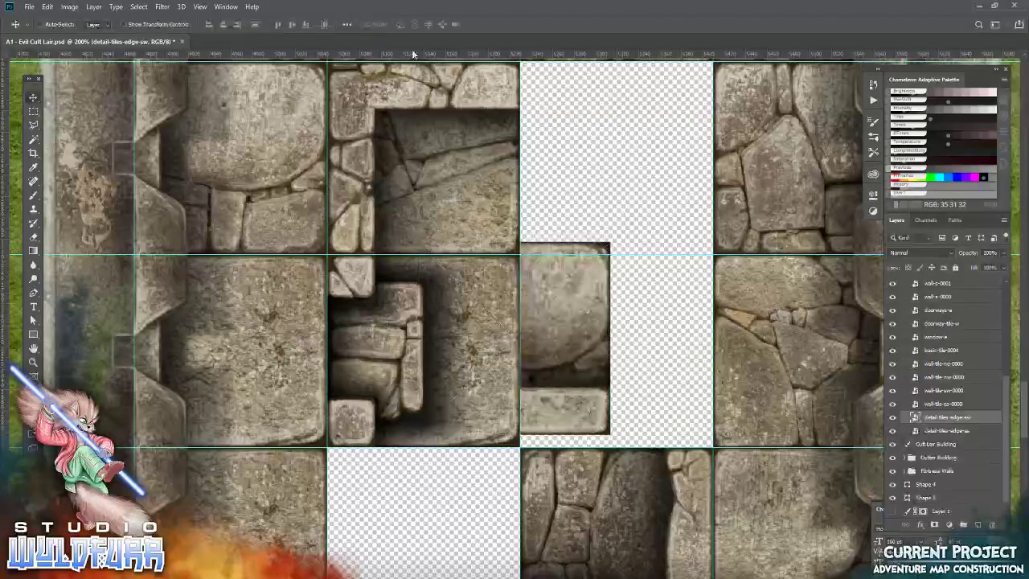
{"action": "left_click_drag", "start_coordinate": [582, 289], "coordinate": [540, 378]}
{"action": "left_click_drag", "start_coordinate": [447, 497], "coordinate": [498, 492]}
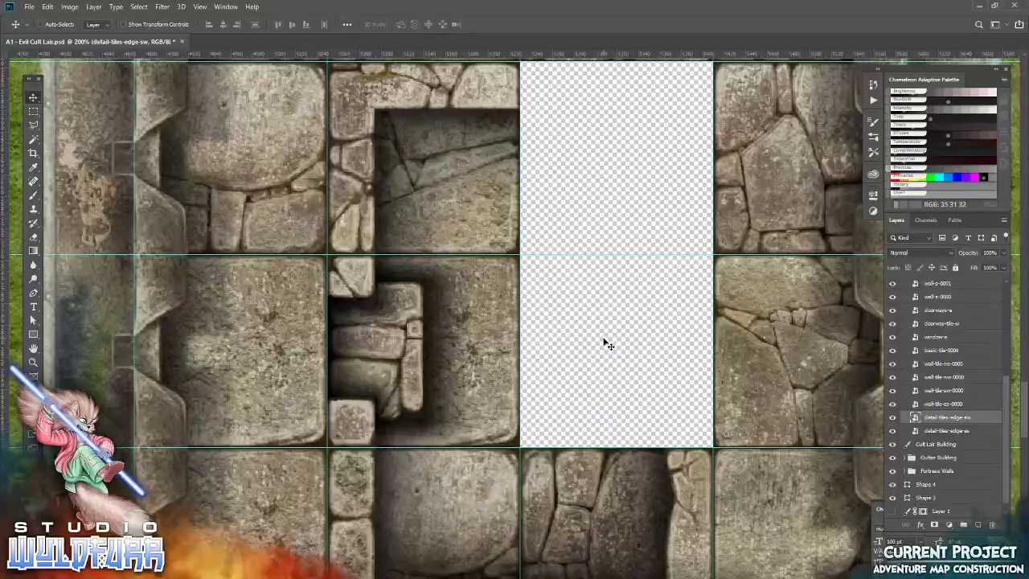
Place detail-tiles-edge-ne.jpg from Sunken Floor Edge in the north-east cell of the empty area
{"action": "key", "text": "alt+Tab"}
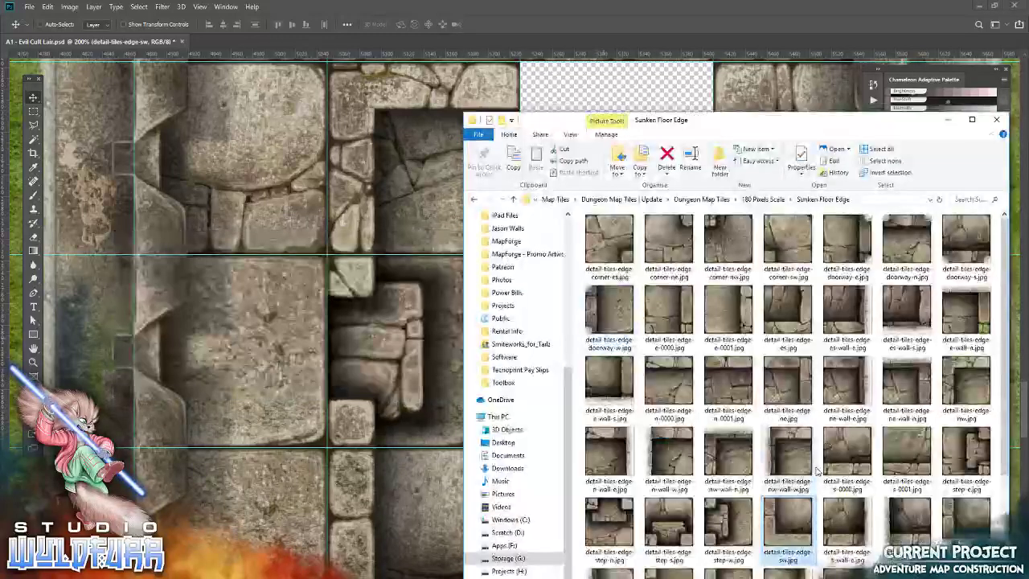
{"action": "left_click_drag", "start_coordinate": [787, 523], "coordinate": [394, 303]}
{"action": "left_click", "coordinate": [388, 23]}
{"action": "left_click_drag", "start_coordinate": [452, 394], "coordinate": [553, 207]}
{"action": "left_click_drag", "start_coordinate": [561, 159], "coordinate": [541, 230]}
Place detail-tiles-edge-e-0001.jpg in the last empty cell, directly below the north-east edge tile
{"action": "key", "text": "alt+Tab"}
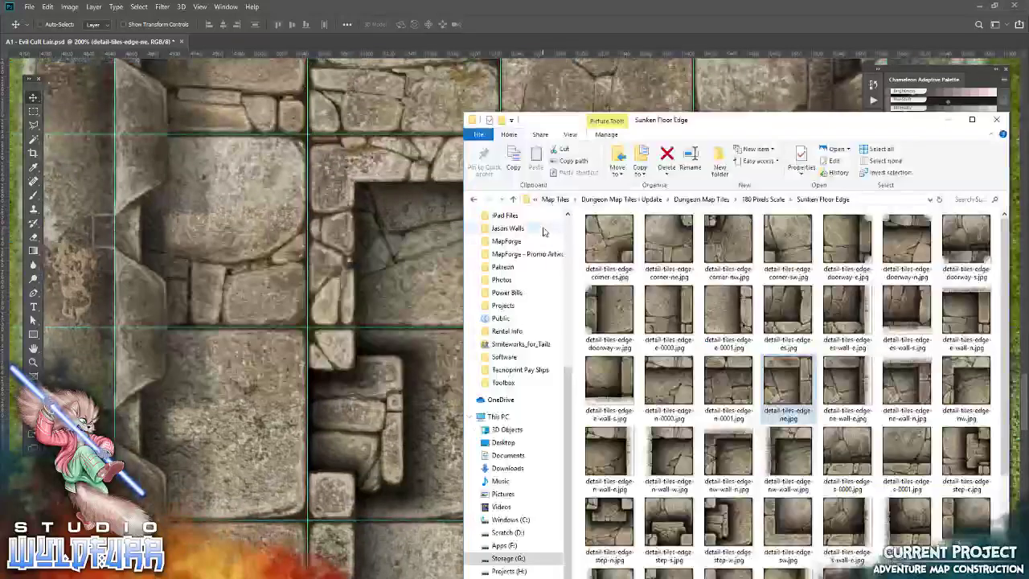
{"action": "left_click_drag", "start_coordinate": [733, 310], "coordinate": [433, 206]}
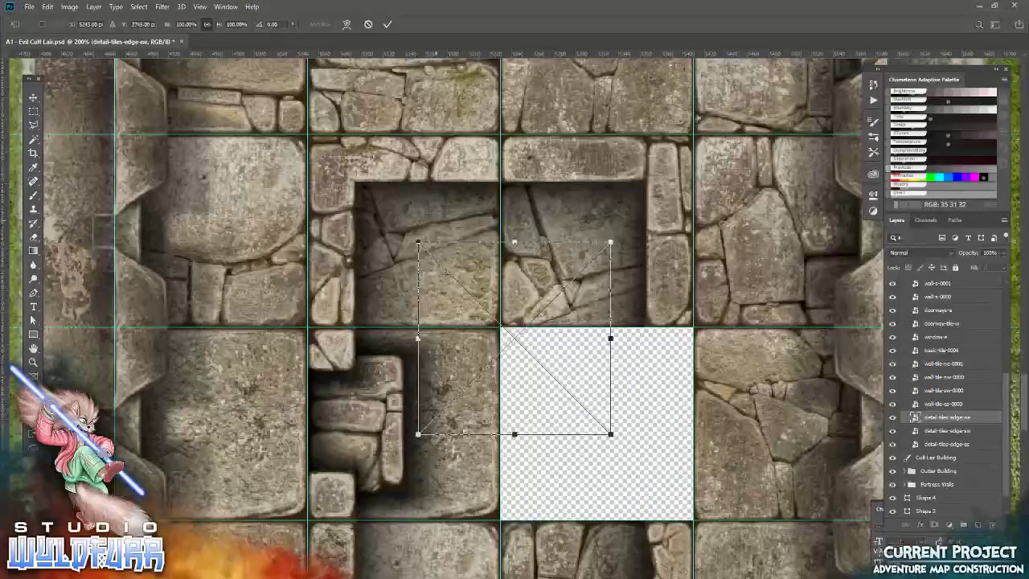
{"action": "left_click", "coordinate": [389, 24]}
{"action": "left_click_drag", "start_coordinate": [565, 275], "coordinate": [643, 364]}
Place token-wooden-door-with-handle-closed.png from the Door Tokens folder of 180 Pixels Scale near the small tower room's west doorway
{"action": "left_click_drag", "start_coordinate": [501, 420], "coordinate": [526, 410]}
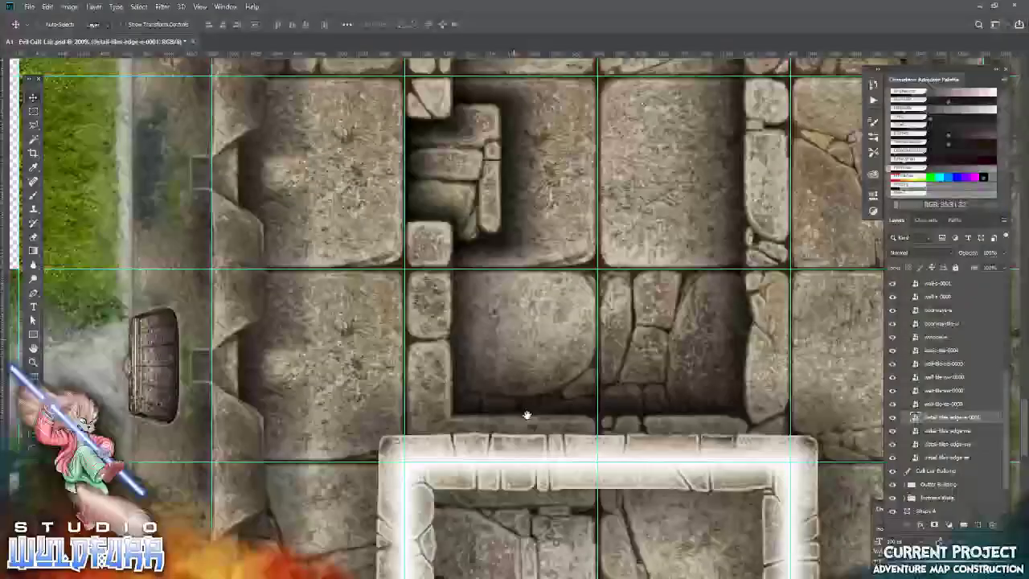
{"action": "left_click_drag", "start_coordinate": [533, 197], "coordinate": [555, 283]}
{"action": "double_click", "coordinate": [31, 362]}
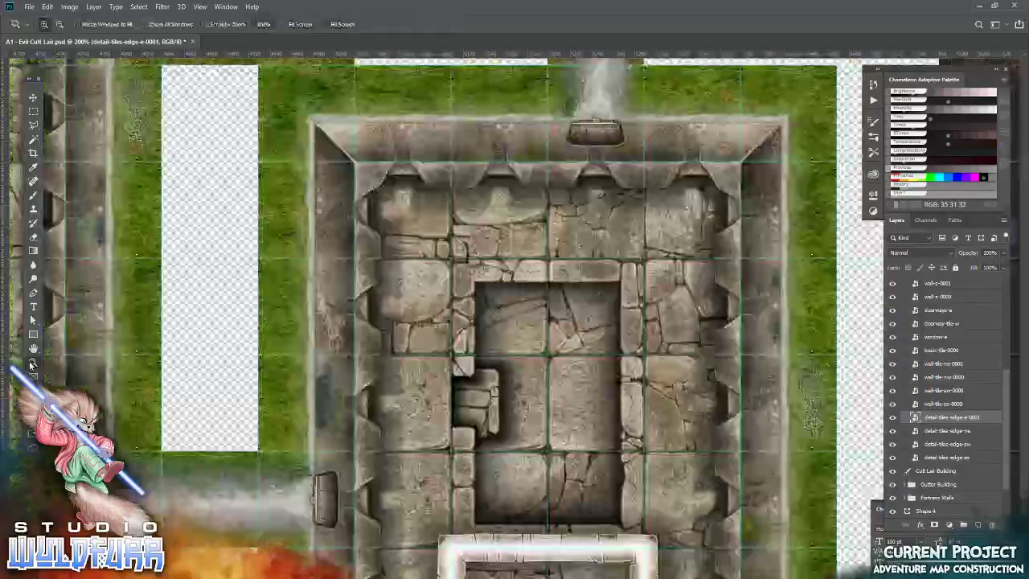
{"action": "left_click_drag", "start_coordinate": [475, 431], "coordinate": [499, 448]}
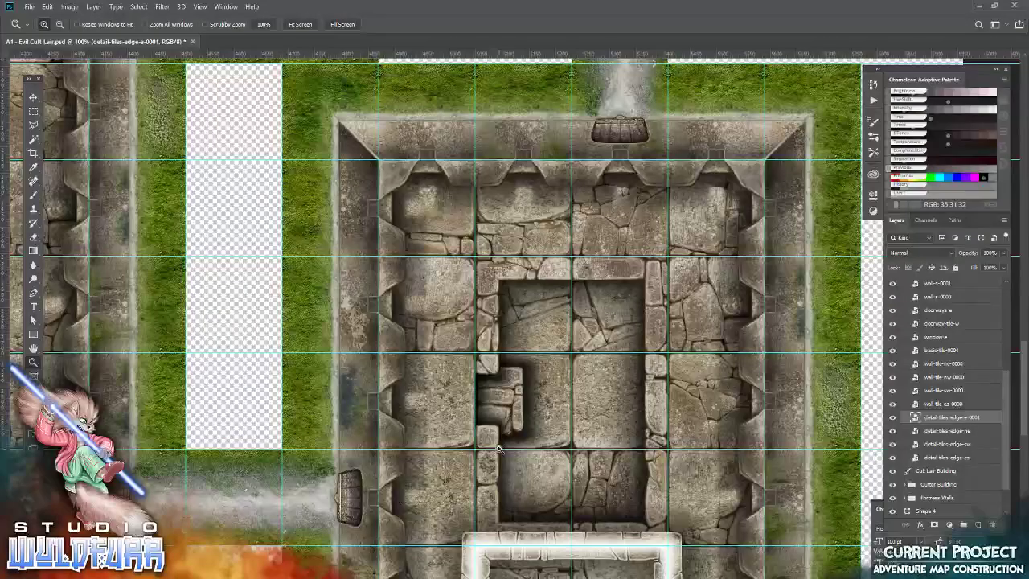
{"action": "left_click_drag", "start_coordinate": [524, 558], "coordinate": [534, 240]}
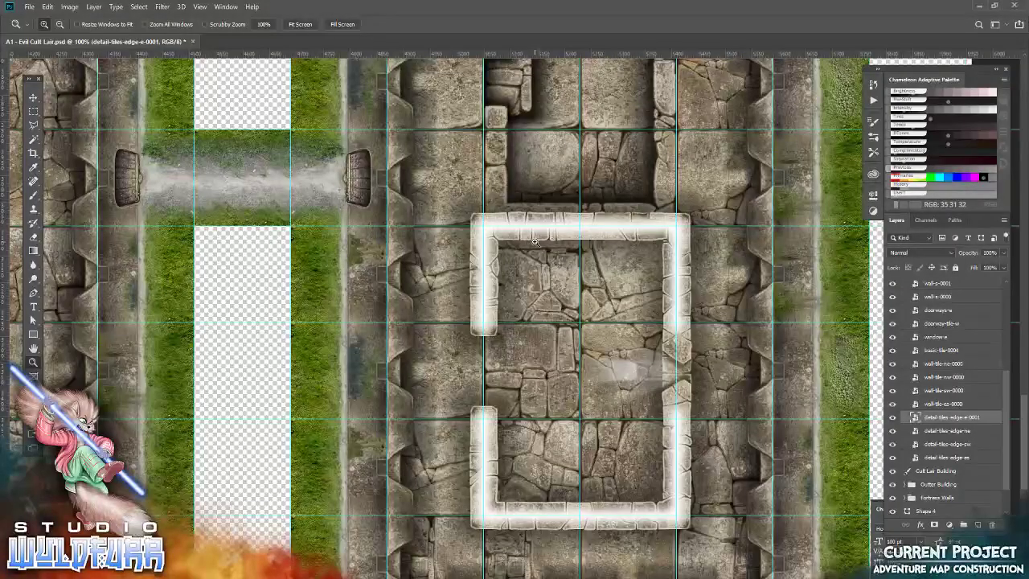
{"action": "key", "text": "alt+Tab"}
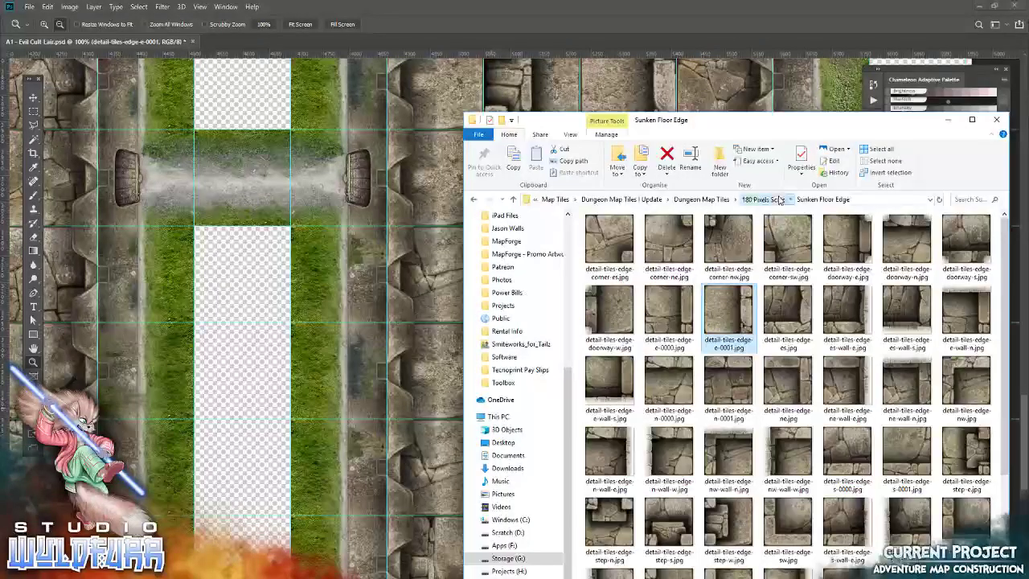
{"action": "left_click", "coordinate": [764, 199]}
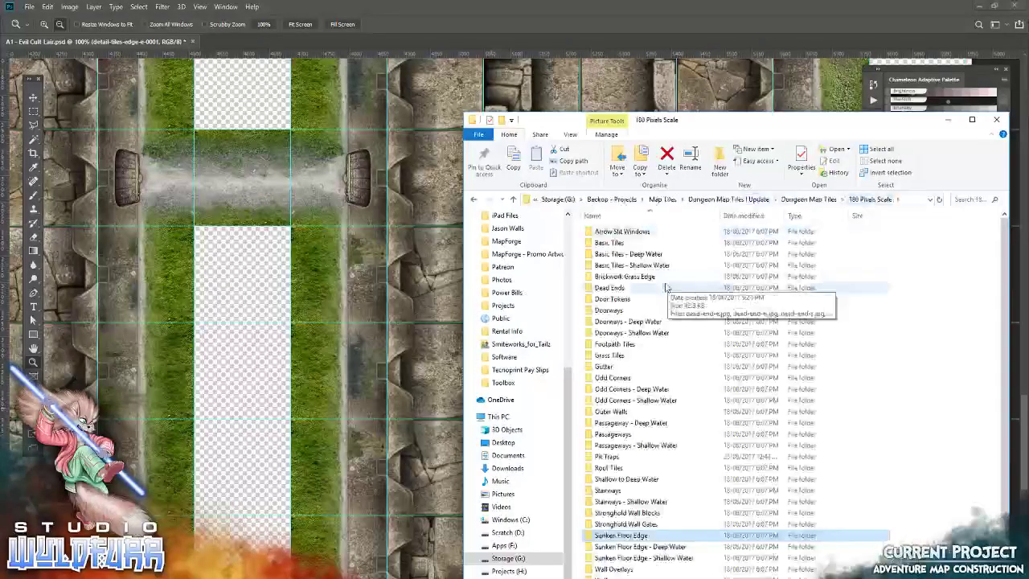
{"action": "double_click", "coordinate": [615, 300]}
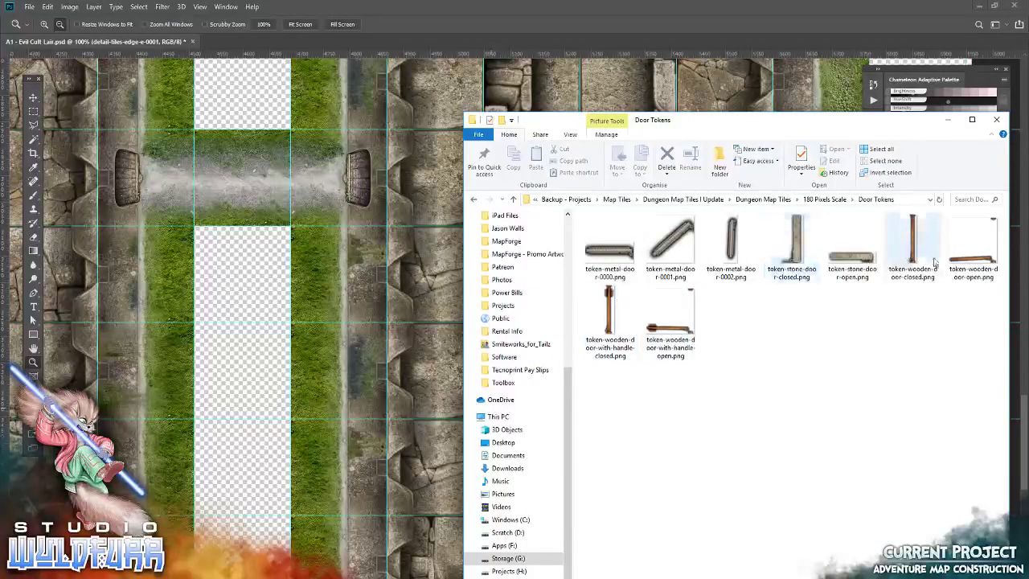
{"action": "left_click_drag", "start_coordinate": [610, 317], "coordinate": [387, 346]}
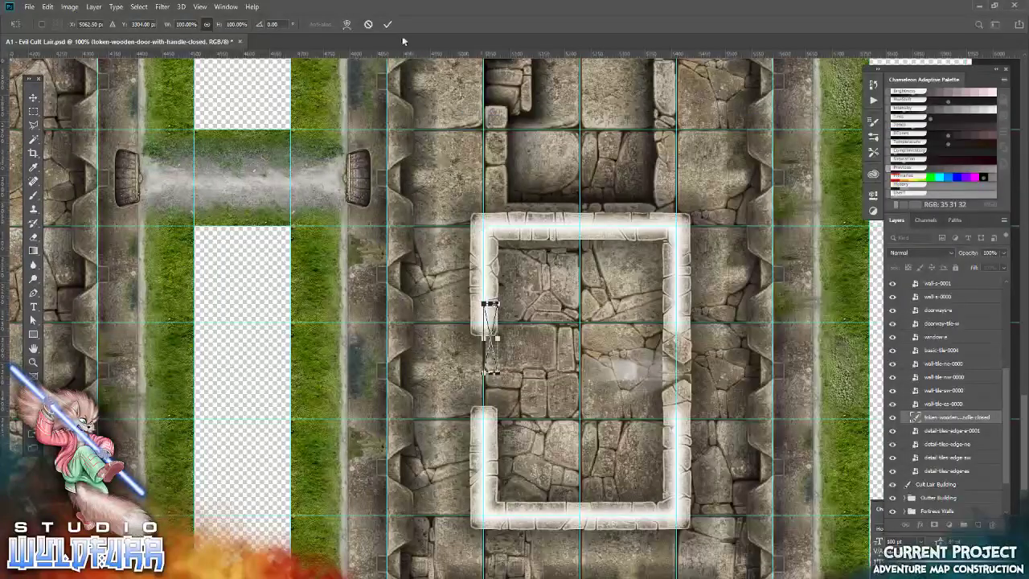
{"action": "key", "text": "Return"}
Move the wooden door layer to the top of Group 1 and rotate the door 180°
{"action": "left_click", "coordinate": [33, 97]}
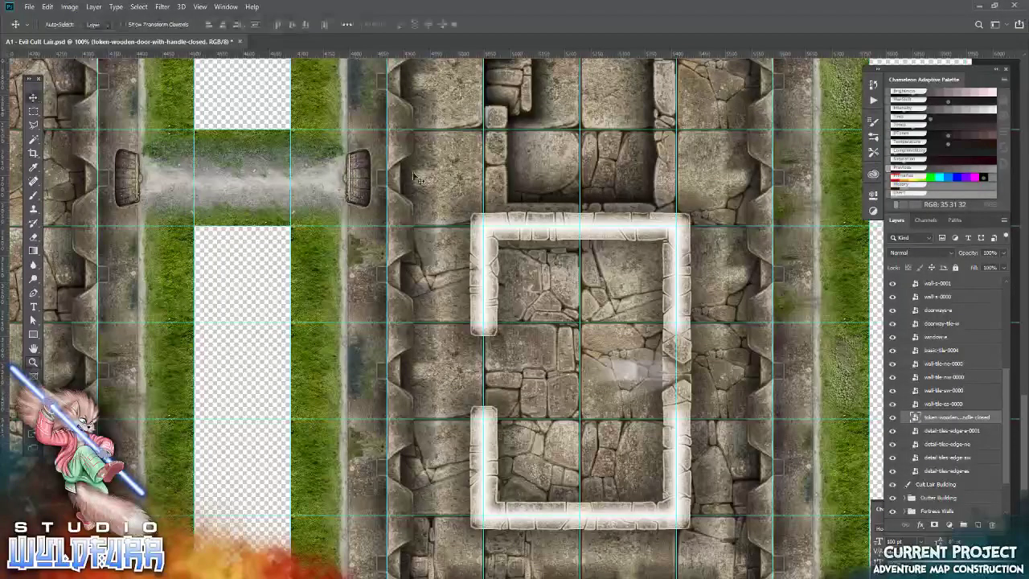
{"action": "left_click_drag", "start_coordinate": [951, 418], "coordinate": [943, 295]}
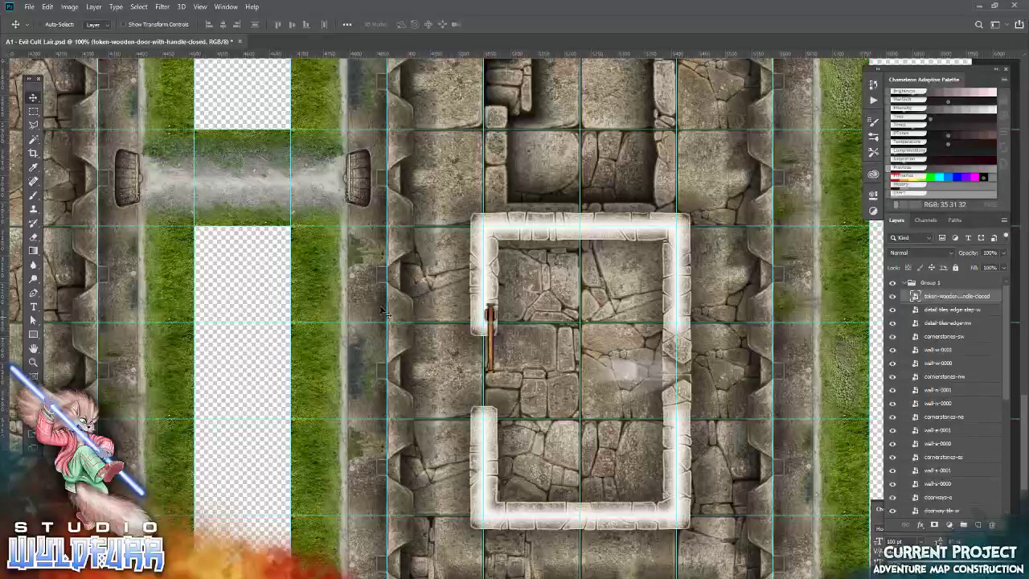
{"action": "left_click", "coordinate": [48, 7]}
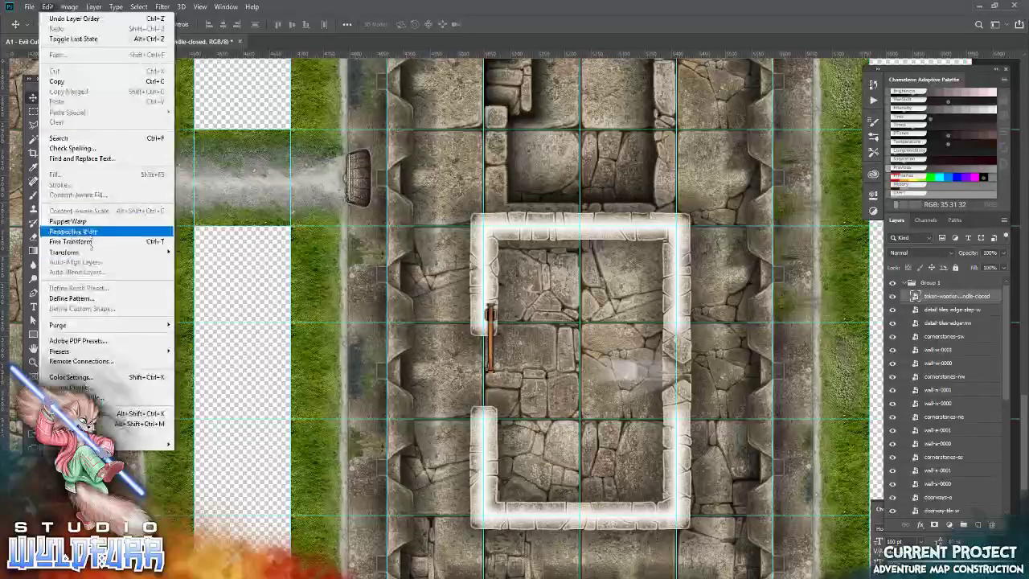
{"action": "mouse_move", "coordinate": [137, 252]}
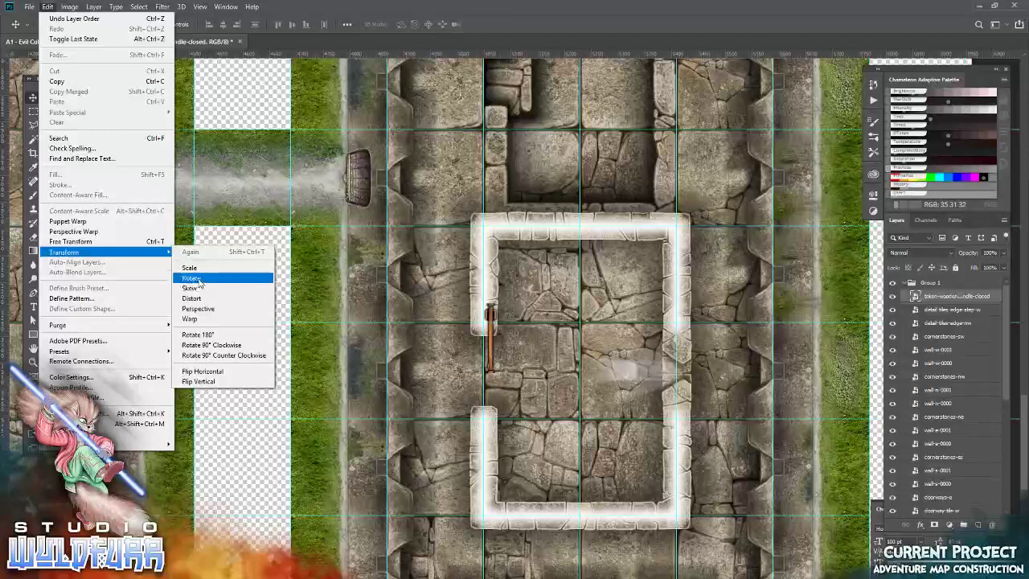
{"action": "left_click", "coordinate": [209, 344]}
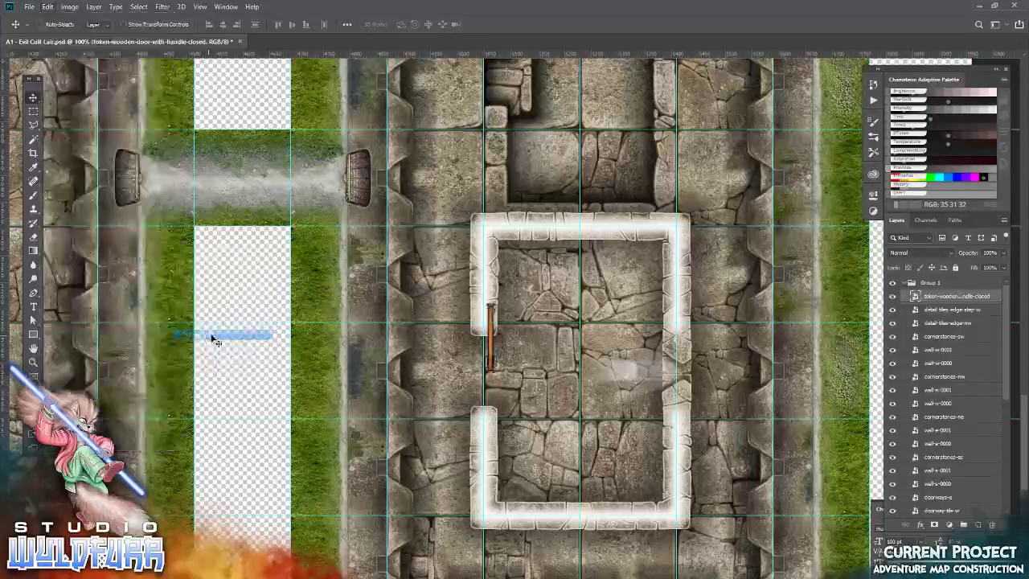
Fit the wooden door between the two wall ends of the room's west doorway, centred on the vertical guide
{"action": "left_click", "coordinate": [34, 363]}
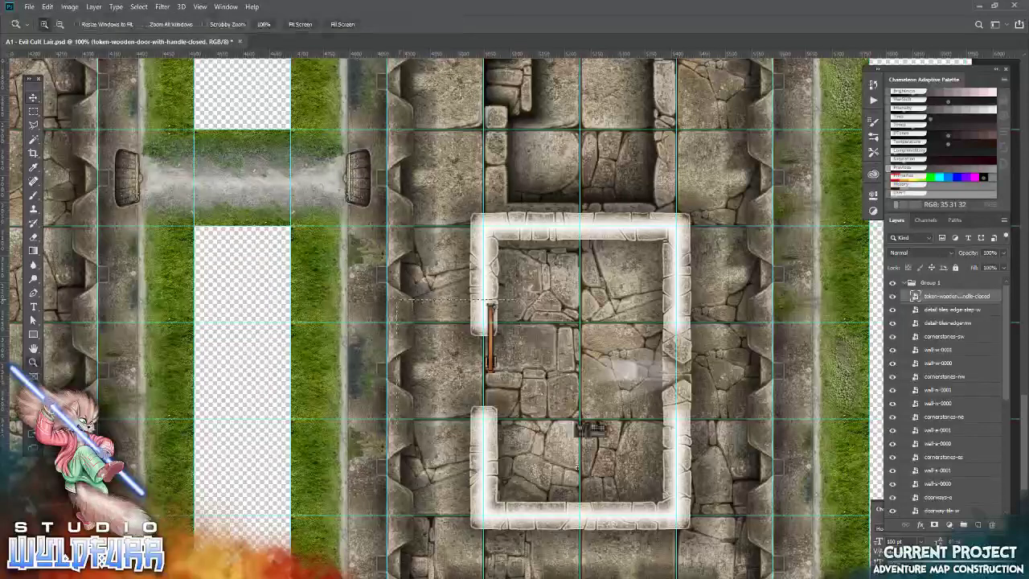
{"action": "left_click", "coordinate": [470, 410]}
{"action": "left_click", "coordinate": [506, 289]}
{"action": "left_click", "coordinate": [506, 290]}
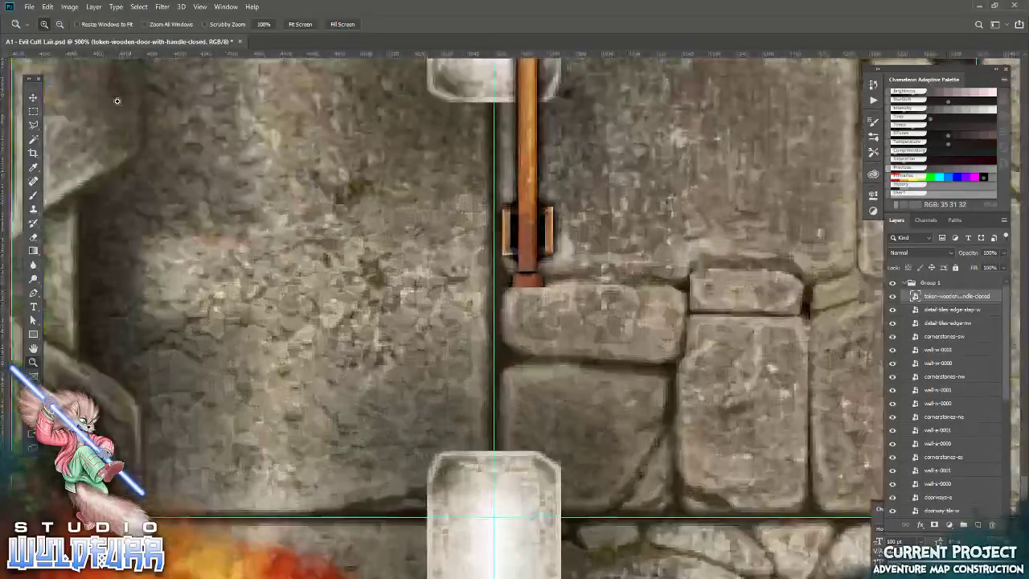
{"action": "key", "text": "v"}
{"action": "left_click_drag", "start_coordinate": [502, 205], "coordinate": [473, 372]}
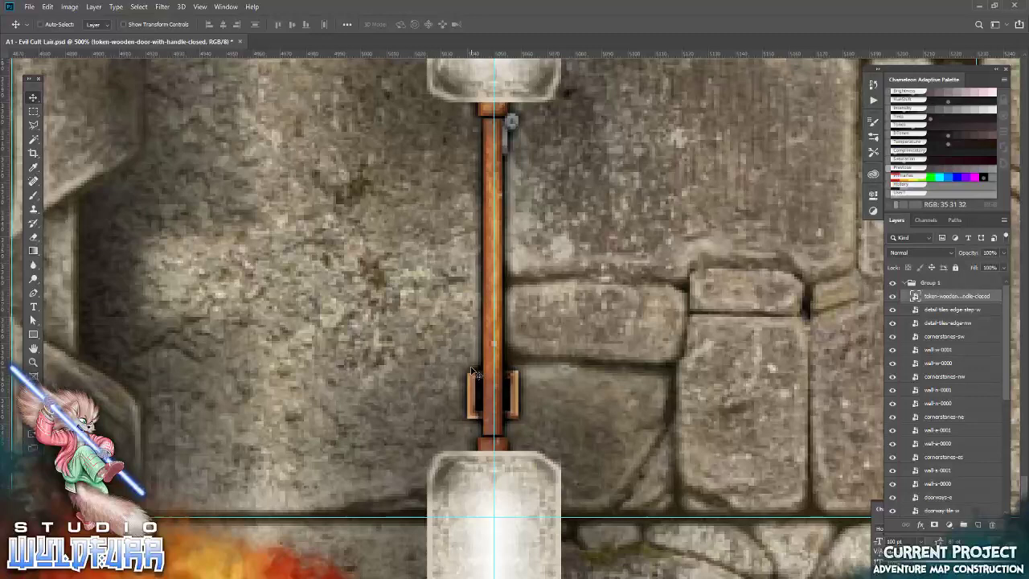
{"action": "key", "text": "Right"}
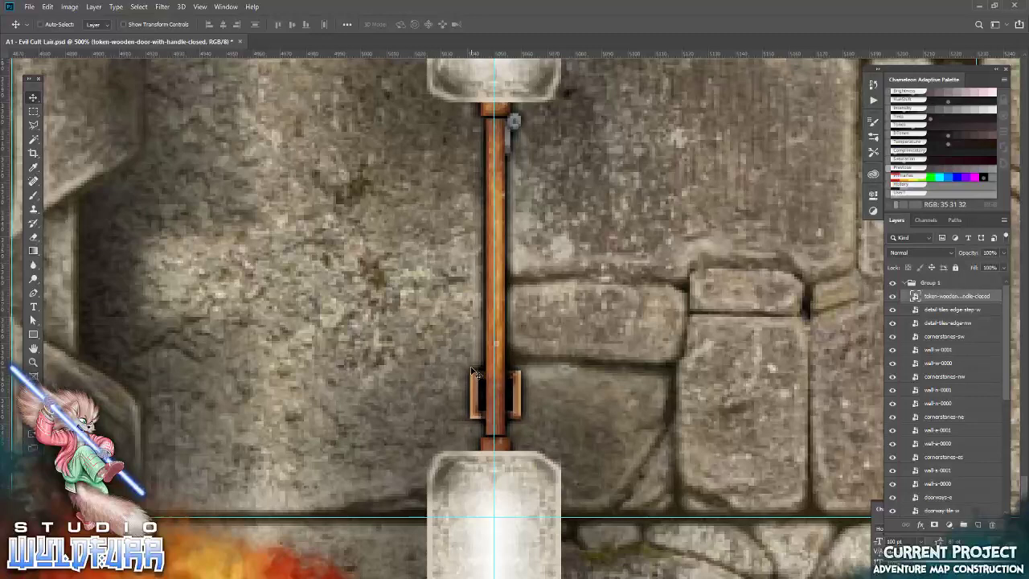
Review the finished tower, the main building's rooms and the surrounding courtyard up close, finishing with the entire map in view
{"action": "double_click", "coordinate": [33, 362]}
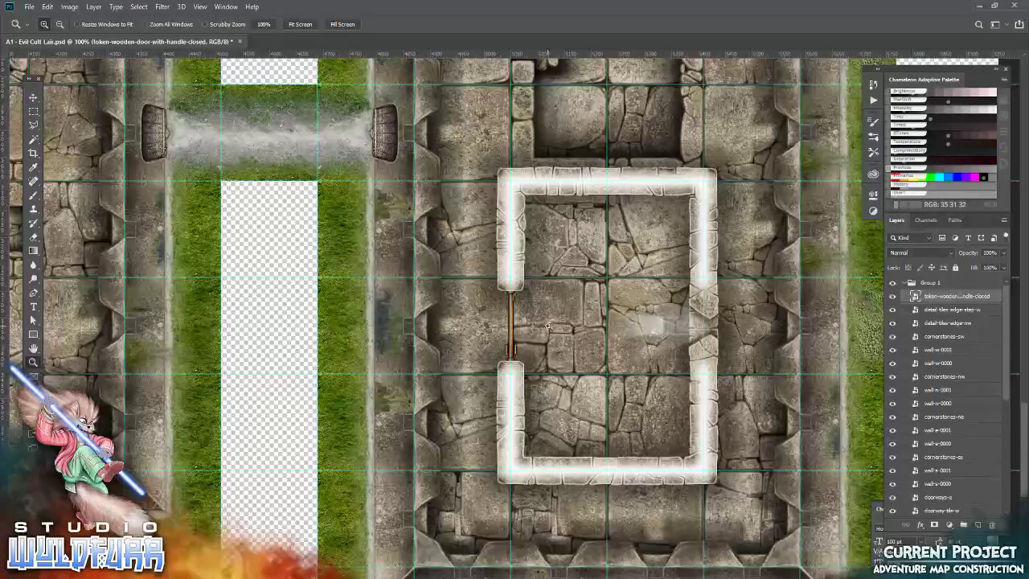
{"action": "key", "text": "super"}
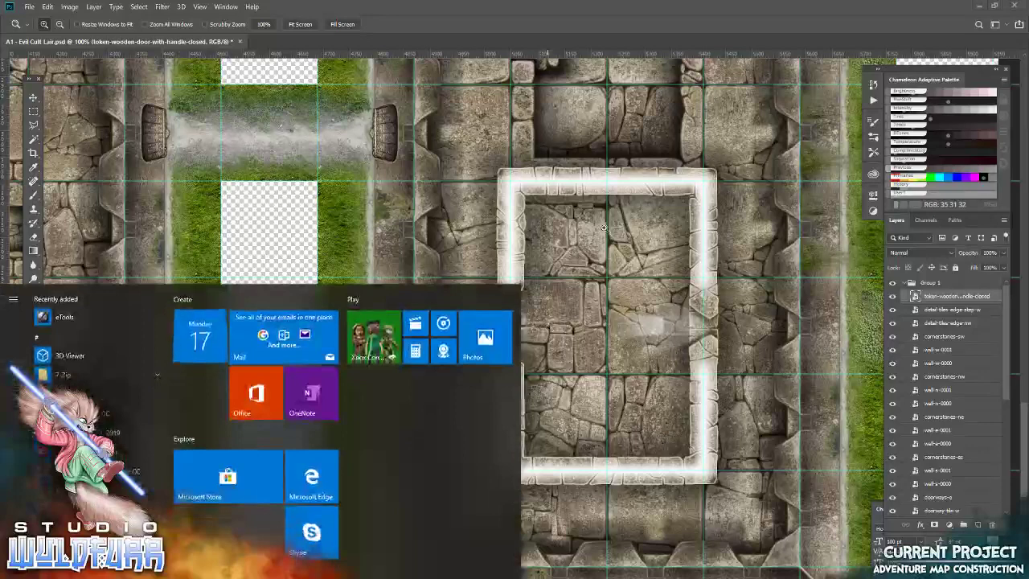
{"action": "key", "text": "super"}
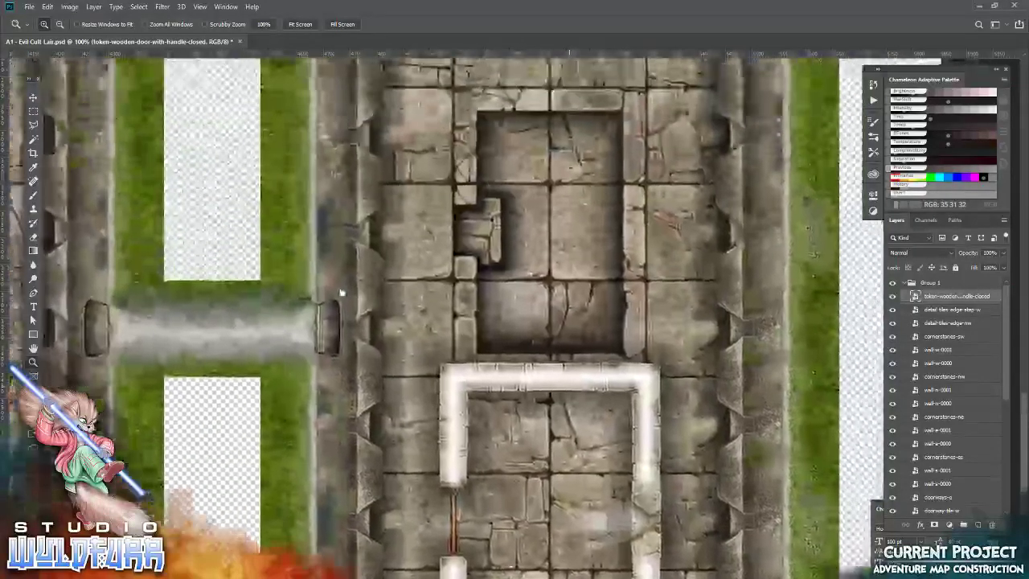
{"action": "left_click_drag", "start_coordinate": [342, 292], "coordinate": [439, 107]}
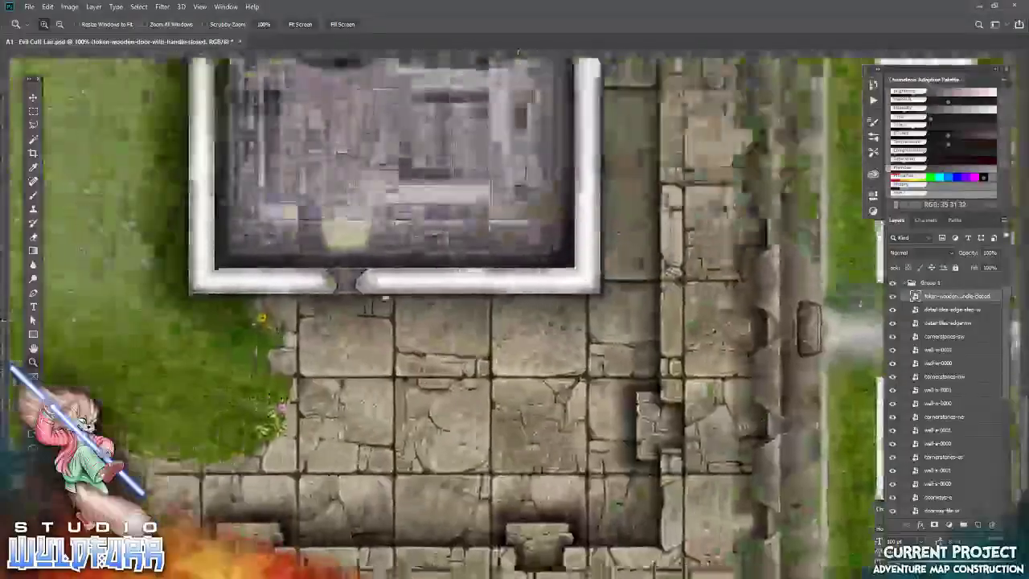
{"action": "left_click_drag", "start_coordinate": [220, 161], "coordinate": [398, 228]}
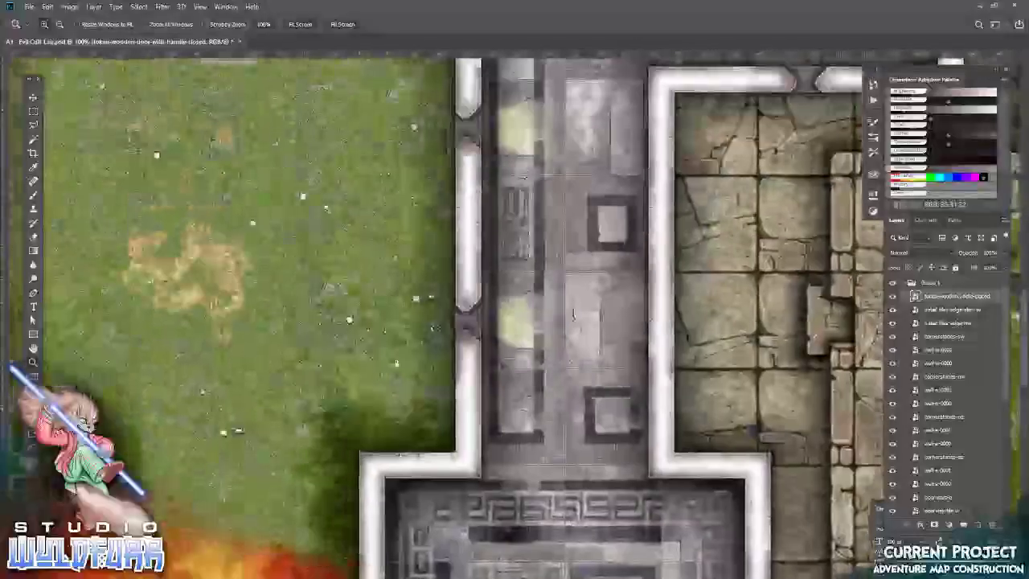
{"action": "scroll", "coordinate": [450, 313], "scroll_direction": "up", "scroll_amount": 4}
{"action": "scroll", "coordinate": [450, 313], "scroll_direction": "right", "scroll_amount": 1}
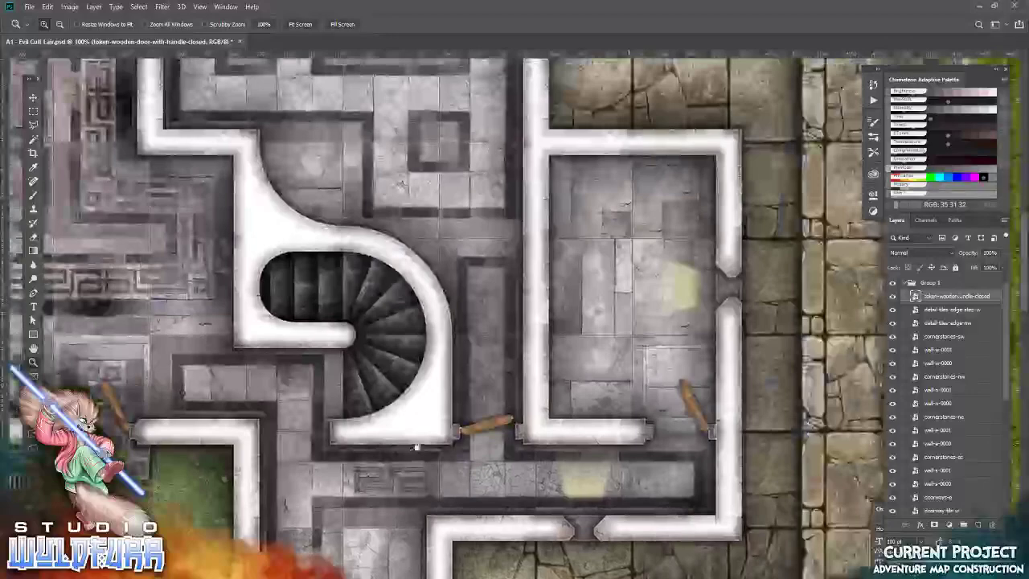
{"action": "scroll", "coordinate": [478, 464], "scroll_direction": "left", "scroll_amount": 5}
{"action": "scroll", "coordinate": [478, 464], "scroll_direction": "up", "scroll_amount": 2}
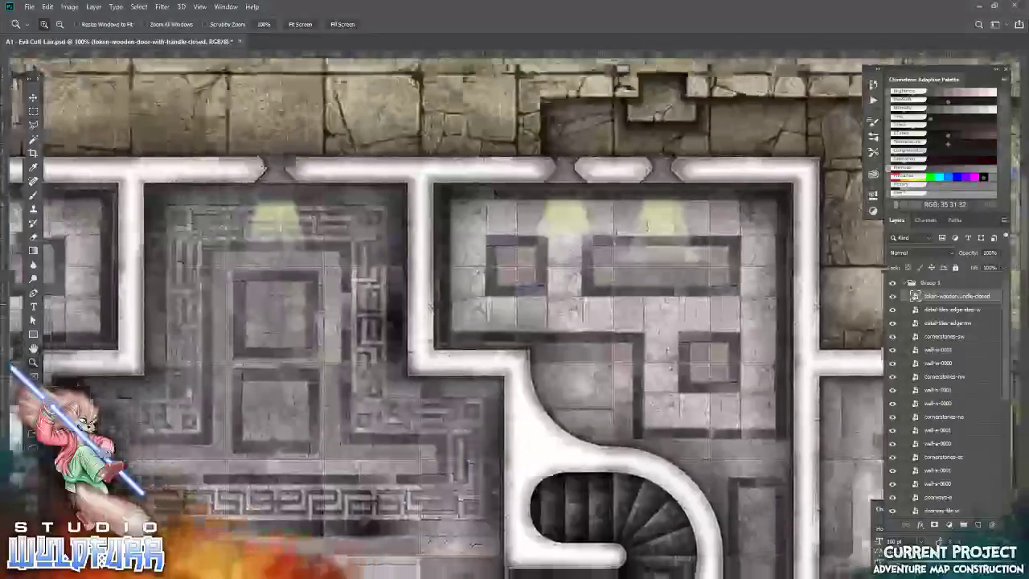
{"action": "scroll", "coordinate": [541, 369], "scroll_direction": "down", "scroll_amount": 3}
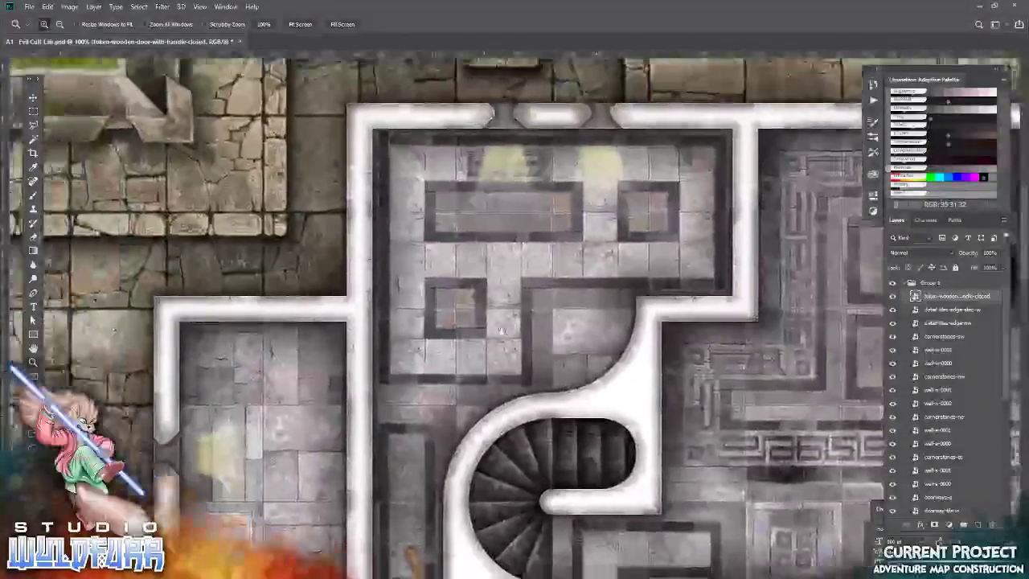
{"action": "scroll", "coordinate": [501, 332], "scroll_direction": "down", "scroll_amount": 5}
{"action": "scroll", "coordinate": [501, 332], "scroll_direction": "left", "scroll_amount": 2}
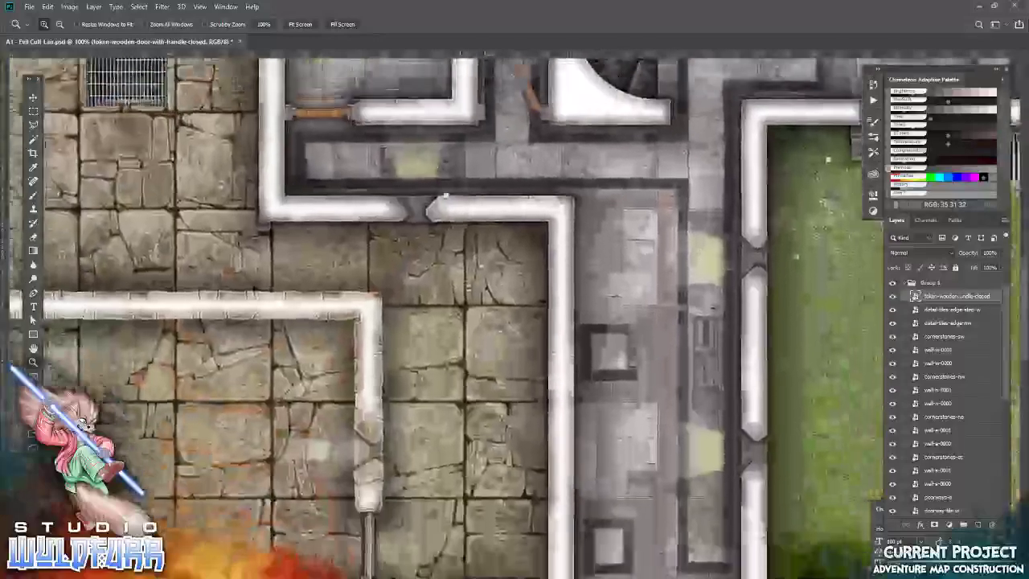
{"action": "left_click_drag", "start_coordinate": [446, 195], "coordinate": [420, 95]}
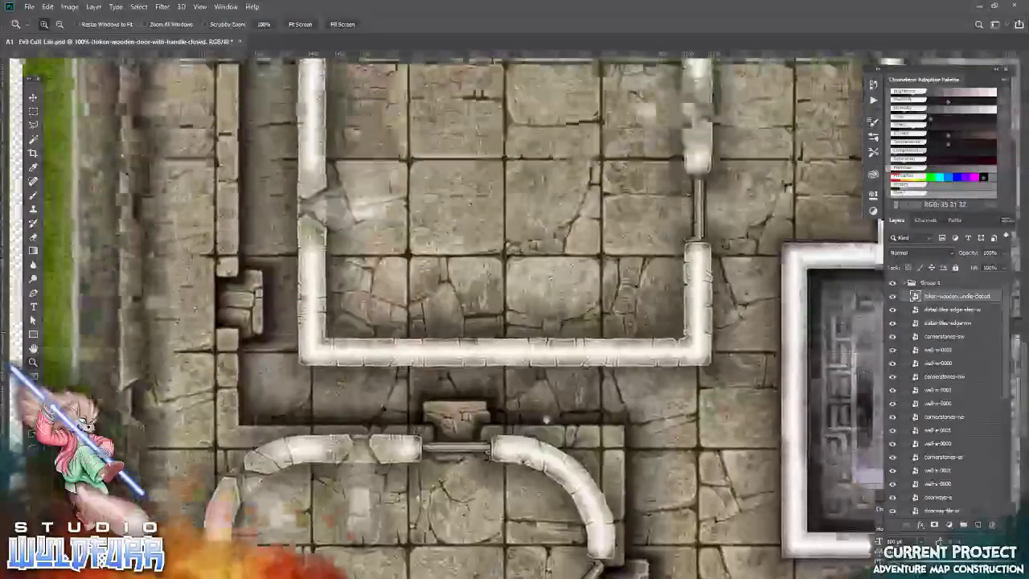
{"action": "left_click_drag", "start_coordinate": [568, 89], "coordinate": [535, 239]}
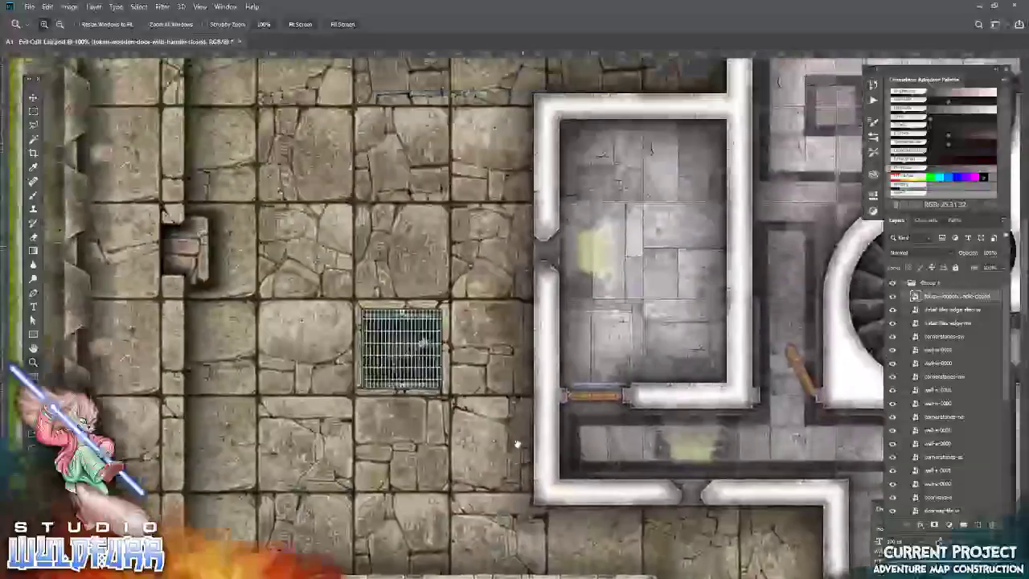
{"action": "scroll", "coordinate": [441, 320], "scroll_direction": "up", "scroll_amount": 2}
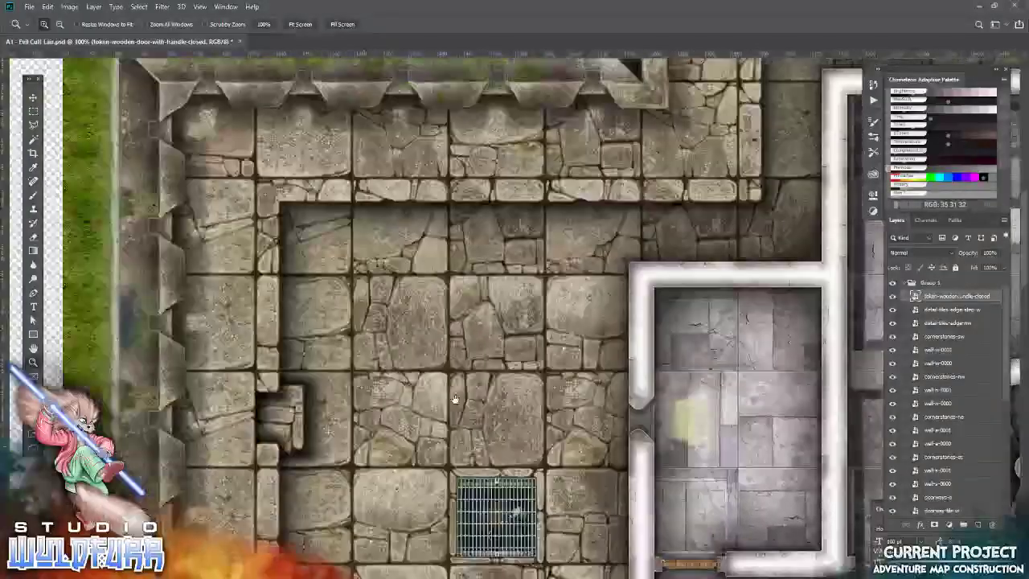
{"action": "left_click_drag", "start_coordinate": [454, 400], "coordinate": [440, 163]}
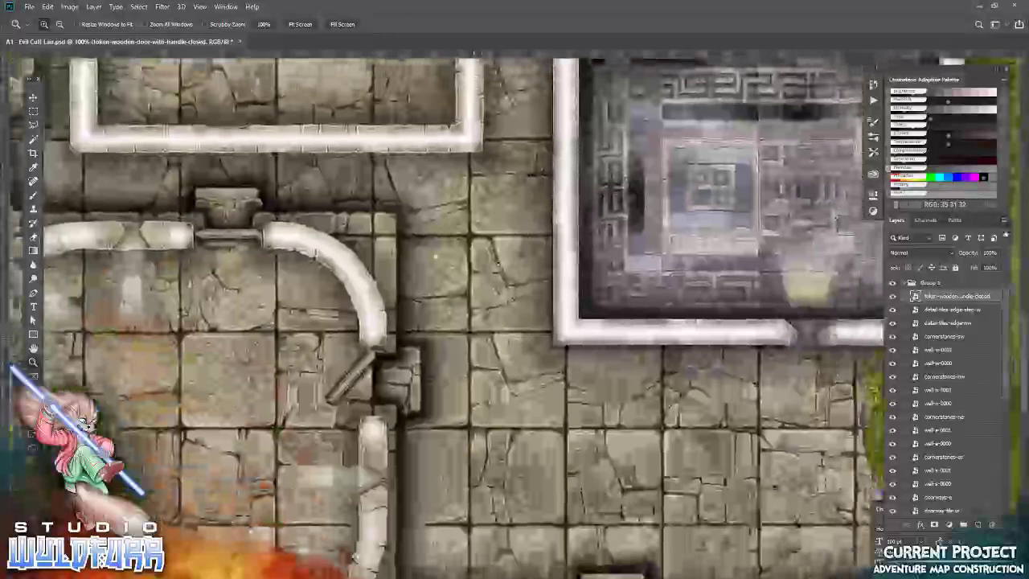
{"action": "left_click_drag", "start_coordinate": [441, 268], "coordinate": [408, 195]}
{"action": "left_click_drag", "start_coordinate": [298, 80], "coordinate": [504, 304]}
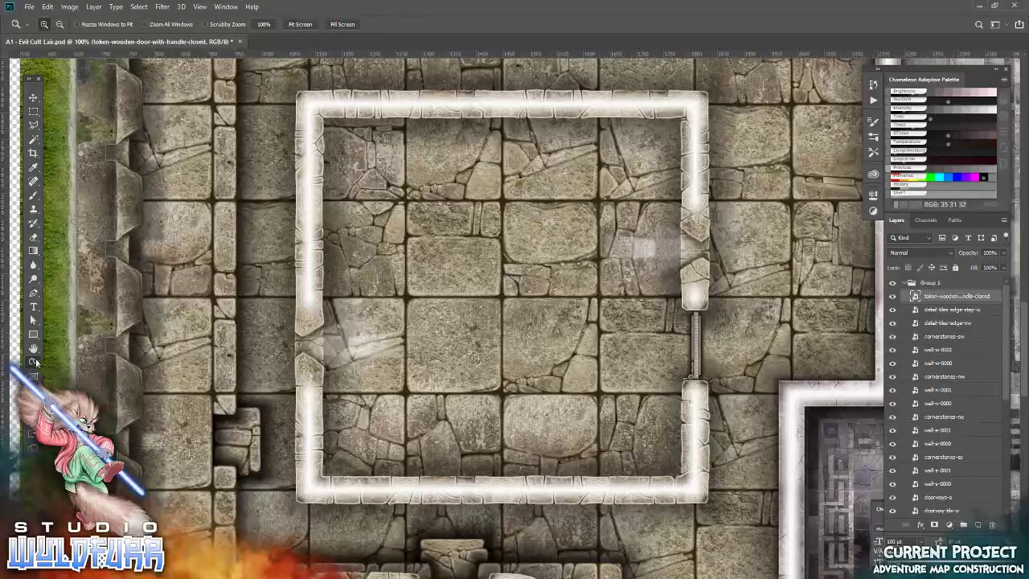
{"action": "left_click", "coordinate": [303, 25]}
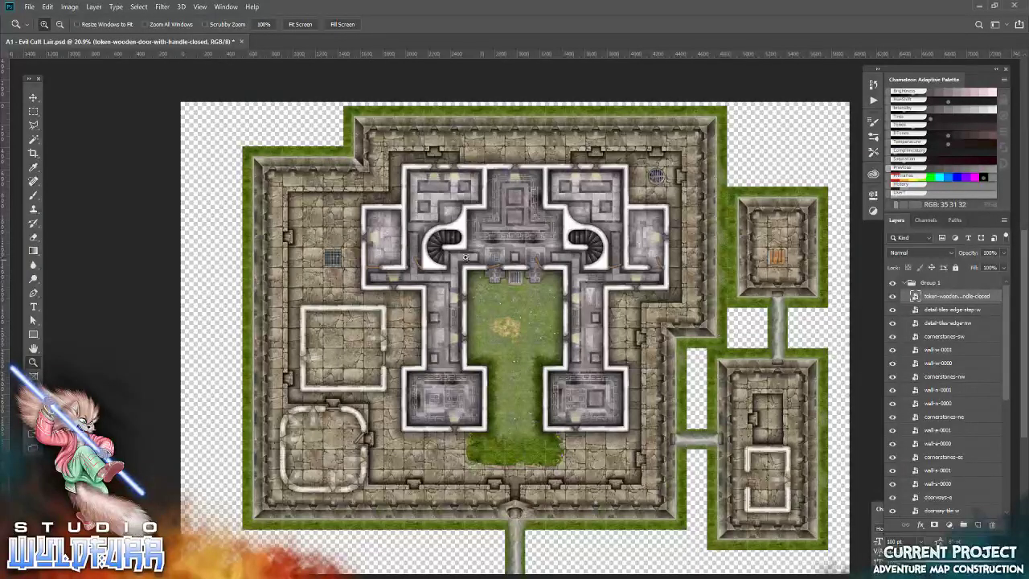
Examine the small tower's sunken floor and the walled room with the wooden door at 100% zoom
{"action": "right_click", "coordinate": [762, 460]}
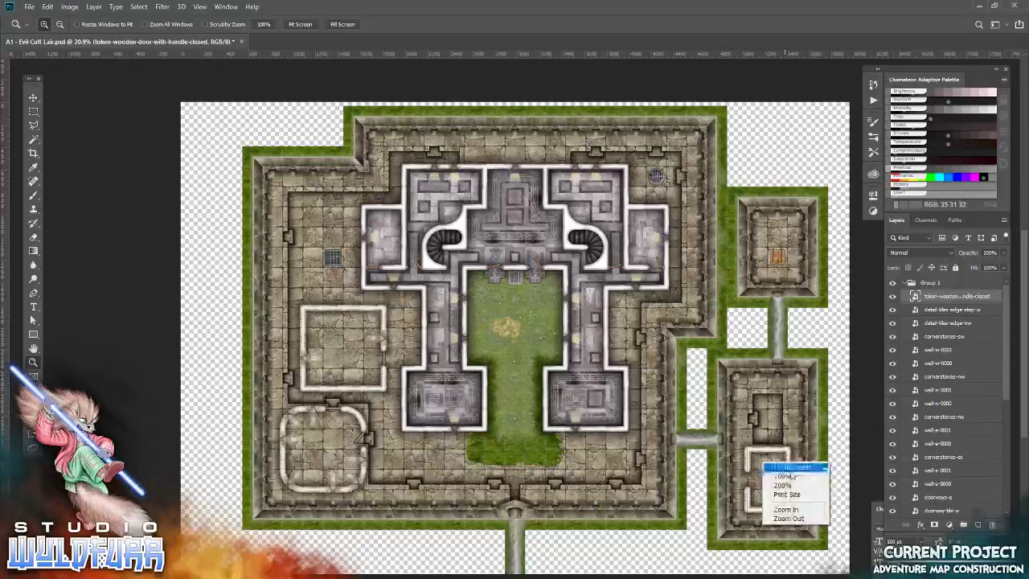
{"action": "left_click", "coordinate": [786, 482]}
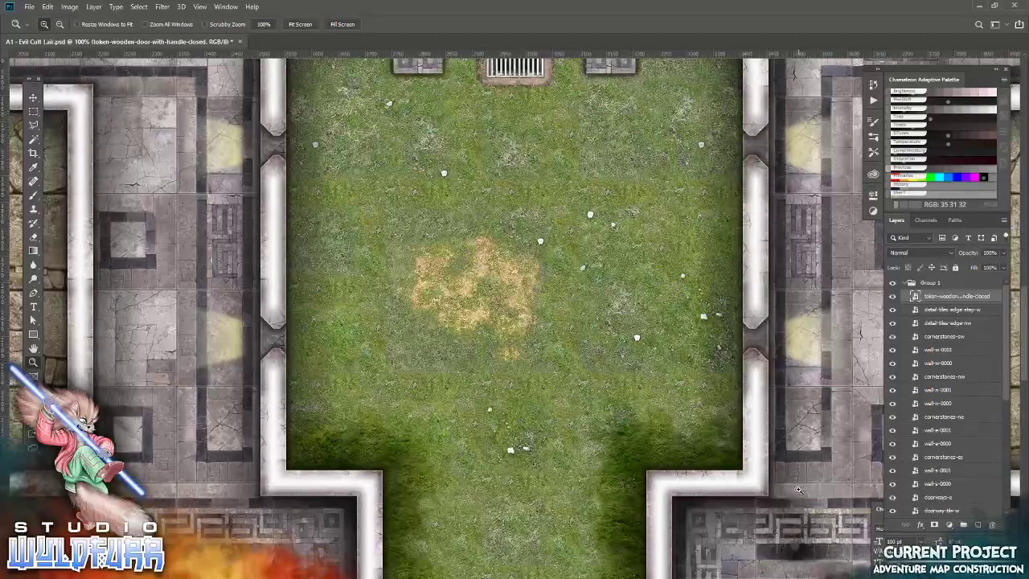
{"action": "left_click_drag", "start_coordinate": [769, 473], "coordinate": [277, 175]}
{"action": "left_click_drag", "start_coordinate": [659, 402], "coordinate": [452, 241]}
{"action": "left_click_drag", "start_coordinate": [837, 427], "coordinate": [542, 434]}
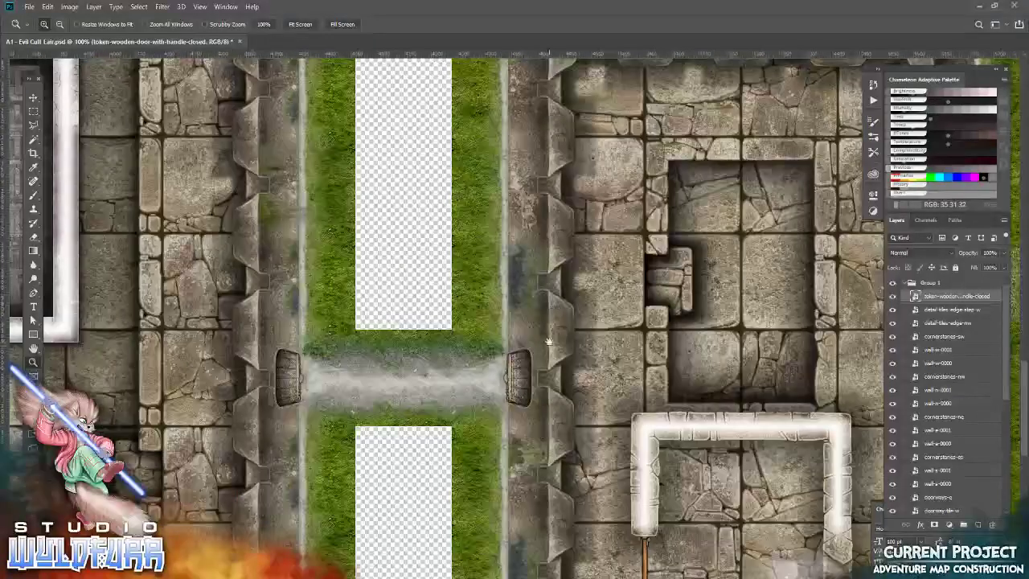
{"action": "left_click_drag", "start_coordinate": [637, 376], "coordinate": [478, 359]}
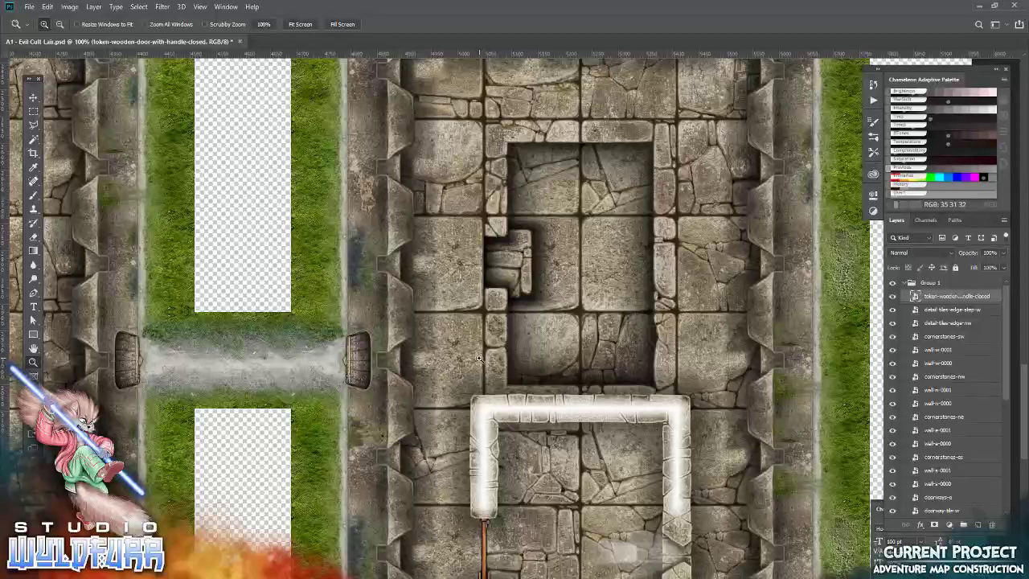
{"action": "left_click_drag", "start_coordinate": [601, 513], "coordinate": [567, 325]}
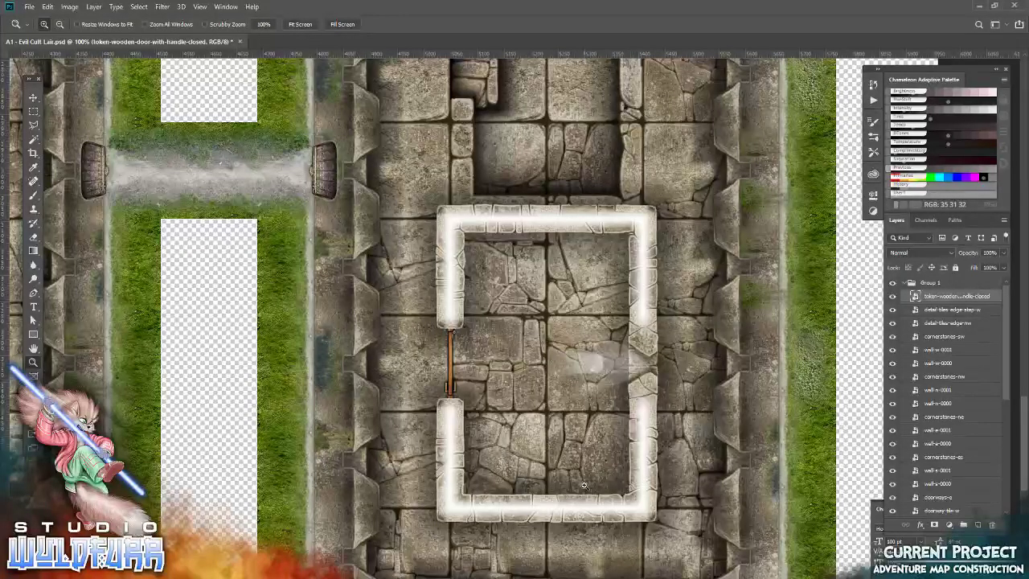
Delete the room's two southern floor tiles, layers wall-tile-es-0000 and wall-tile-sw-0000
{"action": "key", "text": "v"}
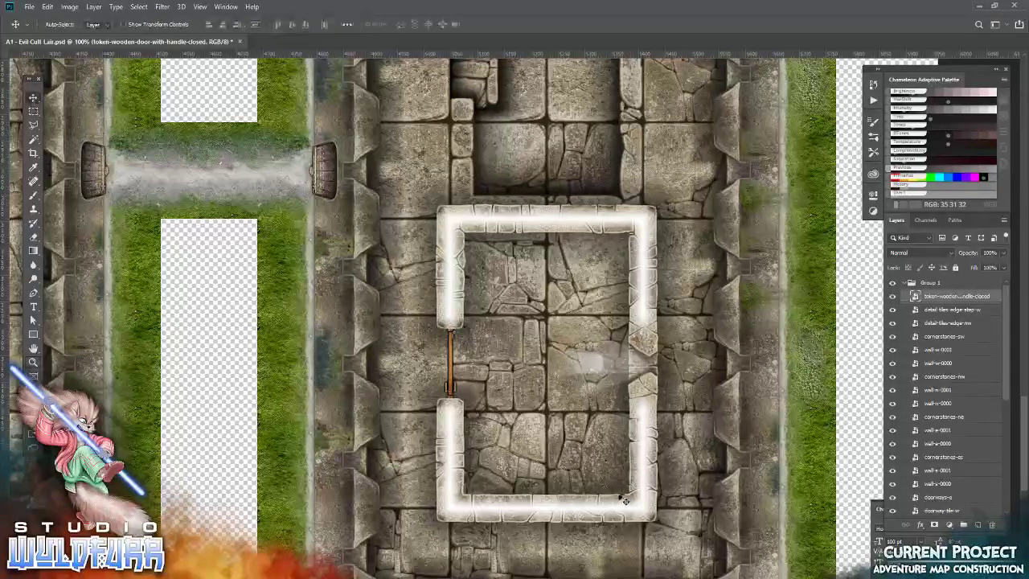
{"action": "right_click", "coordinate": [631, 498]}
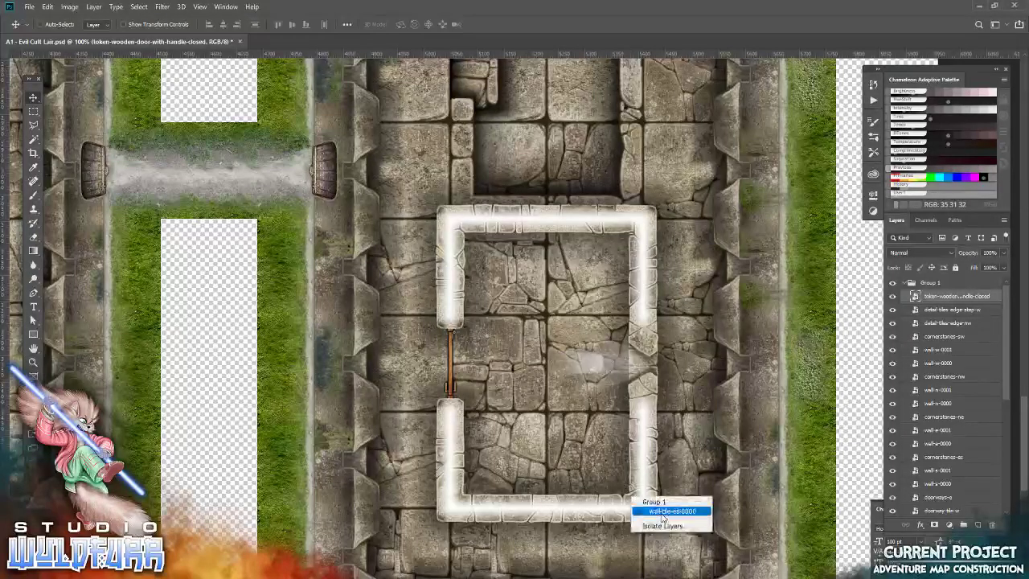
{"action": "left_click", "coordinate": [662, 514]}
{"action": "left_click", "coordinate": [892, 511]}
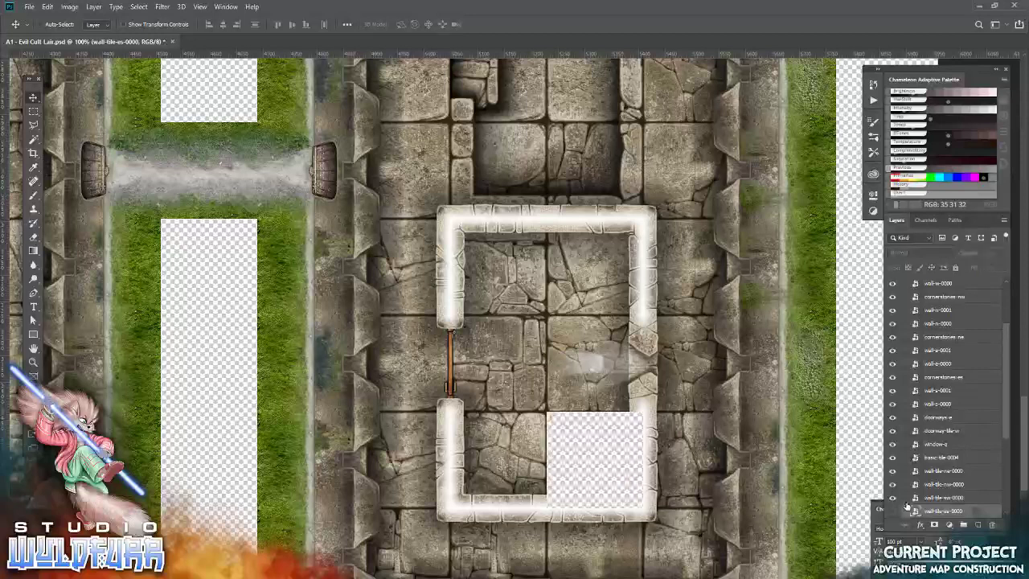
{"action": "left_click", "coordinate": [991, 523]}
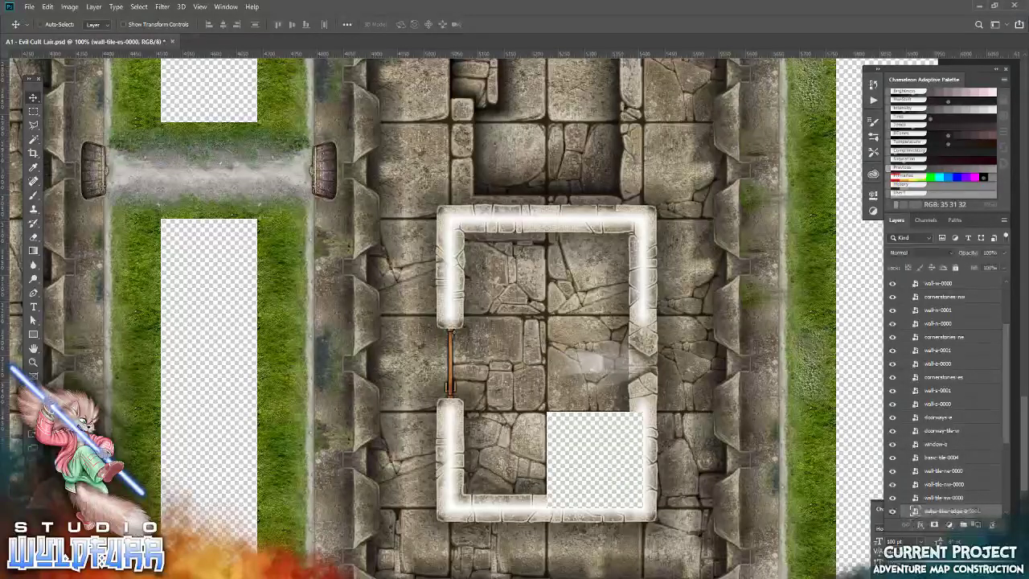
{"action": "right_click", "coordinate": [519, 432]}
{"action": "left_click", "coordinate": [561, 445]}
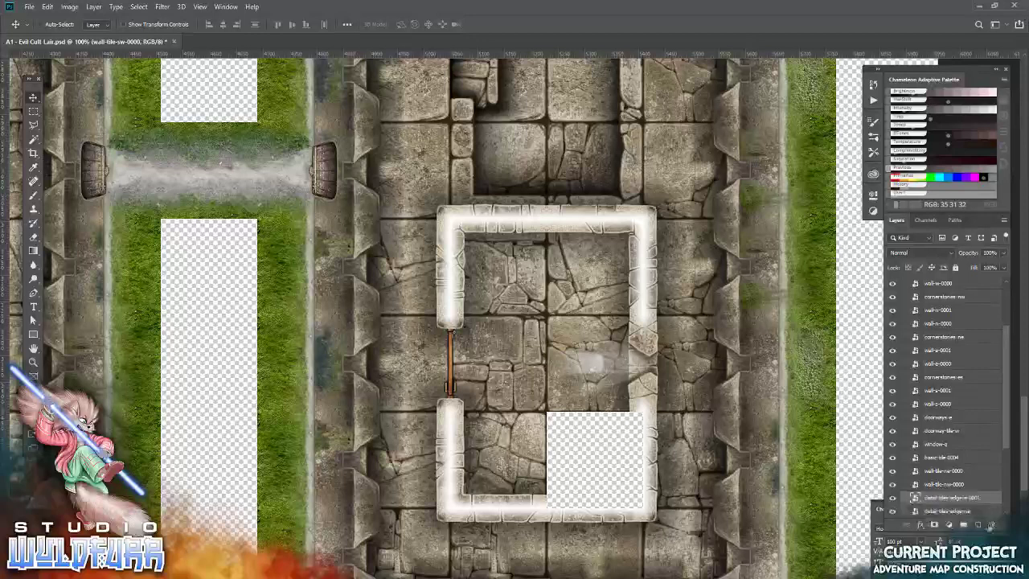
{"action": "key", "text": "Delete"}
Place dead-end-s.jpg from the Dead Ends folder into the room's empty southwest cell, with the grid lines shown
{"action": "key", "text": "alt+Tab"}
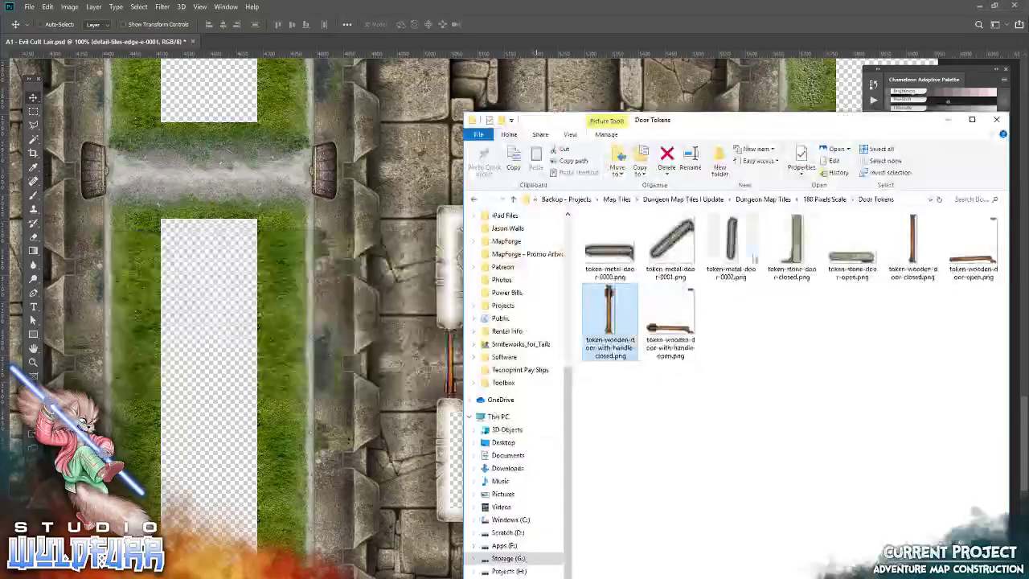
{"action": "left_click", "coordinate": [825, 200]}
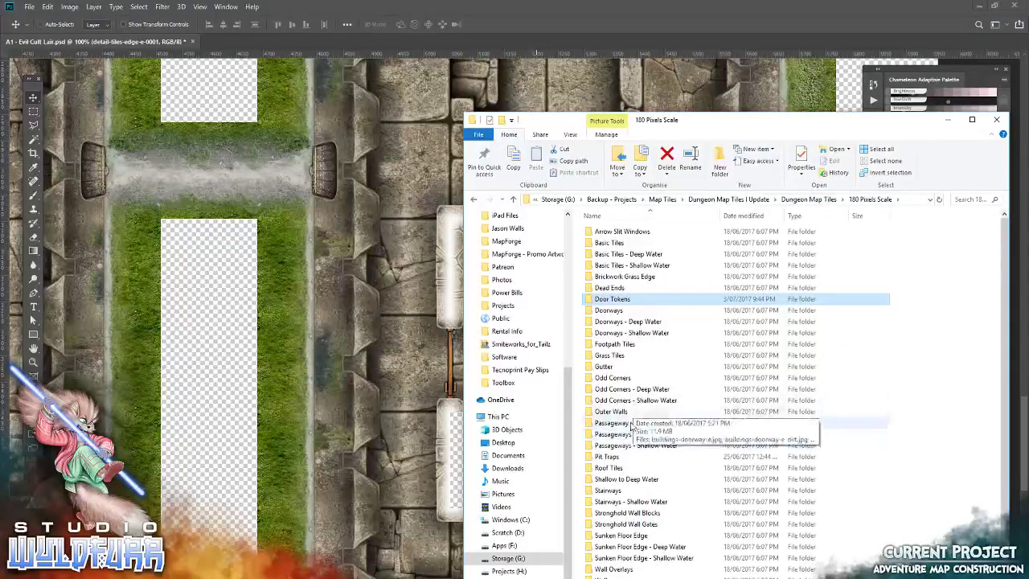
{"action": "double_click", "coordinate": [632, 435]}
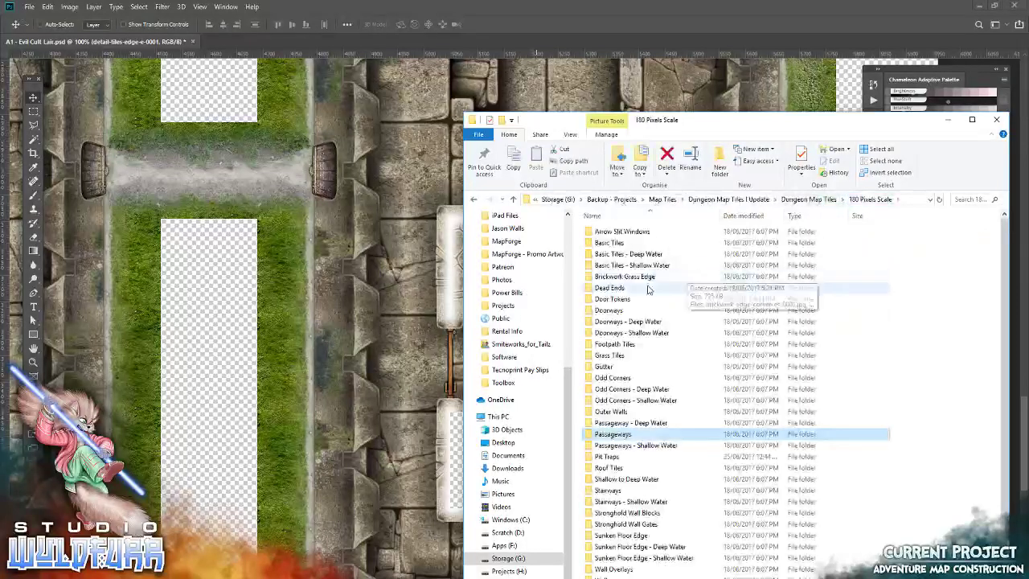
{"action": "double_click", "coordinate": [621, 288]}
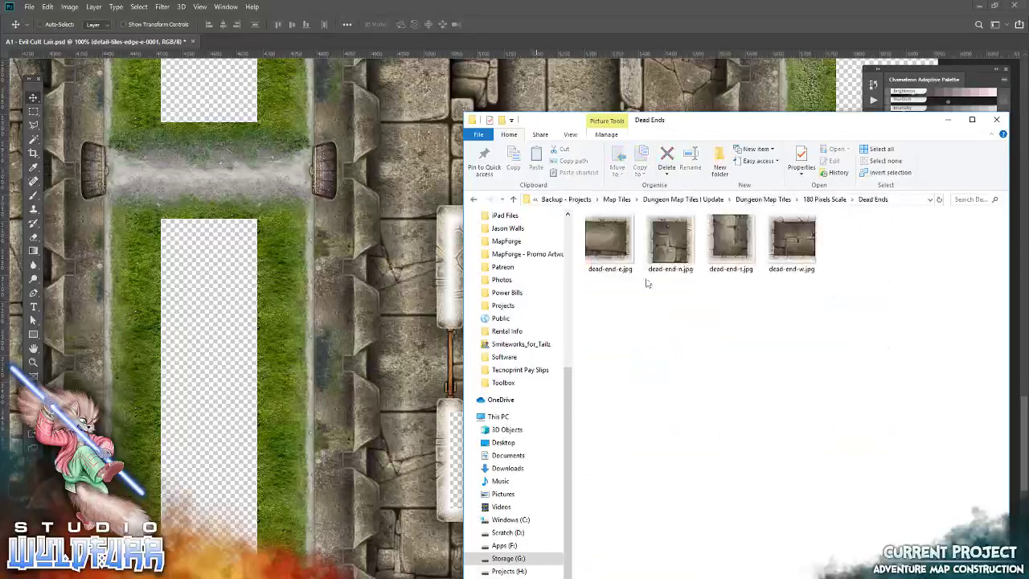
{"action": "left_click_drag", "start_coordinate": [736, 241], "coordinate": [365, 395]}
{"action": "left_click", "coordinate": [389, 24]}
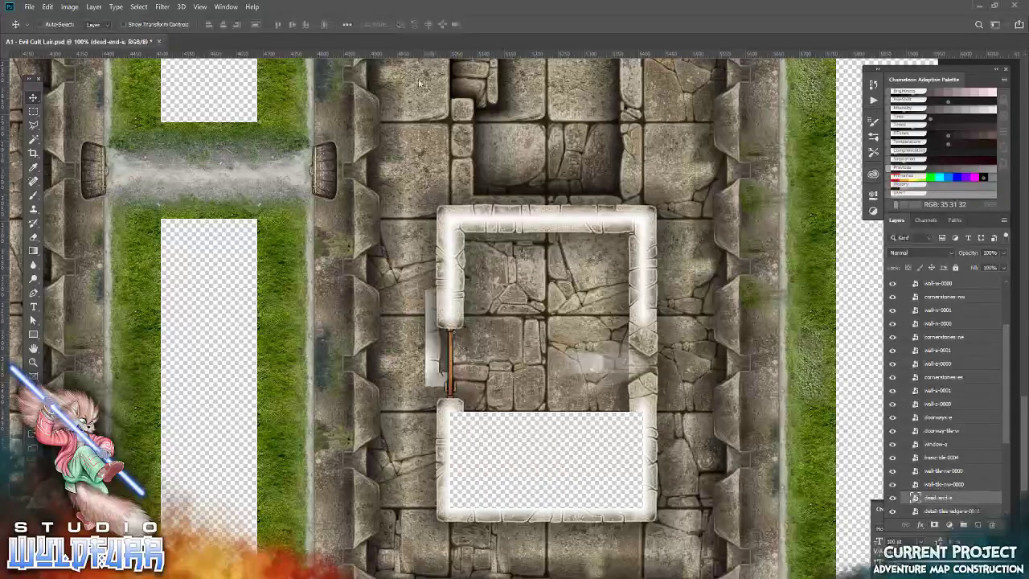
{"action": "left_click_drag", "start_coordinate": [502, 390], "coordinate": [488, 499]}
{"action": "key", "text": "ctrl+apostrophe"}
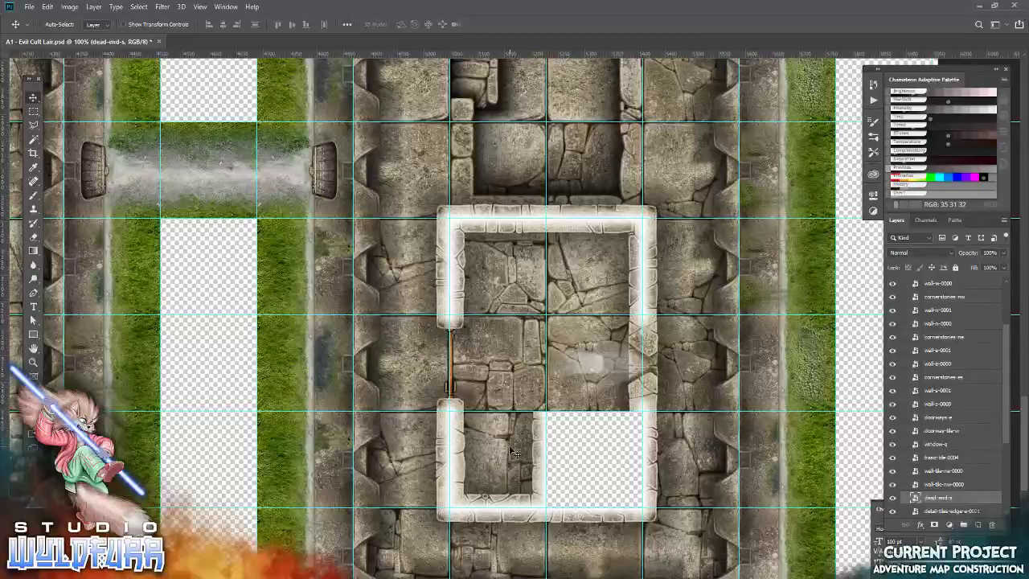
Place wall-e-0000.png from the Wall Overlays folder of 180 Pixels Scale near the room's wooden door
{"action": "key", "text": "alt+Tab"}
{"action": "left_click", "coordinate": [824, 199]}
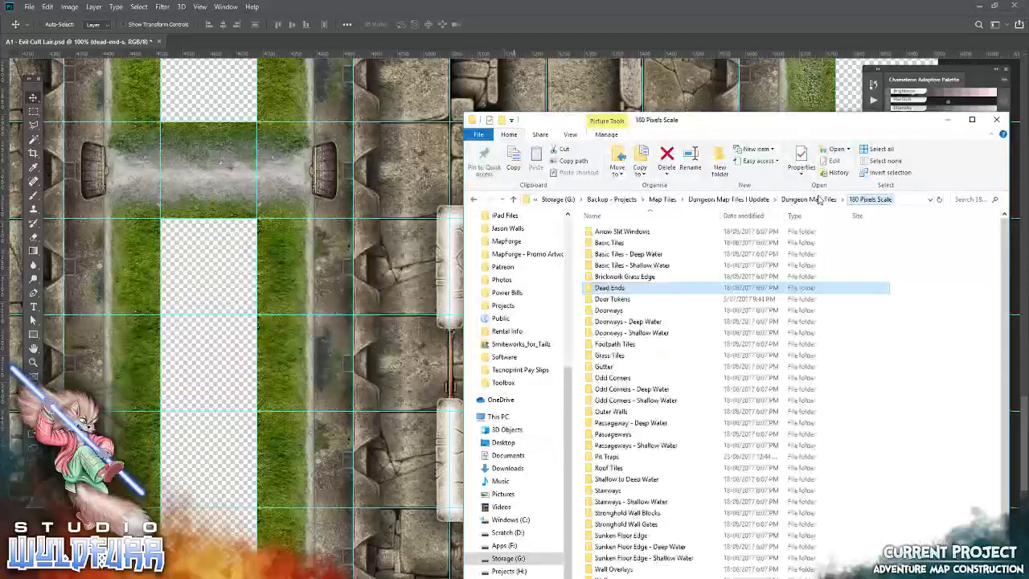
{"action": "scroll", "coordinate": [623, 519], "scroll_direction": "down", "scroll_amount": 1}
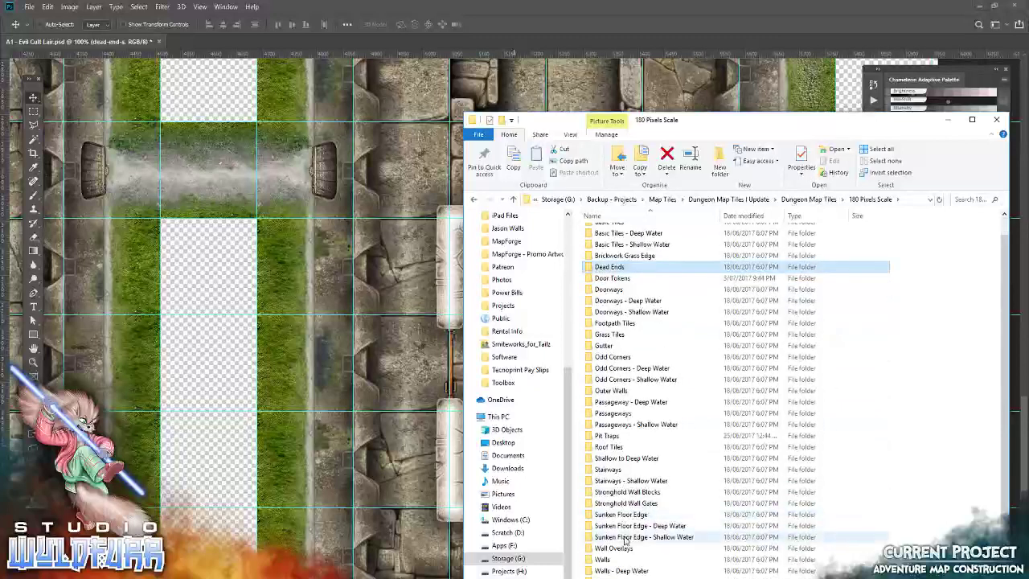
{"action": "double_click", "coordinate": [616, 550]}
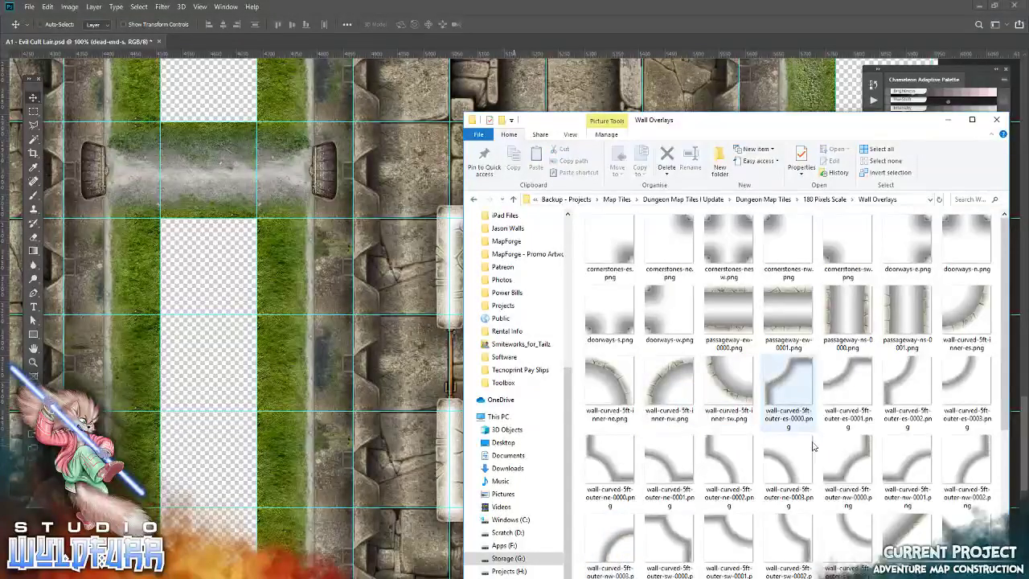
{"action": "scroll", "coordinate": [813, 482], "scroll_direction": "down", "scroll_amount": 3}
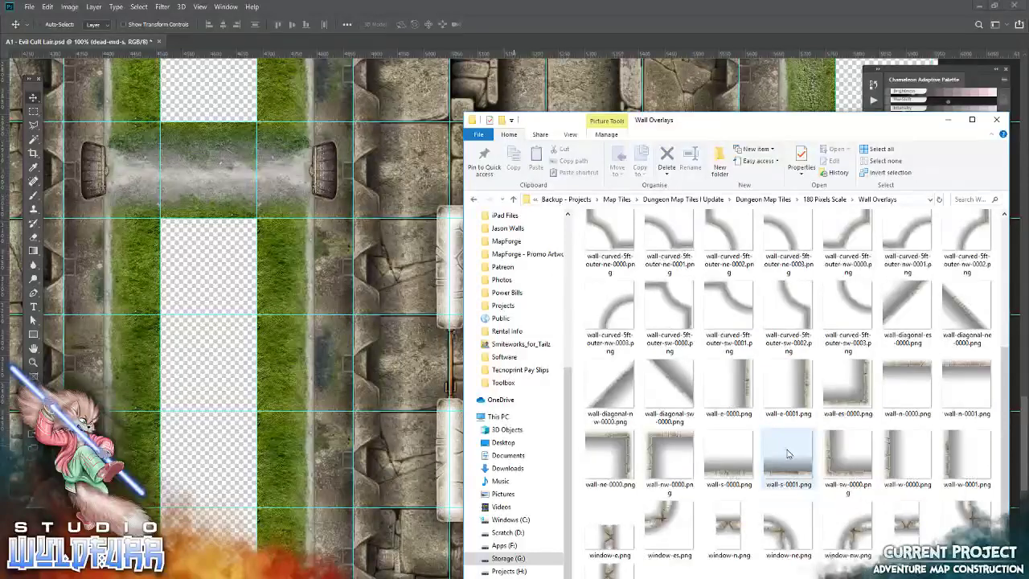
{"action": "left_click_drag", "start_coordinate": [728, 386], "coordinate": [498, 374]}
{"action": "key", "text": "Return"}
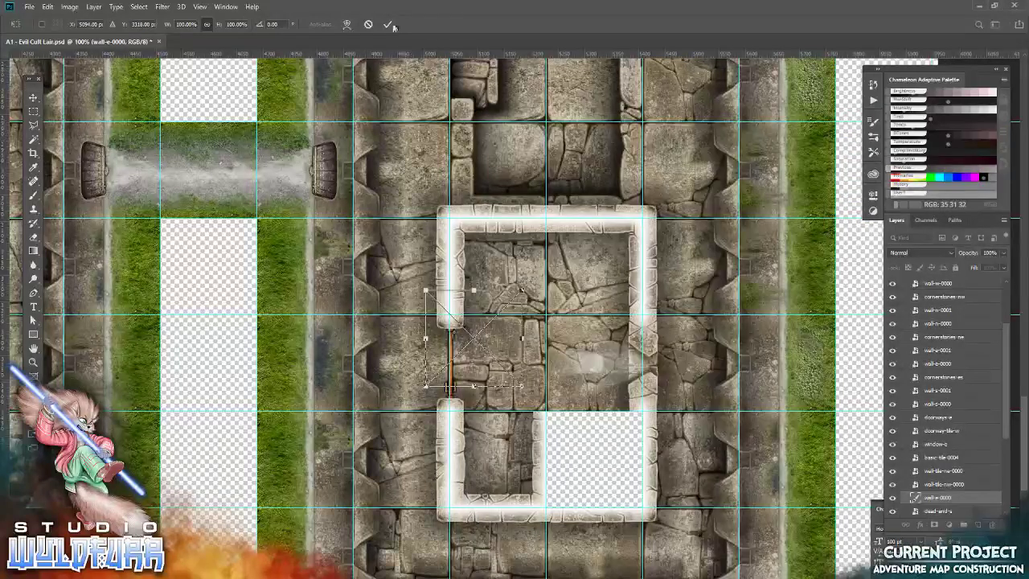
Move the wall-e-0000 layer to the top of Group 1 and align it to the east edge of the door's floor cell
{"action": "left_click", "coordinate": [33, 361]}
{"action": "left_click", "coordinate": [555, 366]}
{"action": "left_click", "coordinate": [554, 366]}
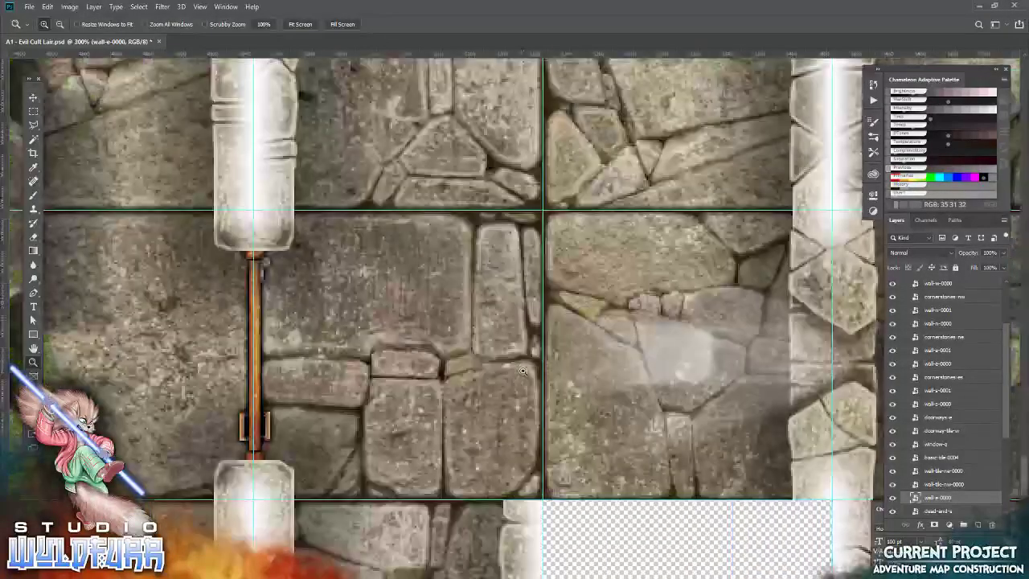
{"action": "left_click", "coordinate": [33, 97]}
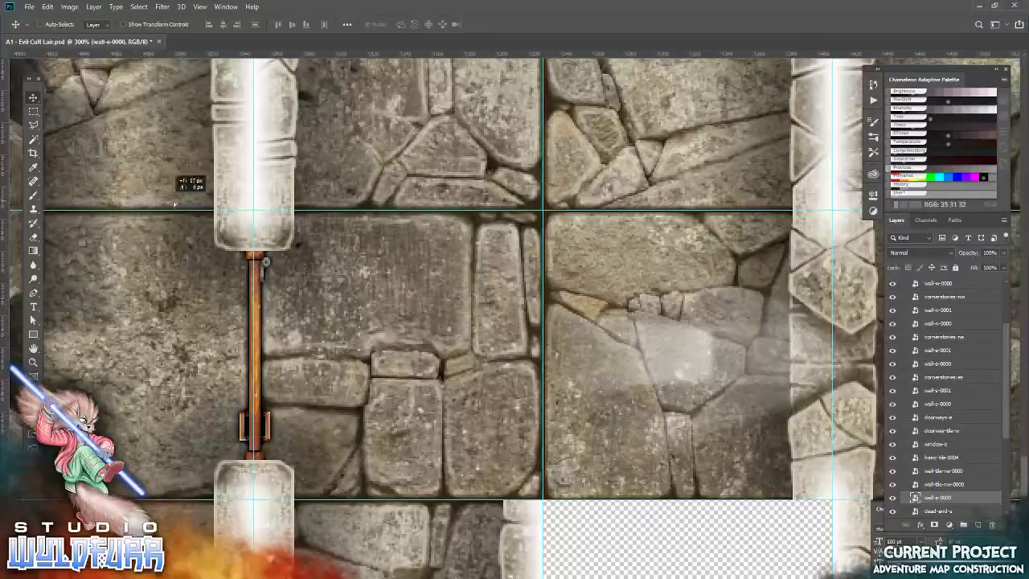
{"action": "left_click_drag", "start_coordinate": [425, 264], "coordinate": [386, 322]}
{"action": "left_click_drag", "start_coordinate": [933, 498], "coordinate": [934, 296]}
{"action": "left_click_drag", "start_coordinate": [699, 422], "coordinate": [530, 380]}
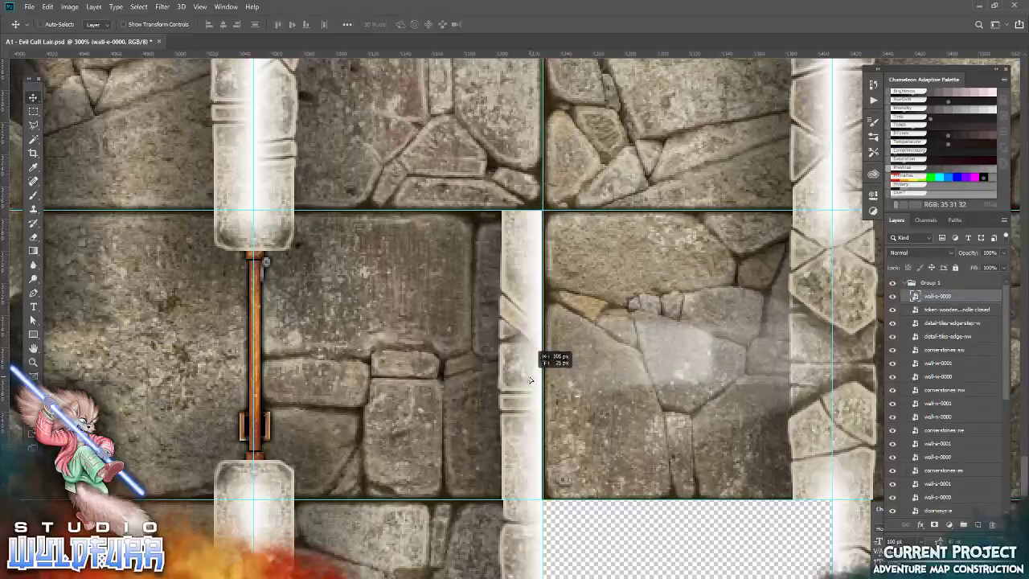
{"action": "key", "text": "Right"}
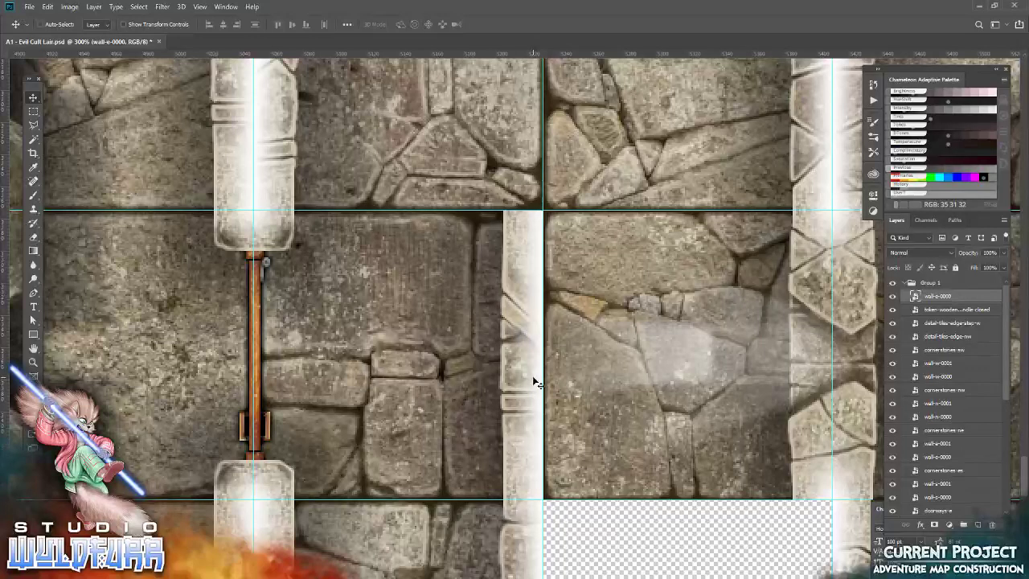
Place wall-w-0000.png and align it against the east side of the new wall half, along the room's central vertical grid line
{"action": "key", "text": "alt+Tab"}
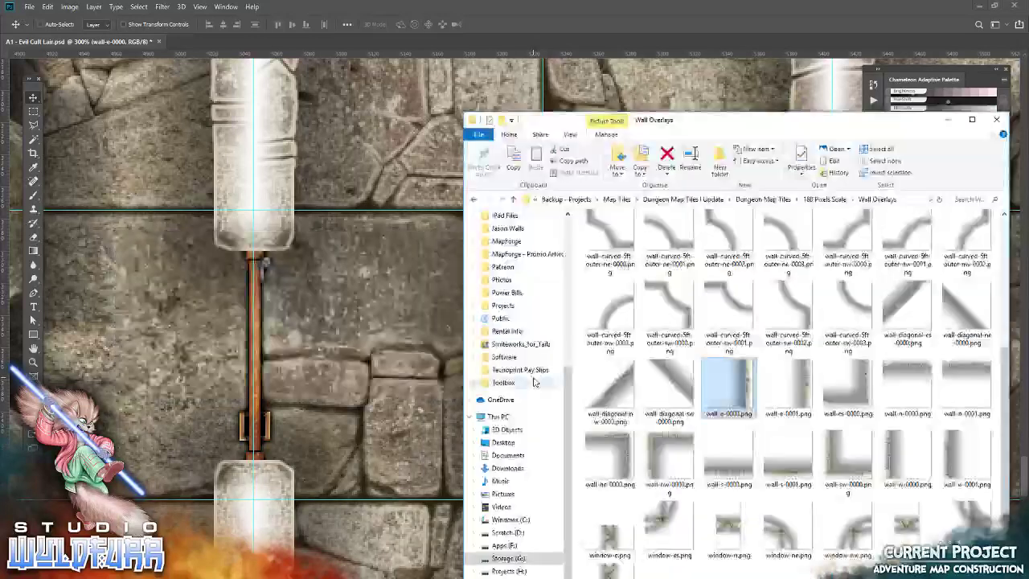
{"action": "left_click_drag", "start_coordinate": [907, 457], "coordinate": [369, 348]}
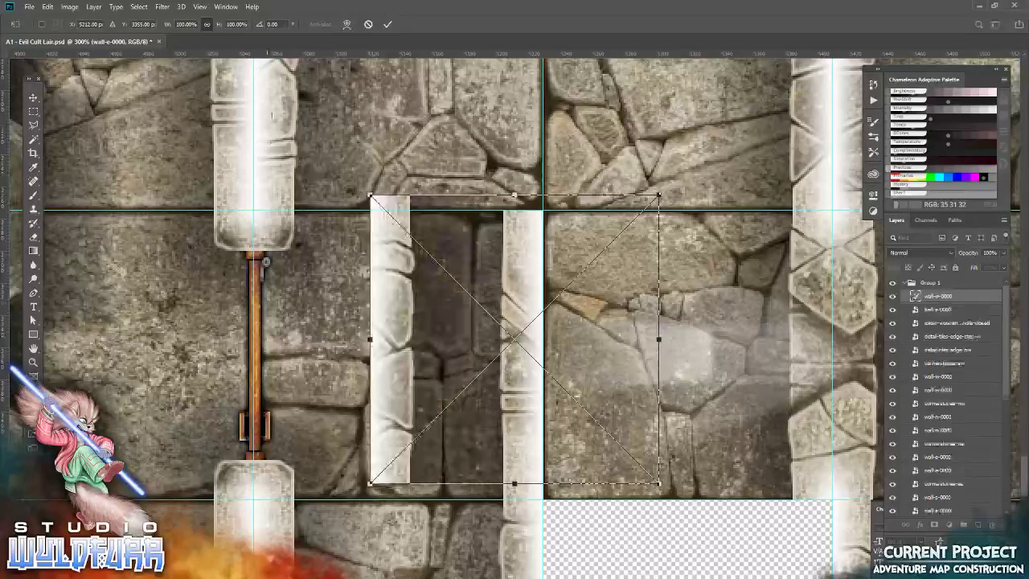
{"action": "key", "text": "Return"}
{"action": "left_click_drag", "start_coordinate": [402, 286], "coordinate": [586, 307]}
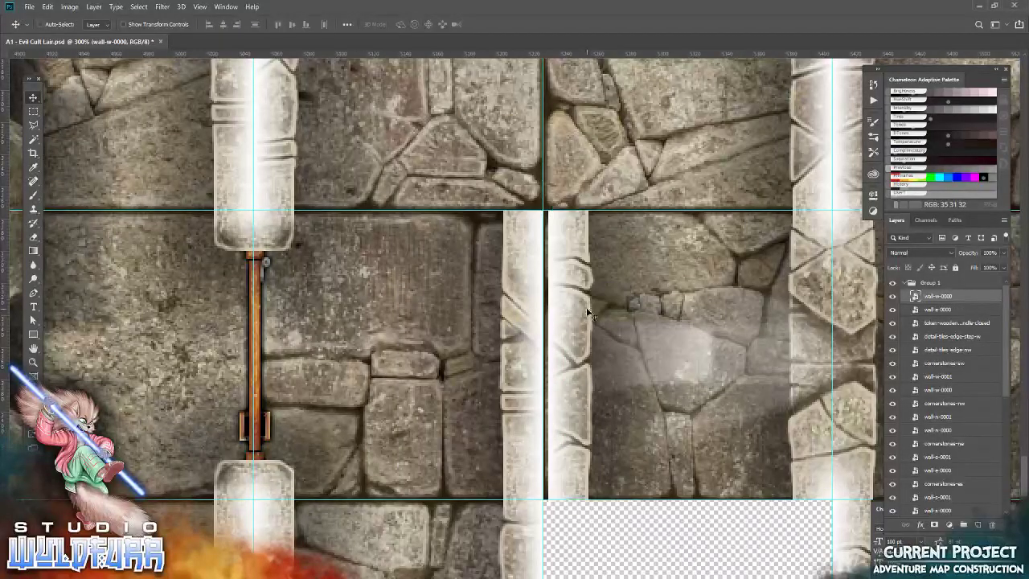
{"action": "key", "text": "Left"}
{"action": "key", "text": "Left"}
{"action": "key", "text": "Left"}
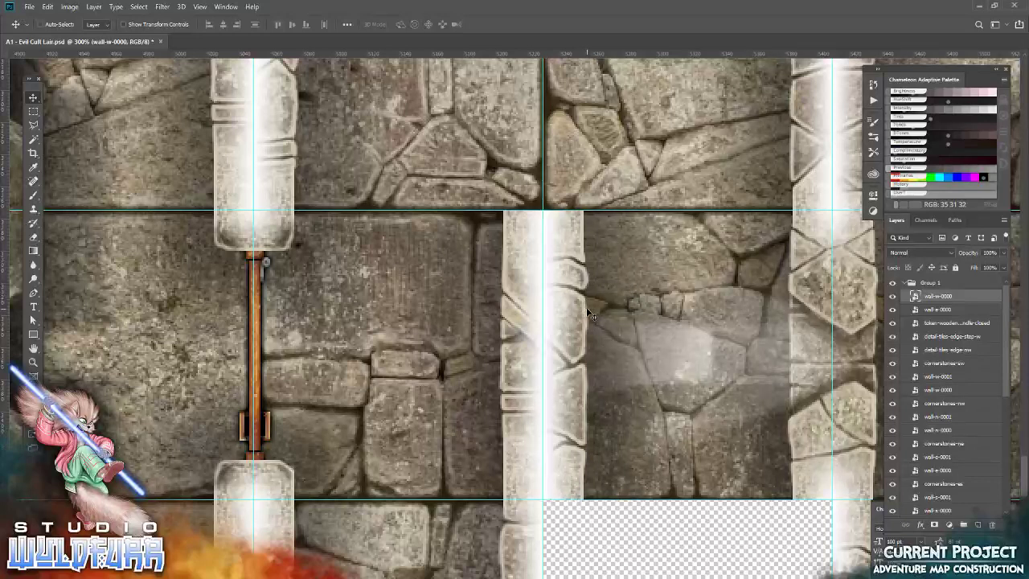
Place cornerstones-es.png and fit it on the west half of the new dividing wall's north end
{"action": "key", "text": "alt+Tab"}
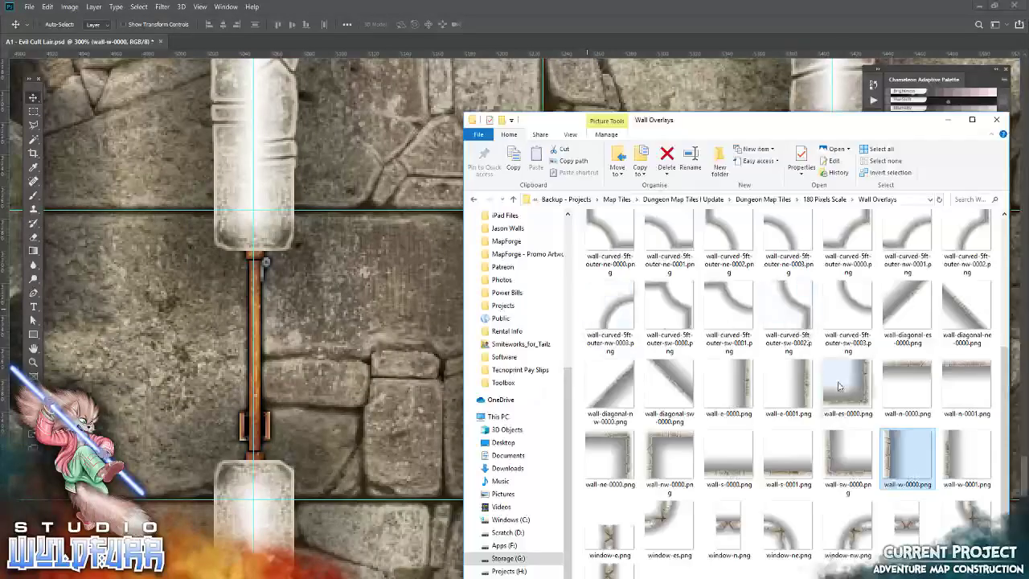
{"action": "left_click_drag", "start_coordinate": [610, 241], "coordinate": [430, 216]}
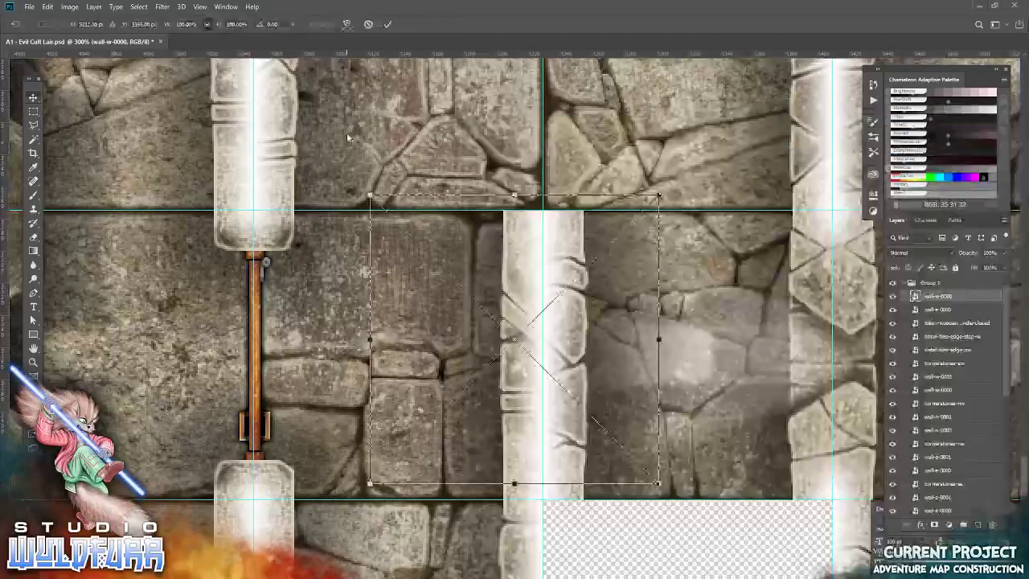
{"action": "left_click", "coordinate": [387, 24]}
{"action": "left_click_drag", "start_coordinate": [651, 466], "coordinate": [534, 192]}
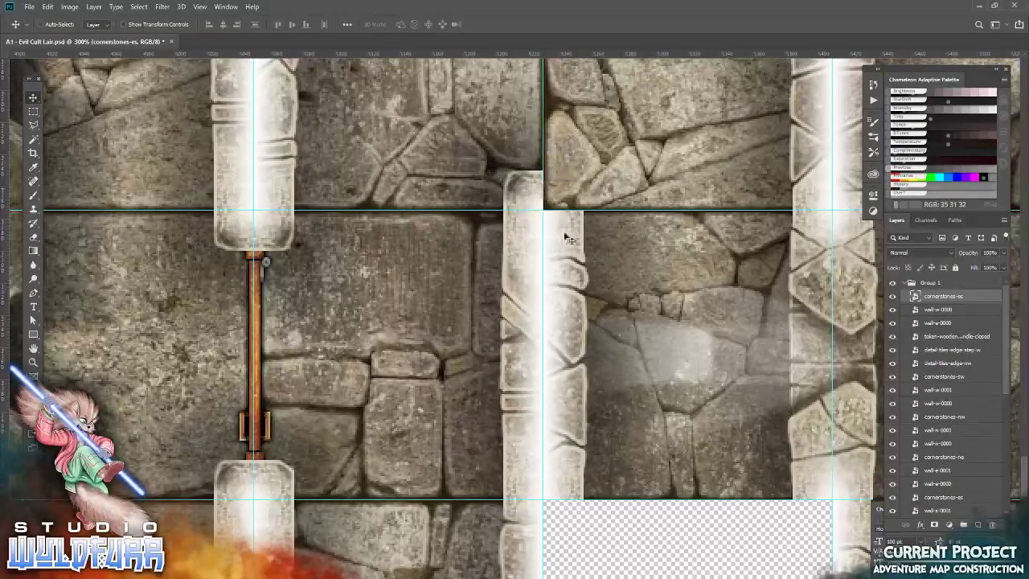
Place cornerstones-sw.png and fit it on the east half of the dividing wall's north end to complete the cap
{"action": "key", "text": "alt+Tab"}
{"action": "left_click_drag", "start_coordinate": [846, 247], "coordinate": [393, 249]}
{"action": "left_click", "coordinate": [392, 29]}
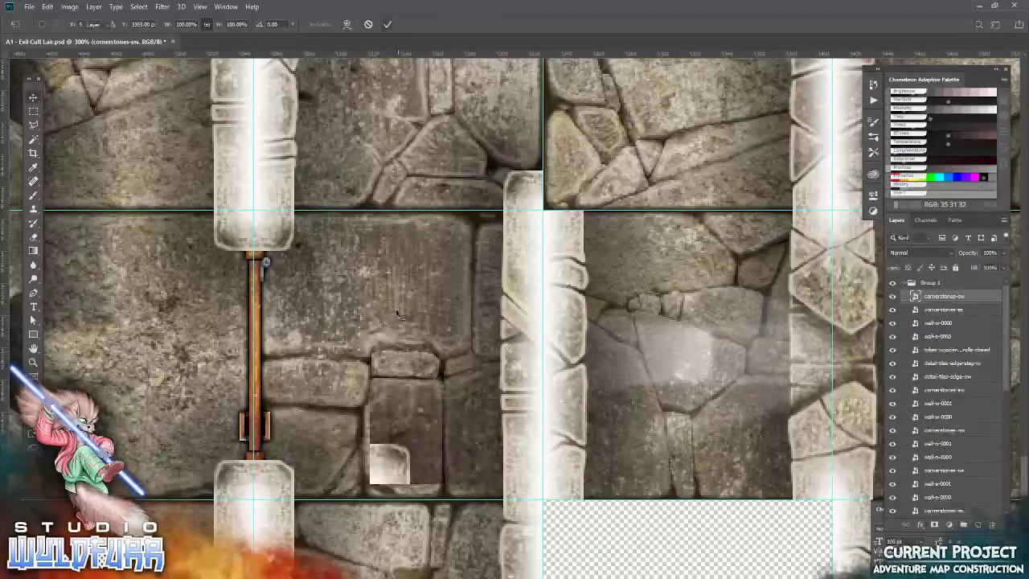
{"action": "left_click_drag", "start_coordinate": [398, 454], "coordinate": [569, 172]}
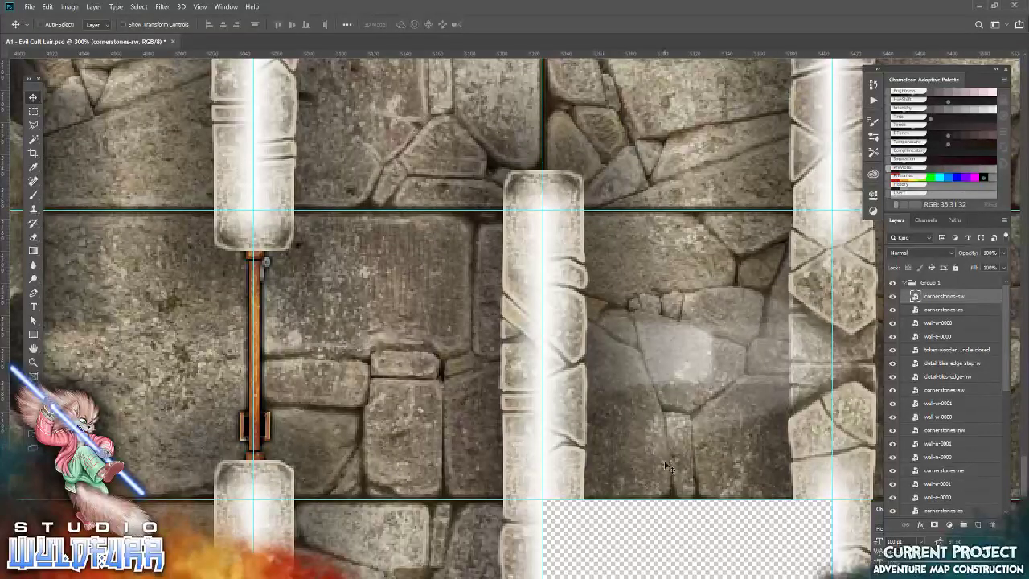
{"action": "left_click_drag", "start_coordinate": [674, 519], "coordinate": [599, 414]}
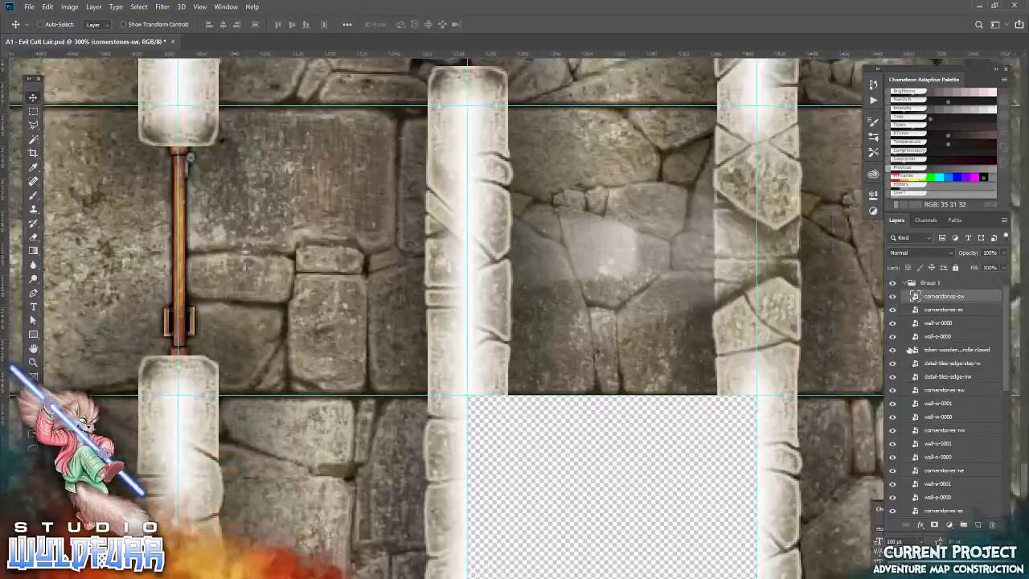
Delete the basic-tile-0004 layer that forms the floor cell east of the new dividing wall
{"action": "scroll", "coordinate": [939, 341], "scroll_direction": "down", "scroll_amount": 10}
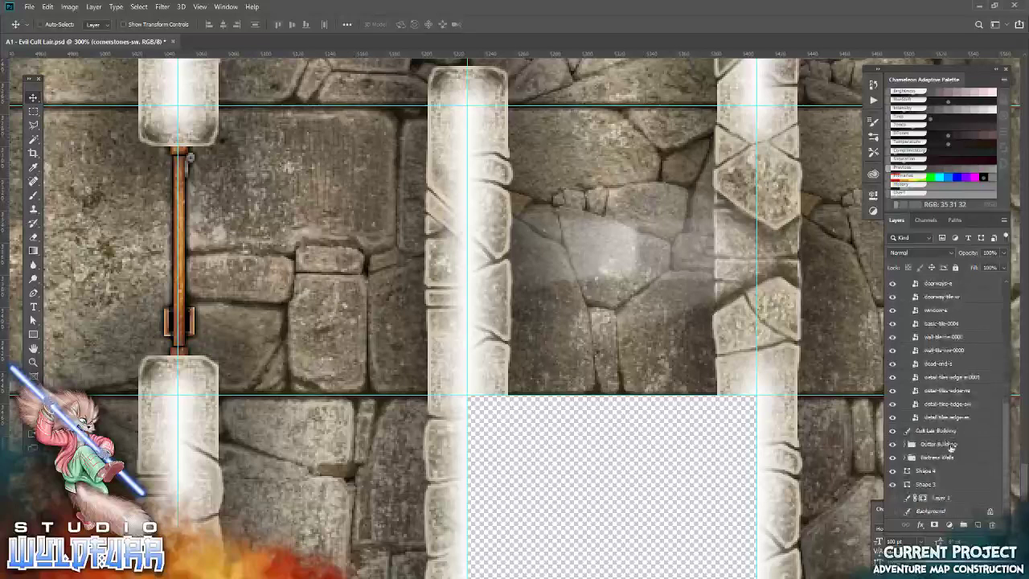
{"action": "left_click", "coordinate": [945, 417]}
{"action": "right_click", "coordinate": [641, 363]}
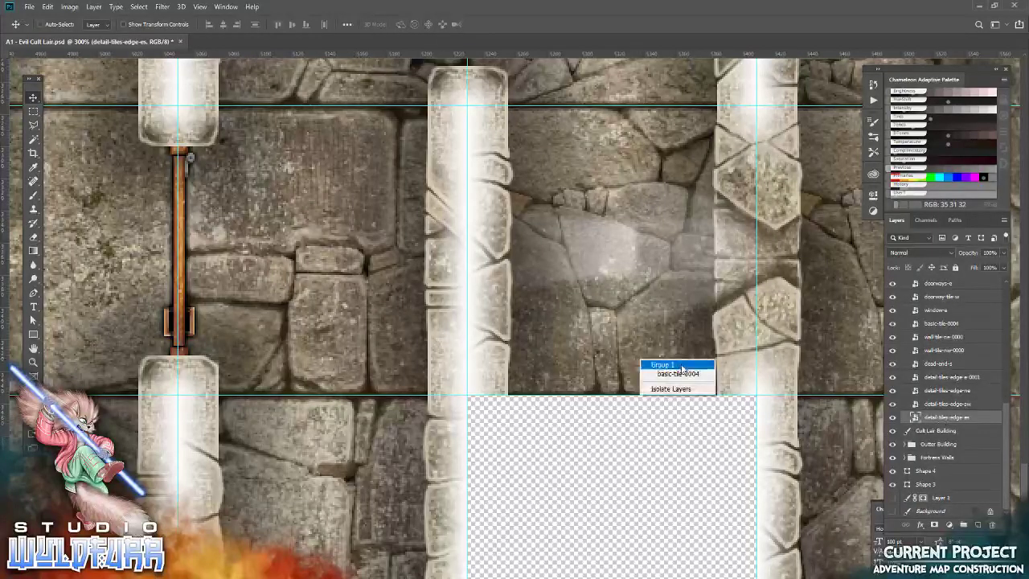
{"action": "left_click", "coordinate": [671, 374]}
{"action": "left_click_drag", "start_coordinate": [930, 324], "coordinate": [994, 524]}
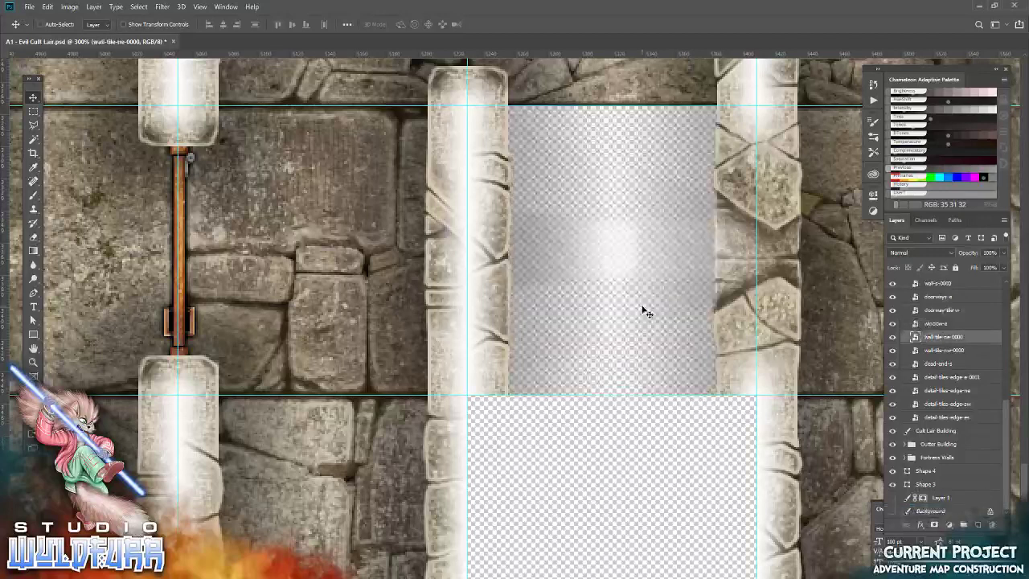
Place wall-sw-0000.png from the Wall Overlays folder and fit it into the empty southern cell east of the dividing wall
{"action": "key", "text": "alt+Tab"}
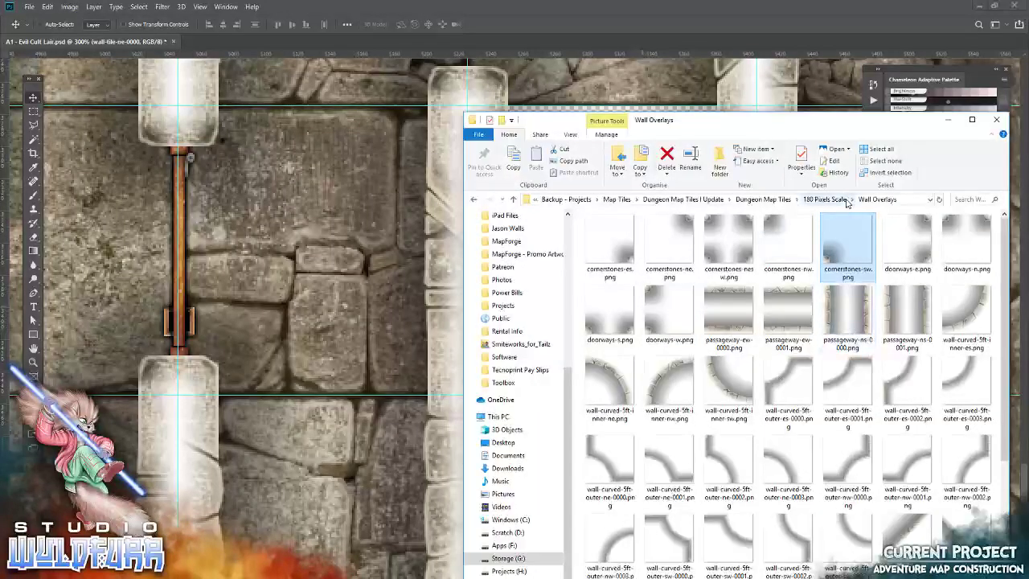
{"action": "scroll", "coordinate": [774, 393], "scroll_direction": "down", "scroll_amount": 2}
{"action": "scroll", "coordinate": [774, 393], "scroll_direction": "down", "scroll_amount": 1}
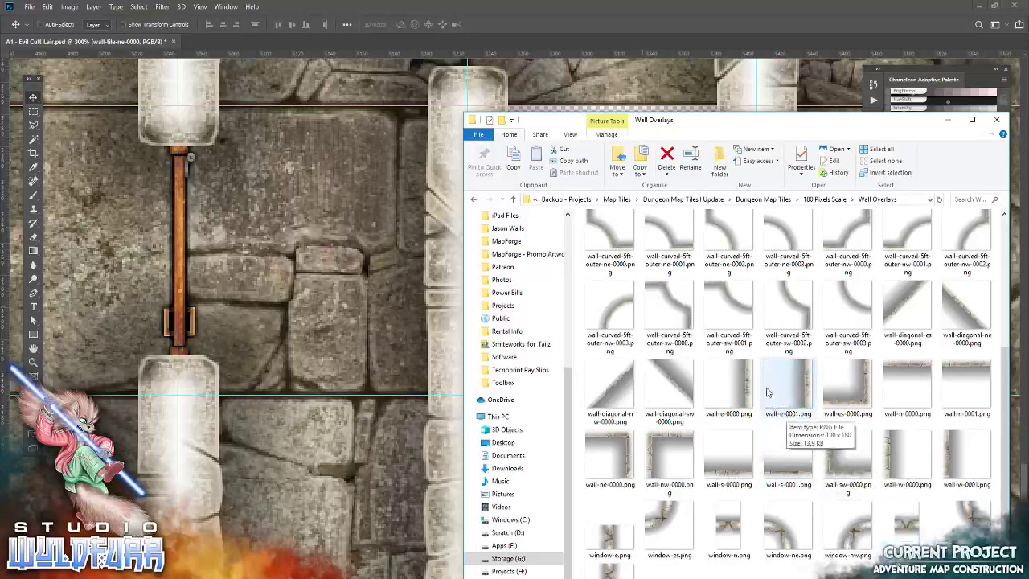
{"action": "scroll", "coordinate": [786, 414], "scroll_direction": "up", "scroll_amount": 3}
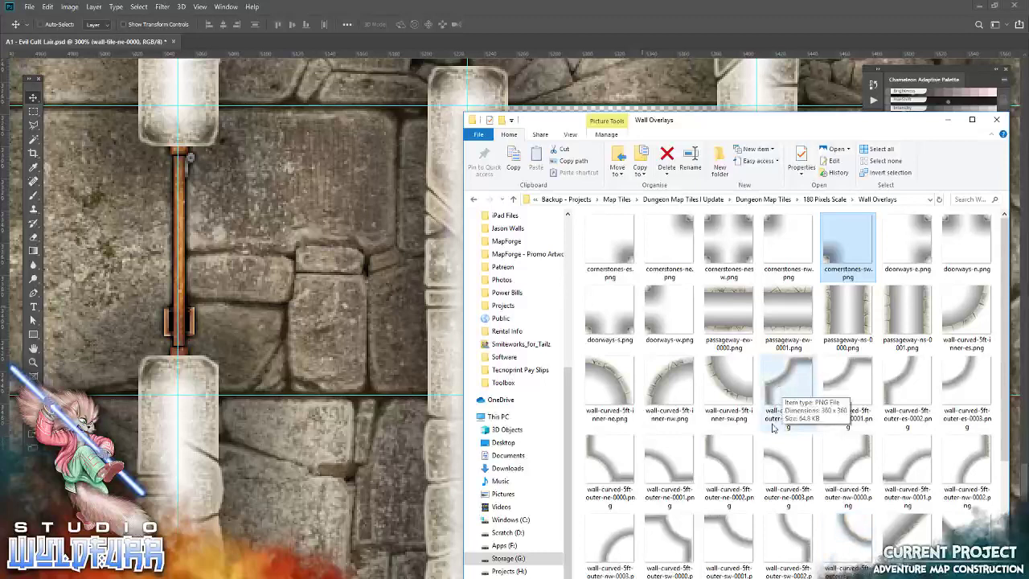
{"action": "scroll", "coordinate": [772, 428], "scroll_direction": "down", "scroll_amount": 3}
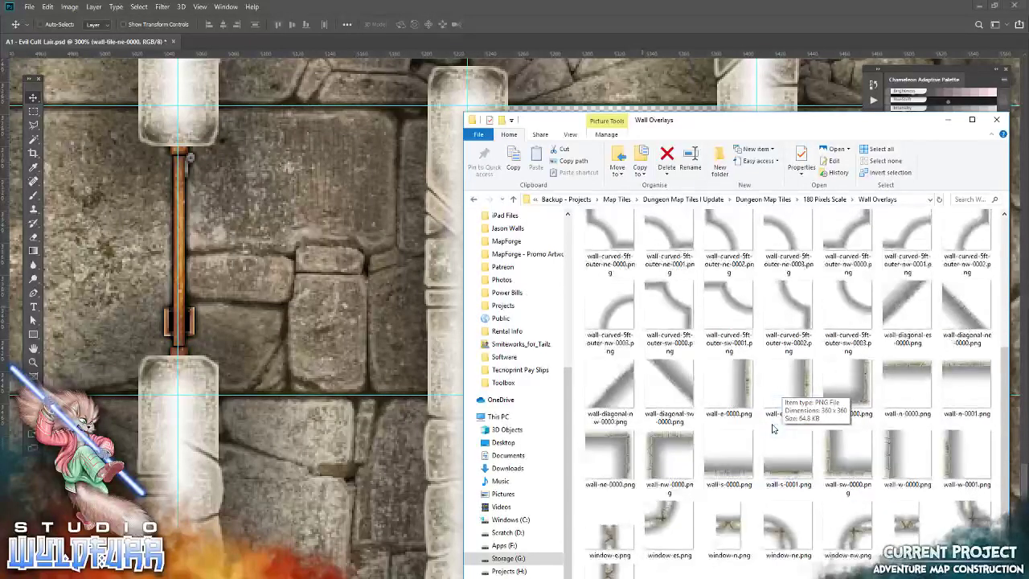
{"action": "left_click_drag", "start_coordinate": [847, 459], "coordinate": [366, 418]}
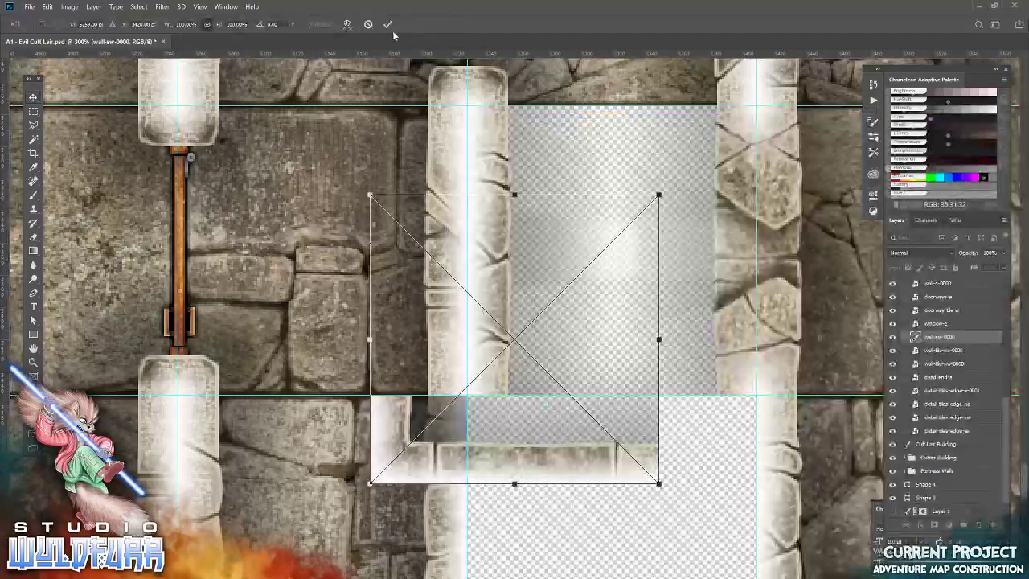
{"action": "left_click", "coordinate": [391, 24]}
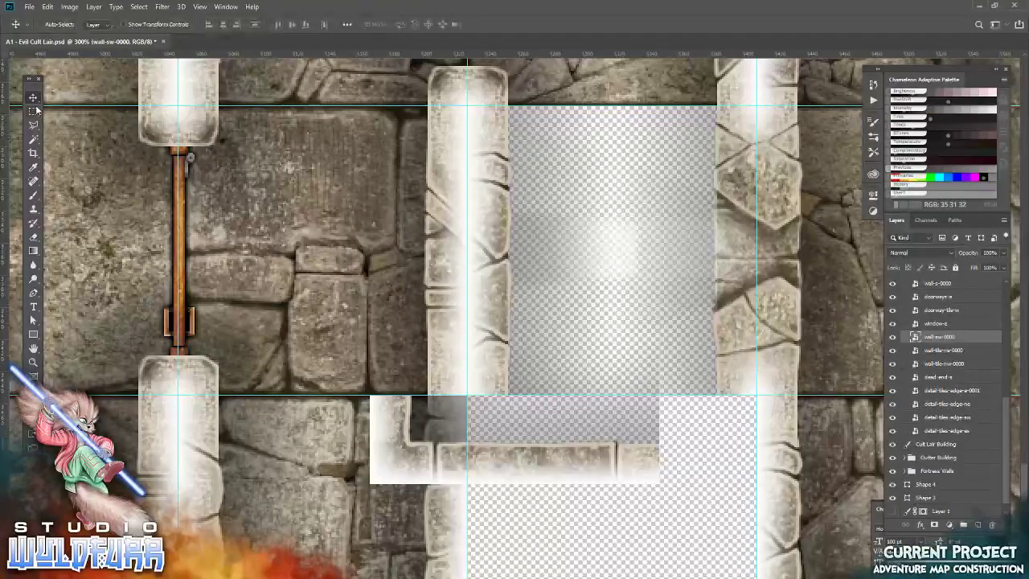
{"action": "left_click_drag", "start_coordinate": [393, 421], "coordinate": [562, 477]}
{"action": "left_click_drag", "start_coordinate": [546, 512], "coordinate": [506, 441]}
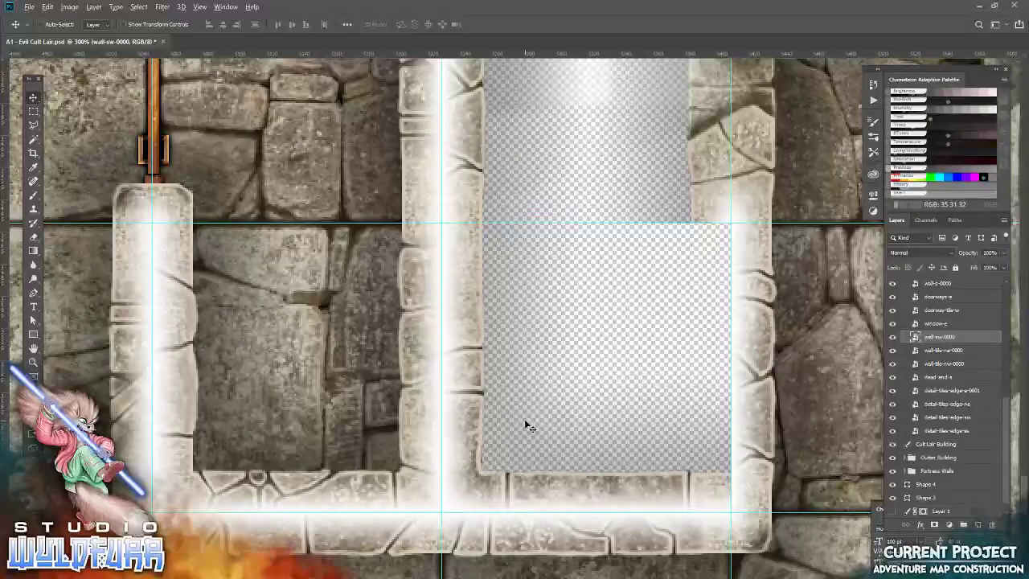
Place wall-es-0000.png and fit it over the same southern cell so it forms the southeast corner walls
{"action": "key", "text": "alt+Tab"}
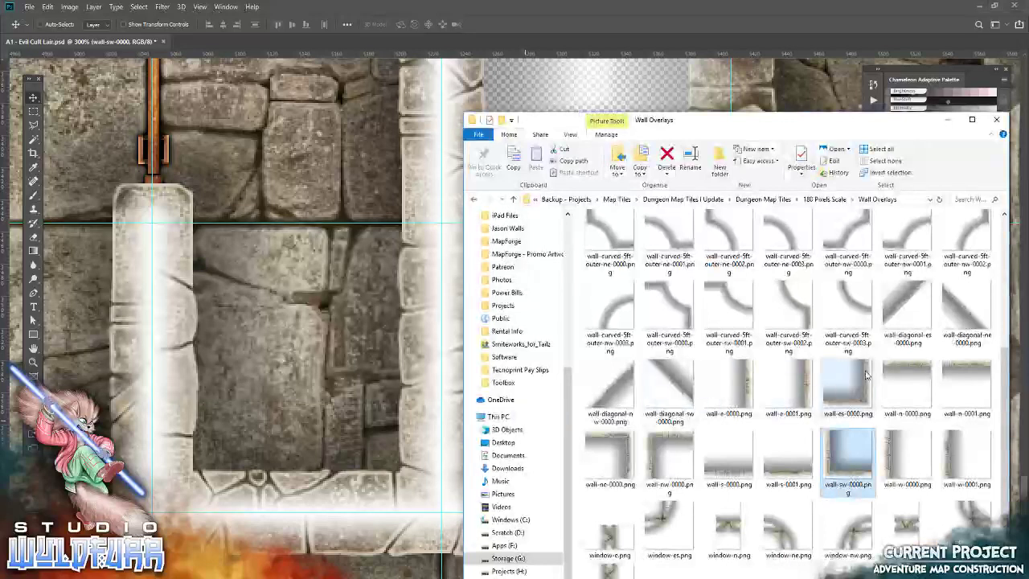
{"action": "left_click_drag", "start_coordinate": [860, 384], "coordinate": [332, 338]}
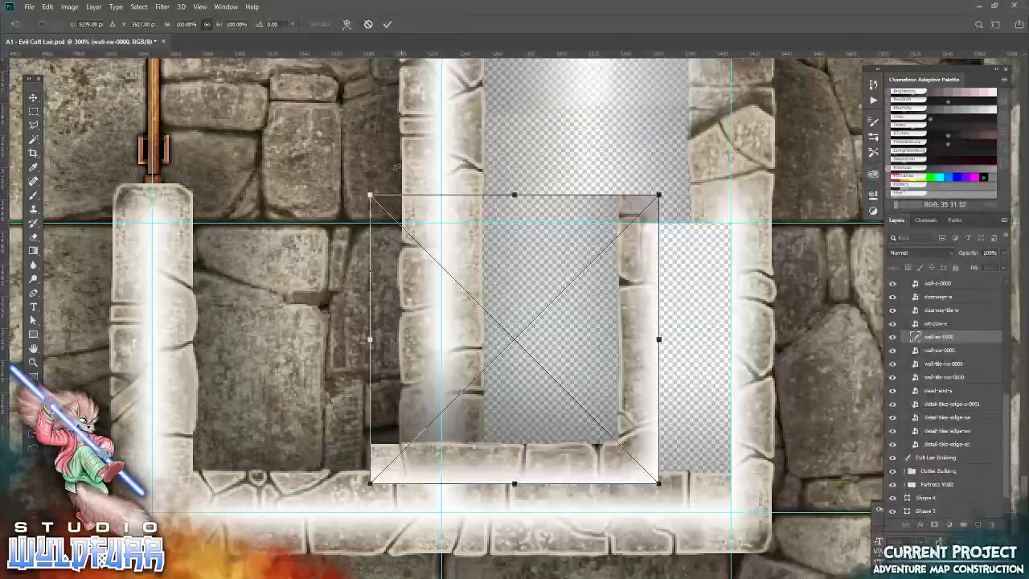
{"action": "left_click", "coordinate": [385, 26]}
{"action": "left_click_drag", "start_coordinate": [635, 374], "coordinate": [707, 405]}
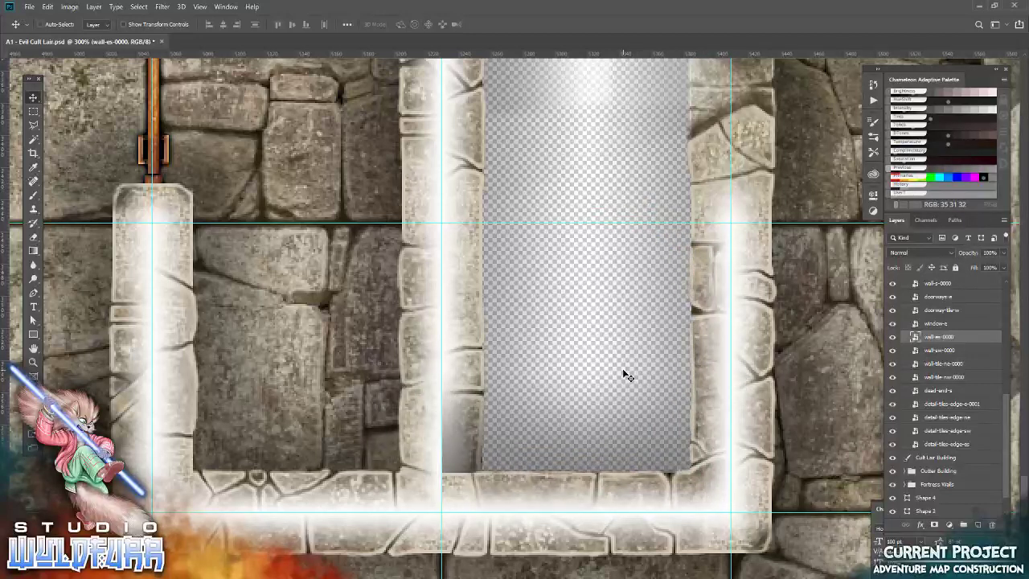
Mask wall-es-0000 with a rectangular selection over the cell's western part, then invert the mask to keep only the eastern part
{"action": "left_click", "coordinate": [33, 111]}
{"action": "left_click_drag", "start_coordinate": [326, 155], "coordinate": [594, 576]}
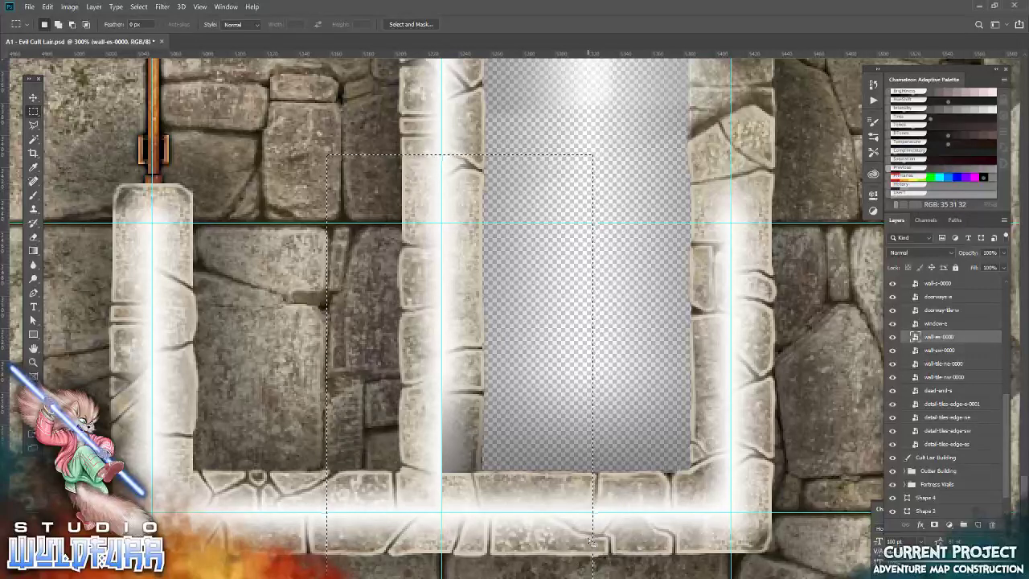
{"action": "key", "text": "Delete"}
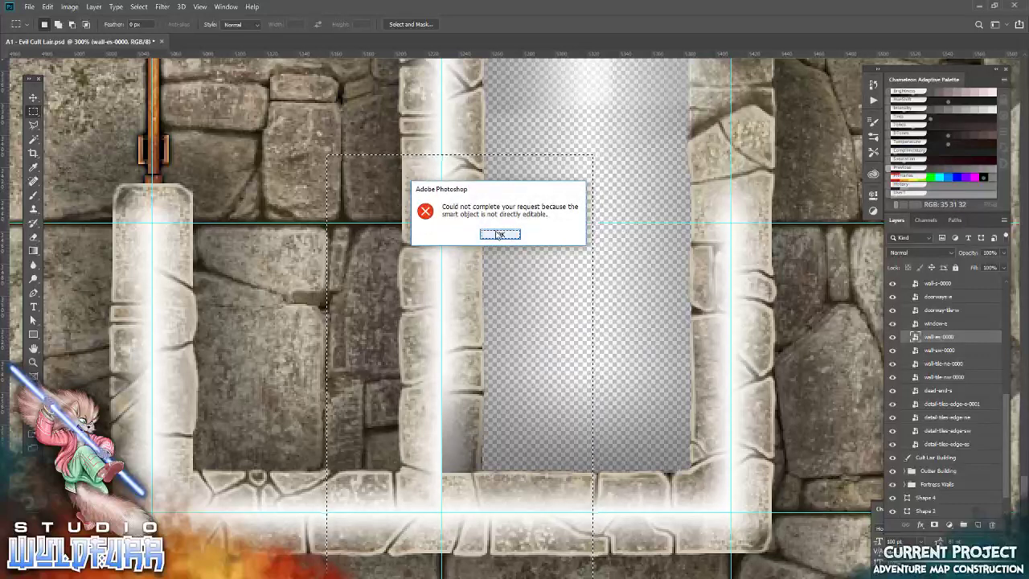
{"action": "left_click", "coordinate": [499, 234]}
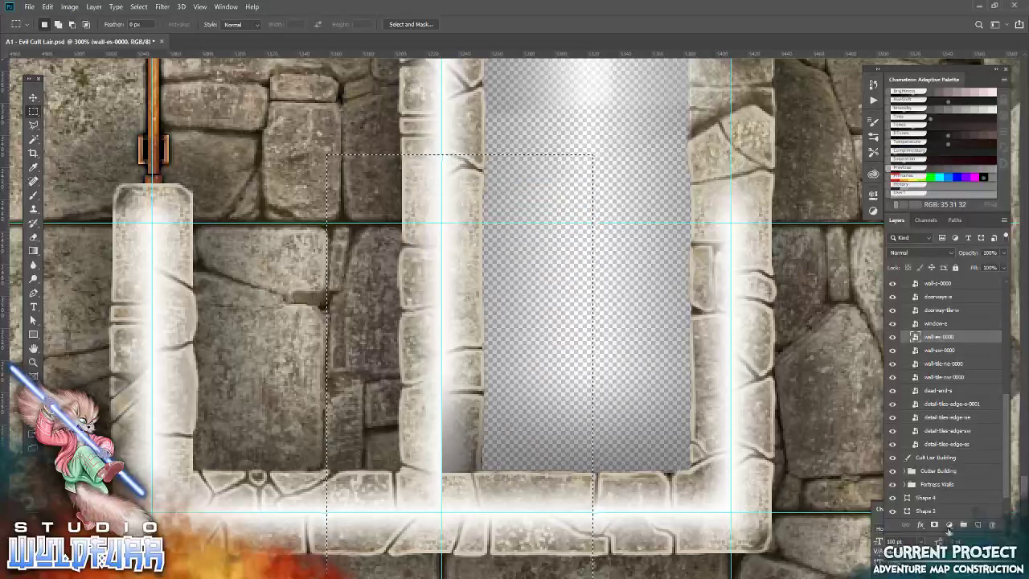
{"action": "left_click", "coordinate": [934, 525]}
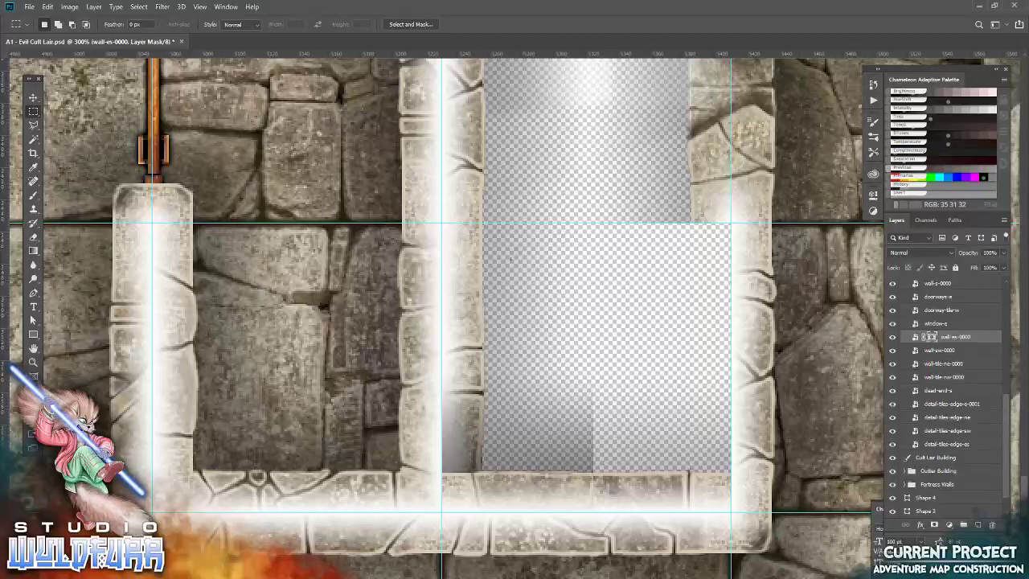
{"action": "left_click", "coordinate": [69, 7]}
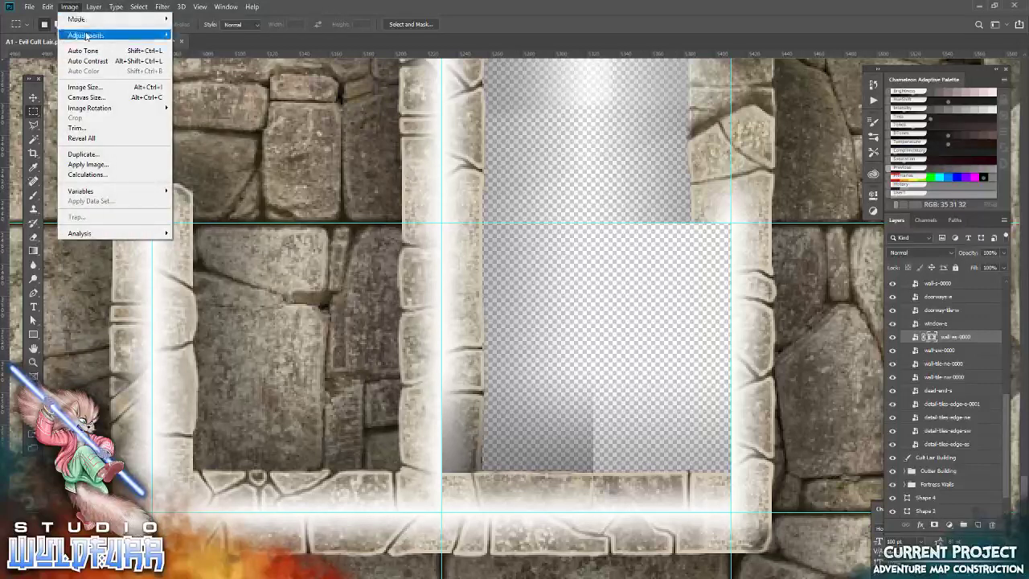
{"action": "mouse_move", "coordinate": [85, 35]}
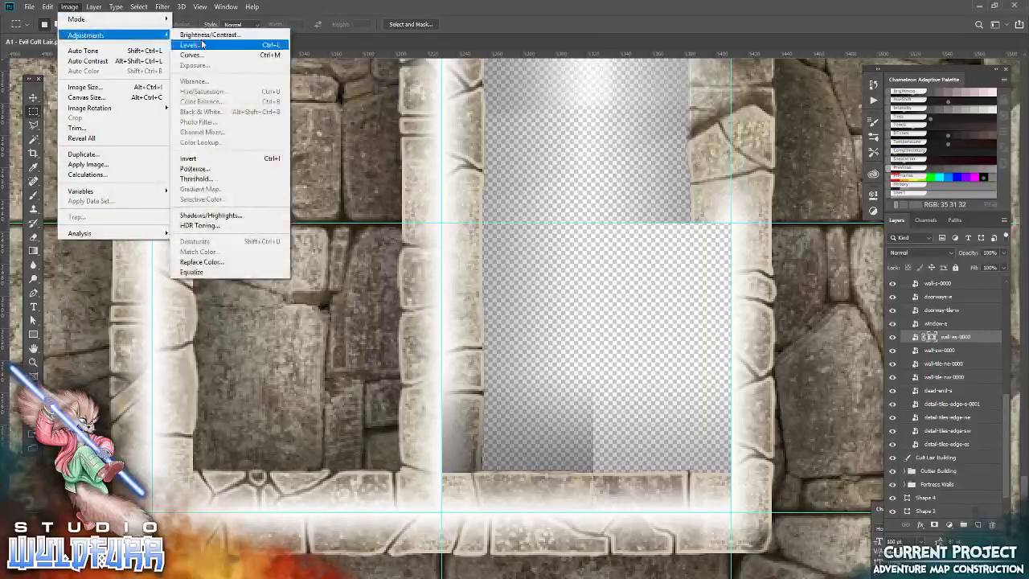
{"action": "left_click", "coordinate": [197, 158]}
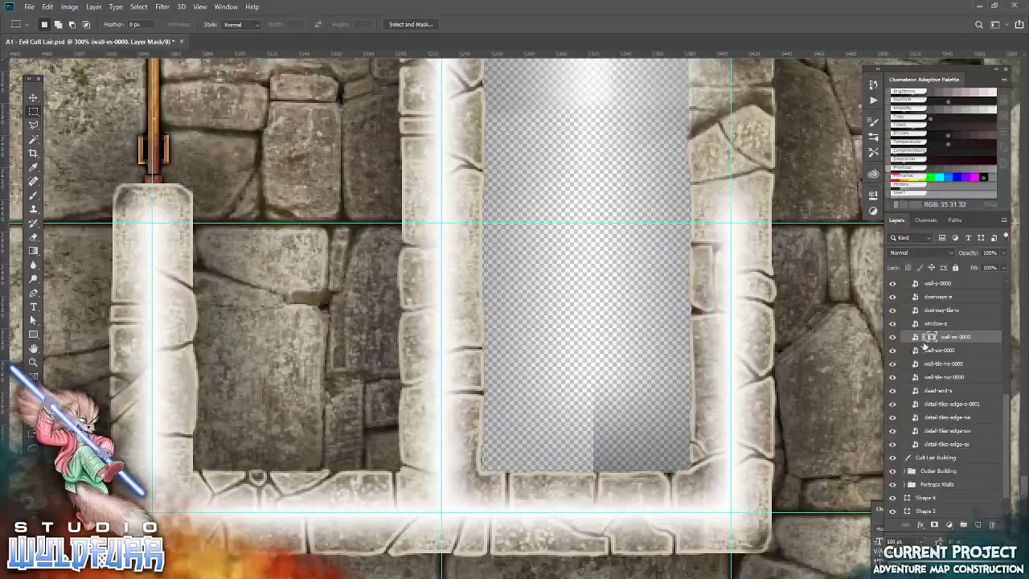
Load the wall-es-0000 mask as a selection, mask wall-sw-0000 with it, and invert that mask to show only the western part
{"action": "left_click", "coordinate": [930, 336], "text": "ctrl"}
{"action": "left_click", "coordinate": [893, 350]}
{"action": "left_click", "coordinate": [893, 351]}
{"action": "left_click", "coordinate": [942, 350]}
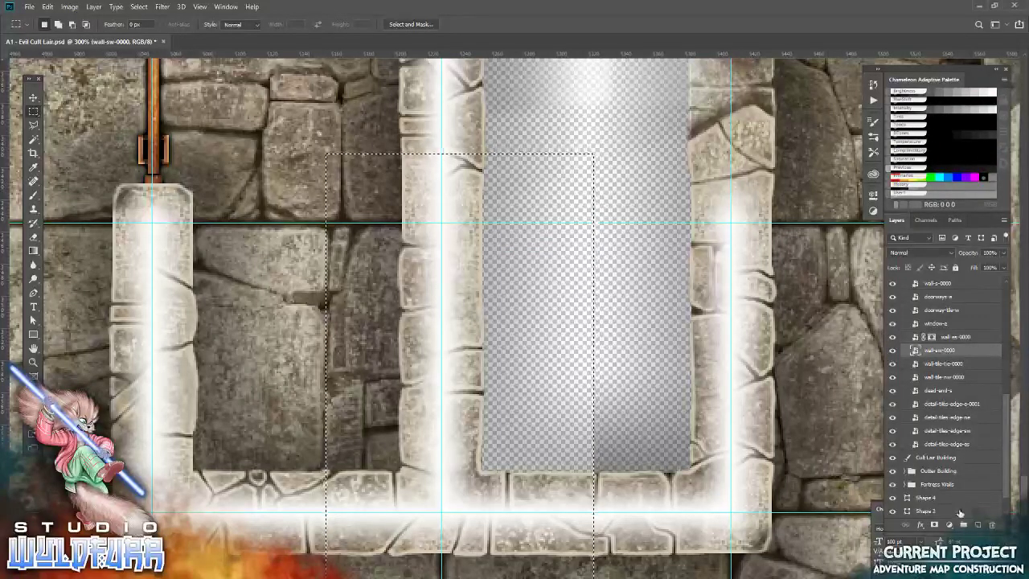
{"action": "left_click", "coordinate": [934, 525]}
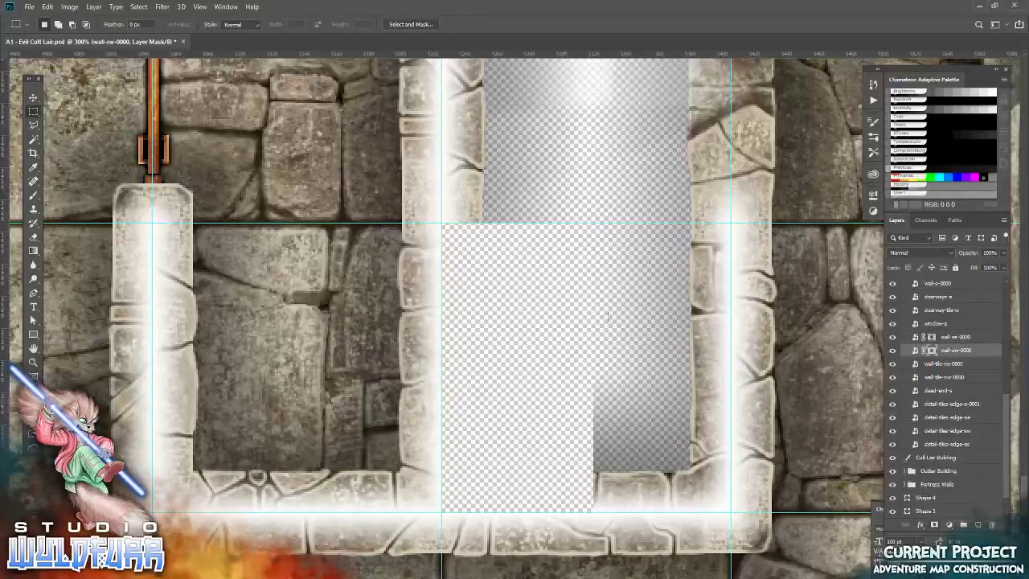
{"action": "left_click", "coordinate": [69, 7]}
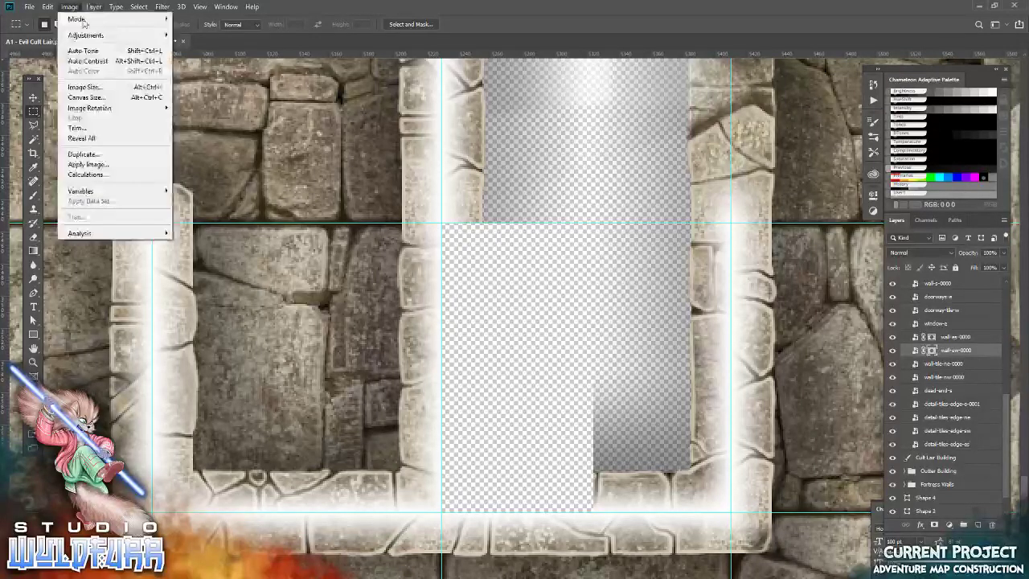
{"action": "mouse_move", "coordinate": [88, 36]}
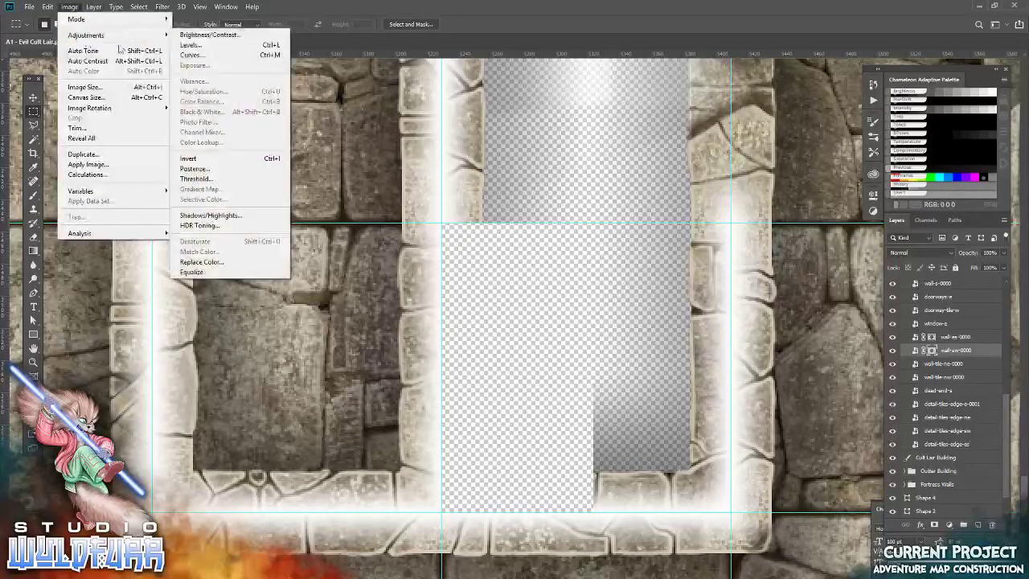
{"action": "left_click", "coordinate": [190, 158]}
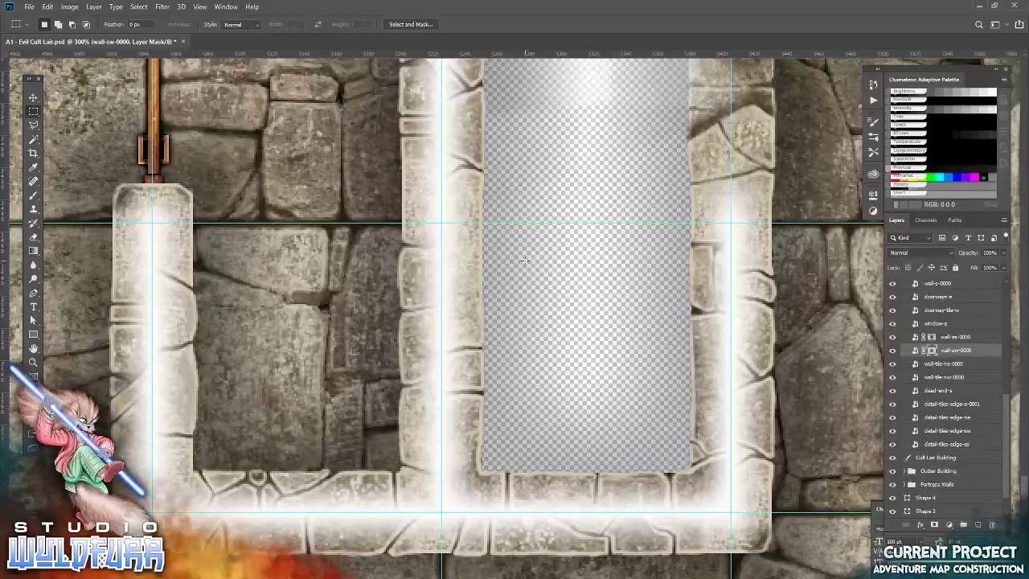
Place the steps-no-side-shadow-ns-0001 tile from the Stairways folder directly above the detail-tiles-edge-es layer
{"action": "scroll", "coordinate": [524, 259], "scroll_direction": "up", "scroll_amount": 4}
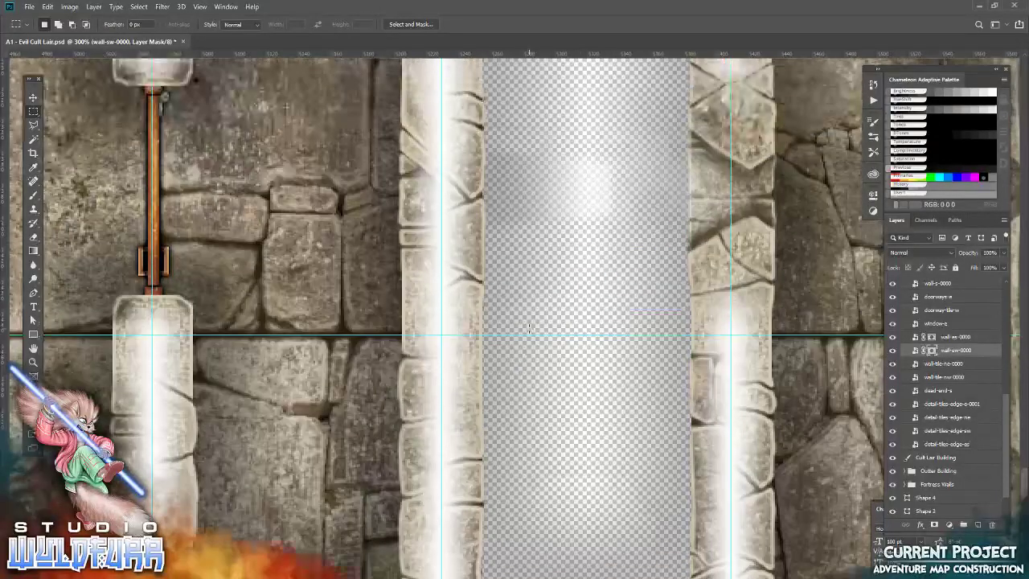
{"action": "scroll", "coordinate": [529, 328], "scroll_direction": "up", "scroll_amount": 2}
{"action": "scroll", "coordinate": [960, 442], "scroll_direction": "down", "scroll_amount": 1}
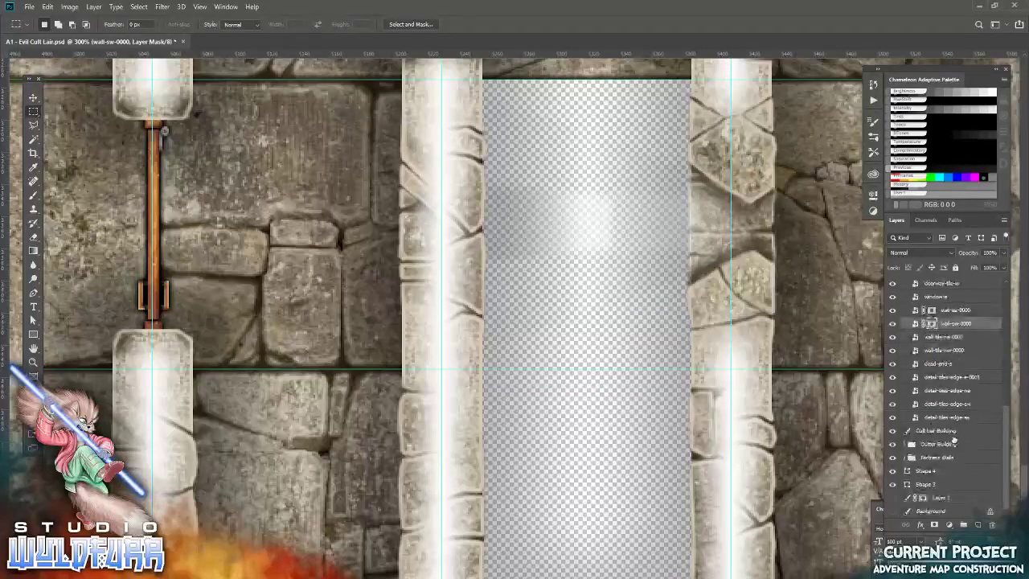
{"action": "left_click", "coordinate": [947, 418]}
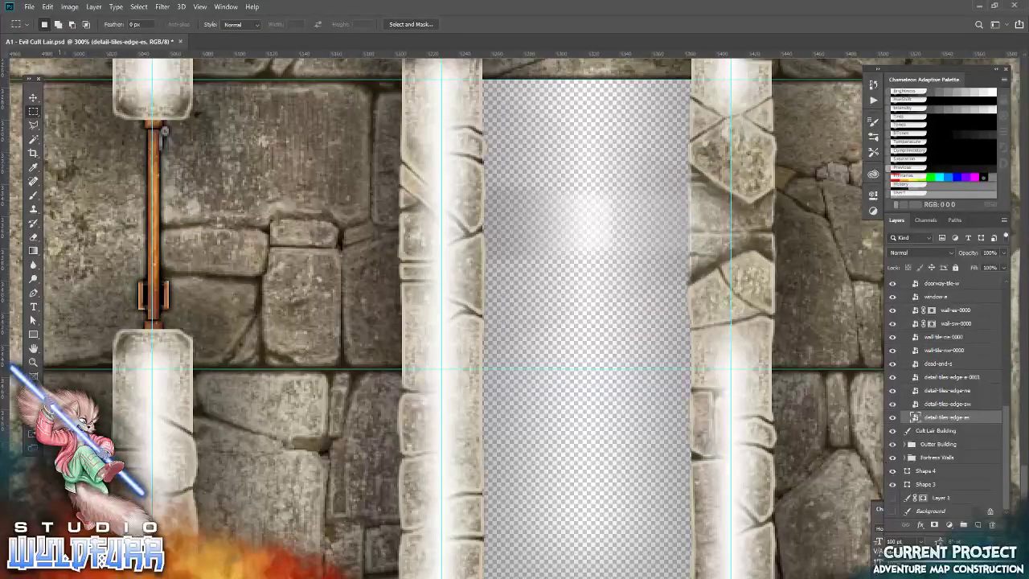
{"action": "key", "text": "alt+Tab"}
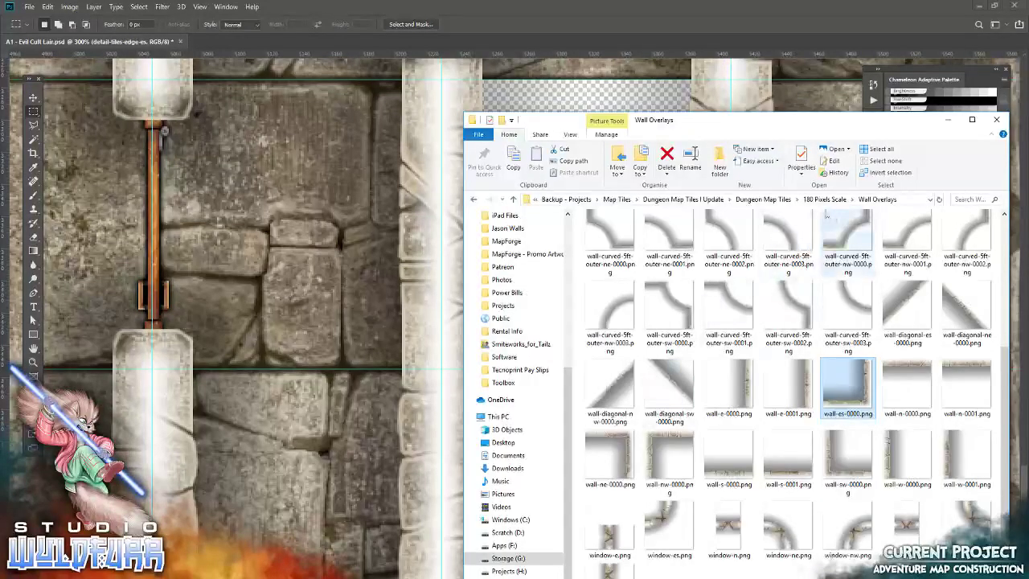
{"action": "left_click", "coordinate": [823, 201]}
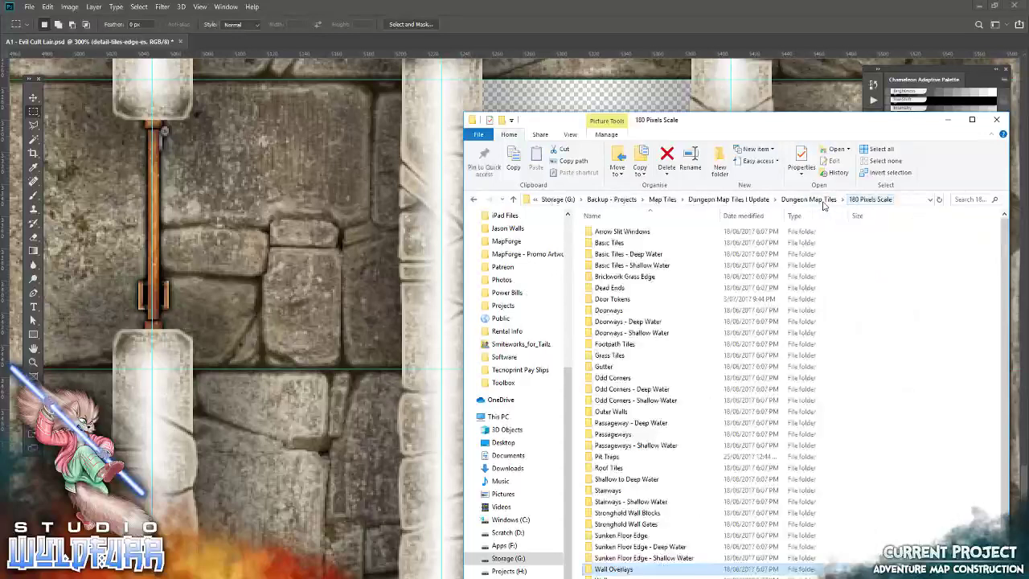
{"action": "double_click", "coordinate": [615, 492]}
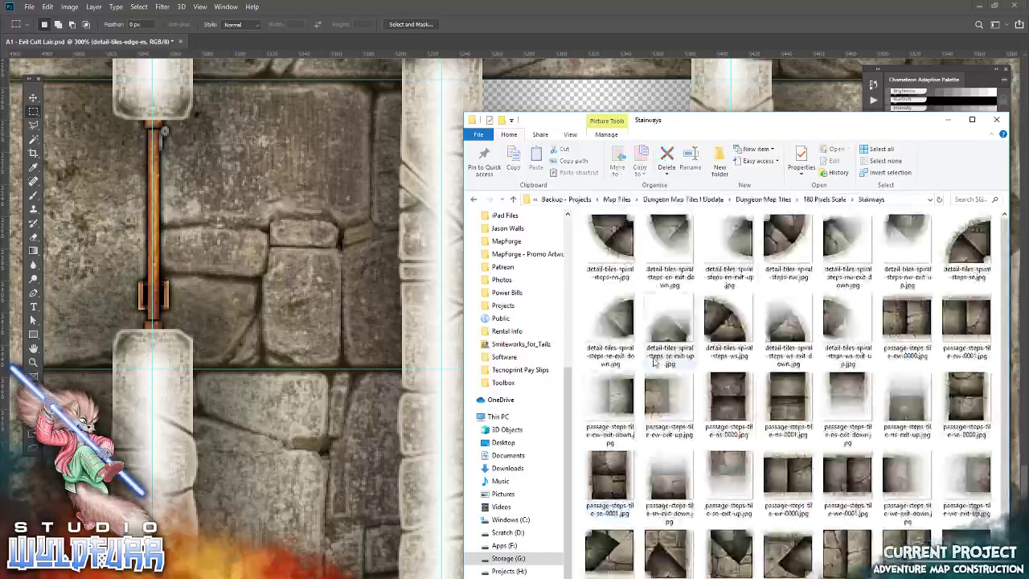
{"action": "left_click", "coordinate": [606, 540]}
{"action": "left_click_drag", "start_coordinate": [605, 540], "coordinate": [331, 418]}
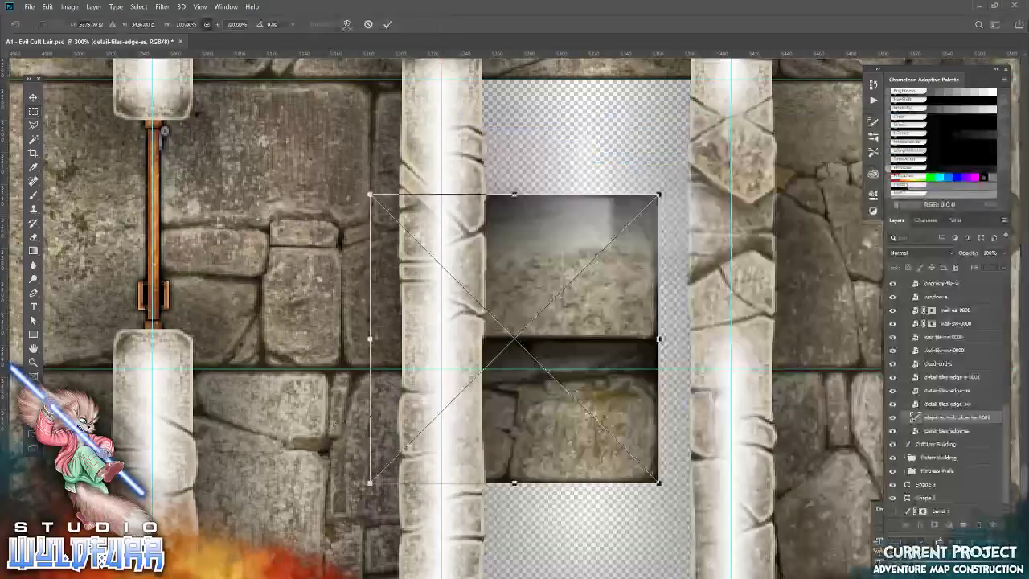
{"action": "left_click", "coordinate": [388, 25]}
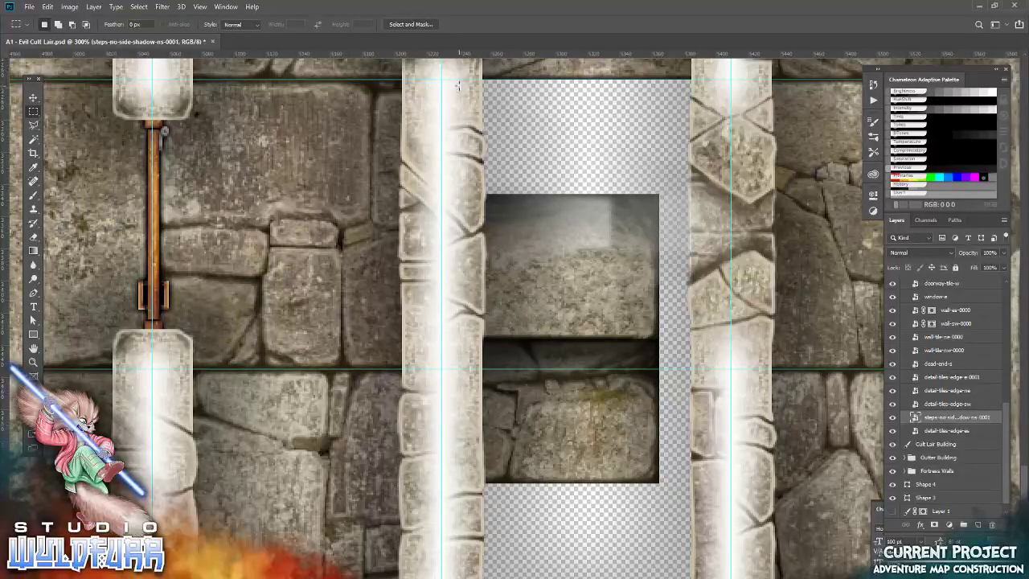
Align the steps-no-side-shadow-ns-0001 tile to the northwest corner of the upper cell in the walled stairway passage
{"action": "left_click_drag", "start_coordinate": [437, 79], "coordinate": [454, 92]}
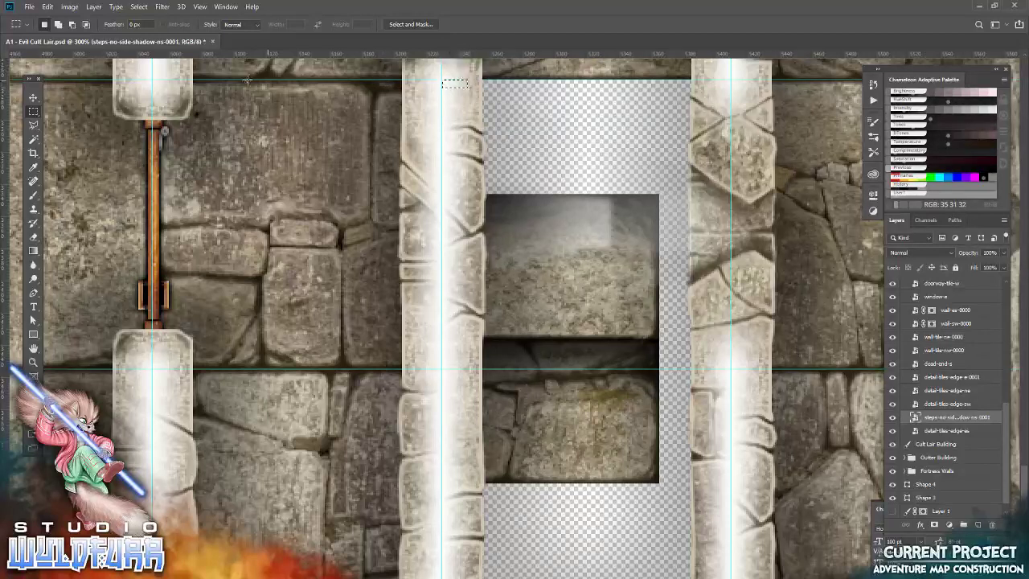
{"action": "left_click", "coordinate": [34, 97]}
{"action": "left_click", "coordinate": [277, 25]}
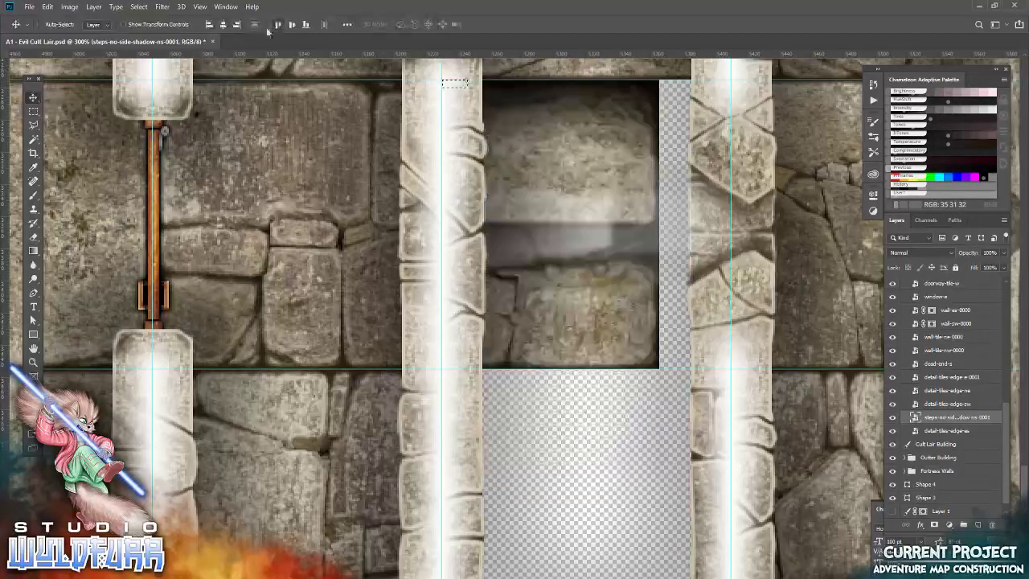
{"action": "left_click", "coordinate": [209, 25]}
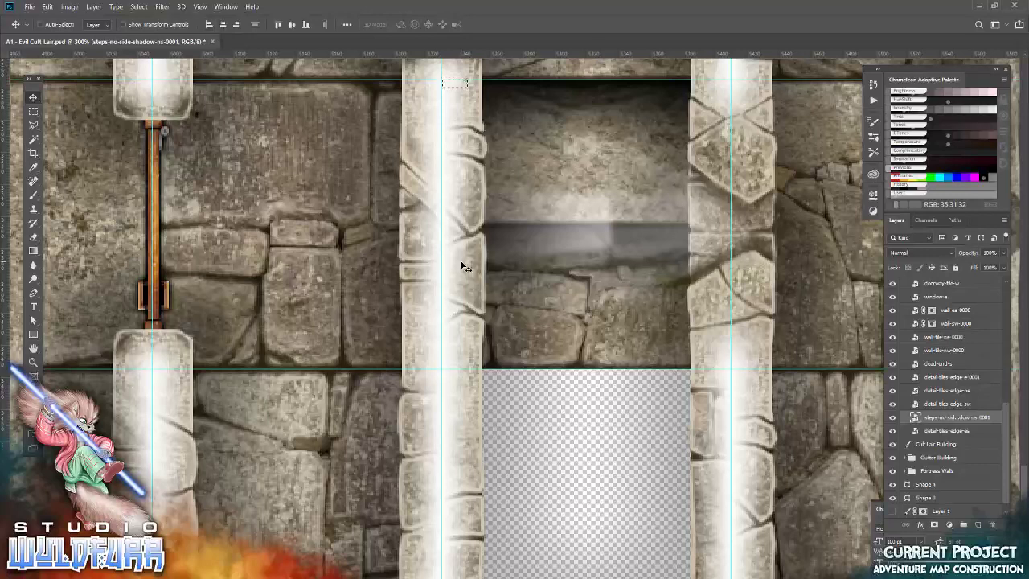
Place the steps-no-side-shadow-ns-0000 tile from the Stairways folder above the steps-no-side-shadow-ns-0001 layer
{"action": "key", "text": "alt+Tab"}
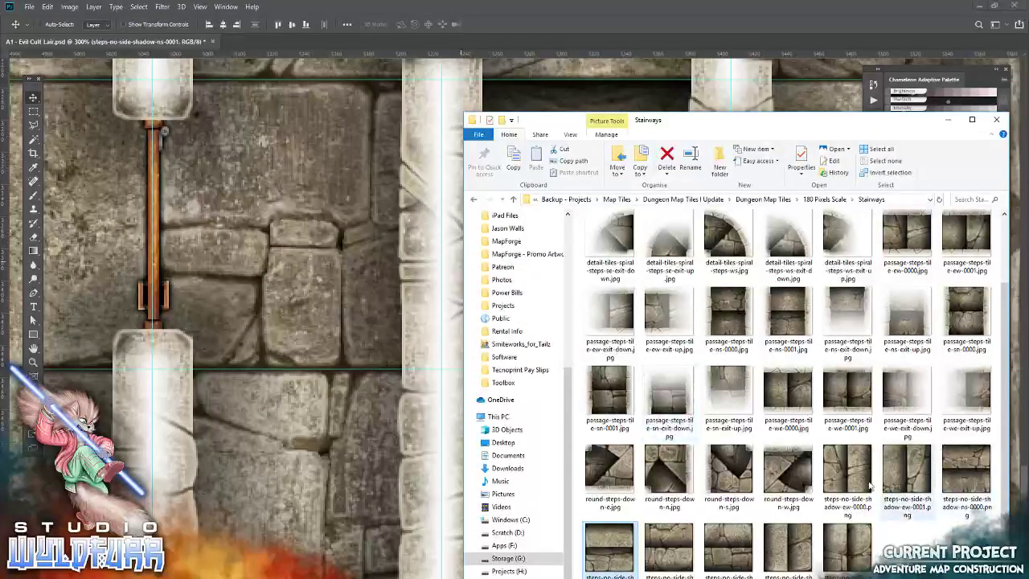
{"action": "left_click_drag", "start_coordinate": [961, 478], "coordinate": [296, 375]}
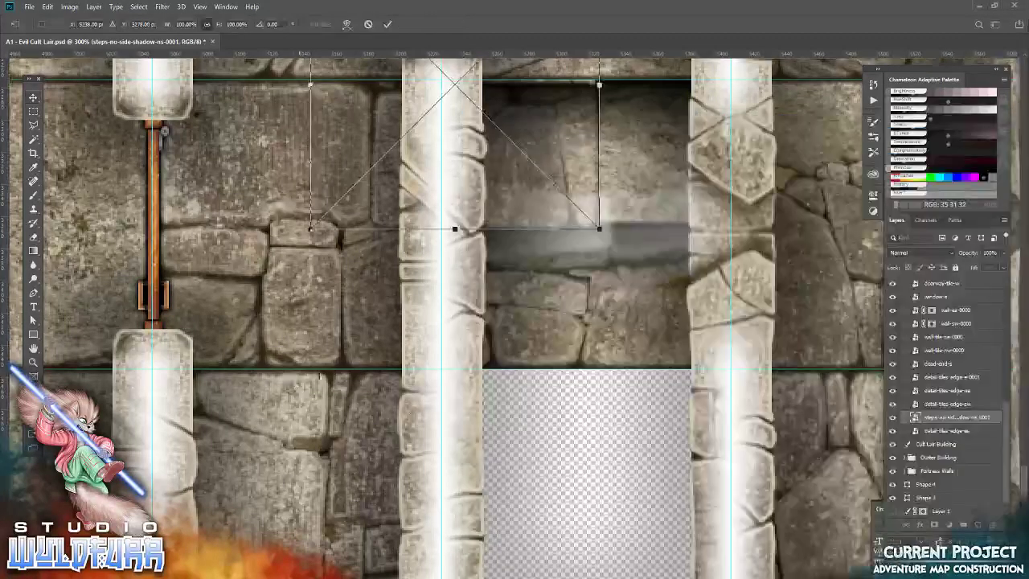
{"action": "left_click", "coordinate": [387, 24]}
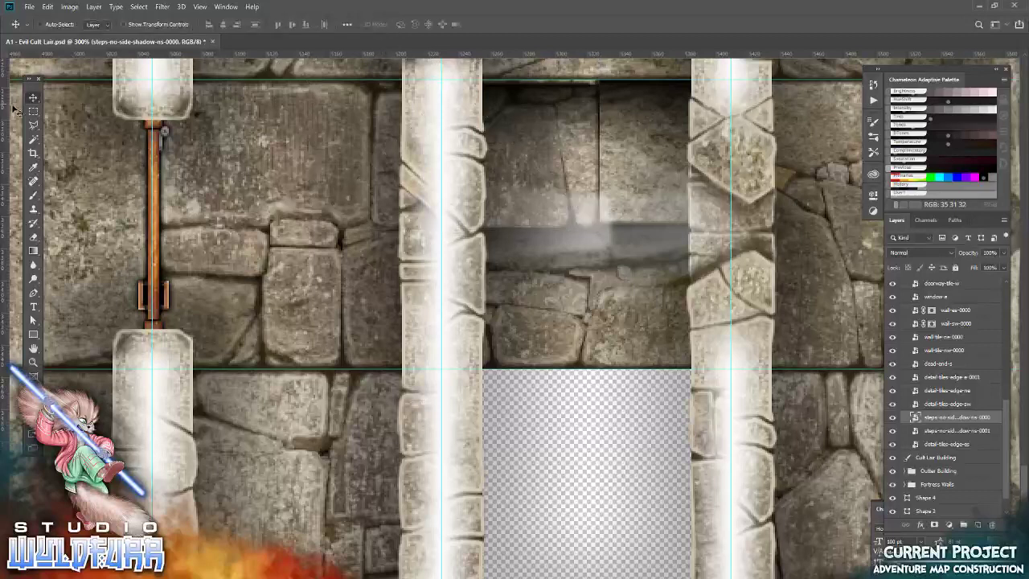
Align the steps-no-side-shadow-ns-0000 tile to the northwest corner of the empty southern passage cell and clear the selection
{"action": "left_click", "coordinate": [33, 113]}
{"action": "left_click_drag", "start_coordinate": [493, 370], "coordinate": [443, 370]}
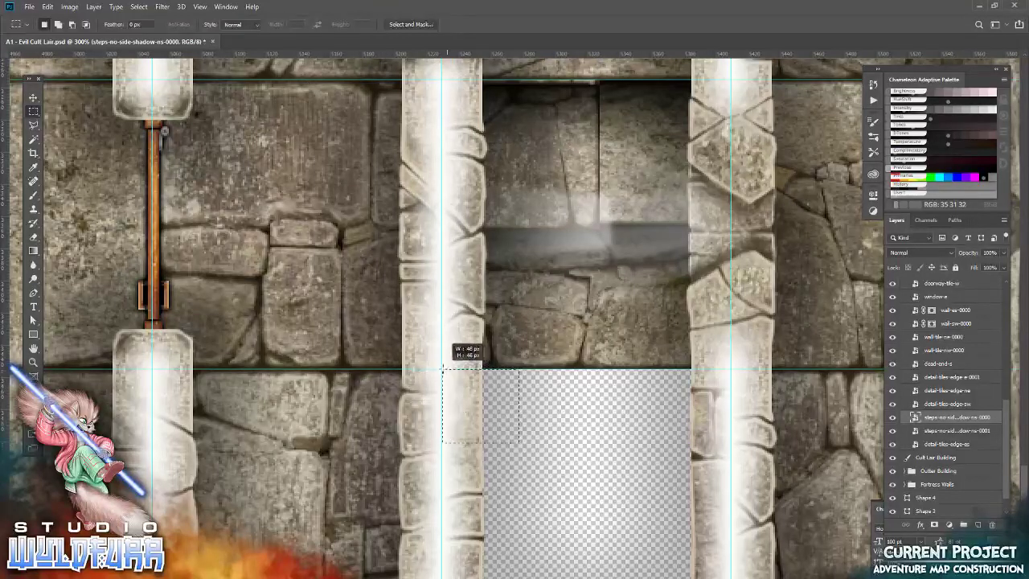
{"action": "key", "text": "ctrl+d"}
{"action": "left_click", "coordinate": [33, 97]}
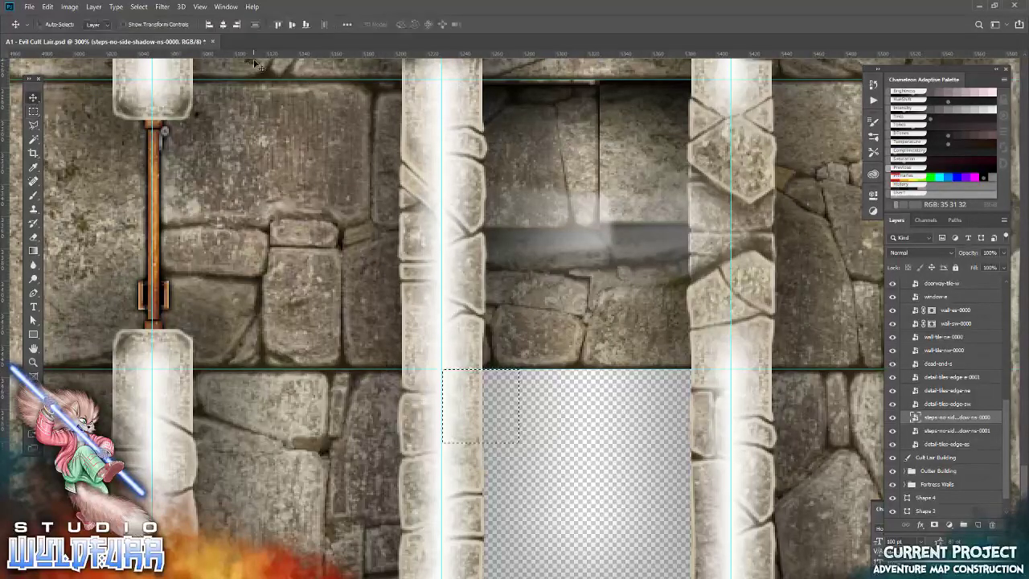
{"action": "left_click", "coordinate": [209, 25]}
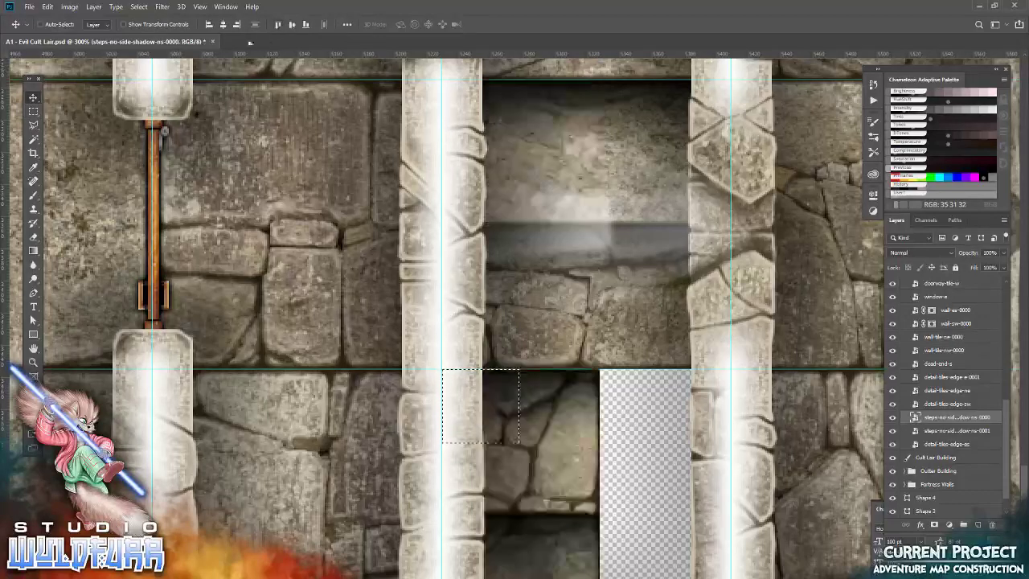
{"action": "left_click", "coordinate": [138, 6]}
{"action": "left_click", "coordinate": [146, 30]}
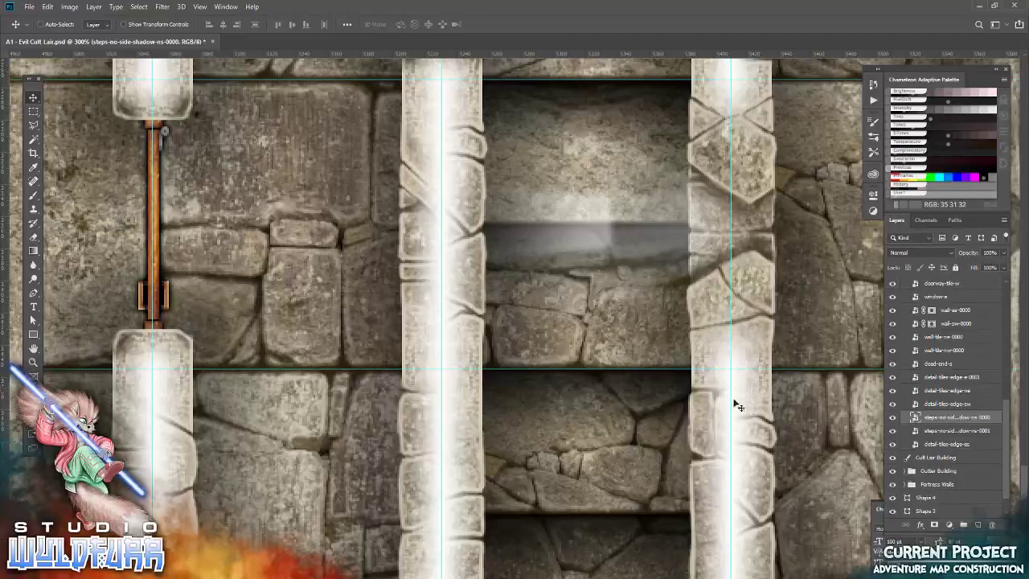
Select both stair cells and, on a new layer above the step tiles, draw a gradient shadow fading from south to north
{"action": "left_click", "coordinate": [892, 417]}
{"action": "left_click", "coordinate": [892, 417]}
{"action": "left_click", "coordinate": [892, 430]}
{"action": "left_click", "coordinate": [892, 430]}
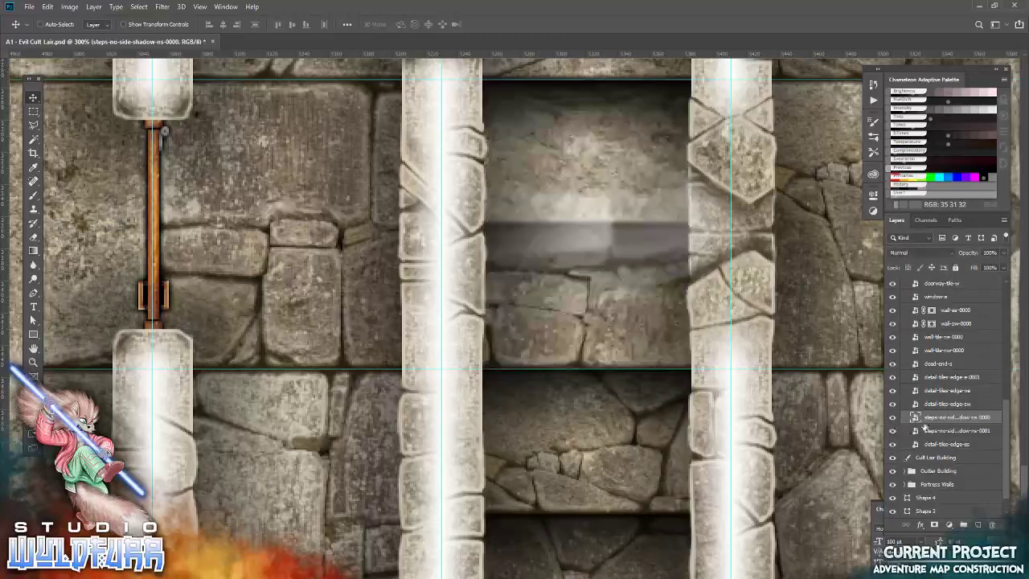
{"action": "left_click", "coordinate": [33, 111]}
{"action": "left_click_drag", "start_coordinate": [440, 79], "coordinate": [731, 477]}
{"action": "left_click", "coordinate": [976, 524]}
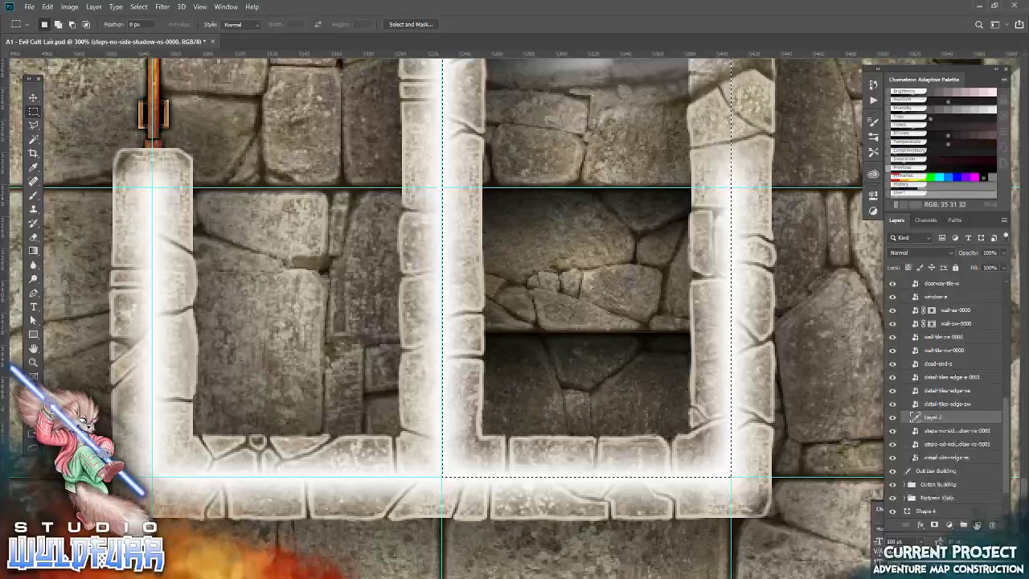
{"action": "left_click", "coordinate": [33, 250]}
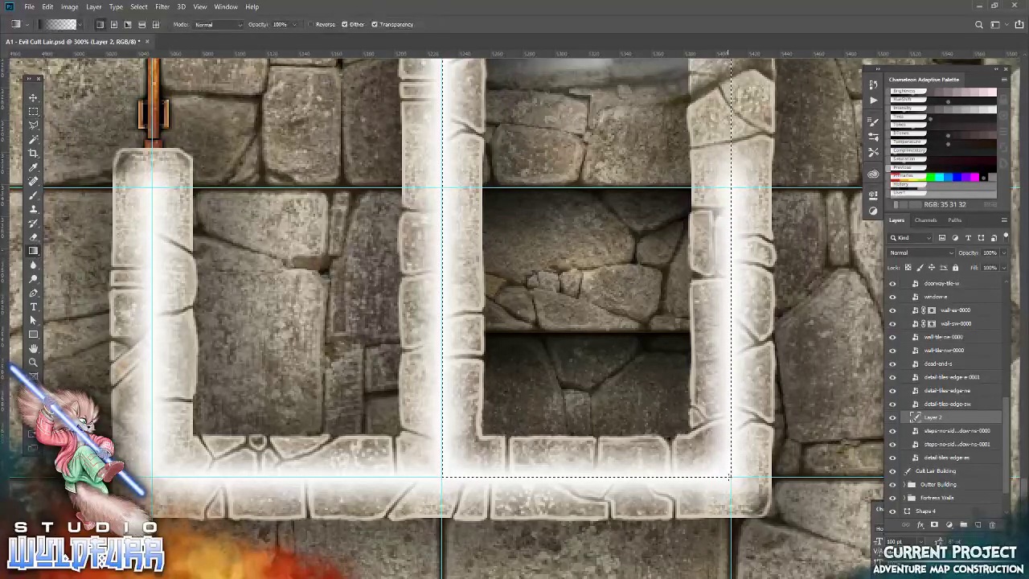
{"action": "left_click_drag", "start_coordinate": [729, 477], "coordinate": [734, 291]}
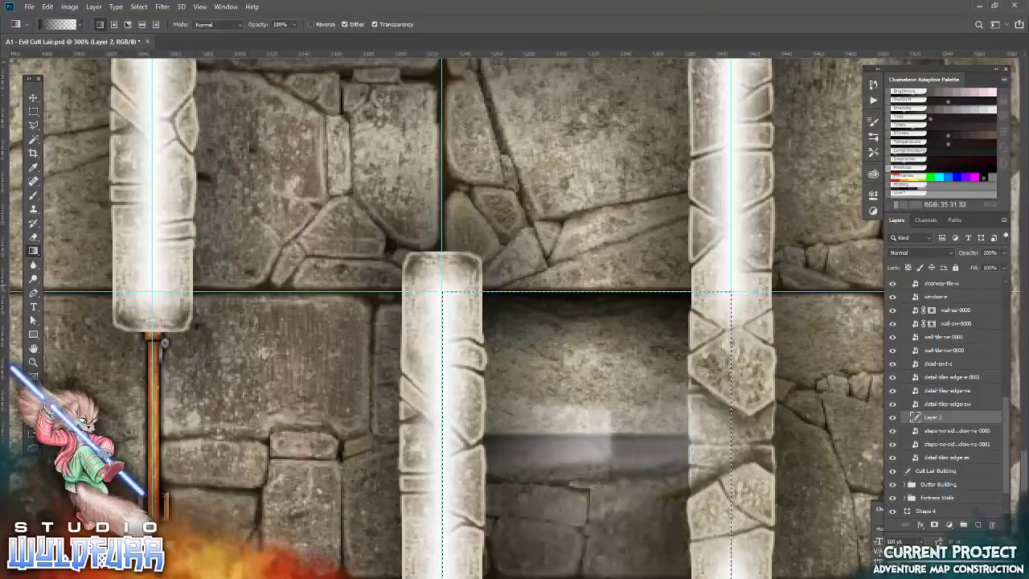
Clear the selection, hide the guides, and set the gradient shadow layer's opacity to 80%
{"action": "left_click", "coordinate": [35, 363]}
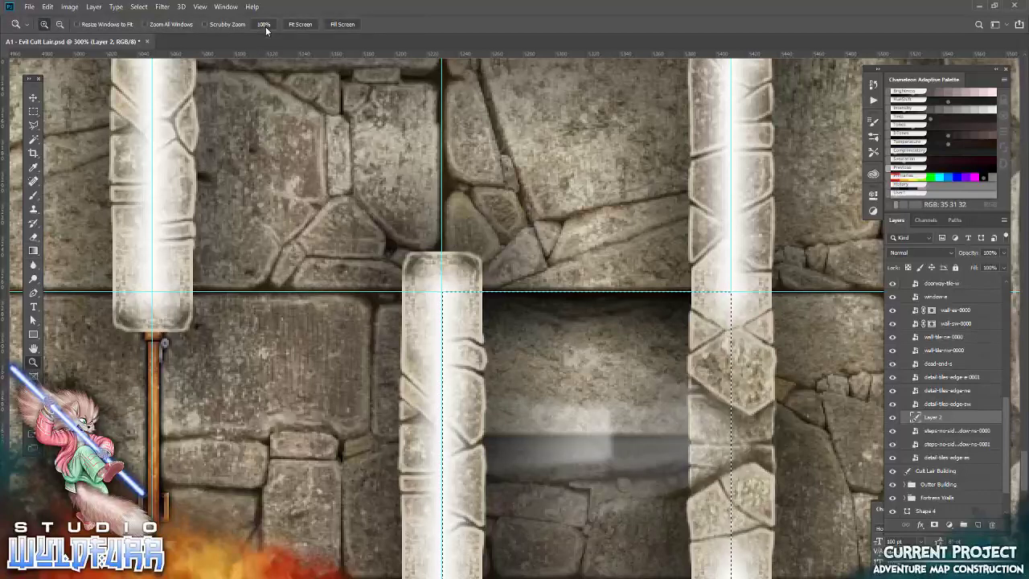
{"action": "left_click", "coordinate": [265, 25]}
{"action": "key", "text": "ctrl+d"}
{"action": "key", "text": "ctrl+;"}
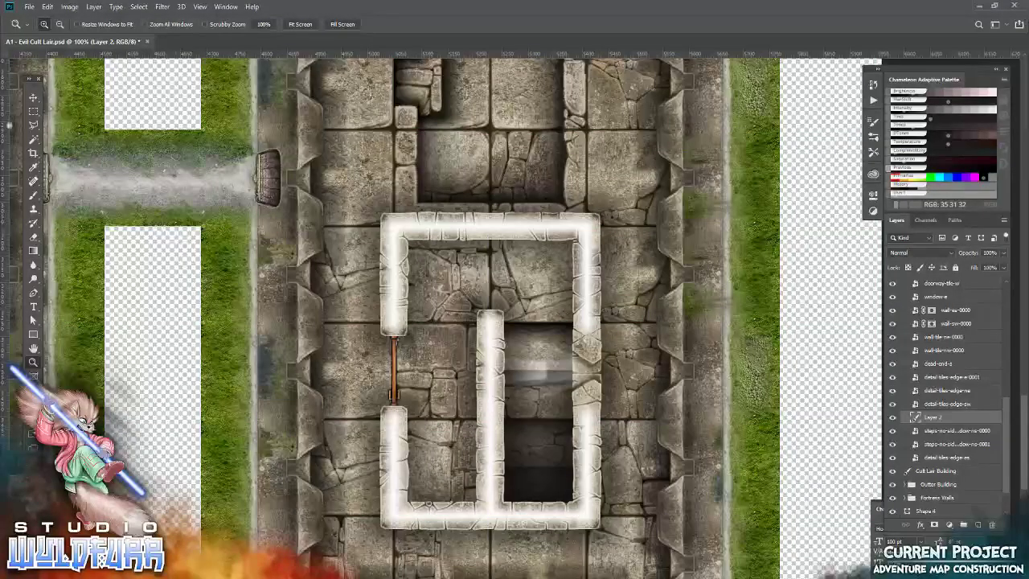
{"action": "key", "text": "v"}
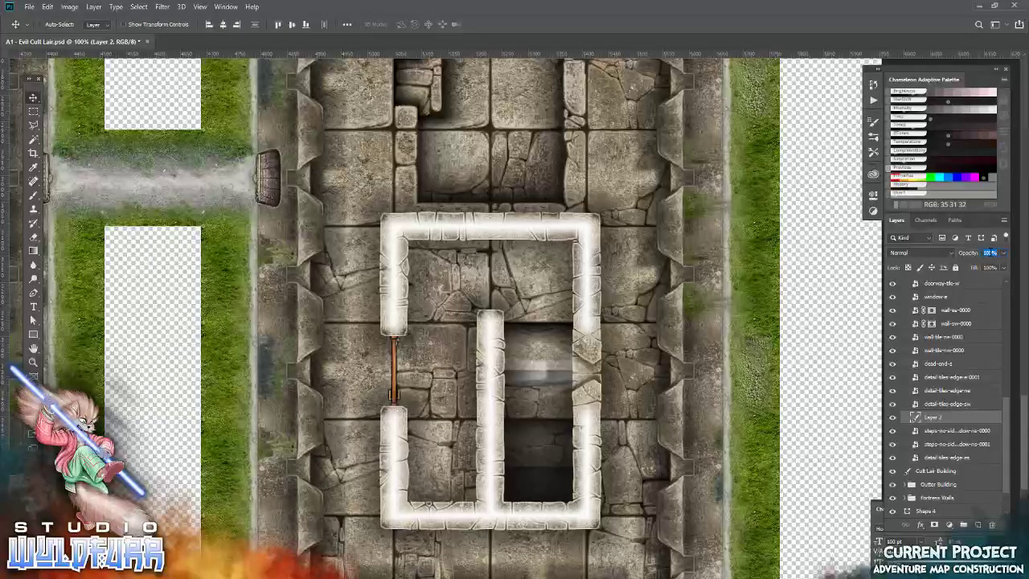
{"action": "key", "text": "shift+Down"}
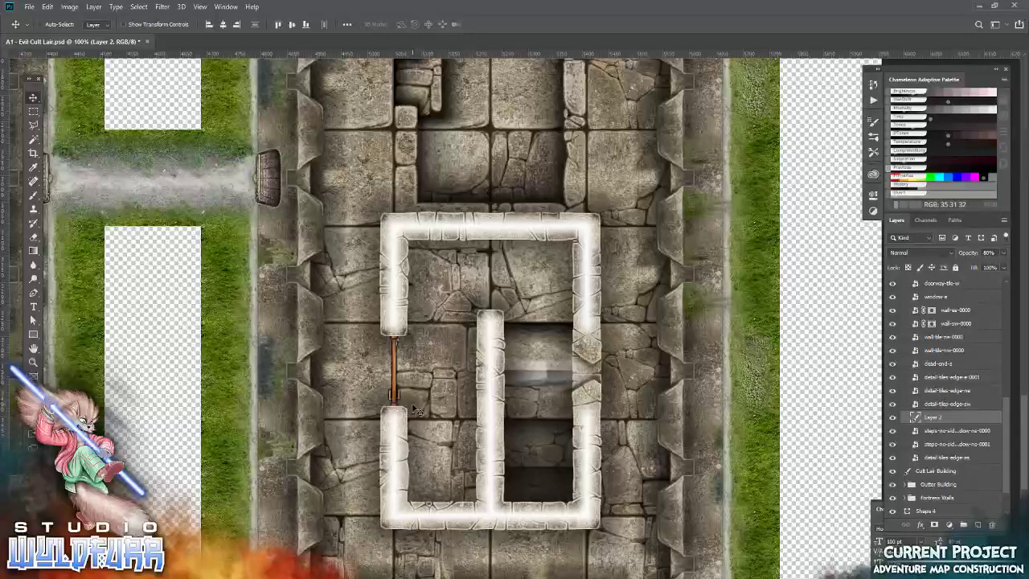
Save the cult lair map document
{"action": "left_click_drag", "start_coordinate": [362, 400], "coordinate": [534, 514]}
{"action": "left_click_drag", "start_coordinate": [601, 300], "coordinate": [681, 354]}
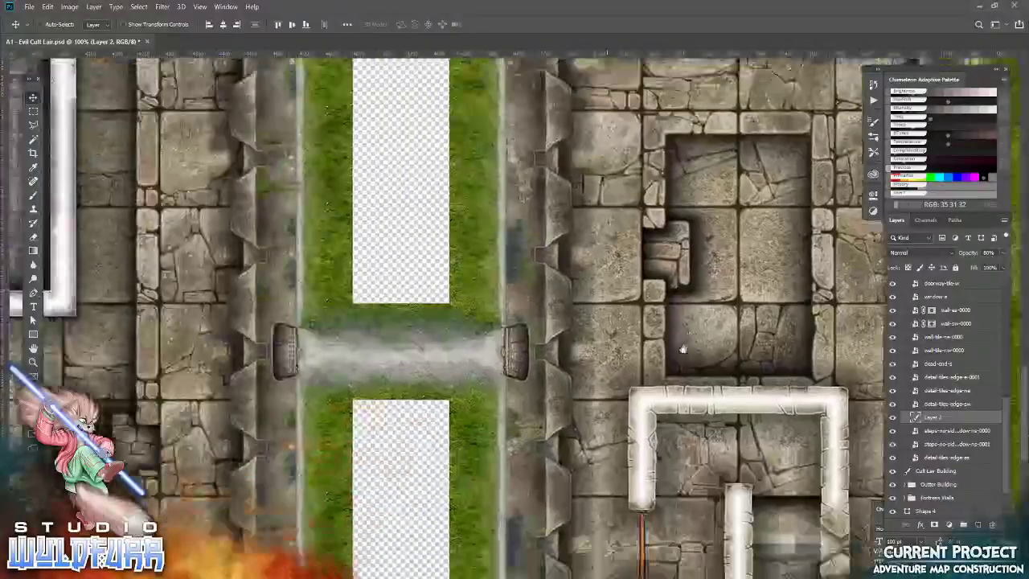
{"action": "left_click_drag", "start_coordinate": [676, 488], "coordinate": [533, 298]}
{"action": "left_click_drag", "start_coordinate": [662, 420], "coordinate": [673, 469]}
{"action": "left_click_drag", "start_coordinate": [538, 353], "coordinate": [627, 450]}
{"action": "left_click", "coordinate": [33, 7]}
{"action": "left_click", "coordinate": [64, 124]}
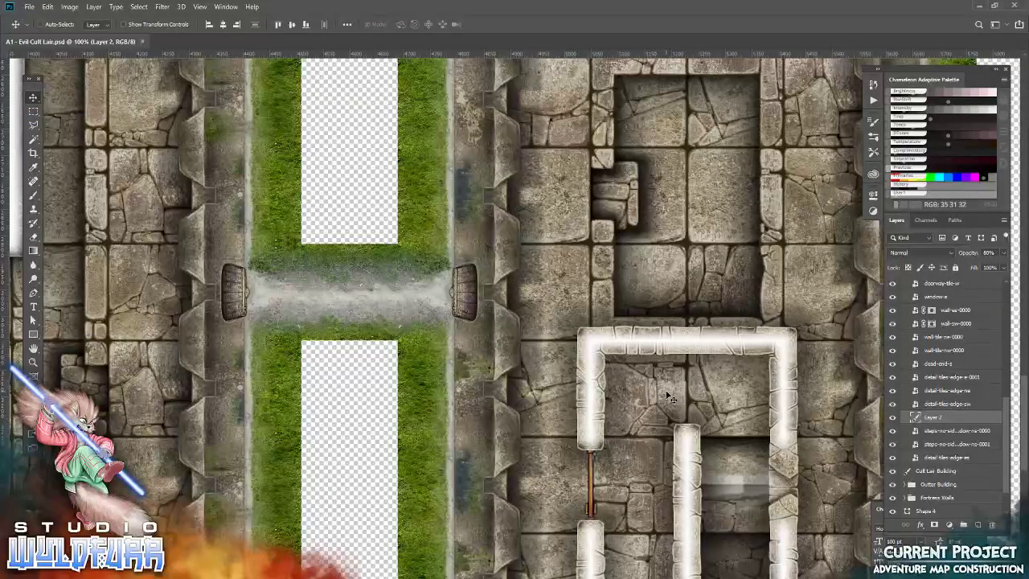
Collapse Group 1 so that its tile layers are folded away in the layer list
{"action": "scroll", "coordinate": [940, 360], "scroll_direction": "up", "scroll_amount": 5}
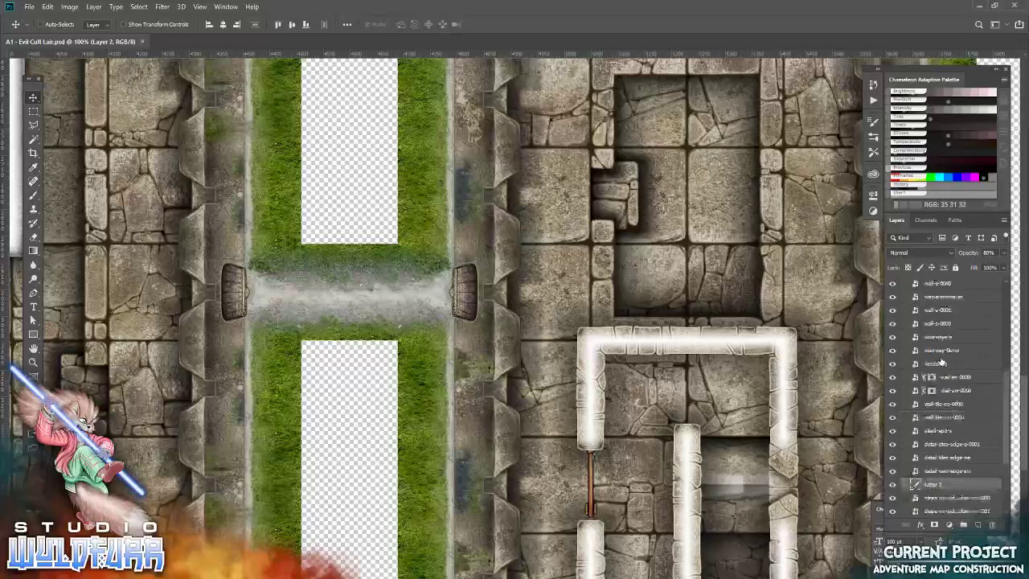
{"action": "scroll", "coordinate": [942, 359], "scroll_direction": "up", "scroll_amount": 3}
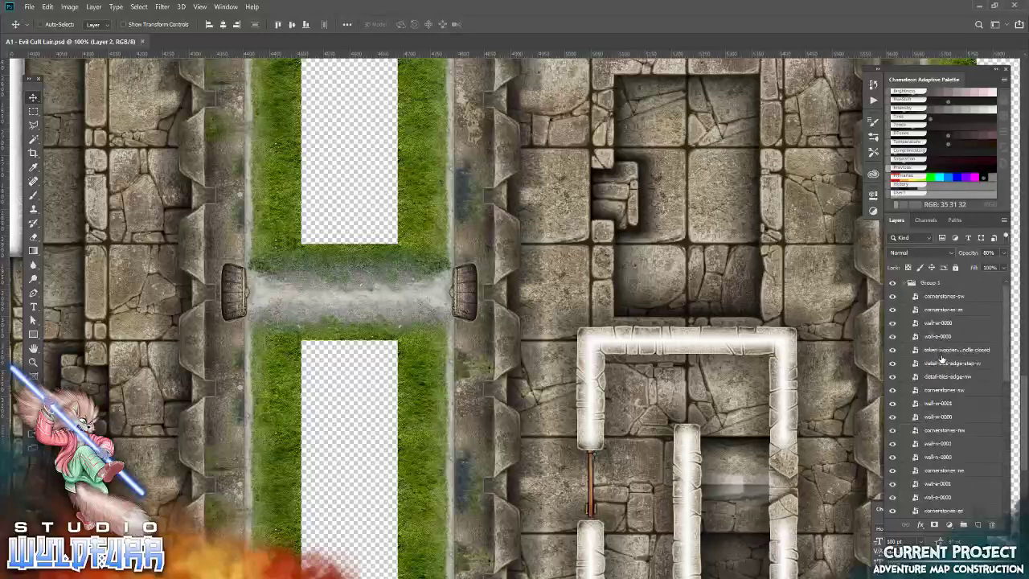
{"action": "left_click", "coordinate": [908, 283]}
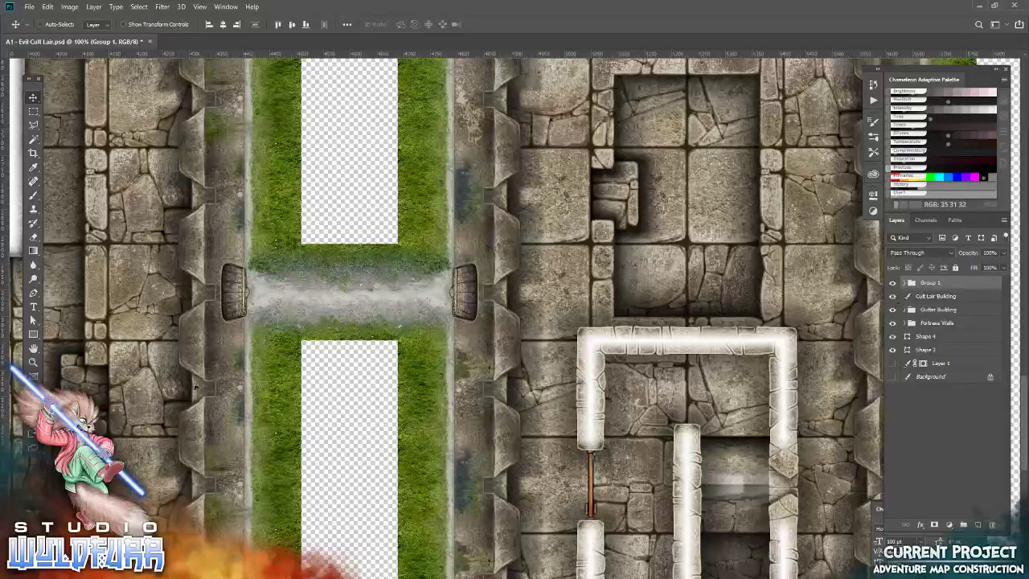
View the whole map and check what each layer and group contains by switching their visibility off and on
{"action": "left_click", "coordinate": [33, 362]}
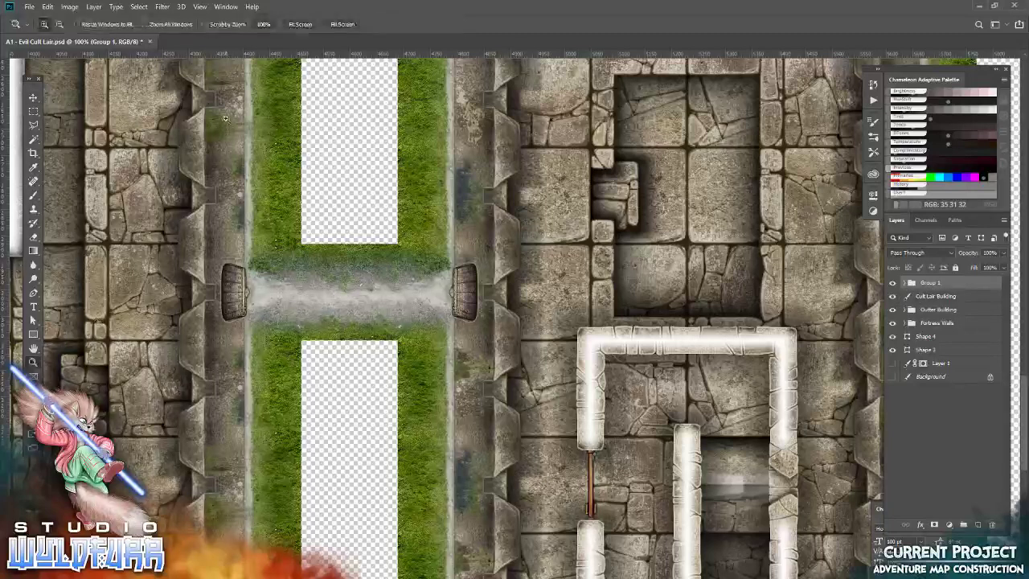
{"action": "left_click", "coordinate": [296, 25]}
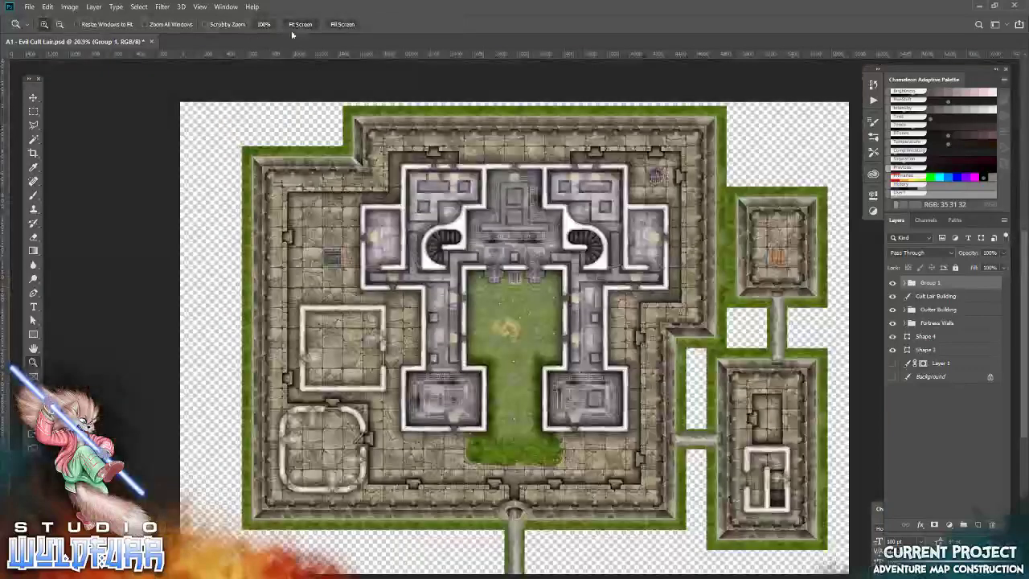
{"action": "left_click", "coordinate": [891, 350]}
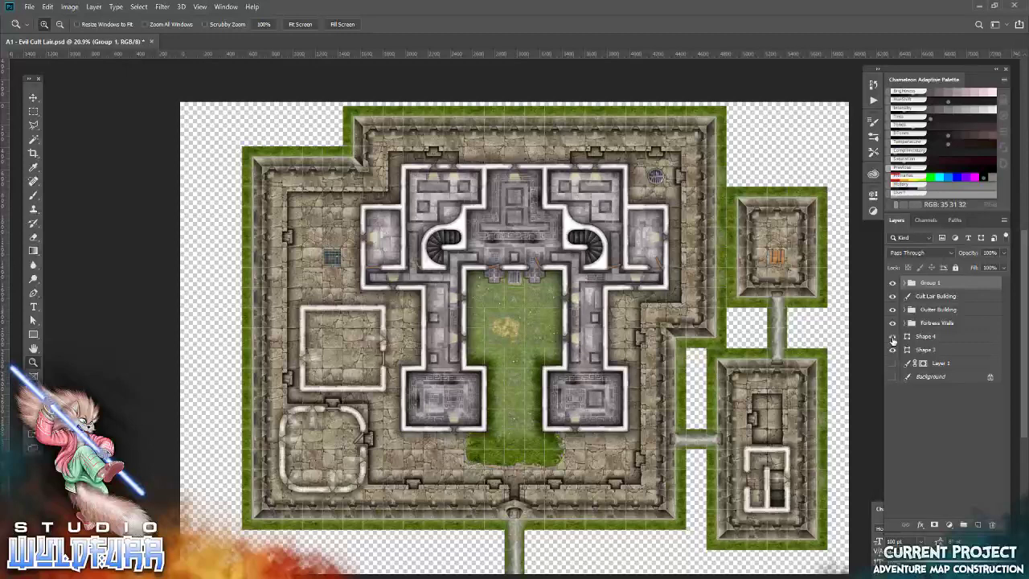
{"action": "left_click", "coordinate": [893, 323]}
{"action": "left_click", "coordinate": [892, 324]}
{"action": "left_click", "coordinate": [893, 323]}
{"action": "left_click", "coordinate": [892, 323]}
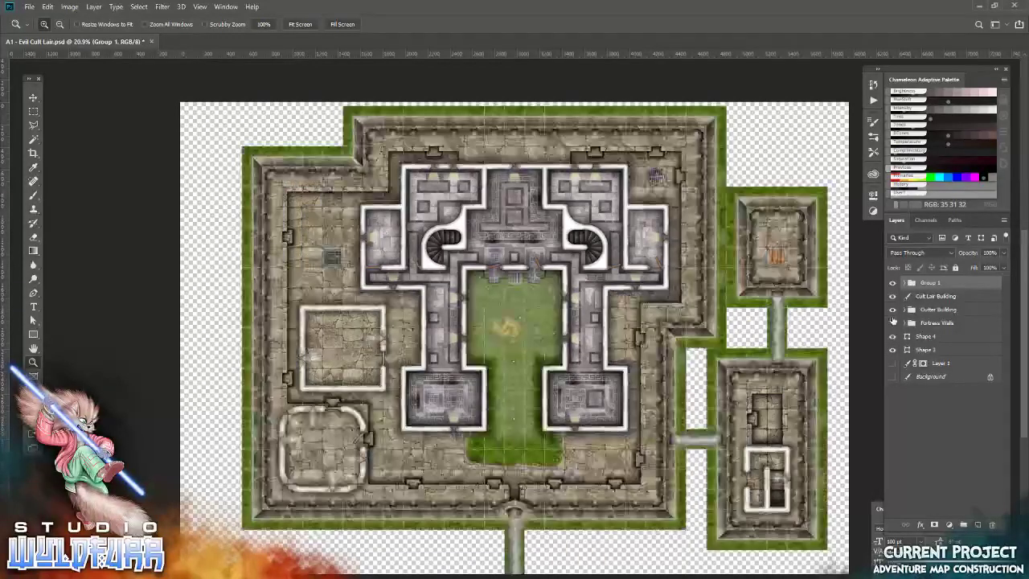
{"action": "left_click", "coordinate": [892, 311]}
{"action": "left_click", "coordinate": [892, 311]}
{"action": "left_click", "coordinate": [892, 311]}
{"action": "left_click", "coordinate": [892, 311]}
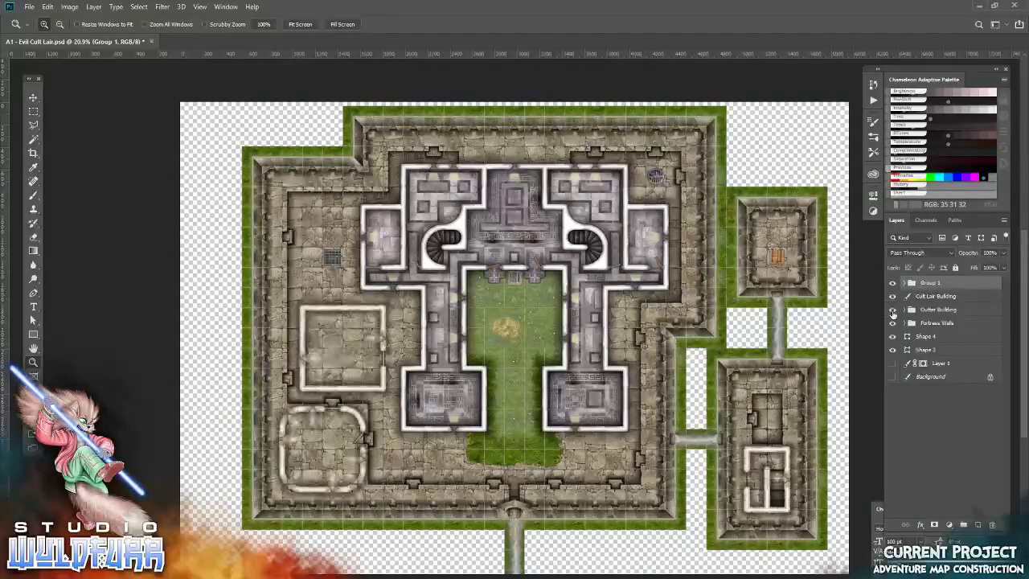
{"action": "left_click", "coordinate": [893, 297]}
{"action": "left_click", "coordinate": [893, 296]}
{"action": "left_click", "coordinate": [893, 297]}
{"action": "left_click", "coordinate": [893, 297]}
{"action": "left_click", "coordinate": [892, 285]}
{"action": "left_click", "coordinate": [892, 285]}
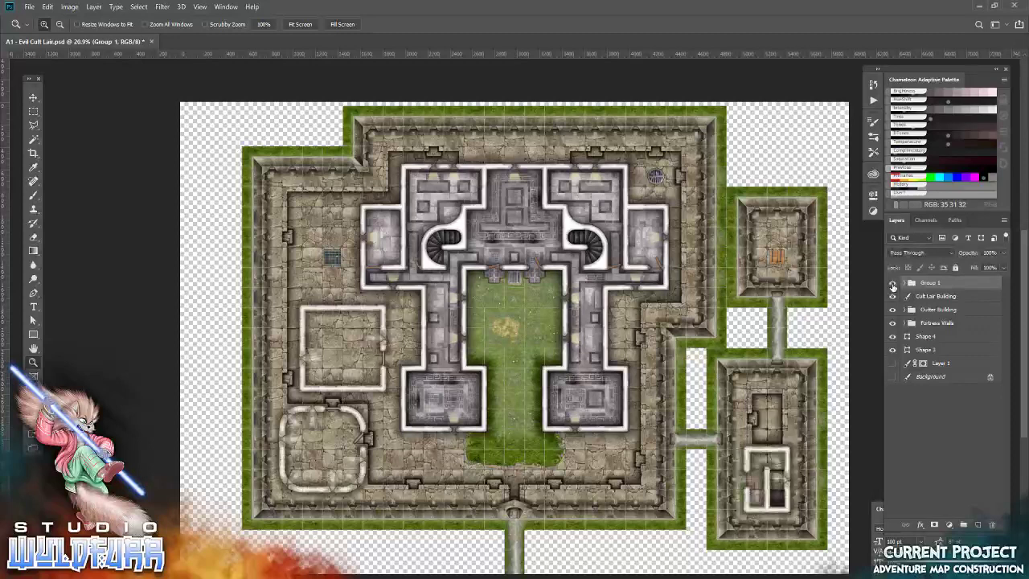
Create a new layer group named Underground Level 1 above Group 1
{"action": "left_click", "coordinate": [963, 524]}
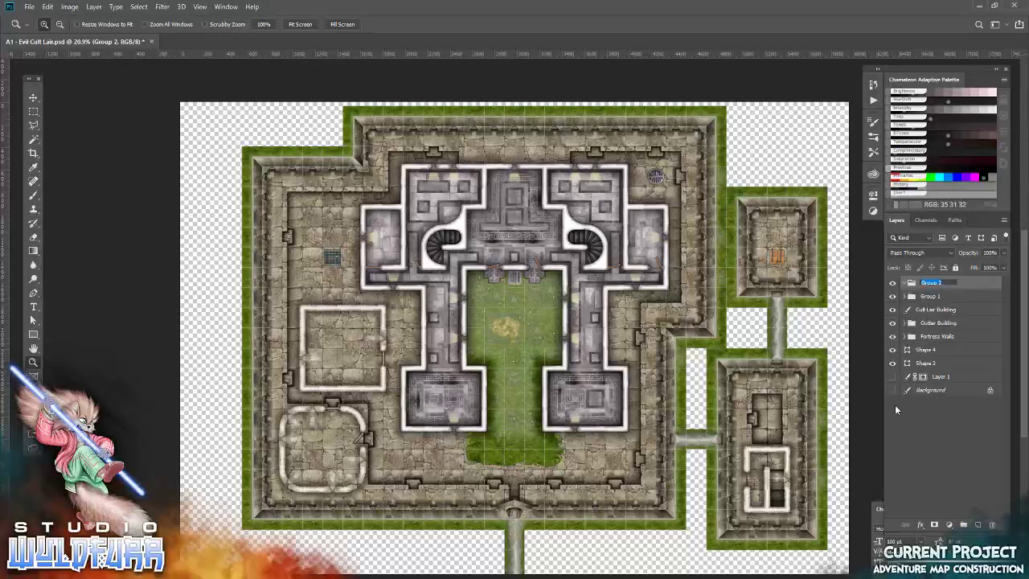
{"action": "type", "text": "Underground Level 1"}
{"action": "key", "text": "Return"}
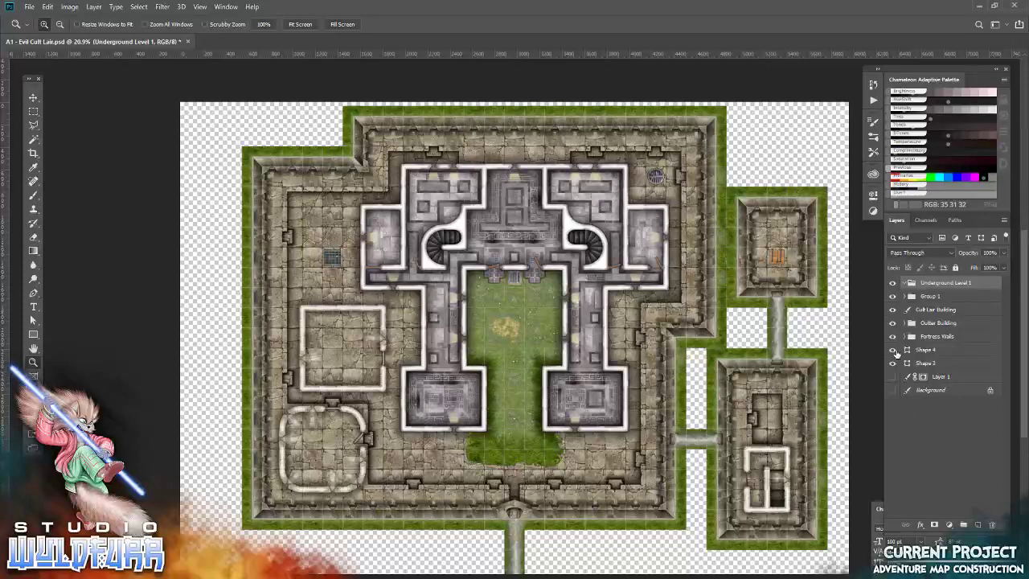
Move the grid layer, Layer 1, to the top of the layer stack above Underground Level 1 and make it visible
{"action": "left_click", "coordinate": [936, 299]}
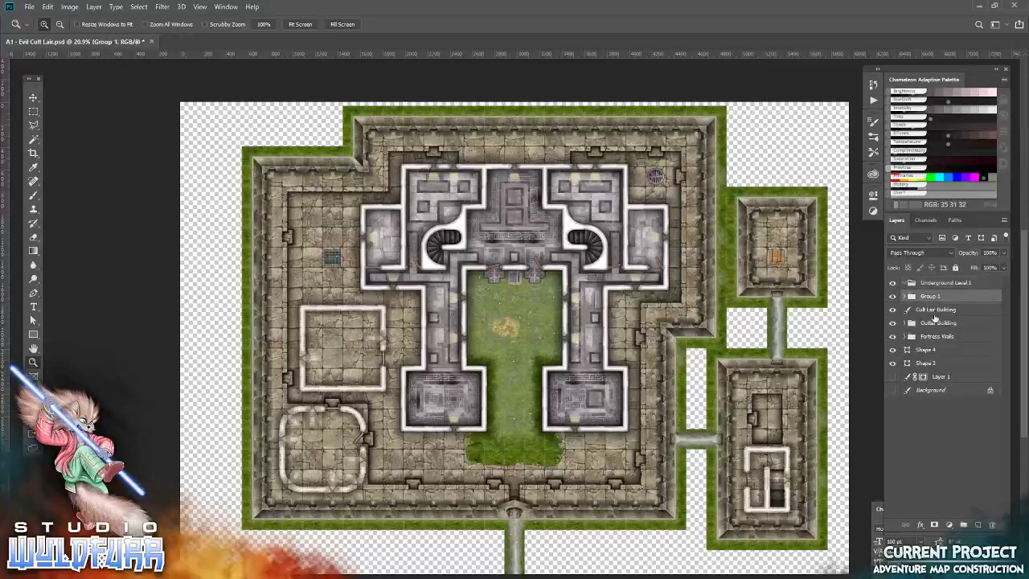
{"action": "left_click", "coordinate": [892, 377]}
{"action": "left_click_drag", "start_coordinate": [942, 382], "coordinate": [958, 281]}
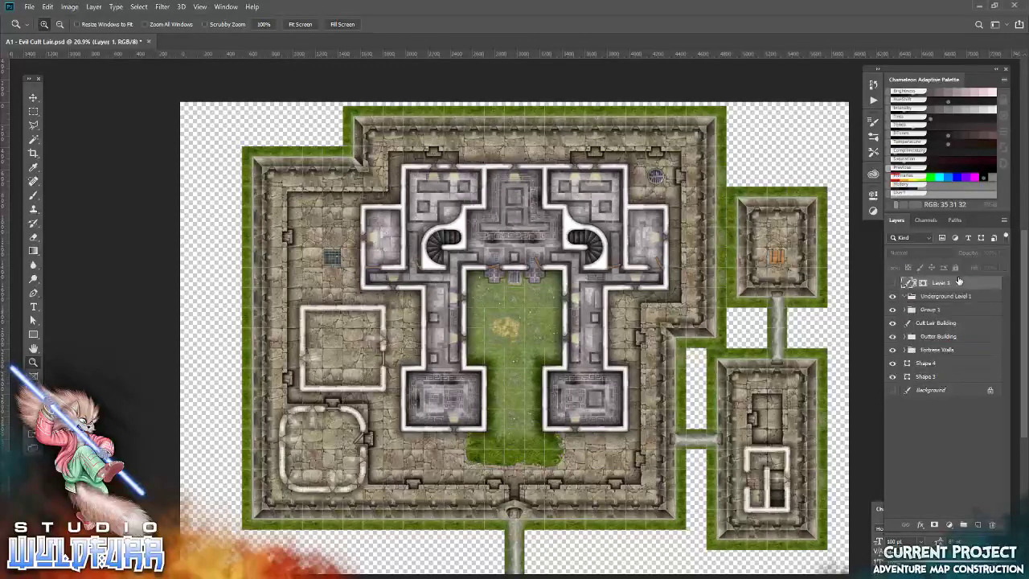
{"action": "left_click_drag", "start_coordinate": [895, 281], "coordinate": [894, 283]}
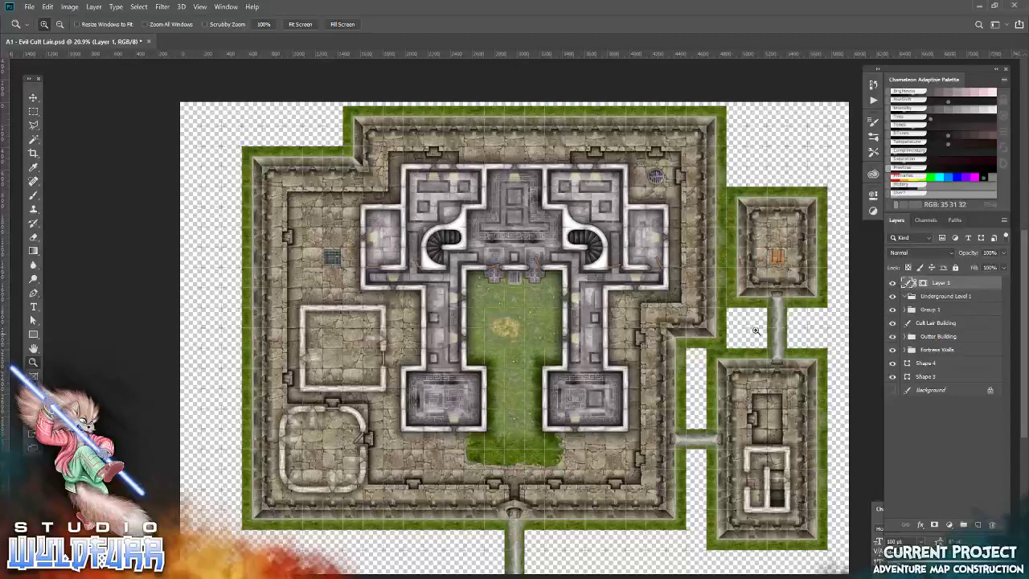
{"action": "right_click", "coordinate": [648, 280]}
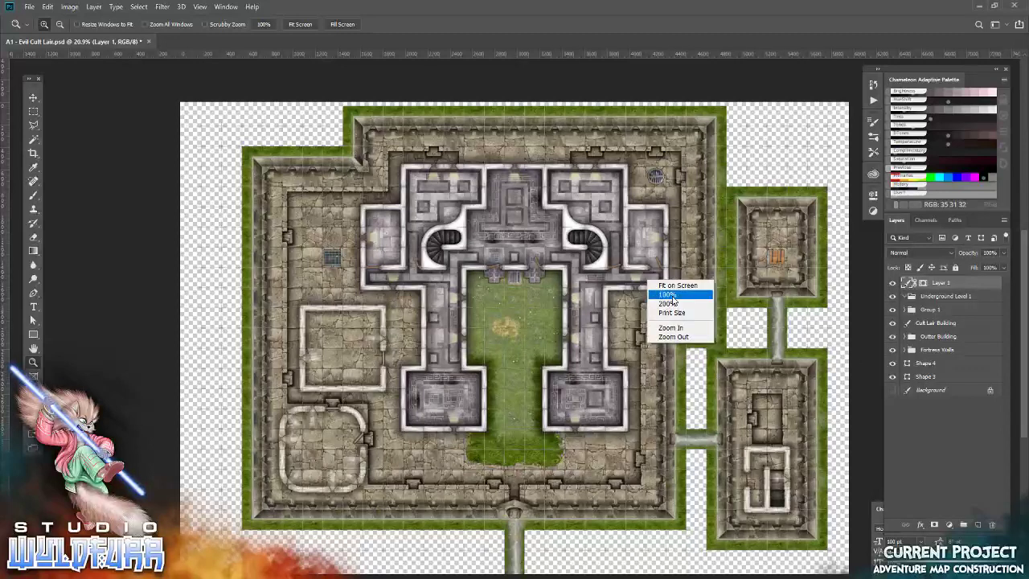
Examine the grid lines over the courtyard, fortress walls and outlying tower at 100% magnification
{"action": "left_click", "coordinate": [672, 295]}
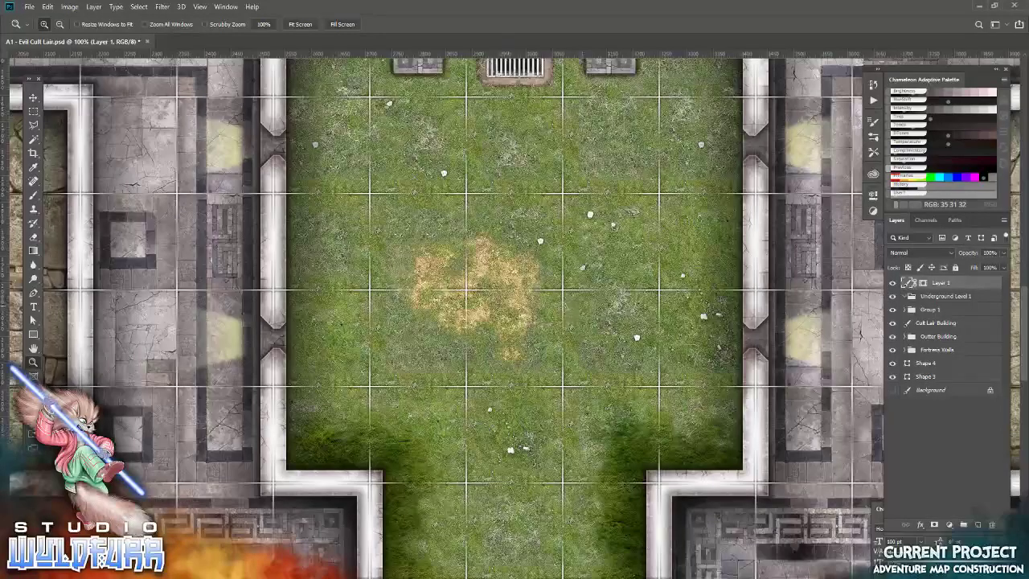
{"action": "left_click", "coordinate": [738, 480]}
{"action": "left_click_drag", "start_coordinate": [679, 432], "coordinate": [421, 265]}
{"action": "left_click_drag", "start_coordinate": [652, 408], "coordinate": [434, 259]}
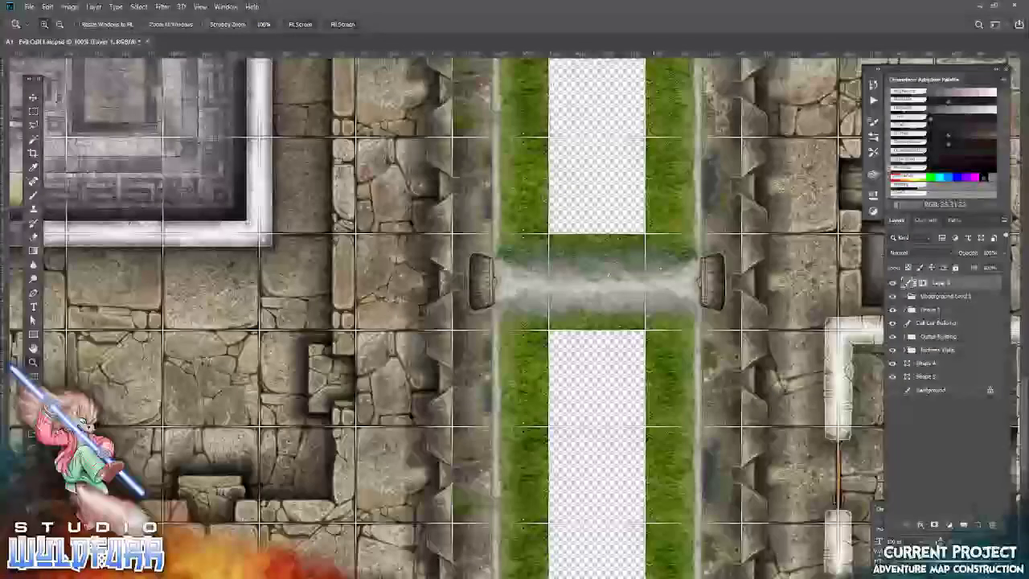
{"action": "left_click_drag", "start_coordinate": [652, 420], "coordinate": [375, 252]}
{"action": "scroll", "coordinate": [374, 251], "scroll_direction": "down", "scroll_amount": 4}
{"action": "scroll", "coordinate": [375, 251], "scroll_direction": "right", "scroll_amount": 6}
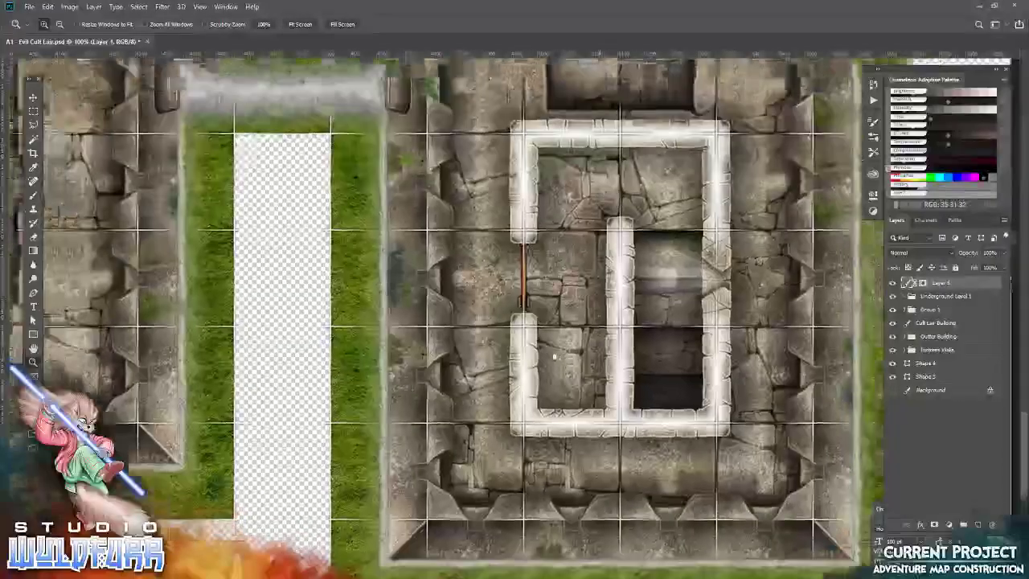
{"action": "scroll", "coordinate": [426, 270], "scroll_direction": "down", "scroll_amount": 3}
{"action": "scroll", "coordinate": [426, 269], "scroll_direction": "right", "scroll_amount": 5}
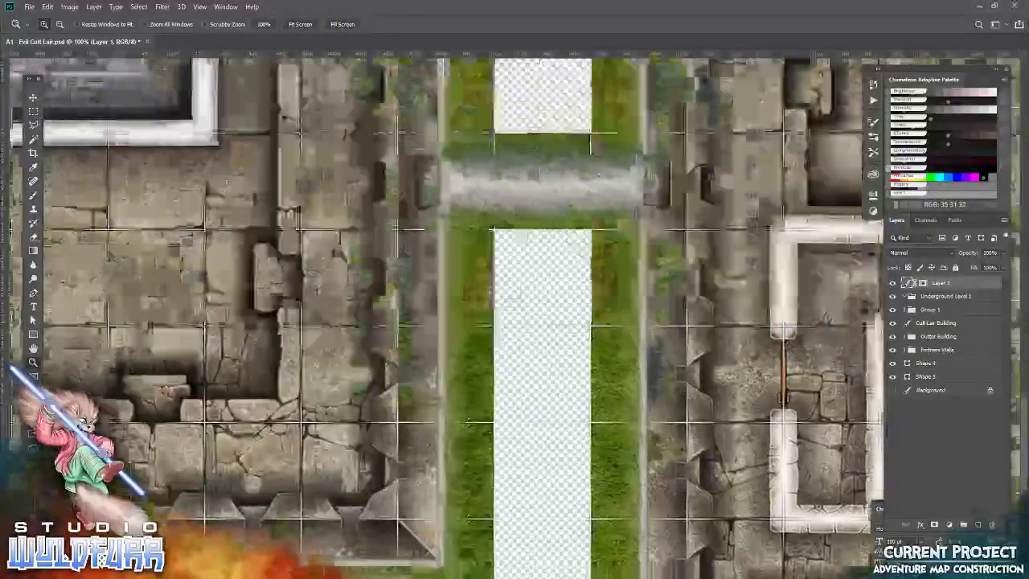
{"action": "left_click_drag", "start_coordinate": [158, 204], "coordinate": [605, 388]}
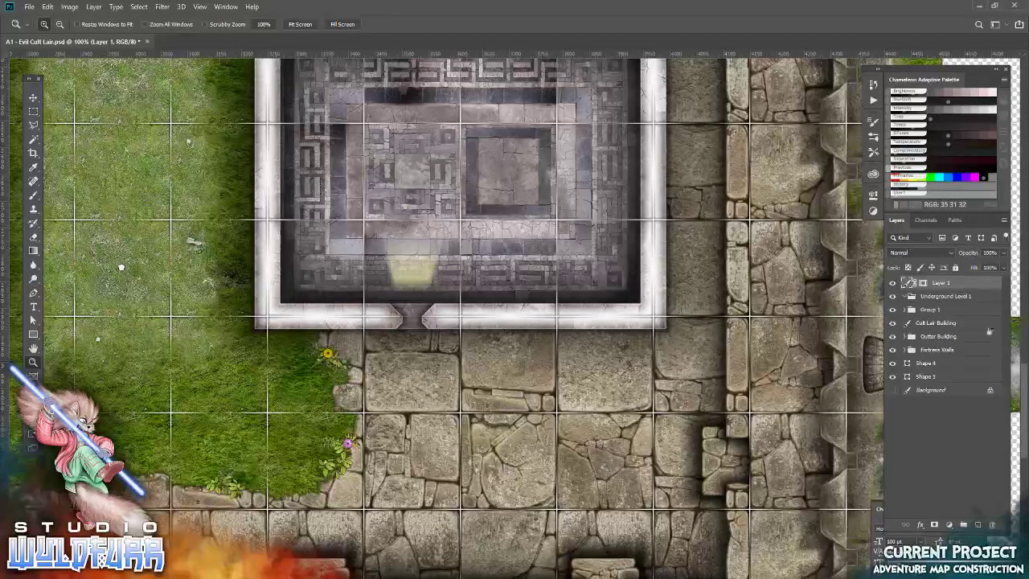
Set the opacity of the grid layer, Layer 1, to 80% and hide the layer
{"action": "left_click", "coordinate": [994, 254]}
{"action": "type", "text": "50"}
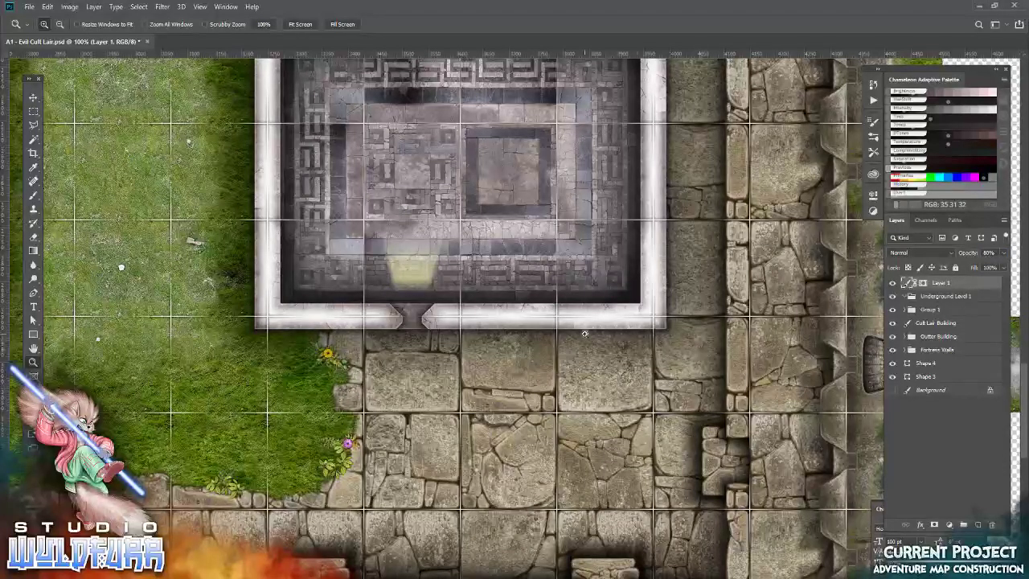
{"action": "left_click", "coordinate": [891, 282]}
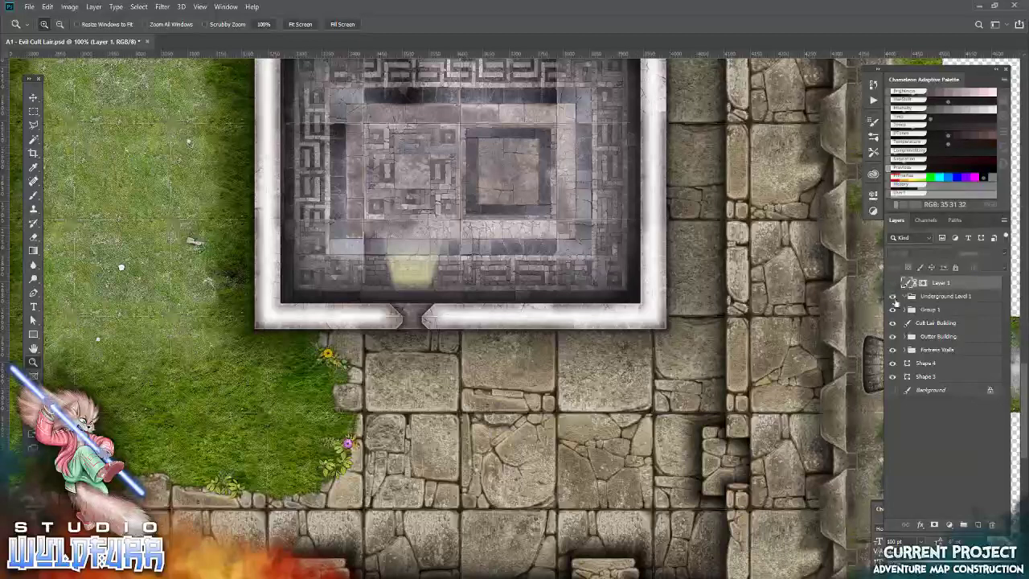
Group all layers from Group 1 down to Shape 3 into a new group named Ground Level
{"action": "left_click", "coordinate": [931, 297]}
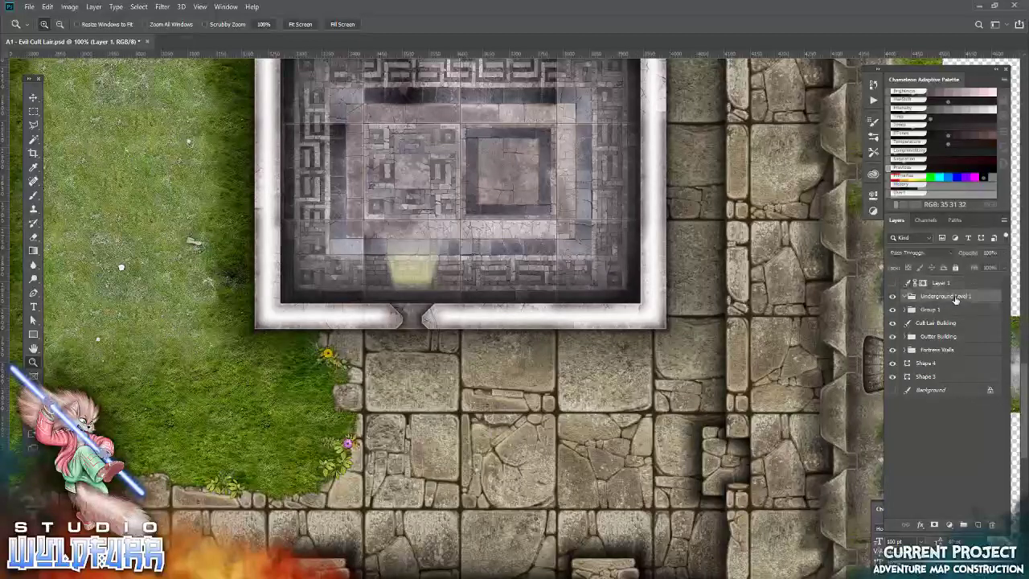
{"action": "left_click", "coordinate": [916, 310]}
{"action": "left_click", "coordinate": [933, 377], "text": "shift"}
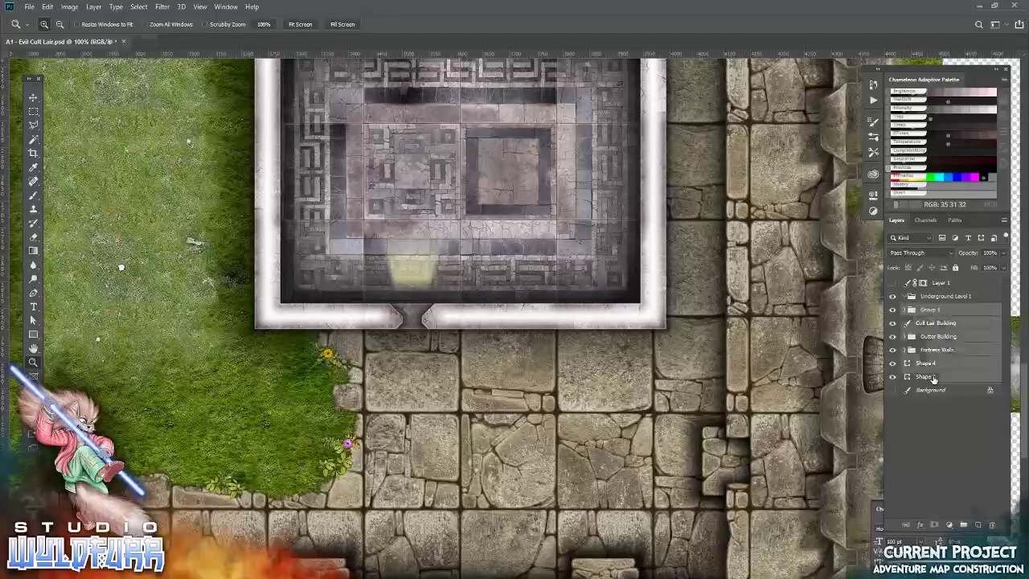
{"action": "left_click", "coordinate": [963, 524]}
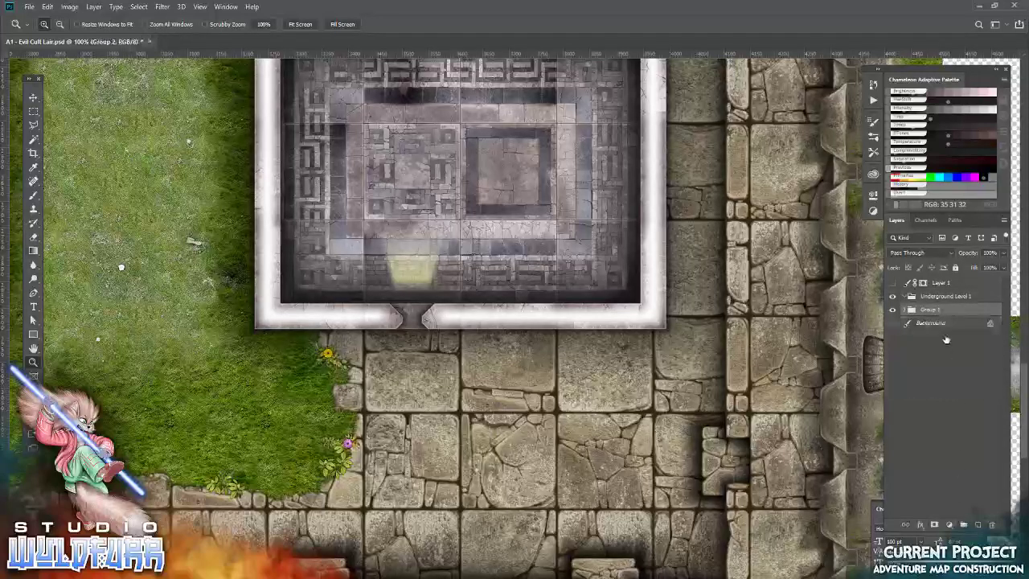
{"action": "double_click", "coordinate": [929, 311]}
{"action": "type", "text": "Ground Level"}
{"action": "key", "text": "Return"}
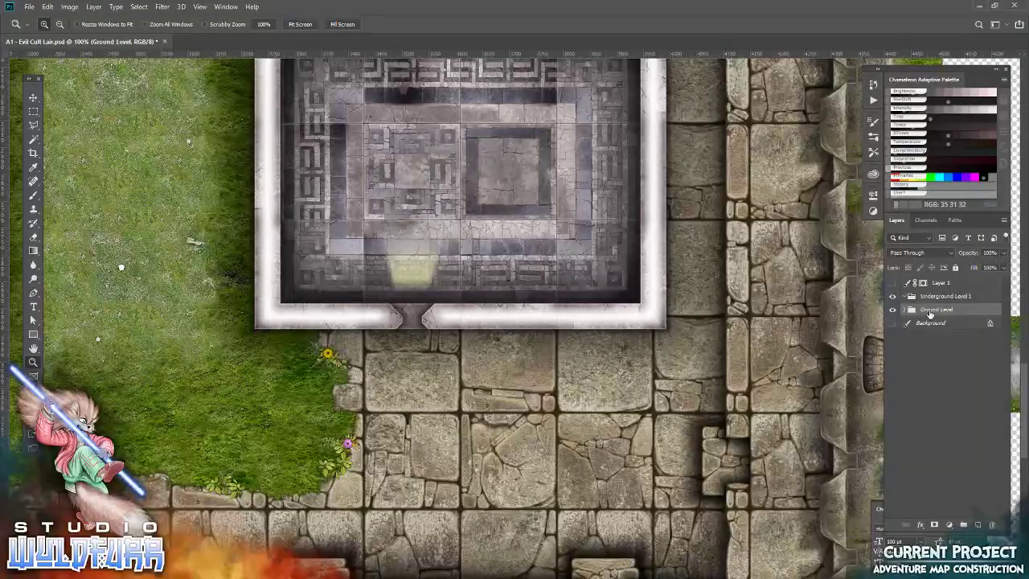
Show the guides over the stair room in the southeast tower
{"action": "left_click_drag", "start_coordinate": [616, 227], "coordinate": [265, 185]}
{"action": "scroll", "coordinate": [647, 299], "scroll_direction": "right", "scroll_amount": 3}
{"action": "scroll", "coordinate": [602, 291], "scroll_direction": "down", "scroll_amount": 4}
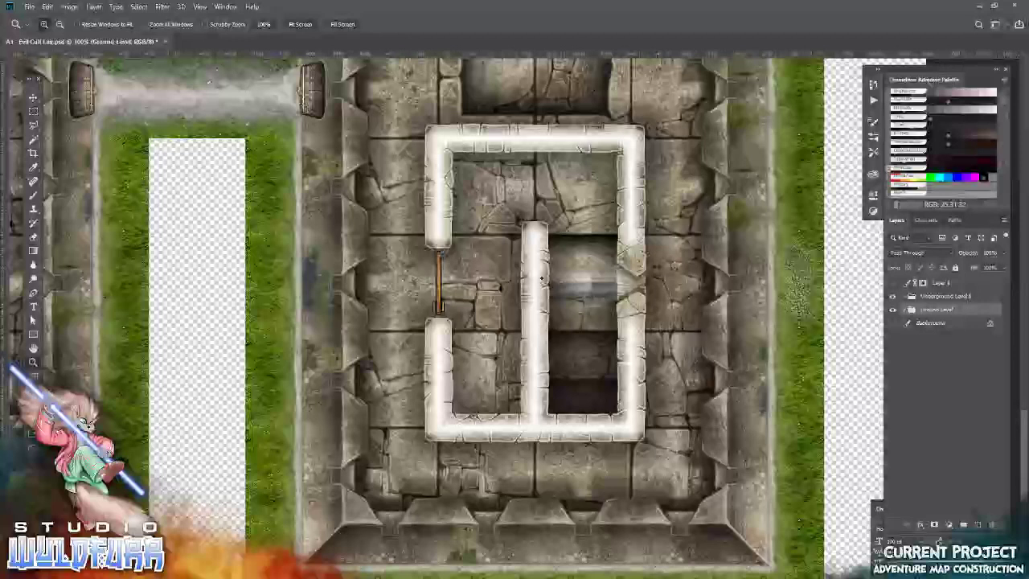
{"action": "key", "text": "ctrl+h"}
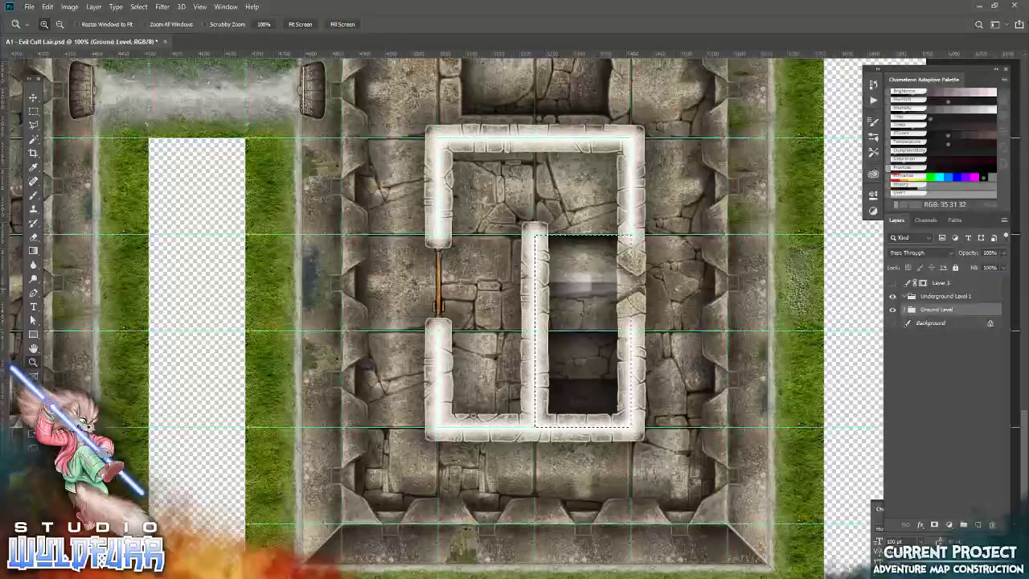
Place the tile steps-no-side-shadow-ns-0000 from the Stairways folder on the lower grid square of the tower's stairway
{"action": "left_click", "coordinate": [910, 299]}
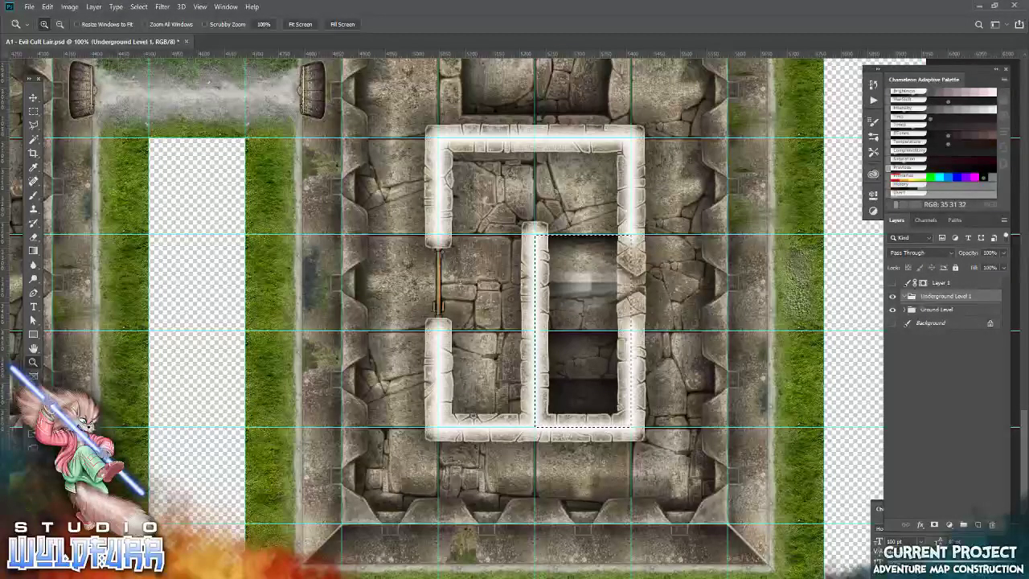
{"action": "key", "text": "alt+Tab"}
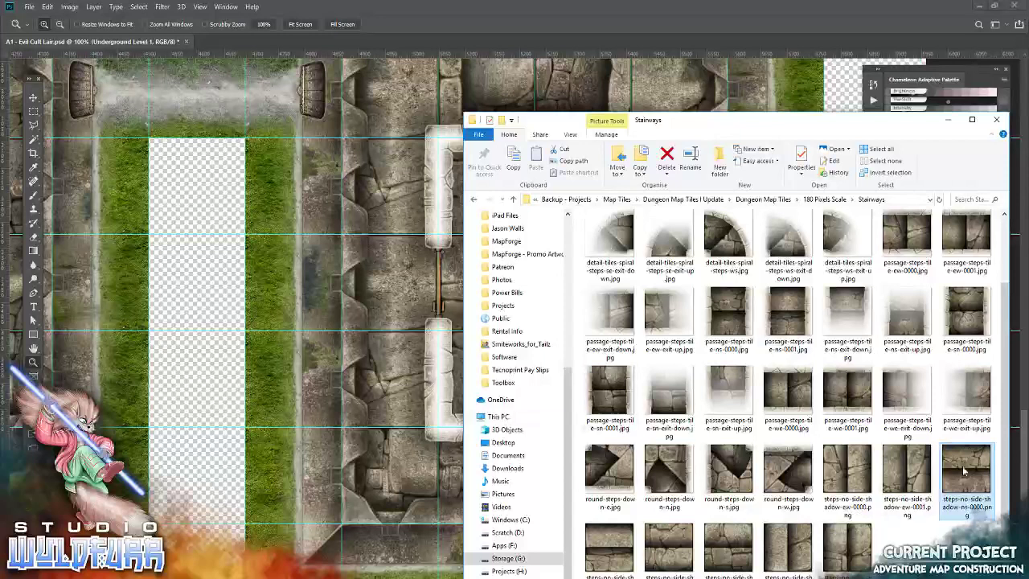
{"action": "left_click_drag", "start_coordinate": [963, 475], "coordinate": [394, 362]}
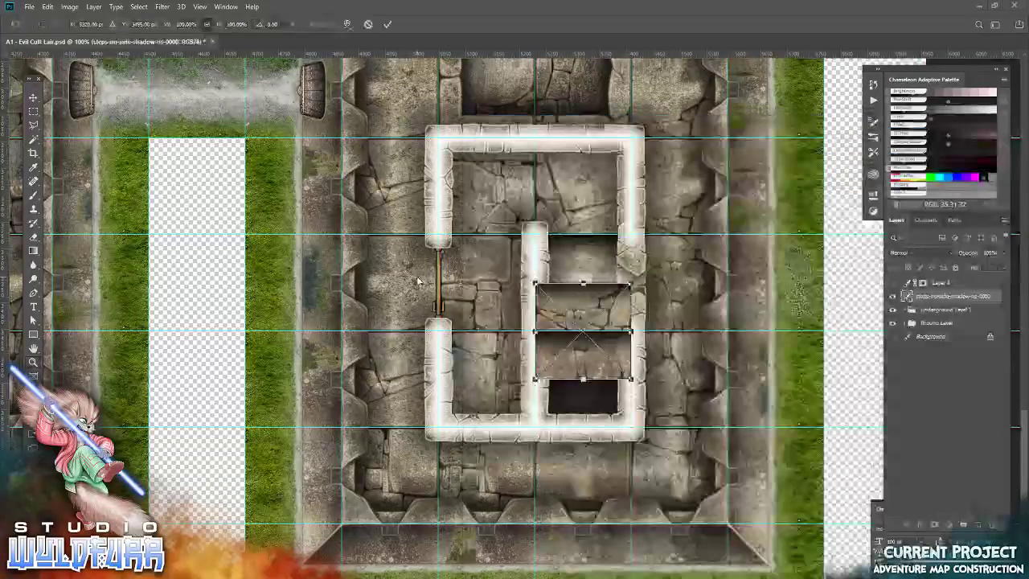
{"action": "key", "text": "Return"}
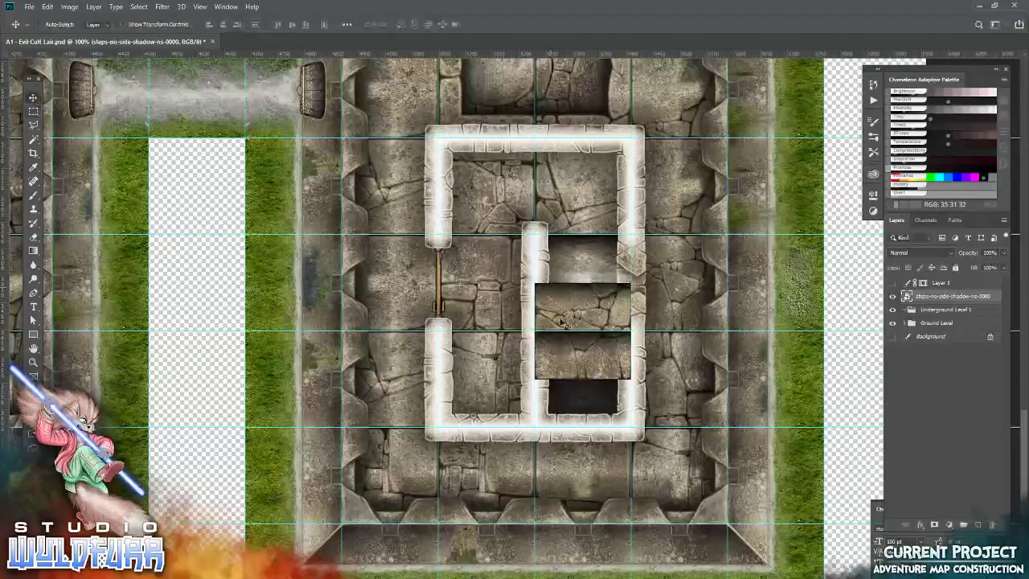
{"action": "left_click_drag", "start_coordinate": [577, 368], "coordinate": [681, 308]}
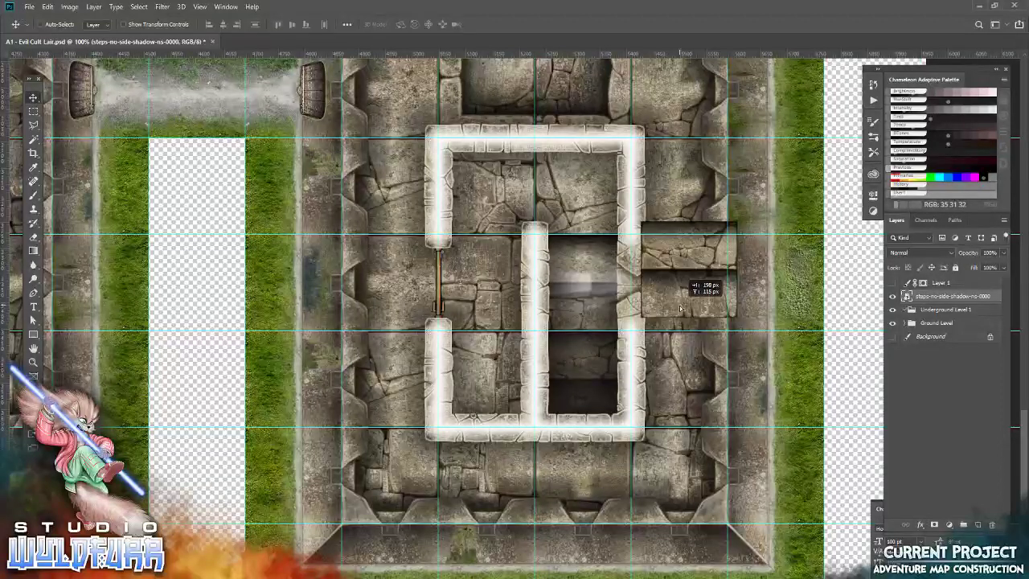
{"action": "left_click_drag", "start_coordinate": [681, 308], "coordinate": [574, 418]}
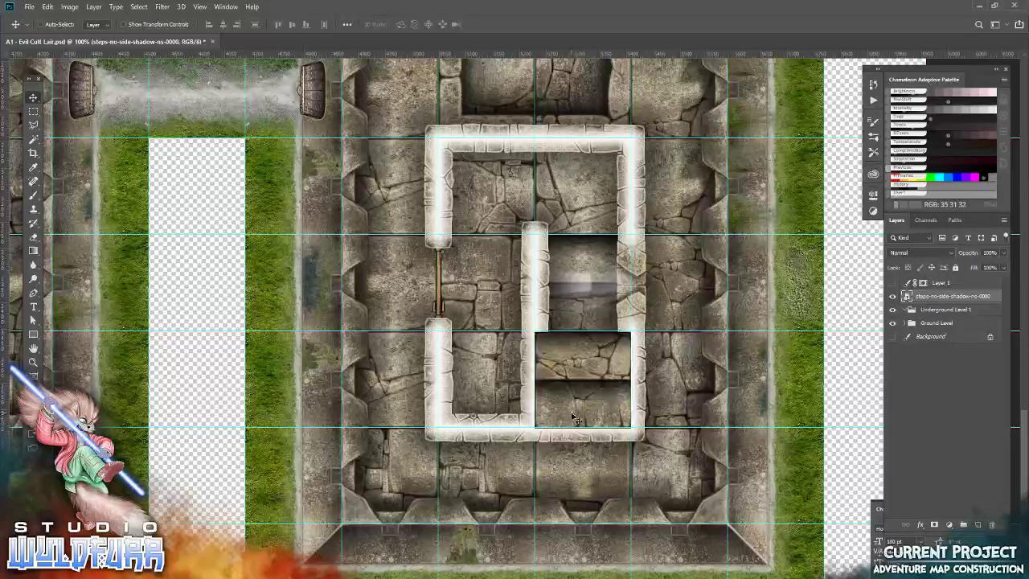
Place the tile steps-no-side-shadow-ns-0001 from the Stairways folder on the upper grid square of the stairway
{"action": "key", "text": "alt+Tab"}
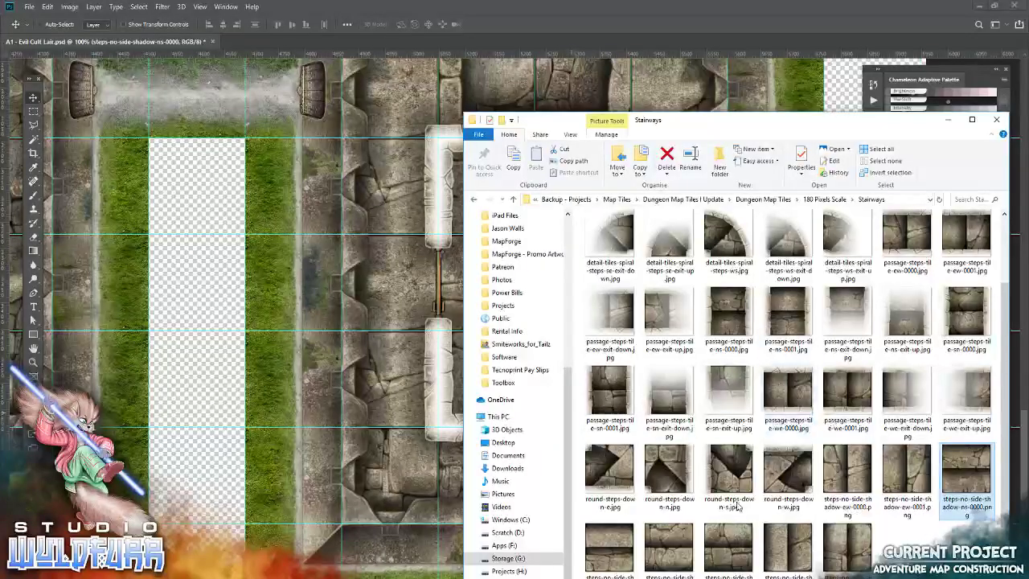
{"action": "left_click_drag", "start_coordinate": [609, 551], "coordinate": [450, 337]}
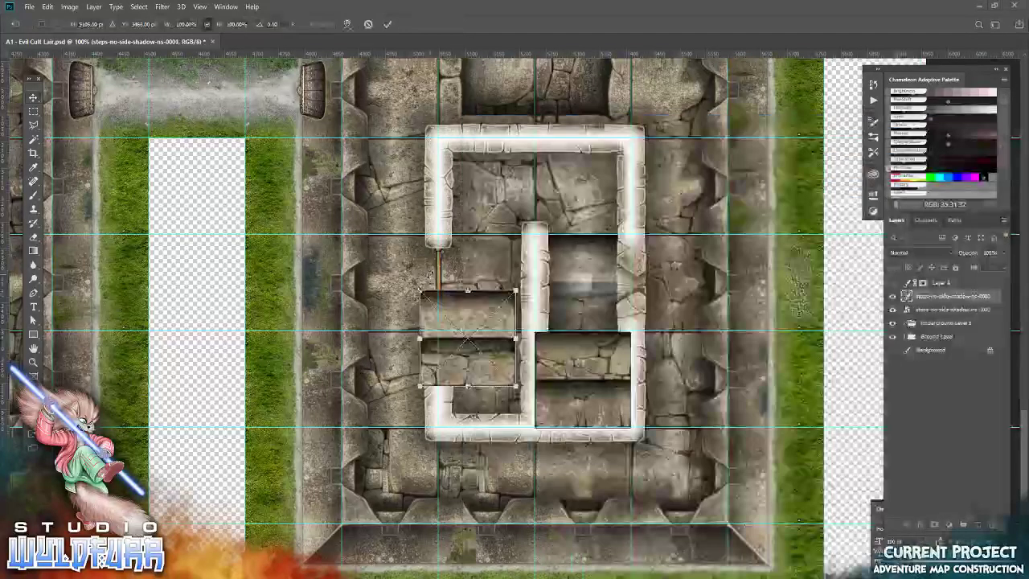
{"action": "left_click", "coordinate": [387, 24]}
{"action": "left_click_drag", "start_coordinate": [448, 371], "coordinate": [560, 311]}
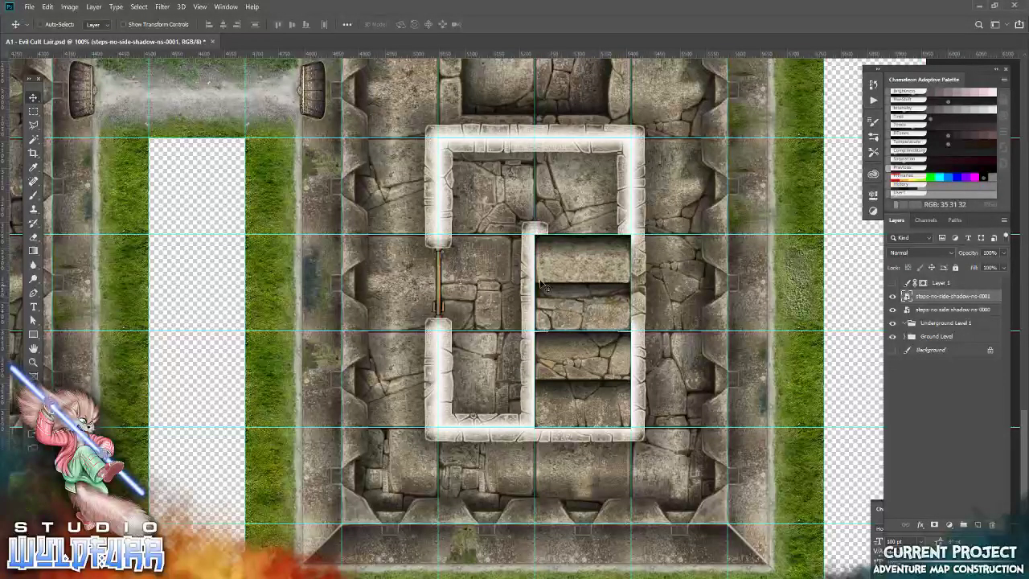
Nudge the lower step tile, steps-no-side-shadow-ns-0000, slightly up against the tile above it, working at 200% magnification
{"action": "left_click", "coordinate": [34, 362]}
{"action": "right_click", "coordinate": [595, 331]}
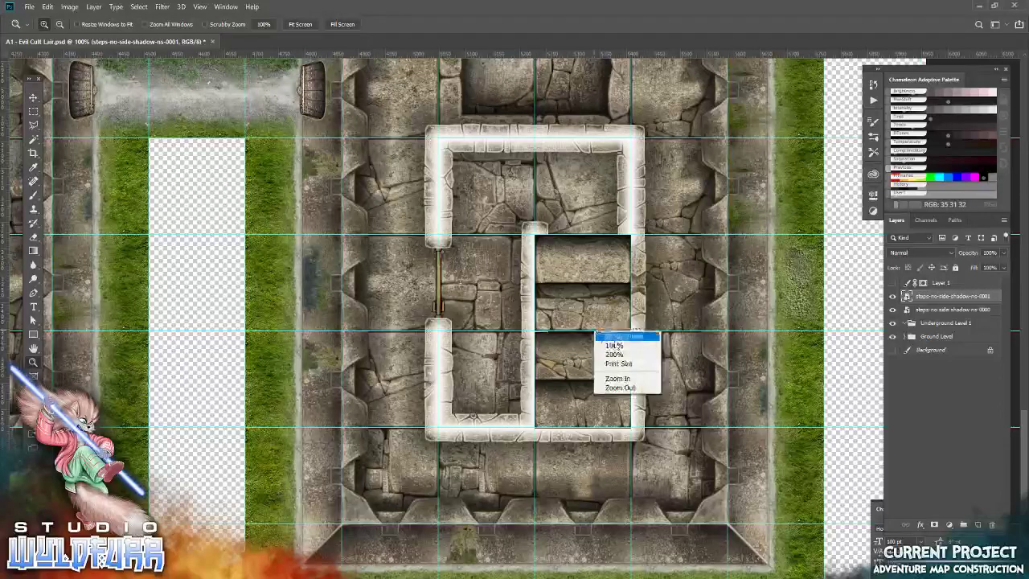
{"action": "left_click", "coordinate": [614, 356]}
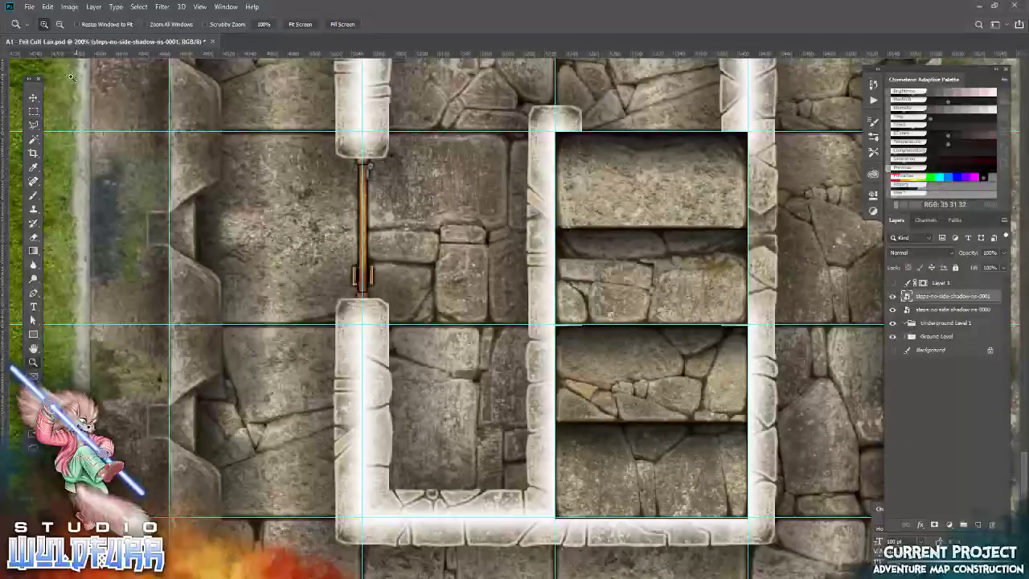
{"action": "left_click", "coordinate": [33, 97]}
{"action": "right_click", "coordinate": [604, 372]}
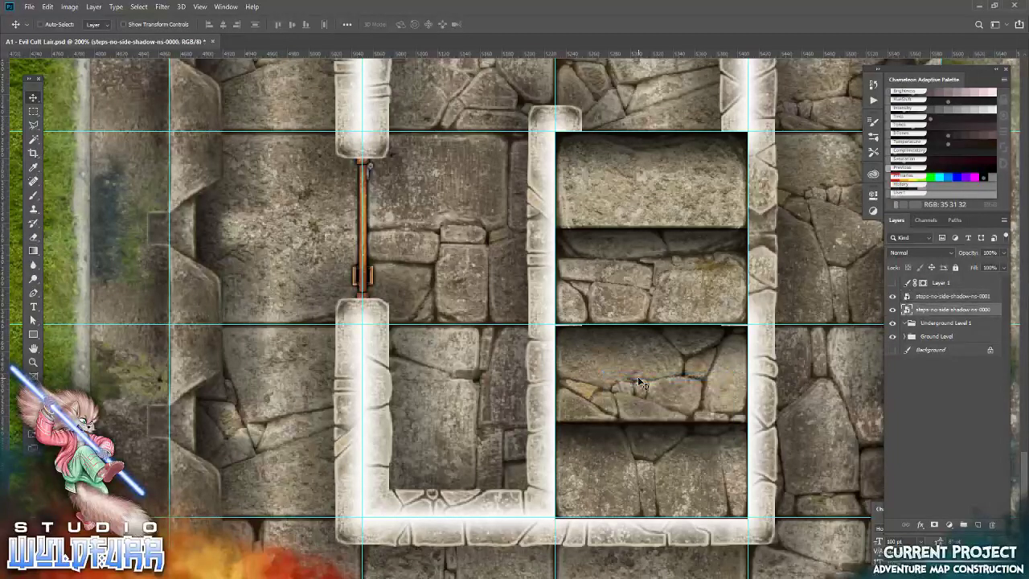
{"action": "key", "text": "Up"}
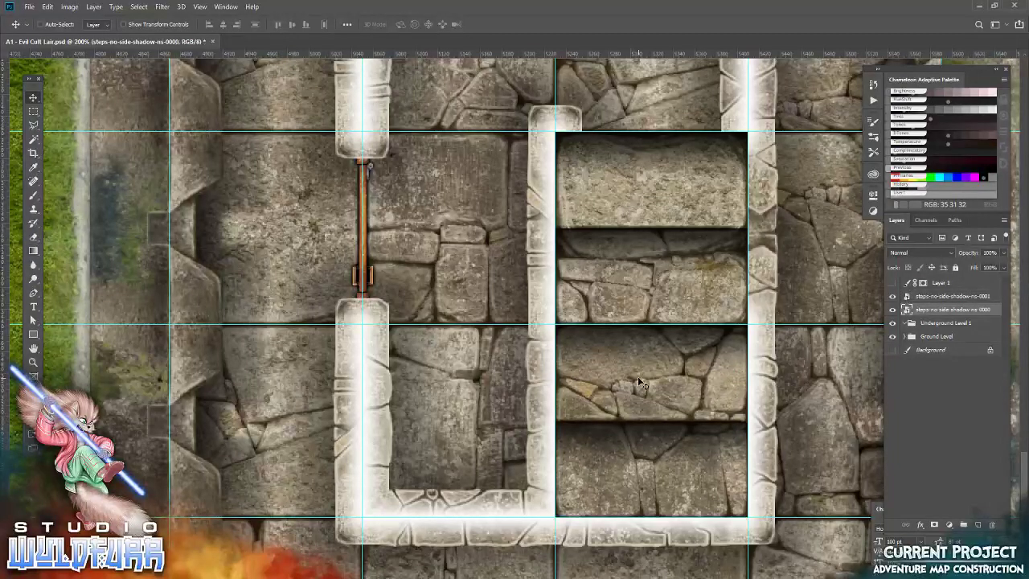
Place the tile passageway-ns-0000 from the Wall Overlays folder of 180 Pixels Scale onto the map beside the stairway
{"action": "key", "text": "alt+Tab"}
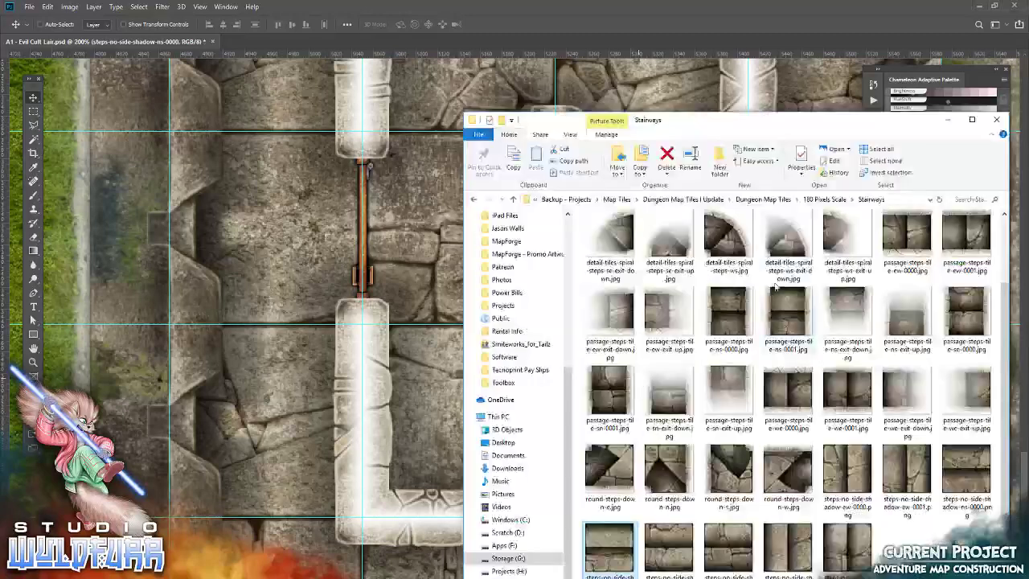
{"action": "left_click", "coordinate": [840, 200]}
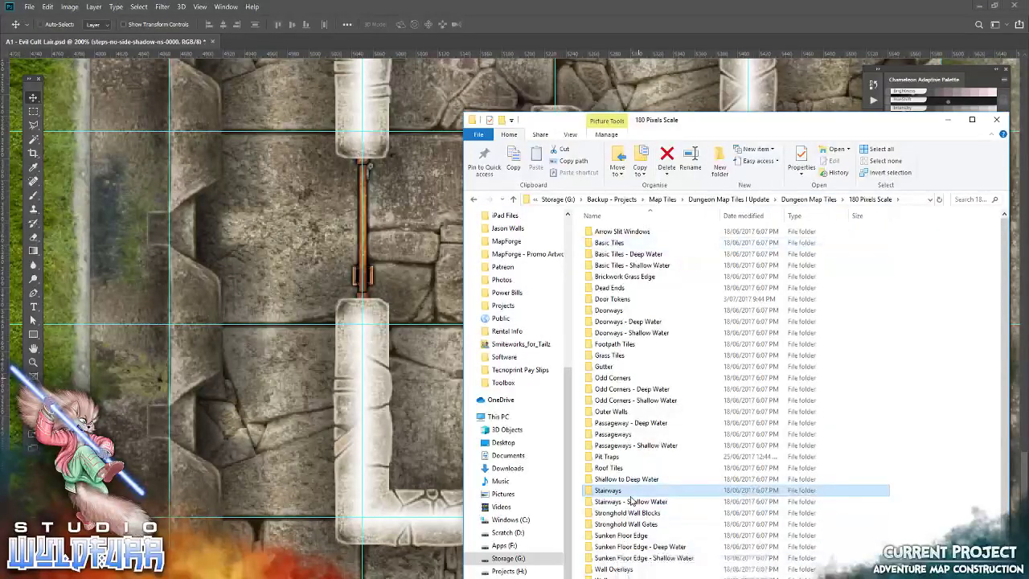
{"action": "scroll", "coordinate": [616, 563], "scroll_direction": "down", "scroll_amount": 1}
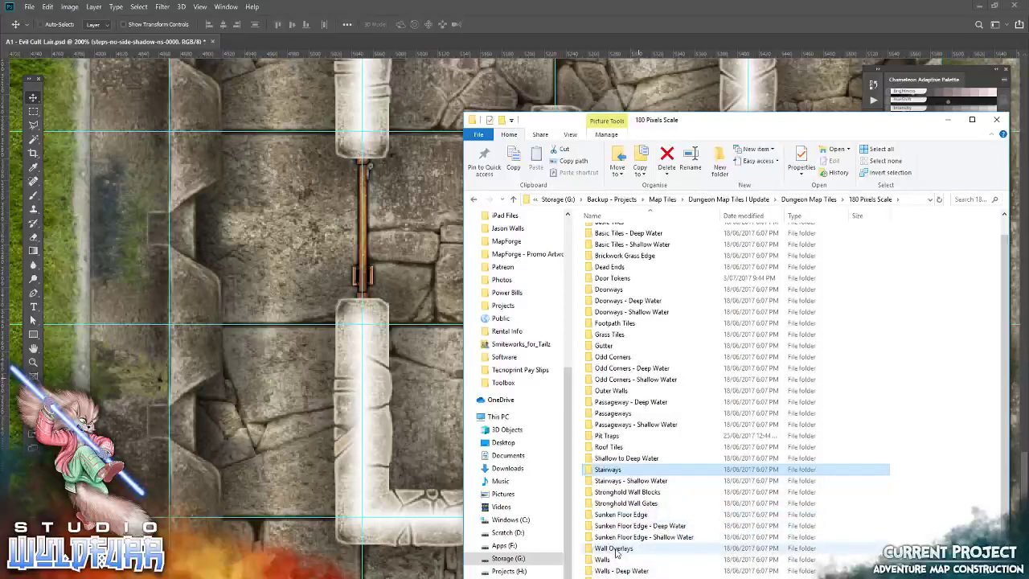
{"action": "double_click", "coordinate": [614, 548]}
{"action": "left_click_drag", "start_coordinate": [853, 322], "coordinate": [515, 338]}
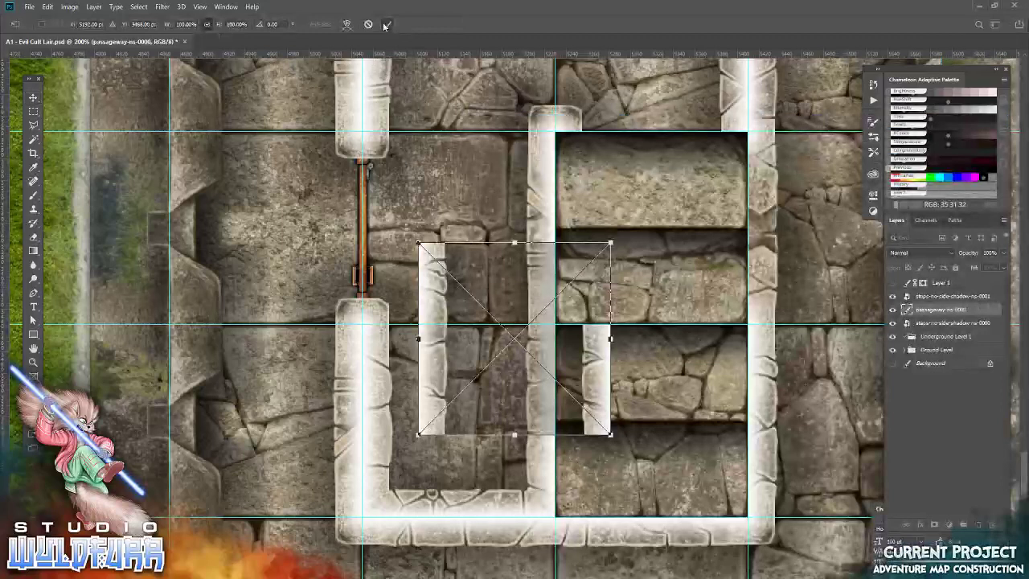
{"action": "left_click", "coordinate": [385, 25]}
Align the passageway-ns-0000 overlay to the top and left edges of the upper stairway square using a small rectangular selection
{"action": "left_click", "coordinate": [33, 110]}
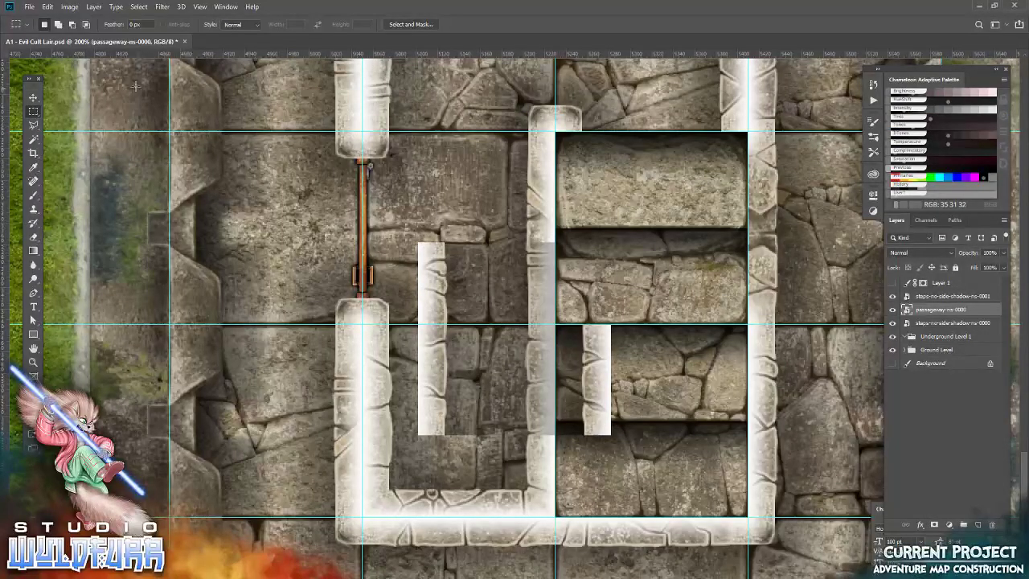
{"action": "left_click", "coordinate": [33, 97]}
{"action": "left_click", "coordinate": [208, 24]}
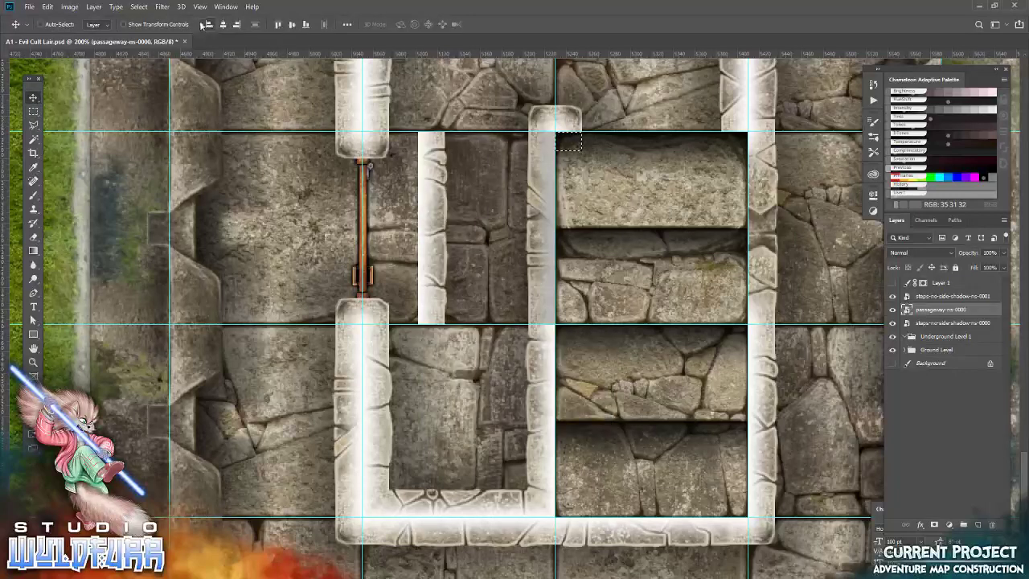
{"action": "left_click", "coordinate": [207, 26]}
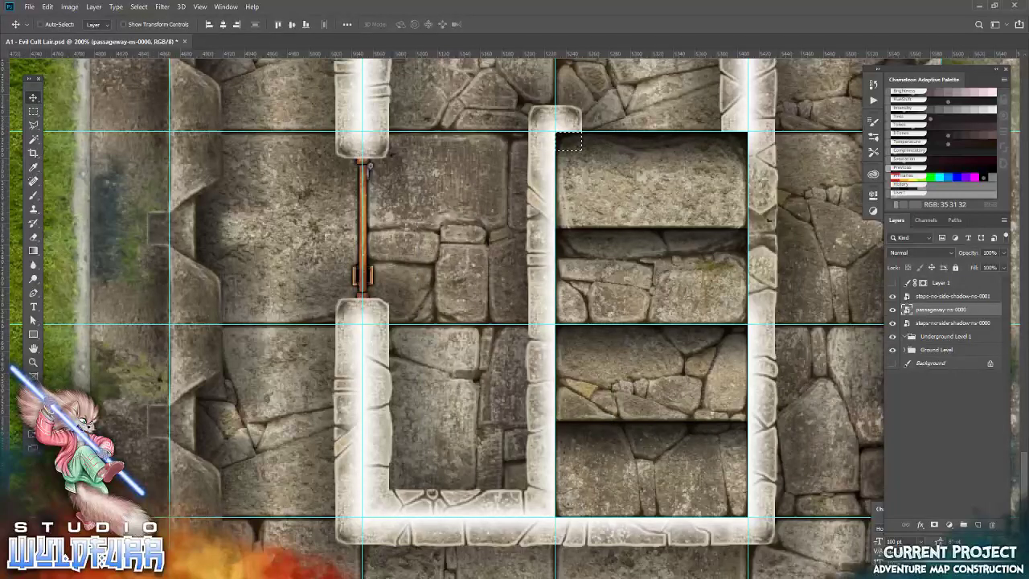
Move the passageway-ns-0000 overlay and both step tiles into Underground Level 1, with the overlay above the steps, and select the overlay
{"action": "mouse_move", "coordinate": [919, 310]}
{"action": "left_mouse_down"}
{"action": "mouse_move", "coordinate": [926, 295]}
{"action": "mouse_move", "coordinate": [932, 335]}
{"action": "left_mouse_up"}
{"action": "left_click", "coordinate": [930, 323], "text": "shift"}
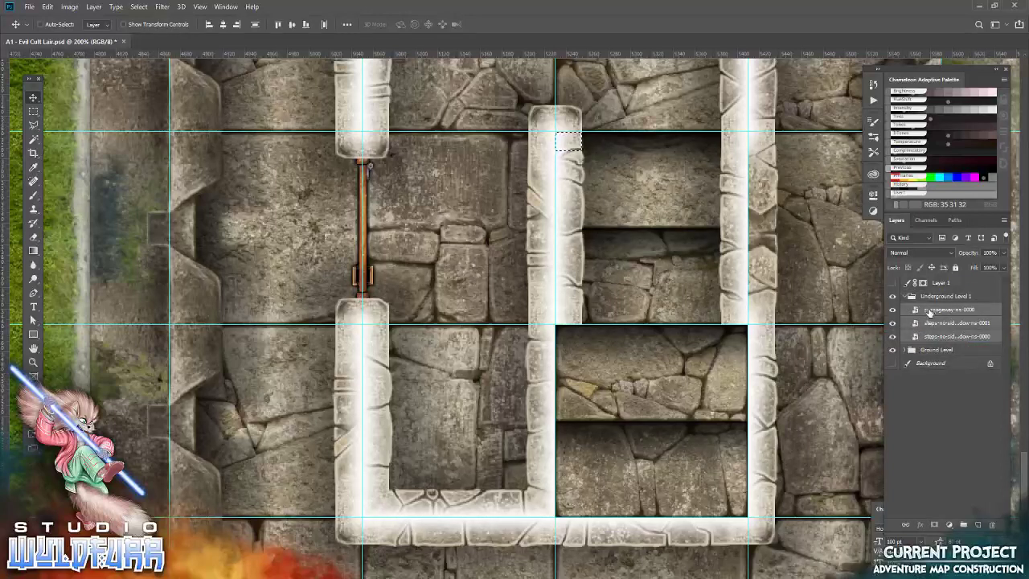
{"action": "left_click", "coordinate": [930, 310]}
Place the overlay passageway-ns-0001 from the Wall Overlays folder and align it over the lower stairway square
{"action": "key", "text": "alt+Tab"}
{"action": "left_click_drag", "start_coordinate": [847, 315], "coordinate": [375, 201]}
{"action": "key", "text": "Return"}
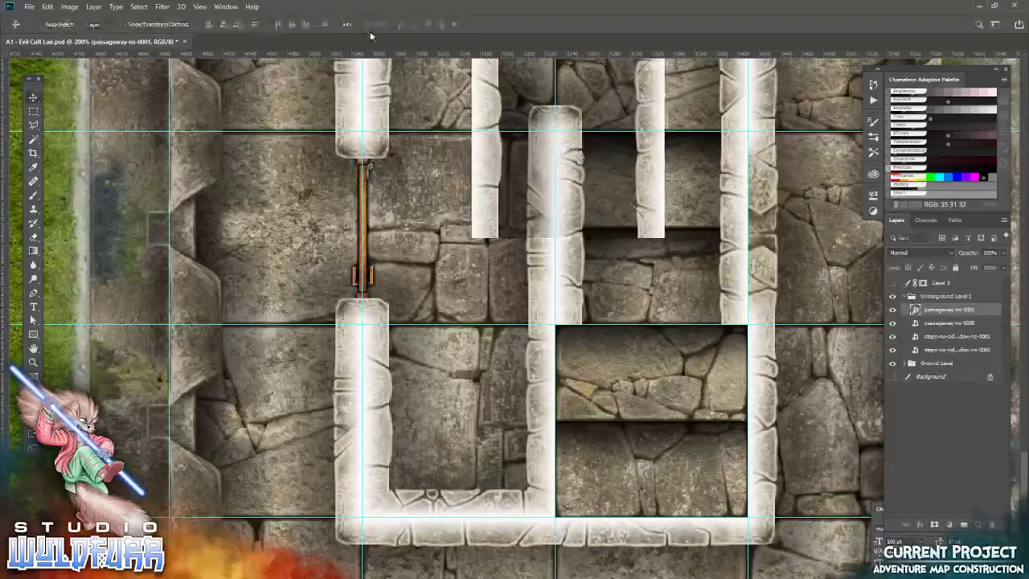
{"action": "left_click_drag", "start_coordinate": [495, 165], "coordinate": [585, 426]}
{"action": "key", "text": "Left"}
{"action": "key", "text": "Left"}
{"action": "key", "text": "Left"}
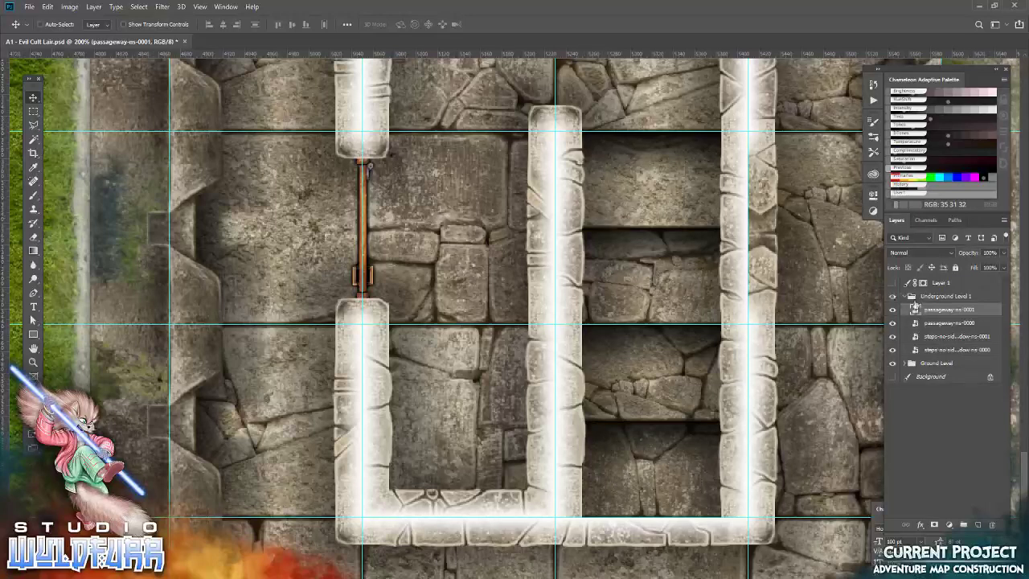
On a new layer, select both stairway squares and fill them with a white-to-transparent gradient that fades downward from the top
{"action": "left_click", "coordinate": [977, 524]}
{"action": "left_click", "coordinate": [33, 111]}
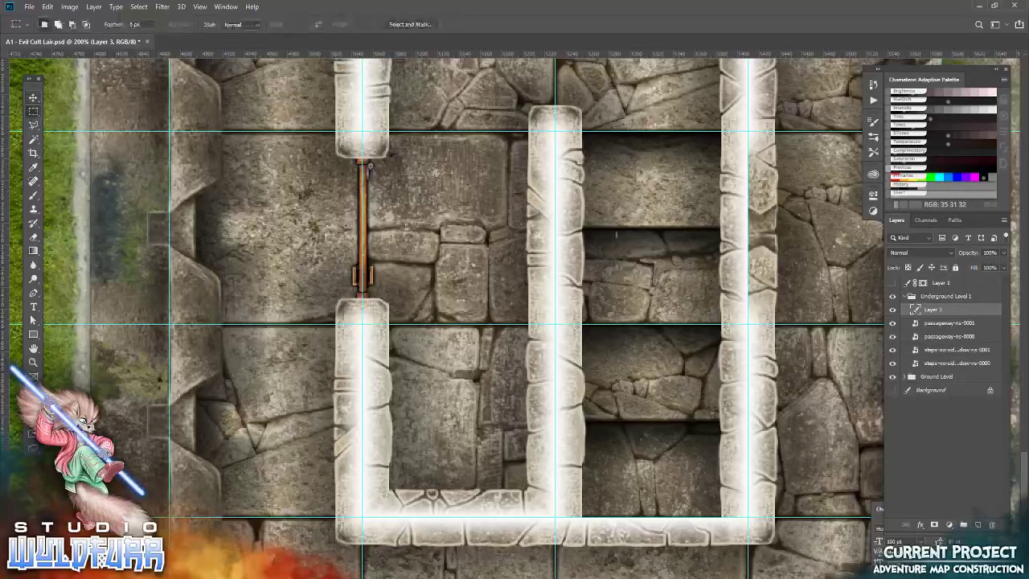
{"action": "left_click_drag", "start_coordinate": [554, 128], "coordinate": [747, 516]}
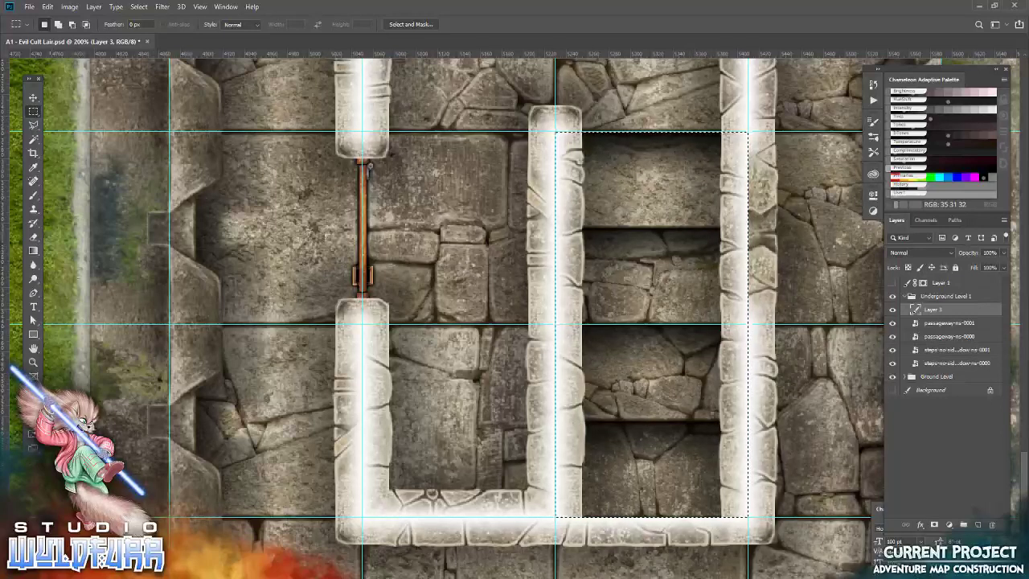
{"action": "left_click", "coordinate": [33, 399]}
{"action": "left_click_drag", "start_coordinate": [433, 240], "coordinate": [351, 93]}
{"action": "left_click", "coordinate": [608, 105]}
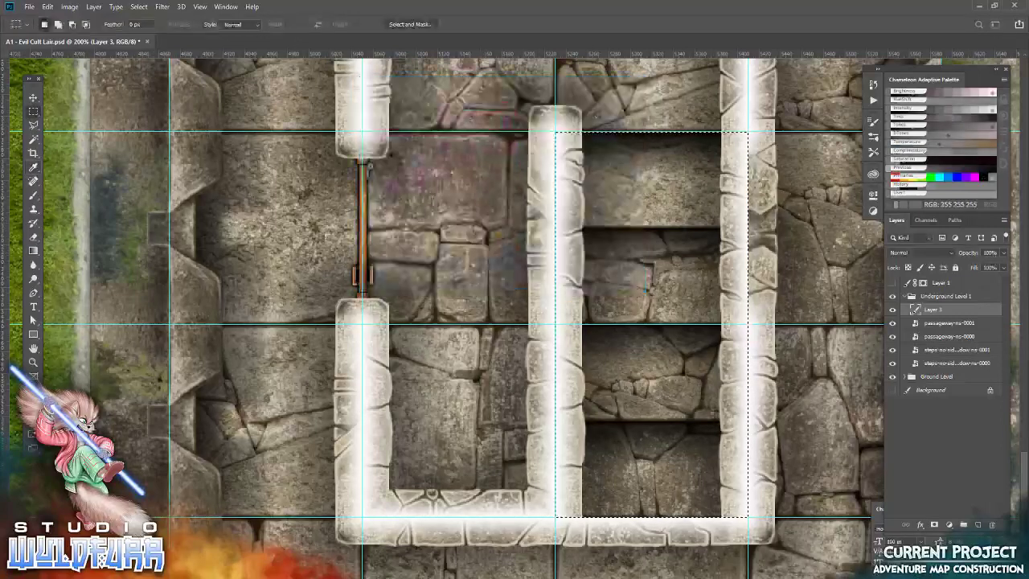
{"action": "key", "text": "g"}
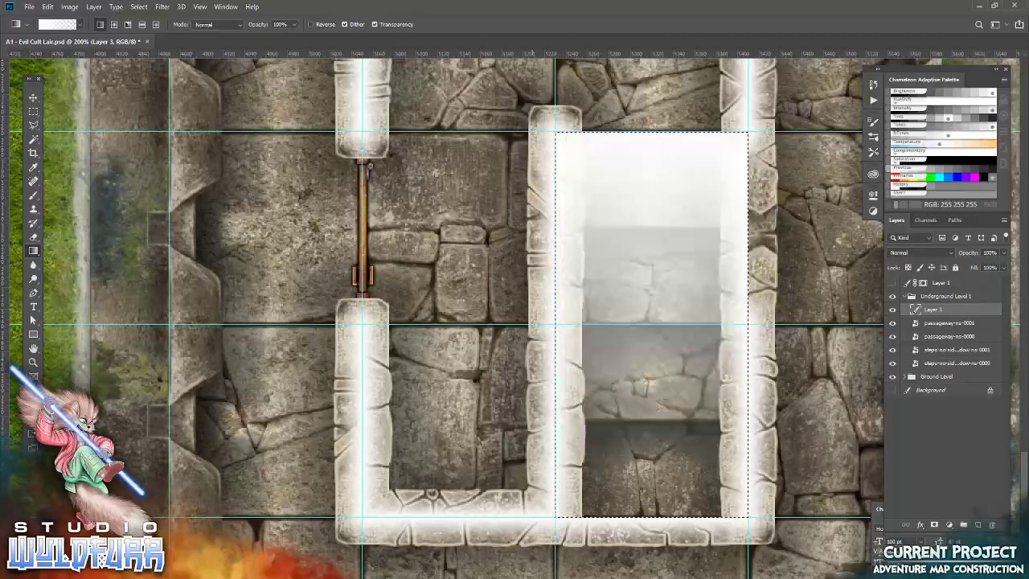
Rename the gradient layer To Upper Level, collapse the Underground Level 1 group and clear the selection
{"action": "left_click", "coordinate": [33, 98]}
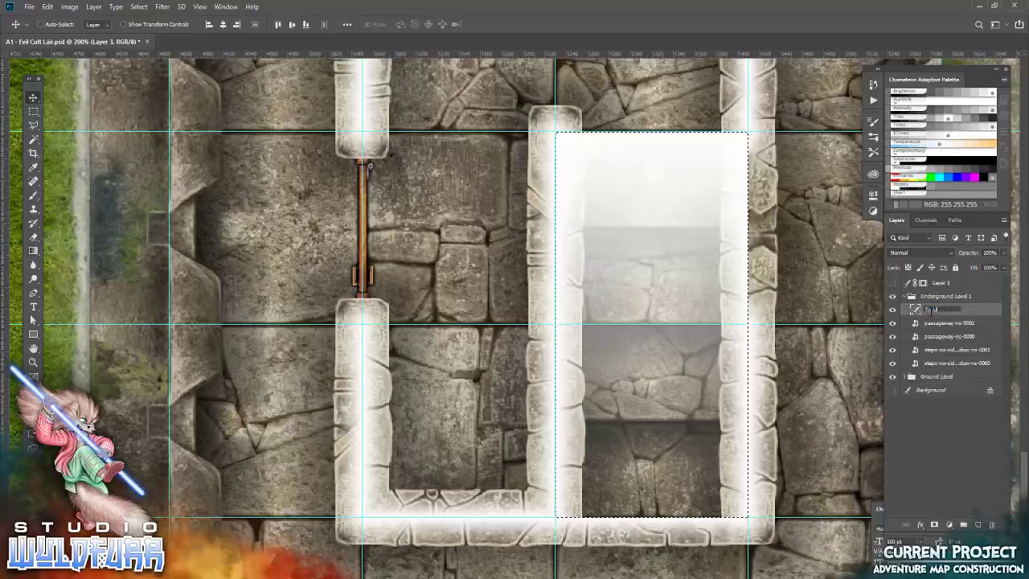
{"action": "key", "text": "Return"}
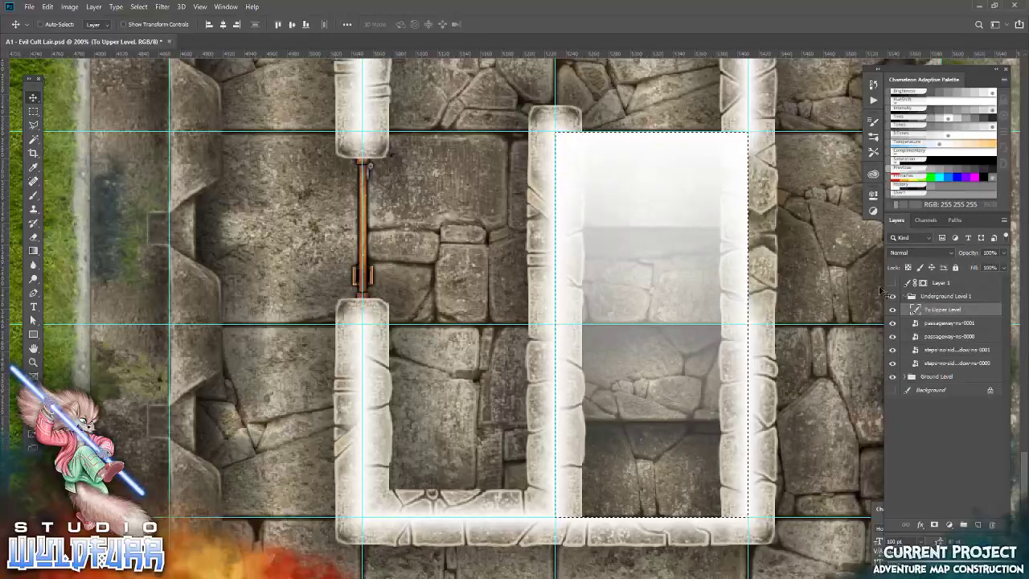
{"action": "left_click", "coordinate": [911, 296]}
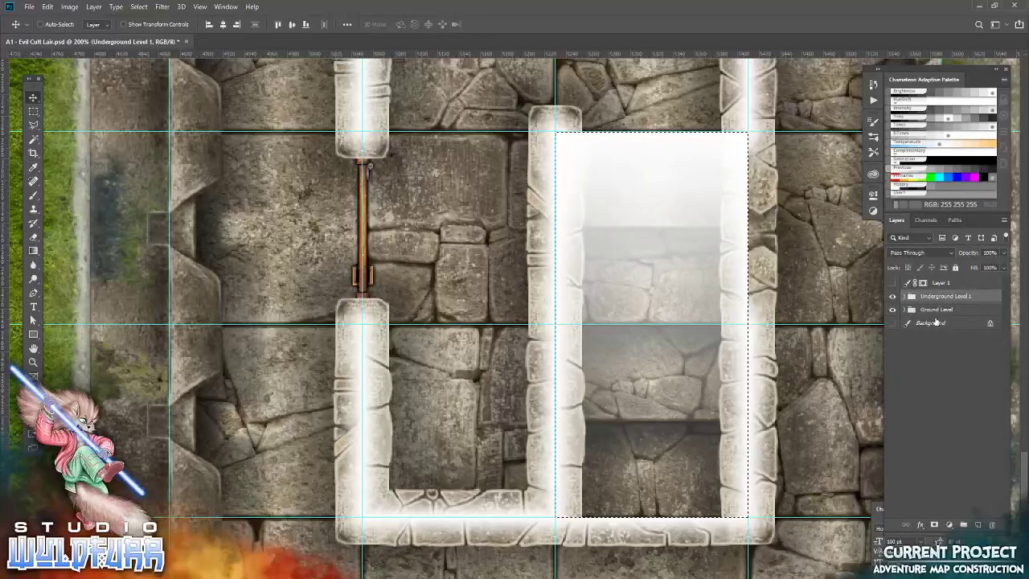
{"action": "left_click", "coordinate": [138, 7]}
{"action": "left_click", "coordinate": [153, 28]}
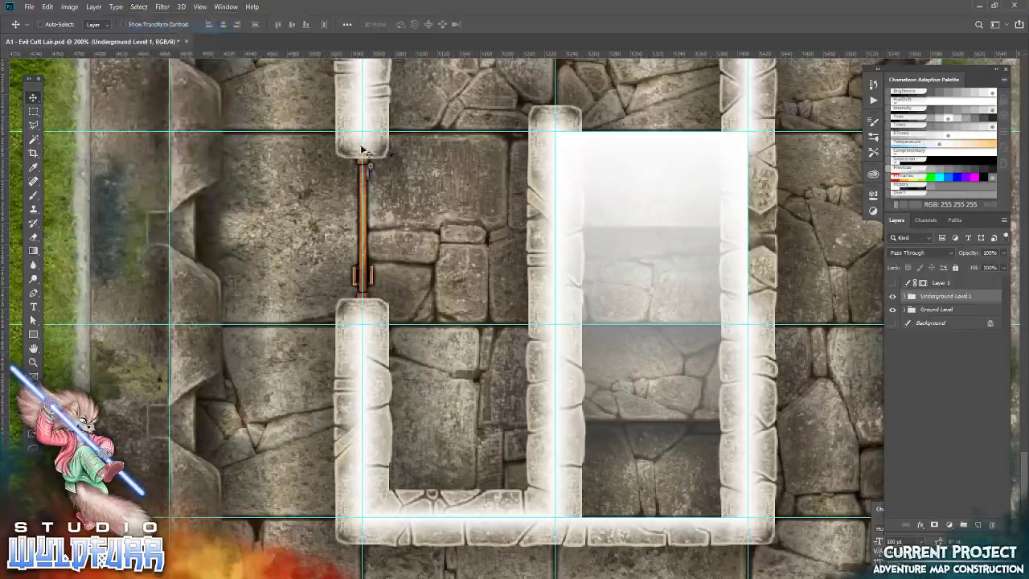
Place the overlay doorways-n at the foot of the stairway, as the uppermost layer inside Underground Level 1
{"action": "left_click_drag", "start_coordinate": [453, 430], "coordinate": [502, 317]}
{"action": "key", "text": "ctrl+r"}
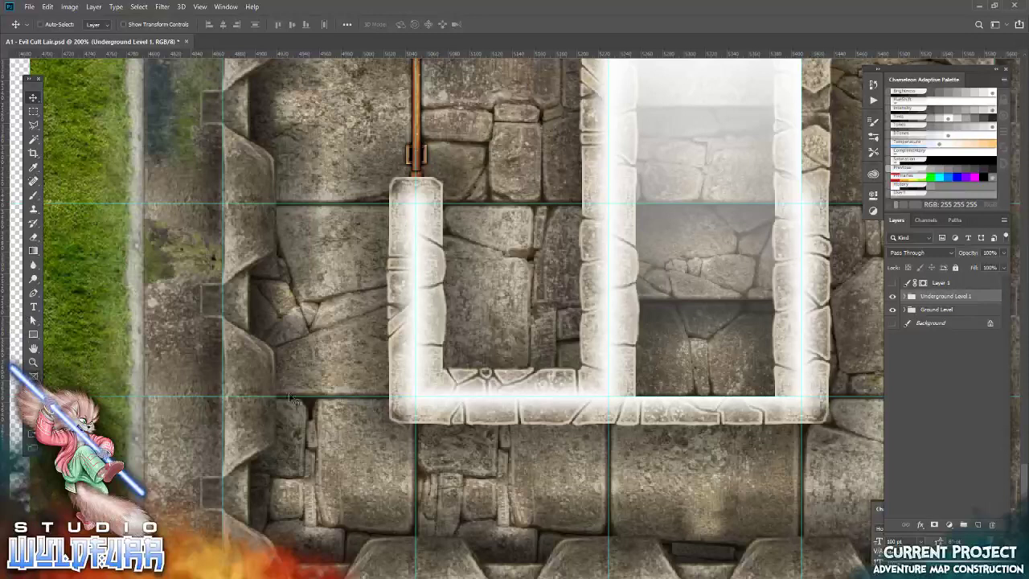
{"action": "key", "text": "alt+Tab"}
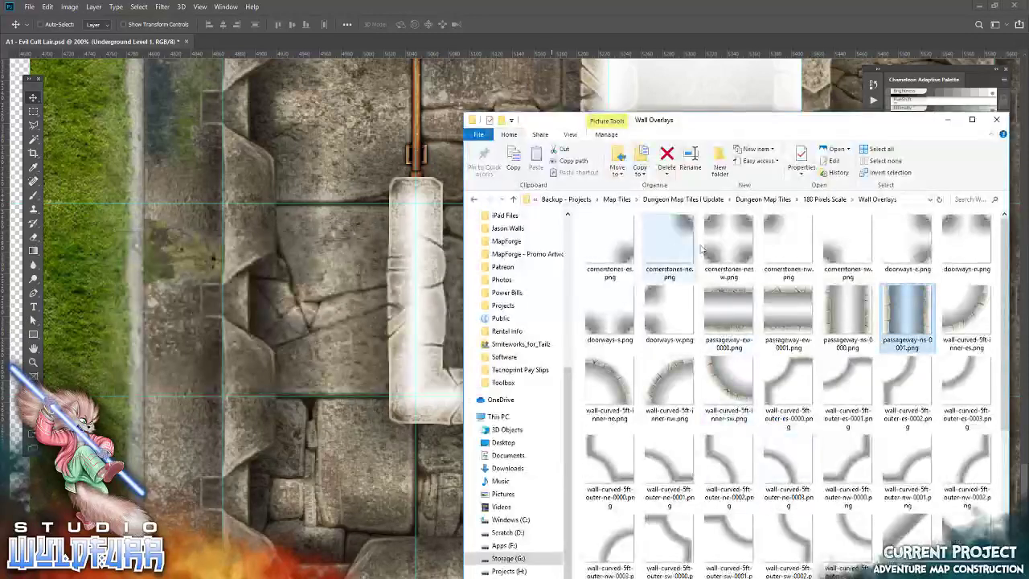
{"action": "left_click", "coordinate": [971, 232]}
{"action": "left_click_drag", "start_coordinate": [971, 233], "coordinate": [331, 330]}
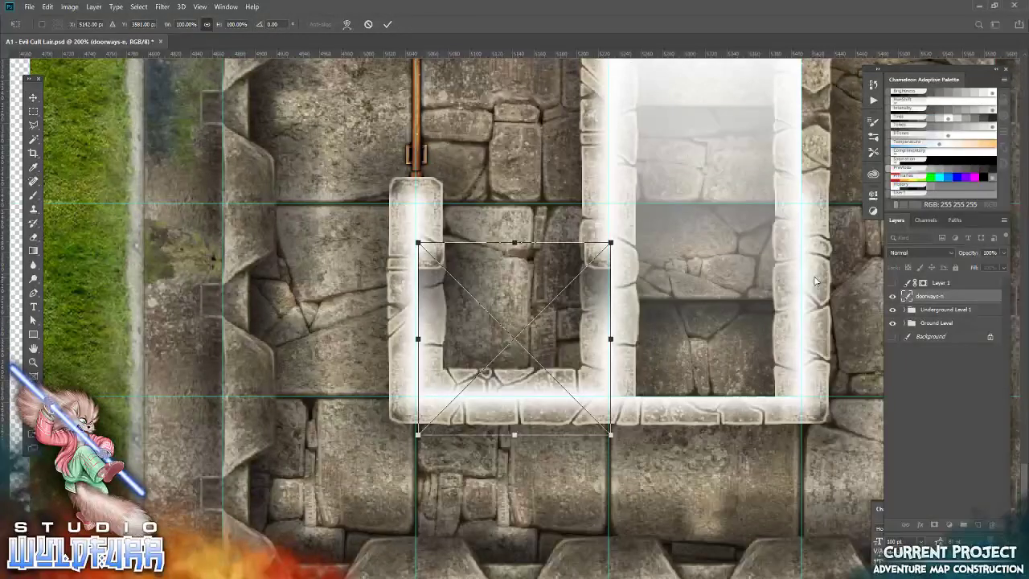
{"action": "left_click", "coordinate": [907, 310]}
{"action": "left_click_drag", "start_coordinate": [922, 299], "coordinate": [923, 325]}
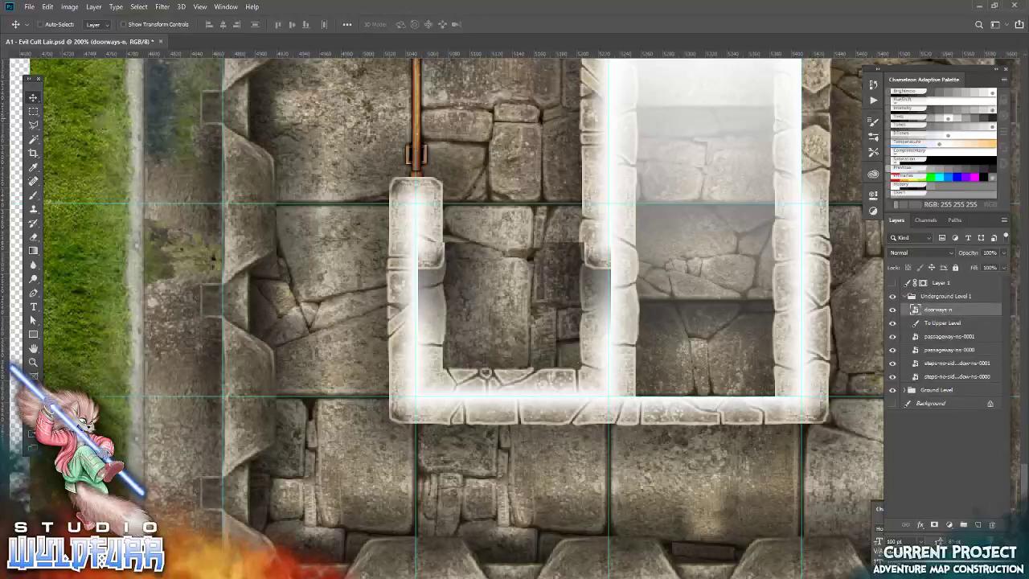
{"action": "left_click_drag", "start_coordinate": [535, 268], "coordinate": [714, 419]}
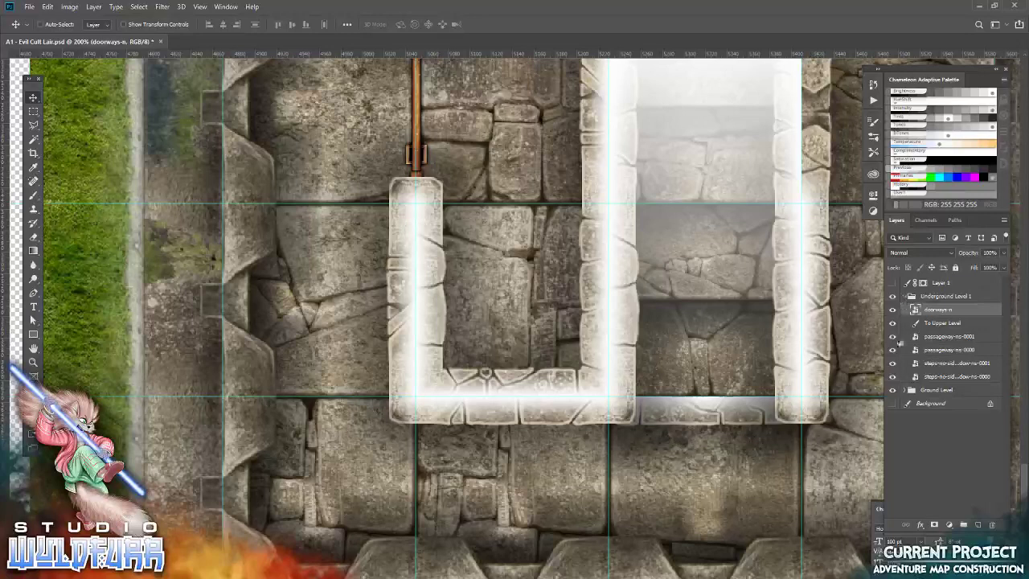
Hide the Ground Level group and place basic-tile-0000 from Basic Tiles below the stairway, with its layer beneath the step tiles
{"action": "left_click", "coordinate": [891, 392]}
{"action": "left_click_drag", "start_coordinate": [693, 304], "coordinate": [527, 335]}
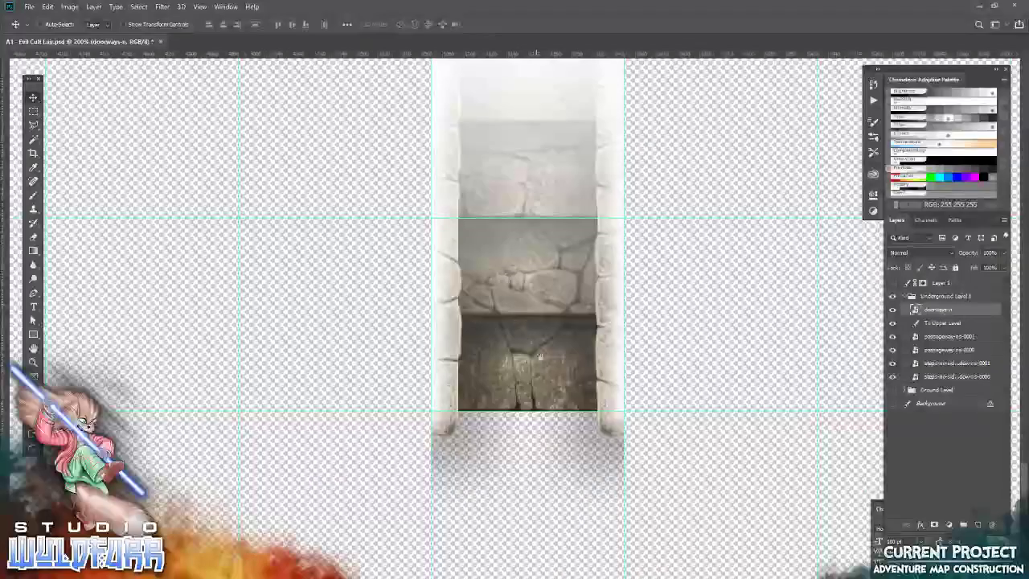
{"action": "left_click_drag", "start_coordinate": [514, 479], "coordinate": [562, 410]}
{"action": "key", "text": "alt+Tab"}
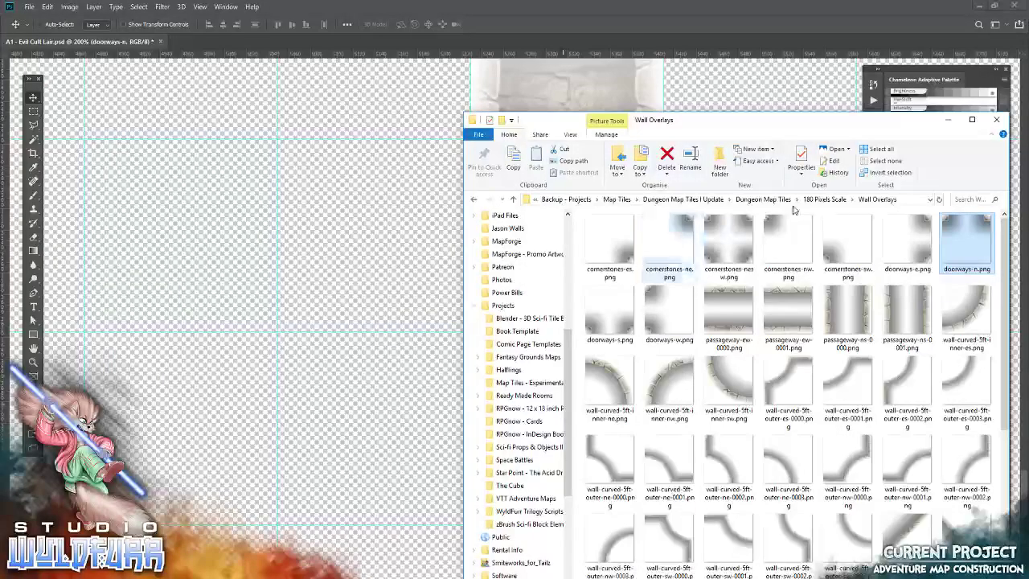
{"action": "left_click", "coordinate": [843, 204]}
{"action": "double_click", "coordinate": [635, 244]}
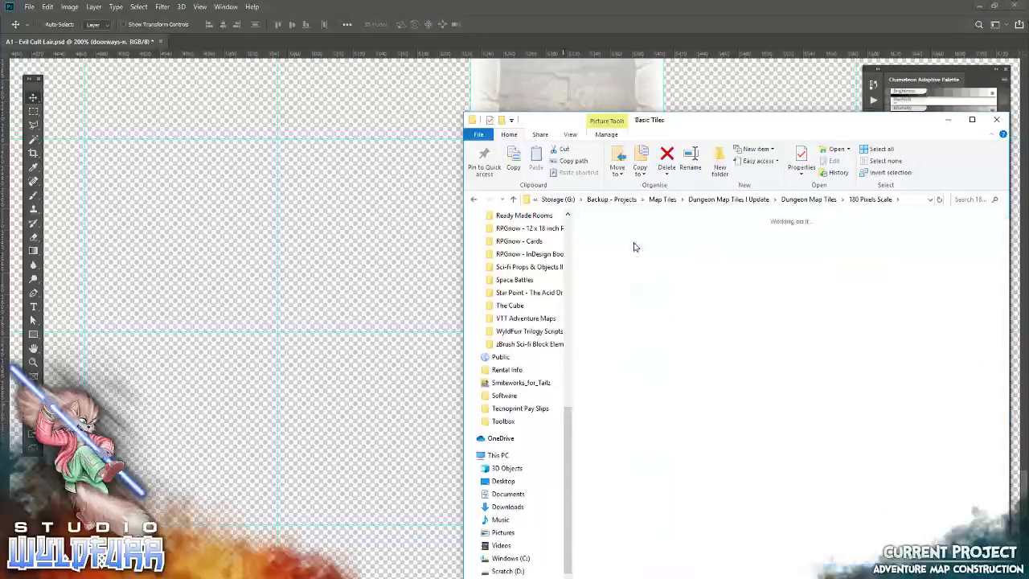
{"action": "left_click_drag", "start_coordinate": [635, 247], "coordinate": [346, 325]}
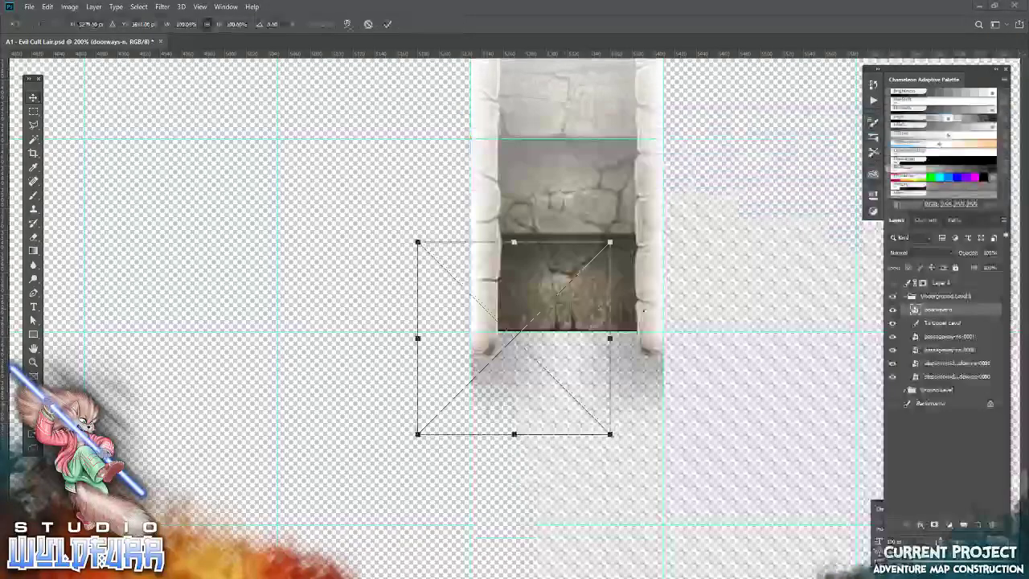
{"action": "left_click", "coordinate": [388, 24]}
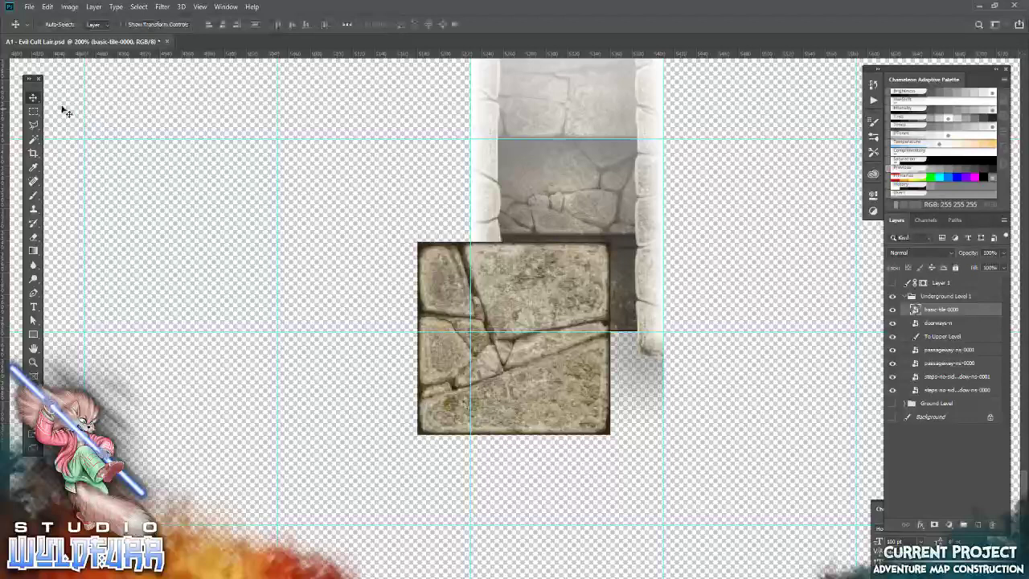
{"action": "left_click_drag", "start_coordinate": [511, 282], "coordinate": [566, 373]}
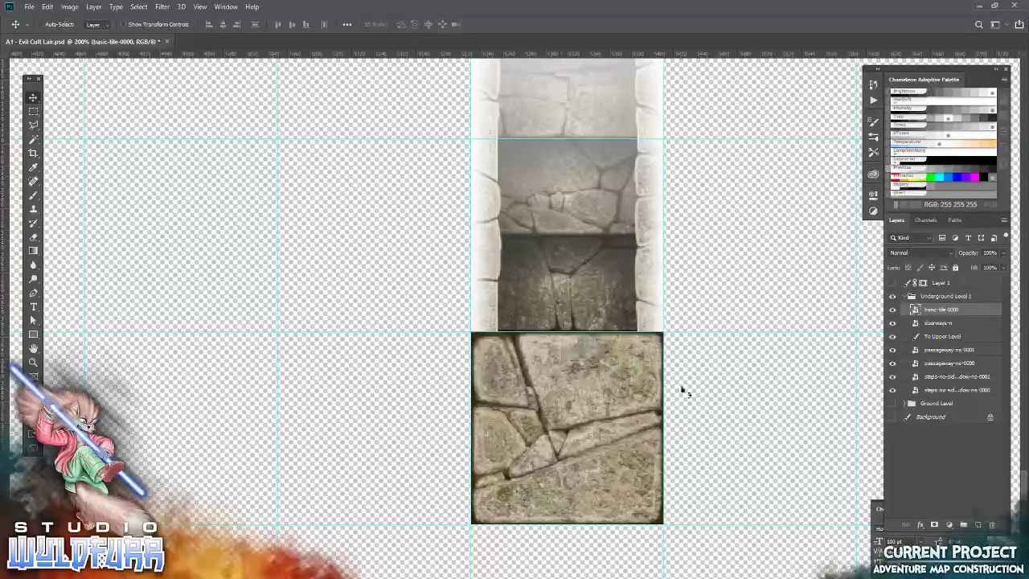
{"action": "mouse_move", "coordinate": [935, 310]}
{"action": "left_mouse_down"}
{"action": "mouse_move", "coordinate": [941, 387]}
{"action": "mouse_move", "coordinate": [953, 389]}
{"action": "left_mouse_up"}
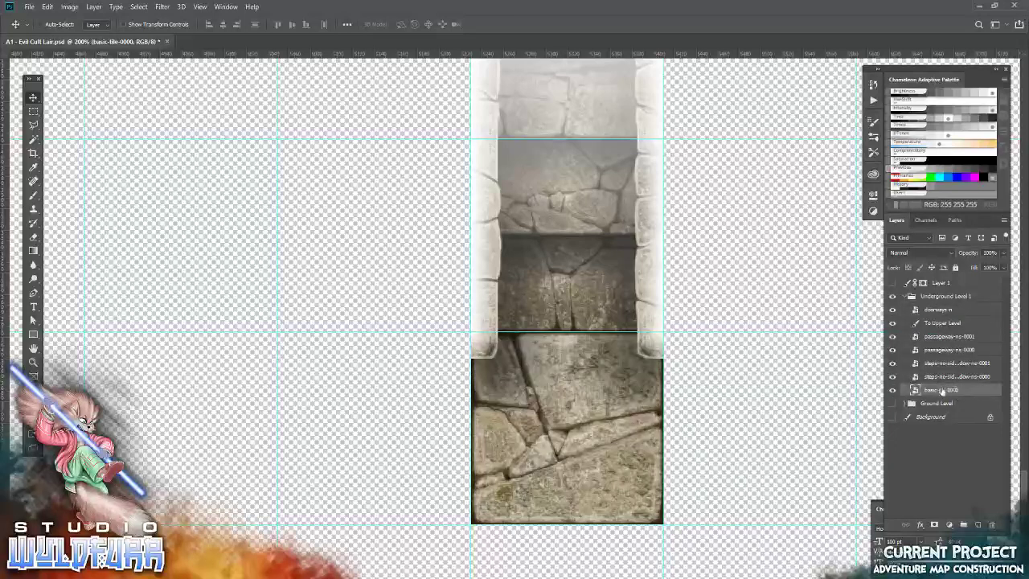
Place basic-tile-0002 in the square just west of the lower stairway square and basic-tile-0003 in the square directly below it
{"action": "key", "text": "alt+Tab"}
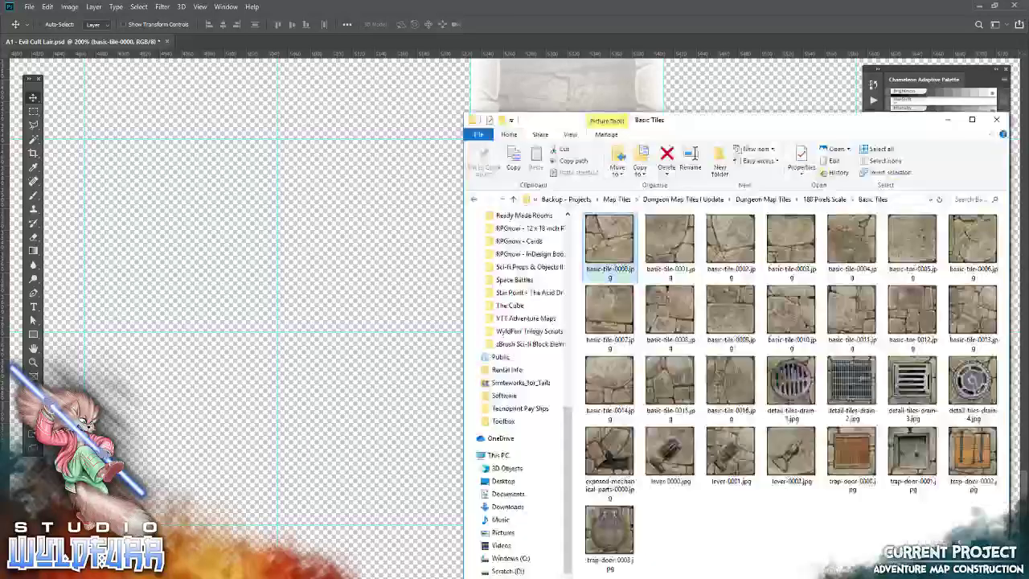
{"action": "left_click_drag", "start_coordinate": [735, 259], "coordinate": [316, 339]}
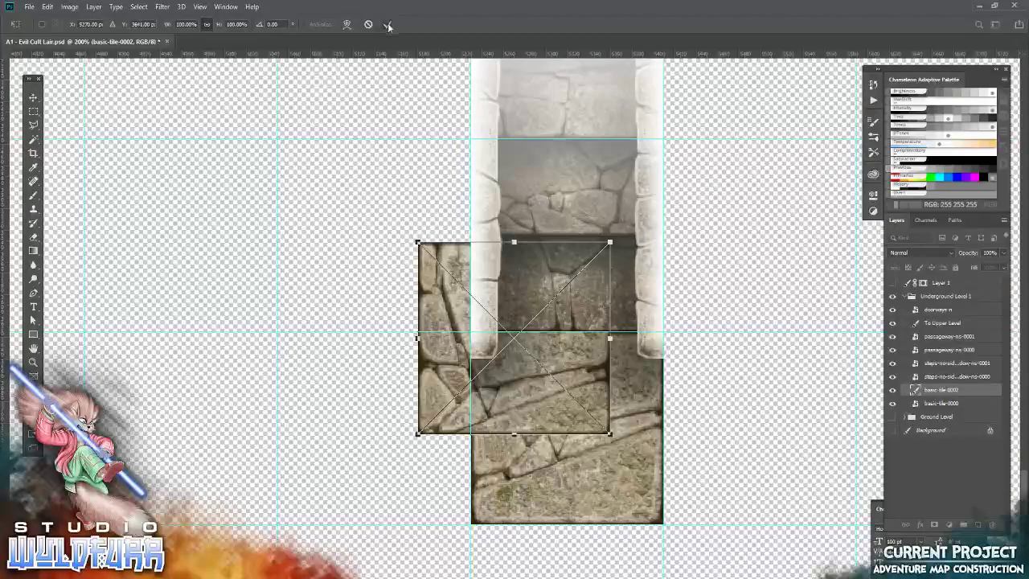
{"action": "left_click", "coordinate": [388, 25]}
{"action": "left_click_drag", "start_coordinate": [605, 434], "coordinate": [463, 333]}
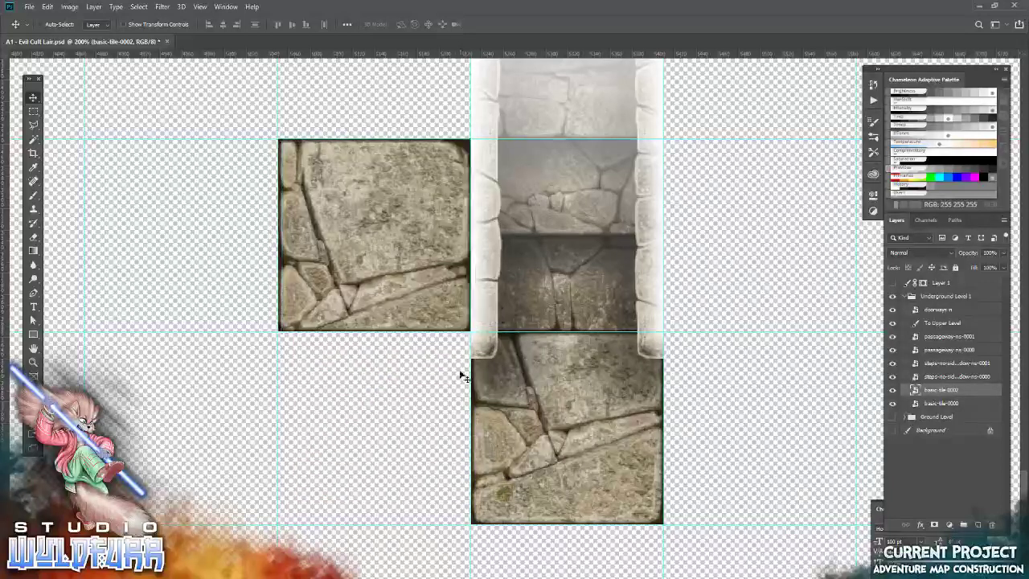
{"action": "key", "text": "alt+Tab"}
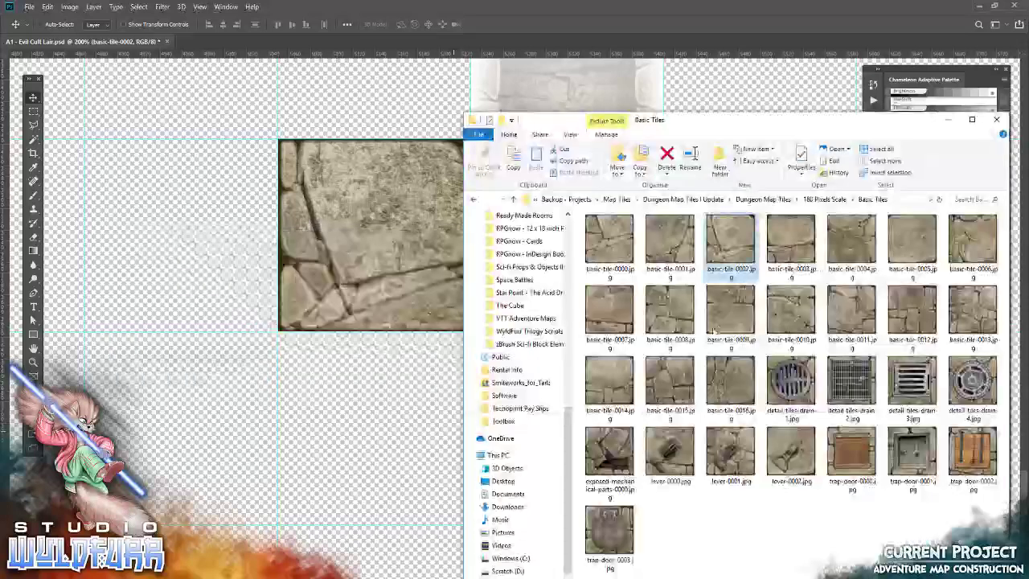
{"action": "left_click_drag", "start_coordinate": [784, 251], "coordinate": [513, 338]}
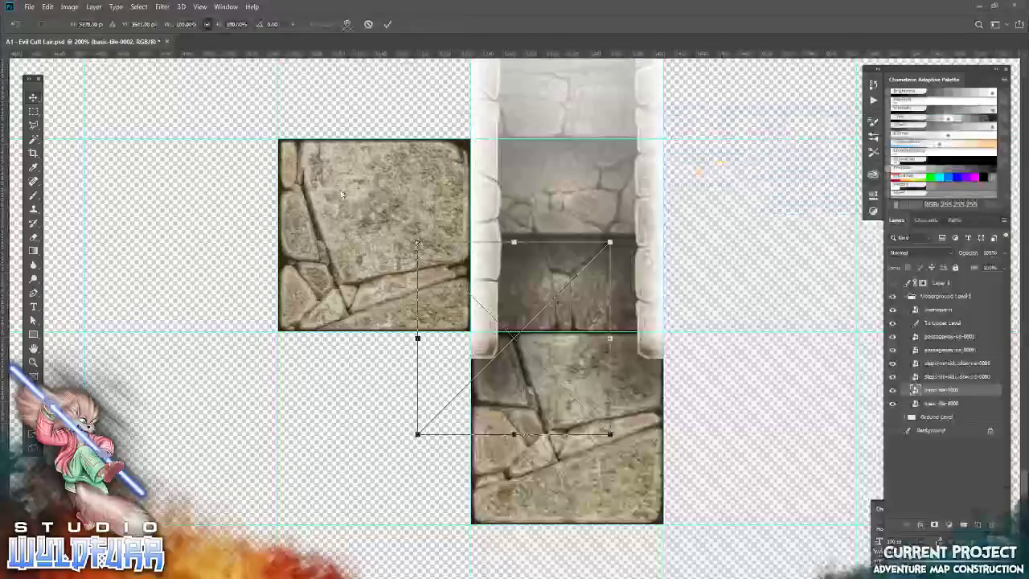
{"action": "left_click", "coordinate": [388, 25]}
{"action": "left_click_drag", "start_coordinate": [574, 402], "coordinate": [434, 493]}
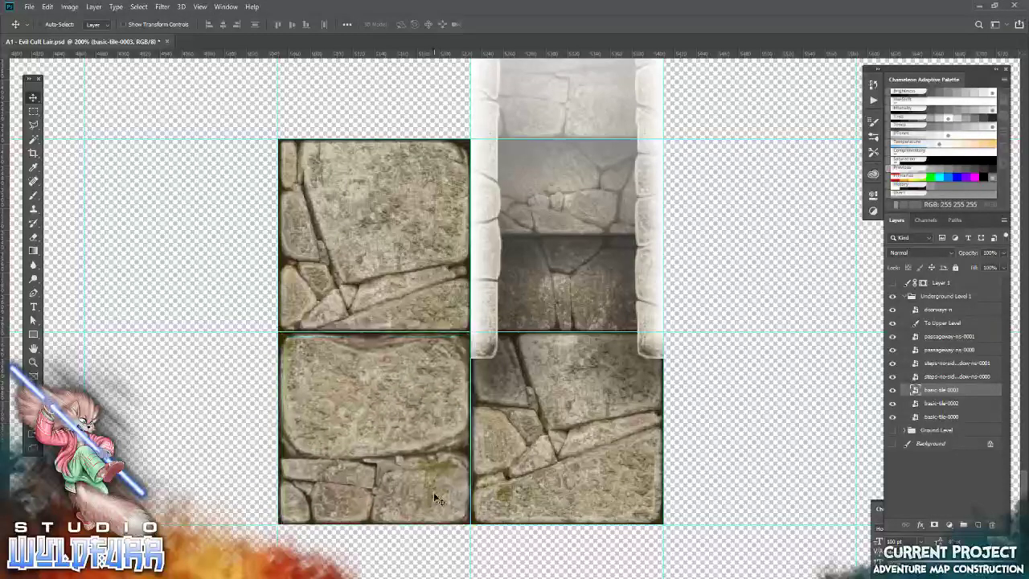
Place basic-tile-0004 in the square east of the doorway tile and basic-tile-0005 in the square directly above it
{"action": "key", "text": "alt+Tab"}
{"action": "left_click_drag", "start_coordinate": [851, 239], "coordinate": [514, 338]}
{"action": "left_click", "coordinate": [389, 24]}
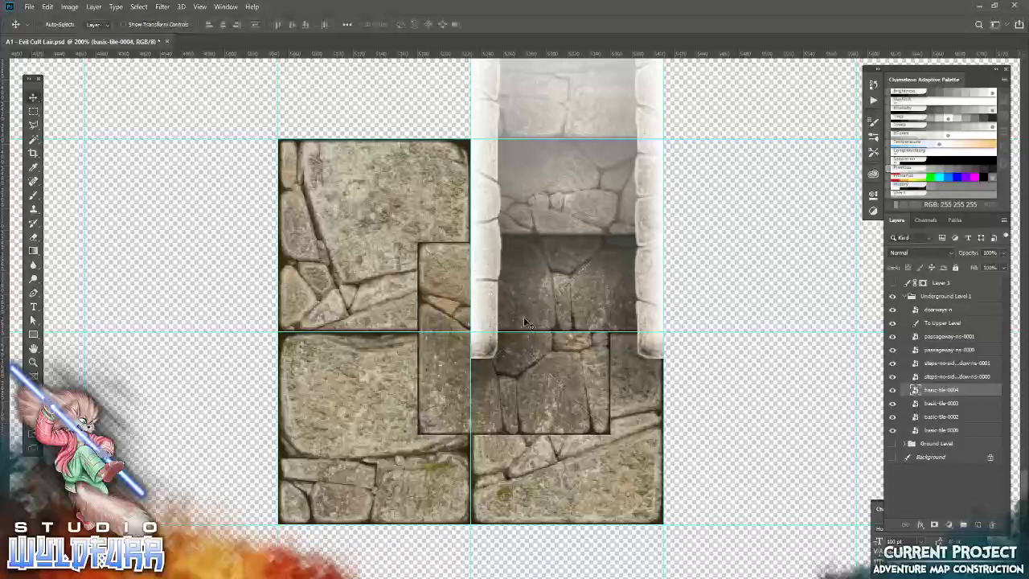
{"action": "left_click_drag", "start_coordinate": [538, 426], "coordinate": [786, 515]}
{"action": "key", "text": "alt+Tab"}
{"action": "key", "text": "Right"}
{"action": "left_click_drag", "start_coordinate": [427, 341], "coordinate": [450, 337]}
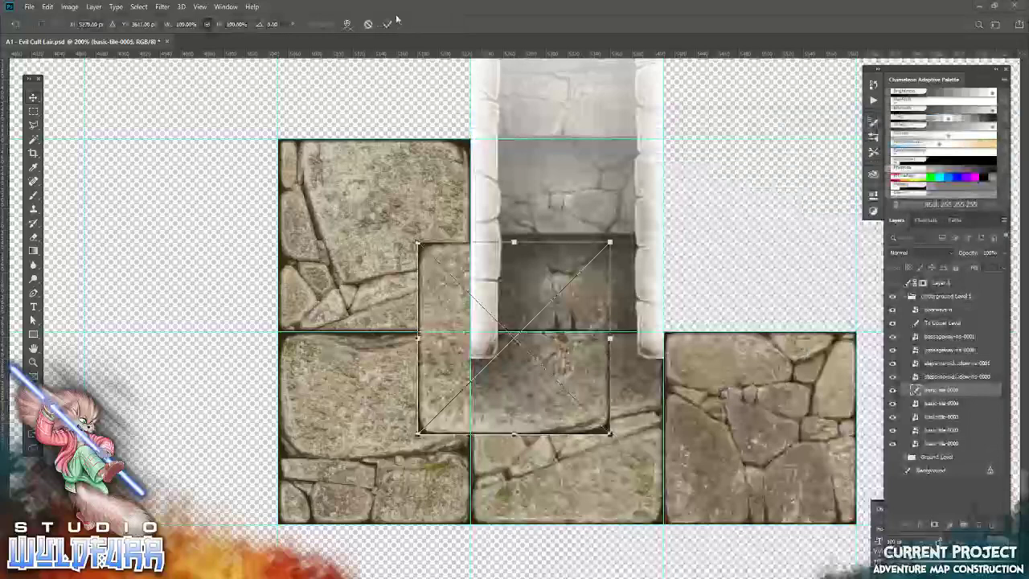
{"action": "left_click", "coordinate": [387, 24]}
{"action": "left_click_drag", "start_coordinate": [548, 418], "coordinate": [793, 313]}
Show the Ground Level group again and examine the tower's outer walls and entrance path in relation to the underground tiles
{"action": "left_click_drag", "start_coordinate": [469, 173], "coordinate": [472, 1]}
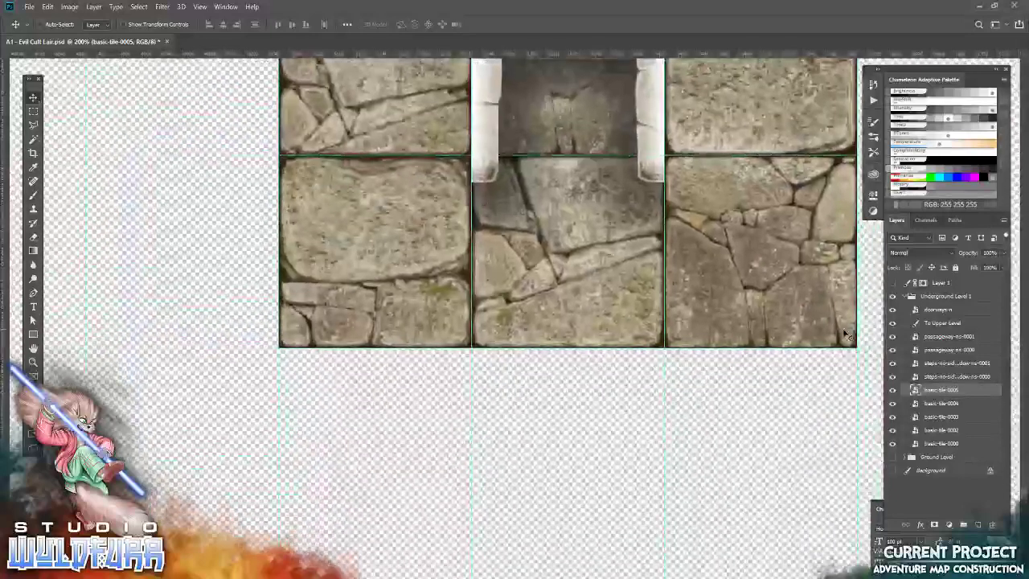
{"action": "left_click", "coordinate": [892, 456]}
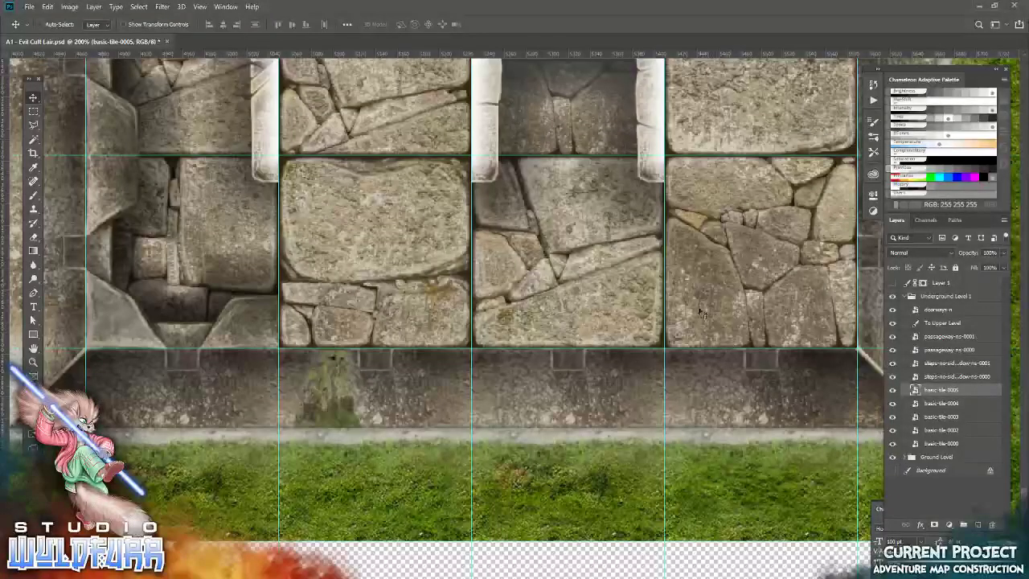
{"action": "left_click_drag", "start_coordinate": [766, 277], "coordinate": [736, 446]}
{"action": "left_click_drag", "start_coordinate": [304, 328], "coordinate": [530, 571]}
{"action": "left_click_drag", "start_coordinate": [441, 305], "coordinate": [459, 509]}
{"action": "left_click_drag", "start_coordinate": [406, 231], "coordinate": [423, 97]}
{"action": "left_click_drag", "start_coordinate": [458, 475], "coordinate": [437, 201]}
{"action": "left_click_drag", "start_coordinate": [448, 459], "coordinate": [433, 304]}
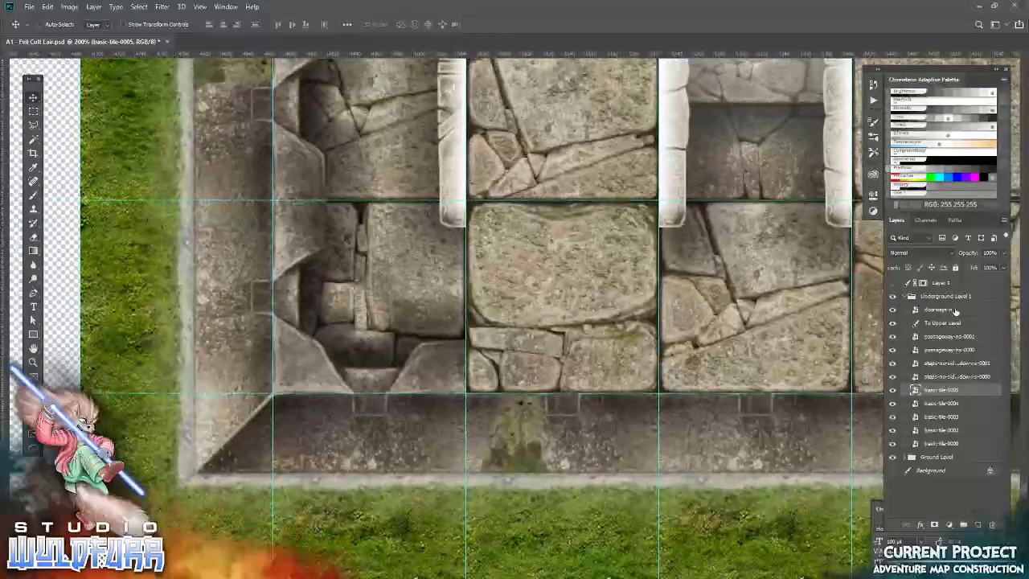
{"action": "left_click_drag", "start_coordinate": [367, 148], "coordinate": [400, 255]}
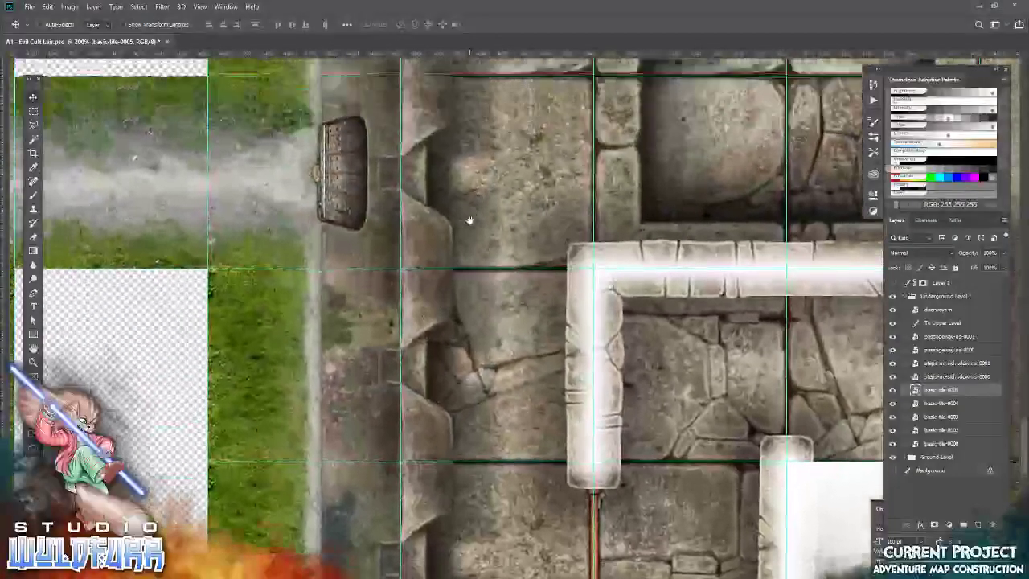
{"action": "left_click_drag", "start_coordinate": [468, 220], "coordinate": [471, 361]}
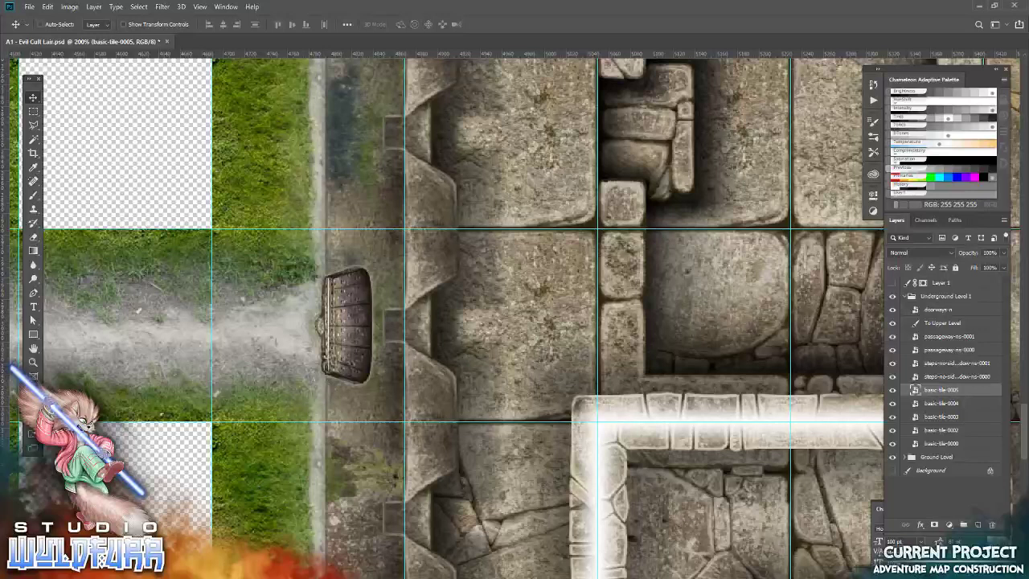
Bring basic-tile-0007 from the Basic Tiles folder onto the map just inside the wooden entrance door
{"action": "key", "text": "alt+Tab"}
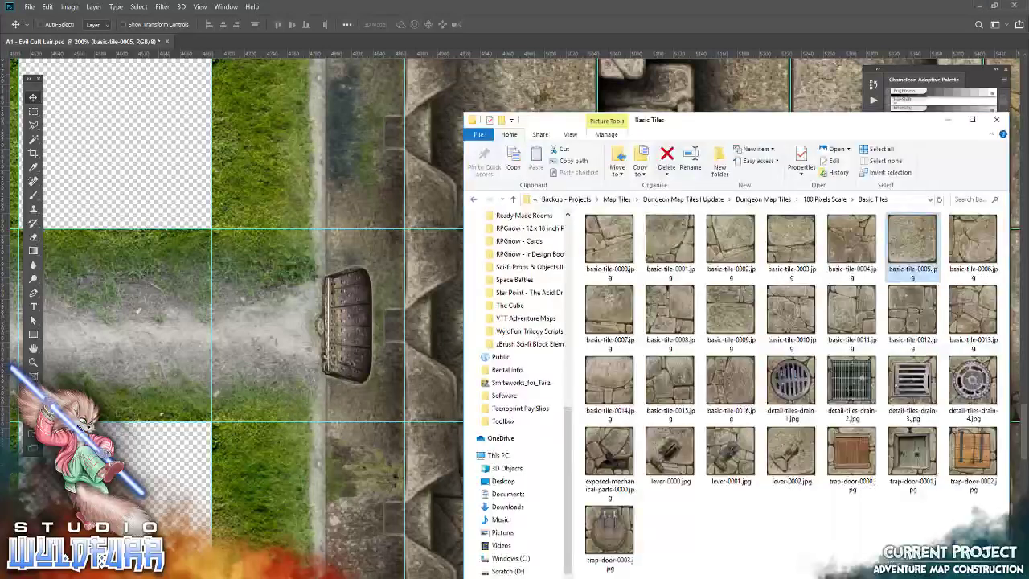
{"action": "left_click_drag", "start_coordinate": [613, 315], "coordinate": [514, 338]}
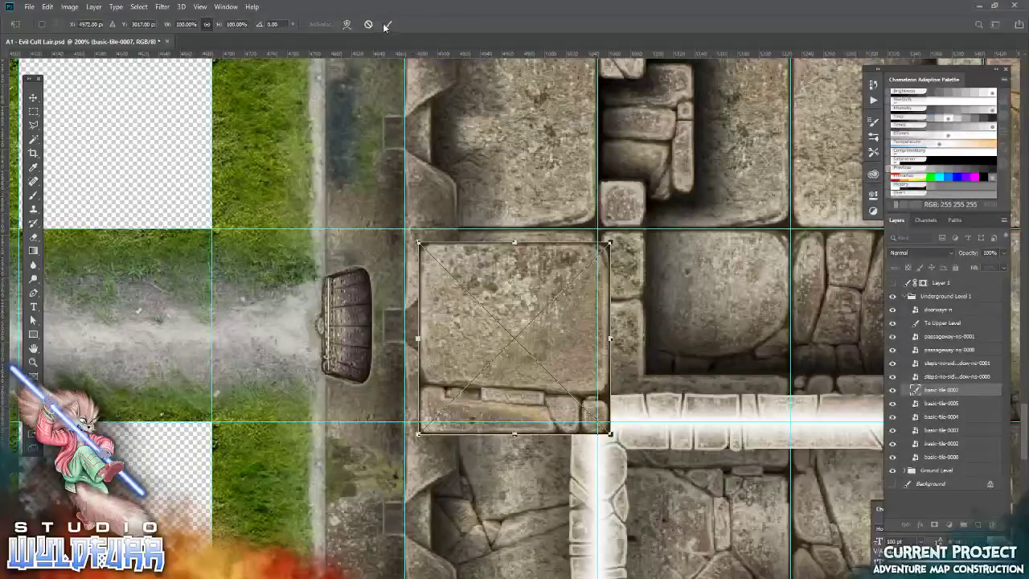
Place basic-tile-0007 in the floor square beside the western doorway and basic-tile-0008 in the square directly south of it
{"action": "left_click", "coordinate": [386, 26]}
{"action": "left_click_drag", "start_coordinate": [493, 405], "coordinate": [475, 385]}
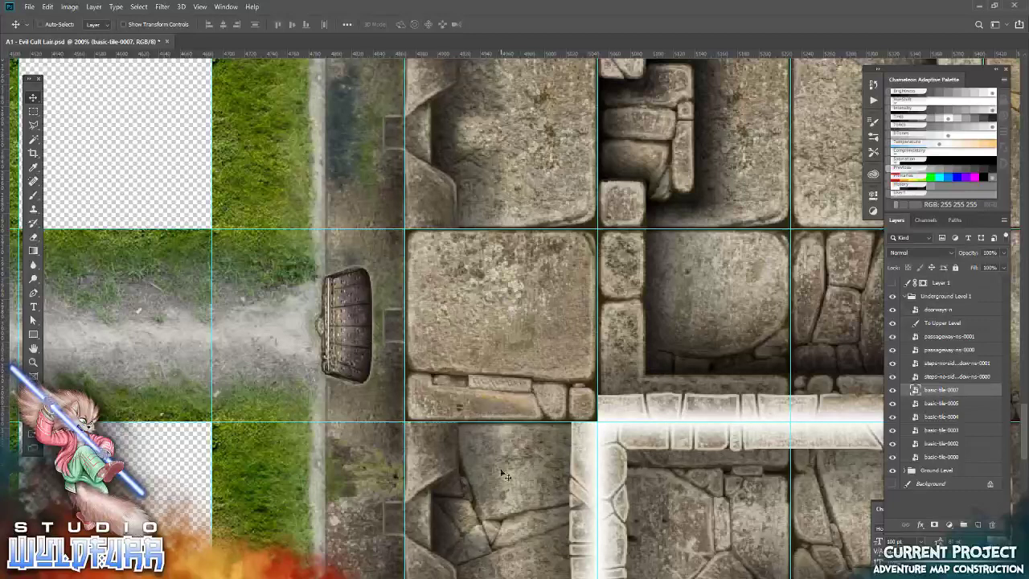
{"action": "left_click_drag", "start_coordinate": [508, 521], "coordinate": [497, 310]}
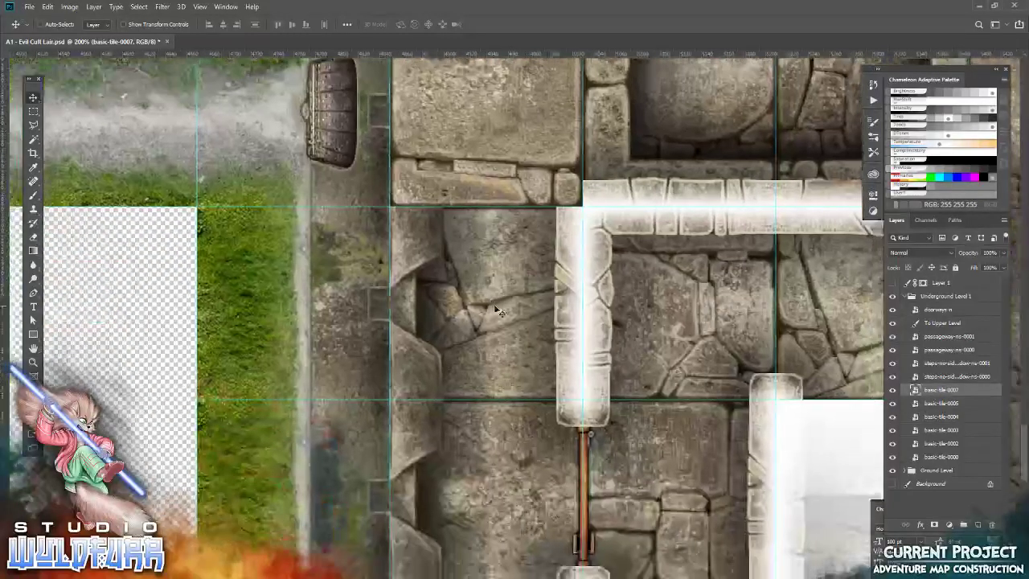
{"action": "key", "text": "alt+Tab"}
{"action": "left_click_drag", "start_coordinate": [650, 311], "coordinate": [353, 306]}
{"action": "left_click", "coordinate": [392, 24]}
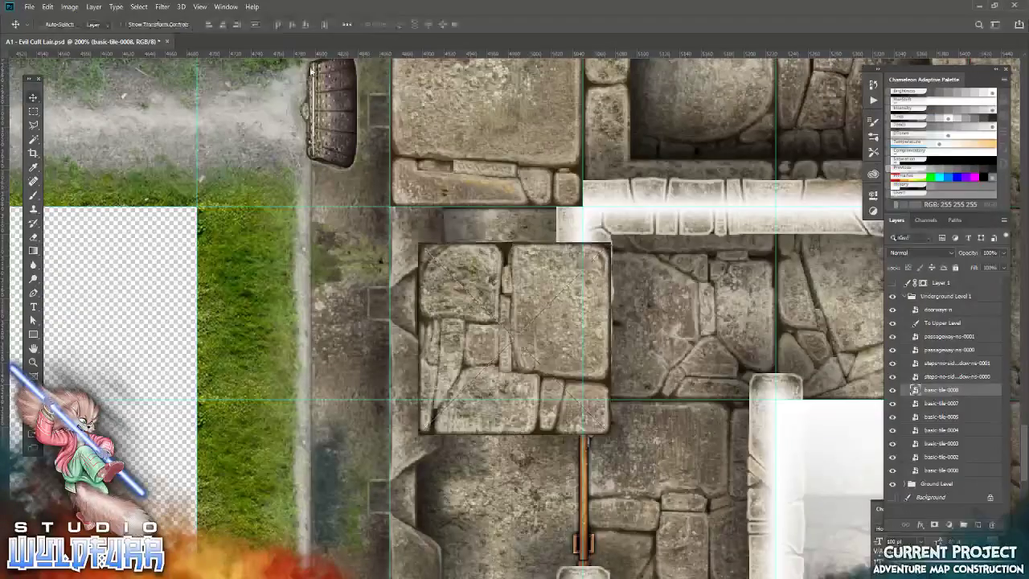
{"action": "left_click_drag", "start_coordinate": [441, 441], "coordinate": [411, 402]}
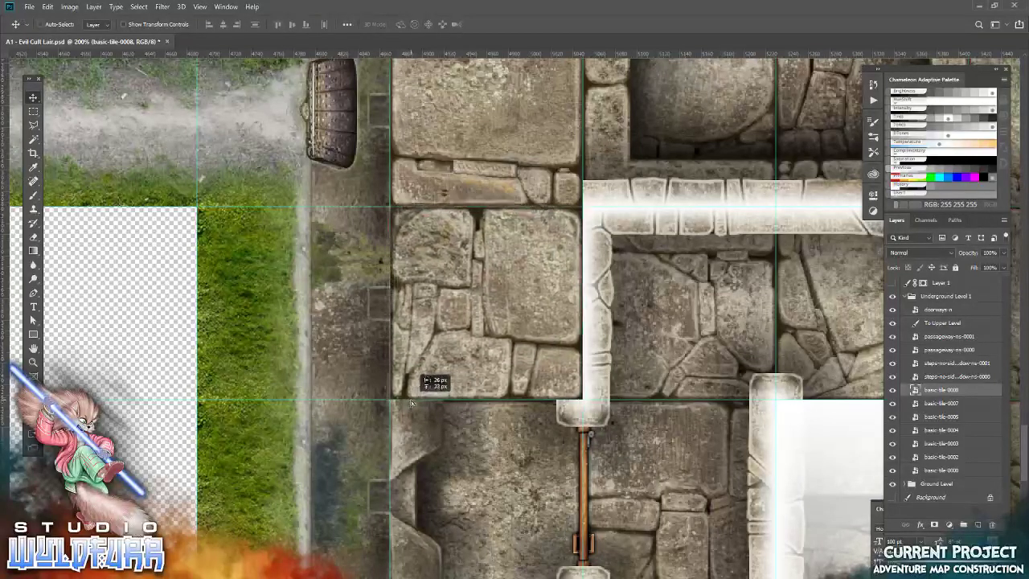
Add basic-tile-0010 from the Basic Tiles folder and align it to the floor square directly west of the orange door
{"action": "left_click_drag", "start_coordinate": [492, 507], "coordinate": [449, 321]}
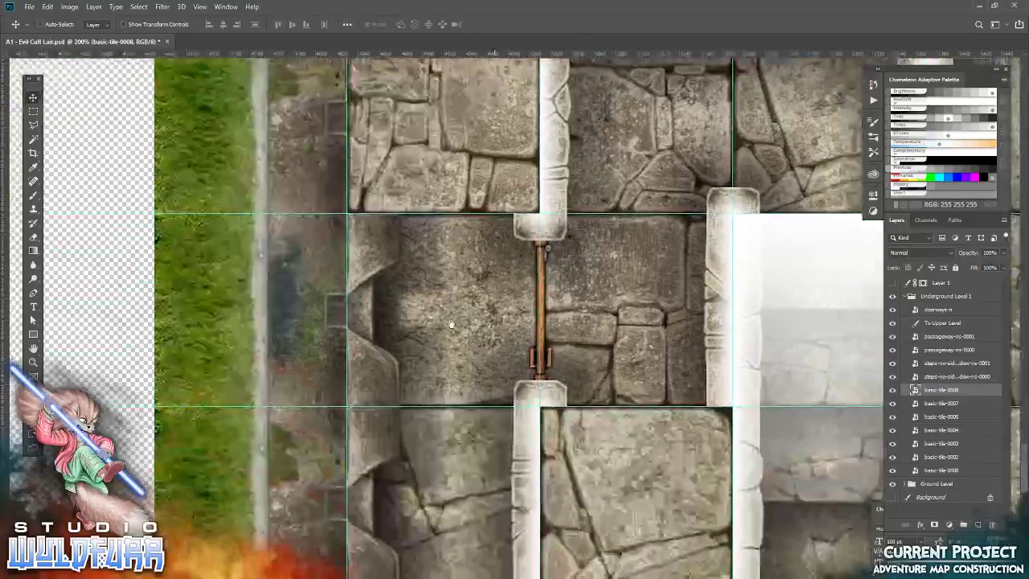
{"action": "key", "text": "alt+Tab"}
{"action": "left_click_drag", "start_coordinate": [794, 319], "coordinate": [329, 299]}
{"action": "left_click", "coordinate": [391, 24]}
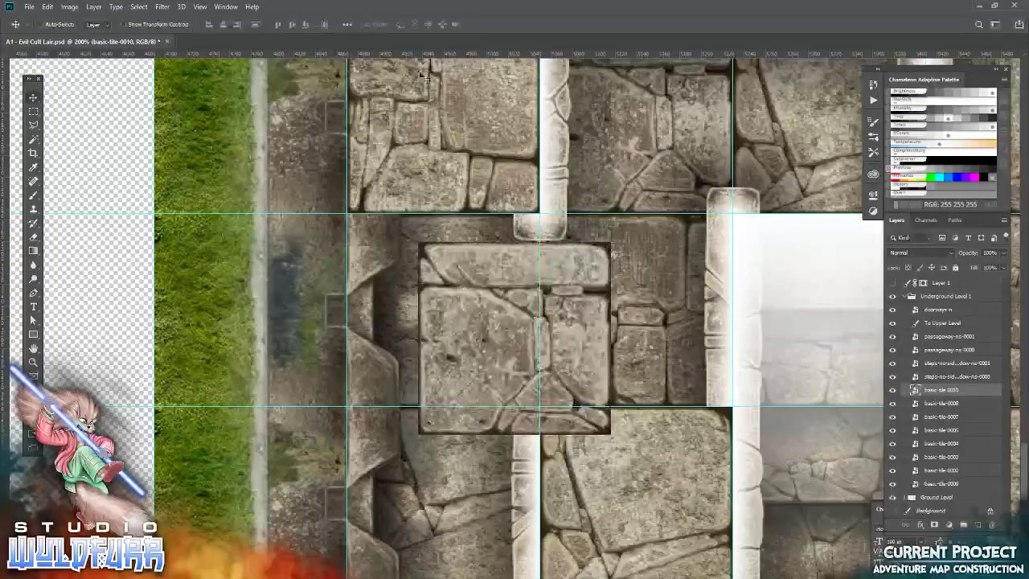
{"action": "left_click_drag", "start_coordinate": [616, 416], "coordinate": [540, 440]}
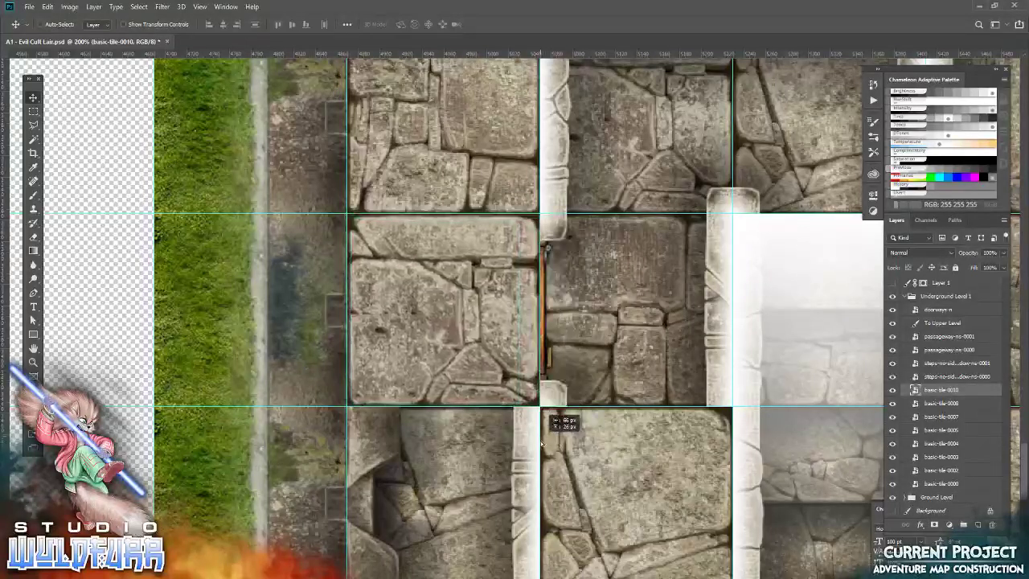
Add basic-tile-0012 and align it to the western-wall square directly south of basic-tile-0010
{"action": "key", "text": "alt+Tab"}
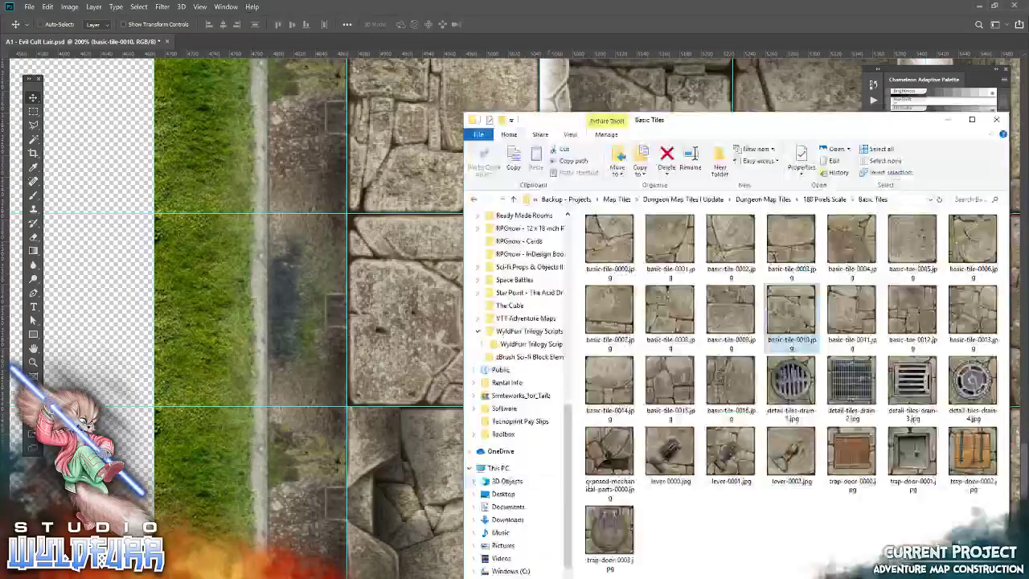
{"action": "left_click_drag", "start_coordinate": [908, 312], "coordinate": [514, 337]}
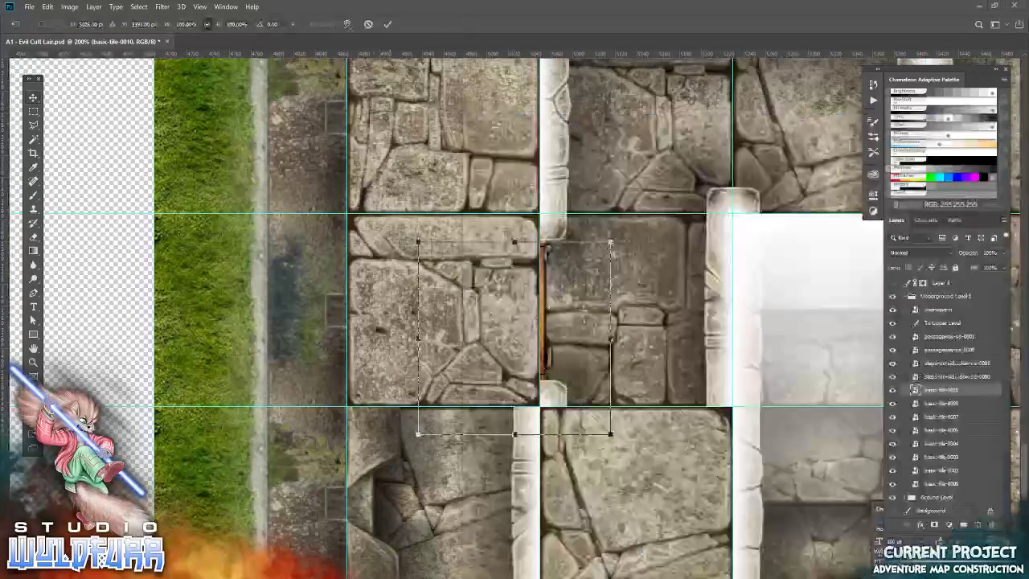
{"action": "key", "text": "Return"}
{"action": "left_click_drag", "start_coordinate": [599, 344], "coordinate": [530, 510]}
Add basic-tile-0013 and align it to the floor square in the building's southwest inner corner
{"action": "left_click_drag", "start_coordinate": [445, 481], "coordinate": [472, 394]}
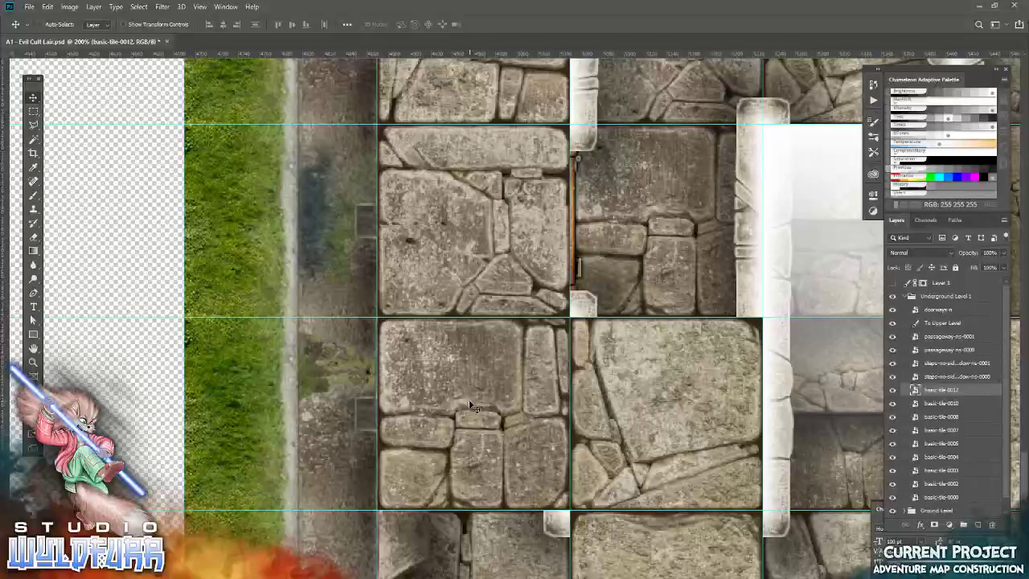
{"action": "key", "text": "alt+Tab"}
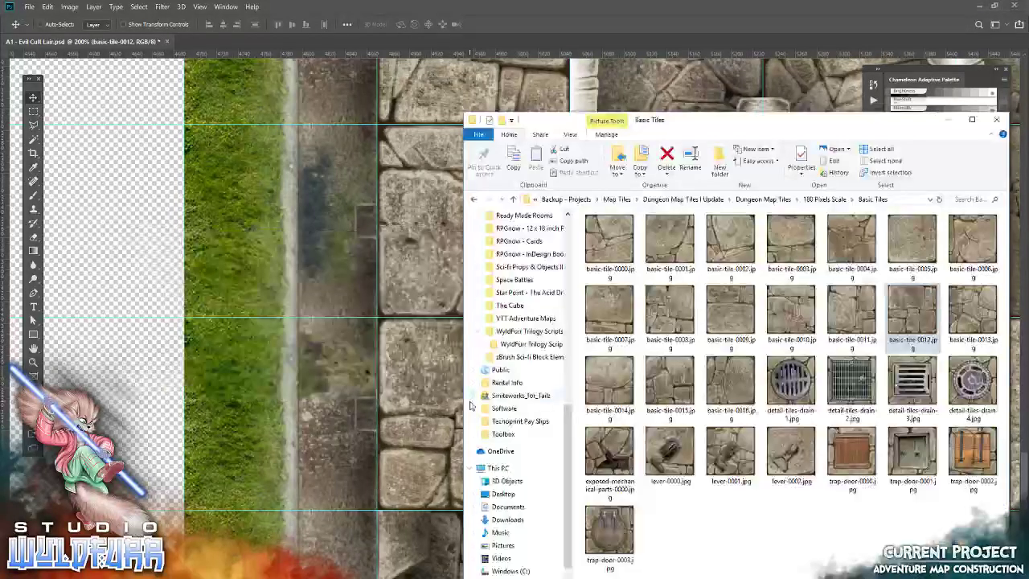
{"action": "left_click_drag", "start_coordinate": [971, 314], "coordinate": [375, 426]}
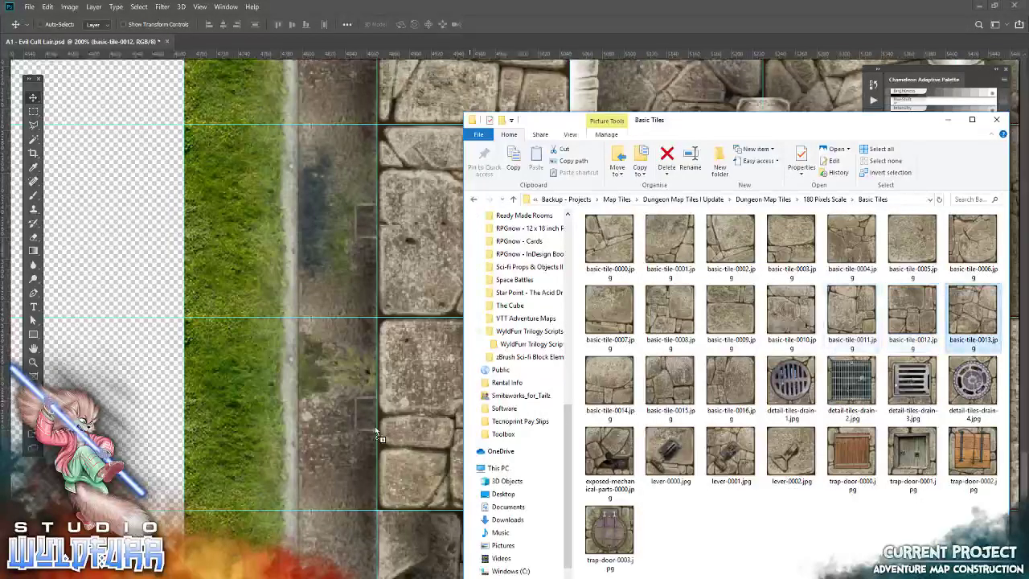
{"action": "left_click", "coordinate": [387, 24]}
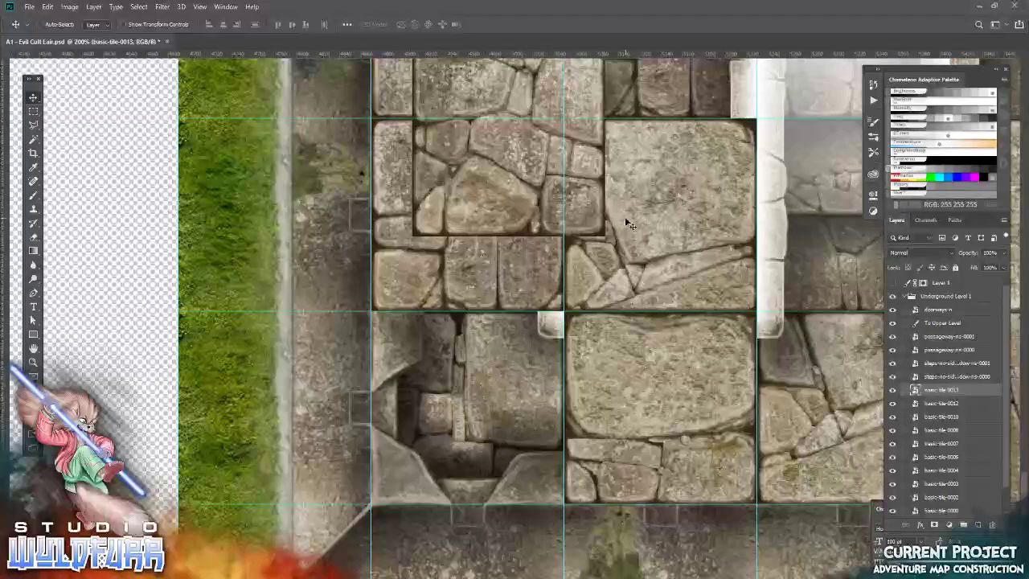
{"action": "left_click_drag", "start_coordinate": [630, 226], "coordinate": [585, 486]}
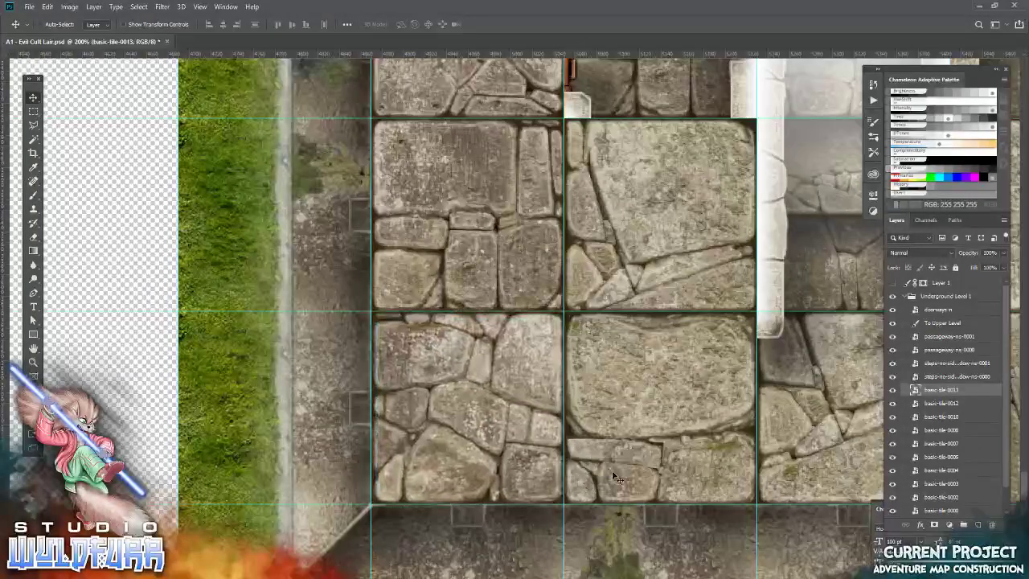
Add basic-tile-0000 and align it to the floor square in the building's northwest inner corner
{"action": "left_click_drag", "start_coordinate": [613, 337], "coordinate": [224, 508]}
{"action": "left_click_drag", "start_coordinate": [286, 227], "coordinate": [462, 575]}
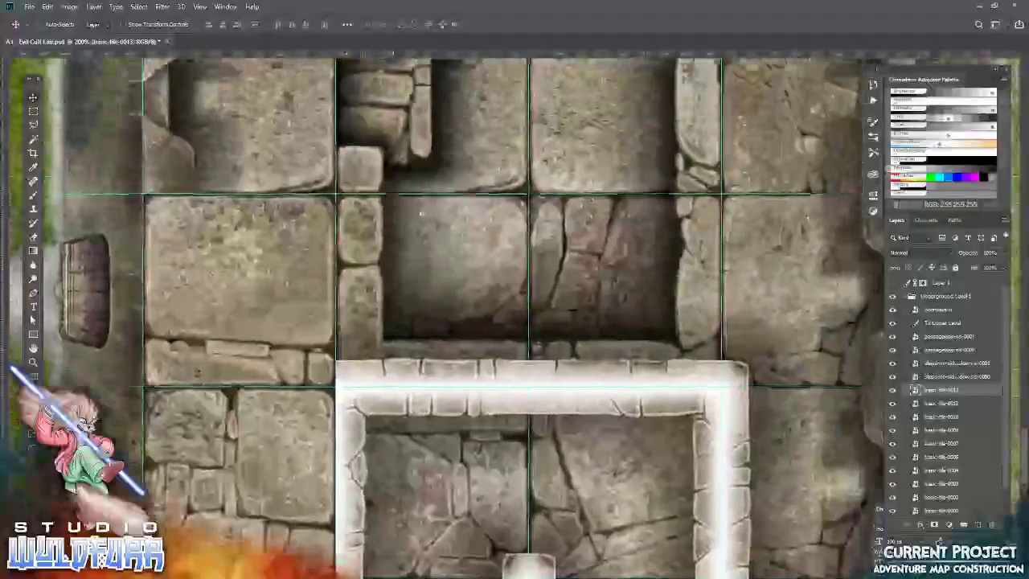
{"action": "scroll", "coordinate": [420, 213], "scroll_direction": "up", "scroll_amount": 10}
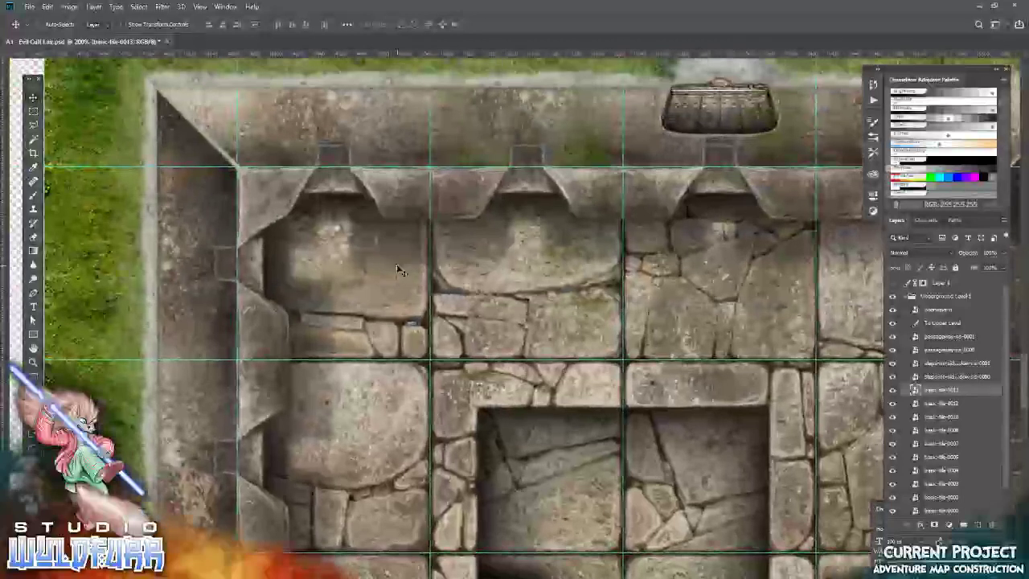
{"action": "key", "text": "alt+Tab"}
{"action": "left_click_drag", "start_coordinate": [615, 249], "coordinate": [514, 338]}
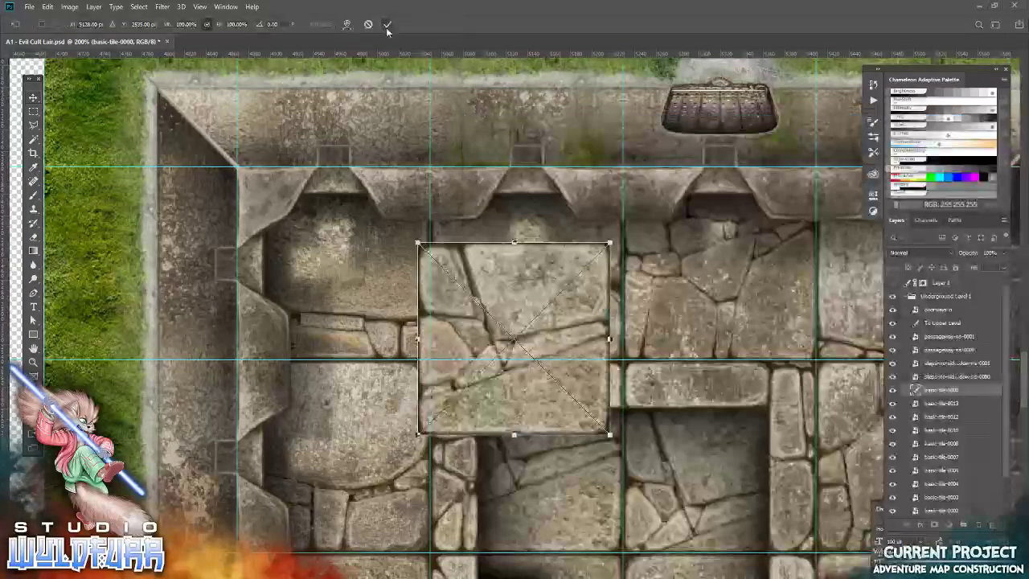
{"action": "left_click", "coordinate": [387, 24]}
{"action": "left_click_drag", "start_coordinate": [492, 421], "coordinate": [321, 343]}
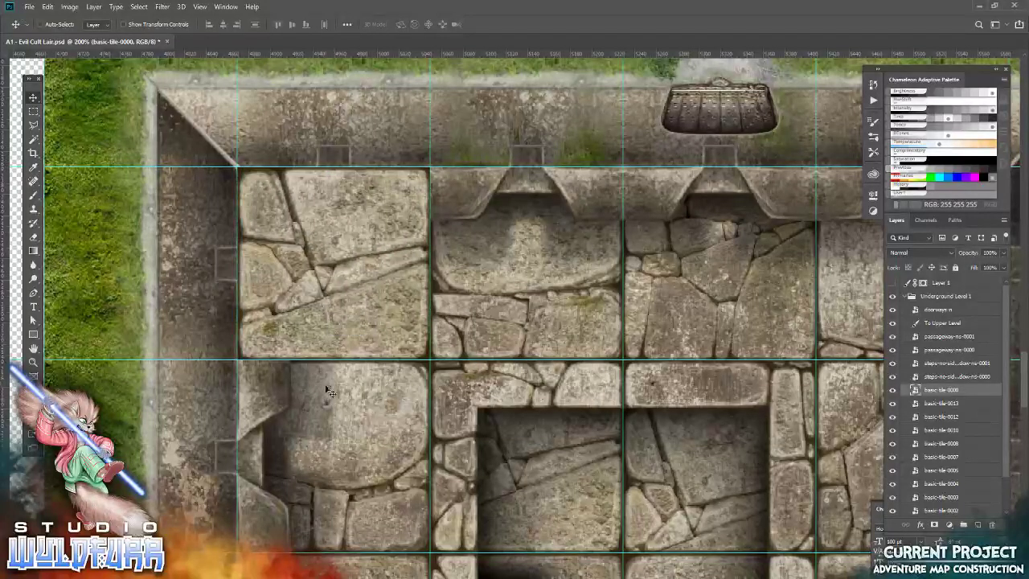
Add basic-tile-0016 and align it to the western-wall square directly south of the northwest corner tile
{"action": "key", "text": "alt+Tab"}
{"action": "left_click_drag", "start_coordinate": [683, 254], "coordinate": [303, 413]}
{"action": "left_click", "coordinate": [387, 23]}
{"action": "left_click_drag", "start_coordinate": [538, 432], "coordinate": [362, 547]}
Add another basic-tile-0013 and align it to the floor square in the building's northeast inner corner
{"action": "left_click_drag", "start_coordinate": [733, 344], "coordinate": [476, 447]}
{"action": "key", "text": "alt+Tab"}
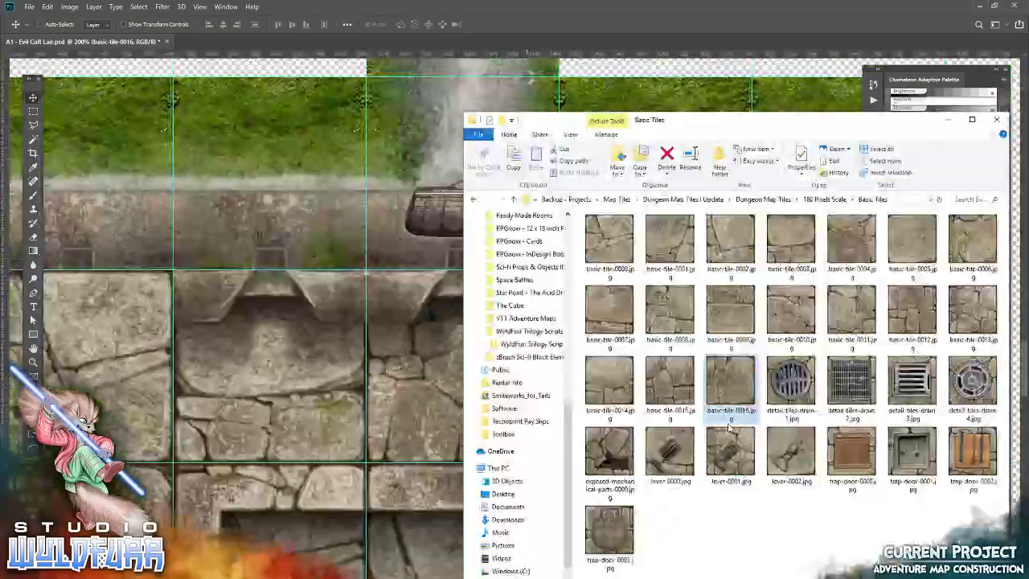
{"action": "left_click_drag", "start_coordinate": [986, 317], "coordinate": [365, 368]}
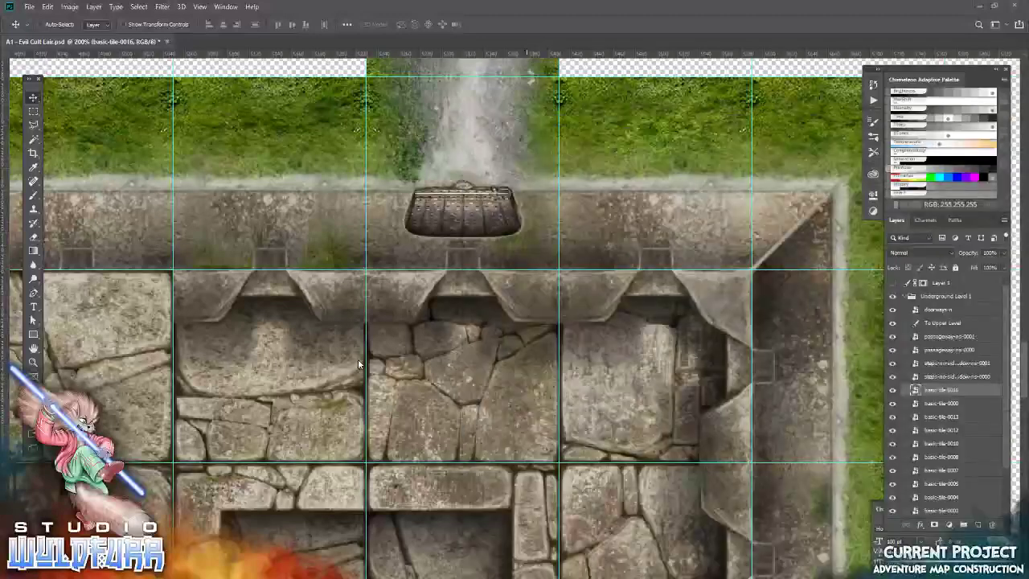
{"action": "left_click", "coordinate": [387, 24]}
{"action": "left_click_drag", "start_coordinate": [498, 374], "coordinate": [639, 403]}
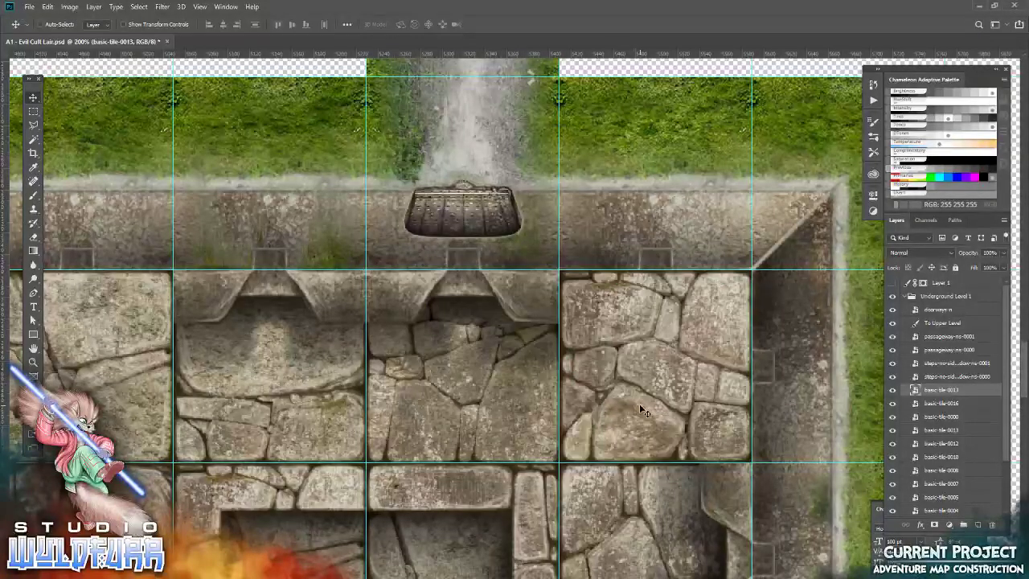
Add another basic-tile-0012 and align it to the square directly inside the northern doorway
{"action": "left_click_drag", "start_coordinate": [450, 394], "coordinate": [553, 355]}
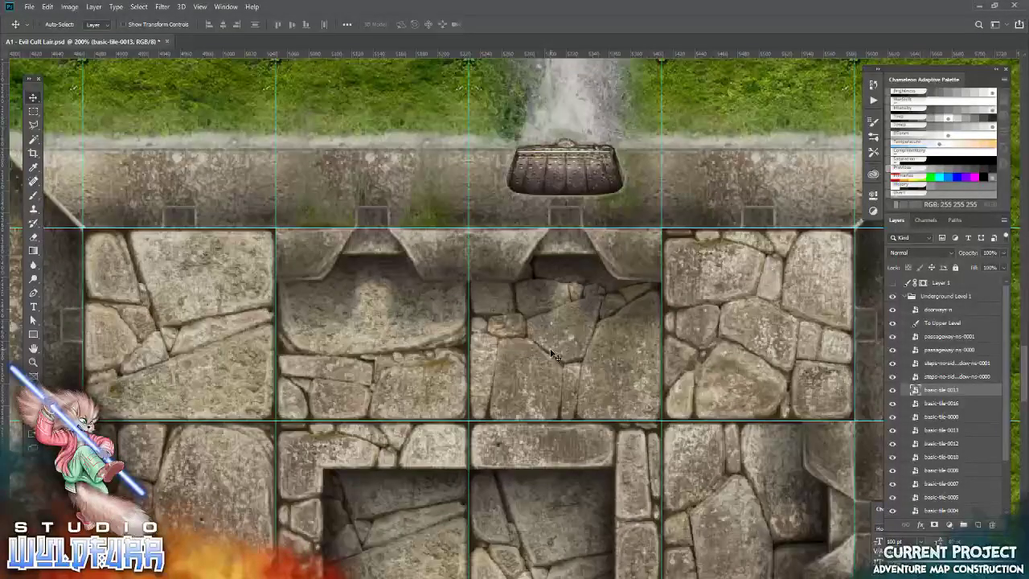
{"action": "key", "text": "alt+Tab"}
{"action": "left_click_drag", "start_coordinate": [926, 312], "coordinate": [310, 334]}
{"action": "left_click", "coordinate": [387, 25]}
{"action": "left_click_drag", "start_coordinate": [555, 364], "coordinate": [598, 351]}
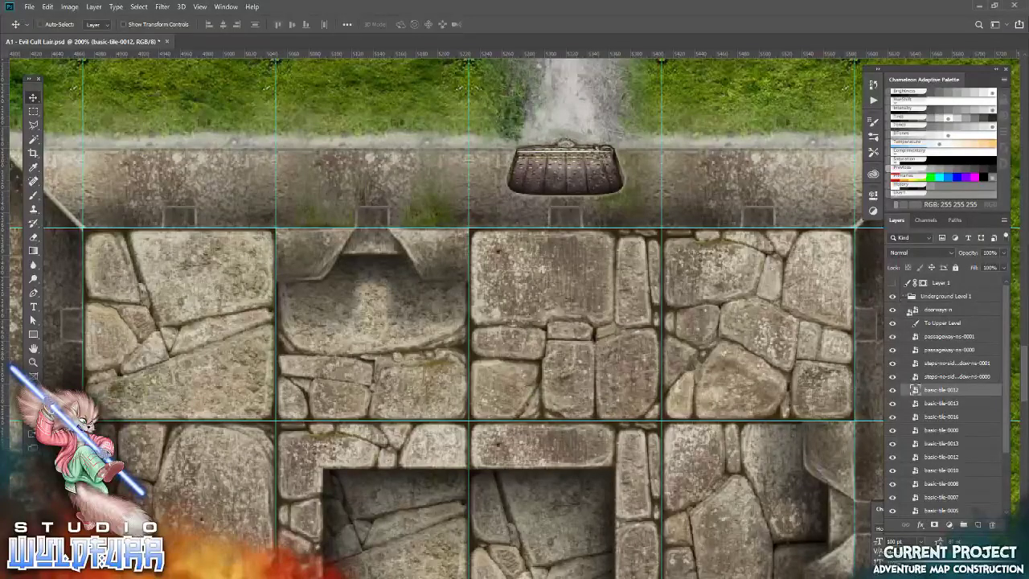
Hide the Ground Level group and review the Underground Level 1 tiles across the map
{"action": "scroll", "coordinate": [915, 431], "scroll_direction": "down", "scroll_amount": 3}
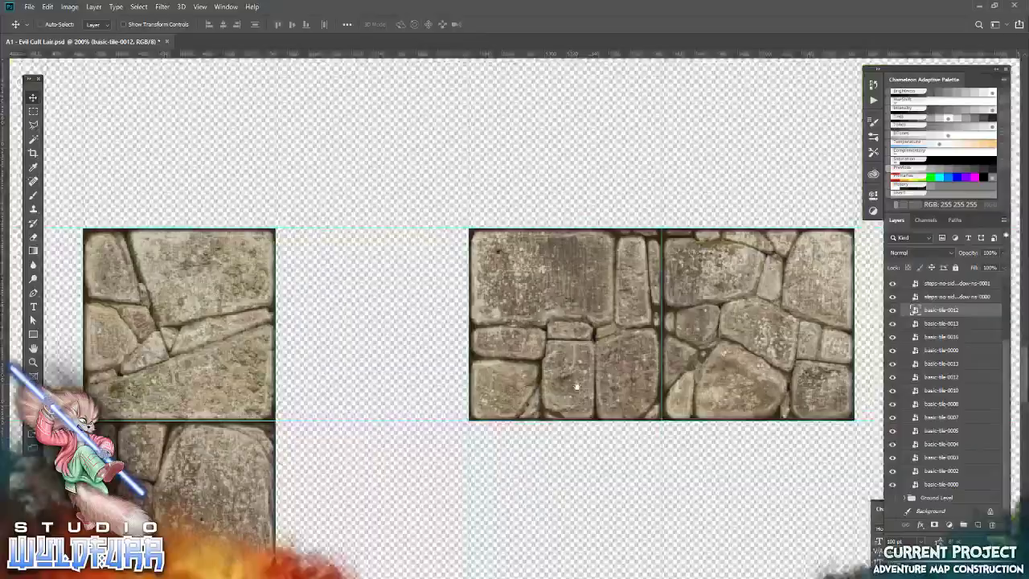
{"action": "left_click_drag", "start_coordinate": [643, 448], "coordinate": [469, 253]}
{"action": "left_click_drag", "start_coordinate": [285, 267], "coordinate": [574, 436]}
{"action": "left_click_drag", "start_coordinate": [448, 427], "coordinate": [443, 168]}
{"action": "left_click_drag", "start_coordinate": [465, 553], "coordinate": [459, 298]}
{"action": "left_click_drag", "start_coordinate": [534, 547], "coordinate": [345, 160]}
{"action": "left_click_drag", "start_coordinate": [479, 321], "coordinate": [496, 418]}
{"action": "key", "text": "alt+Tab"}
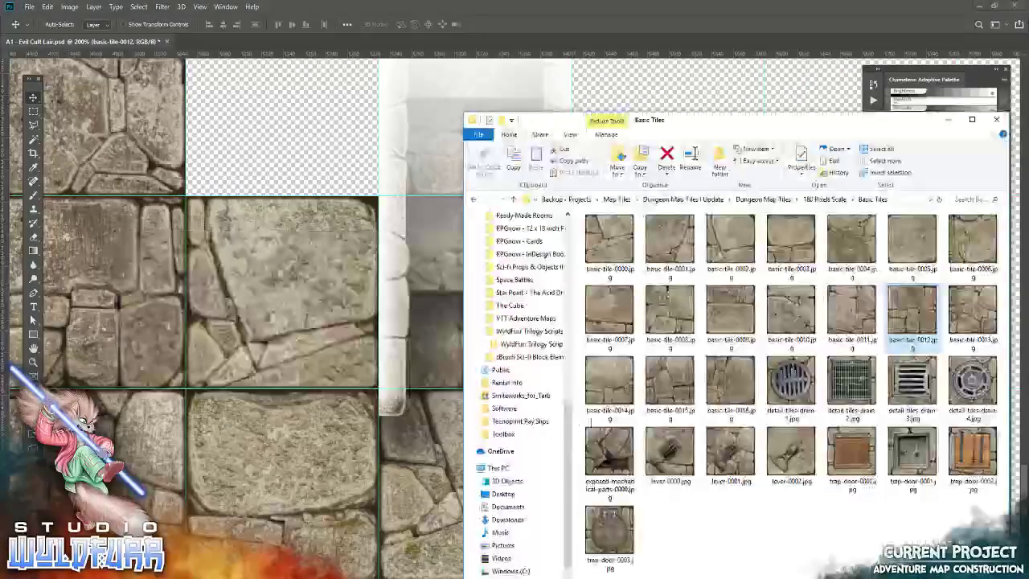
{"action": "left_click", "coordinate": [417, 286]}
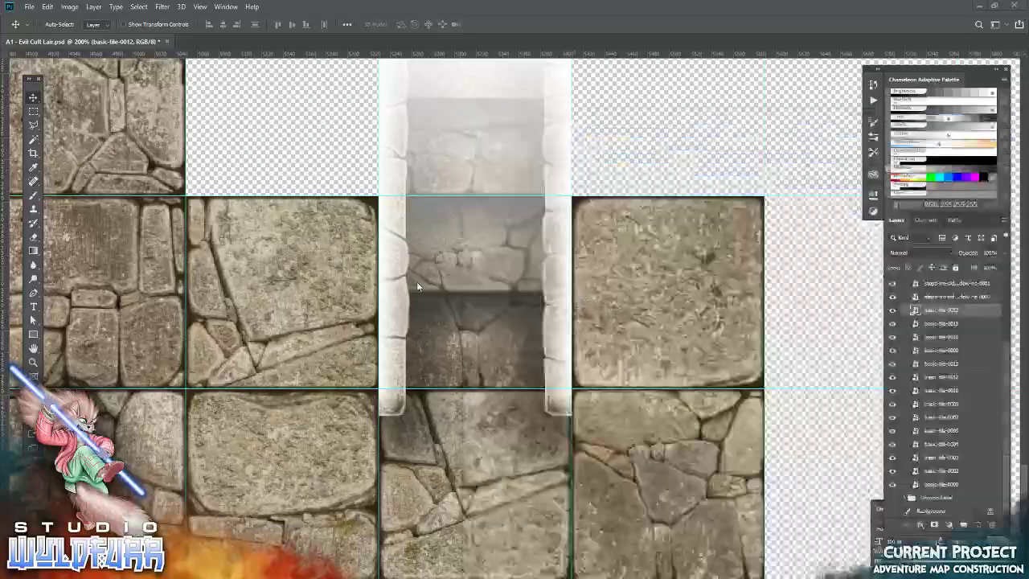
Delete the basic-tile-0005 layer in the square directly east of the fading stairway
{"action": "left_click_drag", "start_coordinate": [685, 232], "coordinate": [602, 287]}
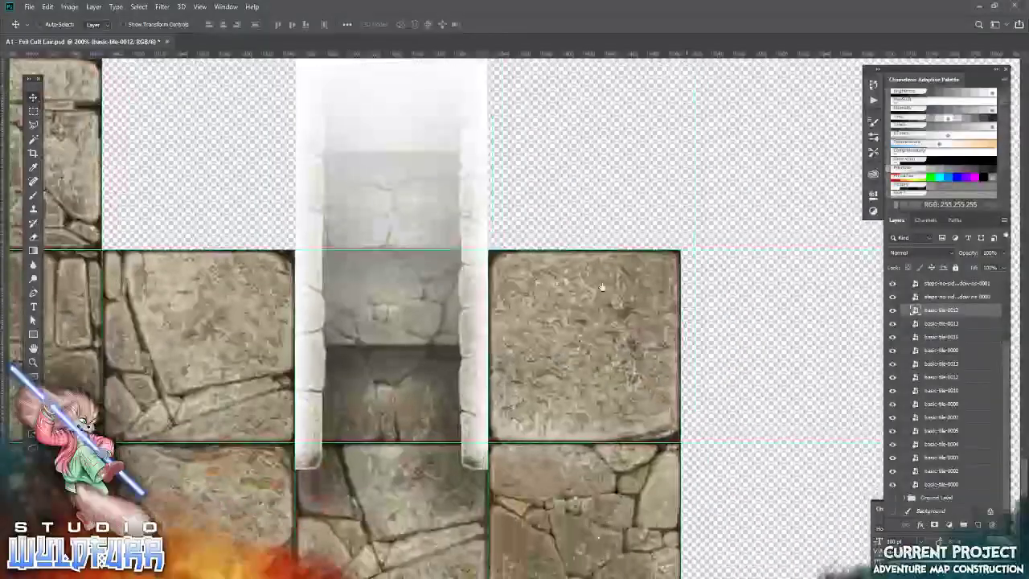
{"action": "right_click", "coordinate": [576, 356]}
{"action": "left_click", "coordinate": [624, 360]}
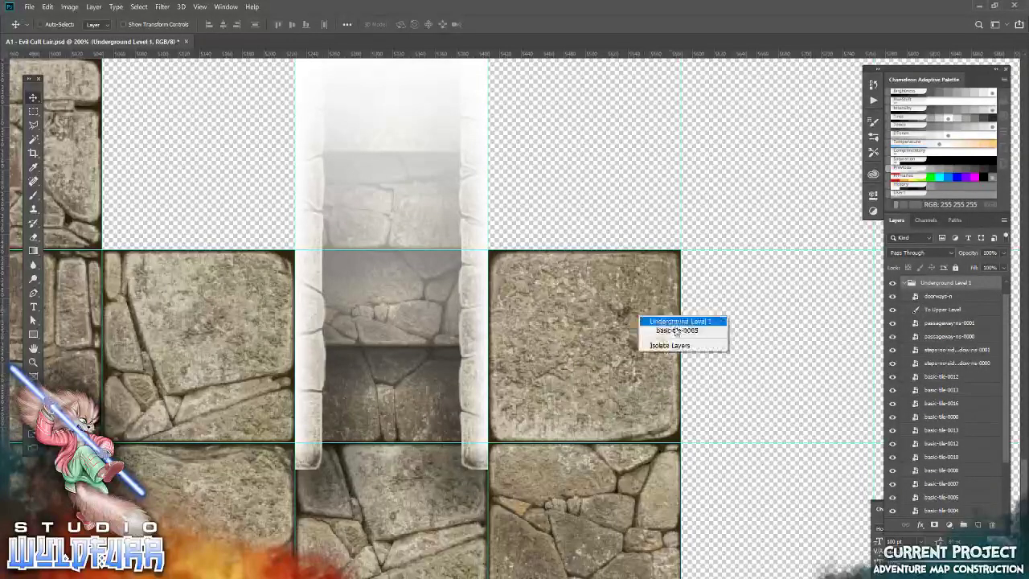
{"action": "left_click", "coordinate": [678, 330]}
{"action": "left_click_drag", "start_coordinate": [945, 500], "coordinate": [992, 524]}
Add passage-steps-tile-sn-0000 from the 180 Pixels Scale Stairways folder and align it to the empty square east of the fading stairway
{"action": "key", "text": "alt+Tab"}
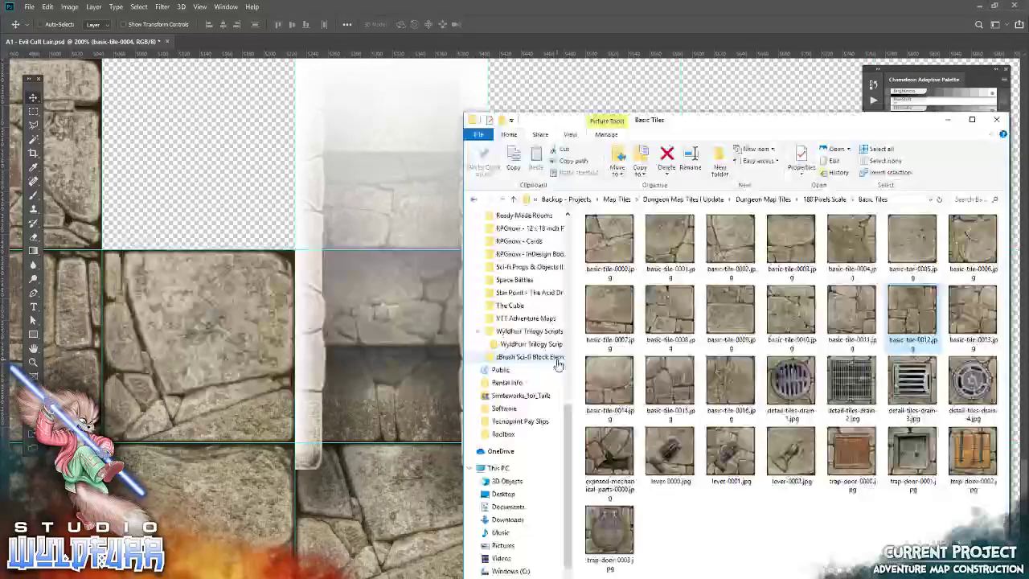
{"action": "left_click", "coordinate": [825, 200]}
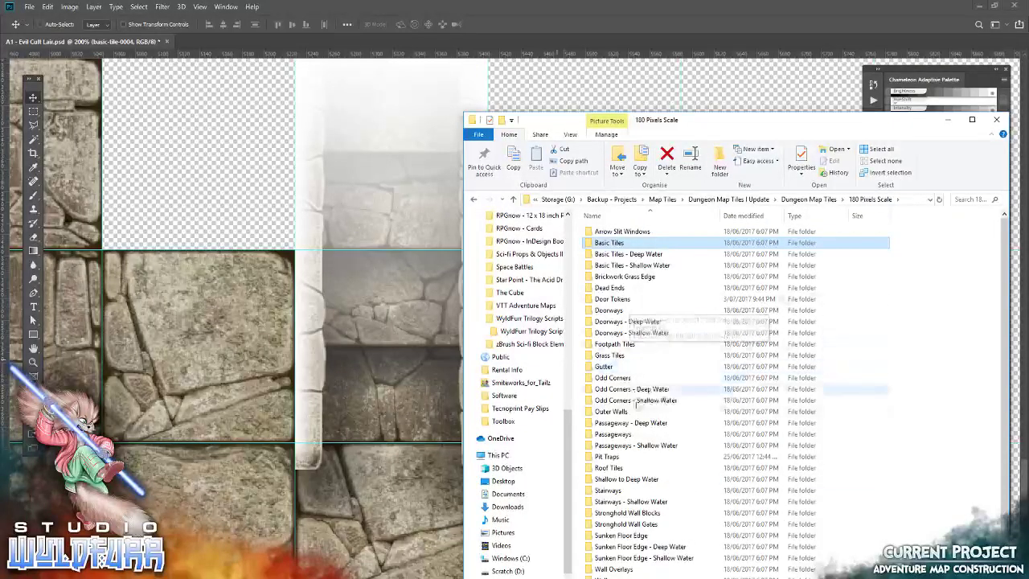
{"action": "double_click", "coordinate": [619, 491]}
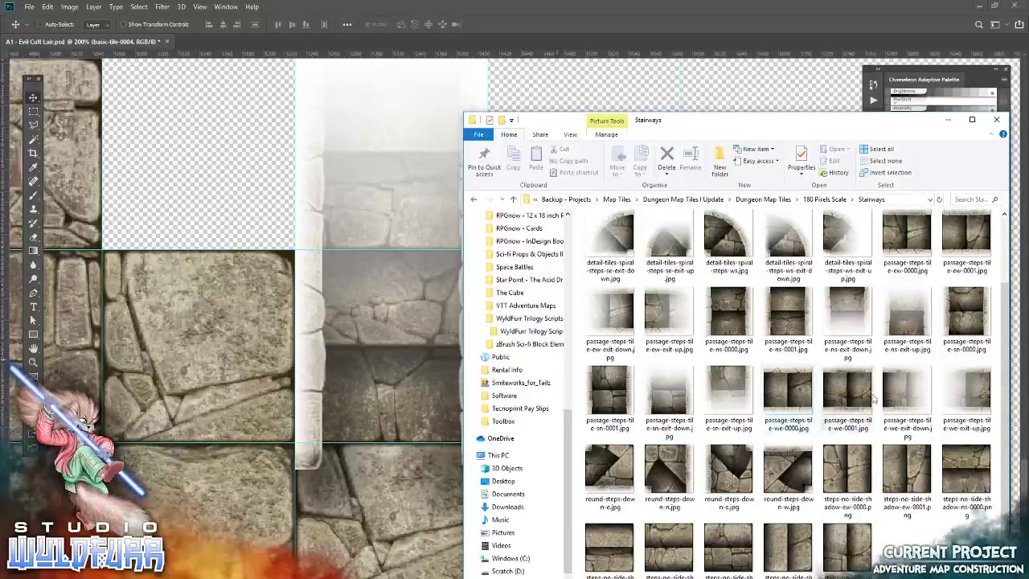
{"action": "scroll", "coordinate": [873, 397], "scroll_direction": "up", "scroll_amount": 1}
{"action": "left_click_drag", "start_coordinate": [967, 401], "coordinate": [325, 324]}
{"action": "left_click", "coordinate": [392, 26]}
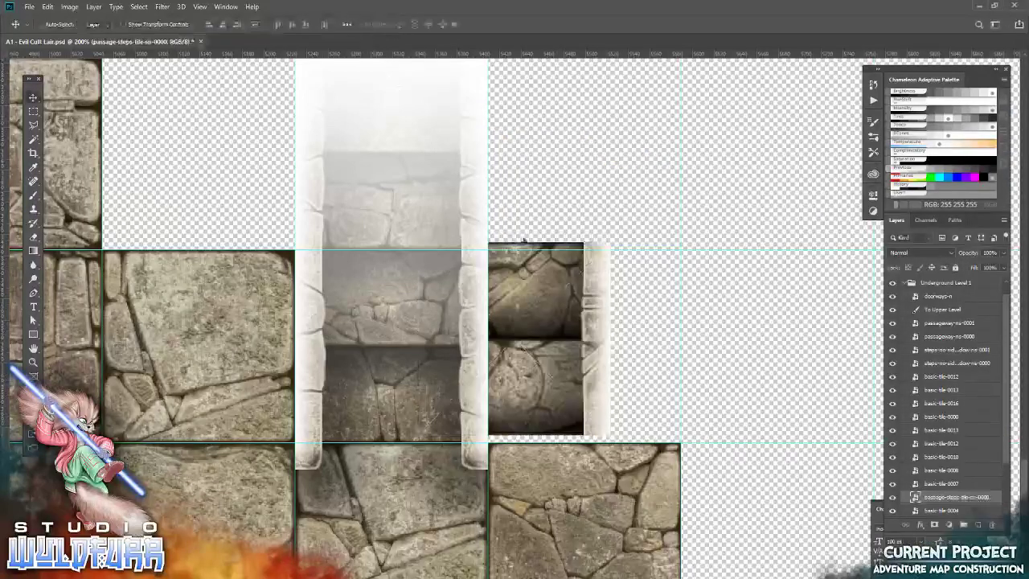
{"action": "left_click_drag", "start_coordinate": [554, 353], "coordinate": [621, 359]}
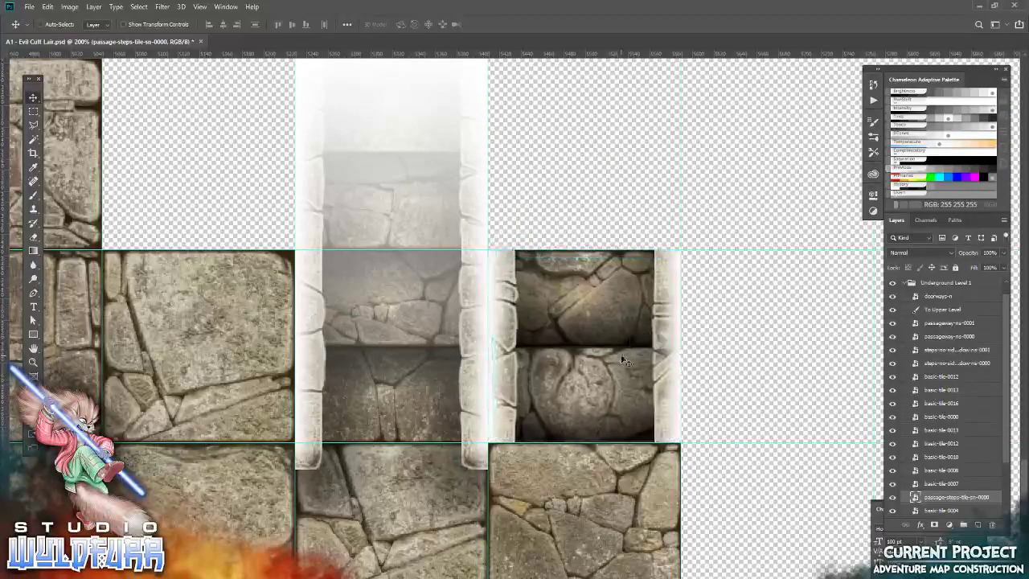
Add passage-steps-tile-sn-0001 and align it to the square directly north of passage-steps-tile-sn-0000
{"action": "key", "text": "alt+Tab"}
{"action": "left_click_drag", "start_coordinate": [956, 391], "coordinate": [357, 123]}
{"action": "left_click", "coordinate": [387, 24]}
{"action": "left_click_drag", "start_coordinate": [567, 355], "coordinate": [635, 167]}
Add wall-es-0000 from the 180 Pixels Scale Wall Overlays folder and align it to the floor square directly south of the solid passage steps
{"action": "left_click_drag", "start_coordinate": [564, 177], "coordinate": [670, 369]}
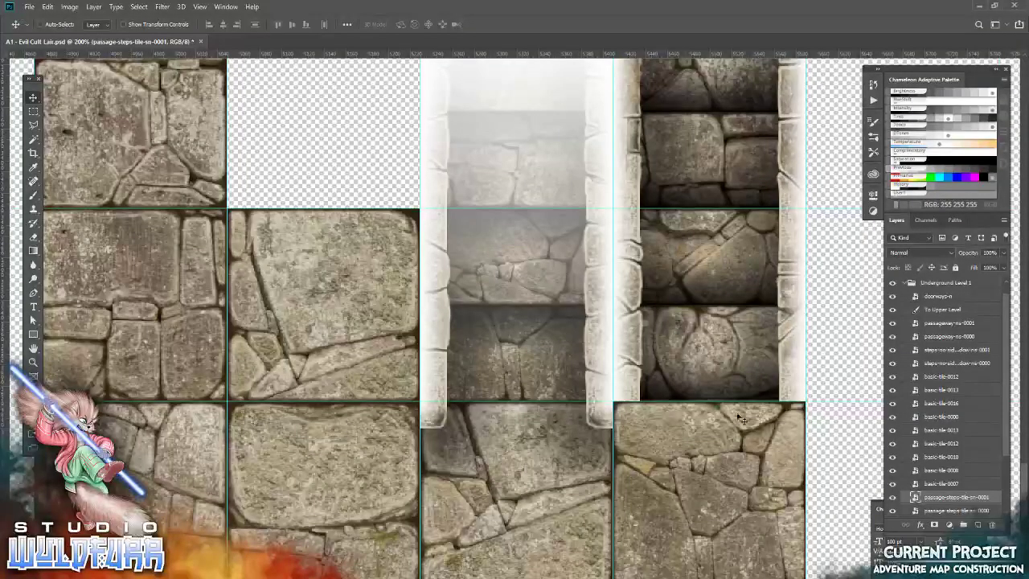
{"action": "key", "text": "alt+Tab"}
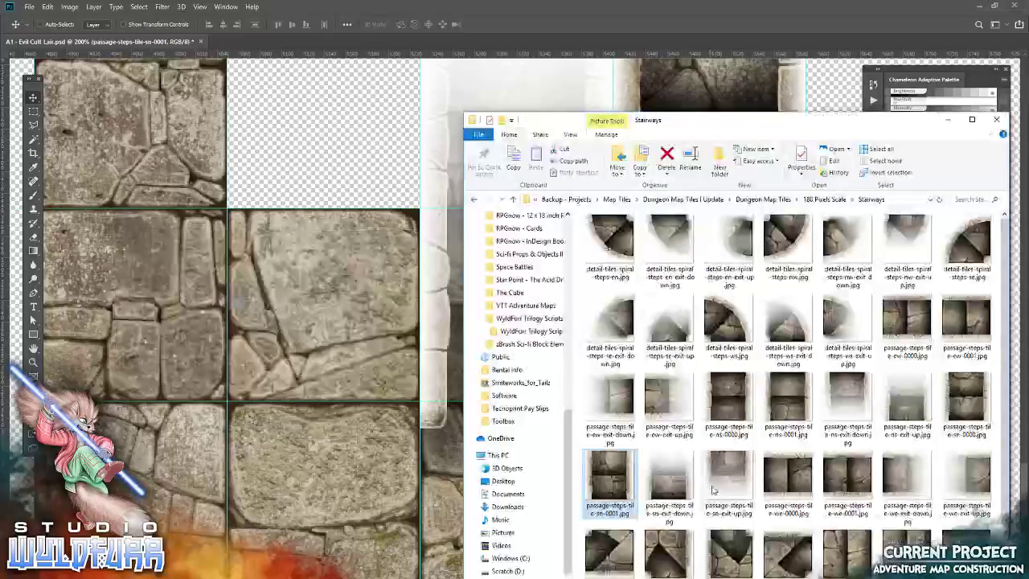
{"action": "left_click", "coordinate": [836, 200]}
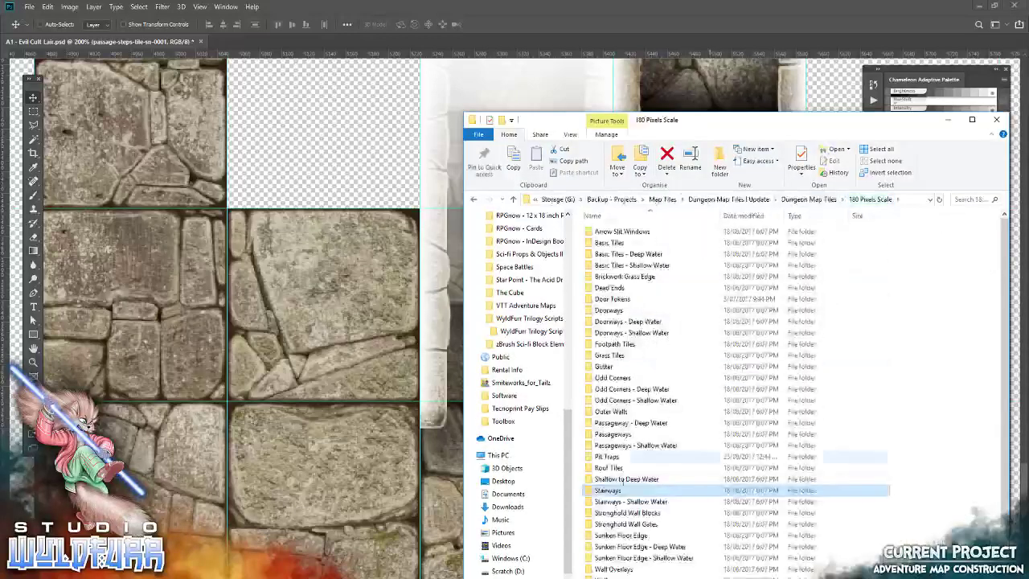
{"action": "double_click", "coordinate": [613, 548]}
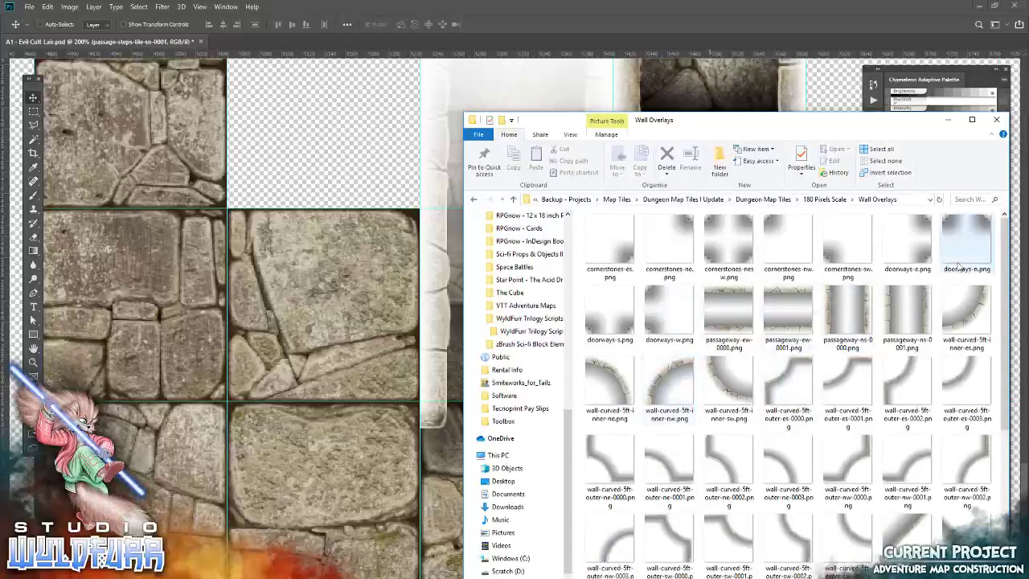
{"action": "scroll", "coordinate": [697, 487], "scroll_direction": "down", "scroll_amount": 3}
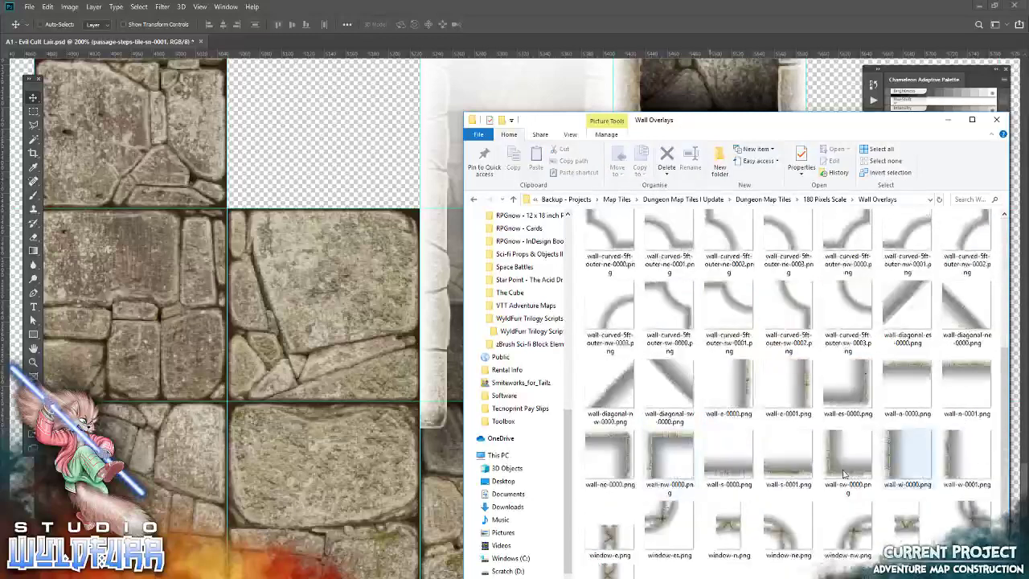
{"action": "left_click_drag", "start_coordinate": [821, 407], "coordinate": [510, 329]}
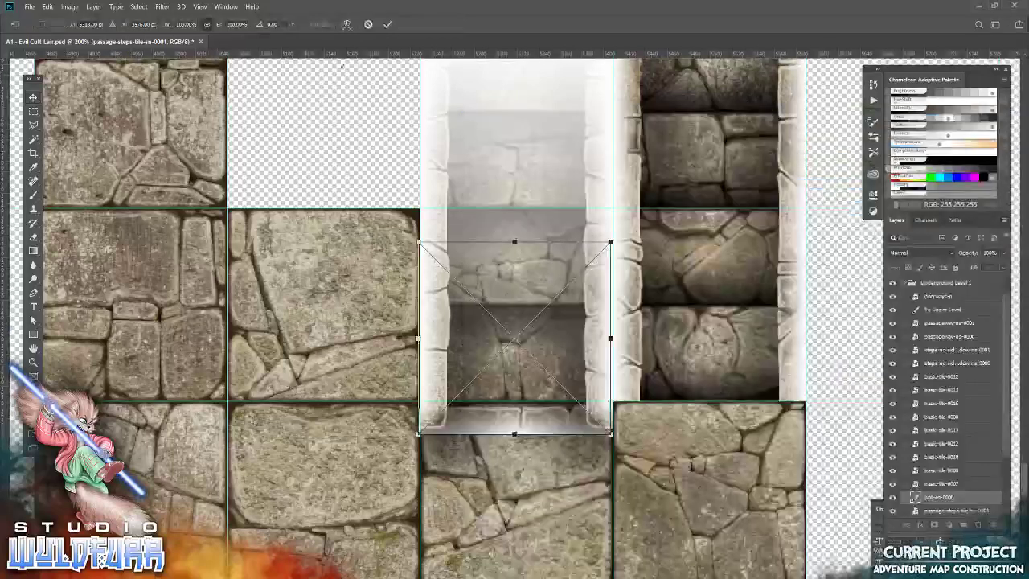
{"action": "key", "text": "Return"}
{"action": "left_click_drag", "start_coordinate": [554, 375], "coordinate": [721, 490]}
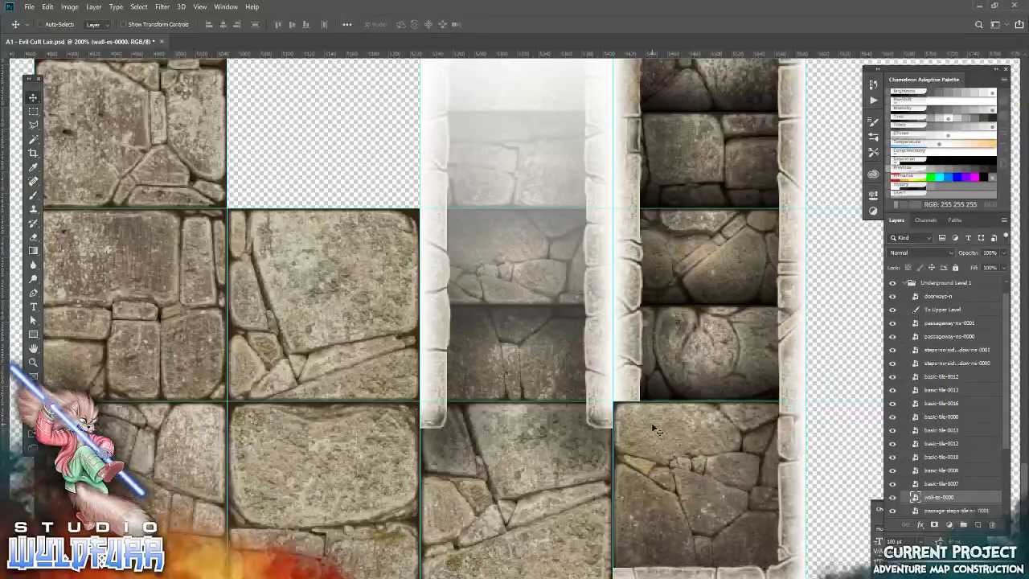
Add the cornerstones-nw overlay and align it to the same square as wall-es-0000, south of the passage steps
{"action": "key", "text": "alt+Tab"}
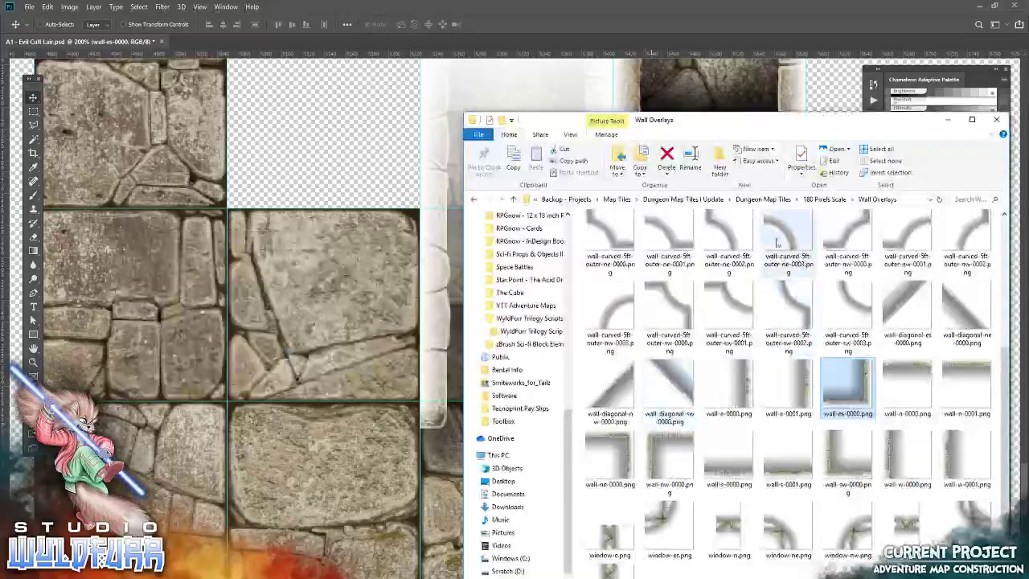
{"action": "scroll", "coordinate": [764, 402], "scroll_direction": "up", "scroll_amount": 3}
{"action": "left_click_drag", "start_coordinate": [783, 236], "coordinate": [398, 281]}
{"action": "left_click", "coordinate": [387, 23]}
{"action": "left_click_drag", "start_coordinate": [523, 337], "coordinate": [681, 474]}
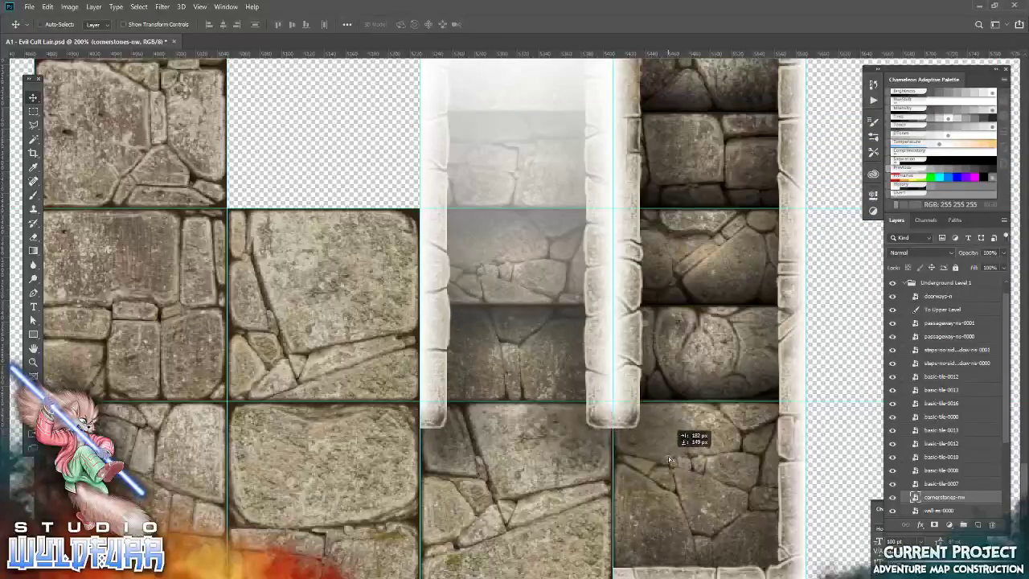
Add the wall-s-0001 overlay and align it to the floor square directly south of the fading stairway
{"action": "key", "text": "alt+Tab"}
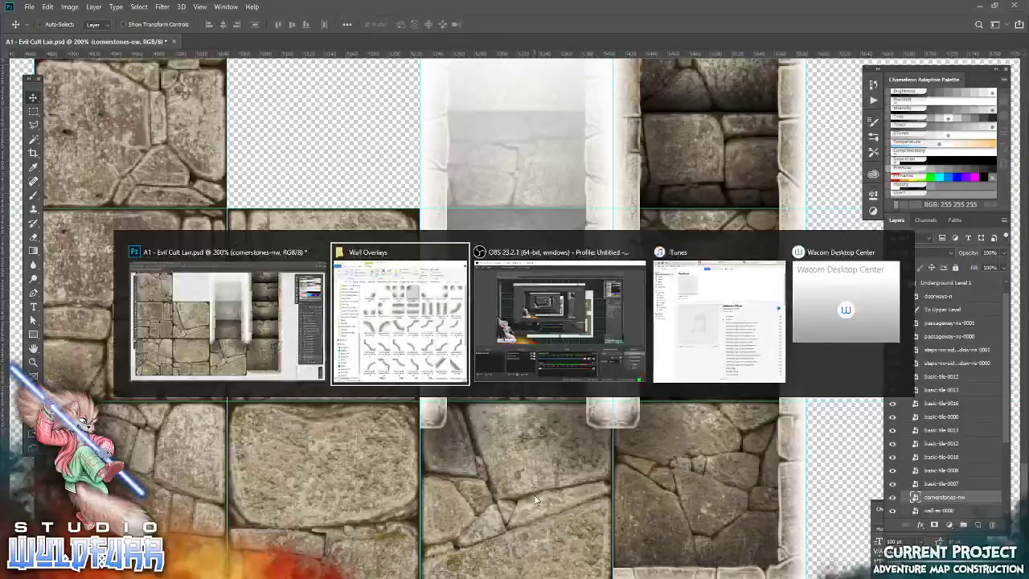
{"action": "left_click_drag", "start_coordinate": [784, 458], "coordinate": [338, 247]}
{"action": "key", "text": "Return"}
{"action": "left_click_drag", "start_coordinate": [539, 360], "coordinate": [546, 521]}
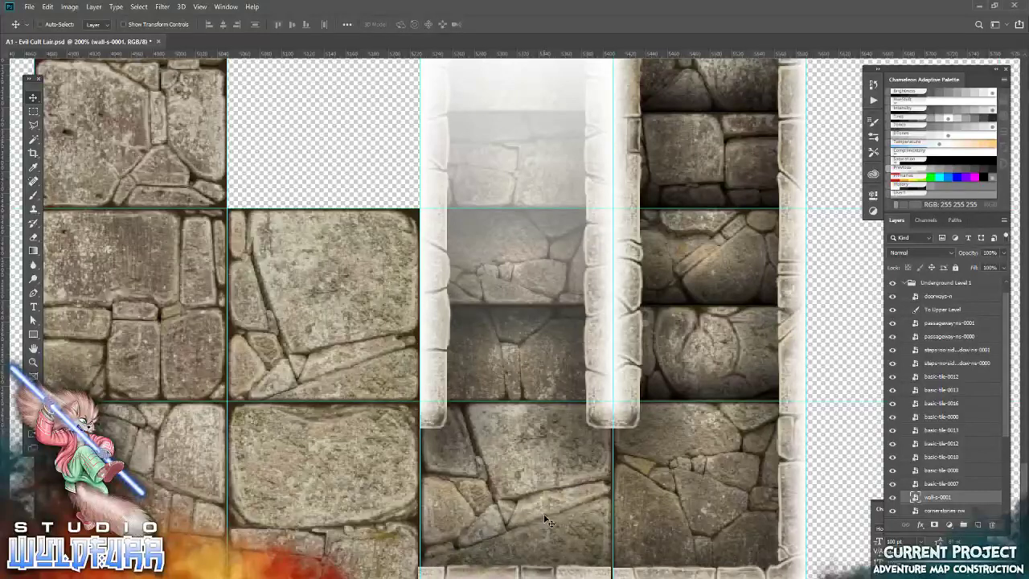
Add the wall-s-0000 overlay and align it to the floor square directly west of the wall-s-0001 square
{"action": "left_click_drag", "start_coordinate": [338, 516], "coordinate": [560, 492]}
{"action": "key", "text": "alt+Tab"}
{"action": "left_click_drag", "start_coordinate": [732, 464], "coordinate": [426, 406]}
{"action": "left_click", "coordinate": [388, 24]}
{"action": "left_click_drag", "start_coordinate": [535, 436], "coordinate": [549, 568]}
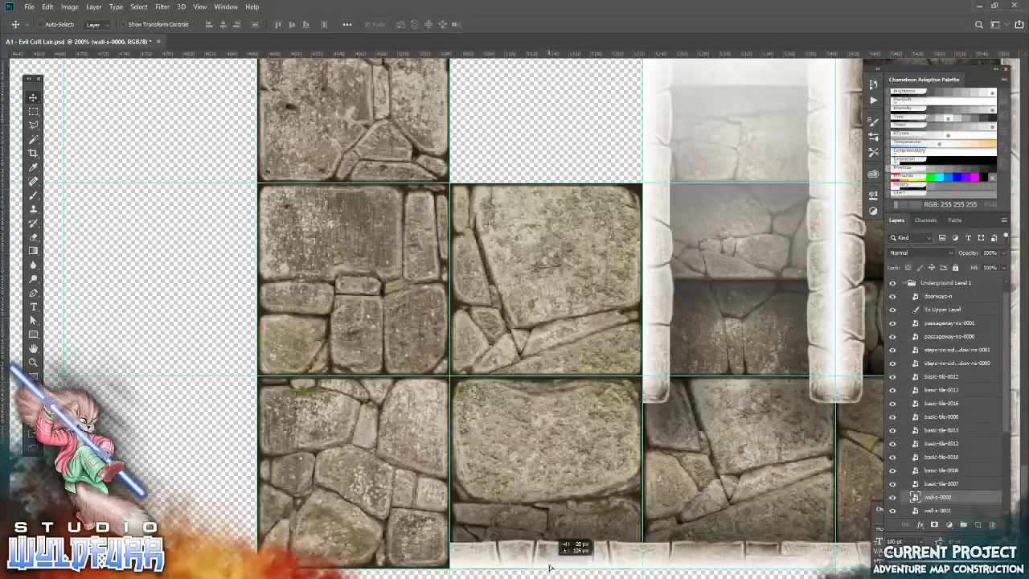
Add wall-sw-0000, move its layer to the top of the Underground Level 1 group, and align it to the southwest corner floor square
{"action": "key", "text": "alt+Tab"}
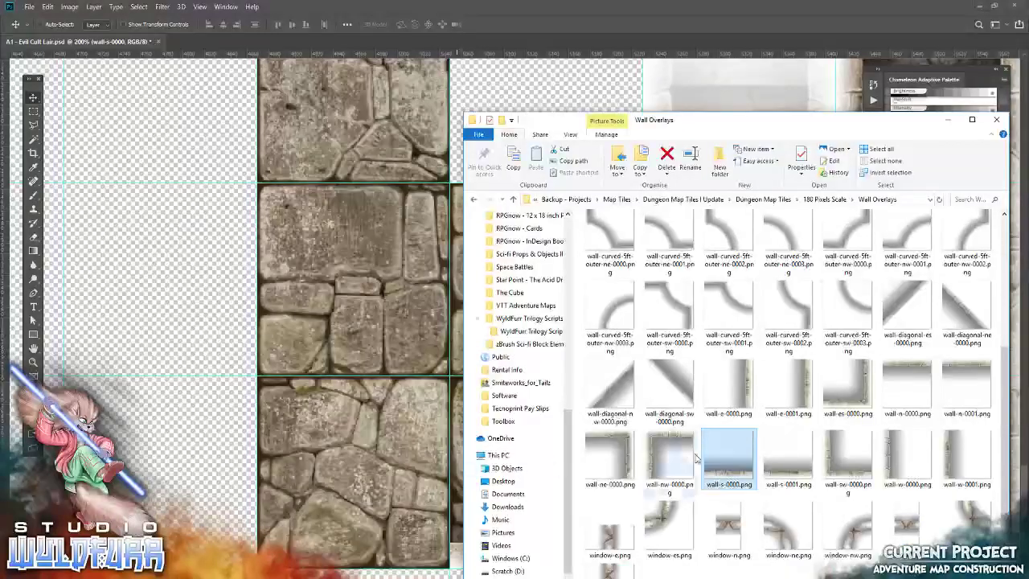
{"action": "left_click_drag", "start_coordinate": [847, 466], "coordinate": [386, 322]}
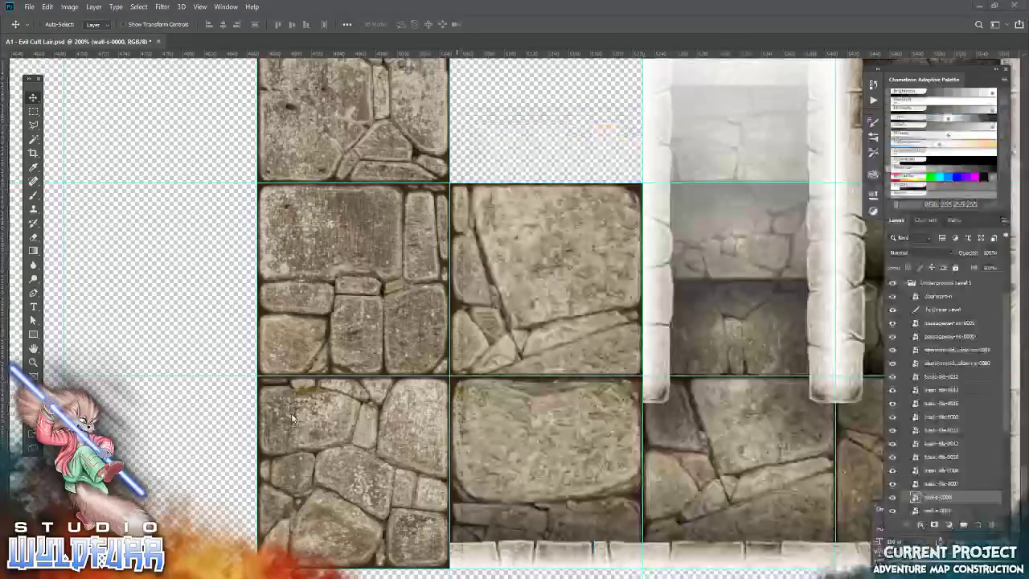
{"action": "left_click", "coordinate": [387, 24]}
{"action": "left_click_drag", "start_coordinate": [554, 427], "coordinate": [382, 538]}
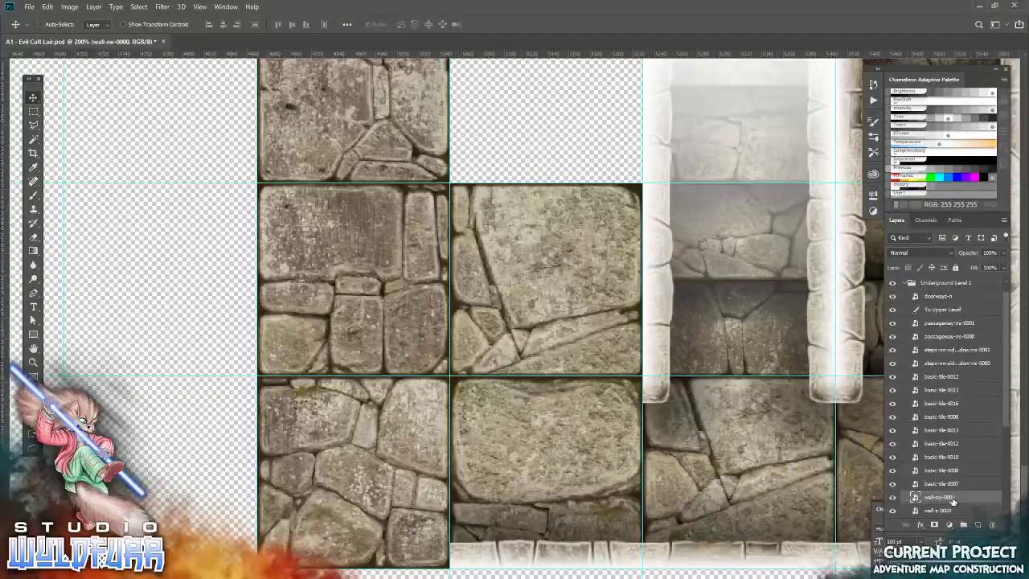
{"action": "left_click_drag", "start_coordinate": [973, 294], "coordinate": [971, 296]}
{"action": "left_click_drag", "start_coordinate": [384, 517], "coordinate": [383, 543]}
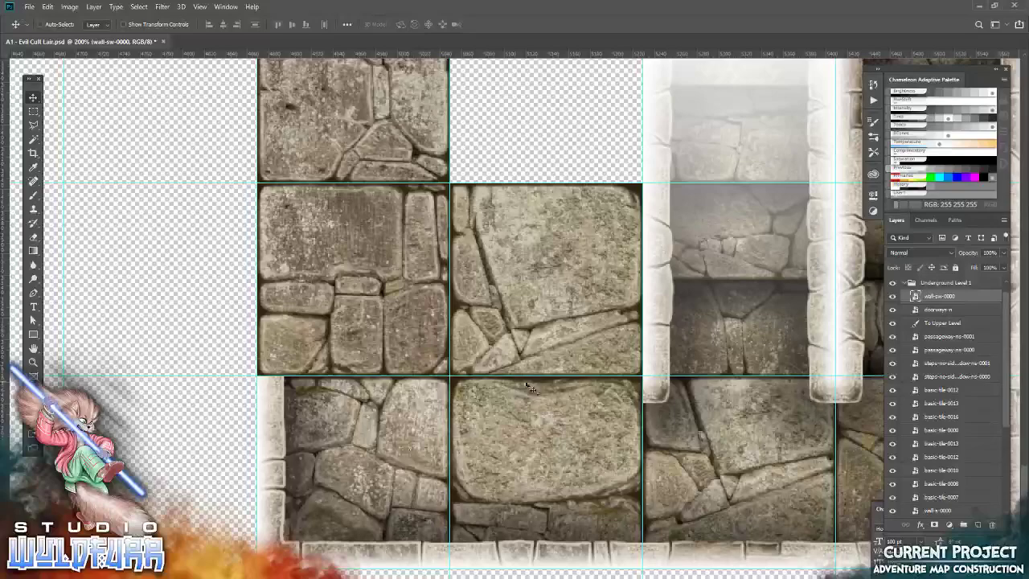
Add the wall-ne-0000 overlay and align it to the floor square directly west of the fading stairway
{"action": "left_click_drag", "start_coordinate": [646, 349], "coordinate": [633, 430]}
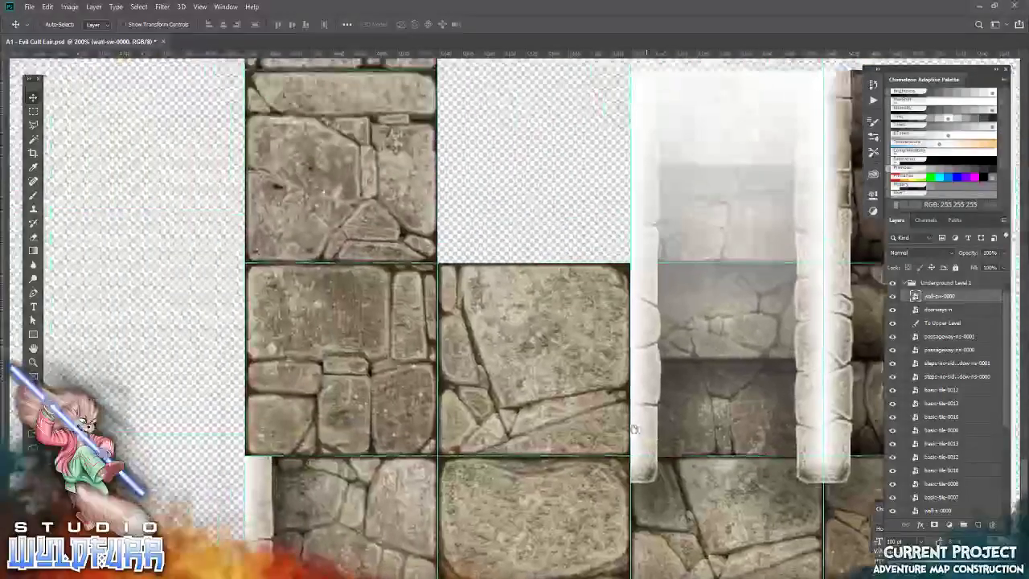
{"action": "left_click_drag", "start_coordinate": [401, 456], "coordinate": [496, 465]}
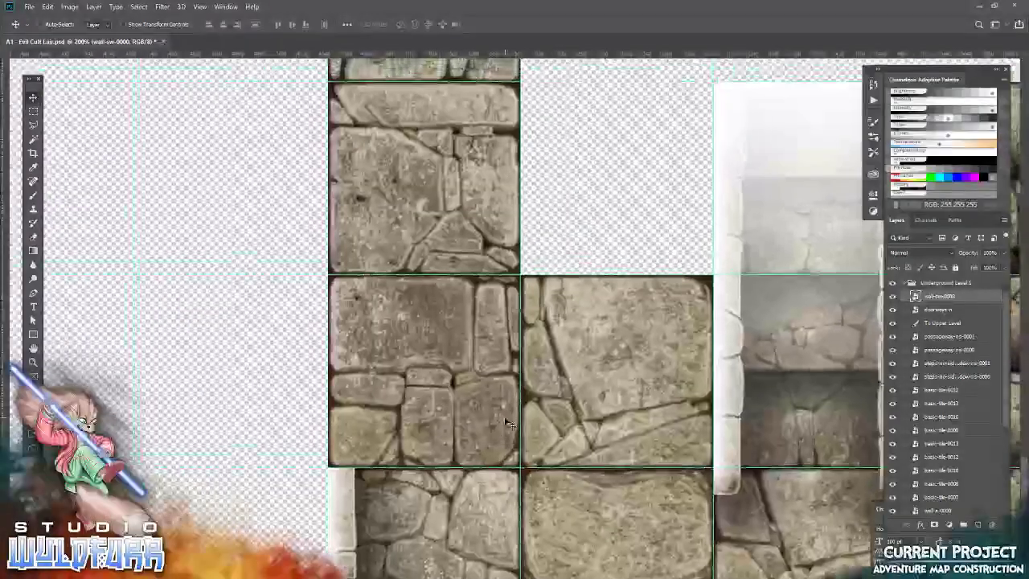
{"action": "key", "text": "alt+Tab"}
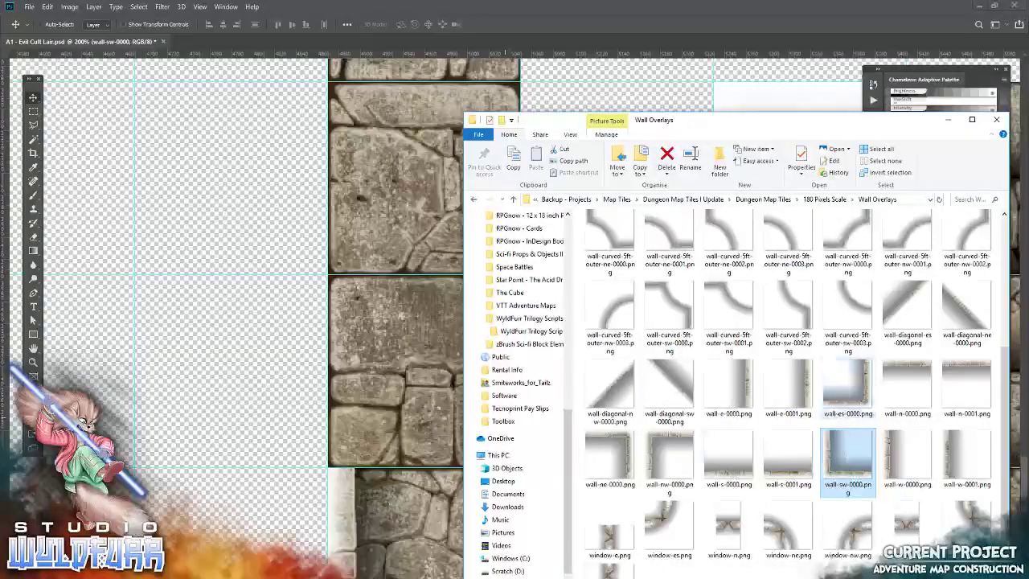
{"action": "left_click_drag", "start_coordinate": [615, 453], "coordinate": [418, 345]}
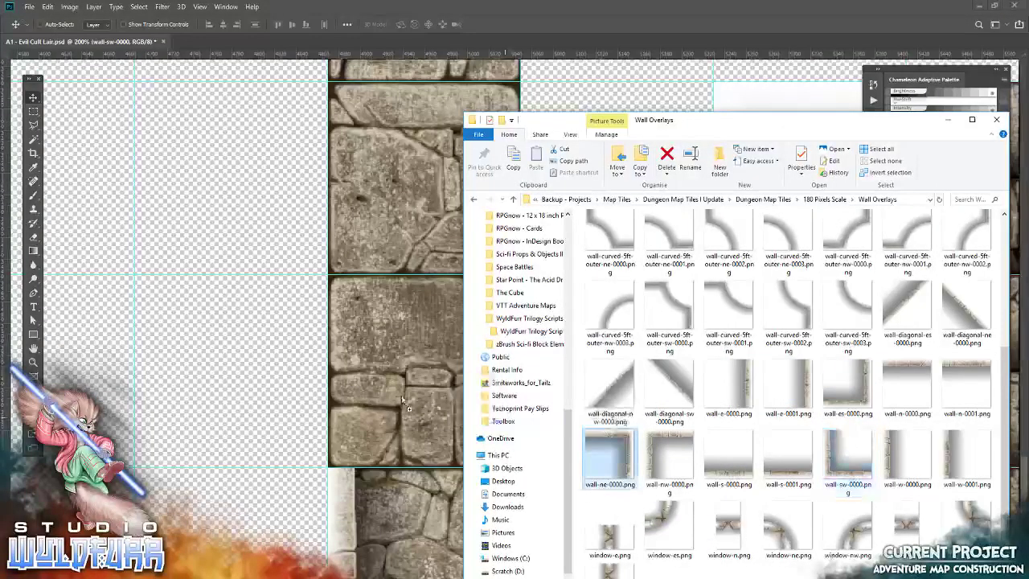
{"action": "left_click", "coordinate": [387, 25]}
{"action": "left_click_drag", "start_coordinate": [598, 369], "coordinate": [697, 399]}
Add the cornerstones-ne overlay and align it to the floor square directly south of the wall-ne-0000 square
{"action": "key", "text": "alt+Tab"}
{"action": "scroll", "coordinate": [780, 365], "scroll_direction": "up", "scroll_amount": 5}
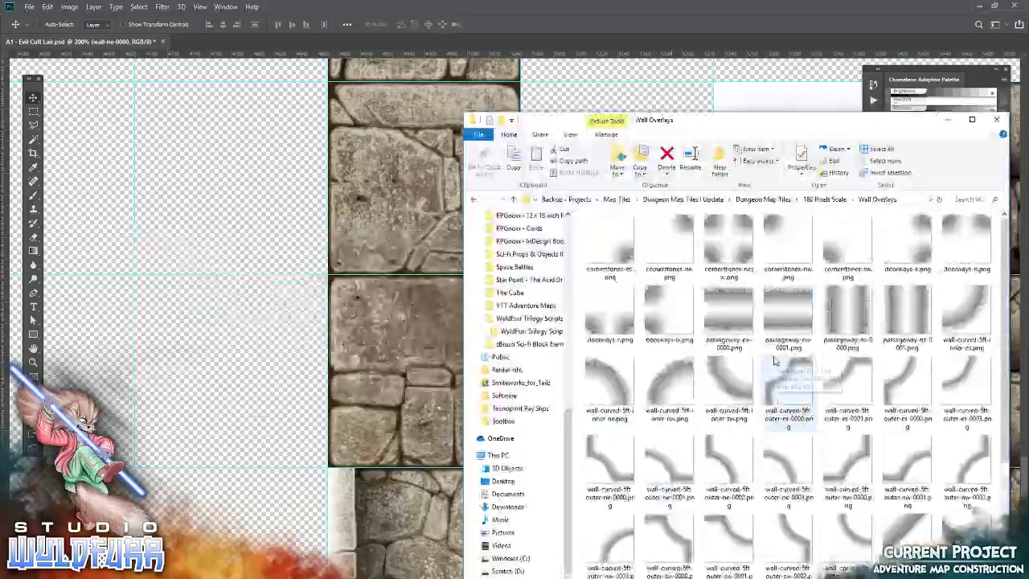
{"action": "left_click_drag", "start_coordinate": [690, 230], "coordinate": [373, 378]}
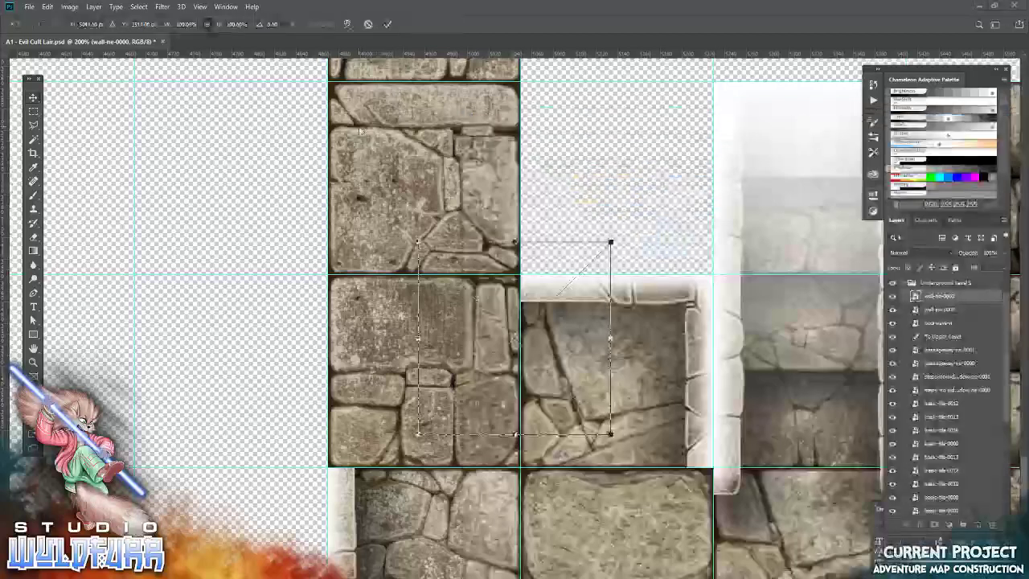
{"action": "left_click", "coordinate": [388, 24]}
{"action": "left_click_drag", "start_coordinate": [599, 261], "coordinate": [697, 492]}
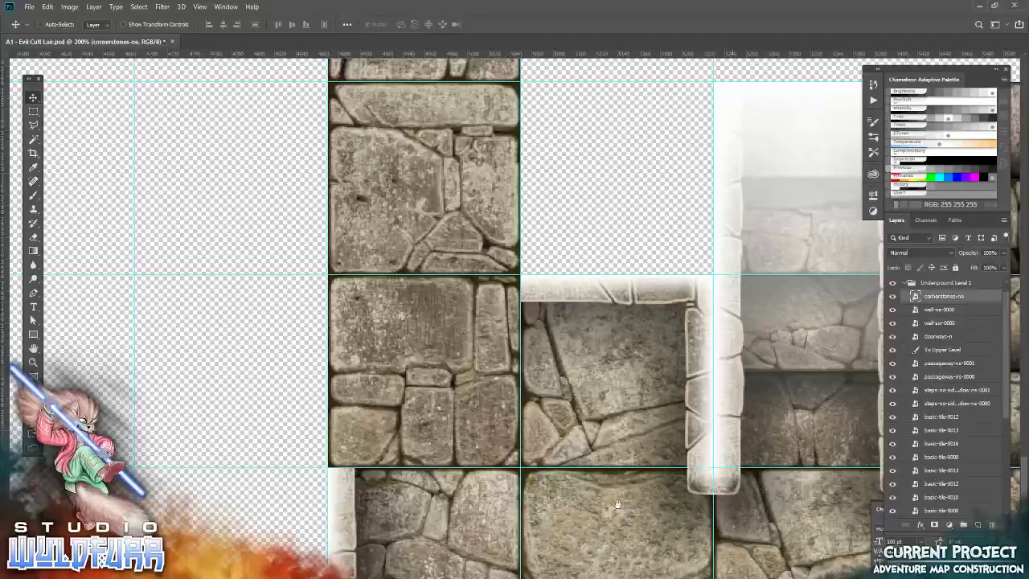
Add the wall-w-0000 overlay and align it to the floor square directly west of the wall-ne-0000 square
{"action": "mouse_move", "coordinate": [618, 504]}
{"action": "left_mouse_down"}
{"action": "mouse_move", "coordinate": [536, 248]}
{"action": "mouse_move", "coordinate": [644, 345]}
{"action": "mouse_move", "coordinate": [233, 345]}
{"action": "mouse_move", "coordinate": [424, 497]}
{"action": "mouse_move", "coordinate": [606, 509]}
{"action": "left_mouse_up"}
{"action": "left_click_drag", "start_coordinate": [452, 376], "coordinate": [559, 445]}
{"action": "key", "text": "alt+Tab"}
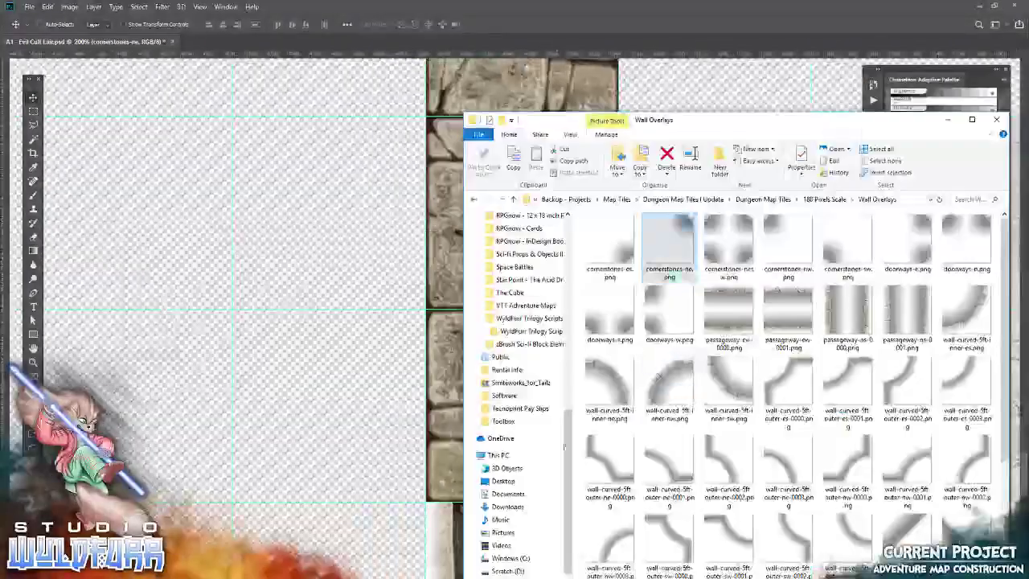
{"action": "scroll", "coordinate": [798, 438], "scroll_direction": "down", "scroll_amount": 1}
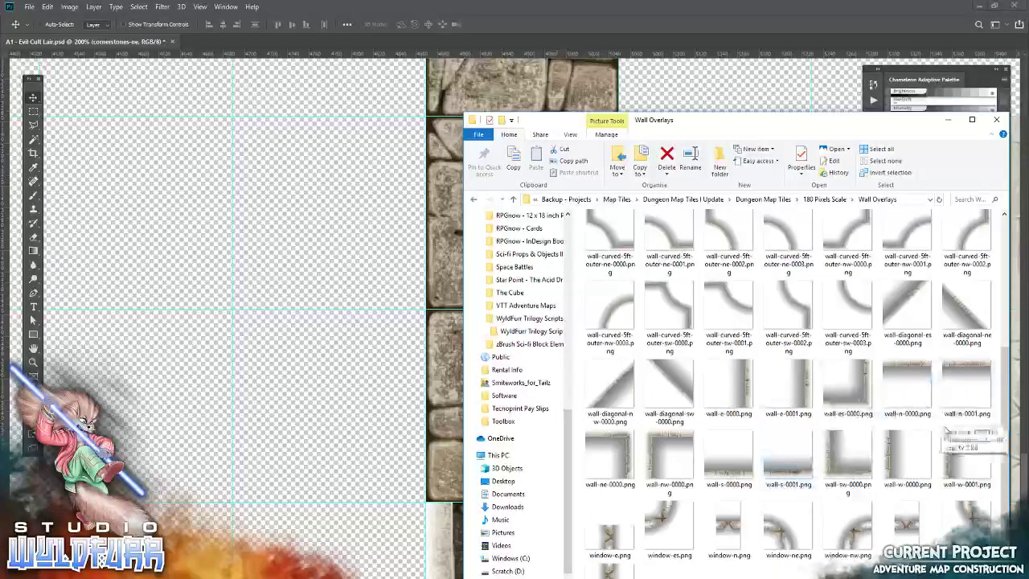
{"action": "left_click_drag", "start_coordinate": [905, 463], "coordinate": [514, 338]}
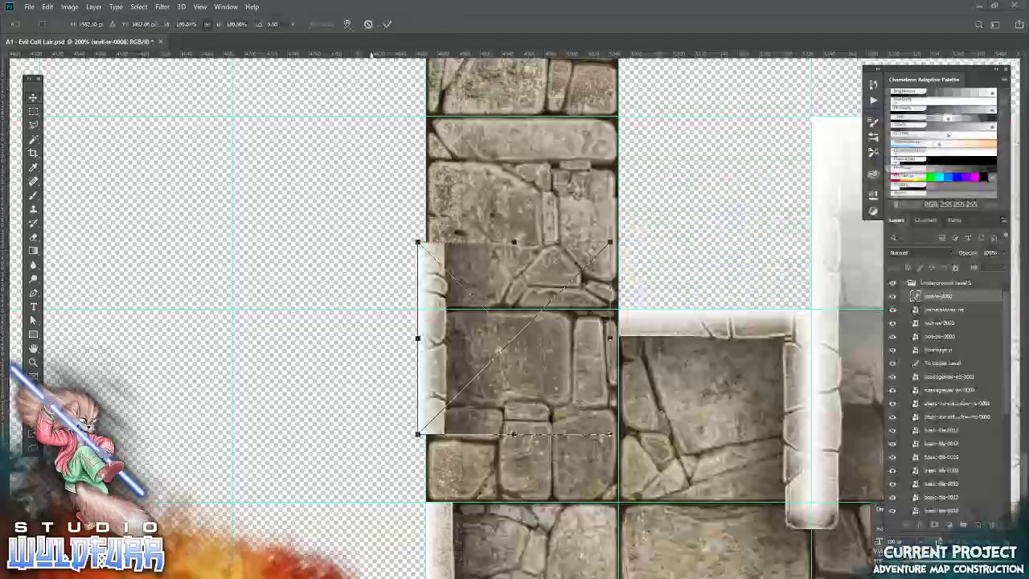
{"action": "left_click", "coordinate": [388, 25]}
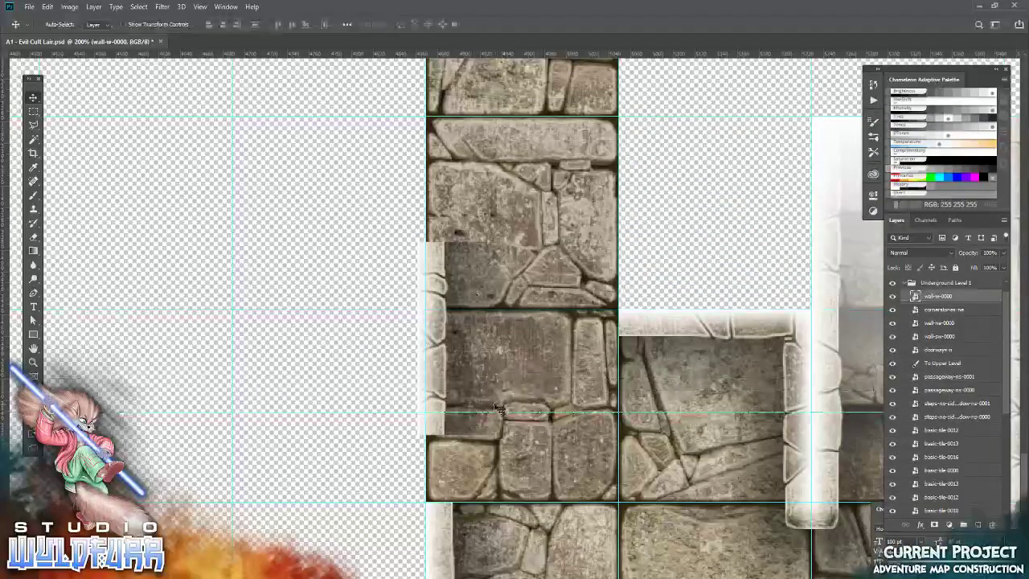
{"action": "left_click", "coordinate": [47, 8]}
{"action": "left_click", "coordinate": [47, 7]}
{"action": "left_click_drag", "start_coordinate": [469, 361], "coordinate": [467, 416]}
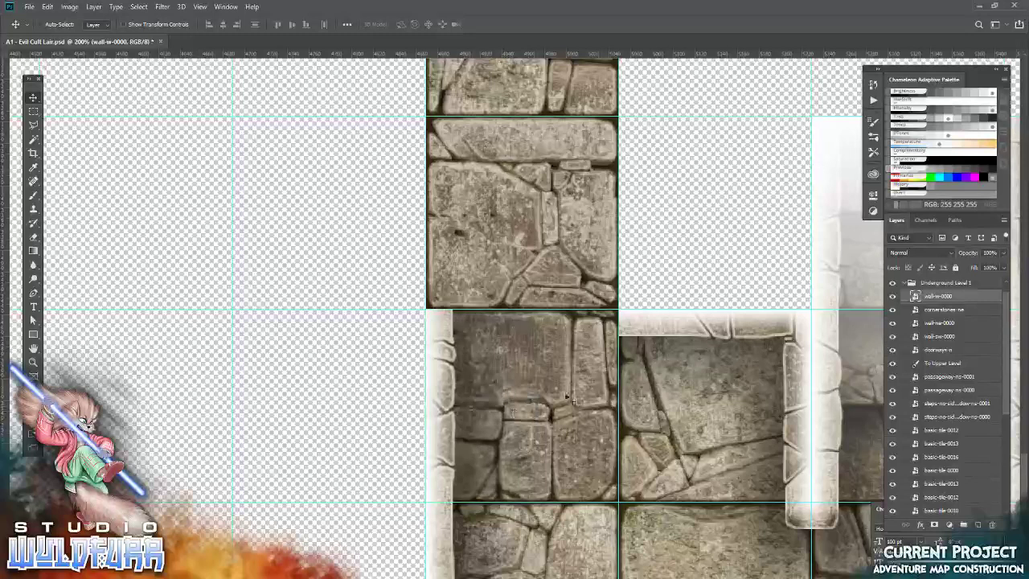
Add another cornerstones-ne overlay and align it to the wall-w-0000 square so it joins the wall along the room's north edge
{"action": "key", "text": "alt+Tab"}
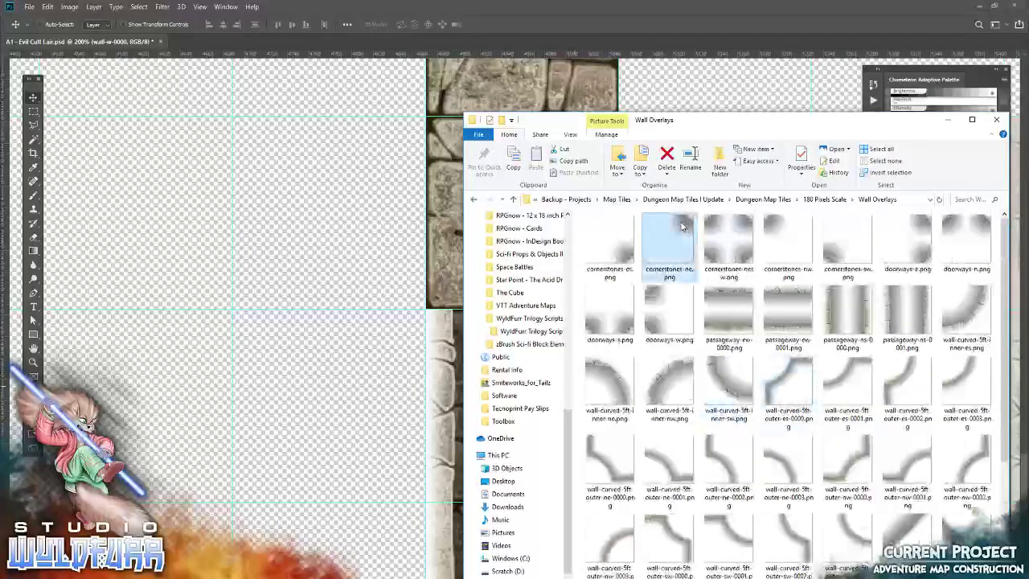
{"action": "left_click_drag", "start_coordinate": [681, 227], "coordinate": [356, 340]}
{"action": "left_click", "coordinate": [386, 28]}
{"action": "left_click_drag", "start_coordinate": [547, 193], "coordinate": [701, 326]}
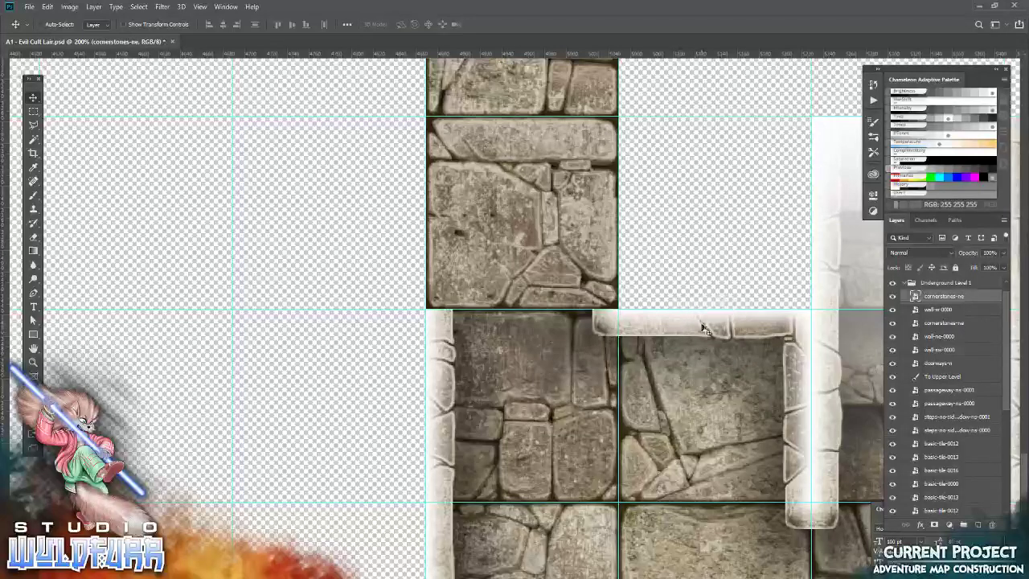
Show the Ground Level group and check how the Underground Level 1 tiles line up near the western entrance door
{"action": "left_click_drag", "start_coordinate": [519, 316], "coordinate": [512, 399]}
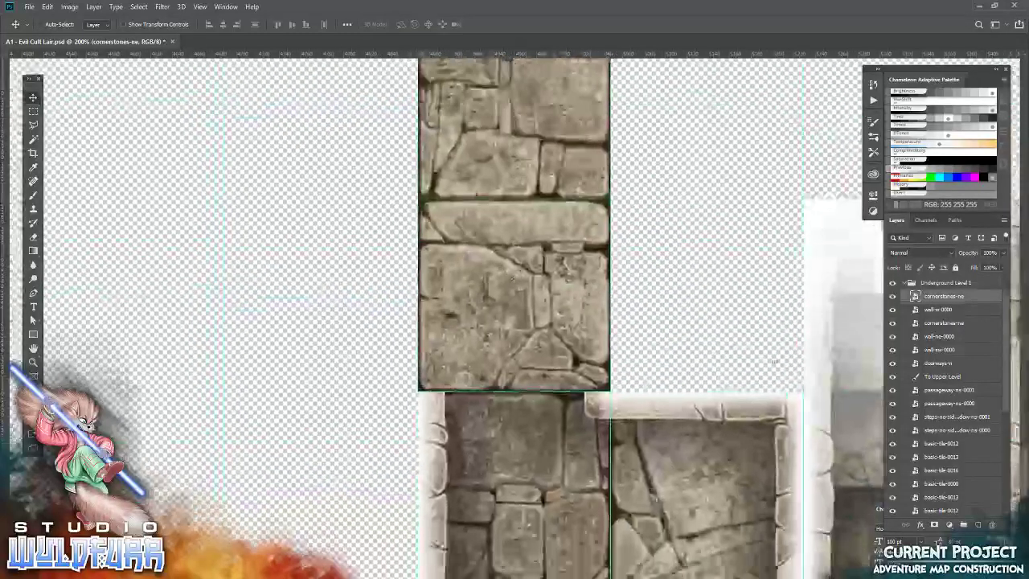
{"action": "scroll", "coordinate": [932, 386], "scroll_direction": "down", "scroll_amount": 2}
{"action": "scroll", "coordinate": [912, 398], "scroll_direction": "down", "scroll_amount": 3}
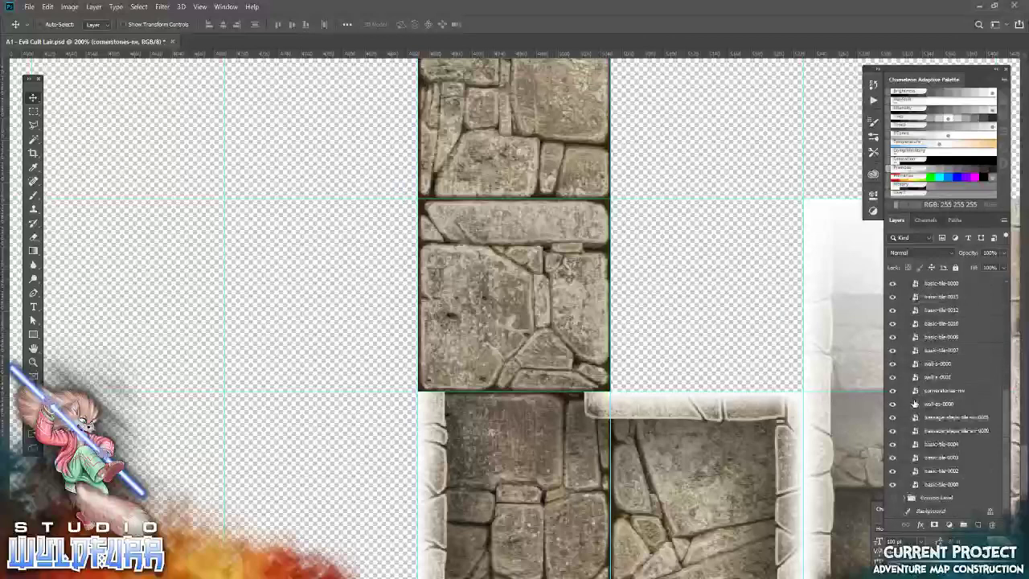
{"action": "left_click", "coordinate": [892, 497]}
{"action": "left_click_drag", "start_coordinate": [505, 198], "coordinate": [528, 546]}
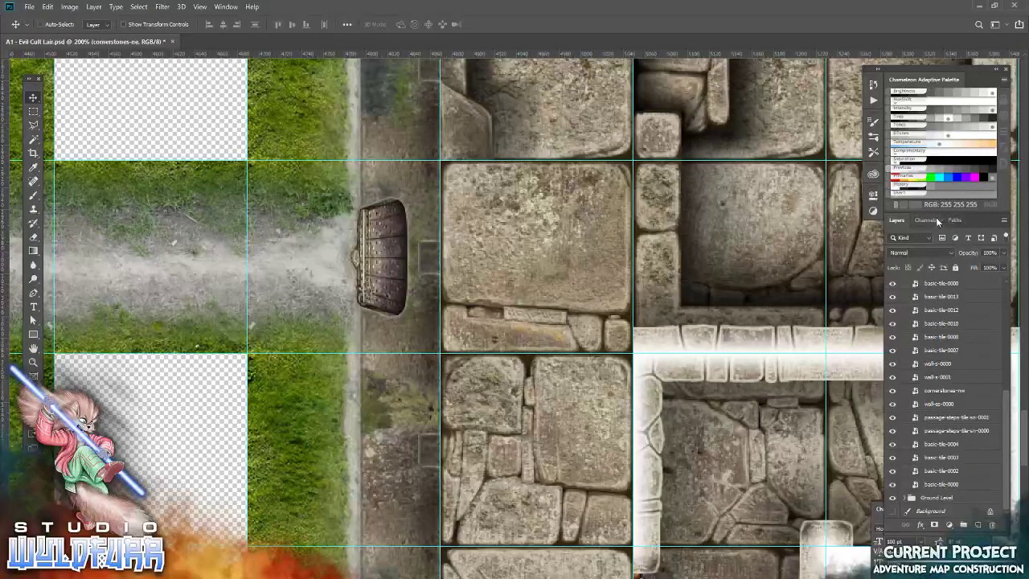
Add the doorways-w overlay and align it to the floor square directly east of the western entrance door
{"action": "key", "text": "alt+Tab"}
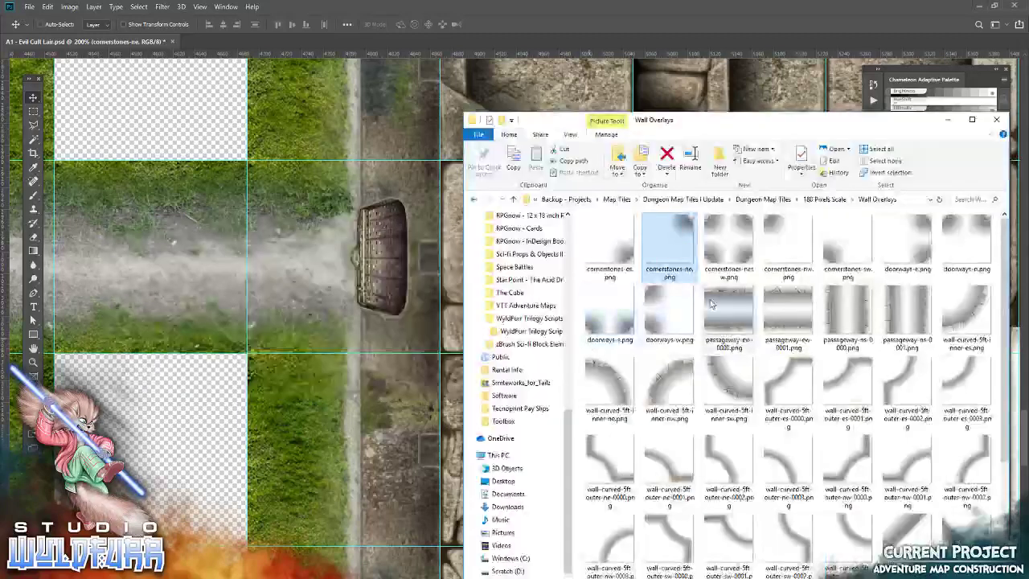
{"action": "left_click_drag", "start_coordinate": [667, 309], "coordinate": [442, 338]}
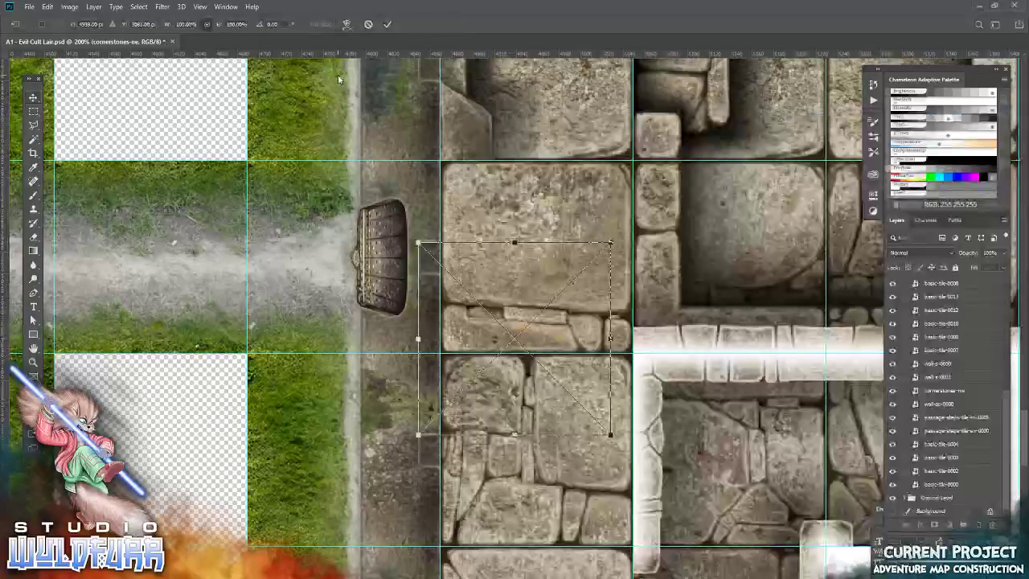
{"action": "left_click", "coordinate": [389, 24]}
{"action": "left_click_drag", "start_coordinate": [444, 394], "coordinate": [515, 313]}
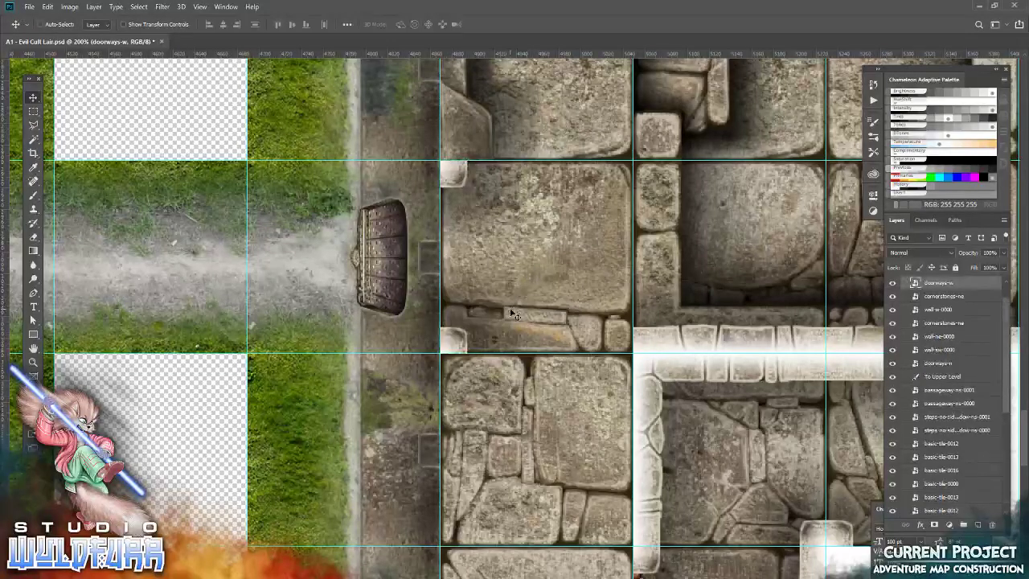
Add the wall-w-0001 overlay and align it to the floor square two squares south of the western doorway square
{"action": "scroll", "coordinate": [512, 314], "scroll_direction": "down", "scroll_amount": 3}
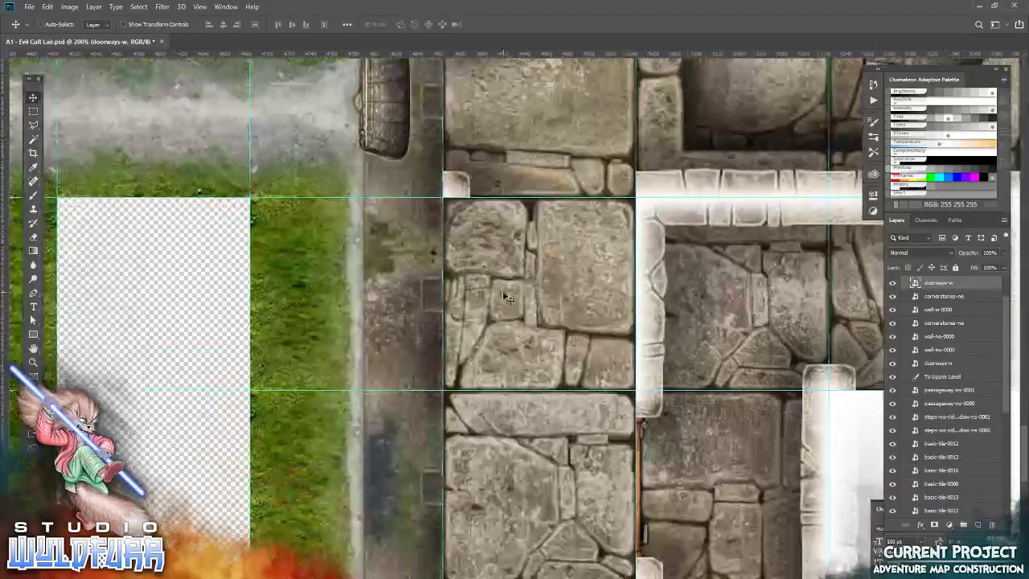
{"action": "key", "text": "alt+Tab"}
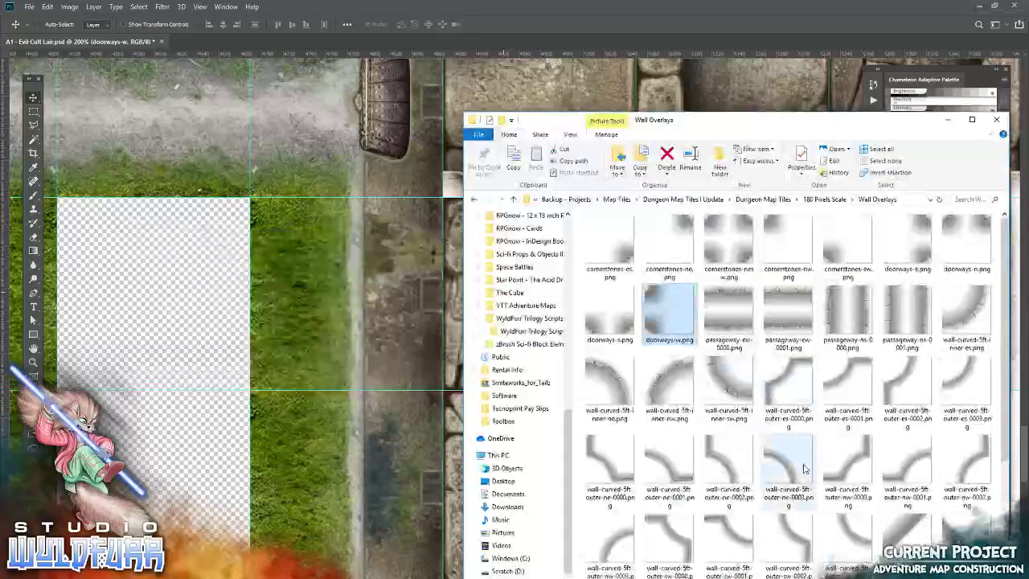
{"action": "scroll", "coordinate": [804, 468], "scroll_direction": "down", "scroll_amount": 3}
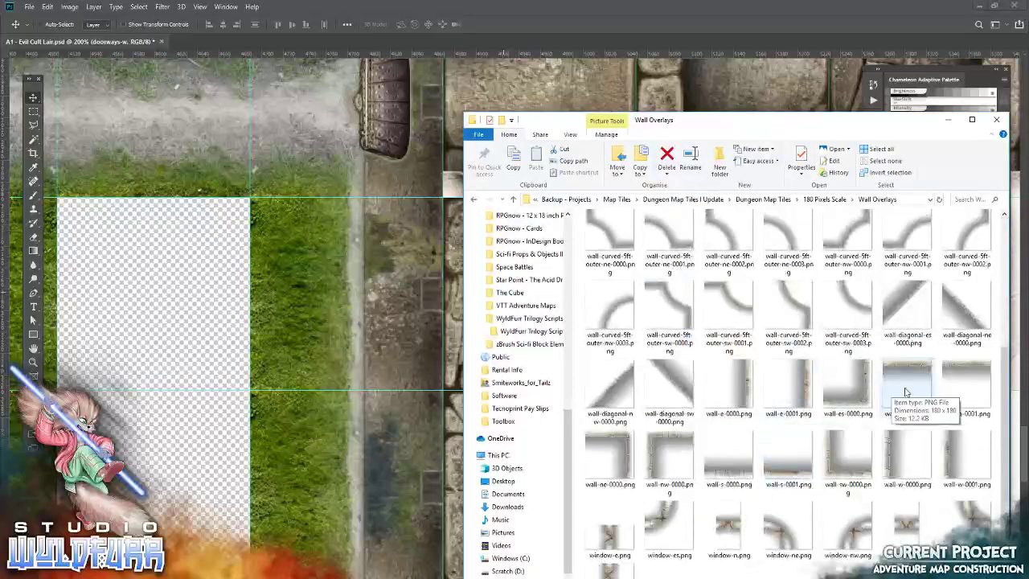
{"action": "left_click_drag", "start_coordinate": [955, 448], "coordinate": [386, 337]}
{"action": "left_click", "coordinate": [385, 27]}
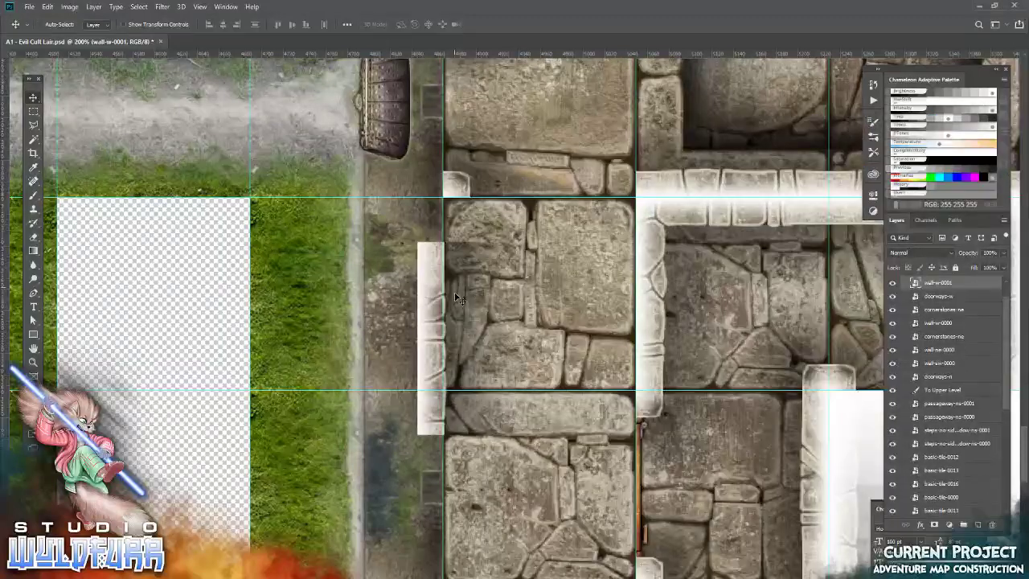
{"action": "left_click_drag", "start_coordinate": [460, 300], "coordinate": [527, 449]}
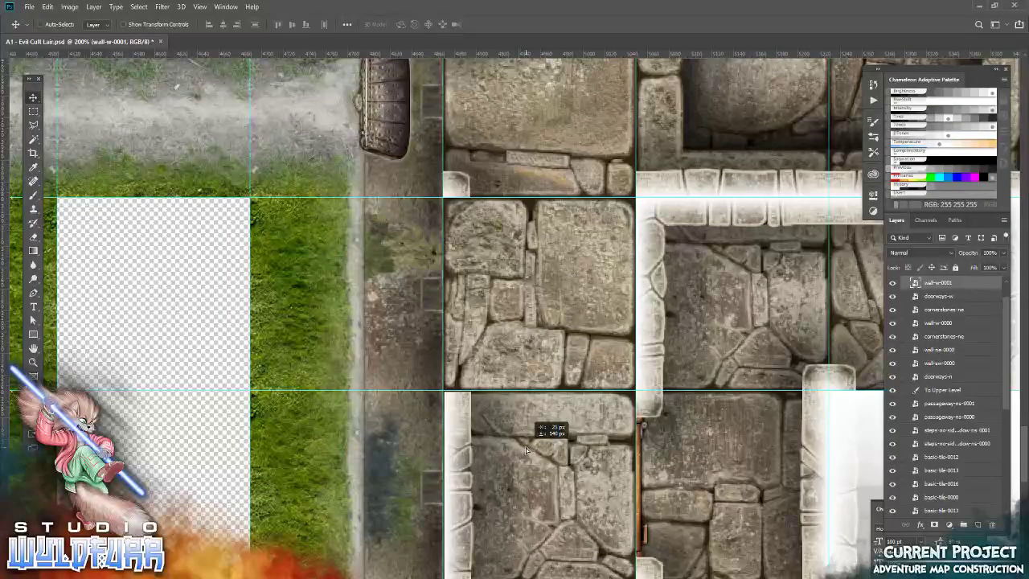
{"action": "key", "text": "Left"}
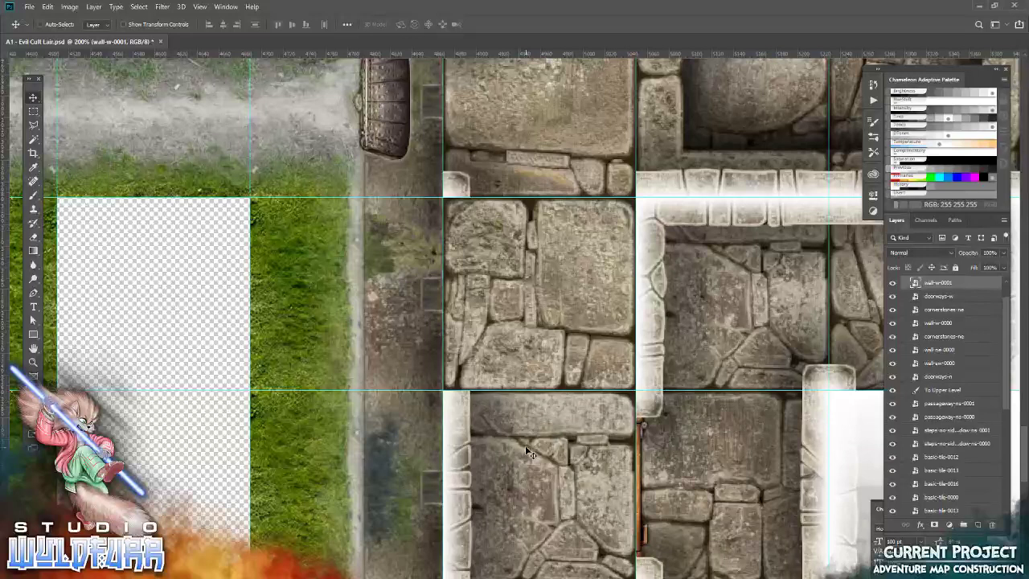
Add the wall-w-0000 overlay and align it to the floor square directly south of the western doorway square
{"action": "key", "text": "alt+Tab"}
{"action": "left_click_drag", "start_coordinate": [894, 459], "coordinate": [381, 112]}
{"action": "key", "text": "Return"}
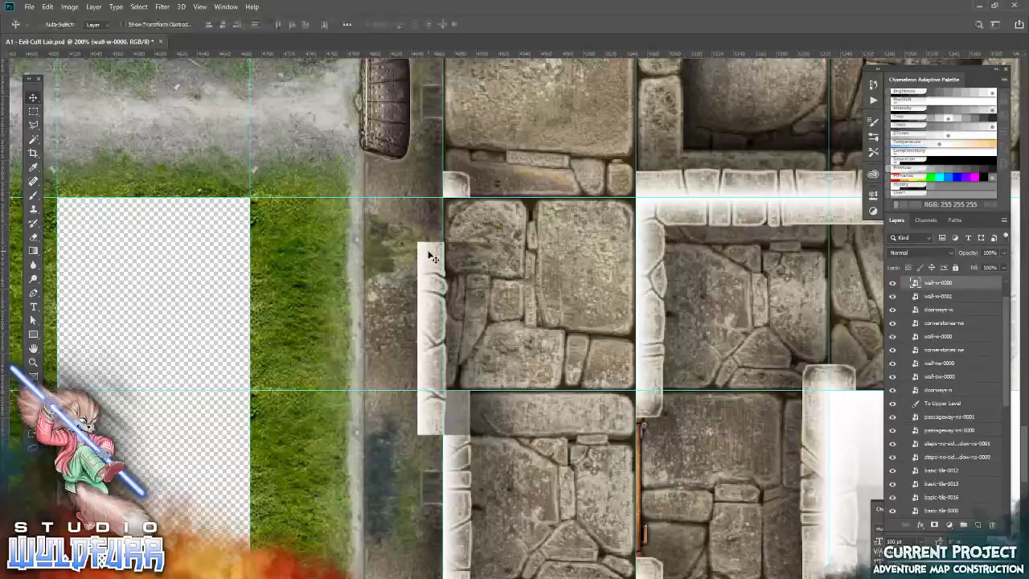
{"action": "left_click_drag", "start_coordinate": [424, 338], "coordinate": [451, 286]}
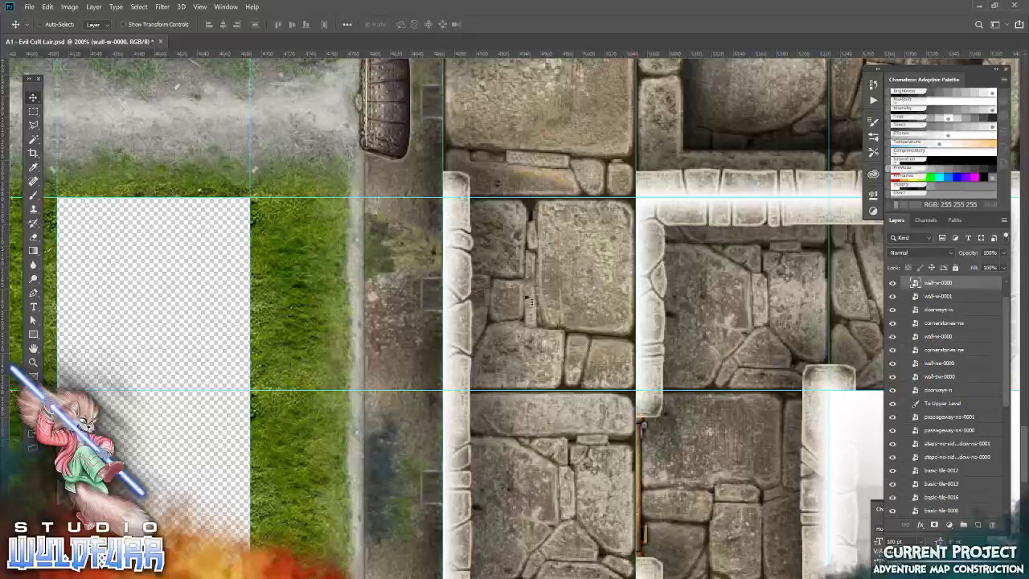
Add another wall-w-0001 overlay and align it to the square directly north of the western doorway square
{"action": "left_click_drag", "start_coordinate": [505, 518], "coordinate": [543, 563]}
{"action": "left_click_drag", "start_coordinate": [528, 285], "coordinate": [533, 412]}
{"action": "left_click_drag", "start_coordinate": [549, 244], "coordinate": [522, 439]}
{"action": "key", "text": "alt+Tab"}
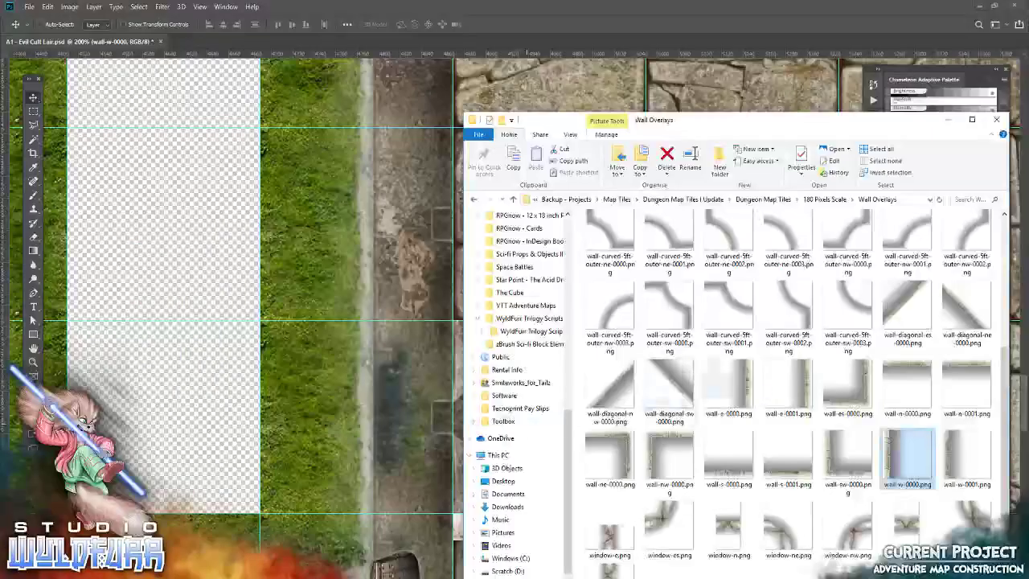
{"action": "left_click_drag", "start_coordinate": [948, 456], "coordinate": [365, 363]}
{"action": "left_click", "coordinate": [388, 25]}
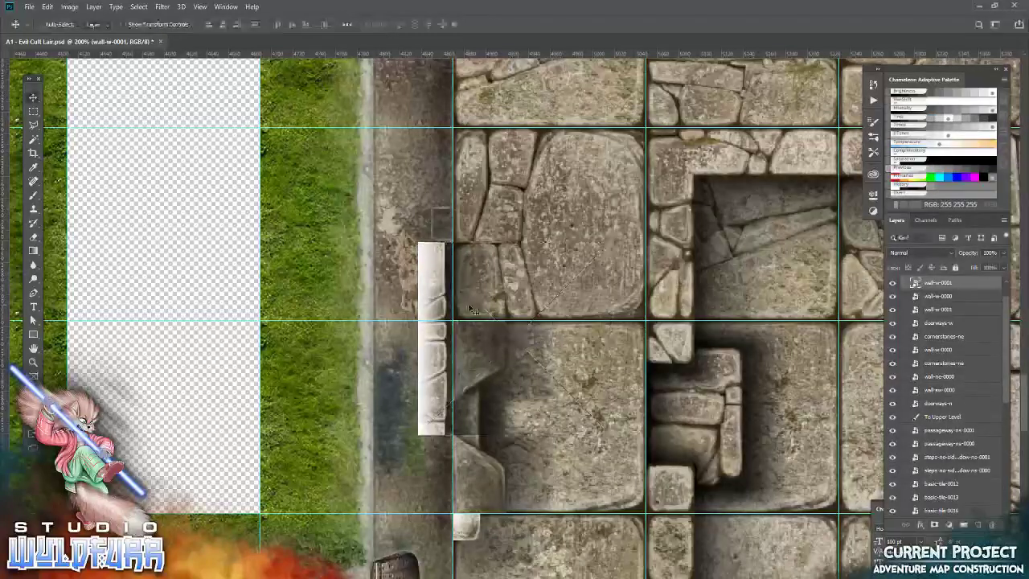
{"action": "left_click_drag", "start_coordinate": [435, 408], "coordinate": [472, 482]}
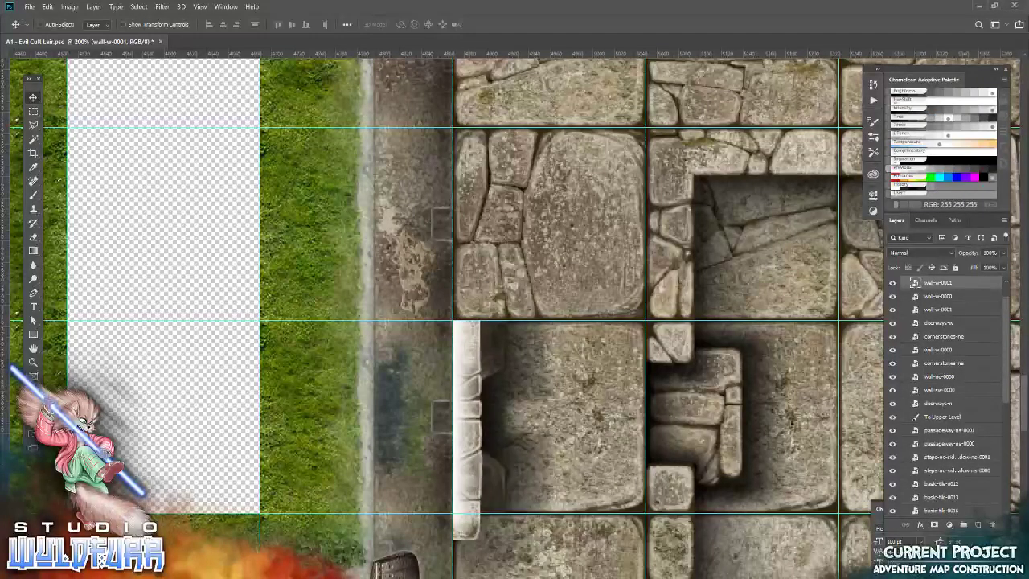
Hide the Ground Level group and check the new west wall of Underground Level 1 on its own
{"action": "scroll", "coordinate": [943, 377], "scroll_direction": "down", "scroll_amount": 10}
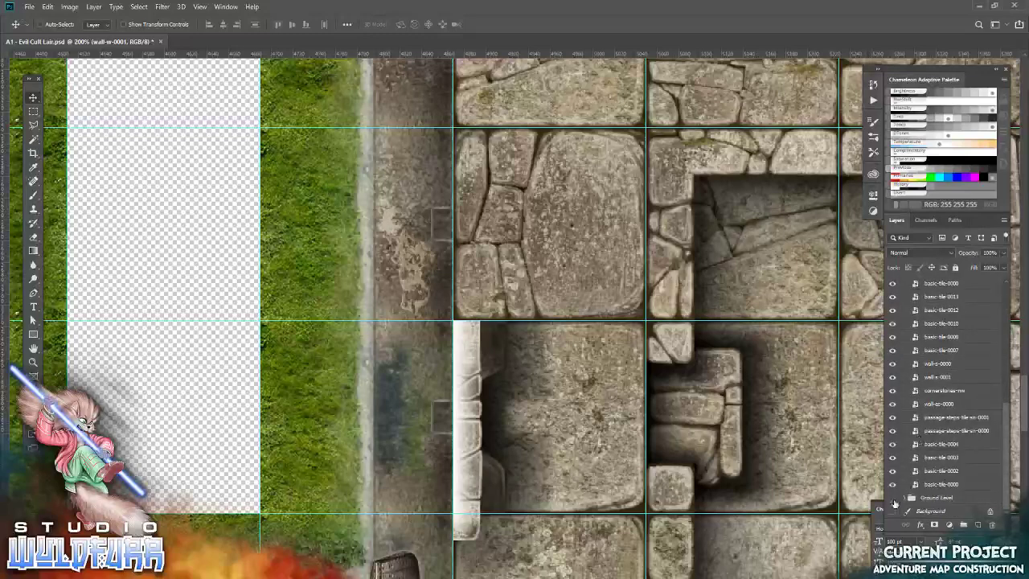
{"action": "left_click", "coordinate": [892, 499]}
{"action": "scroll", "coordinate": [538, 464], "scroll_direction": "down", "scroll_amount": 10}
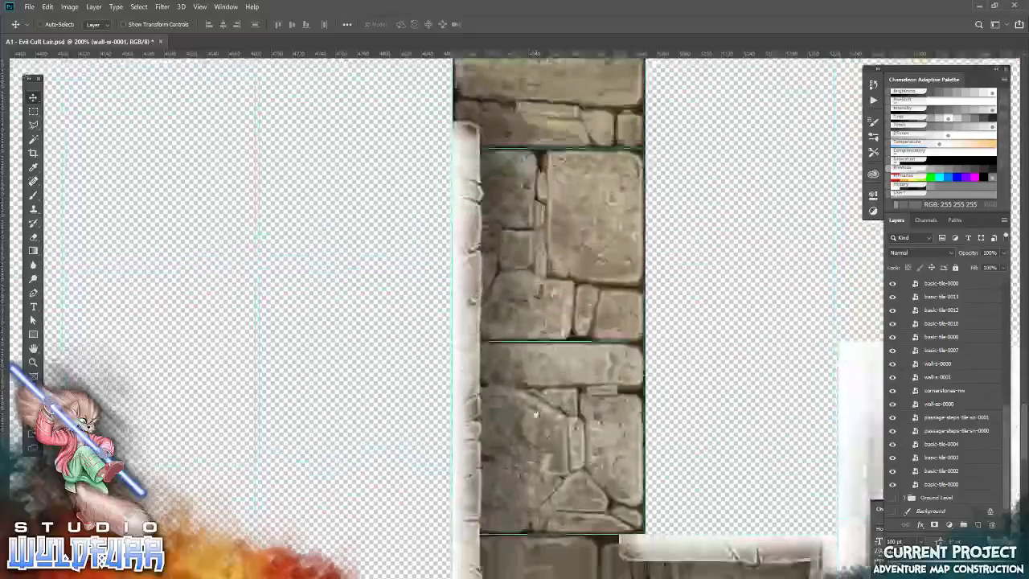
{"action": "scroll", "coordinate": [520, 94], "scroll_direction": "down", "scroll_amount": 10}
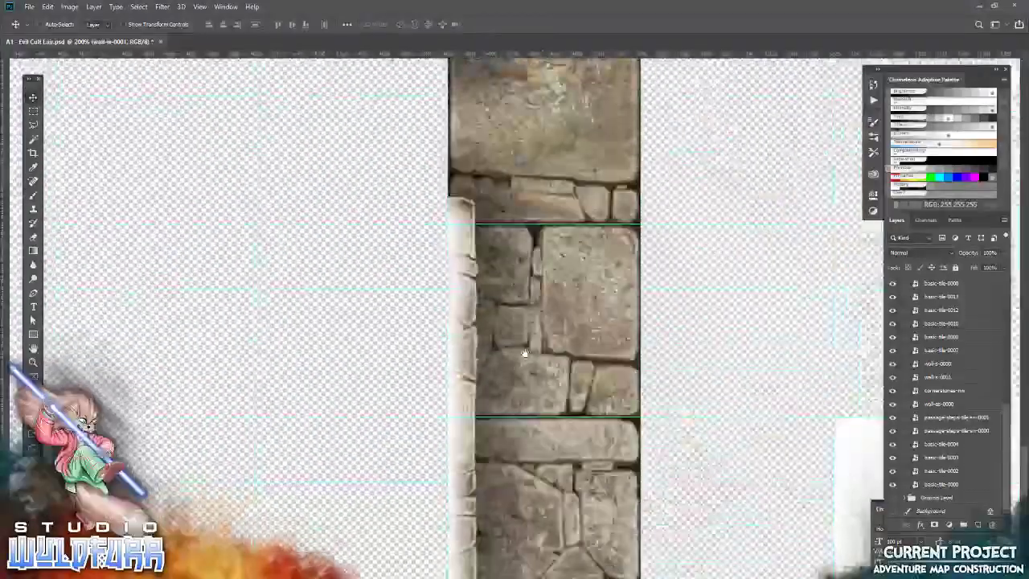
Add another wall-w-0000 overlay and align it to the floor square just below the corridor's northwest corner square
{"action": "scroll", "coordinate": [520, 94], "scroll_direction": "down", "scroll_amount": 8}
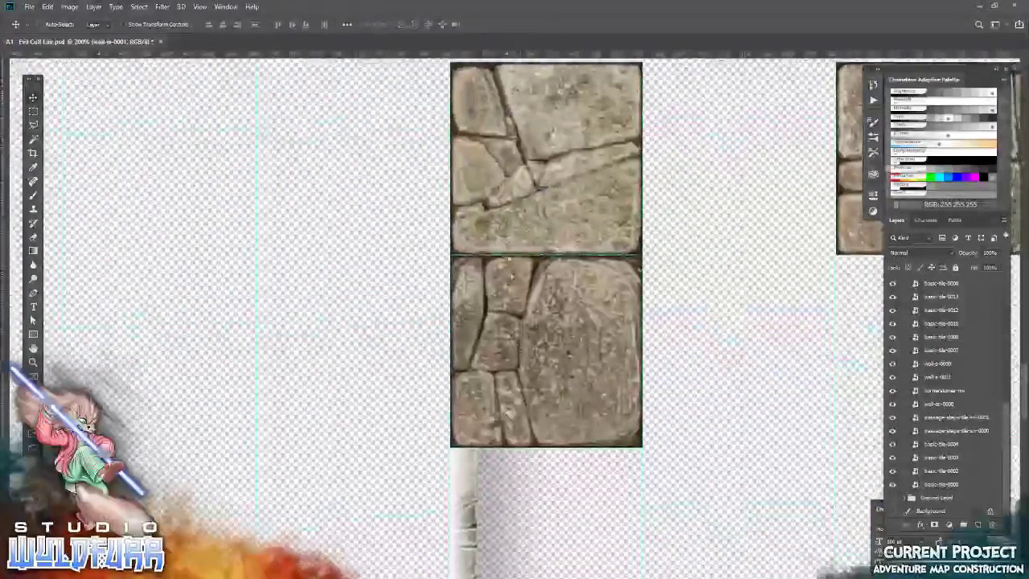
{"action": "key", "text": "alt+Tab"}
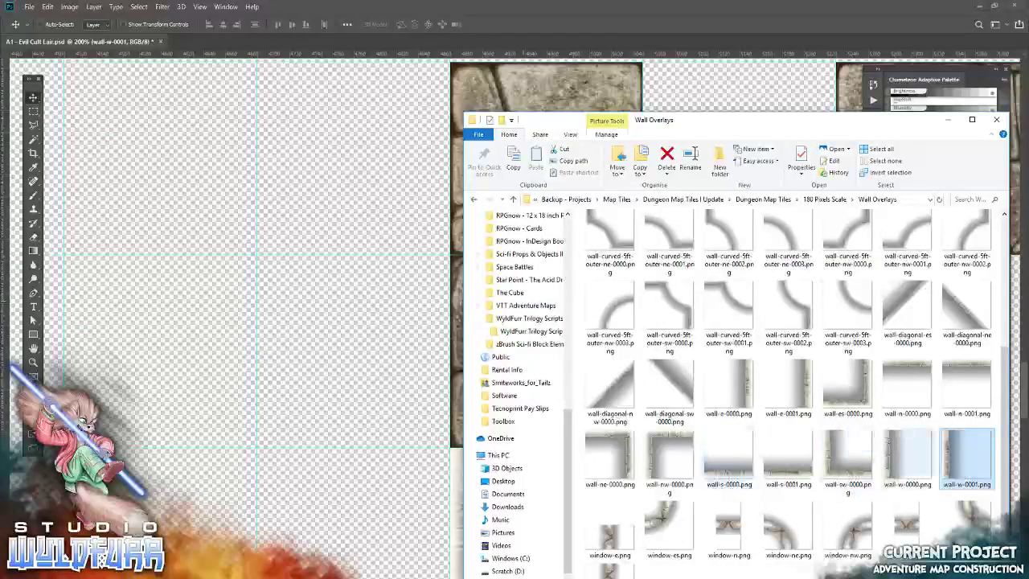
{"action": "left_click_drag", "start_coordinate": [902, 467], "coordinate": [356, 300]}
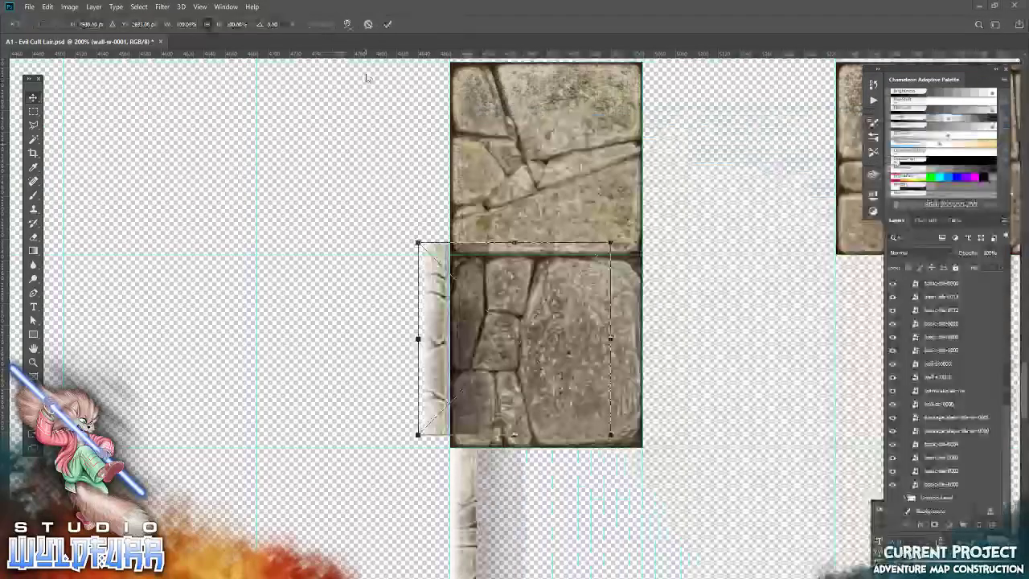
{"action": "left_click", "coordinate": [388, 24]}
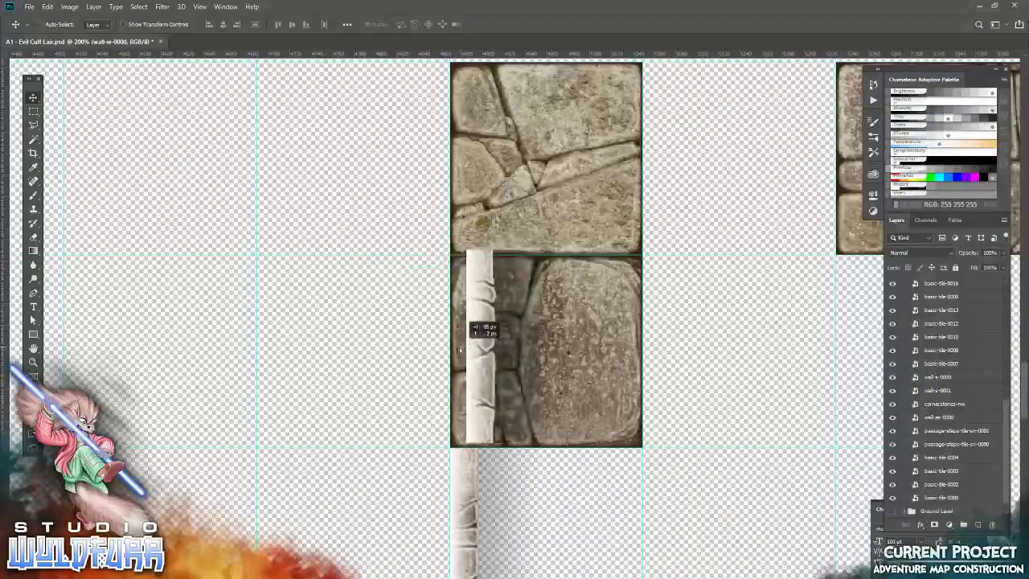
Add the wall-nw-0000 overlay and align it to the northwest corner floor square, above the last wall-w-0000 square
{"action": "key", "text": "alt+Tab"}
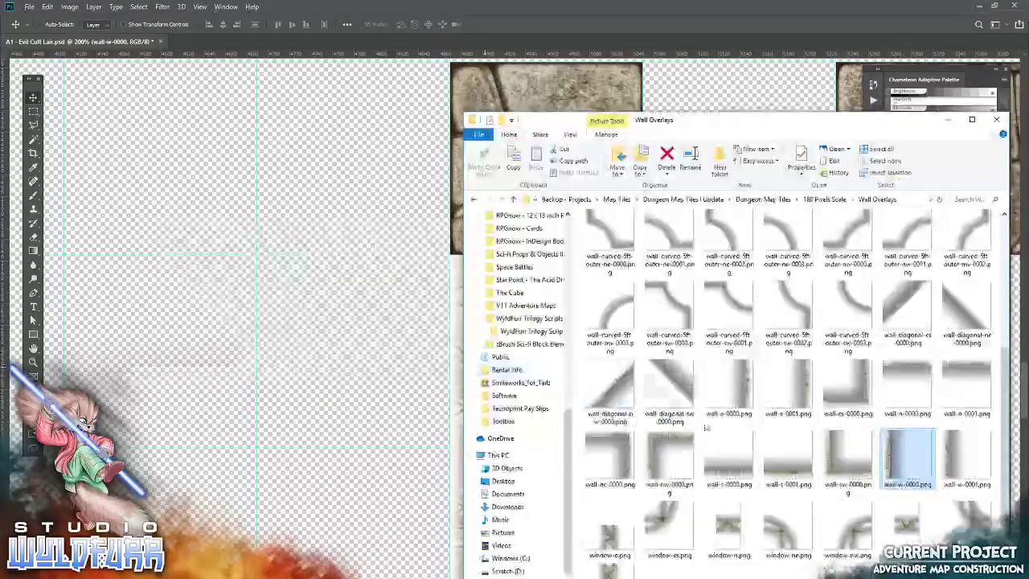
{"action": "left_click_drag", "start_coordinate": [675, 452], "coordinate": [361, 105]}
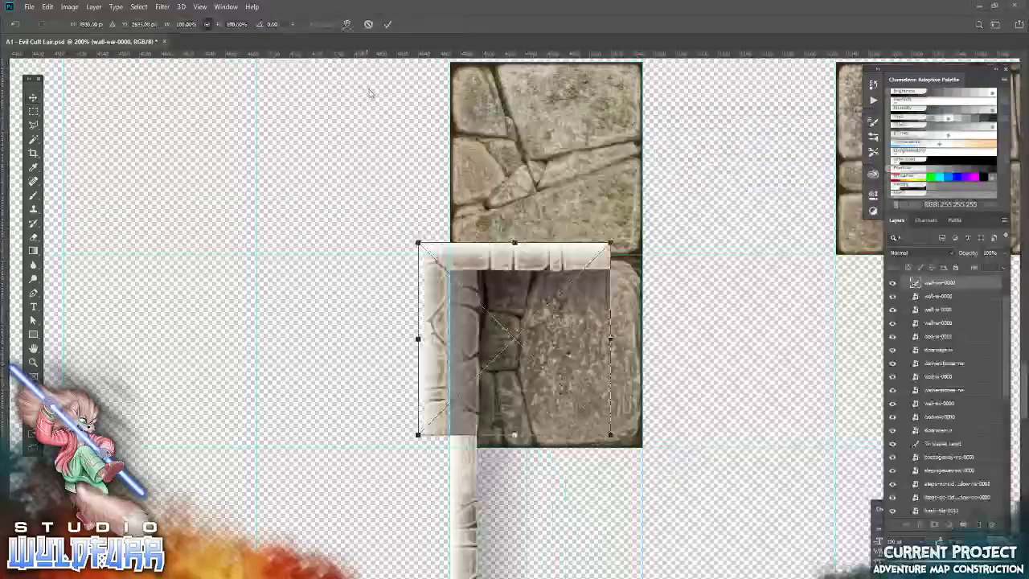
{"action": "left_click", "coordinate": [388, 24]}
{"action": "scroll", "coordinate": [511, 410], "scroll_direction": "up", "scroll_amount": 3}
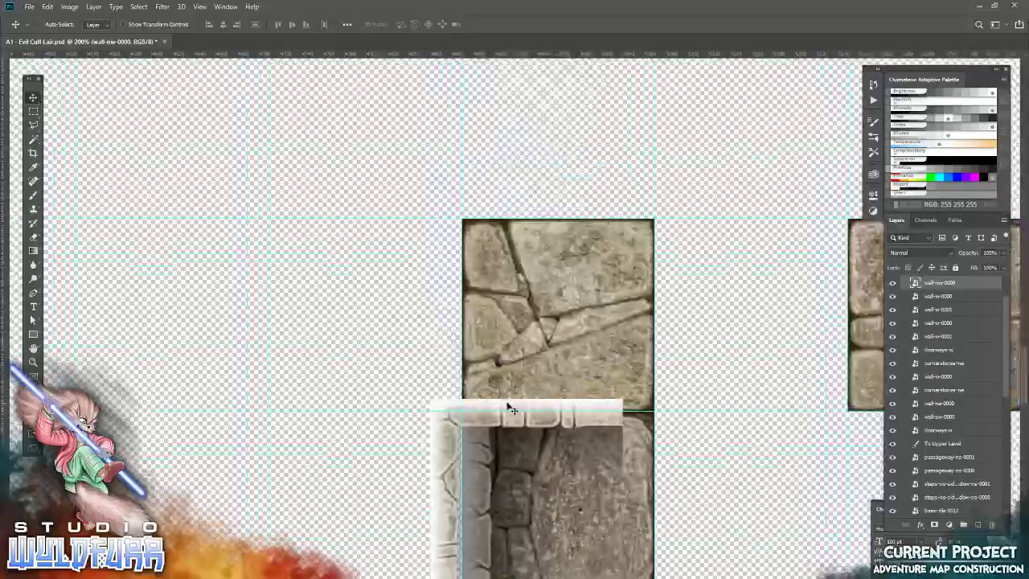
{"action": "left_click_drag", "start_coordinate": [453, 469], "coordinate": [479, 294]}
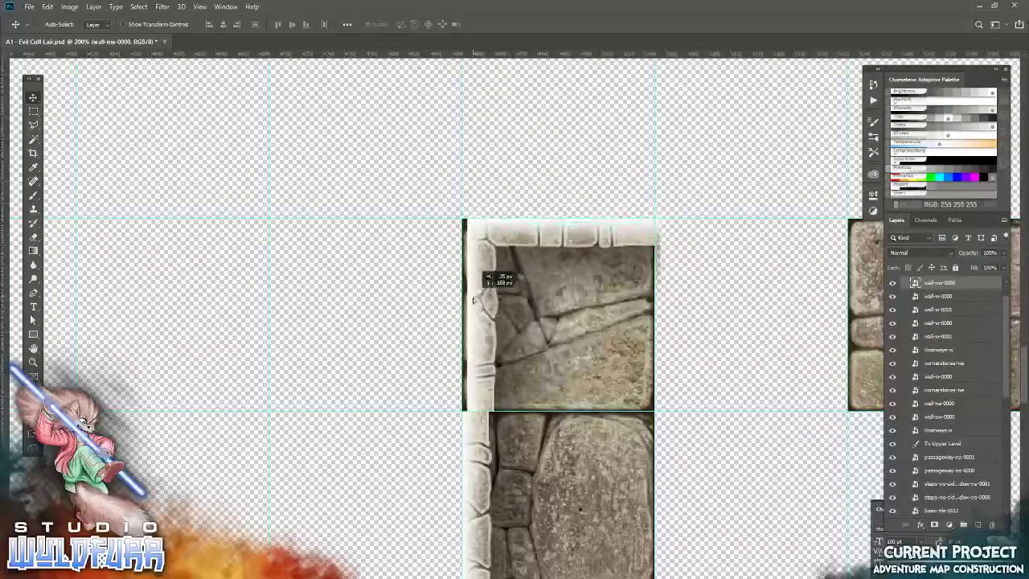
Add the wall-ne-0000 overlay and align it to the eastern square of the two-tile floor section along the north edge
{"action": "left_click_drag", "start_coordinate": [628, 408], "coordinate": [553, 194]}
{"action": "left_click_drag", "start_coordinate": [723, 201], "coordinate": [517, 339]}
{"action": "left_click_drag", "start_coordinate": [836, 242], "coordinate": [561, 343]}
{"action": "key", "text": "alt+Tab"}
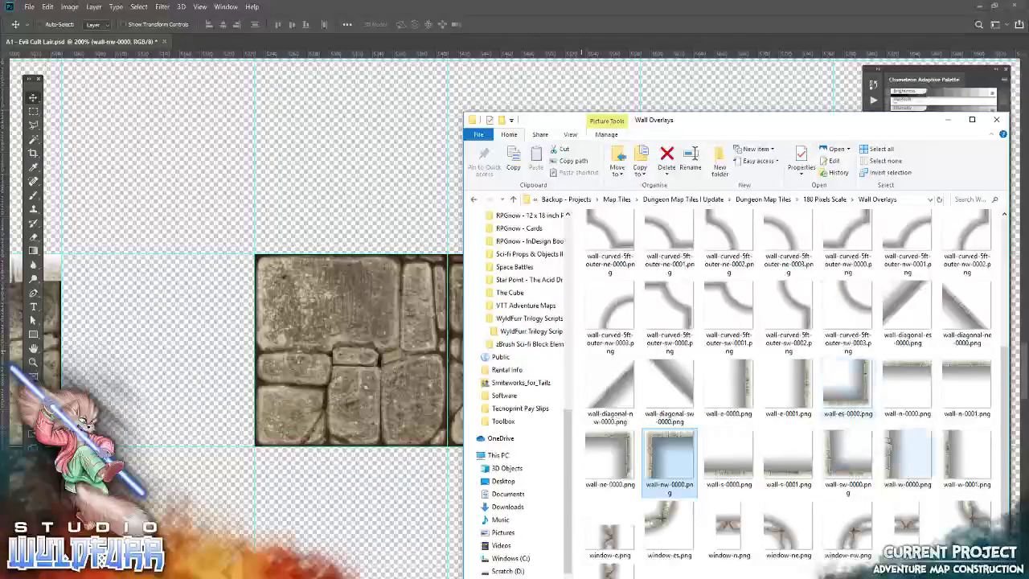
{"action": "left_click_drag", "start_coordinate": [622, 454], "coordinate": [392, 168]}
{"action": "left_click", "coordinate": [388, 25]}
{"action": "left_click_drag", "start_coordinate": [570, 308], "coordinate": [600, 323]}
Add the wall-n-0000 overlay and align it to the floor square directly west of the wall-ne-0000 square
{"action": "key", "text": "alt+Tab"}
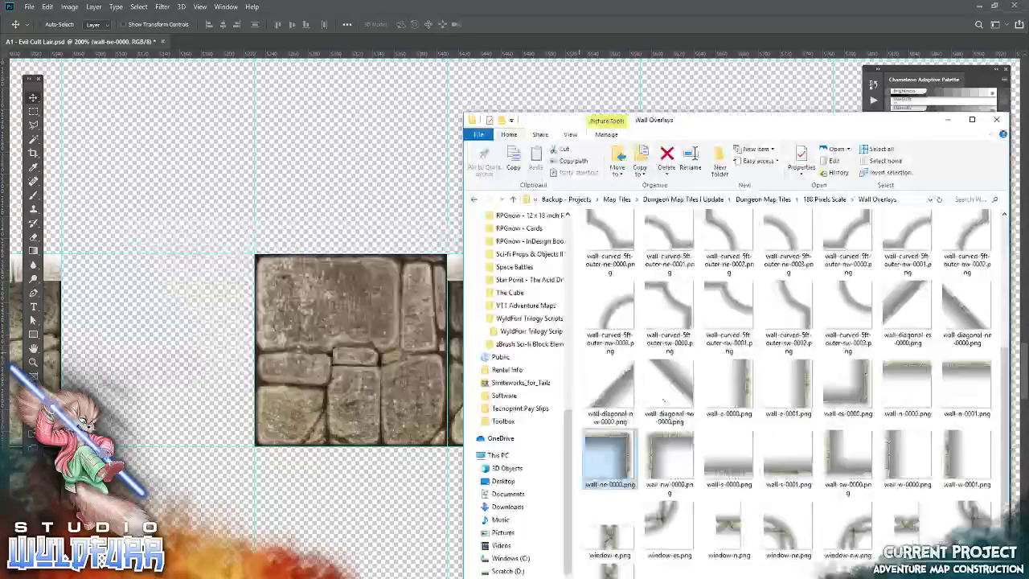
{"action": "left_click_drag", "start_coordinate": [907, 386], "coordinate": [515, 339]}
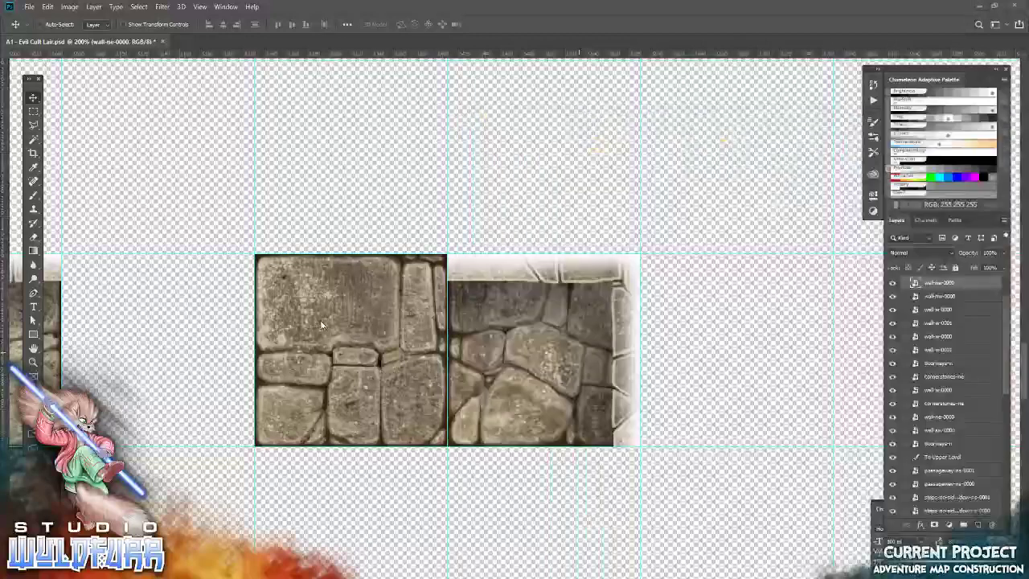
{"action": "left_click", "coordinate": [386, 23]}
{"action": "left_click_drag", "start_coordinate": [557, 297], "coordinate": [396, 307]}
Compare the north edge with the Ground Level group, and move the wall-n-0000 overlay one square west into the gap beside the wall-nw-0000 square
{"action": "left_click_drag", "start_coordinate": [288, 407], "coordinate": [512, 450]}
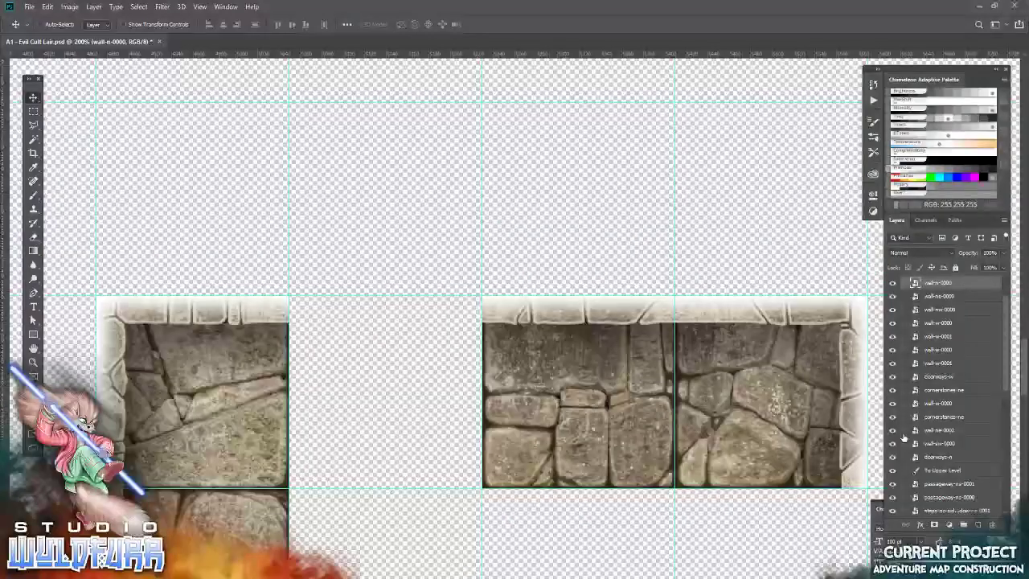
{"action": "scroll", "coordinate": [926, 443], "scroll_direction": "down", "scroll_amount": 10}
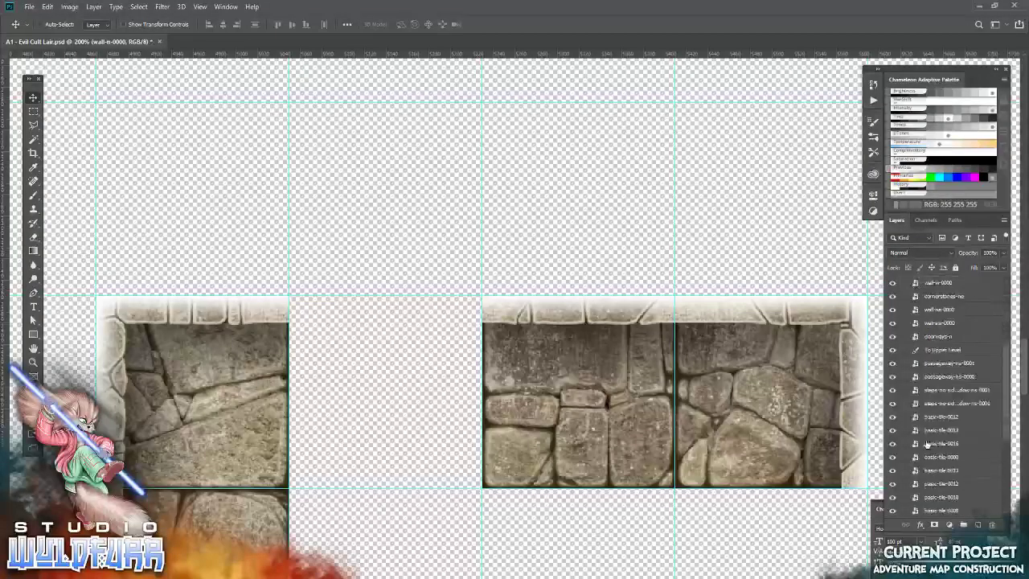
{"action": "left_click", "coordinate": [890, 498]}
{"action": "left_click", "coordinate": [891, 498]}
{"action": "left_click_drag", "start_coordinate": [533, 322], "coordinate": [339, 343]}
Add the doorways-n overlay and align it to the floor square between the wall-n-0000 and wall-ne-0000 overlays
{"action": "key", "text": "alt+Tab"}
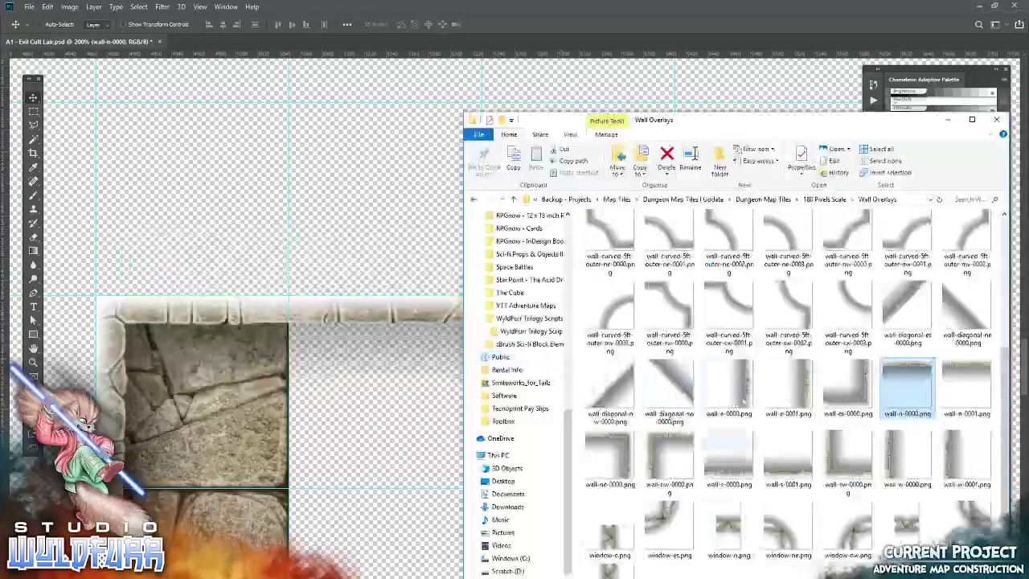
{"action": "scroll", "coordinate": [732, 406], "scroll_direction": "up", "scroll_amount": 3}
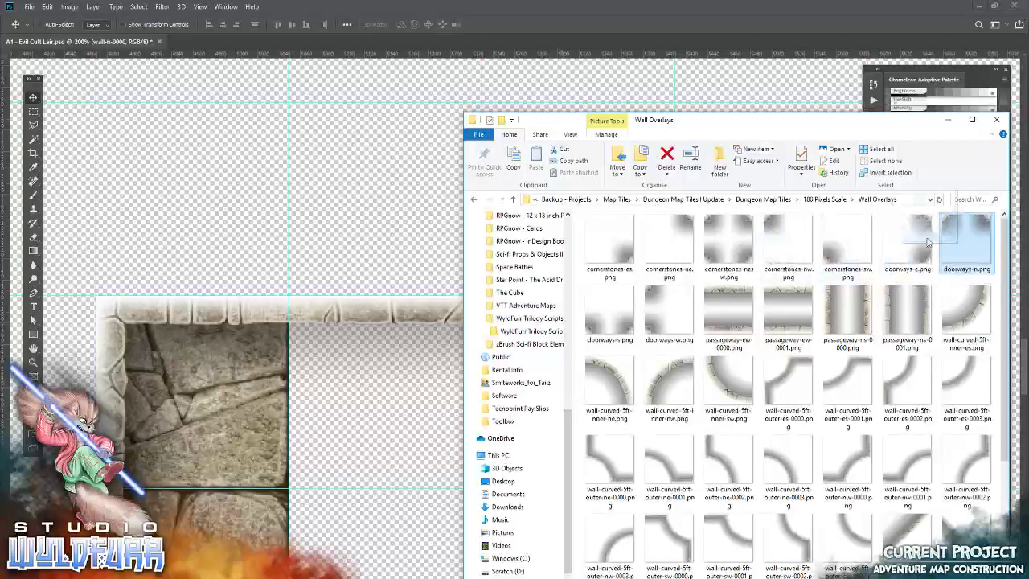
{"action": "left_click_drag", "start_coordinate": [381, 378], "coordinate": [379, 375]}
{"action": "left_click", "coordinate": [391, 25]}
{"action": "left_click_drag", "start_coordinate": [523, 265], "coordinate": [585, 319]}
Delete the two passage-steps tiles from the narrow passage directly east of the fading stairway
{"action": "left_click_drag", "start_coordinate": [519, 501], "coordinate": [581, 349]}
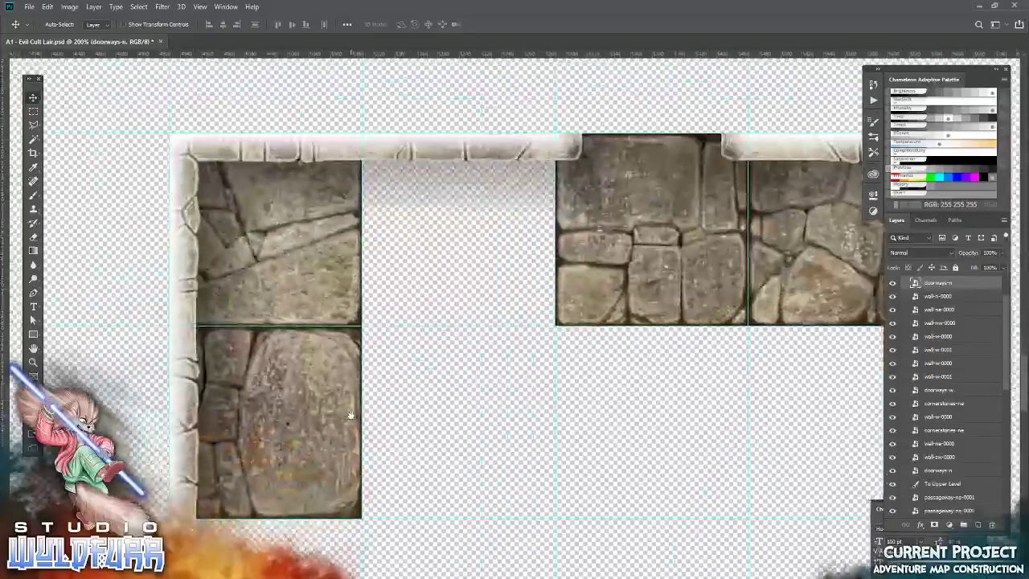
{"action": "left_click_drag", "start_coordinate": [353, 409], "coordinate": [510, 320]}
{"action": "scroll", "coordinate": [471, 377], "scroll_direction": "down", "scroll_amount": 10}
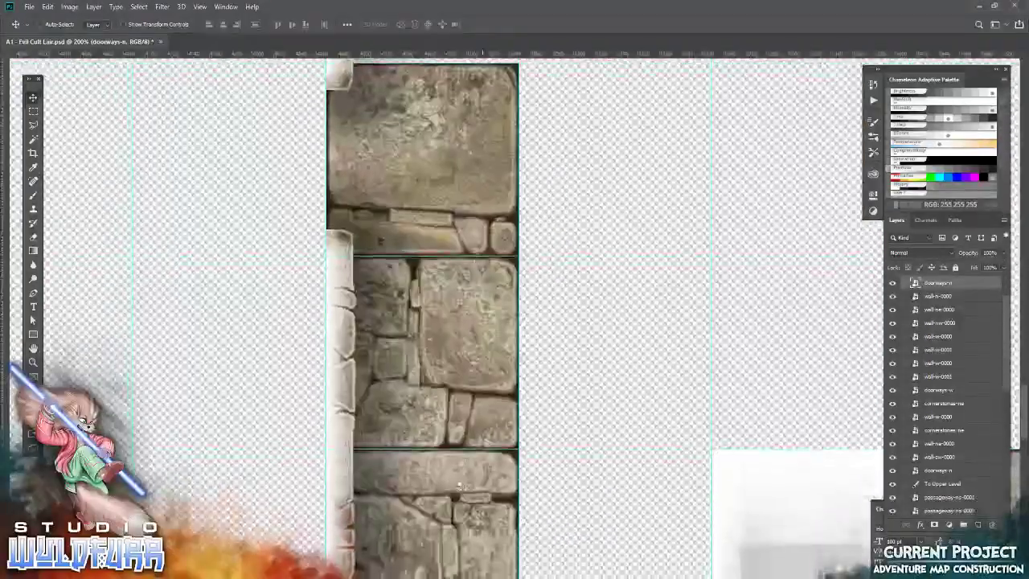
{"action": "left_click_drag", "start_coordinate": [459, 485], "coordinate": [498, 308]}
{"action": "left_click_drag", "start_coordinate": [622, 455], "coordinate": [367, 425]}
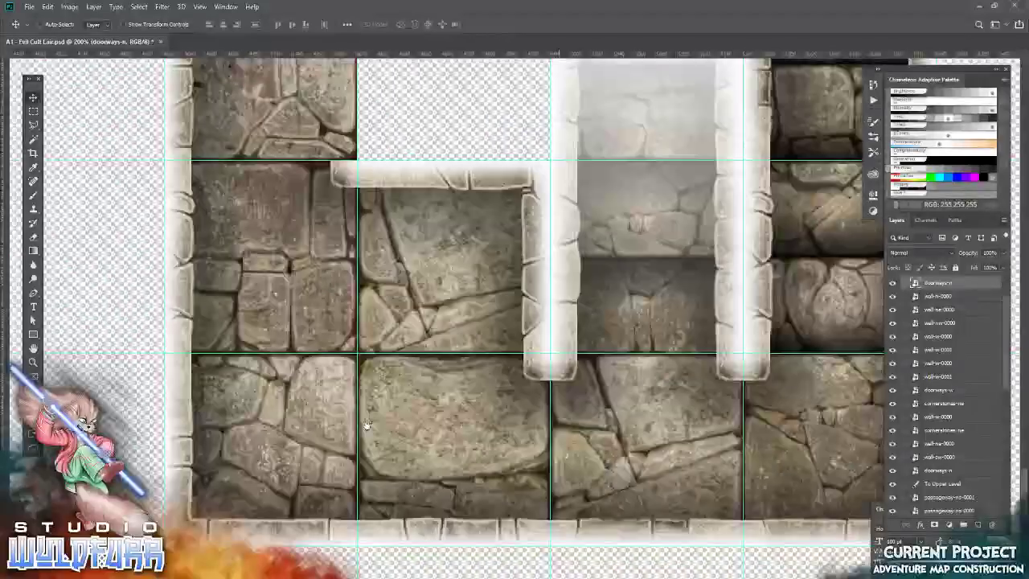
{"action": "left_click_drag", "start_coordinate": [643, 372], "coordinate": [492, 377]}
{"action": "scroll", "coordinate": [492, 376], "scroll_direction": "up", "scroll_amount": 10}
{"action": "scroll", "coordinate": [502, 366], "scroll_direction": "down", "scroll_amount": 6}
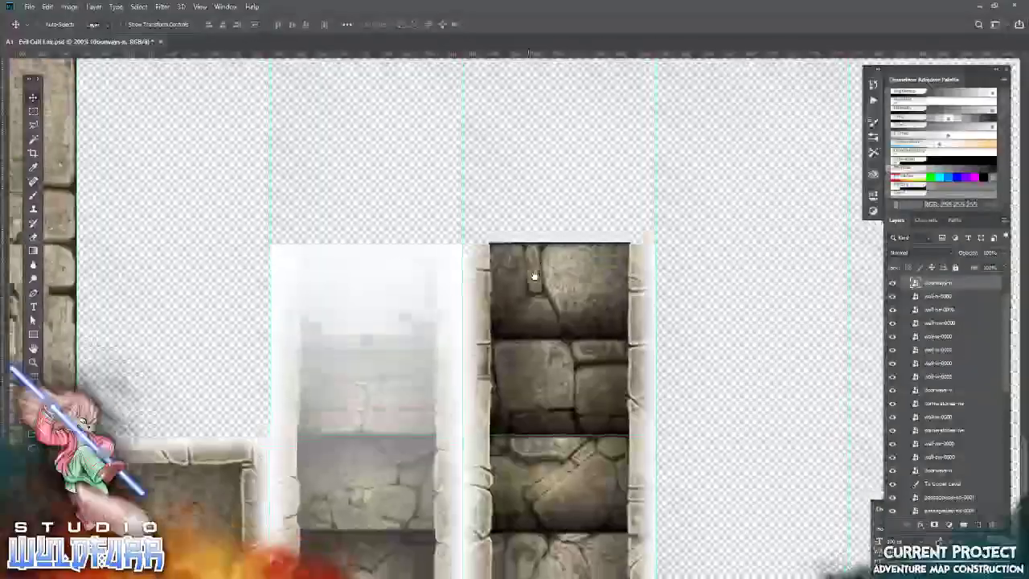
{"action": "left_click_drag", "start_coordinate": [542, 386], "coordinate": [544, 375]}
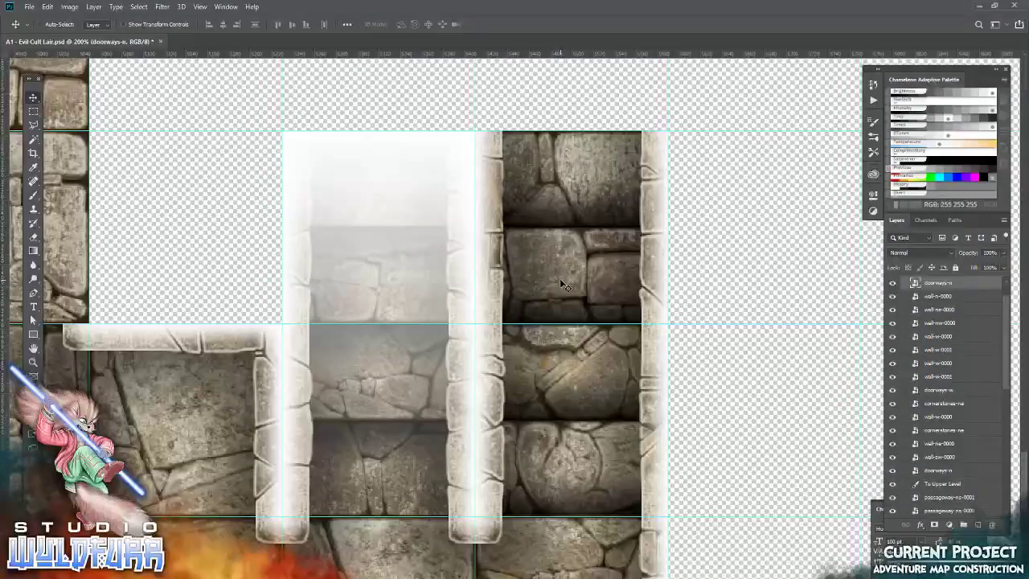
{"action": "right_click", "coordinate": [574, 252]}
{"action": "left_click", "coordinate": [587, 261]}
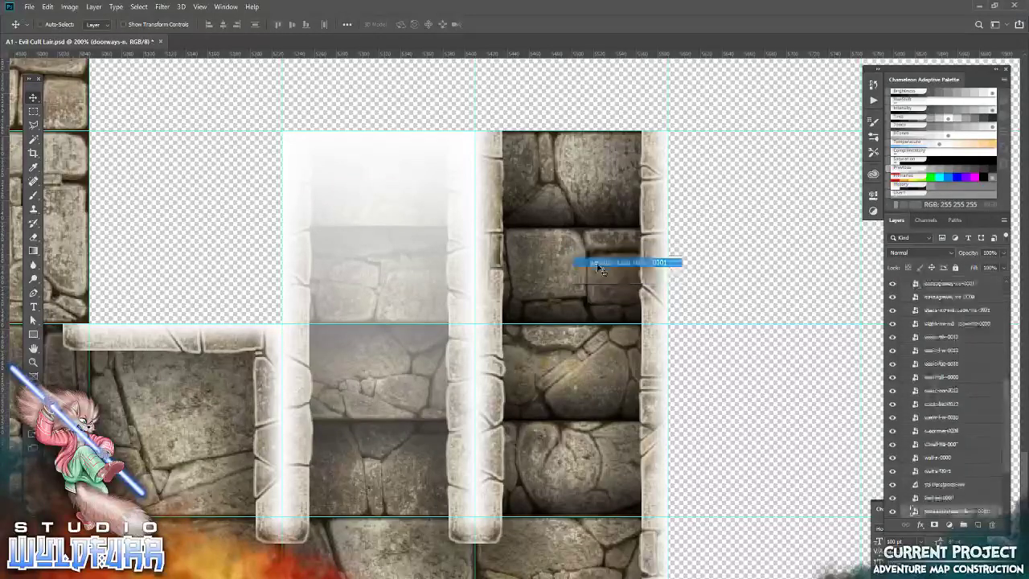
{"action": "left_click_drag", "start_coordinate": [970, 513], "coordinate": [992, 525]}
{"action": "right_click", "coordinate": [591, 361]}
{"action": "left_click", "coordinate": [611, 365]}
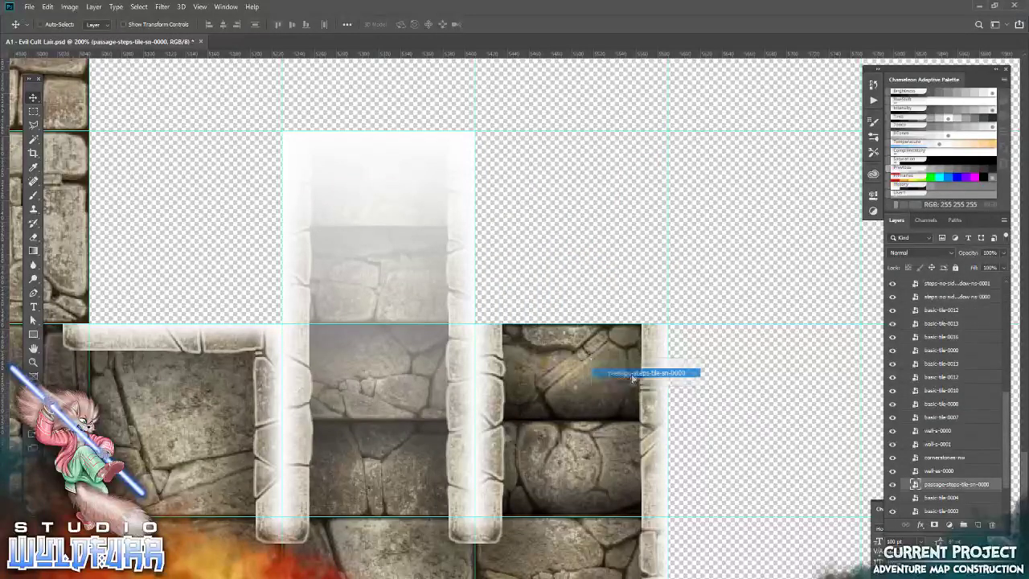
{"action": "left_click_drag", "start_coordinate": [964, 485], "coordinate": [991, 524]}
Add the passageway-ns-0000 overlay and align it to the southern empty square of the passage east of the fading stairway
{"action": "key", "text": "alt+Tab"}
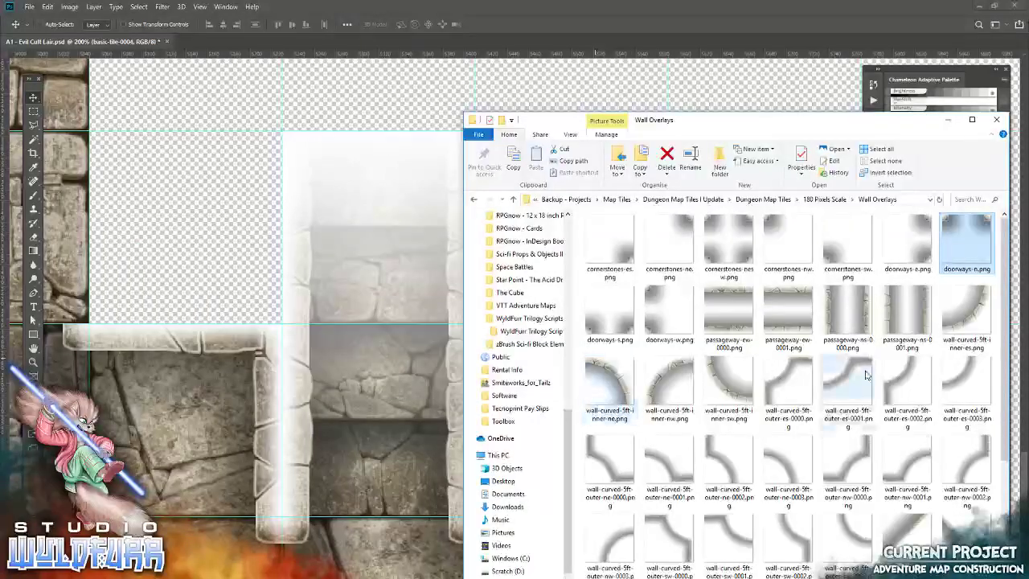
{"action": "left_click", "coordinate": [858, 320]}
{"action": "left_click_drag", "start_coordinate": [839, 316], "coordinate": [512, 337]}
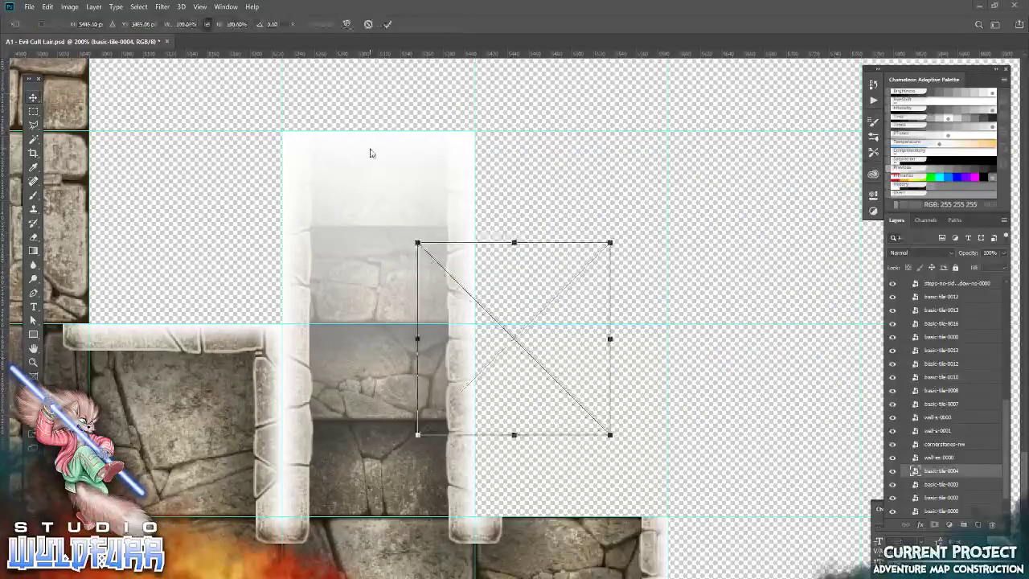
{"action": "key", "text": "Return"}
{"action": "left_click_drag", "start_coordinate": [546, 390], "coordinate": [605, 471]}
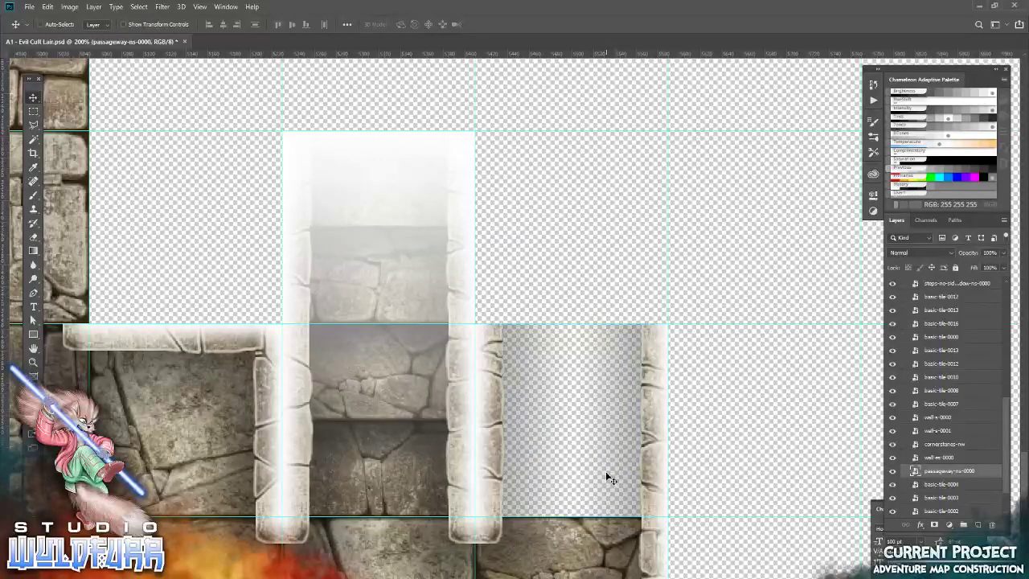
Add the passageway-ns-0001 overlay and align it to the square directly north of the passageway-ns-0000 overlay
{"action": "key", "text": "alt+Tab"}
{"action": "left_click_drag", "start_coordinate": [907, 313], "coordinate": [349, 255]}
{"action": "key", "text": "Return"}
{"action": "left_click_drag", "start_coordinate": [546, 400], "coordinate": [599, 283]}
Add the wall-nw-0000 overlay and align it to the square directly north of the passageway-ns-0001 overlay
{"action": "scroll", "coordinate": [548, 348], "scroll_direction": "up", "scroll_amount": 3}
{"action": "left_click_drag", "start_coordinate": [548, 348], "coordinate": [543, 426]}
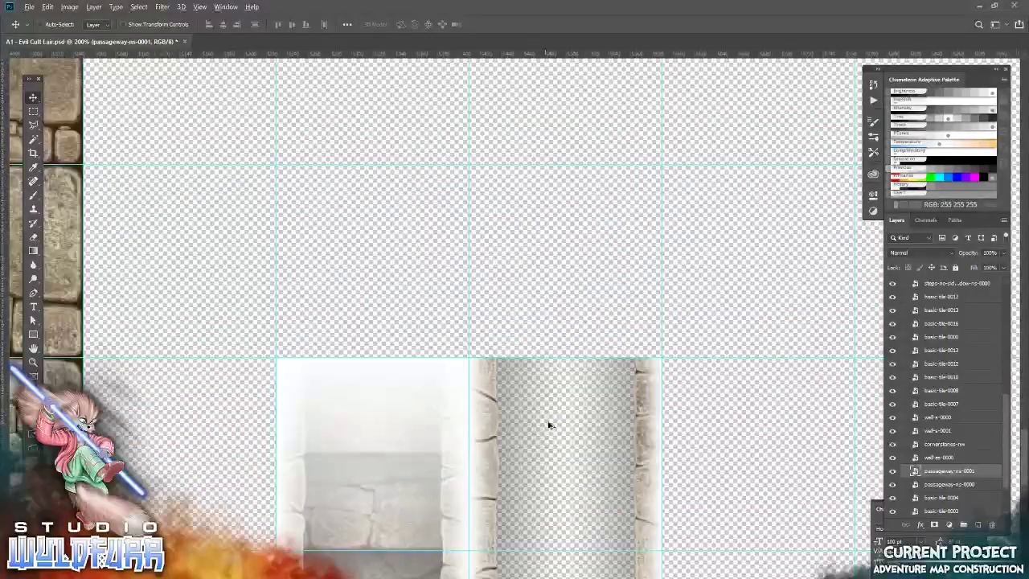
{"action": "key", "text": "alt+Tab"}
{"action": "scroll", "coordinate": [815, 436], "scroll_direction": "down", "scroll_amount": 3}
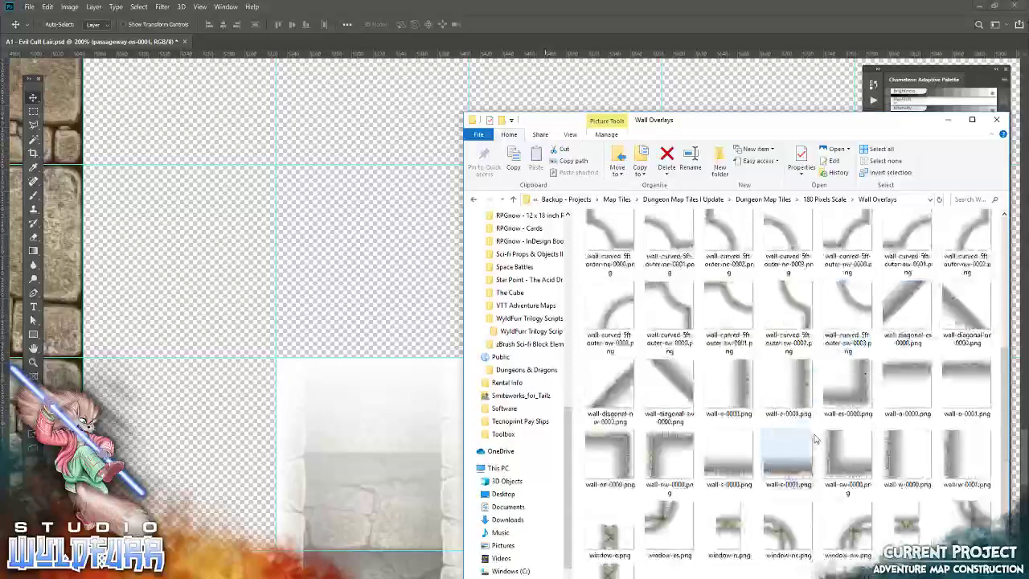
{"action": "left_click_drag", "start_coordinate": [664, 448], "coordinate": [319, 314]}
{"action": "left_click", "coordinate": [386, 24]}
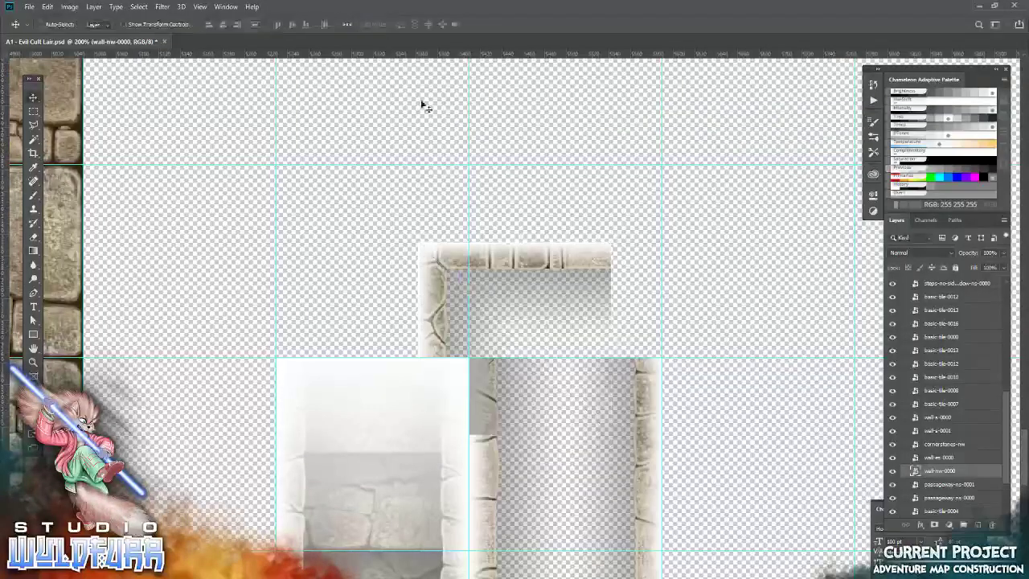
{"action": "left_click_drag", "start_coordinate": [437, 313], "coordinate": [493, 236]}
Add the wall-ne-0000 overlay and align it over the wall-nw-0000 overlay at the passage's north end
{"action": "key", "text": "alt+Tab"}
{"action": "left_click_drag", "start_coordinate": [609, 459], "coordinate": [510, 334]}
{"action": "left_click", "coordinate": [386, 23]}
{"action": "left_click_drag", "start_coordinate": [565, 287], "coordinate": [611, 216]}
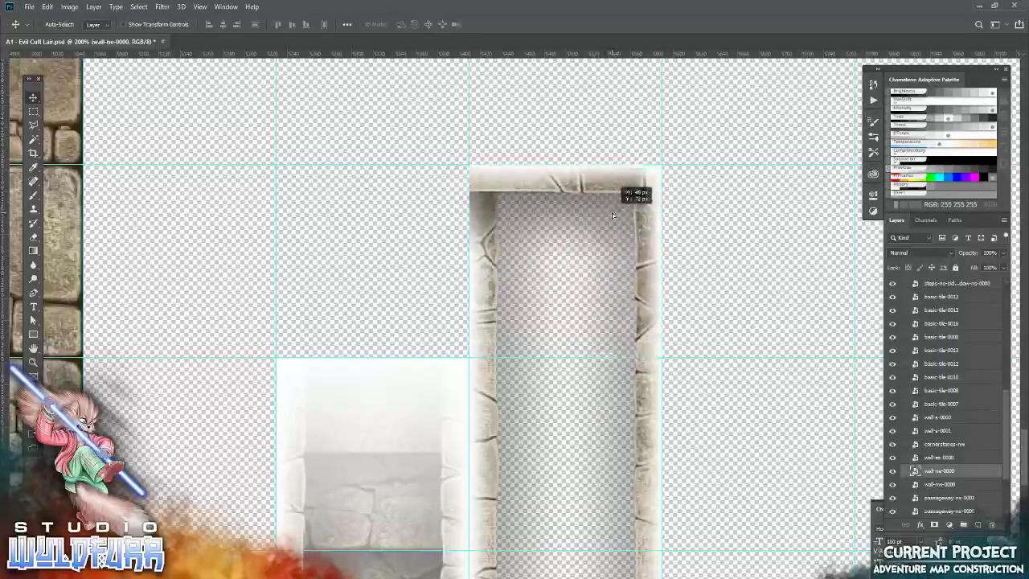
Add a vertical guide through the middle of the passage and mask the wall-ne-0000 layer to the square's eastern half
{"action": "left_click", "coordinate": [33, 111]}
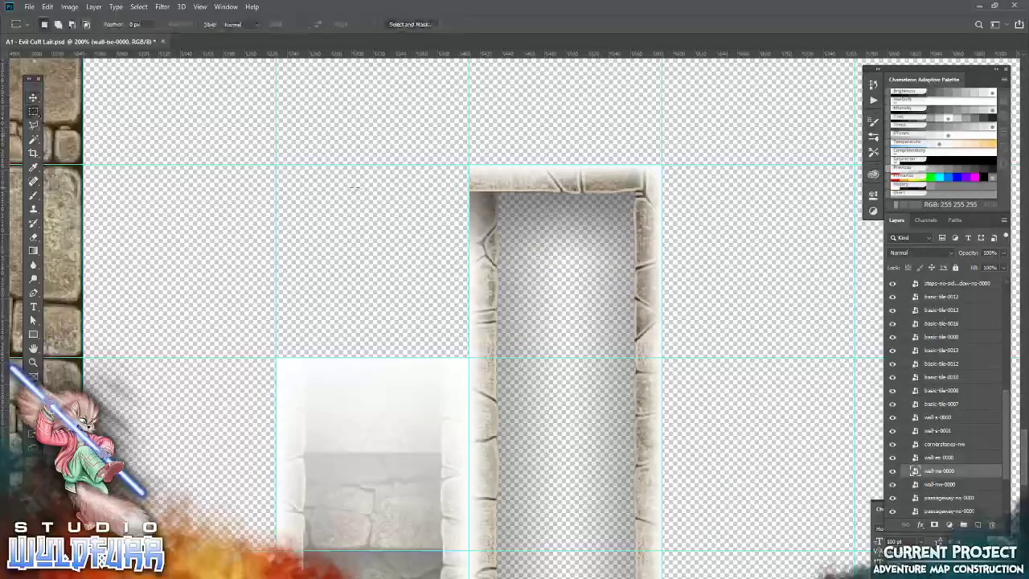
{"action": "left_click_drag", "start_coordinate": [468, 163], "coordinate": [662, 349]}
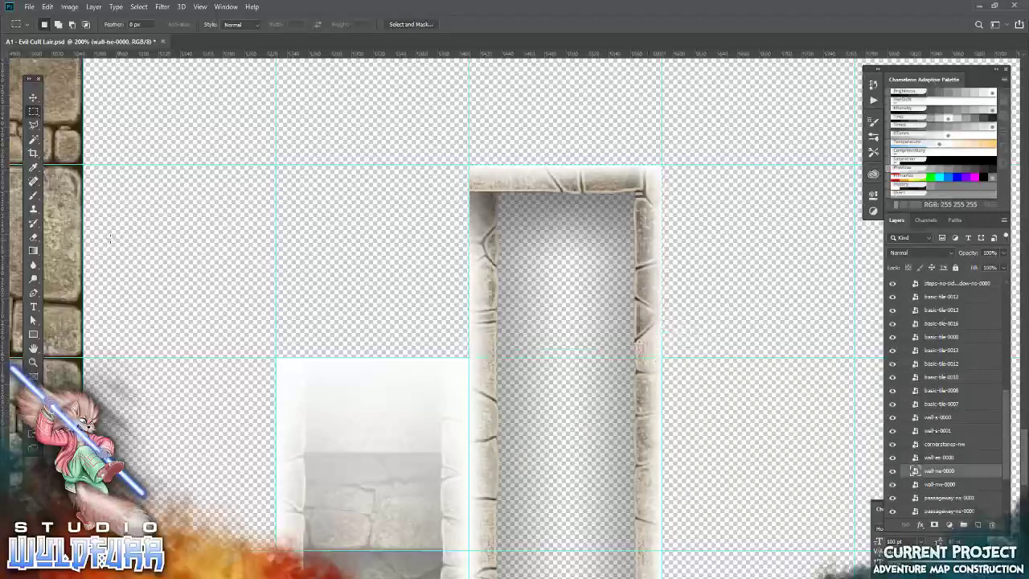
{"action": "left_click_drag", "start_coordinate": [6, 256], "coordinate": [565, 288]}
{"action": "key", "text": "ctrl+d"}
{"action": "left_click_drag", "start_coordinate": [703, 138], "coordinate": [565, 392]}
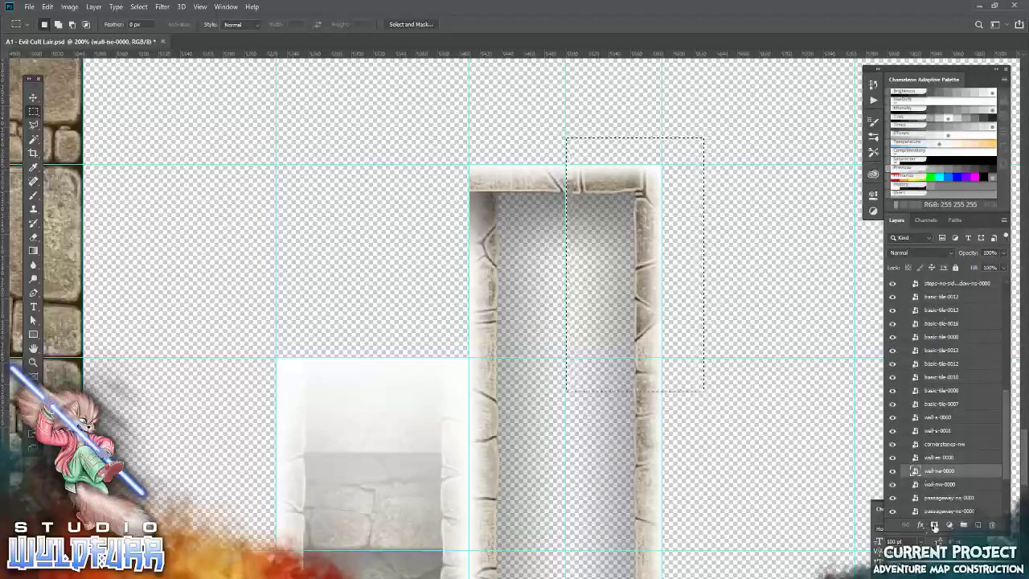
{"action": "left_click", "coordinate": [934, 525]}
Mask the wall-nw-0000 layer to the western half of the passage's northernmost square
{"action": "left_click", "coordinate": [952, 485]}
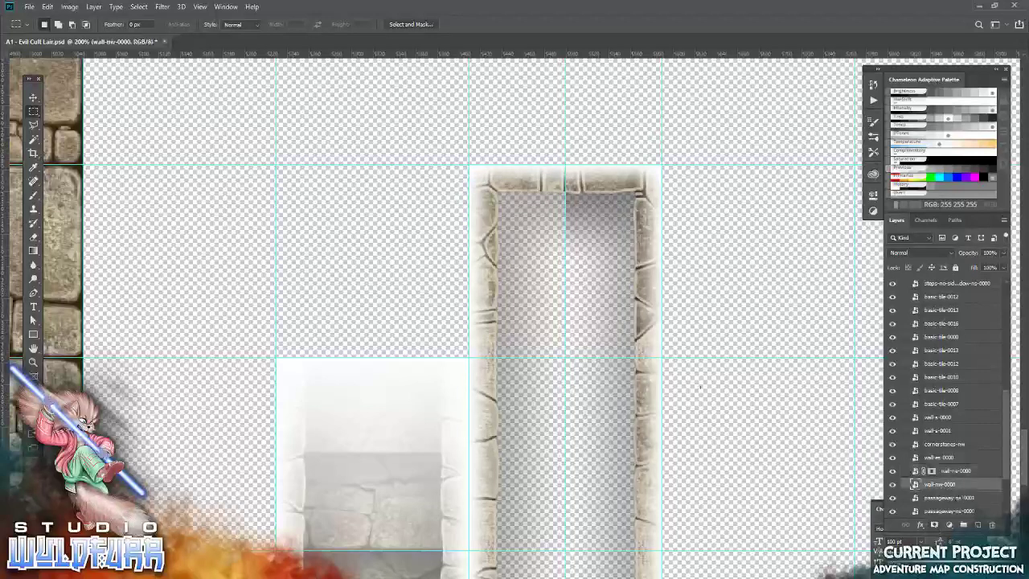
{"action": "left_click_drag", "start_coordinate": [434, 127], "coordinate": [566, 432]}
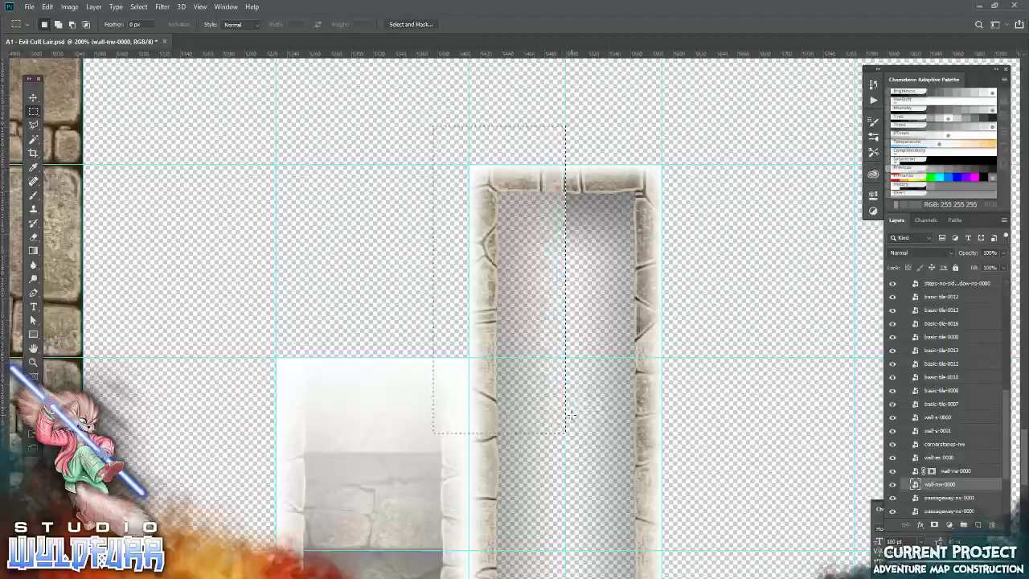
{"action": "left_click", "coordinate": [934, 525]}
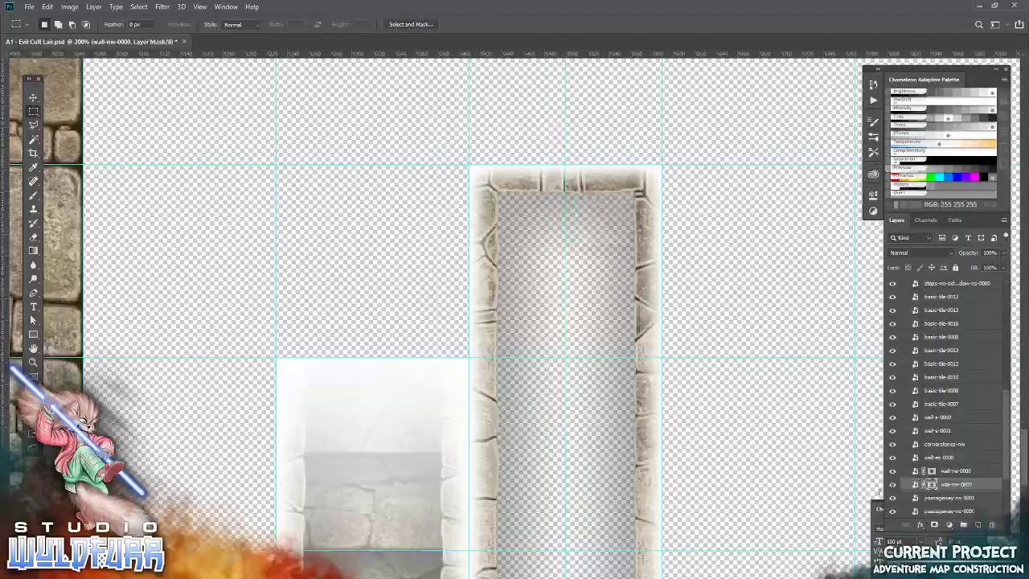
{"action": "left_click", "coordinate": [138, 7]}
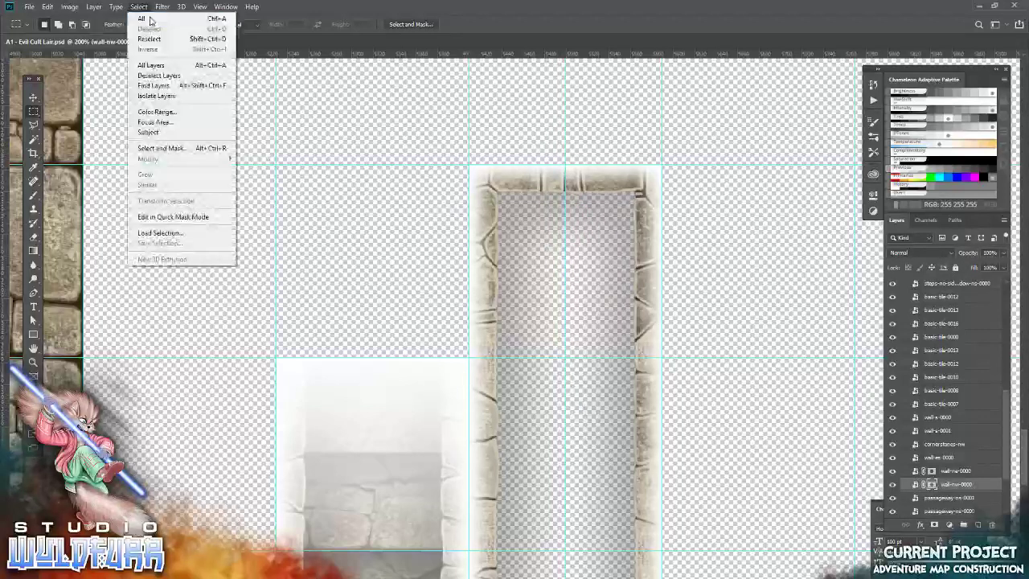
{"action": "key", "text": "Escape"}
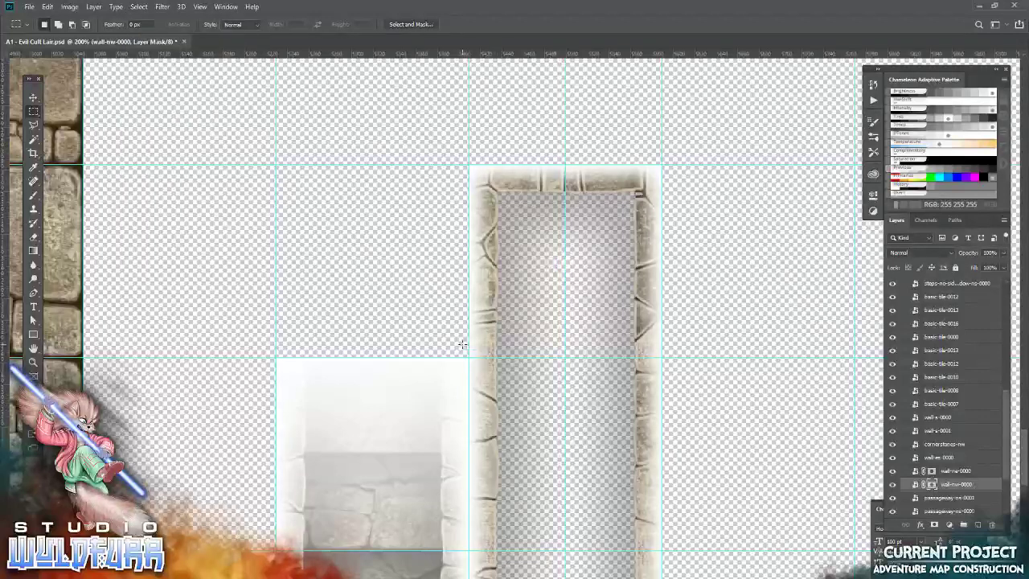
{"action": "key", "text": "ctrl+;"}
{"action": "key", "text": "ctrl+semicolon"}
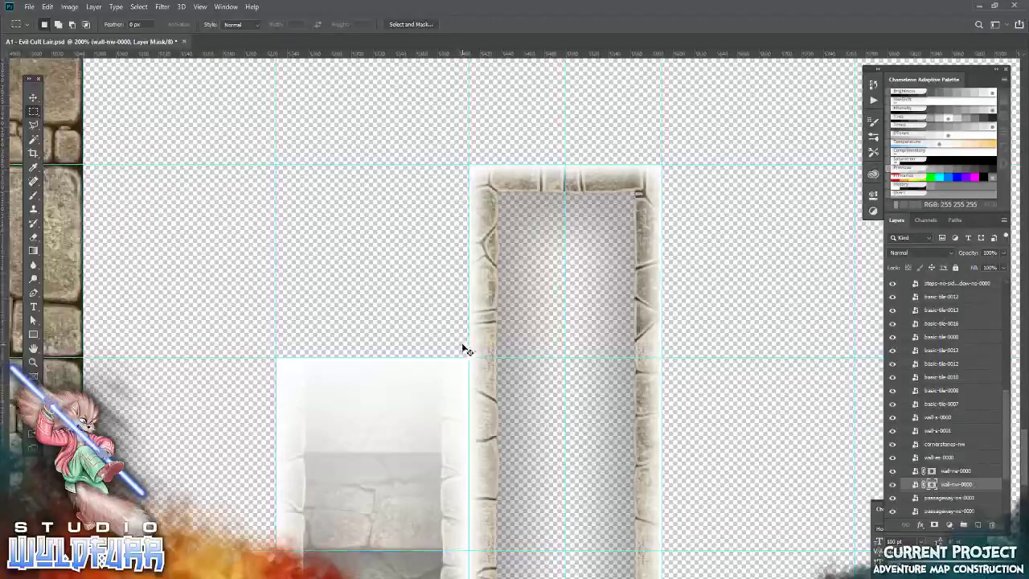
Open the Stairways folder in 180 Pixels Scale and place the steps-no-side-shadow-sn-0001 tile near the passage's southern end
{"action": "scroll", "coordinate": [455, 325], "scroll_direction": "down", "scroll_amount": 5}
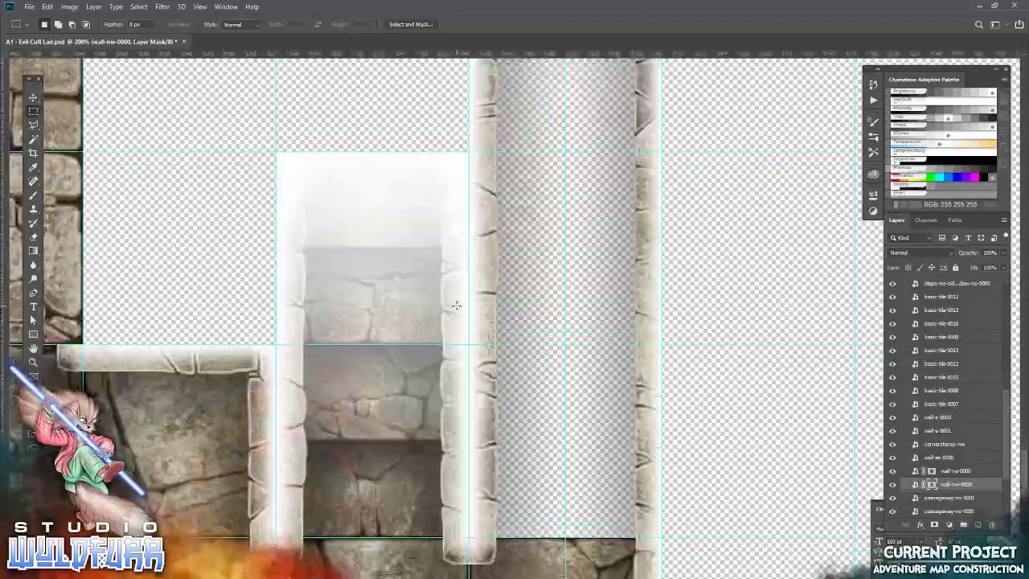
{"action": "scroll", "coordinate": [455, 307], "scroll_direction": "down", "scroll_amount": 2}
{"action": "key", "text": "alt+Tab"}
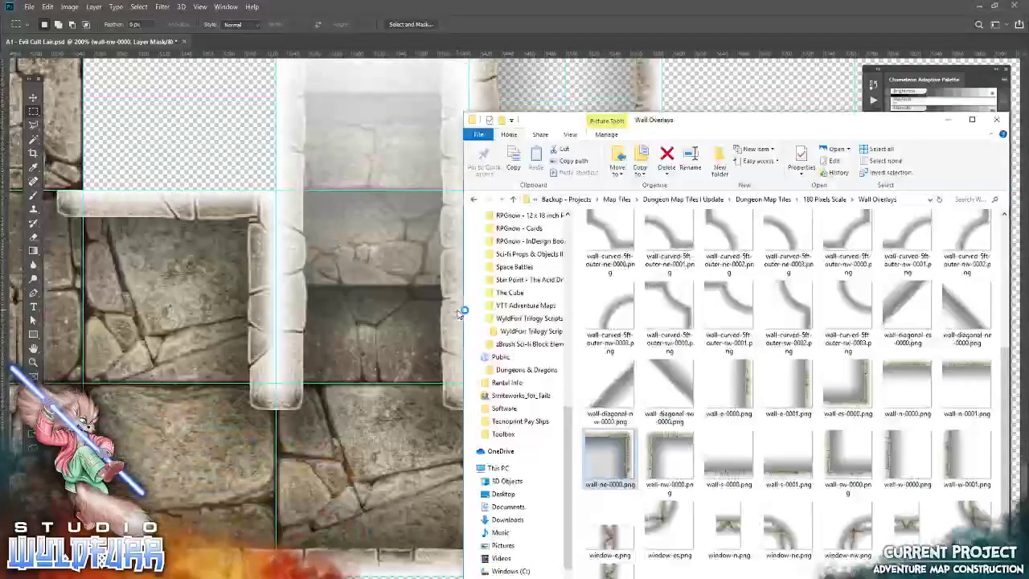
{"action": "left_click", "coordinate": [828, 200]}
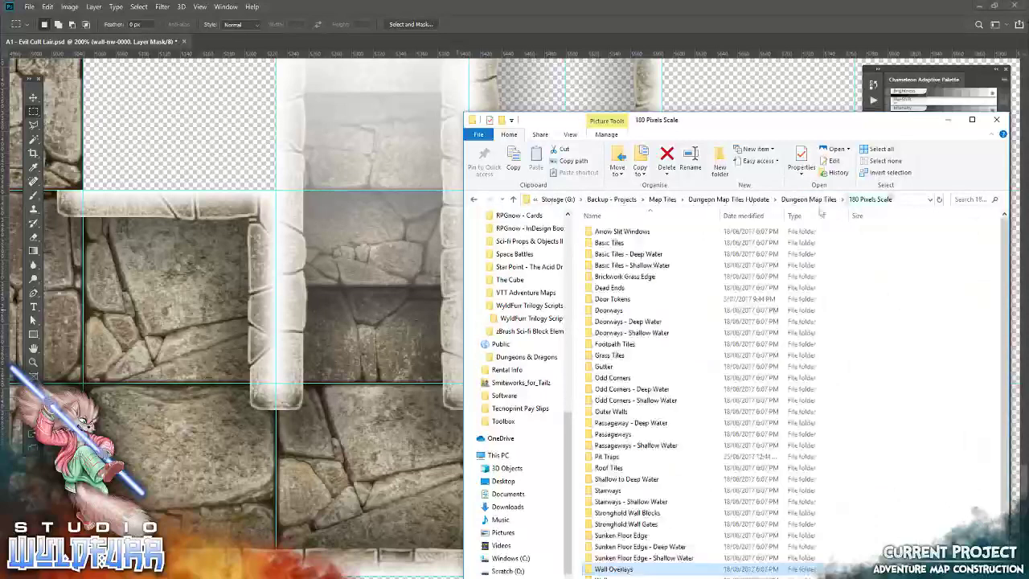
{"action": "scroll", "coordinate": [635, 423], "scroll_direction": "down", "scroll_amount": 1}
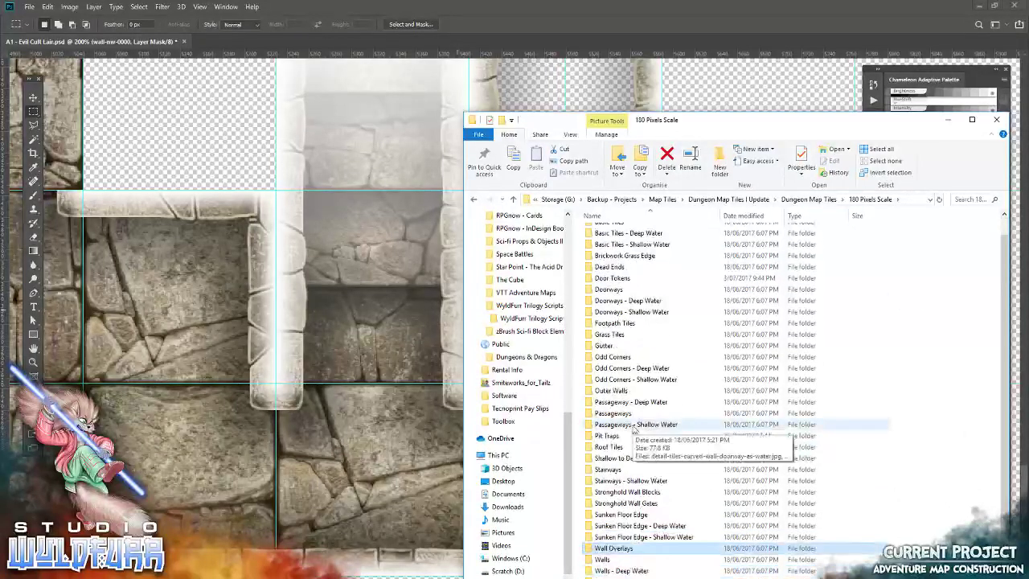
{"action": "double_click", "coordinate": [617, 471]}
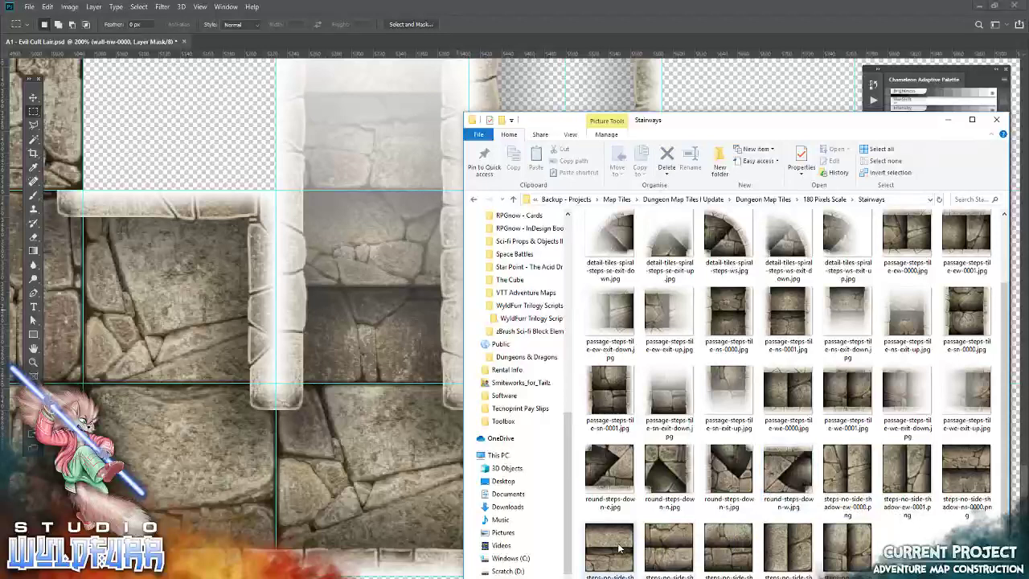
{"action": "left_click_drag", "start_coordinate": [728, 550], "coordinate": [322, 393]}
{"action": "left_click", "coordinate": [388, 24]}
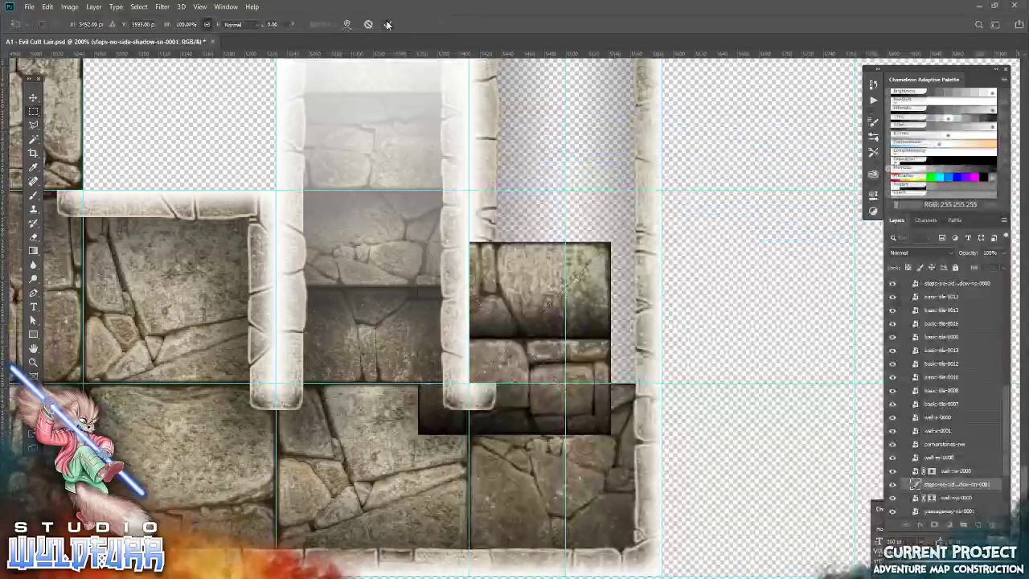
Move the steps-no-side-shadow-sn-0001 layer directly above basic-tile-0000 and align it to the passage's southern square
{"action": "scroll", "coordinate": [965, 404], "scroll_direction": "down", "scroll_amount": 4}
{"action": "left_click_drag", "start_coordinate": [963, 393], "coordinate": [953, 486]}
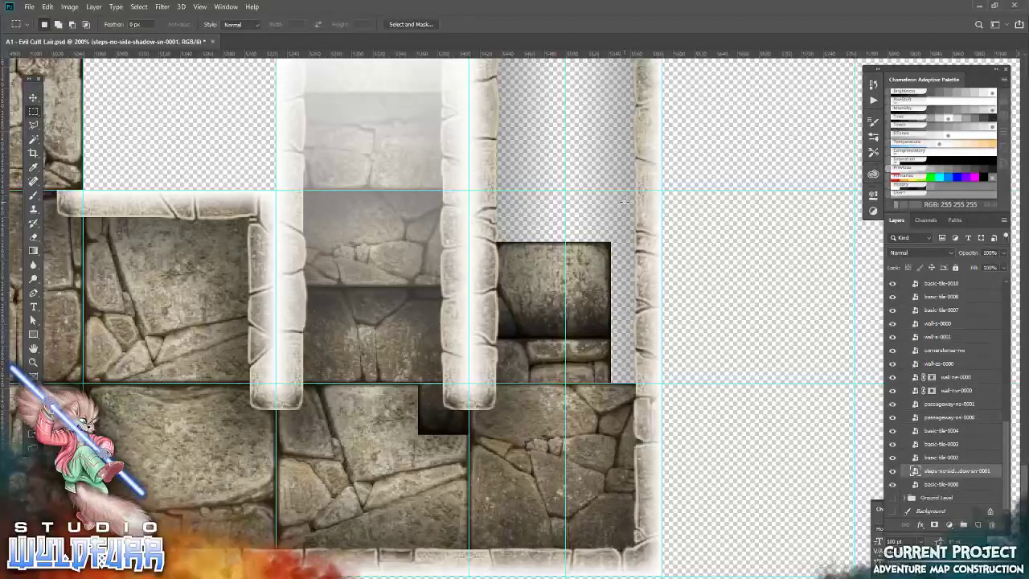
{"action": "left_click_drag", "start_coordinate": [636, 197], "coordinate": [659, 192]}
{"action": "left_click", "coordinate": [378, 177]}
{"action": "left_click", "coordinate": [33, 98]}
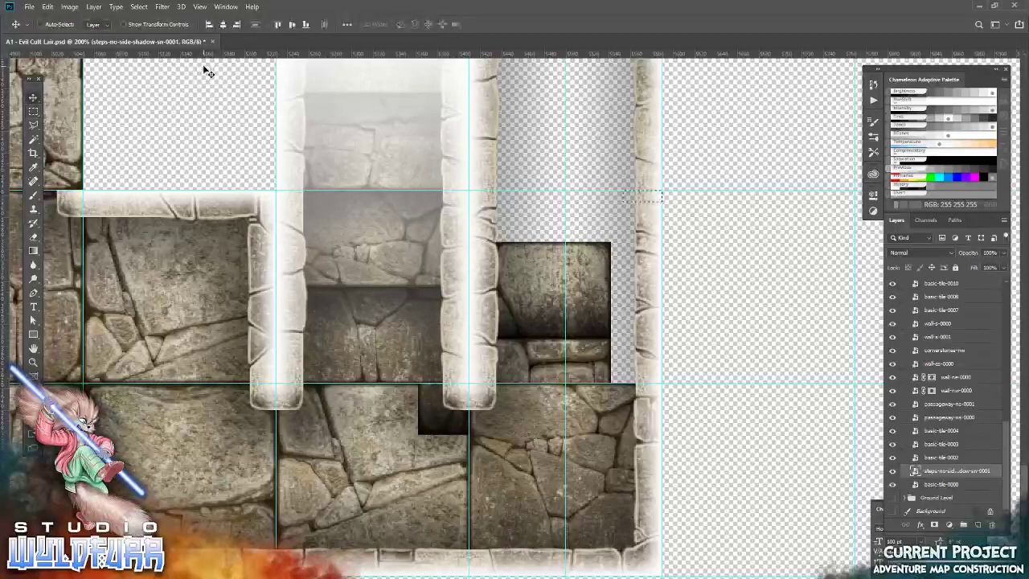
{"action": "left_click", "coordinate": [236, 25]}
{"action": "left_click", "coordinate": [277, 25]}
{"action": "key", "text": "ctrl+d"}
Place the steps-no-side-shadow-sn-0000 tile from the Stairways folder and align it to the eastern passage's middle square
{"action": "left_click_drag", "start_coordinate": [557, 153], "coordinate": [549, 420]}
{"action": "key", "text": "alt+Tab"}
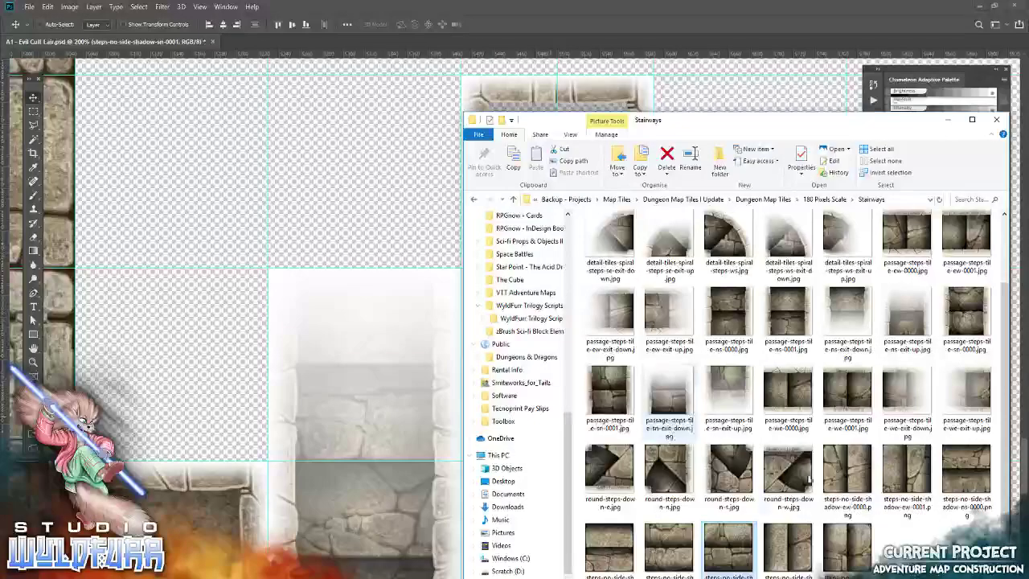
{"action": "left_click_drag", "start_coordinate": [706, 553], "coordinate": [279, 315]}
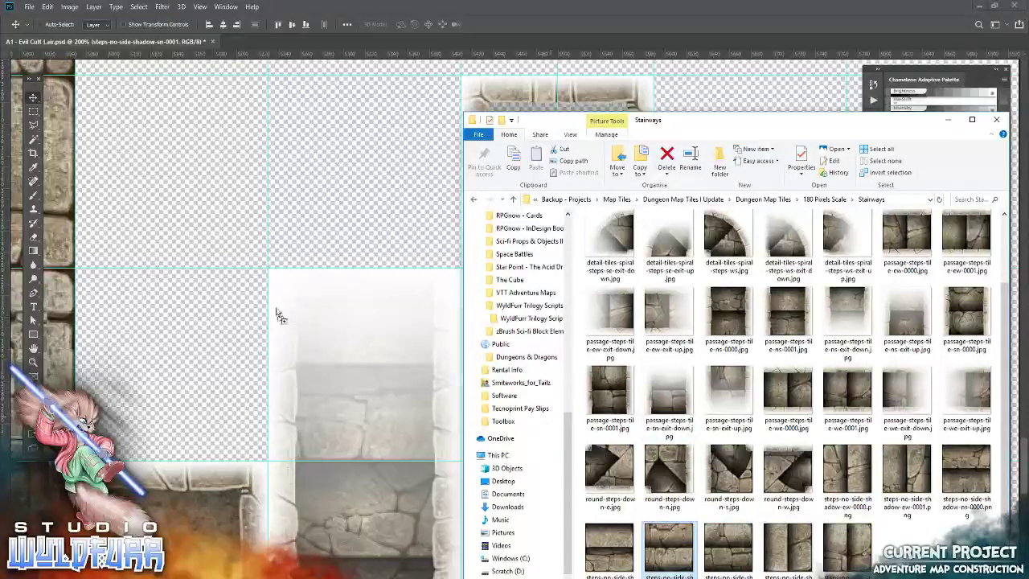
{"action": "left_click", "coordinate": [387, 24]}
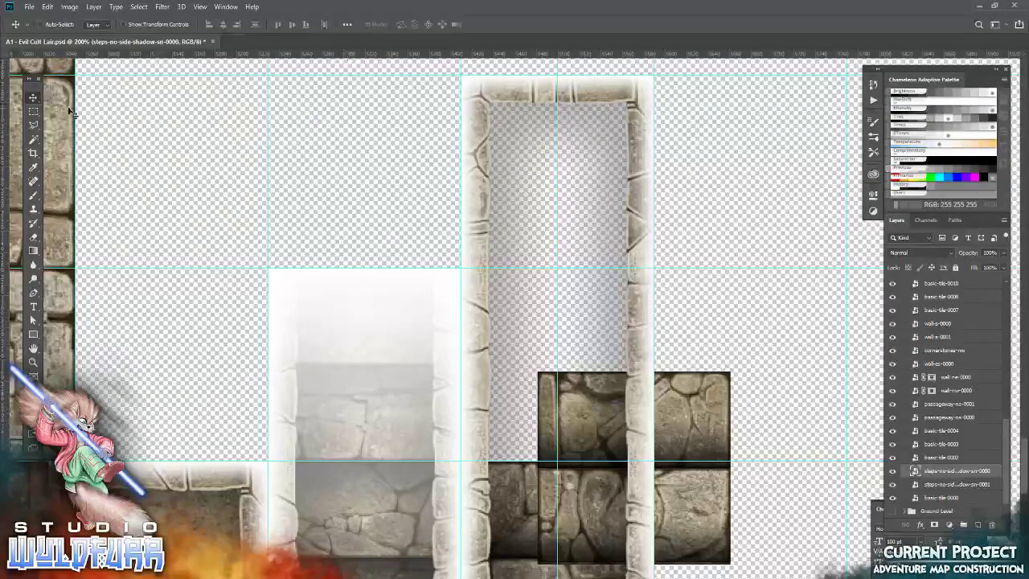
{"action": "left_click", "coordinate": [33, 111]}
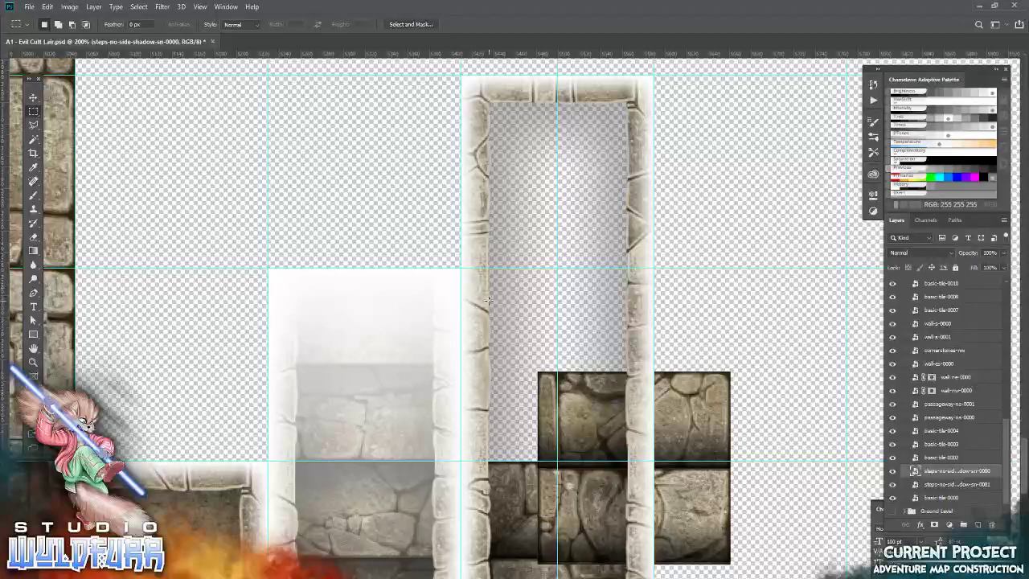
{"action": "left_click", "coordinate": [33, 98]}
{"action": "left_click", "coordinate": [210, 25]}
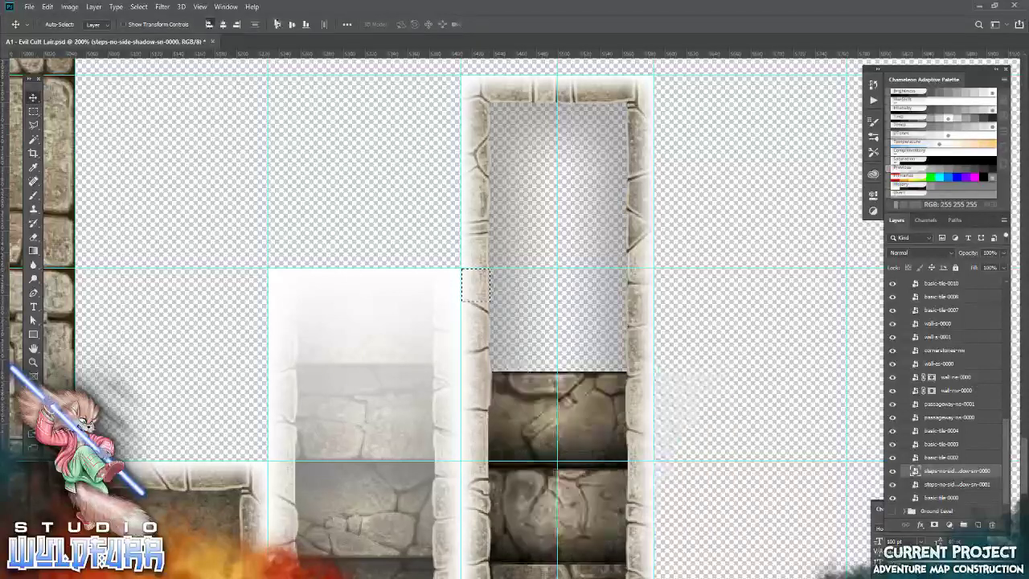
{"action": "left_click", "coordinate": [278, 25]}
{"action": "key", "text": "ctrl+d"}
Place another steps-no-side-shadow-sn-0001 tile and align it to the passage's northernmost square
{"action": "key", "text": "alt+Tab"}
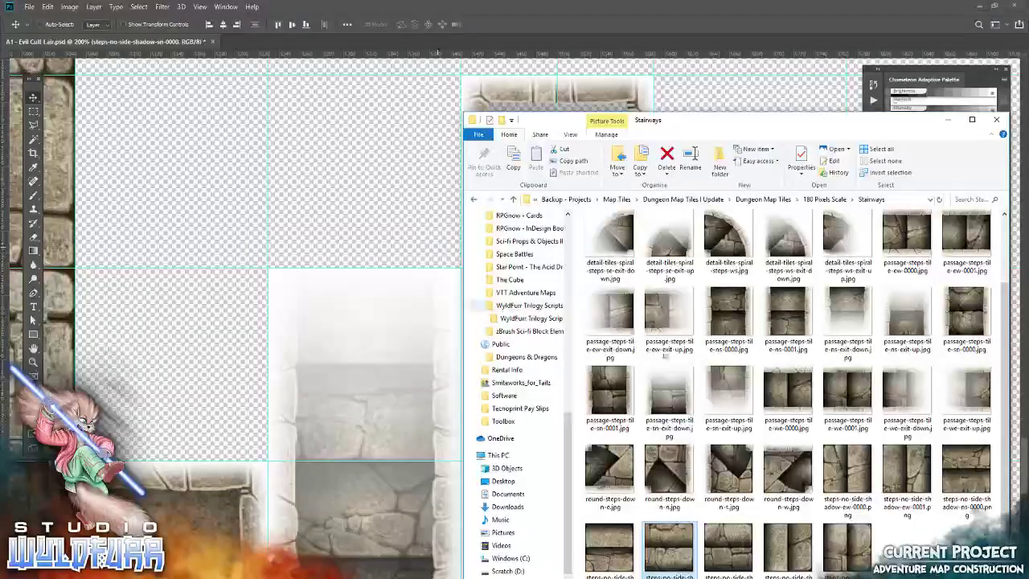
{"action": "left_click_drag", "start_coordinate": [668, 547], "coordinate": [356, 269]}
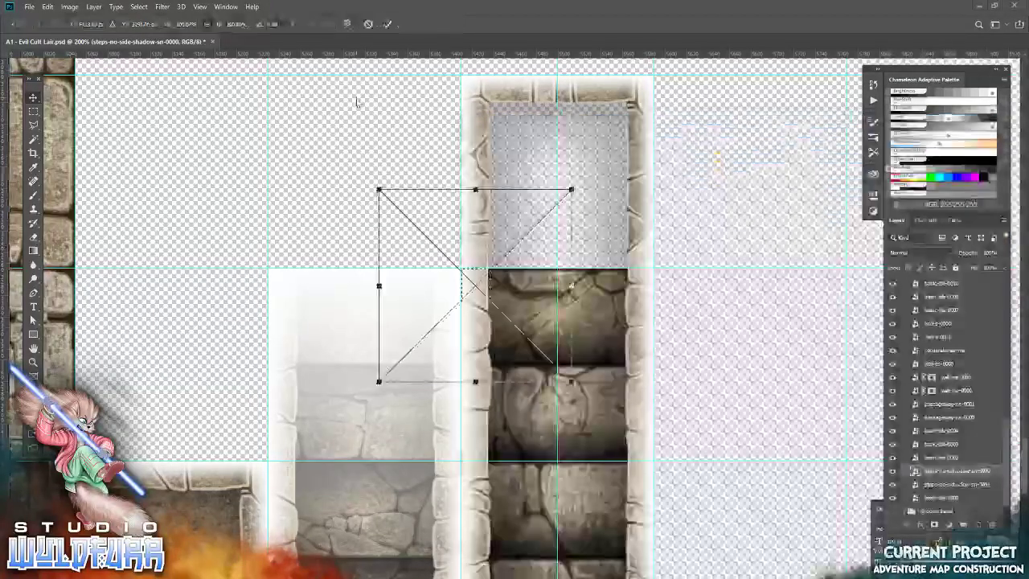
{"action": "left_click", "coordinate": [387, 23]}
{"action": "key", "text": "m"}
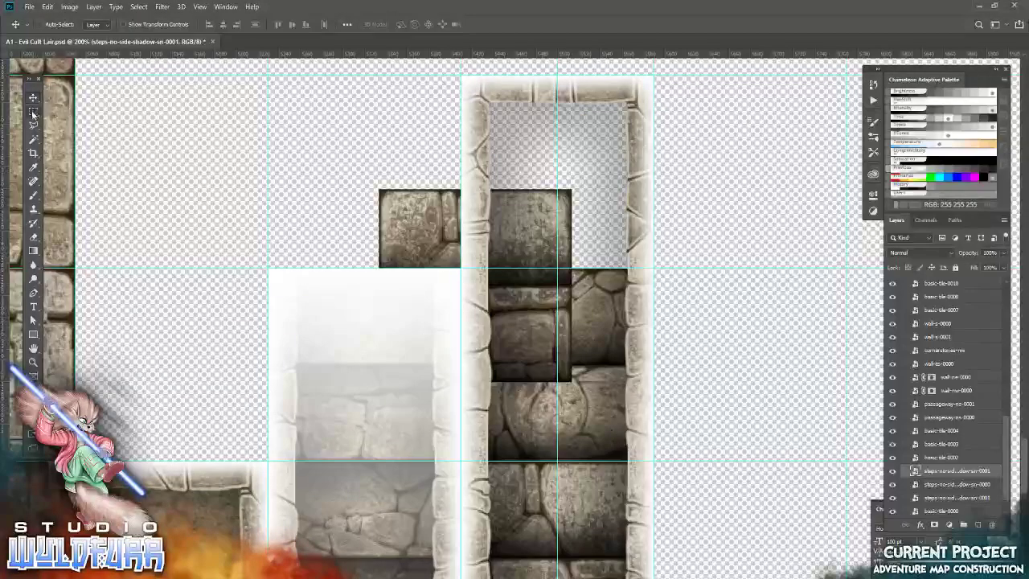
{"action": "left_click_drag", "start_coordinate": [489, 95], "coordinate": [462, 77]}
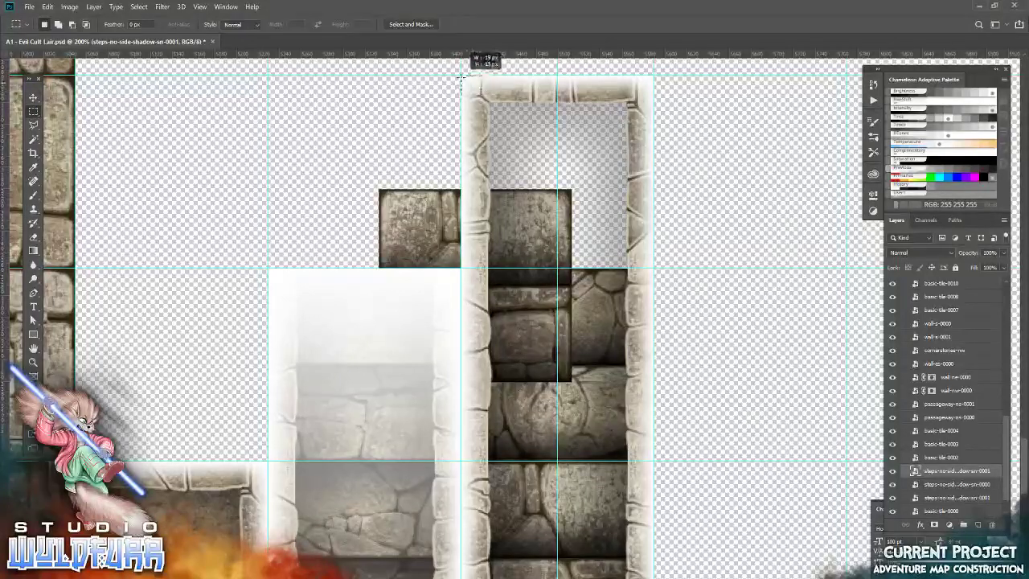
{"action": "left_click", "coordinate": [33, 97]}
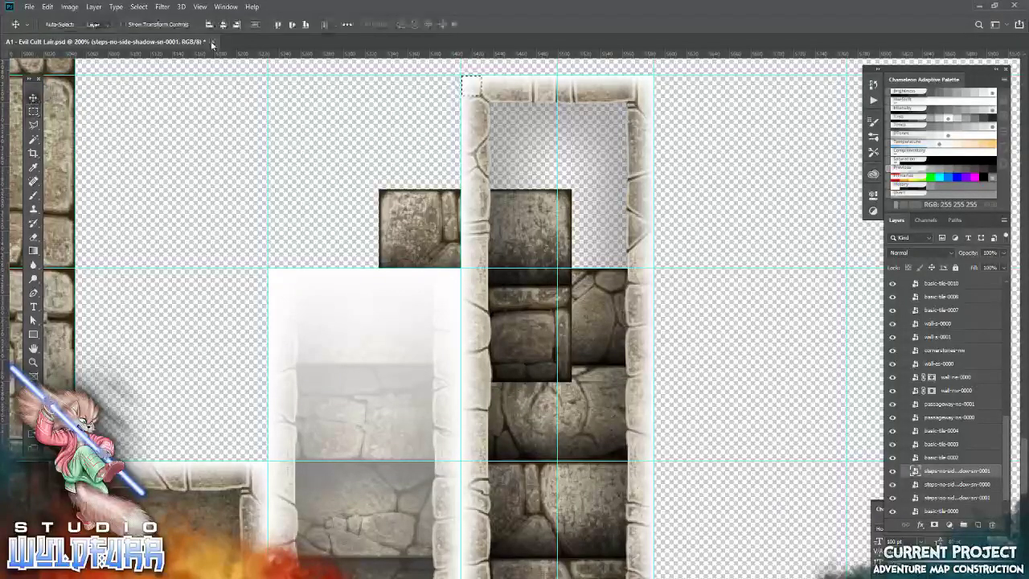
{"action": "left_click", "coordinate": [208, 25]}
{"action": "left_click", "coordinate": [278, 25]}
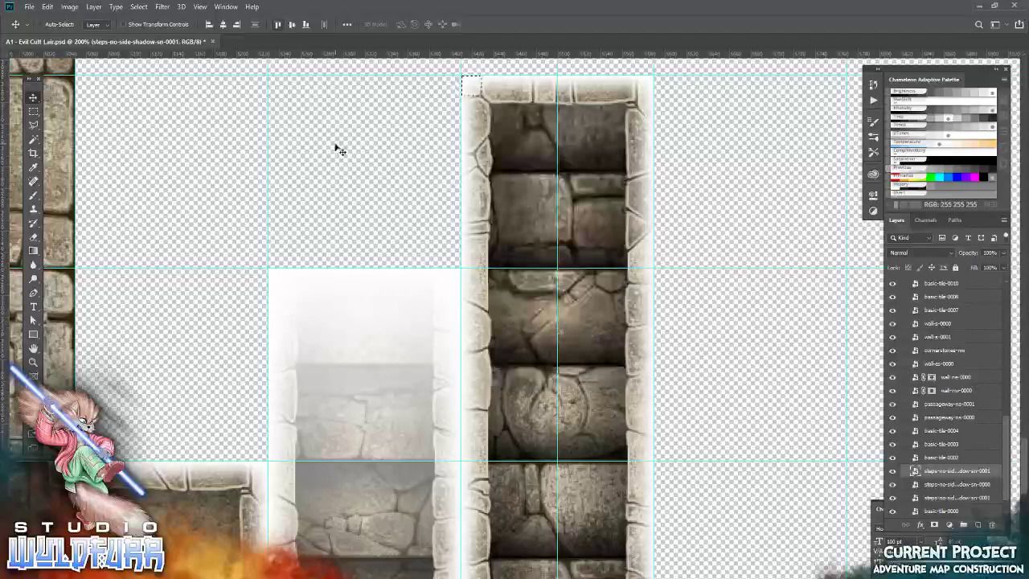
Select all three squares of the stairway passage and add a new layer above the step tiles
{"action": "left_click", "coordinate": [33, 111]}
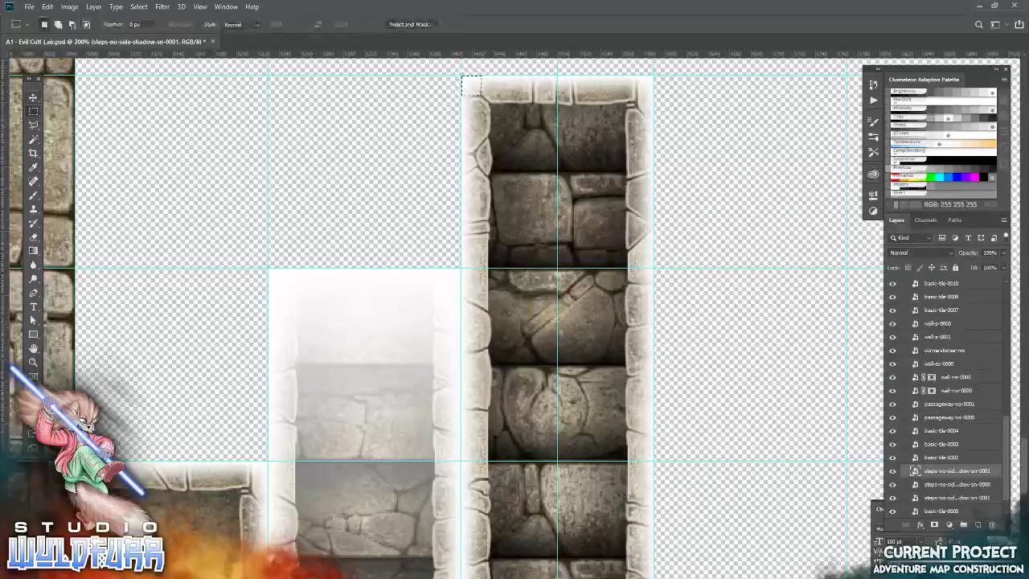
{"action": "left_click_drag", "start_coordinate": [460, 71], "coordinate": [667, 425]}
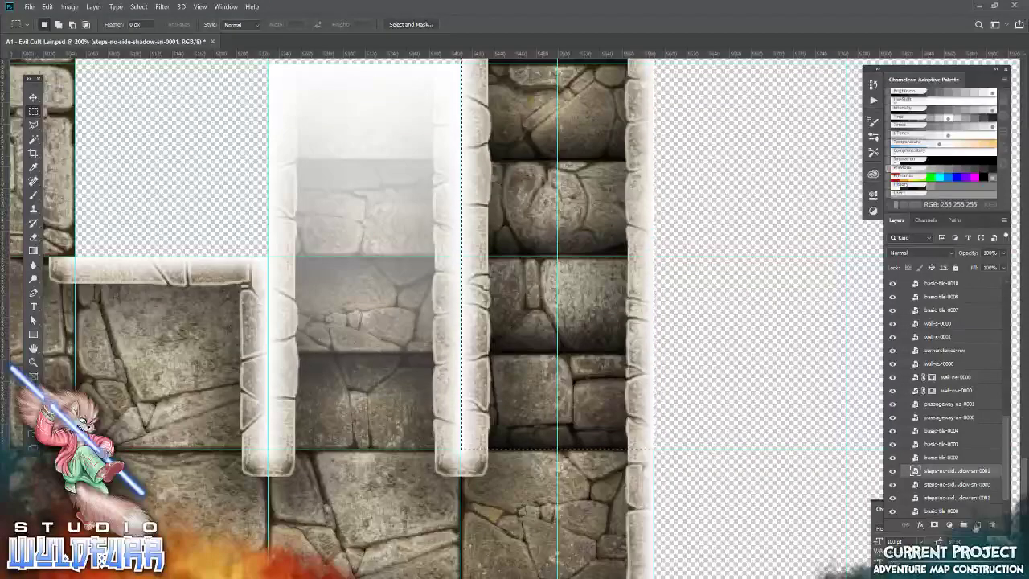
{"action": "left_click", "coordinate": [977, 525]}
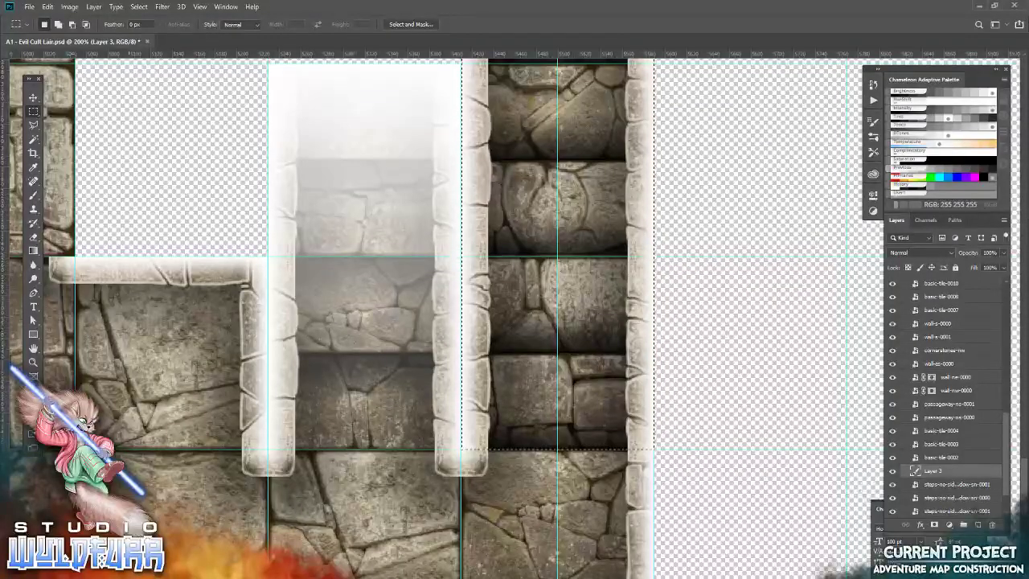
Set the foreground color to black and fill the selection with a black-to-transparent gradient from the passage's northern end to its southern end
{"action": "left_click", "coordinate": [34, 250]}
{"action": "left_click", "coordinate": [30, 402]}
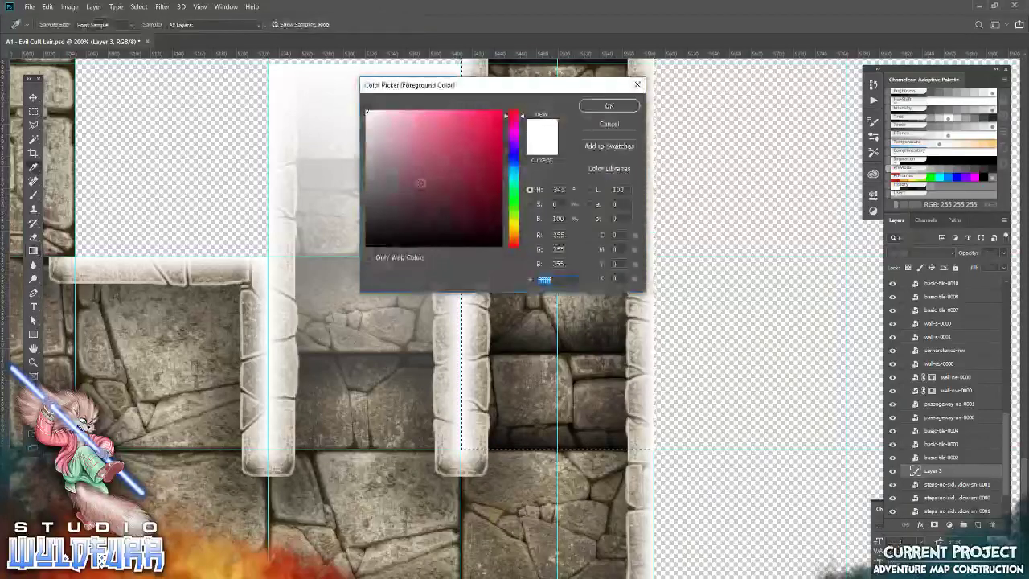
{"action": "left_click_drag", "start_coordinate": [415, 184], "coordinate": [292, 308]}
{"action": "left_click", "coordinate": [609, 105]}
{"action": "scroll", "coordinate": [573, 324], "scroll_direction": "up", "scroll_amount": 4}
{"action": "scroll", "coordinate": [573, 322], "scroll_direction": "up", "scroll_amount": 3}
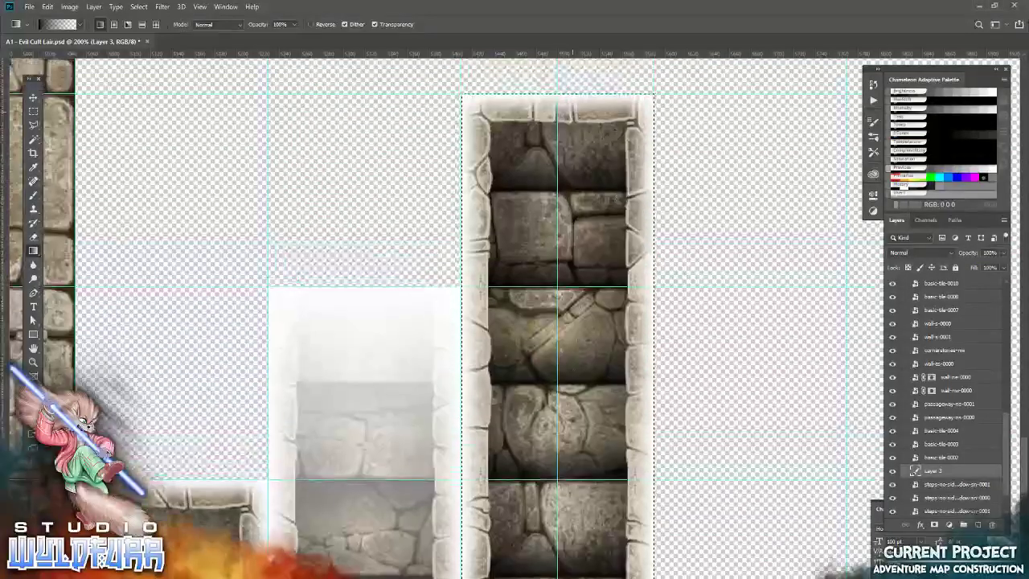
{"action": "left_click_drag", "start_coordinate": [558, 92], "coordinate": [557, 393]}
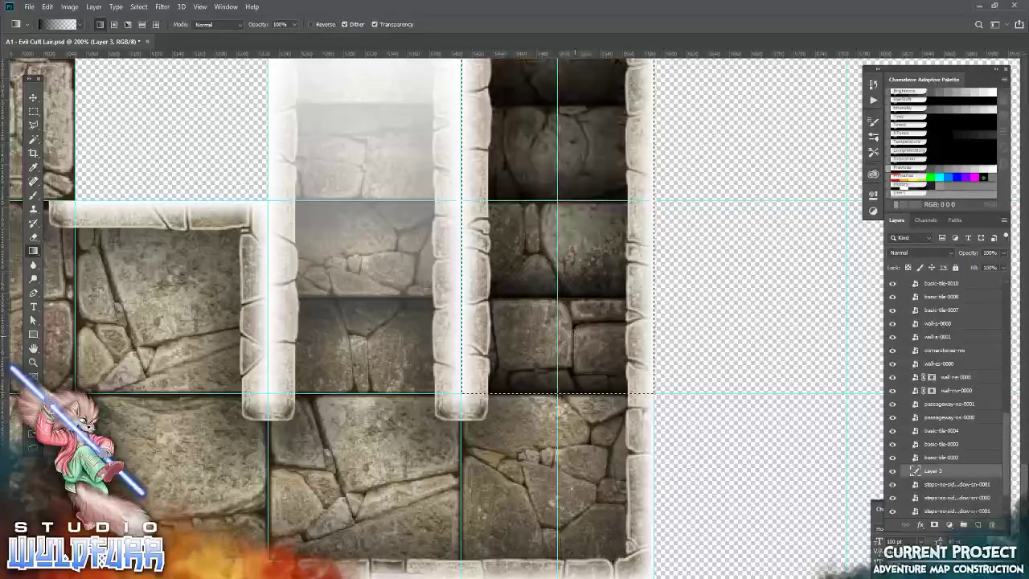
Set the gradient layer's opacity to 80%, then clear the selection with the map viewed at 100%
{"action": "scroll", "coordinate": [574, 336], "scroll_direction": "up", "scroll_amount": 7}
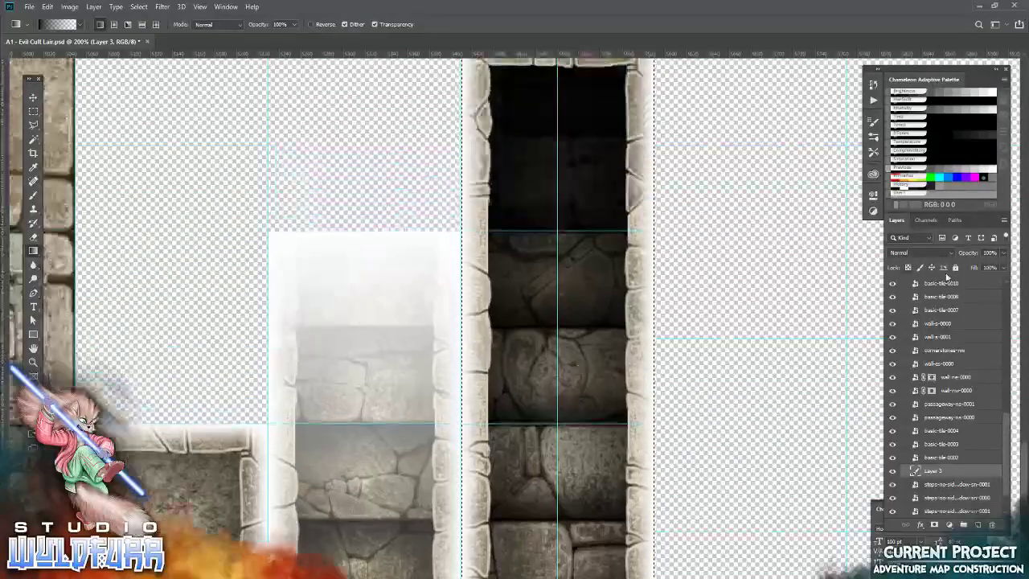
{"action": "left_click", "coordinate": [991, 253]}
{"action": "type", "text": "80"}
{"action": "key", "text": "Return"}
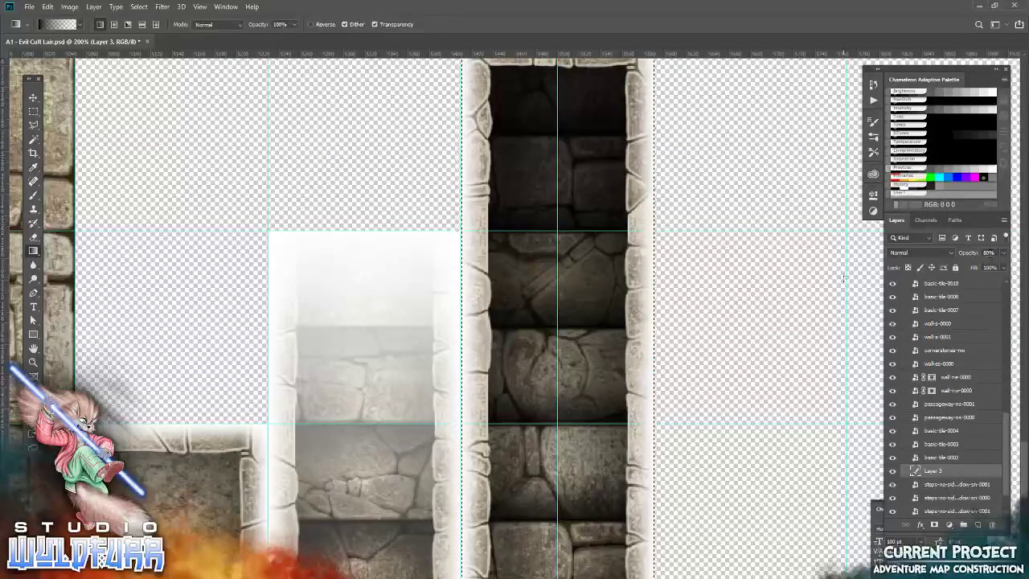
{"action": "left_click", "coordinate": [34, 364]}
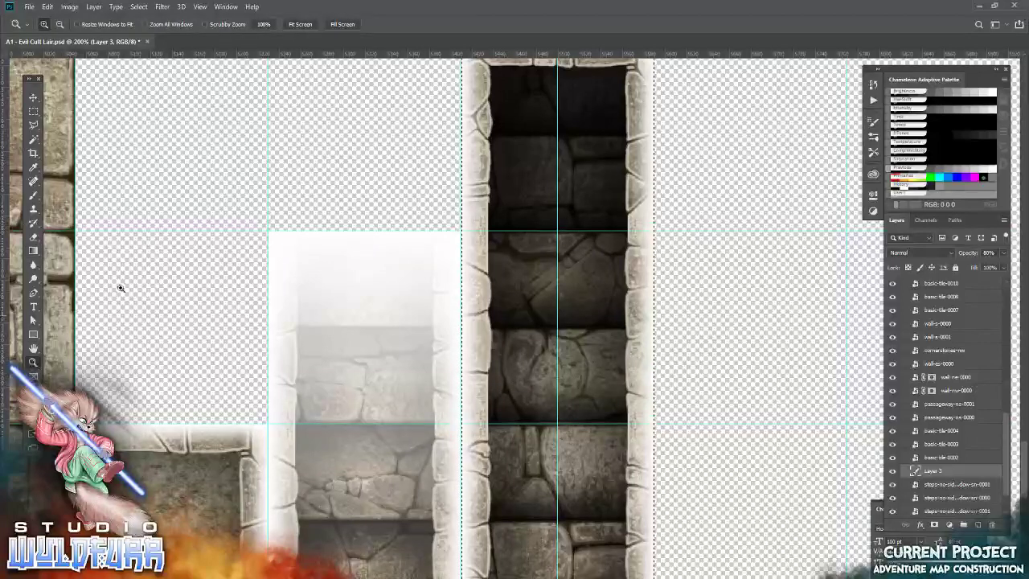
{"action": "left_click", "coordinate": [264, 24]}
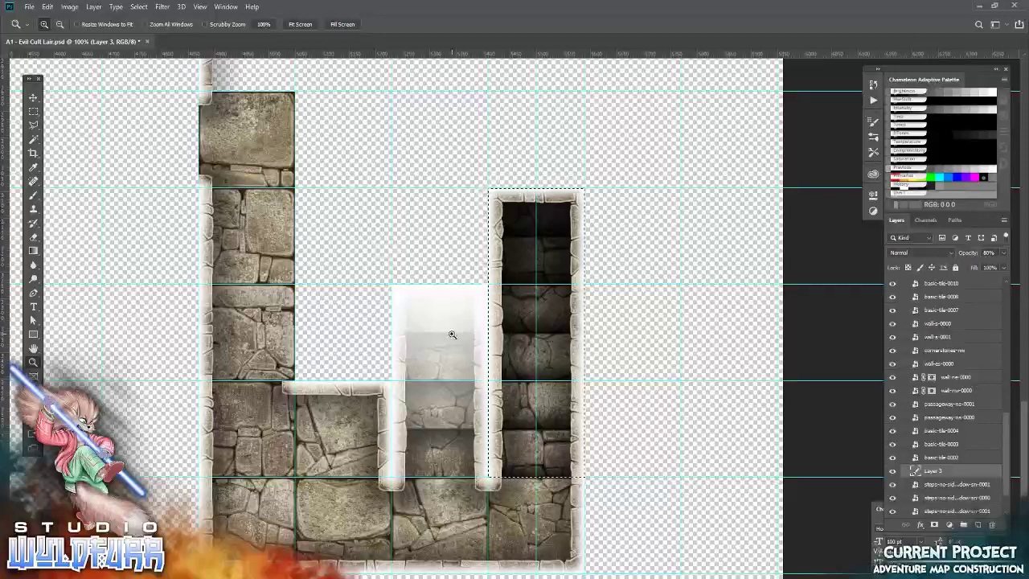
{"action": "key", "text": "ctrl+d"}
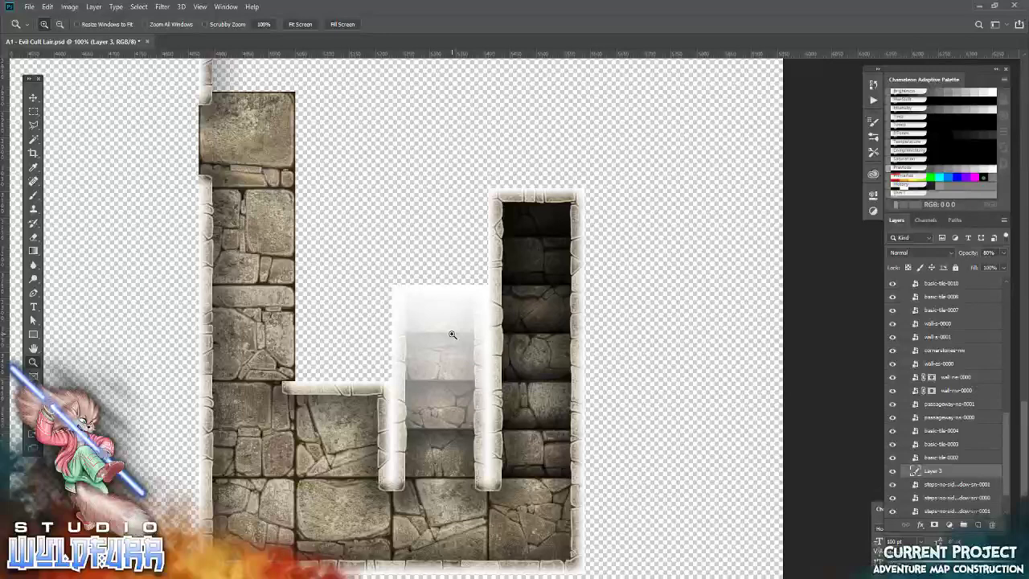
Switch to File Explorer and open the Stronghold Wall Blocks folder in 180 Pixels Scale
{"action": "left_click_drag", "start_coordinate": [373, 249], "coordinate": [431, 421]}
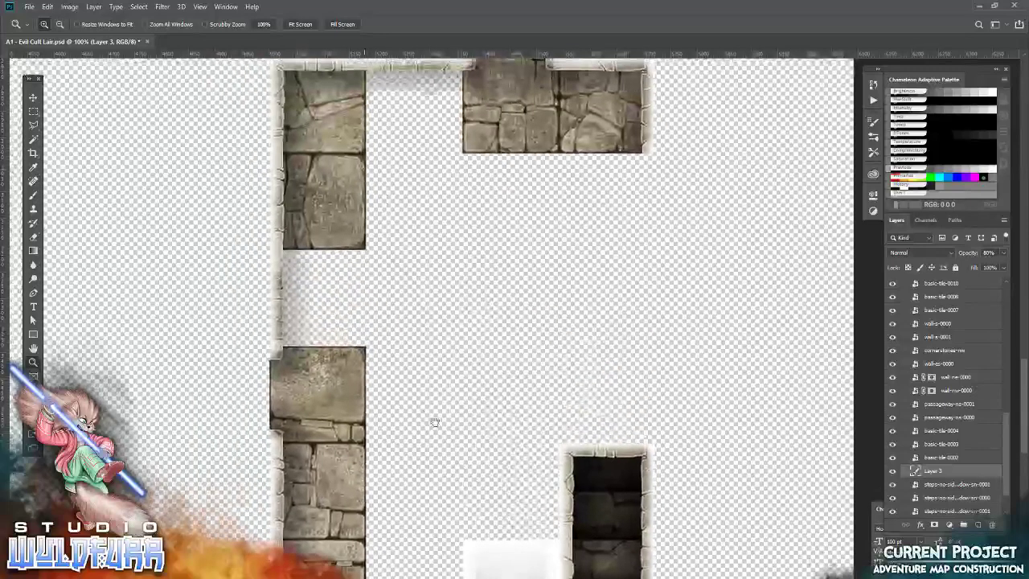
{"action": "left_click_drag", "start_coordinate": [494, 324], "coordinate": [522, 271]}
{"action": "left_click_drag", "start_coordinate": [499, 432], "coordinate": [489, 333]}
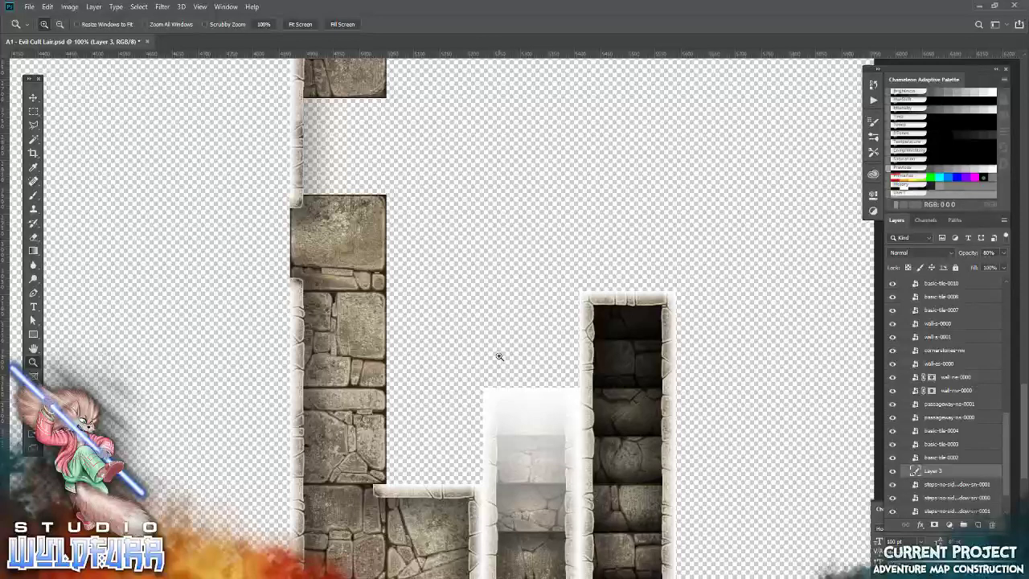
{"action": "key", "text": "alt+Tab"}
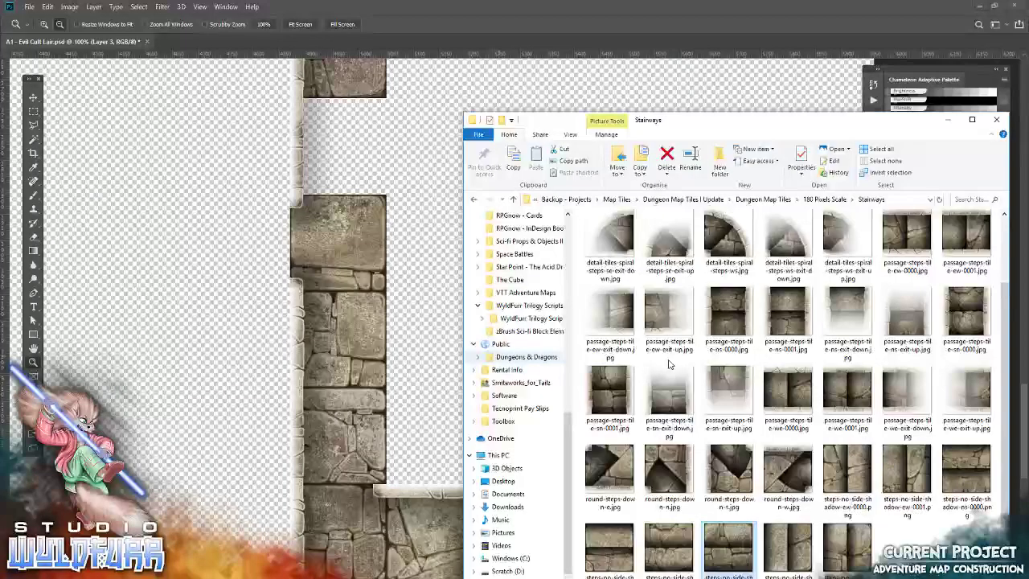
{"action": "left_click", "coordinate": [819, 200]}
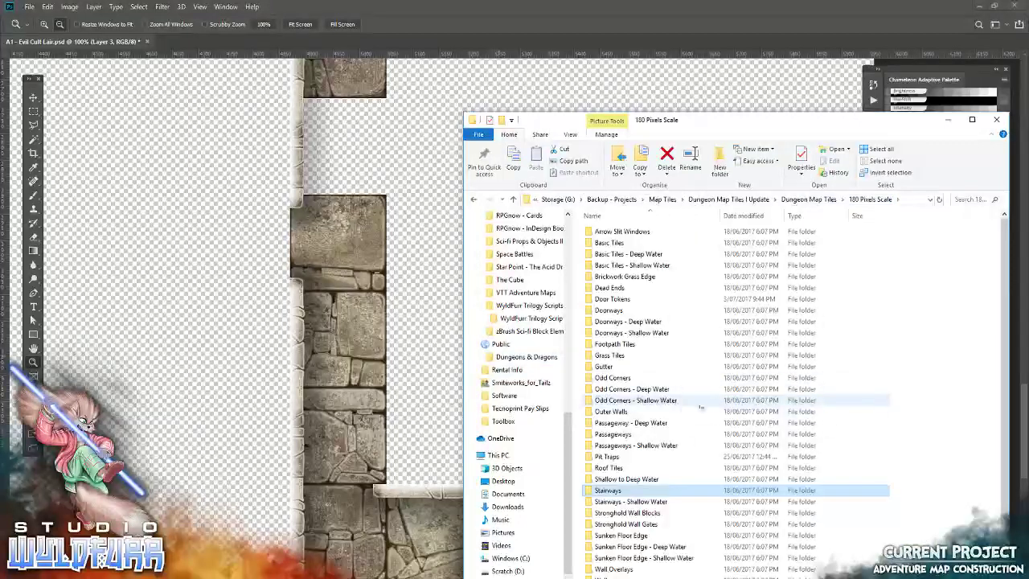
{"action": "double_click", "coordinate": [645, 514]}
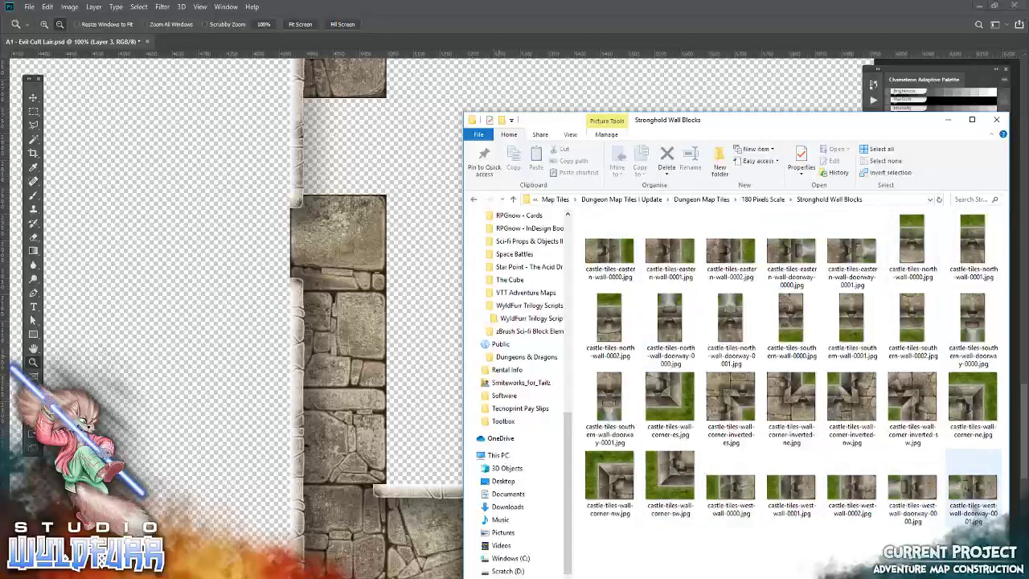
Try the castle-tiles-west-wall-doorway-0000 tile near the western doorway, above the other Underground Level 1 layers, and delete it
{"action": "left_click_drag", "start_coordinate": [908, 492], "coordinate": [627, 434]}
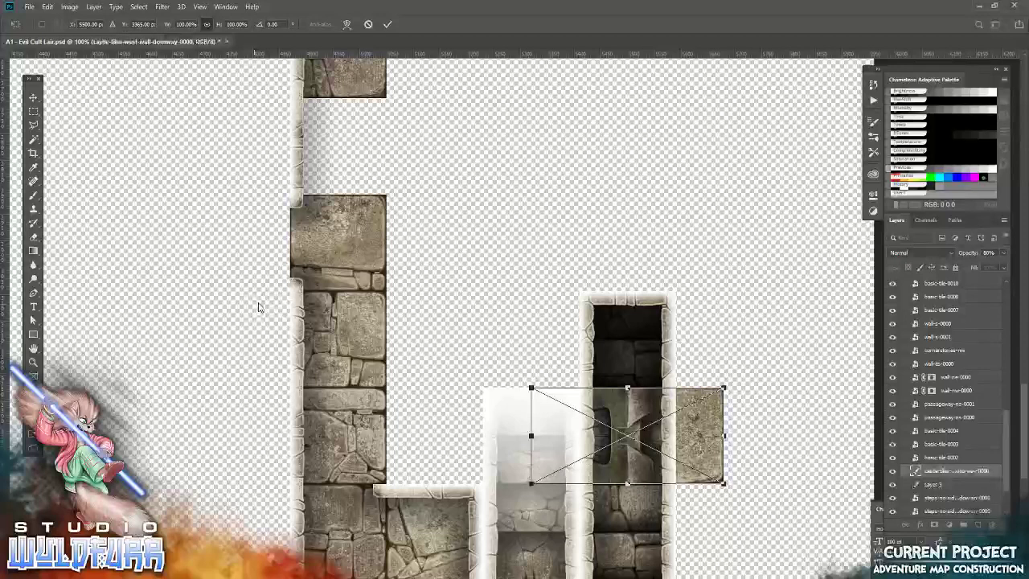
{"action": "left_click", "coordinate": [387, 24]}
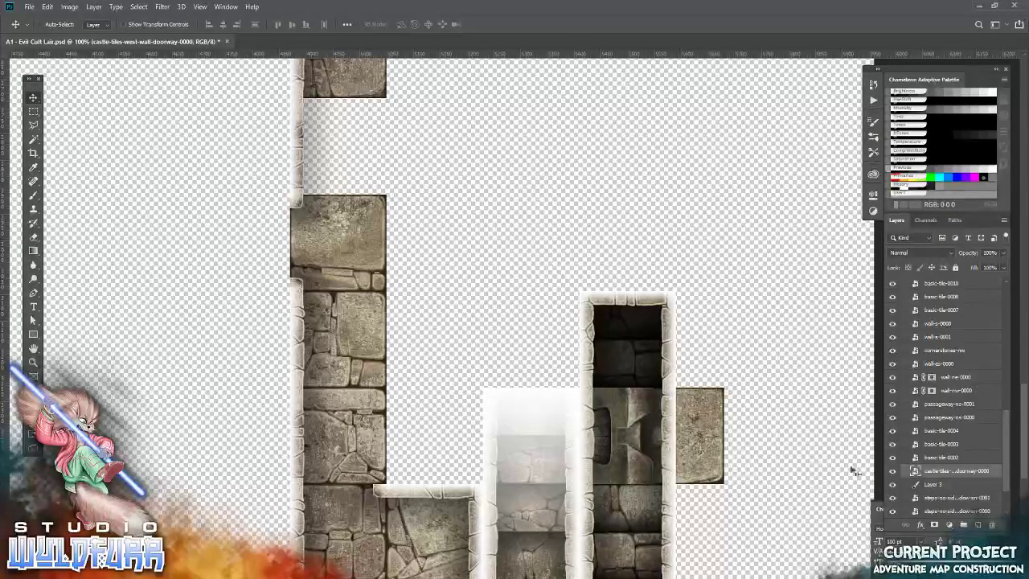
{"action": "mouse_move", "coordinate": [943, 311]}
{"action": "left_mouse_down"}
{"action": "mouse_move", "coordinate": [956, 186]}
{"action": "mouse_move", "coordinate": [939, 305]}
{"action": "left_mouse_up"}
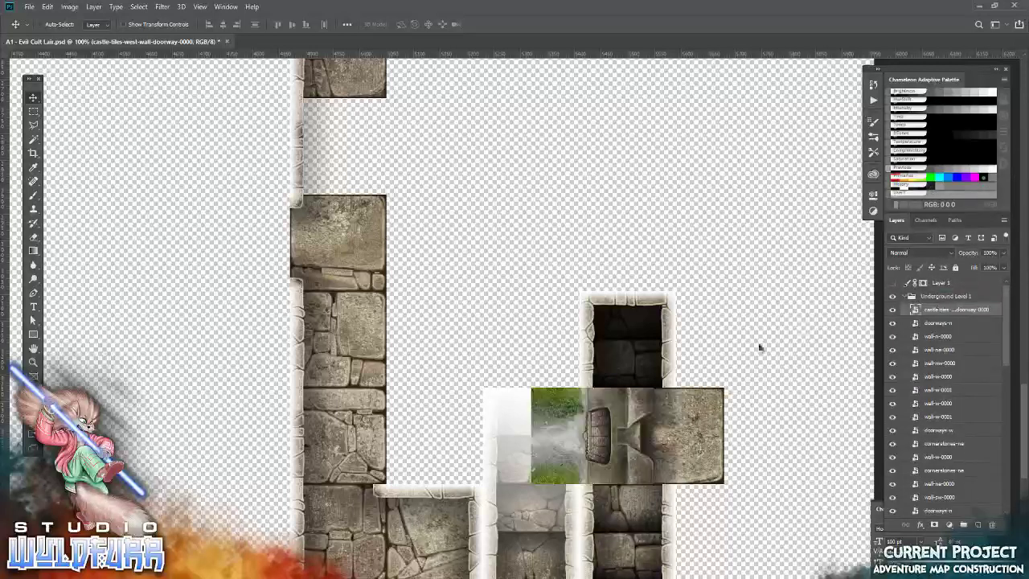
{"action": "left_click_drag", "start_coordinate": [698, 441], "coordinate": [410, 295]}
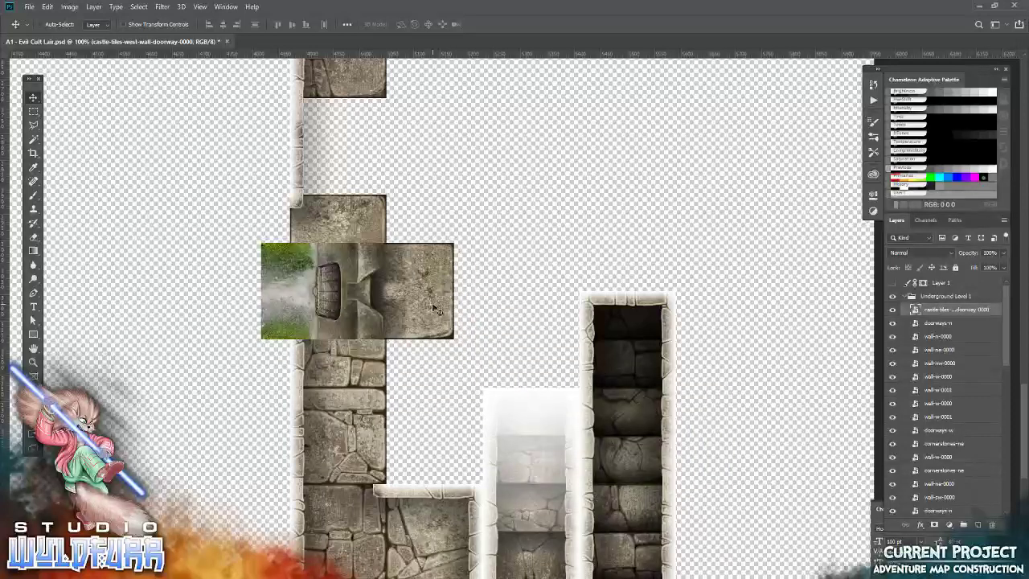
{"action": "left_click_drag", "start_coordinate": [953, 313], "coordinate": [992, 524]}
Place the castle-tiles-west-wall-doorway-0001 tile from Stronghold Wall Blocks over the western doorway, lining up its eastern half with the floor square
{"action": "key", "text": "alt+Tab"}
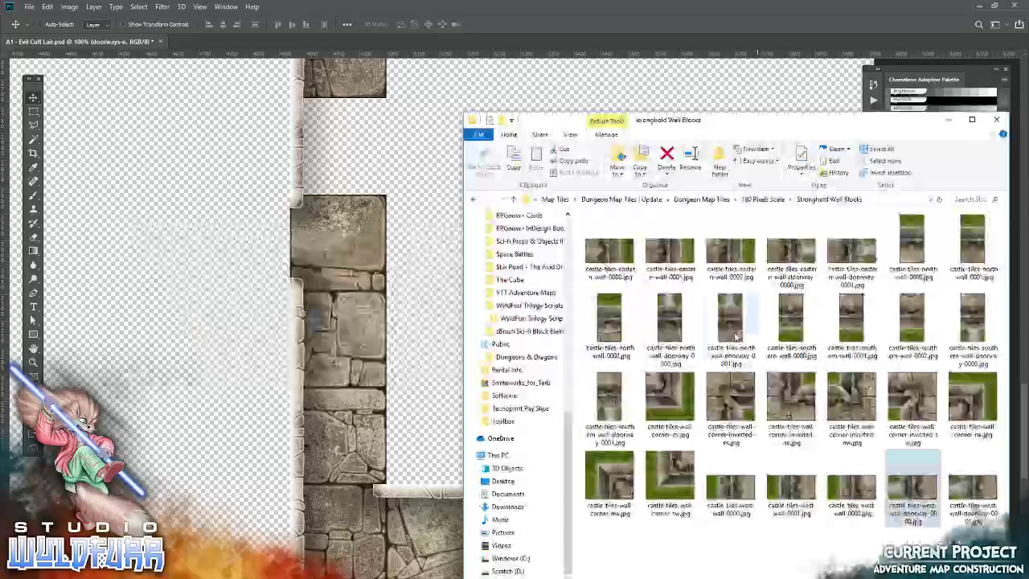
{"action": "left_click_drag", "start_coordinate": [965, 494], "coordinate": [201, 308]}
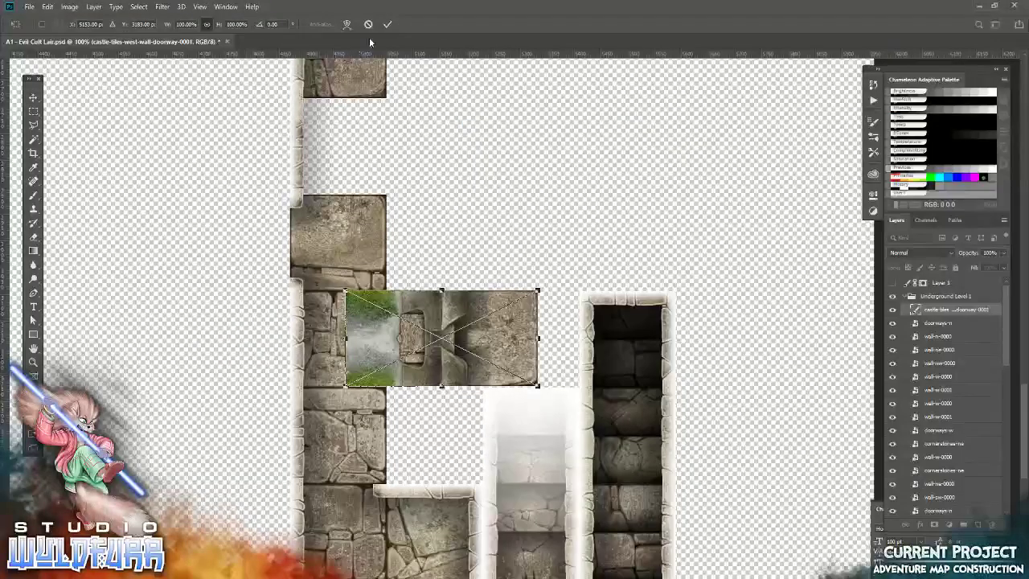
{"action": "left_click", "coordinate": [388, 24]}
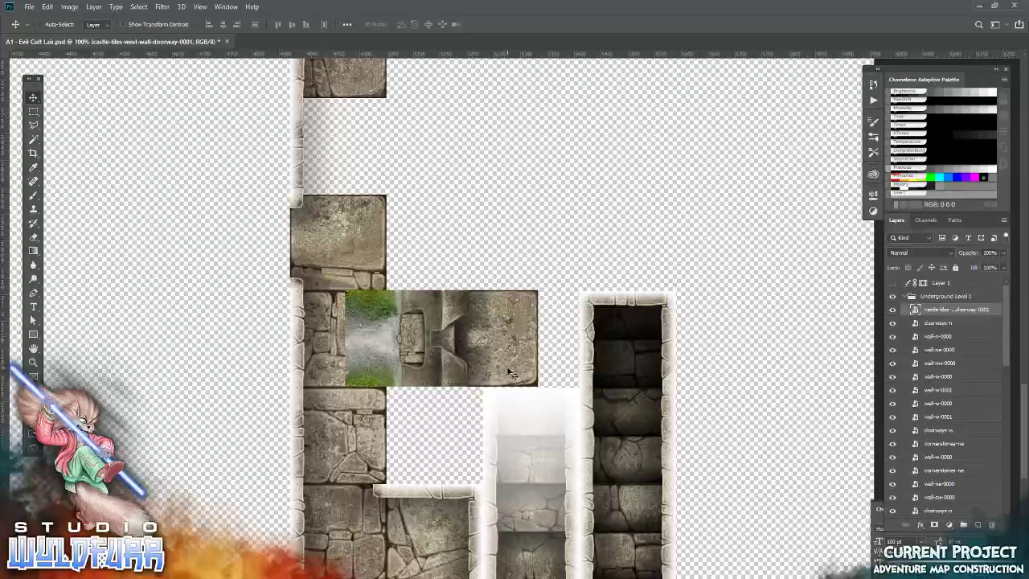
{"action": "left_click_drag", "start_coordinate": [507, 367], "coordinate": [356, 273]}
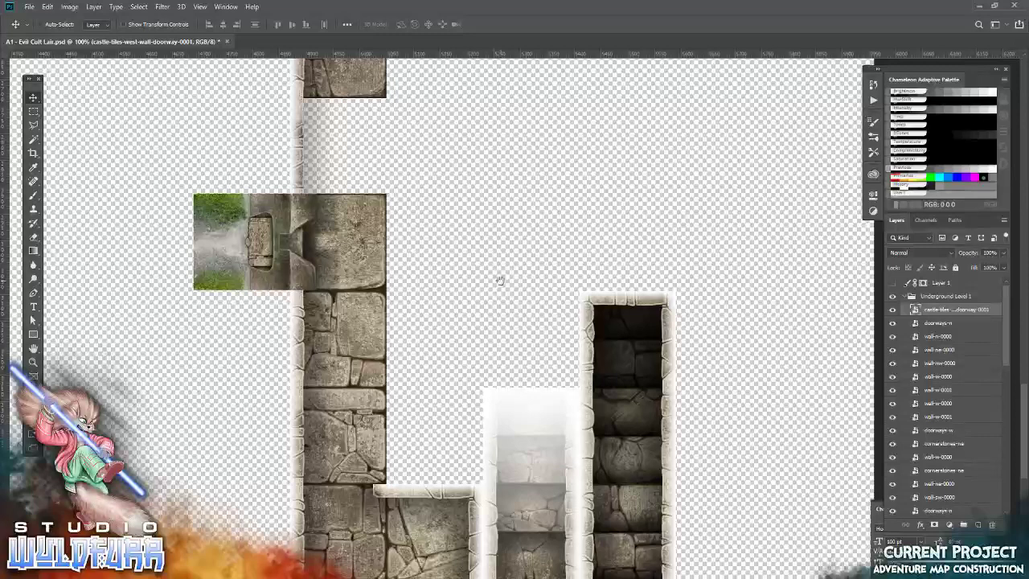
Place the castle-tiles-north-wall-doorway-0001 tile from Stronghold Wall Blocks over the northern doorway, lining up its lower half with the floor square
{"action": "scroll", "coordinate": [547, 123], "scroll_direction": "up", "scroll_amount": 10}
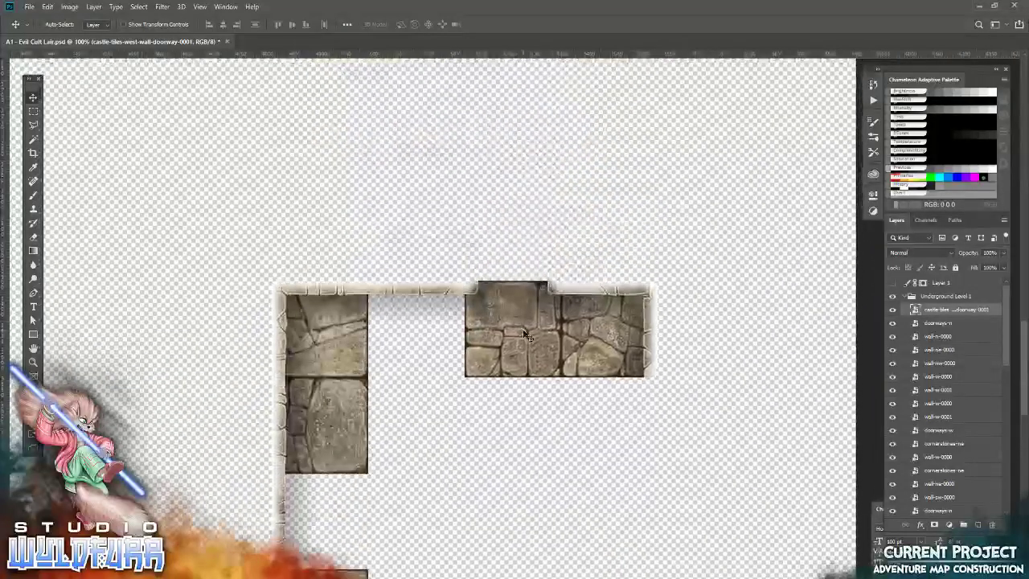
{"action": "key", "text": "alt+Tab"}
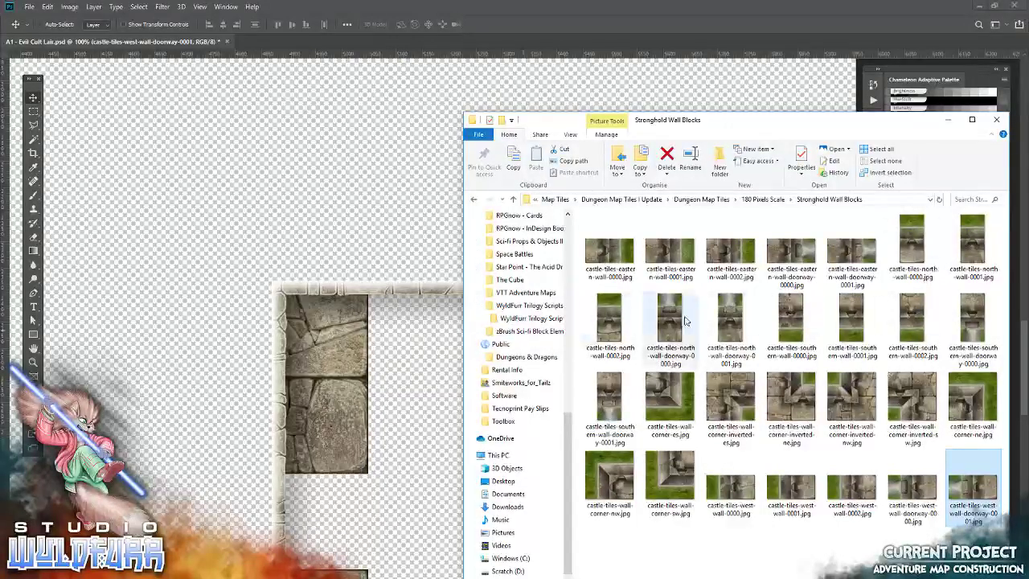
{"action": "left_click_drag", "start_coordinate": [686, 320], "coordinate": [294, 294]}
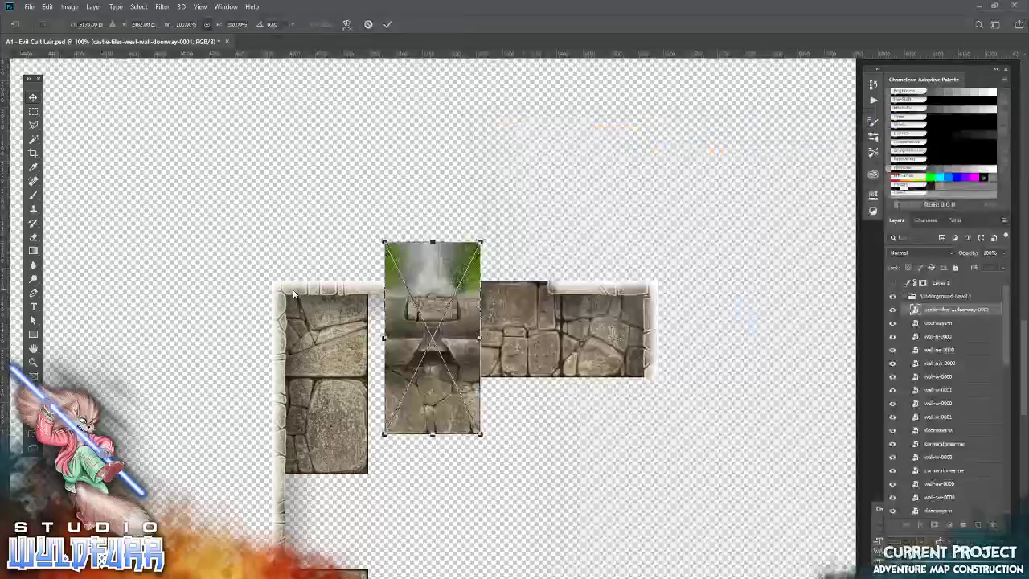
{"action": "left_click", "coordinate": [387, 24]}
{"action": "left_click_drag", "start_coordinate": [448, 418], "coordinate": [529, 369]}
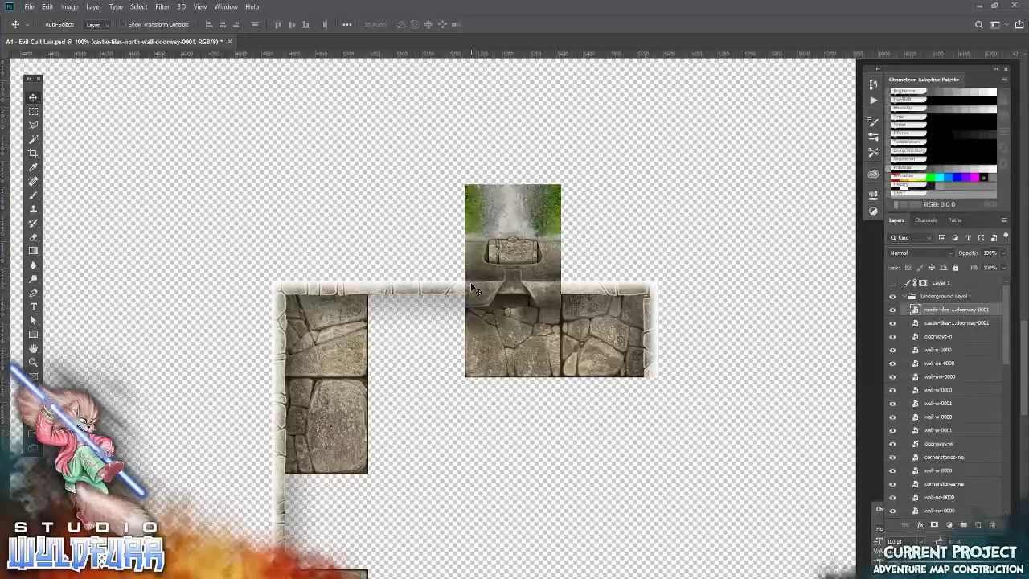
Show the guides at 300% zoom and add horizontal guides just above and below the wall's outer edge at the northern doorway
{"action": "left_click", "coordinate": [34, 363]}
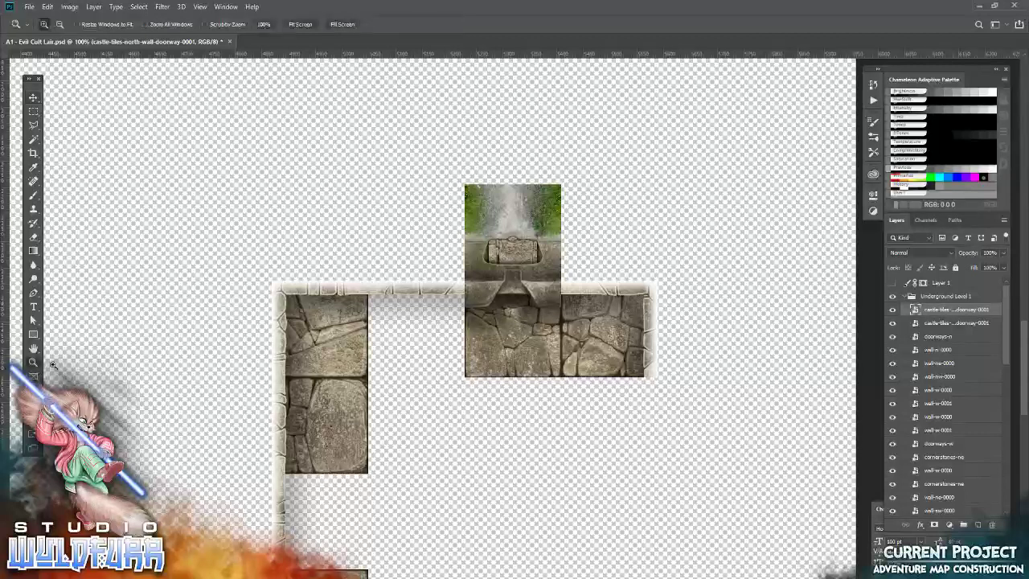
{"action": "left_click", "coordinate": [498, 295]}
{"action": "left_click", "coordinate": [497, 293]}
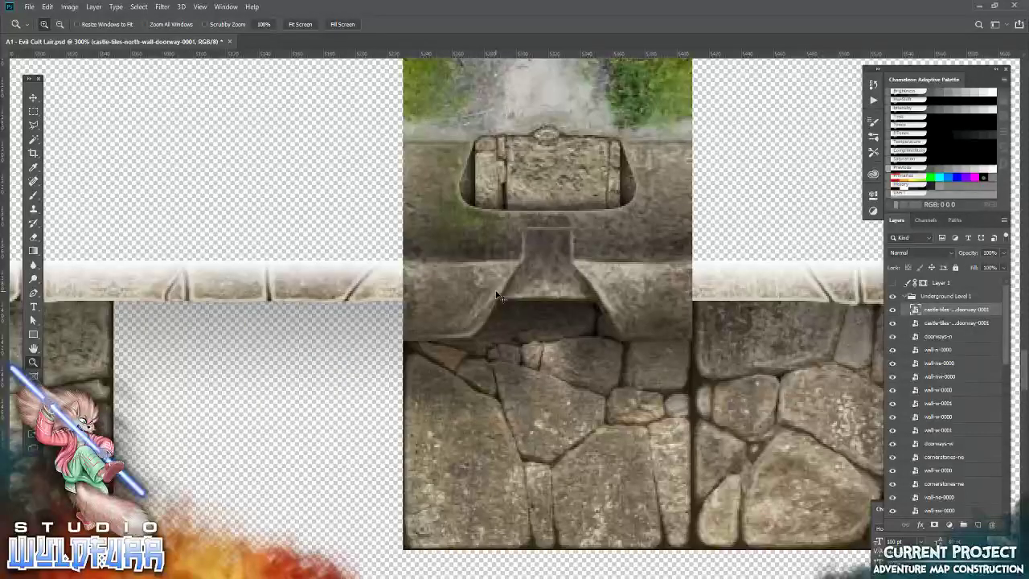
{"action": "left_click_drag", "start_coordinate": [496, 295], "coordinate": [496, 292]}
{"action": "left_click", "coordinate": [33, 110]}
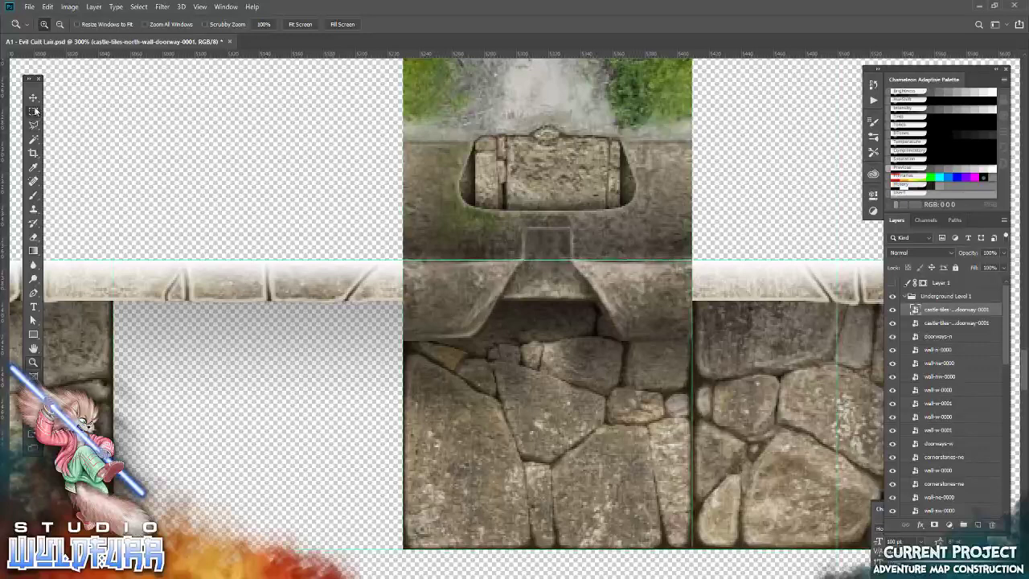
{"action": "left_click", "coordinate": [248, 26]}
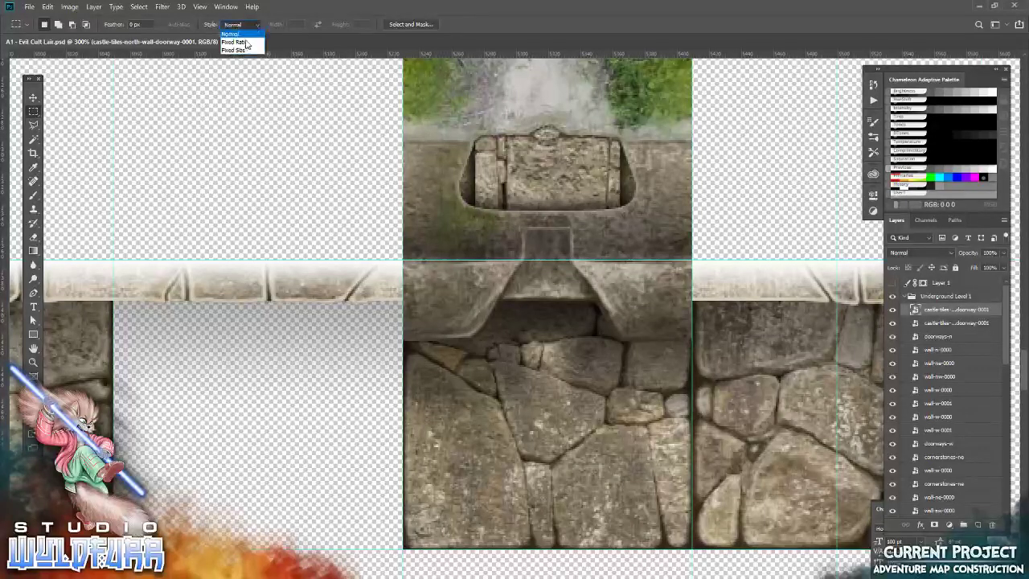
{"action": "left_click", "coordinate": [425, 255]}
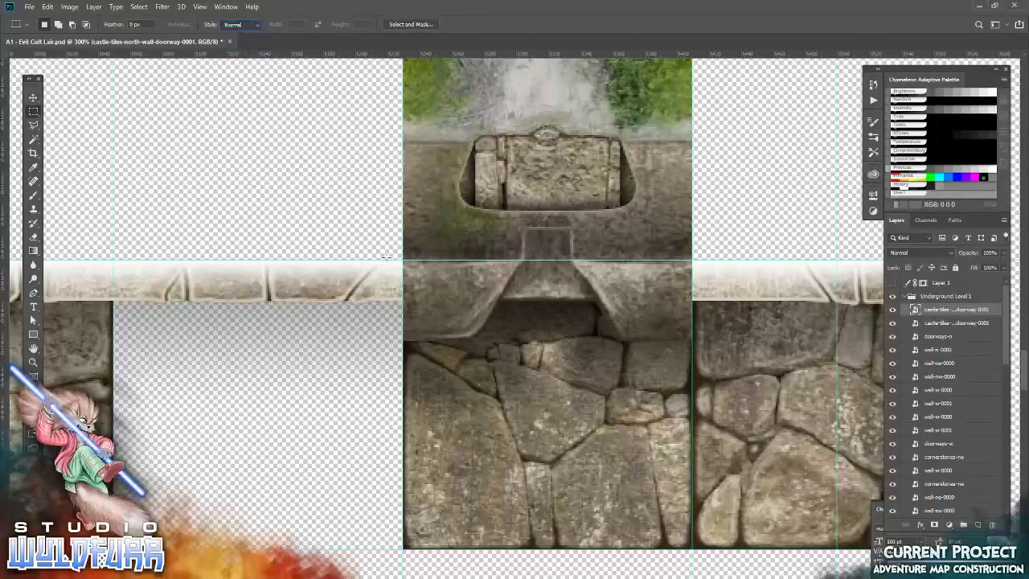
{"action": "left_click_drag", "start_coordinate": [402, 260], "coordinate": [433, 298]}
{"action": "left_click_drag", "start_coordinate": [394, 55], "coordinate": [421, 250]}
{"action": "left_click_drag", "start_coordinate": [407, 56], "coordinate": [415, 228]}
{"action": "key", "text": "ctrl+d"}
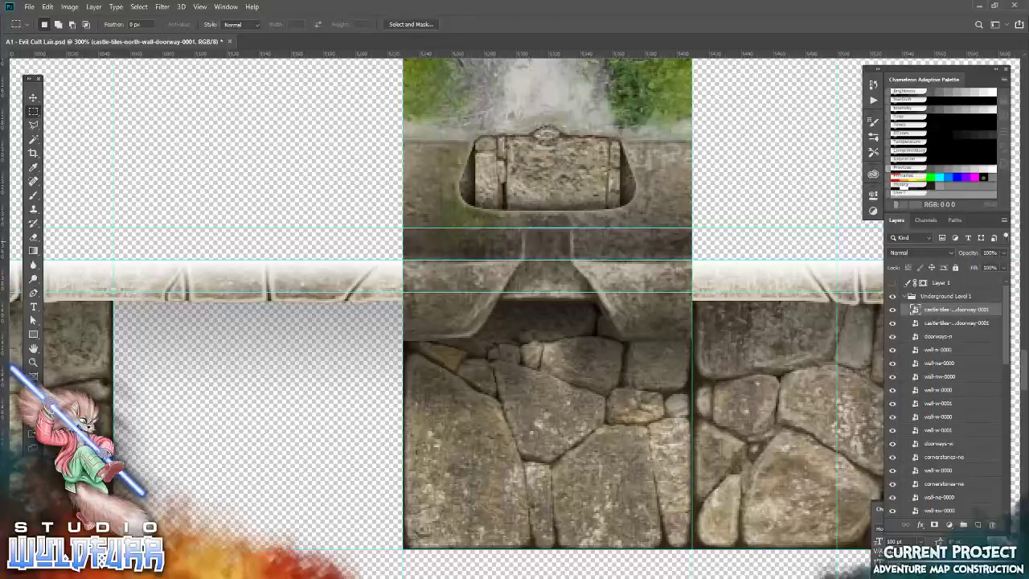
Set up a white-to-transparent linear gradient and add an empty layer above the northern doorway tile
{"action": "left_click", "coordinate": [33, 251]}
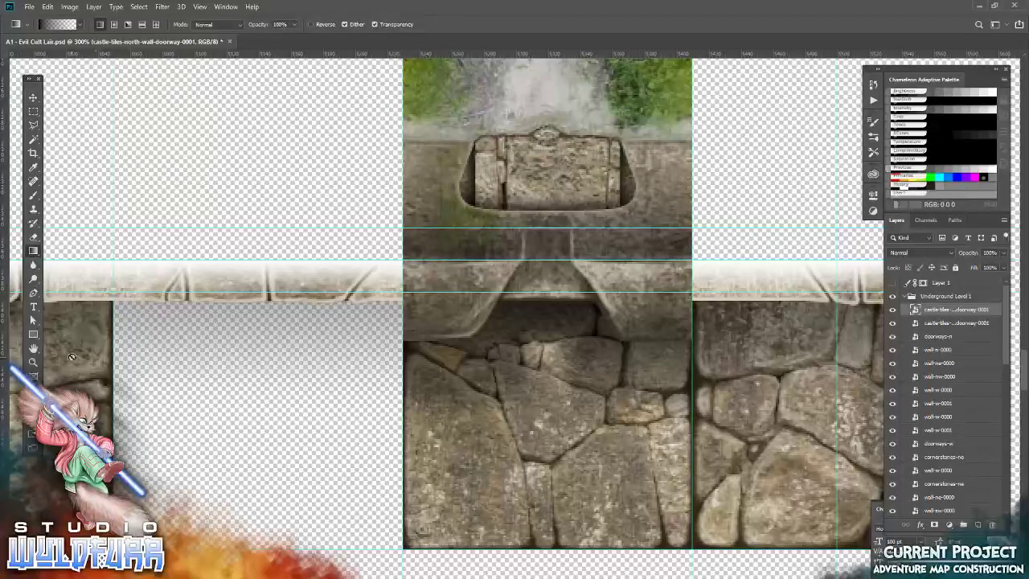
{"action": "left_click", "coordinate": [30, 398]}
{"action": "left_click_drag", "start_coordinate": [394, 184], "coordinate": [306, 64]}
{"action": "left_click", "coordinate": [608, 106]}
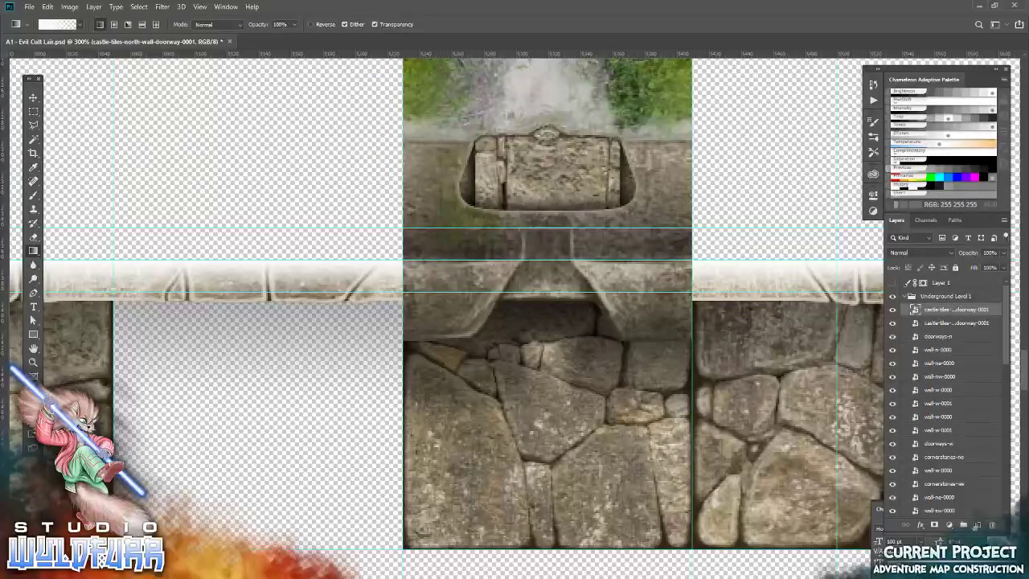
{"action": "left_click", "coordinate": [978, 524]}
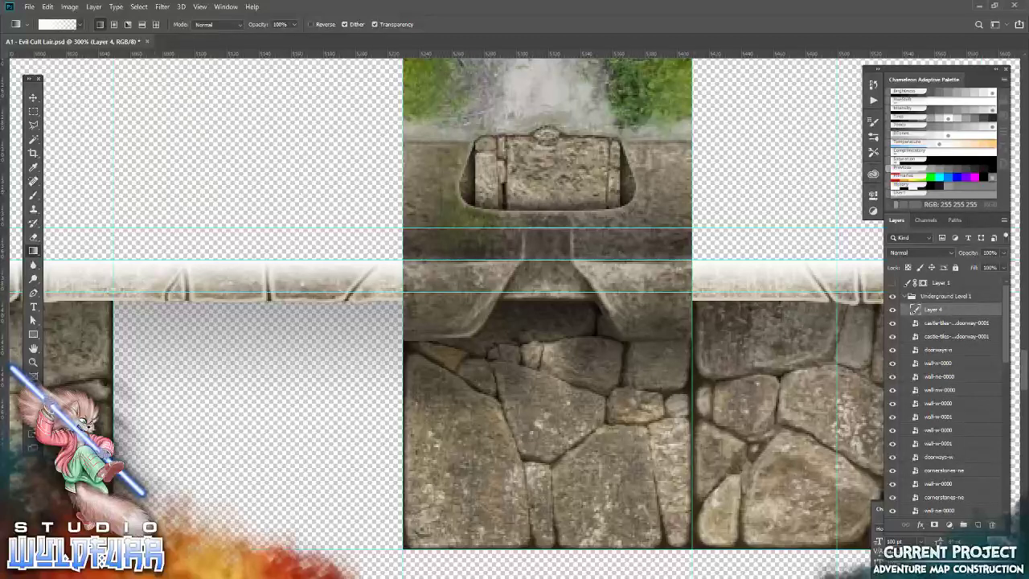
Fill the strip between the upper two guides across the doorway tile with the white gradient, fading upward from the wall's outer edge
{"action": "key", "text": "m"}
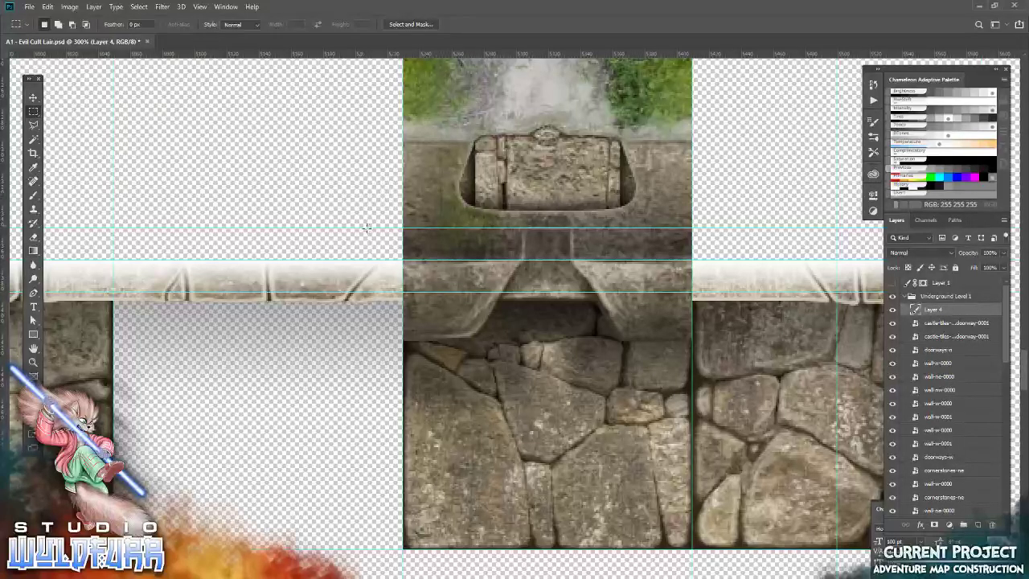
{"action": "left_click_drag", "start_coordinate": [402, 227], "coordinate": [692, 259]}
{"action": "key", "text": "g"}
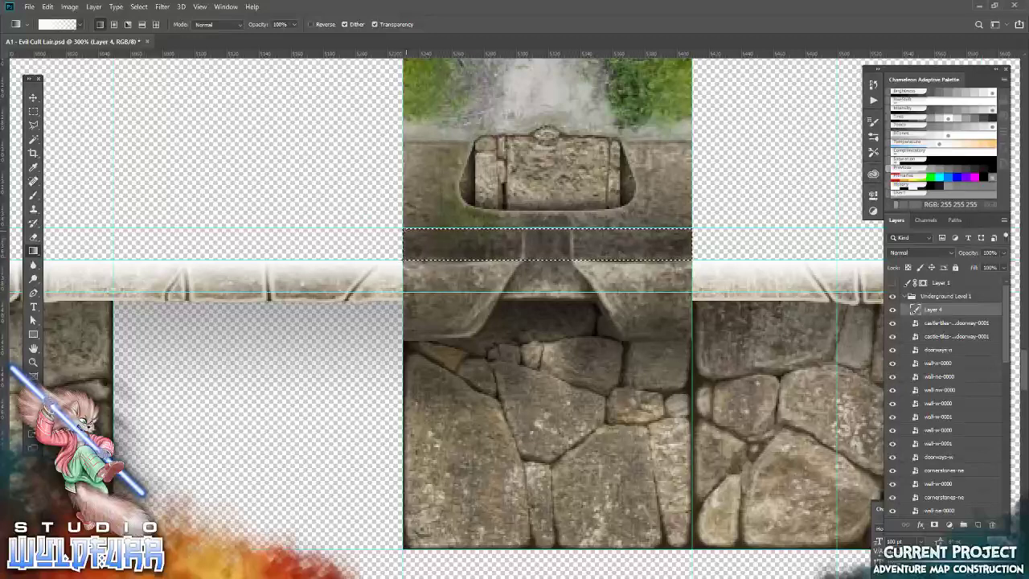
{"action": "left_click_drag", "start_coordinate": [404, 258], "coordinate": [404, 228]}
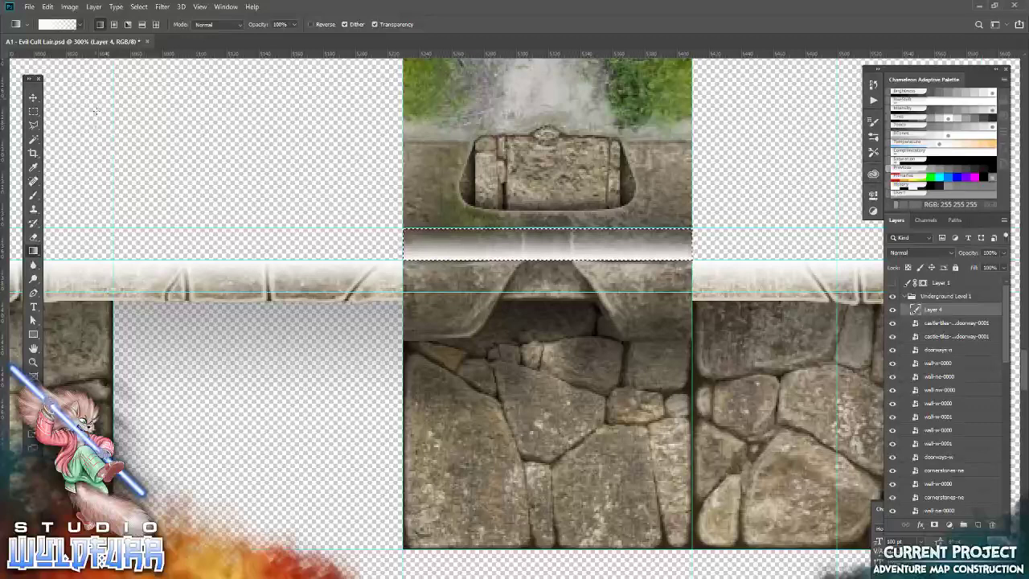
{"action": "left_click", "coordinate": [33, 111]}
{"action": "left_click_drag", "start_coordinate": [413, 254], "coordinate": [413, 264]}
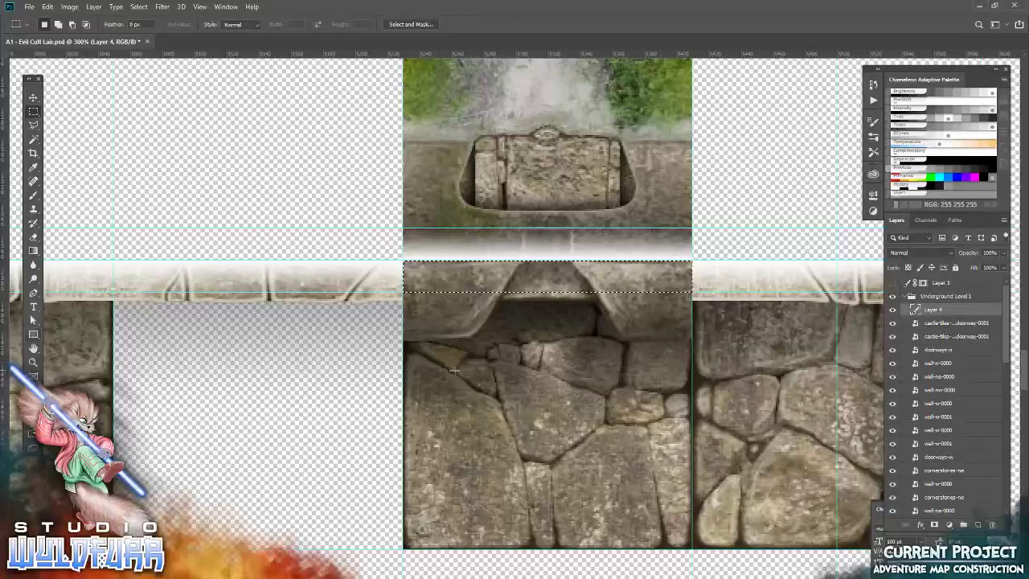
{"action": "left_click", "coordinate": [138, 7]}
{"action": "left_click", "coordinate": [142, 27]}
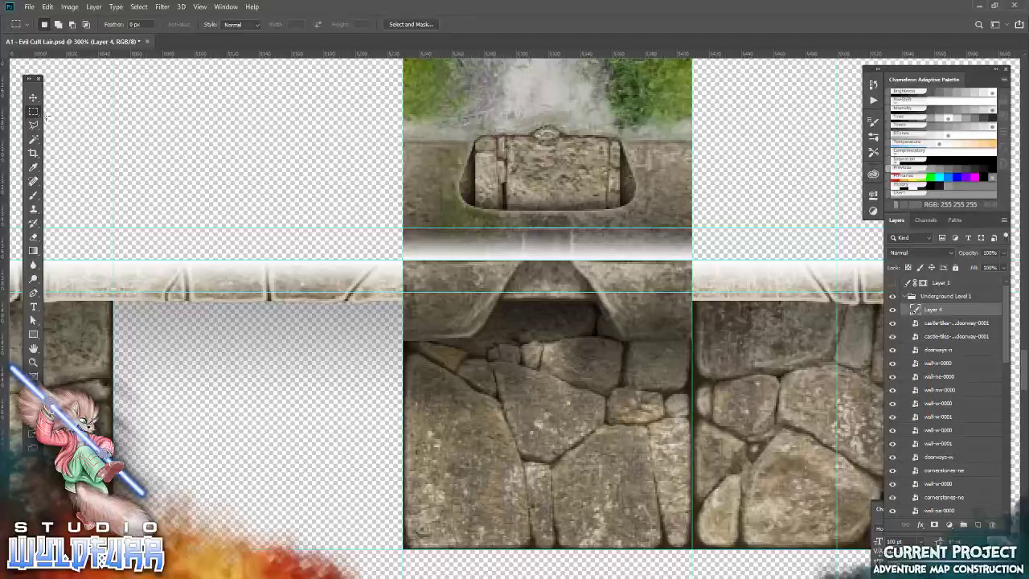
Mask the castle-tiles-north-wall-doorway-0001 layer to its upper half, the square outside the wall line
{"action": "scroll", "coordinate": [596, 259], "scroll_direction": "up", "scroll_amount": 5}
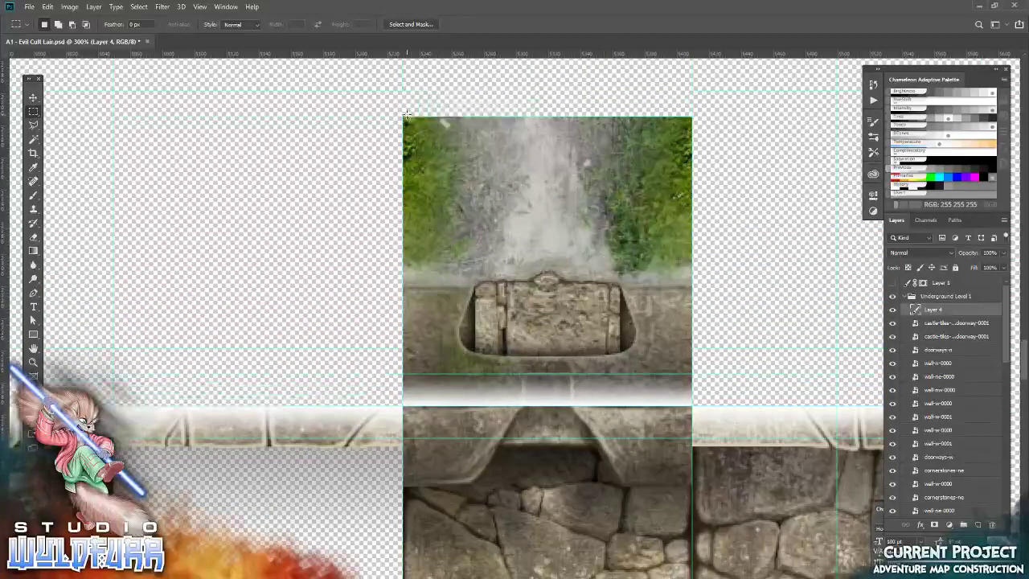
{"action": "left_click_drag", "start_coordinate": [403, 118], "coordinate": [693, 405]}
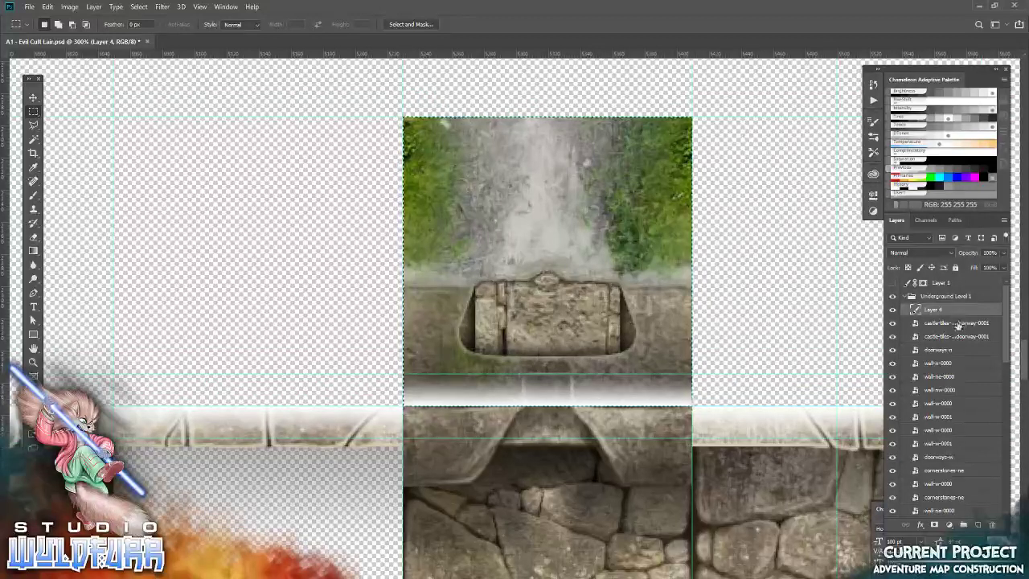
{"action": "left_click", "coordinate": [892, 323]}
{"action": "left_click", "coordinate": [892, 323]}
{"action": "left_click", "coordinate": [914, 322]}
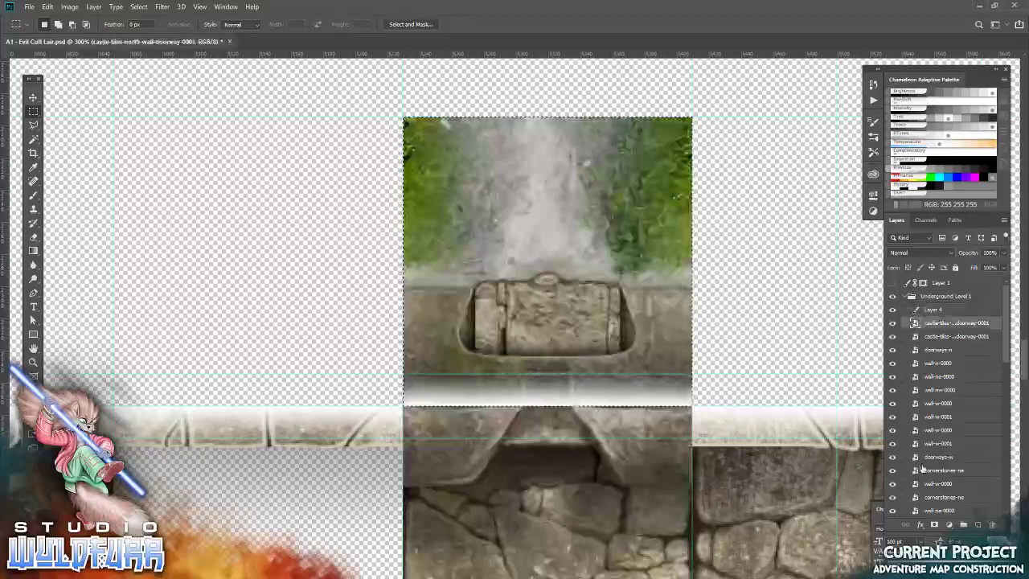
{"action": "left_click", "coordinate": [934, 524]}
Delete the doorways-n overlay layer from the northern doorway's floor square
{"action": "scroll", "coordinate": [466, 259], "scroll_direction": "down", "scroll_amount": 5}
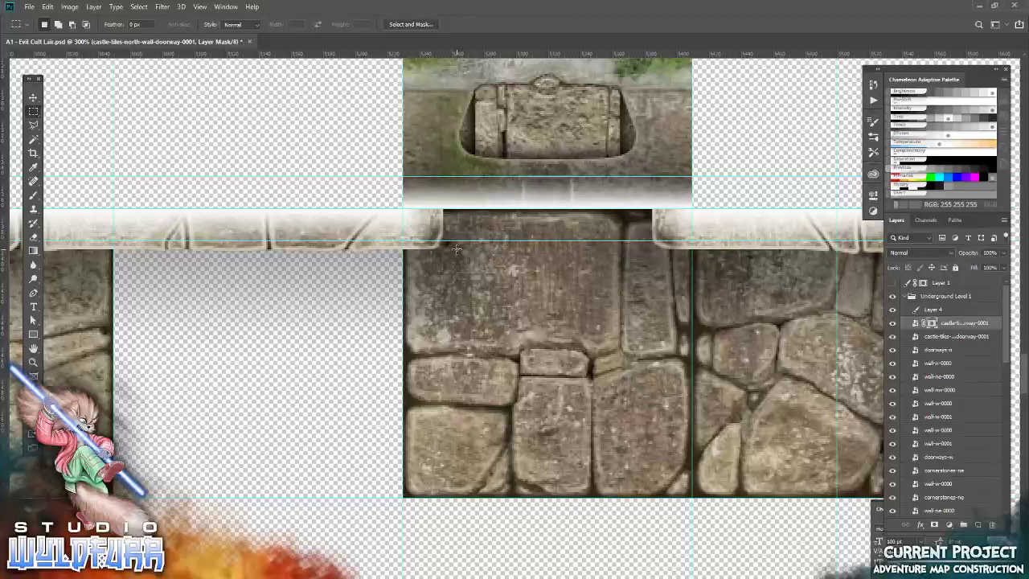
{"action": "left_click", "coordinate": [33, 97]}
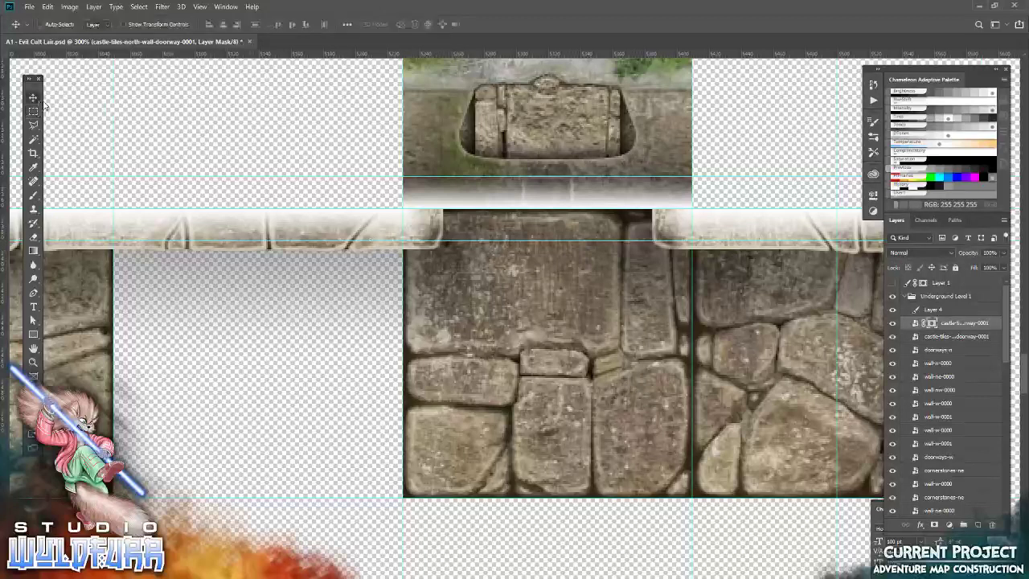
{"action": "right_click", "coordinate": [672, 231]}
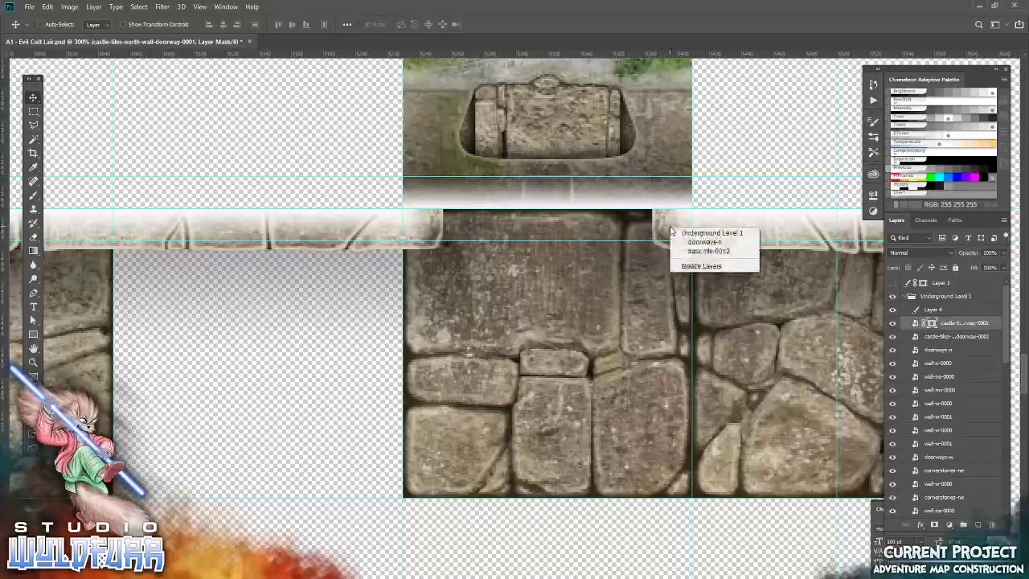
{"action": "left_click", "coordinate": [707, 250]}
{"action": "left_click", "coordinate": [893, 511]}
{"action": "left_click", "coordinate": [893, 511]}
{"action": "right_click", "coordinate": [679, 227]}
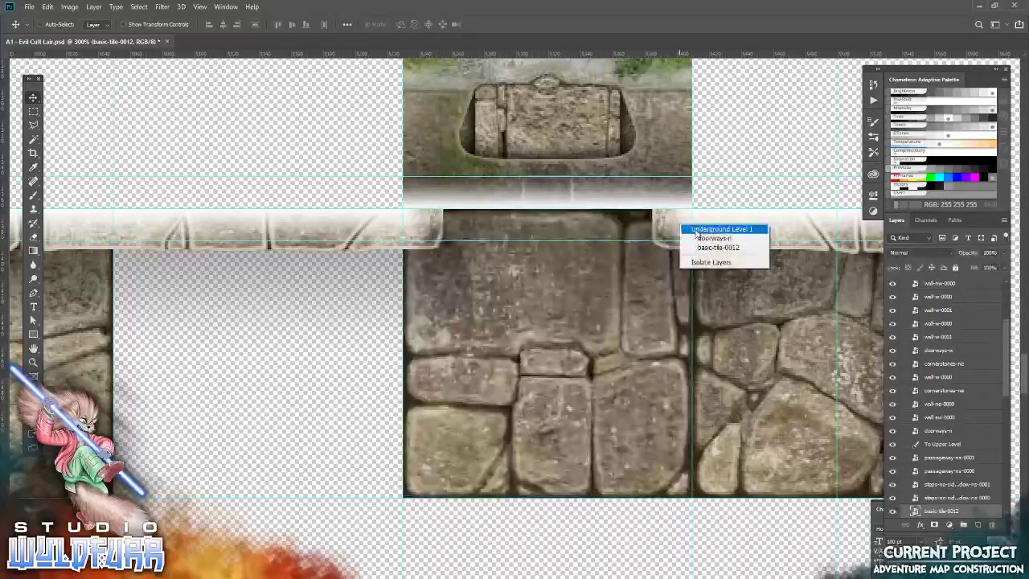
{"action": "left_click", "coordinate": [713, 238]}
{"action": "left_click_drag", "start_coordinate": [952, 285], "coordinate": [992, 524]}
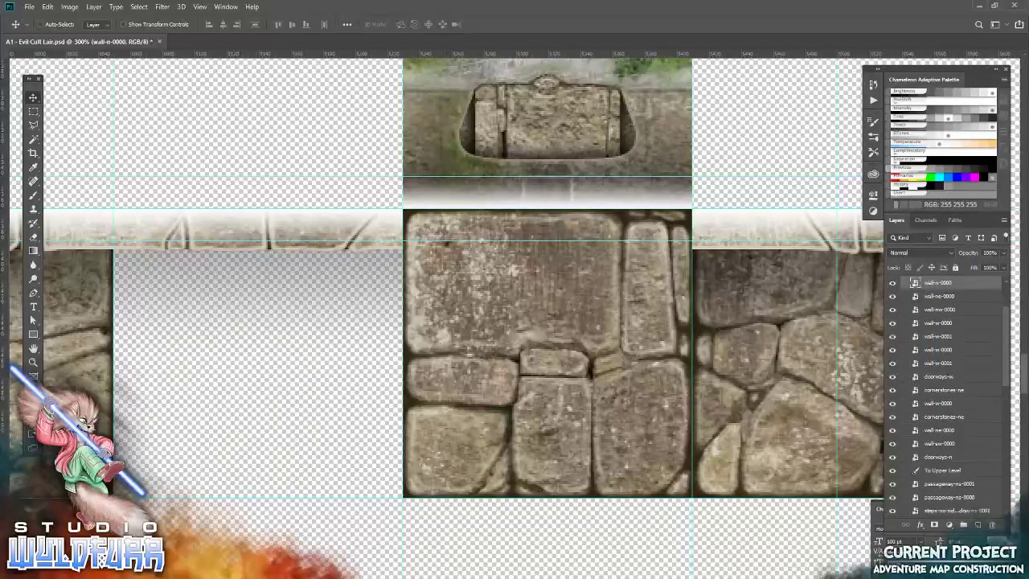
Place the cornerstones-ne overlay from the Wall Overlays folder over the northern doorway's floor square, with its top on the wall line
{"action": "key", "text": "alt+Tab"}
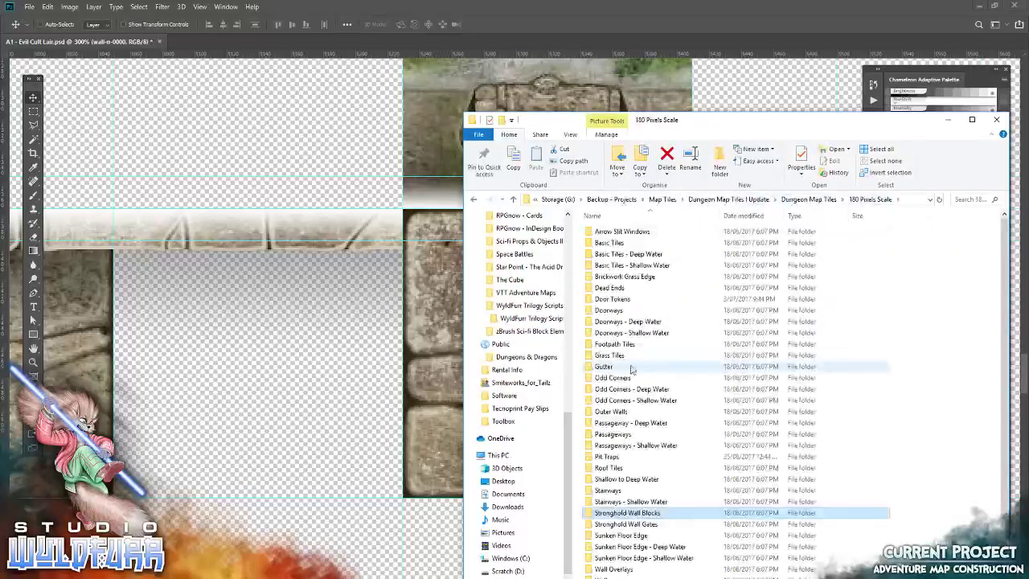
{"action": "scroll", "coordinate": [627, 489], "scroll_direction": "down", "scroll_amount": 1}
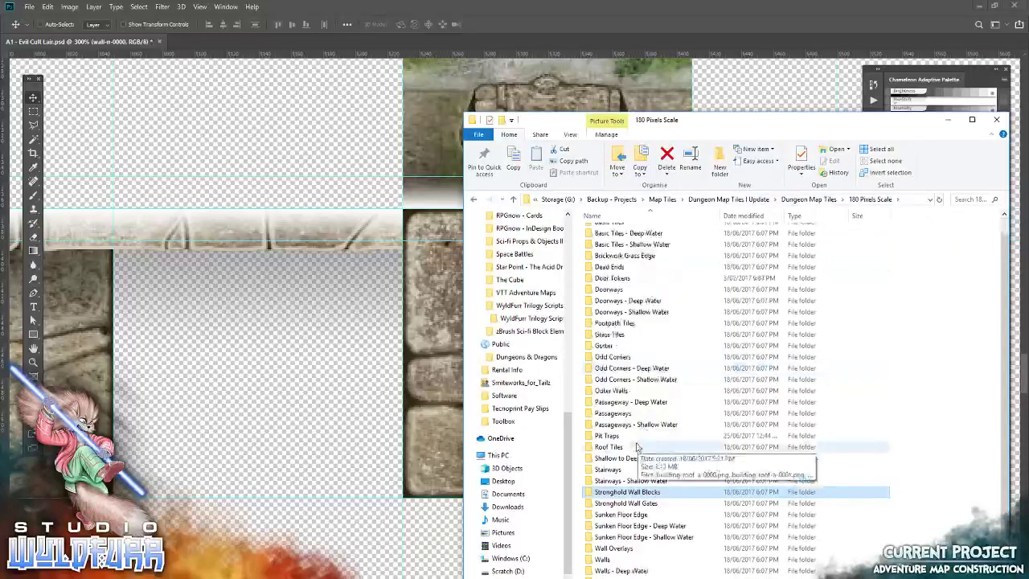
{"action": "double_click", "coordinate": [617, 548]}
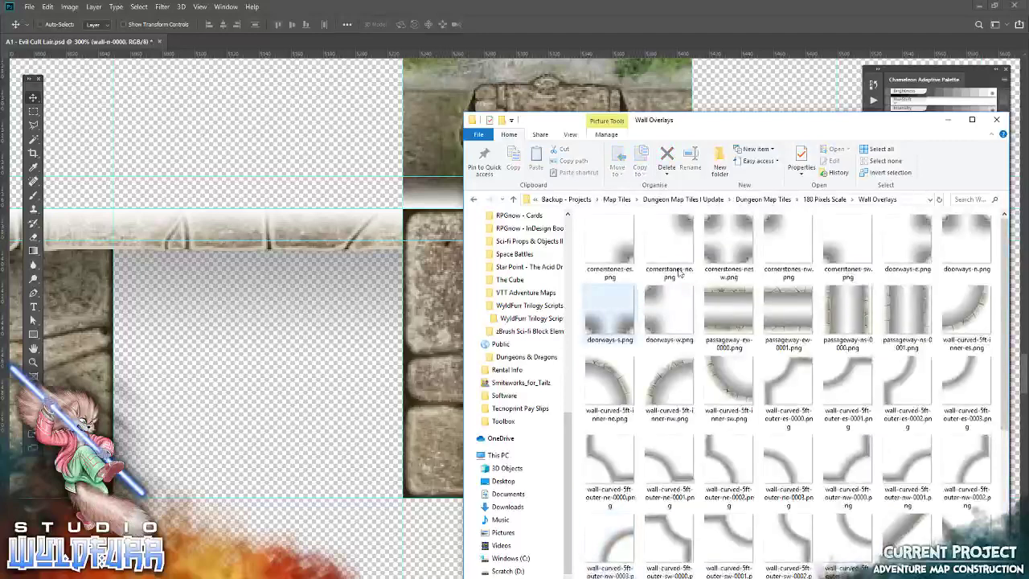
{"action": "left_click_drag", "start_coordinate": [669, 241], "coordinate": [450, 279]}
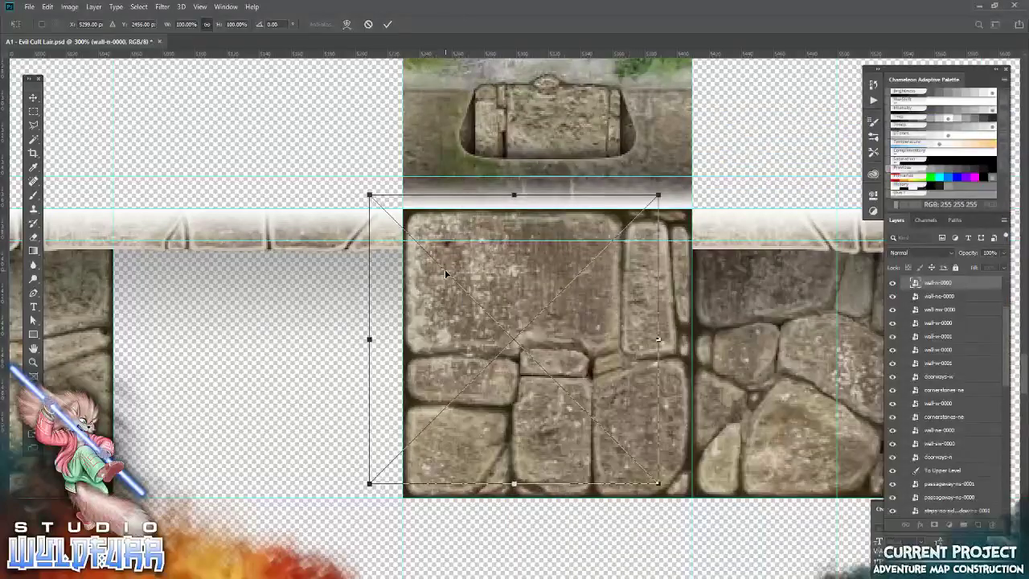
{"action": "left_click", "coordinate": [389, 25]}
{"action": "left_click_drag", "start_coordinate": [661, 270], "coordinate": [664, 295]}
Add vertical guides at both sides of the stone door in the northern doorway and nudge the cornerstones-ne overlay against the eastern one
{"action": "left_click", "coordinate": [33, 111]}
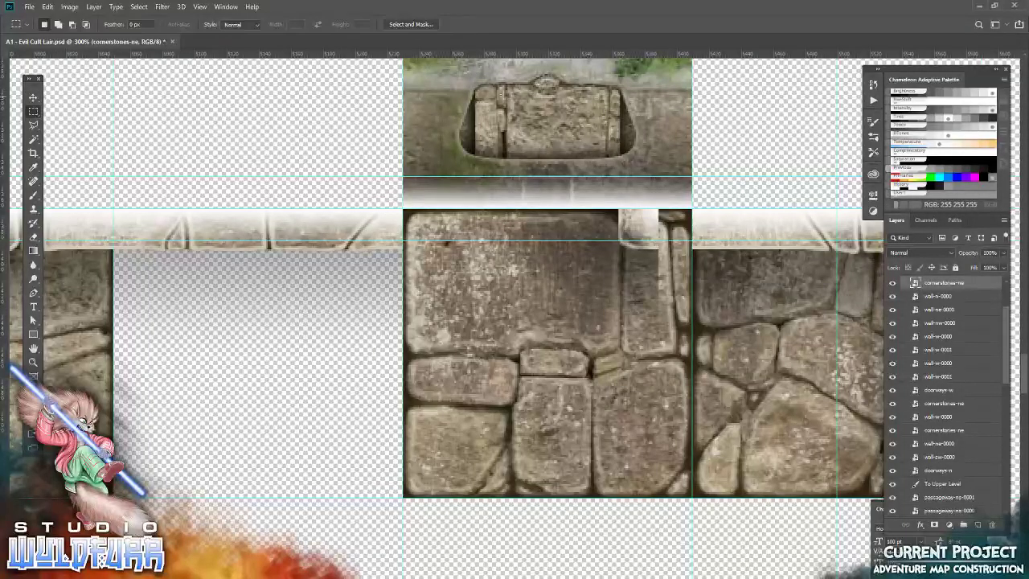
{"action": "left_click_drag", "start_coordinate": [477, 94], "coordinate": [518, 135]}
{"action": "left_click_drag", "start_coordinate": [8, 145], "coordinate": [599, 126]}
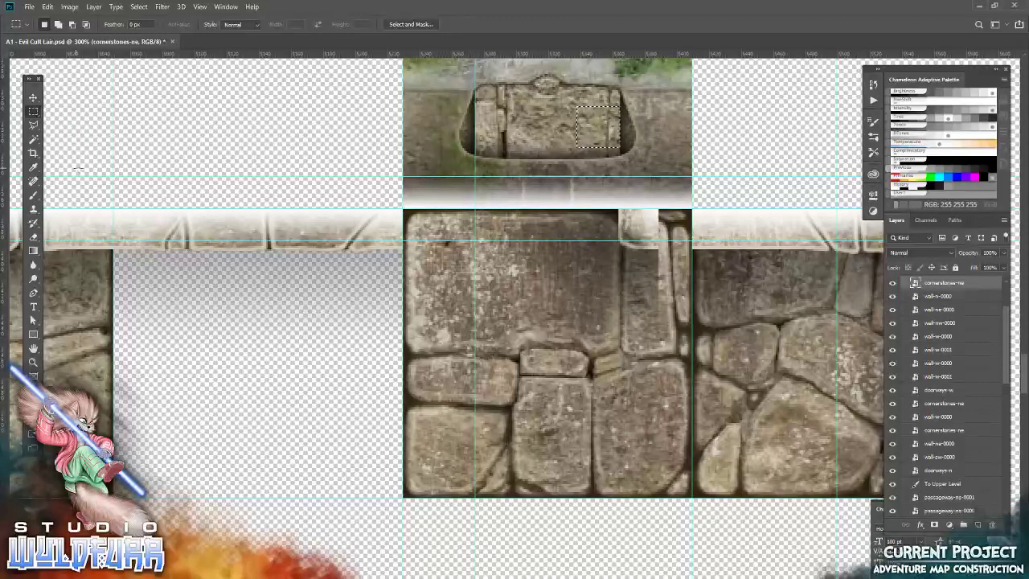
{"action": "left_click_drag", "start_coordinate": [10, 173], "coordinate": [619, 146]}
{"action": "key", "text": "ctrl+d"}
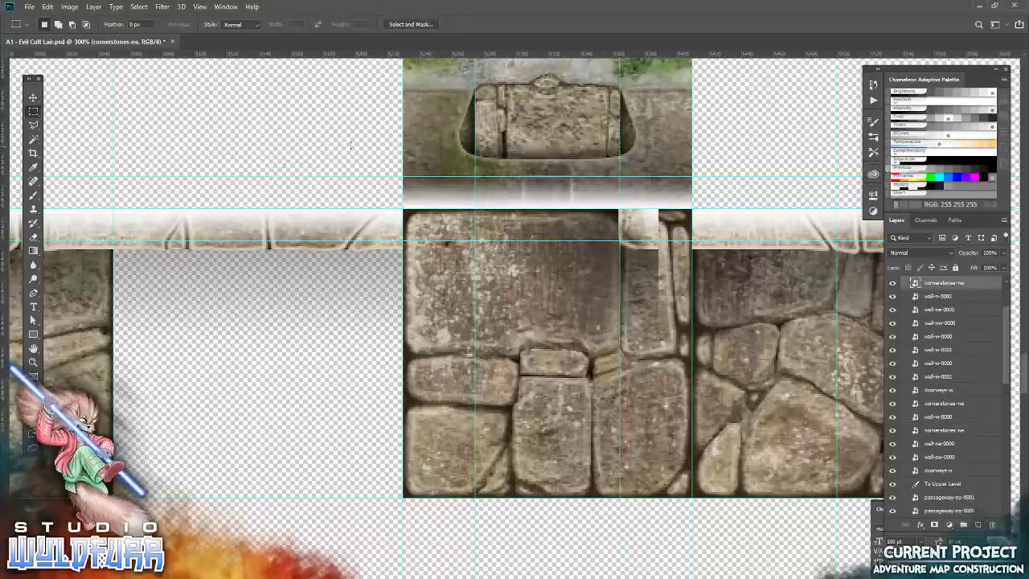
{"action": "left_click", "coordinate": [33, 97]}
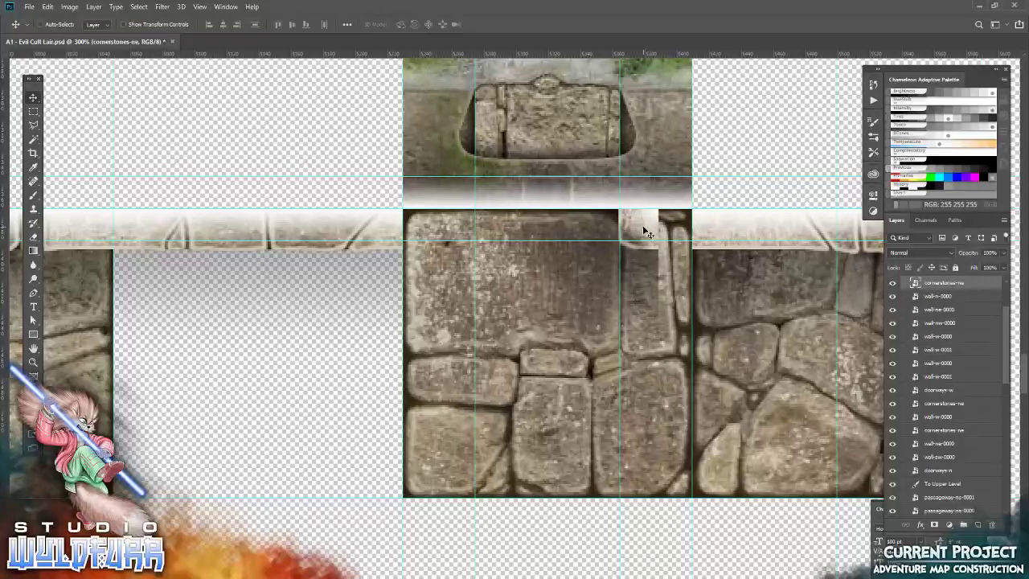
{"action": "key", "text": "Right"}
Place the cornerstones-nw overlay from the Wall Overlays folder on the northern doorway and align it to the western door guide and wall line
{"action": "key", "text": "alt+Tab"}
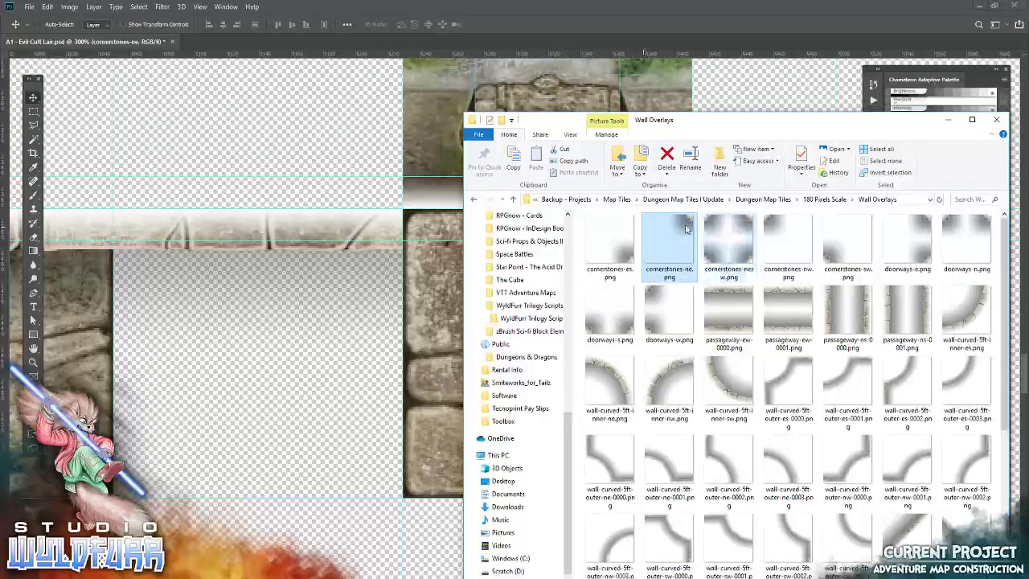
{"action": "left_click_drag", "start_coordinate": [784, 245], "coordinate": [371, 235]}
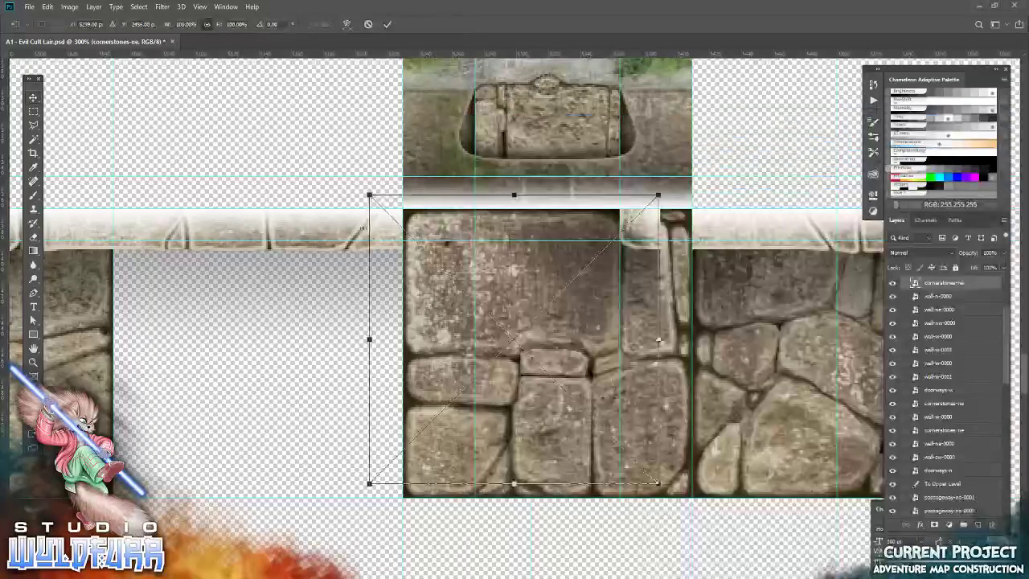
{"action": "left_click", "coordinate": [387, 24]}
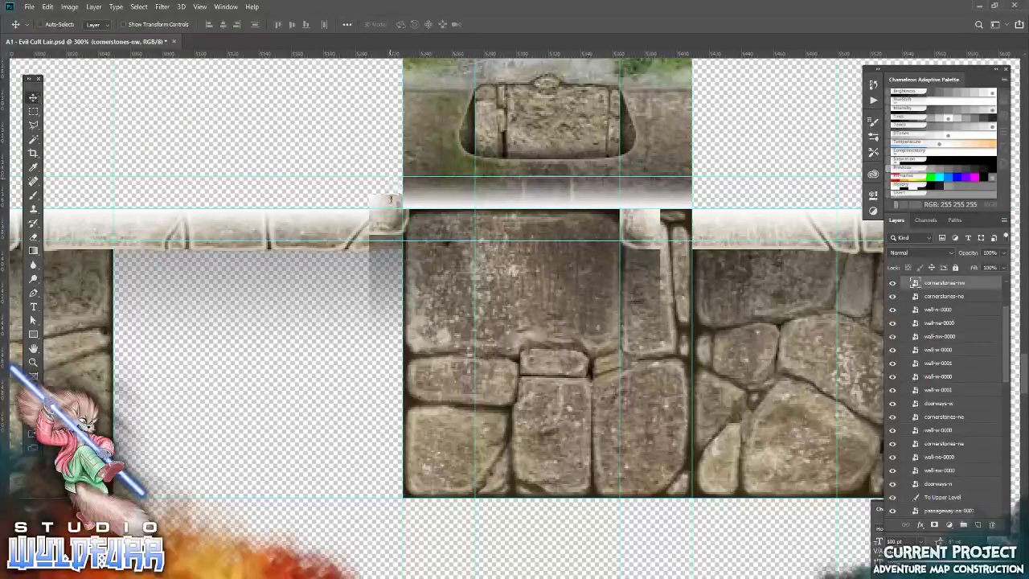
{"action": "left_click_drag", "start_coordinate": [384, 229], "coordinate": [487, 276]}
{"action": "key", "text": "Left"}
{"action": "key", "text": "Left"}
{"action": "key", "text": "Left"}
{"action": "key", "text": "Left"}
{"action": "key", "text": "Left"}
{"action": "key", "text": "Left"}
{"action": "key", "text": "Left"}
{"action": "key", "text": "Left"}
{"action": "key", "text": "Left"}
{"action": "key", "text": "Left"}
{"action": "key", "text": "Left"}
{"action": "key", "text": "Left"}
{"action": "key", "text": "Left"}
{"action": "key", "text": "Left"}
{"action": "key", "text": "Left"}
{"action": "key", "text": "Left"}
{"action": "key", "text": "Left"}
{"action": "key", "text": "Up"}
{"action": "key", "text": "Up"}
{"action": "key", "text": "Up"}
{"action": "key", "text": "Up"}
{"action": "key", "text": "Up"}
{"action": "key", "text": "Up"}
{"action": "key", "text": "Up"}
{"action": "key", "text": "Up"}
{"action": "key", "text": "Up"}
{"action": "key", "text": "Up"}
{"action": "key", "text": "Up"}
{"action": "key", "text": "Up"}
{"action": "key", "text": "Up"}
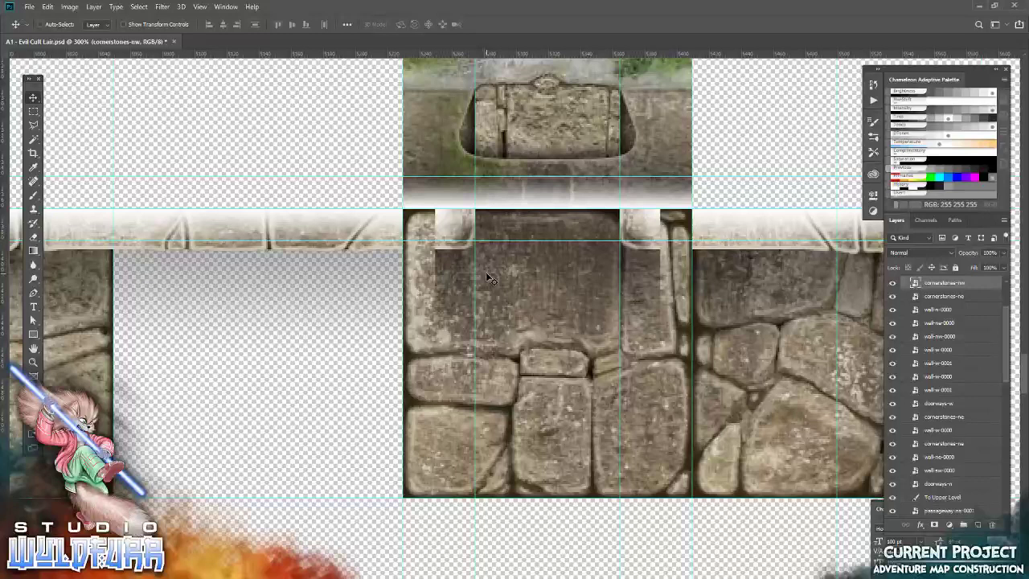
Place the wall-n-0000 overlay over the northern doorway's floor square, aligned with the neighbouring north walls
{"action": "key", "text": "alt+Tab"}
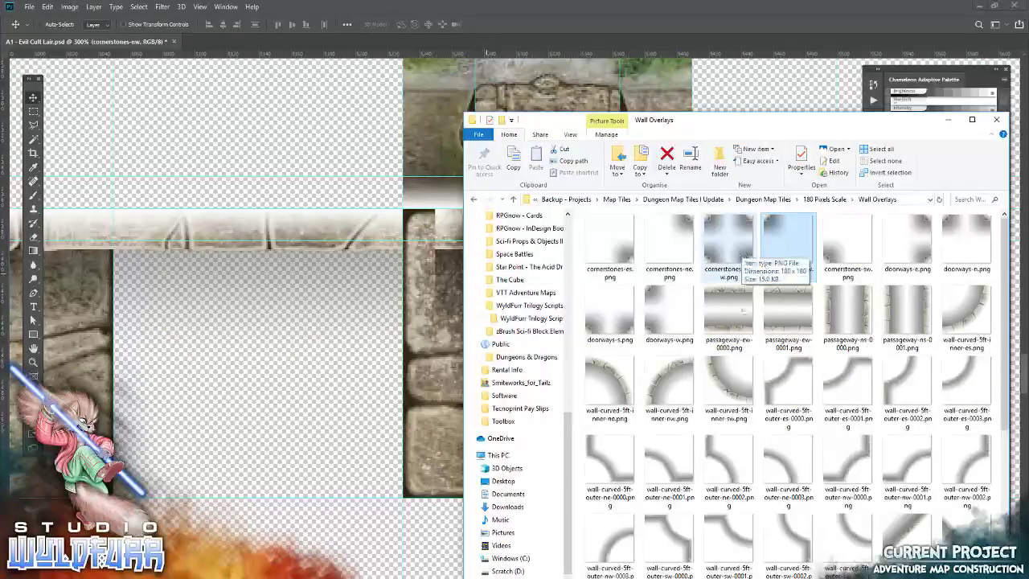
{"action": "scroll", "coordinate": [741, 253], "scroll_direction": "down", "scroll_amount": 3}
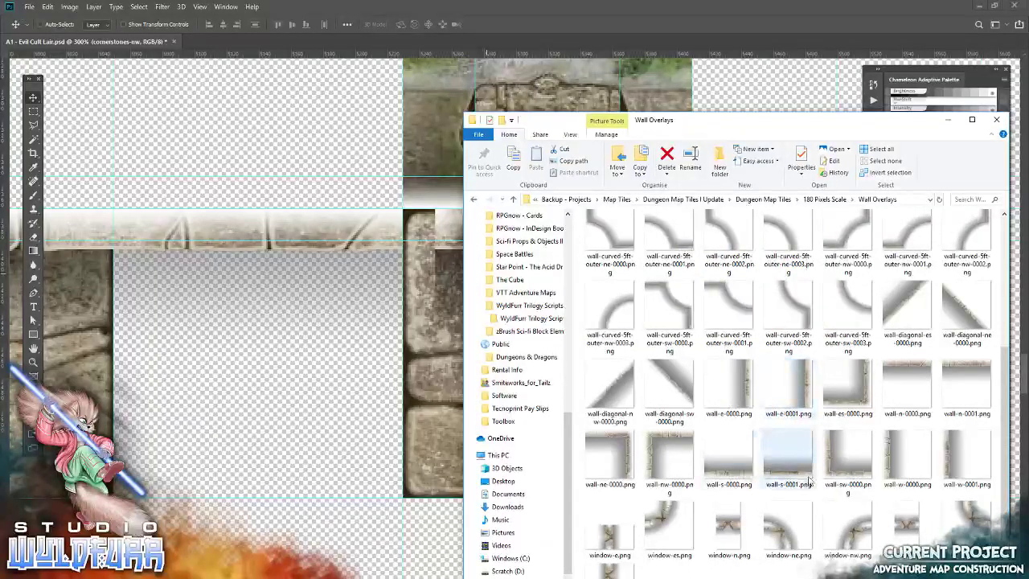
{"action": "left_click_drag", "start_coordinate": [900, 371], "coordinate": [513, 339]}
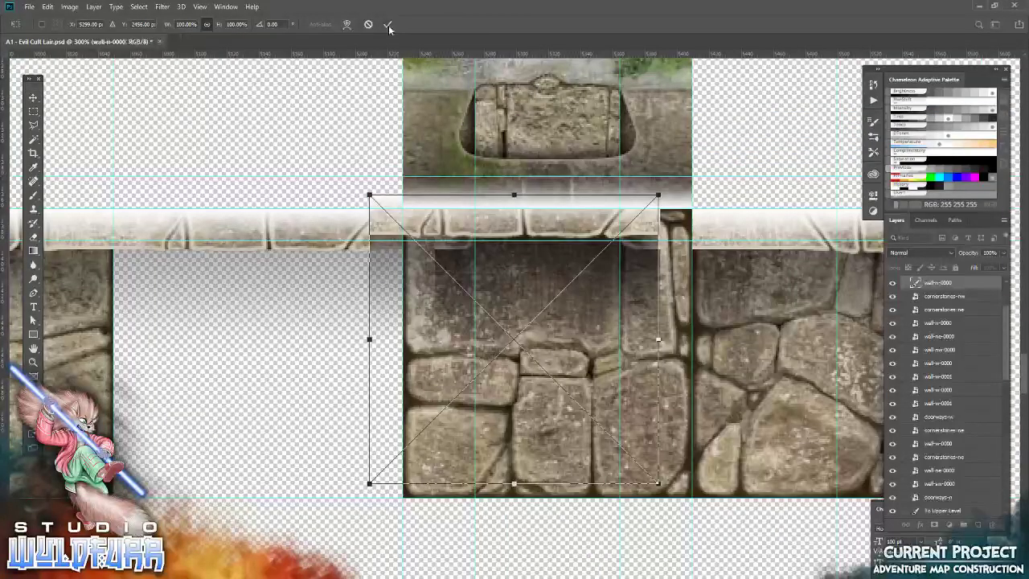
{"action": "left_click", "coordinate": [388, 25]}
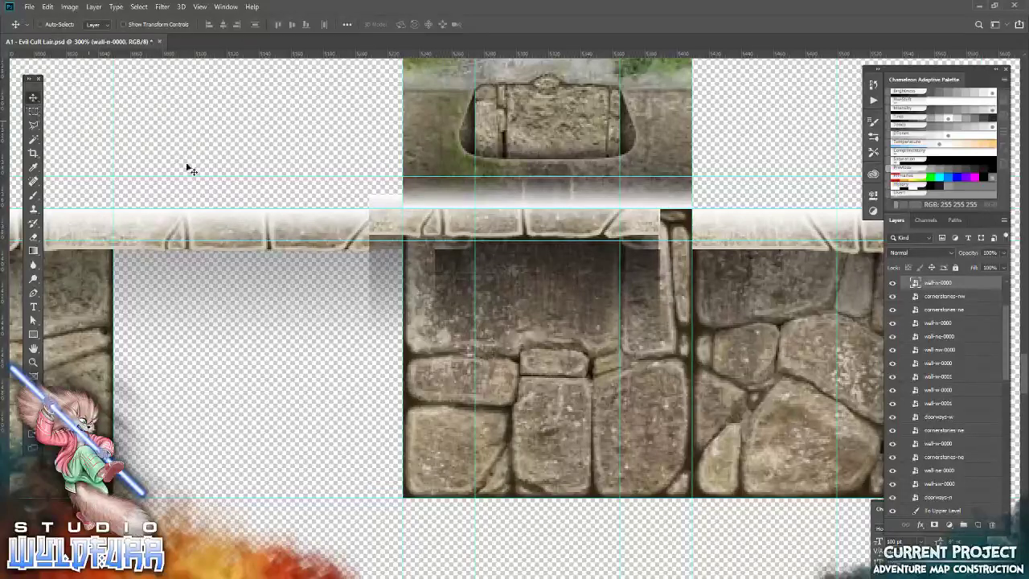
{"action": "left_click_drag", "start_coordinate": [403, 224], "coordinate": [425, 240]}
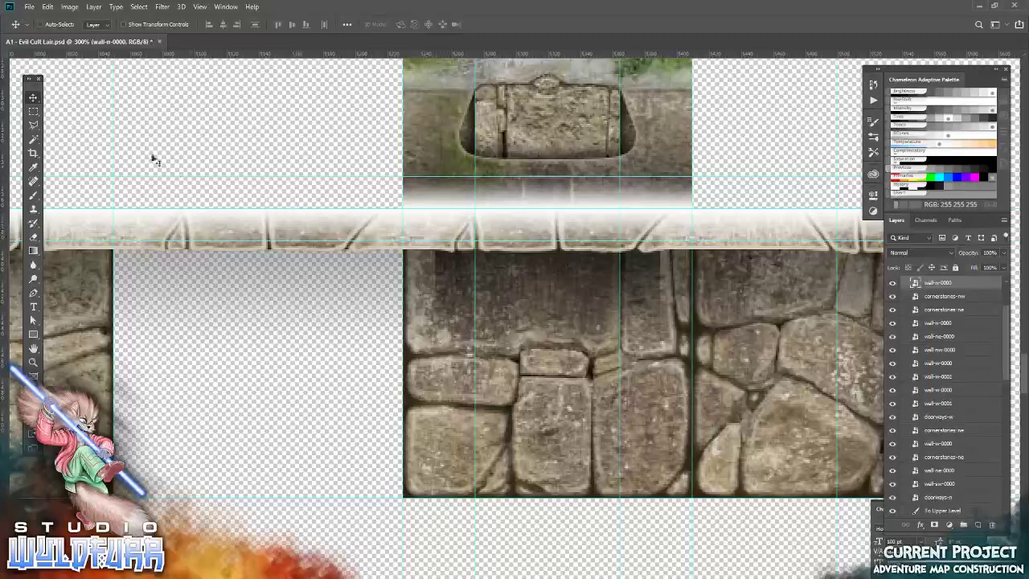
Mask the wall-n-0000 layer to hide the wall strip between the outer ends of the two doorway cornerstones
{"action": "left_click", "coordinate": [33, 111]}
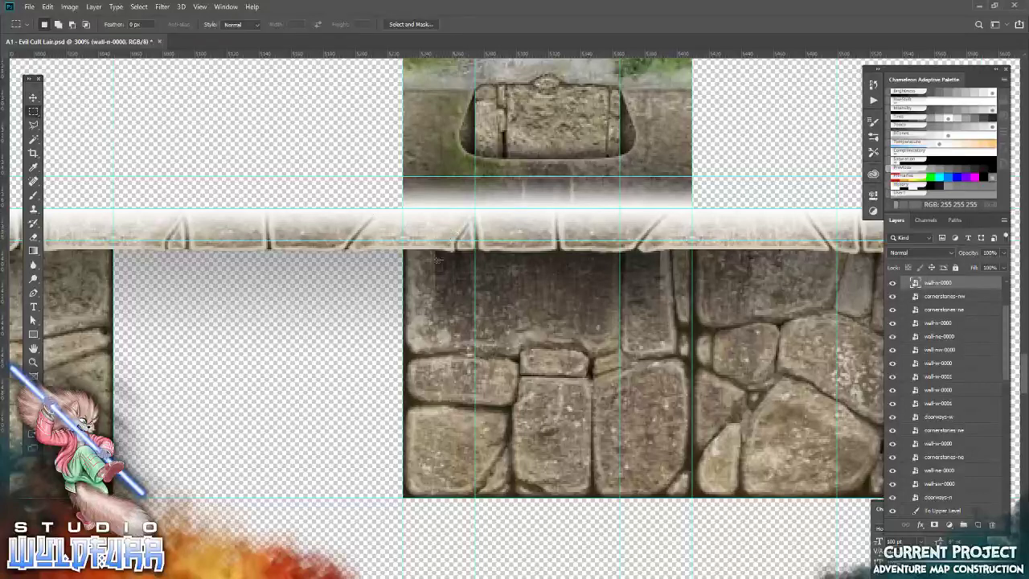
{"action": "left_click_drag", "start_coordinate": [435, 273], "coordinate": [659, 208]}
{"action": "left_click", "coordinate": [138, 7]}
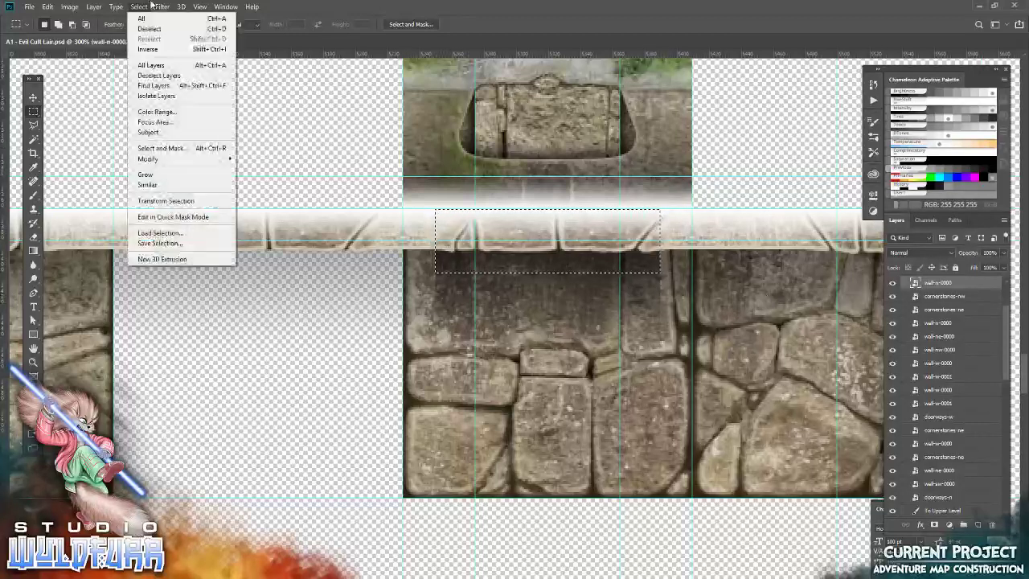
{"action": "left_click", "coordinate": [138, 51]}
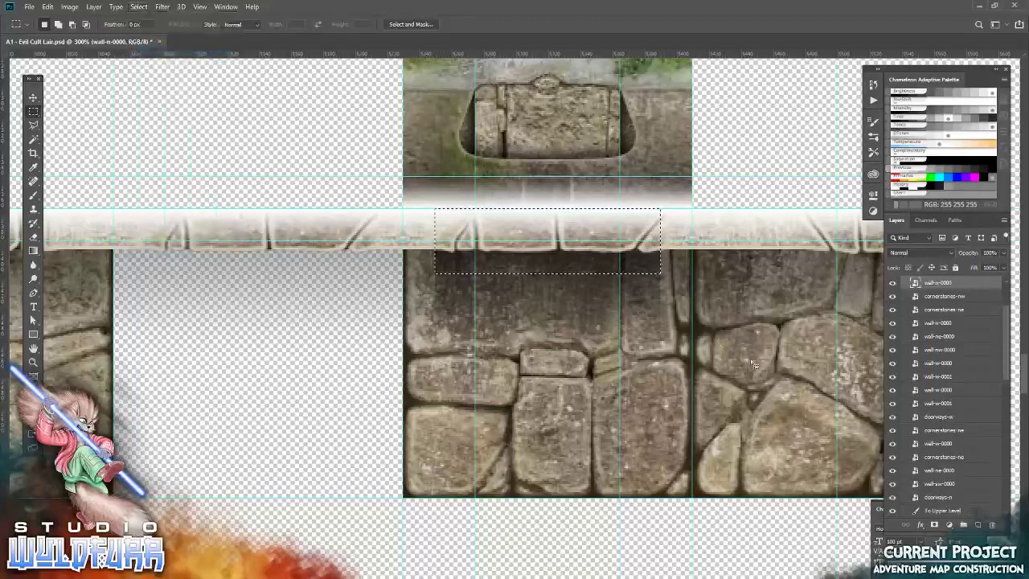
{"action": "left_click", "coordinate": [933, 525]}
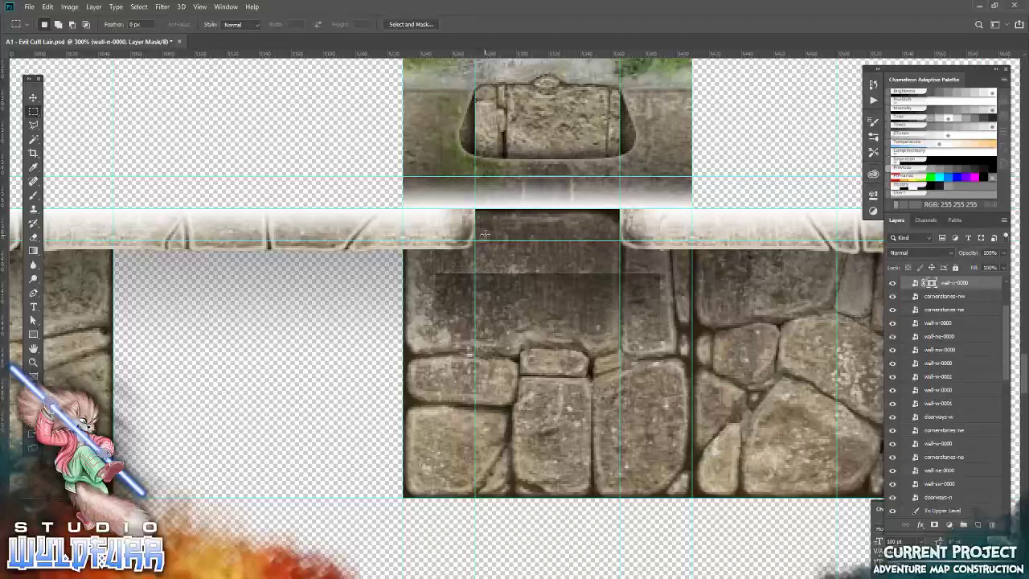
{"action": "left_click", "coordinate": [137, 7]}
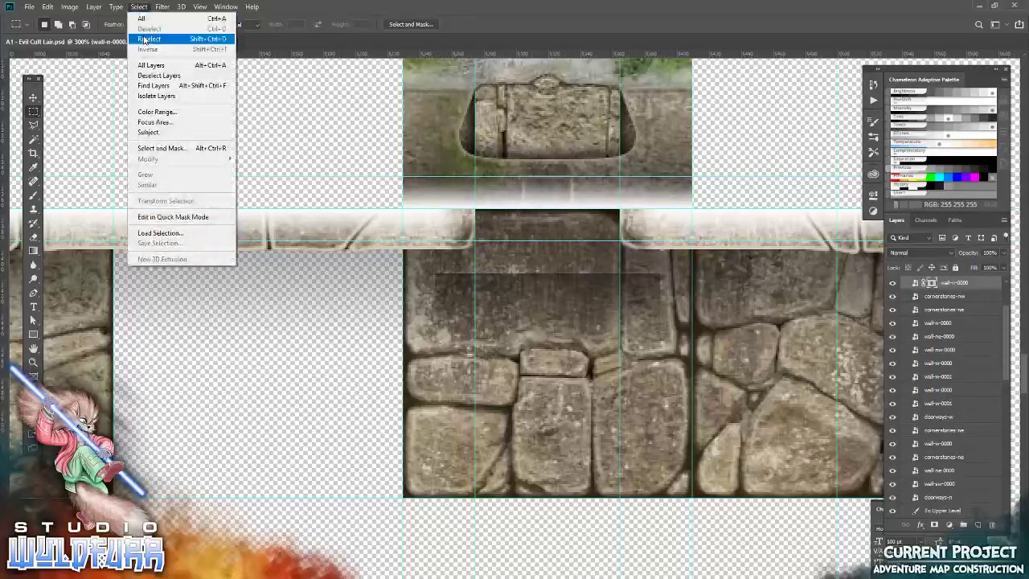
{"action": "left_click", "coordinate": [160, 38]}
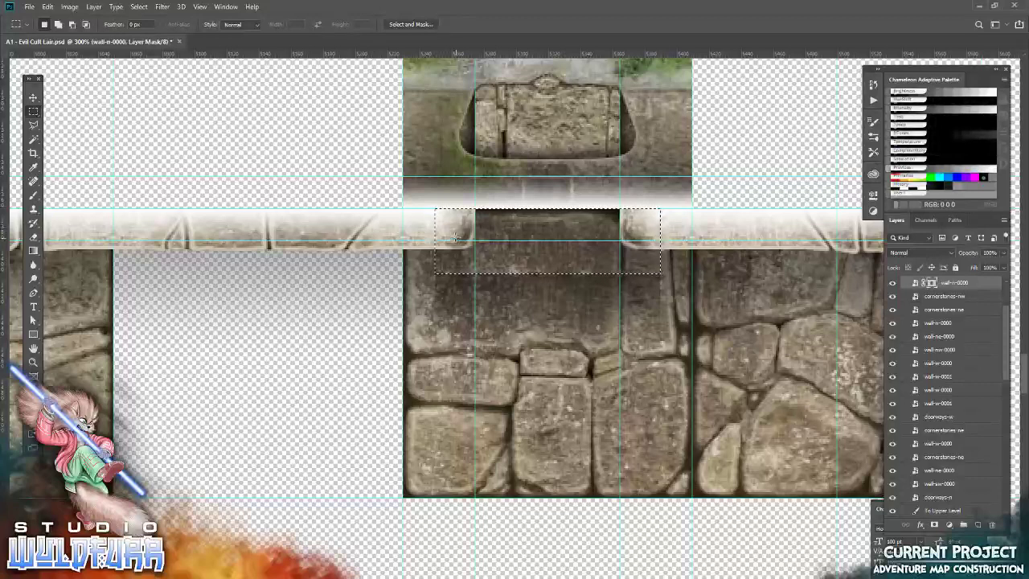
{"action": "key", "text": "Delete"}
{"action": "key", "text": "ctrl+d"}
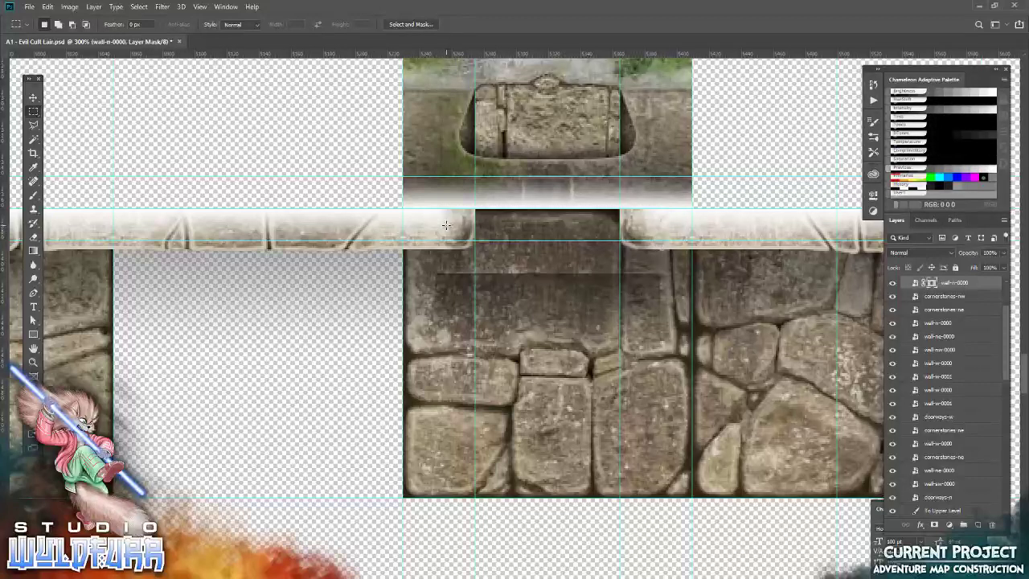
Reselect the doorway strip, shift it down over the wall shadow, and fill that area of the wall-n-0000 mask with black
{"action": "left_click", "coordinate": [140, 6]}
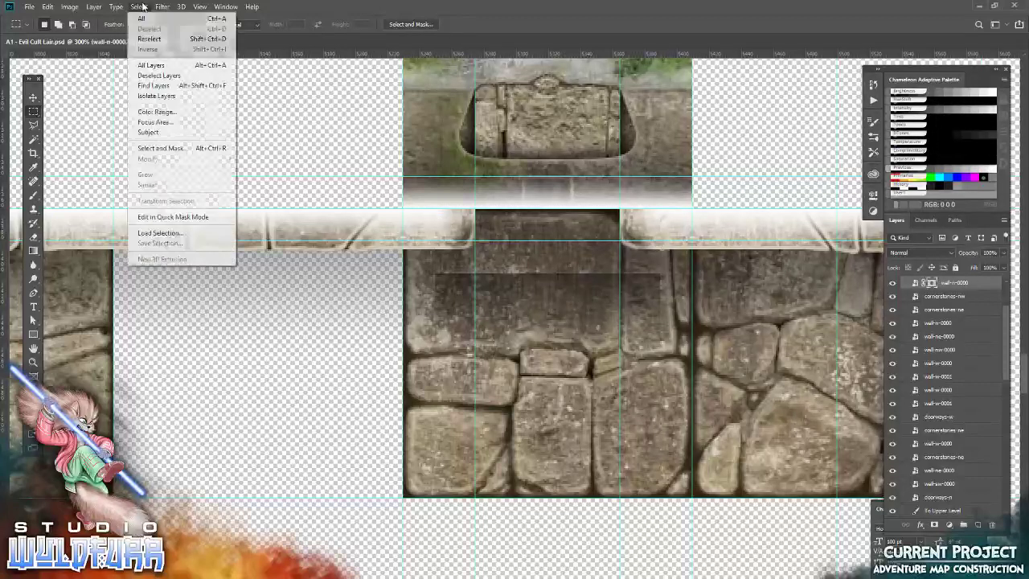
{"action": "left_click", "coordinate": [145, 36]}
{"action": "left_click", "coordinate": [140, 7]}
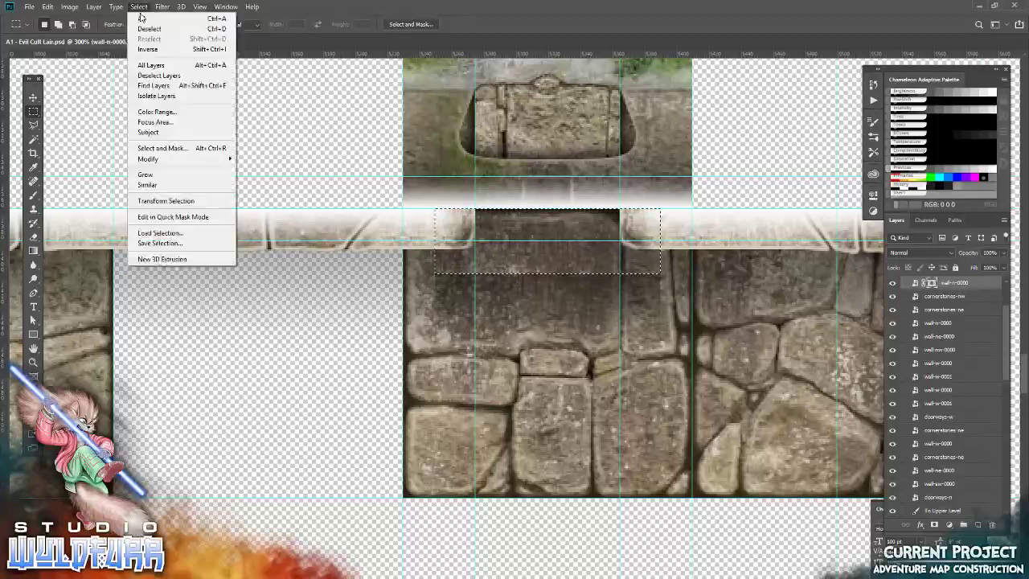
{"action": "left_click", "coordinate": [145, 49]}
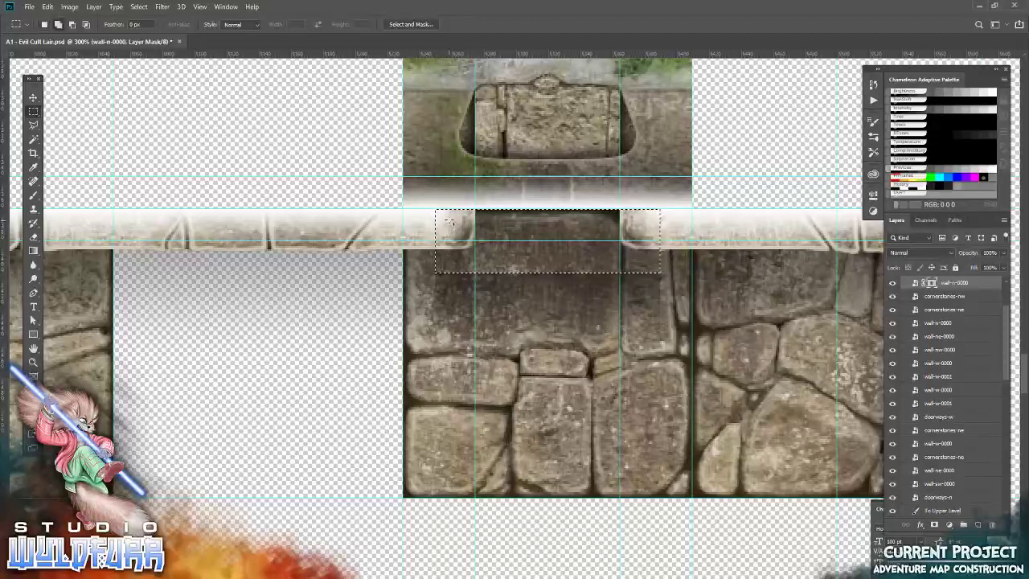
{"action": "left_click_drag", "start_coordinate": [449, 225], "coordinate": [452, 284]}
{"action": "left_click", "coordinate": [48, 7]}
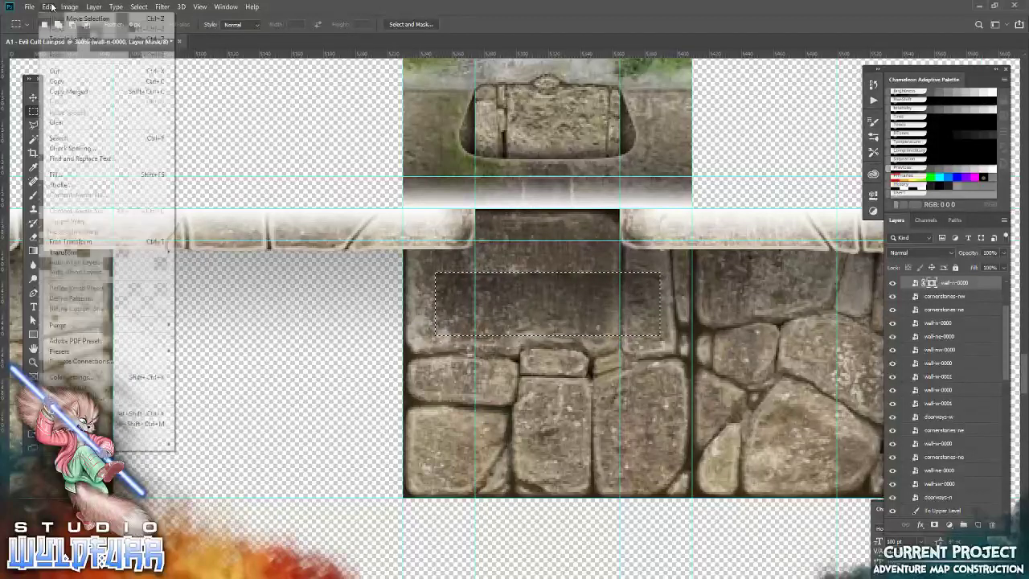
{"action": "left_click", "coordinate": [56, 174]}
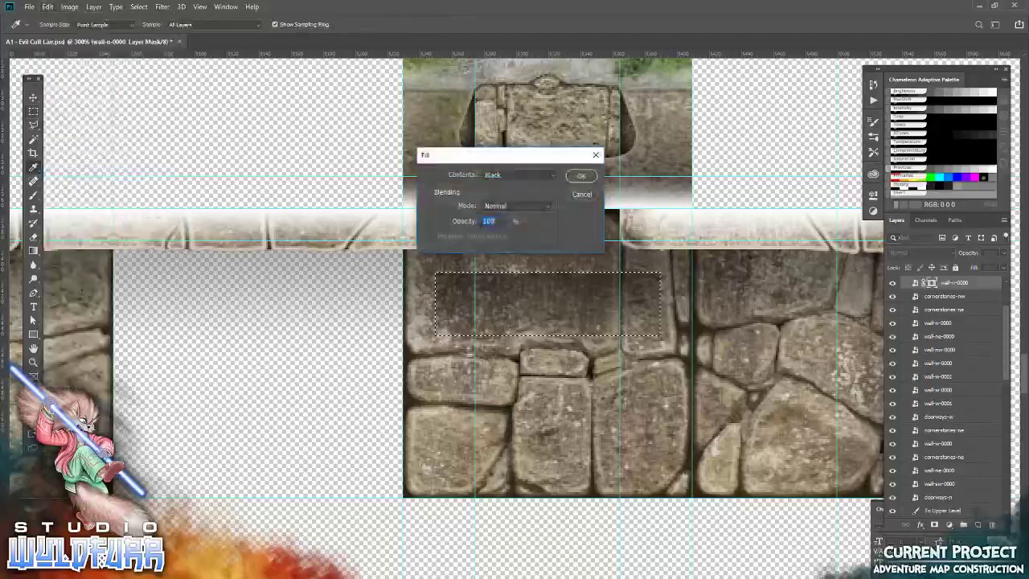
{"action": "left_click", "coordinate": [572, 179]}
{"action": "key", "text": "m"}
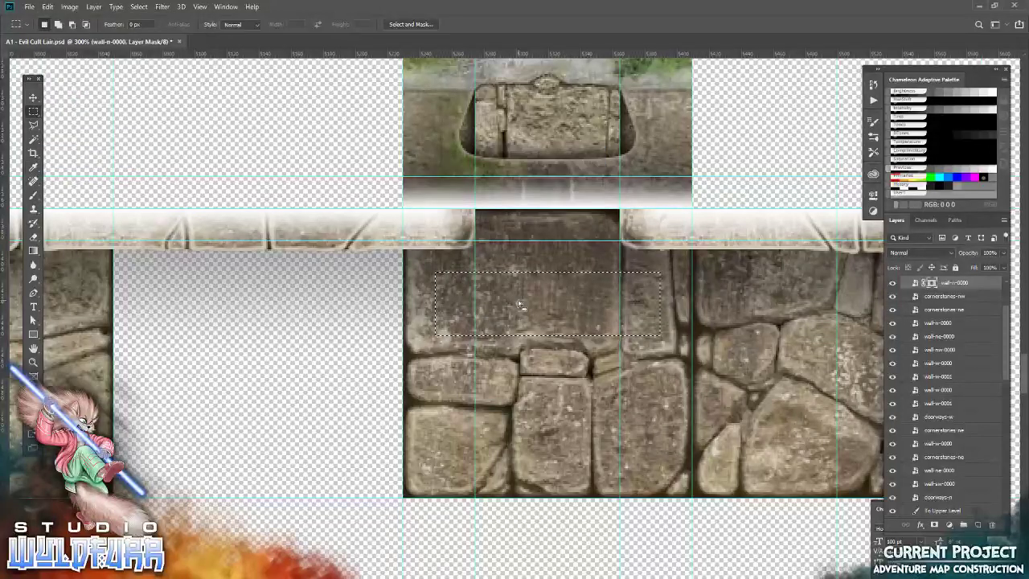
Shift the selection further down, fill the lower remainder of the shadow black on the wall-n-0000 mask, and deselect
{"action": "left_click_drag", "start_coordinate": [518, 295], "coordinate": [515, 350]}
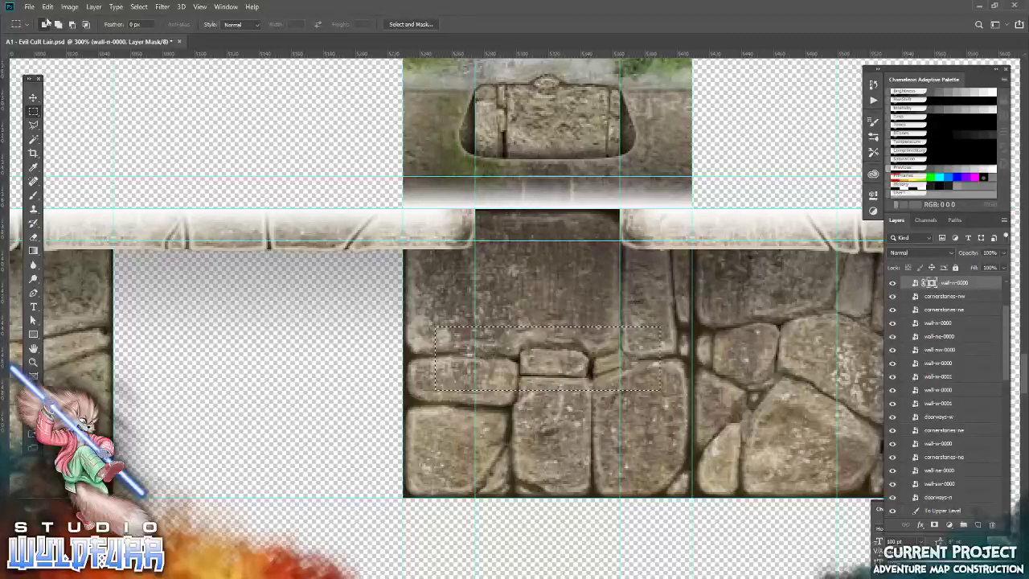
{"action": "left_click", "coordinate": [47, 6]}
{"action": "left_click", "coordinate": [56, 174]}
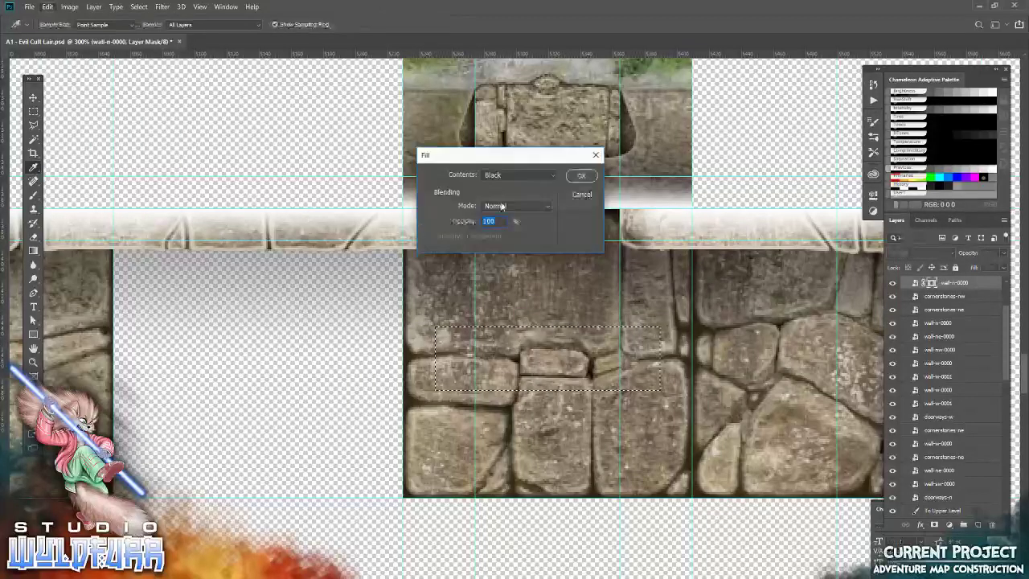
{"action": "left_click", "coordinate": [582, 177]}
{"action": "left_click", "coordinate": [138, 6]}
{"action": "left_click", "coordinate": [151, 29]}
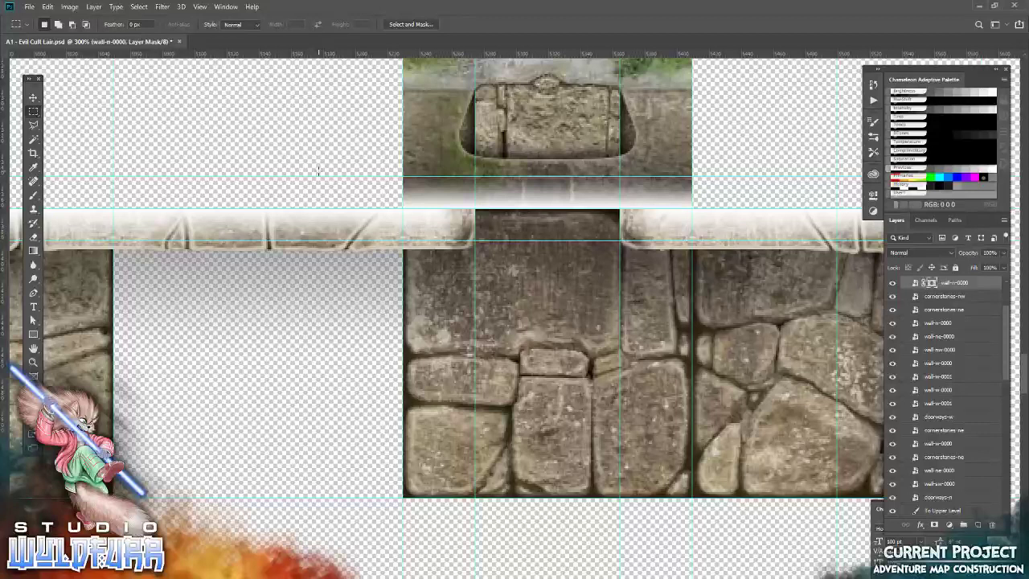
Place the wall-e-0001 overlay from the Wall Overlays folder over the northern doorway
{"action": "scroll", "coordinate": [539, 260], "scroll_direction": "up", "scroll_amount": 5}
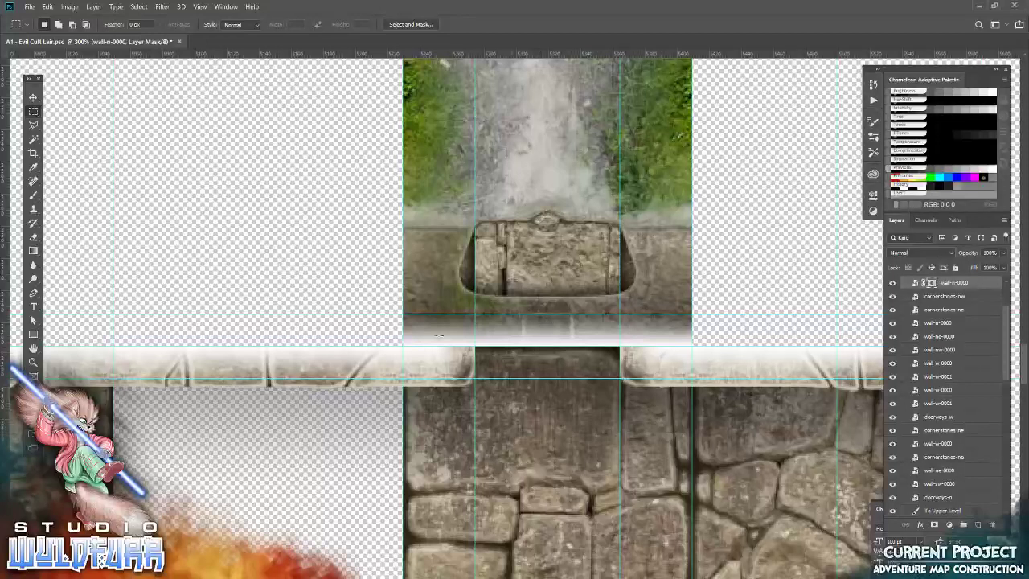
{"action": "key", "text": "alt+Tab"}
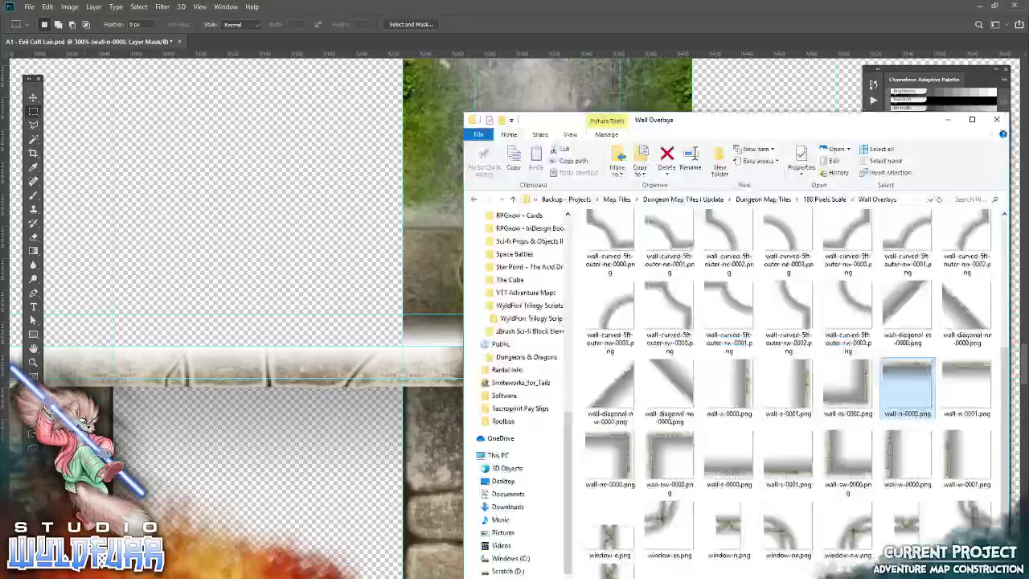
{"action": "left_click_drag", "start_coordinate": [807, 388], "coordinate": [379, 331]}
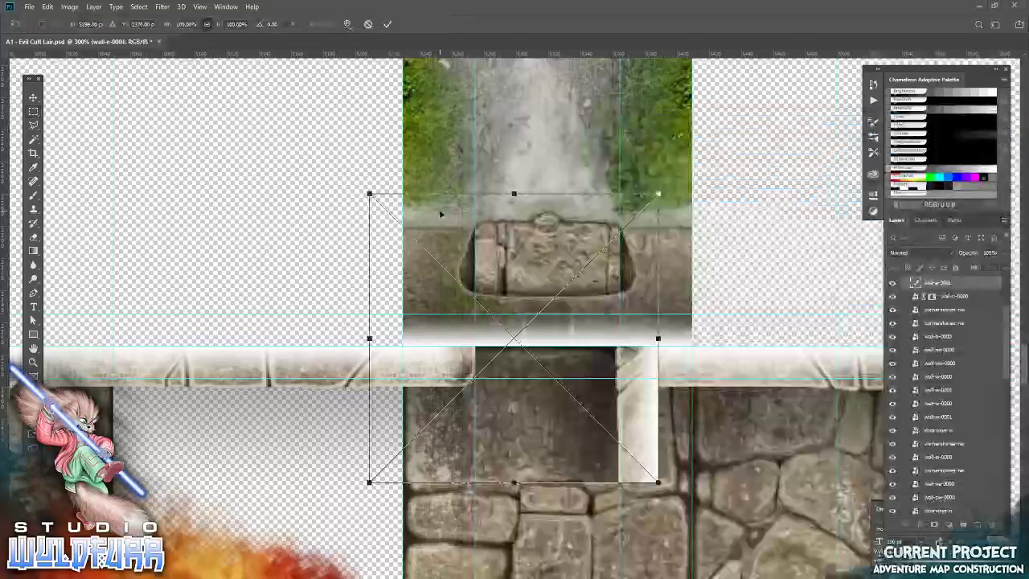
{"action": "left_click", "coordinate": [387, 24]}
{"action": "key", "text": "v"}
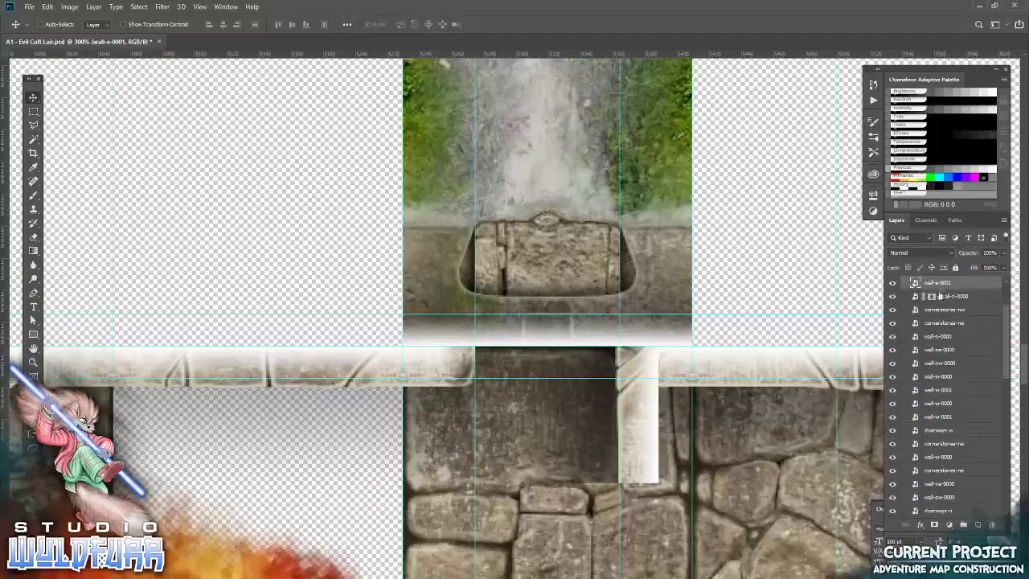
Bring the wall-e-0001 layer to the top of the Underground Level 1 group and align it above the north-east cornerstone
{"action": "scroll", "coordinate": [988, 320], "scroll_direction": "up", "scroll_amount": 3}
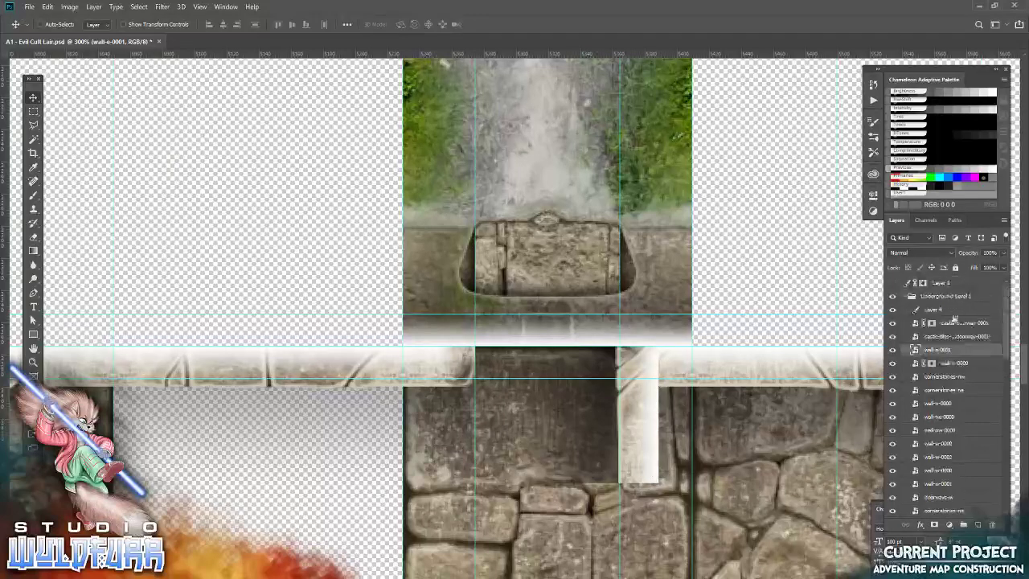
{"action": "left_click_drag", "start_coordinate": [945, 353], "coordinate": [948, 309]}
{"action": "left_click_drag", "start_coordinate": [643, 468], "coordinate": [645, 350]}
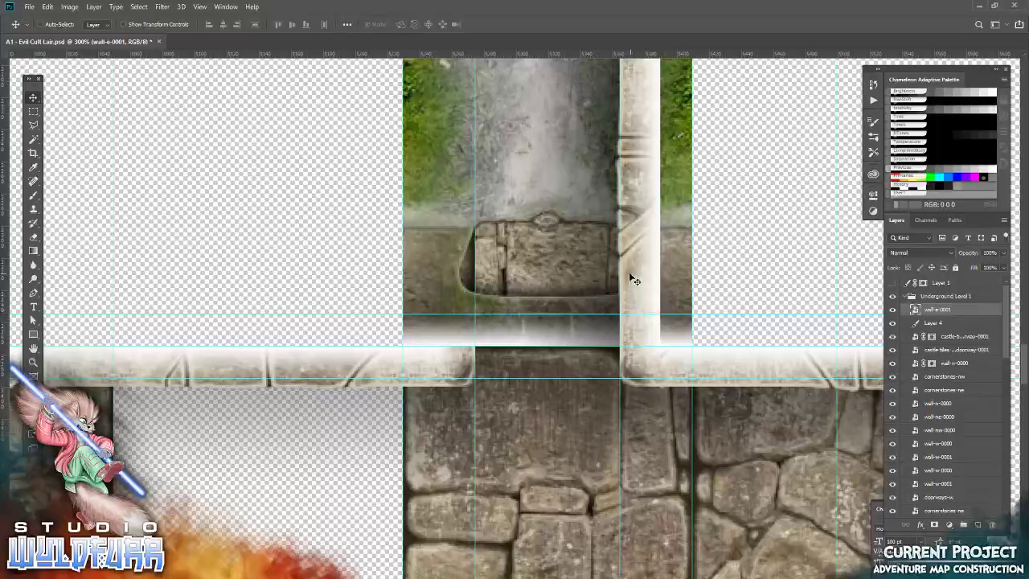
Duplicate the wall-e-0001 overlay to the west inside the doorway passage and rotate the copy 180°
{"action": "left_click_drag", "start_coordinate": [635, 283], "coordinate": [530, 259]}
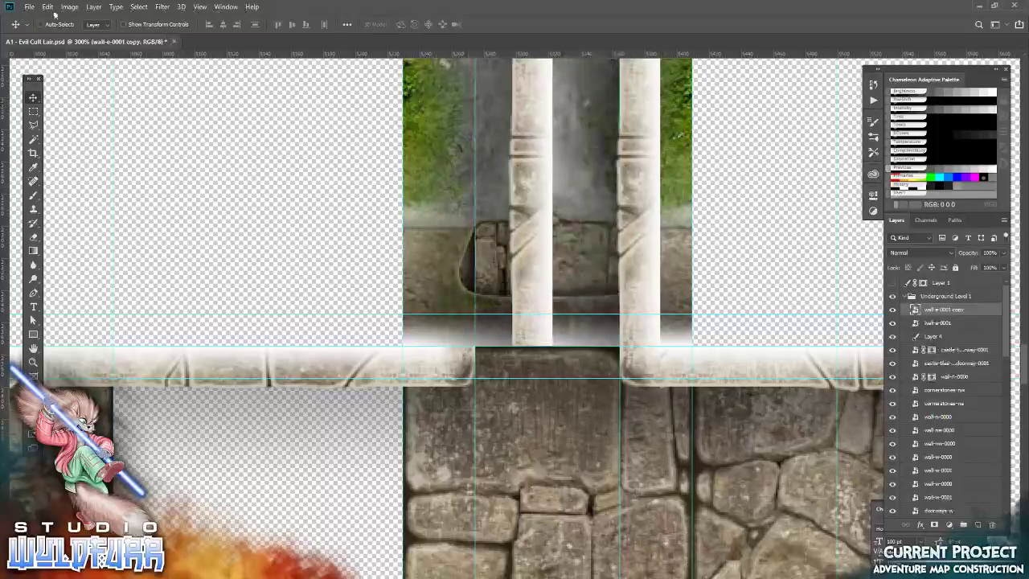
{"action": "left_click", "coordinate": [47, 7]}
{"action": "mouse_move", "coordinate": [79, 252]}
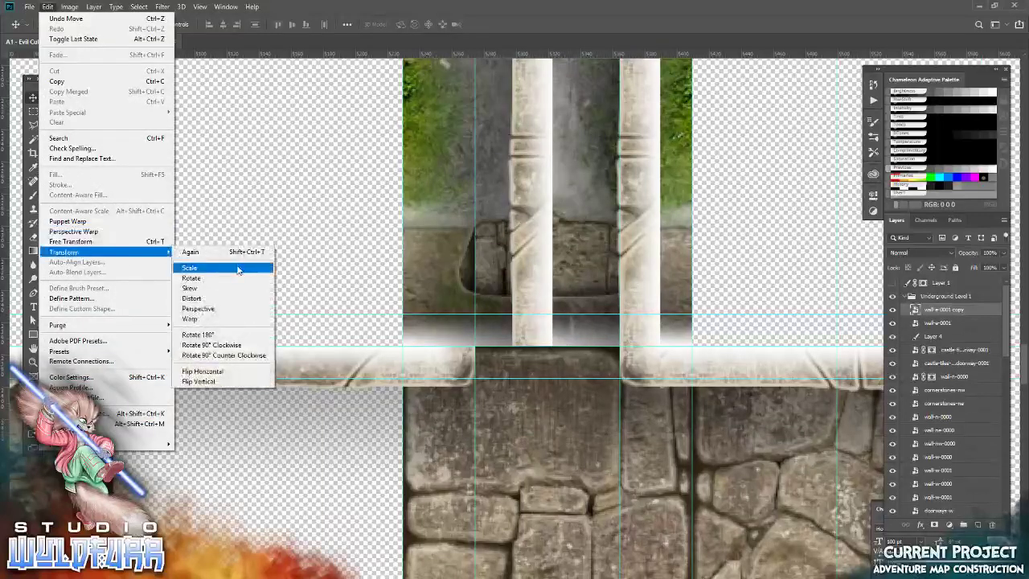
{"action": "left_click", "coordinate": [217, 335]}
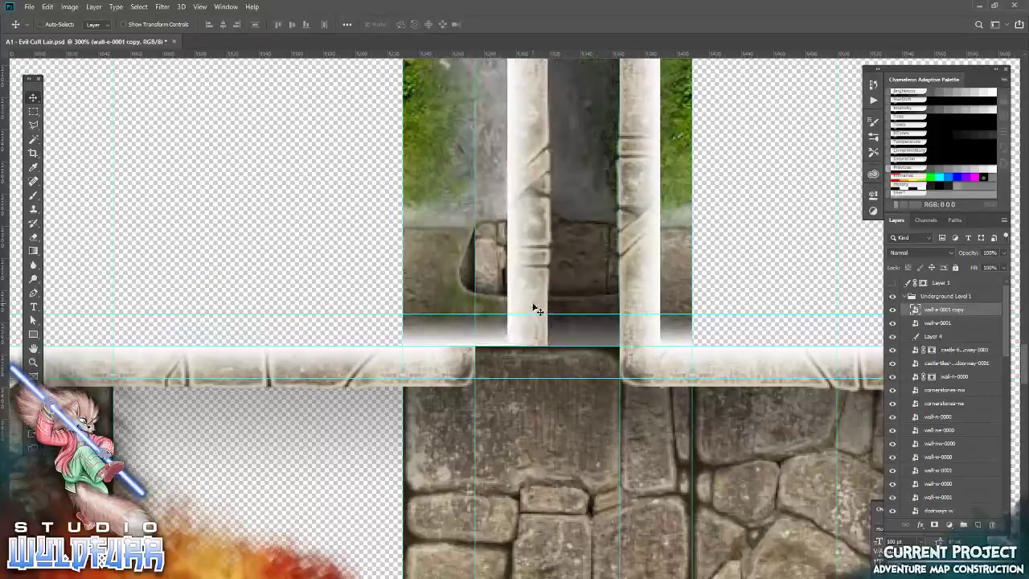
Nudge the rotated wall copy west until its inner edge meets the western door guide above the north-west cornerstone
{"action": "key", "text": "Left"}
{"action": "key", "text": "Left"}
{"action": "key", "text": "Left"}
{"action": "key", "text": "Left"}
{"action": "key", "text": "Left"}
{"action": "key", "text": "Left"}
{"action": "key", "text": "Left"}
{"action": "key", "text": "Left"}
{"action": "key", "text": "Left"}
{"action": "key", "text": "Left"}
{"action": "key", "text": "Left"}
{"action": "key", "text": "Left"}
{"action": "key", "text": "Left"}
{"action": "key", "text": "Left"}
{"action": "key", "text": "Left"}
{"action": "key", "text": "Left"}
{"action": "key", "text": "Left"}
{"action": "key", "text": "Left"}
{"action": "key", "text": "Left"}
{"action": "key", "text": "Left"}
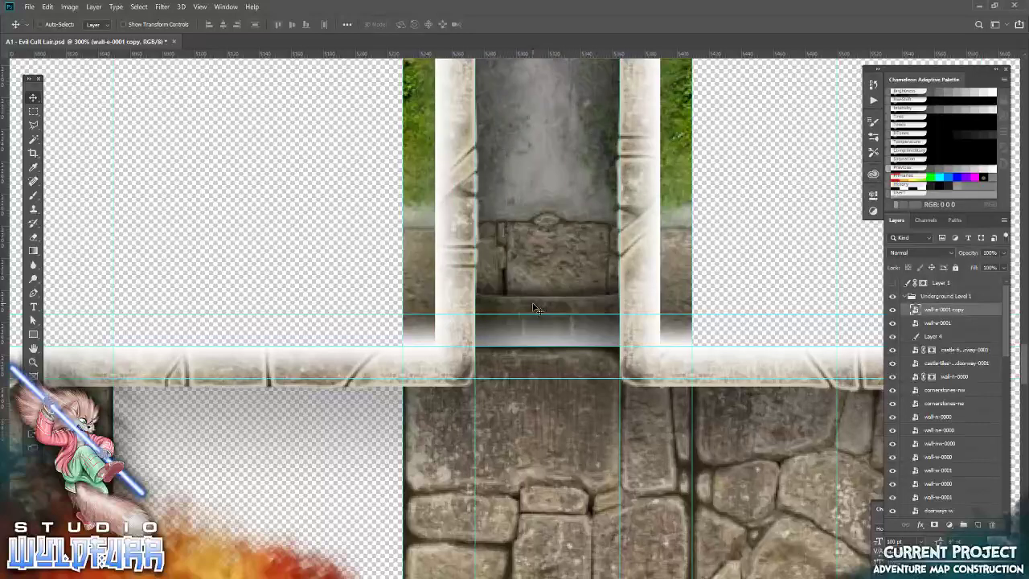
Merge the two wall-e-0001 overlays into one layer and add a layer mask to it
{"action": "left_click", "coordinate": [935, 323], "text": "shift"}
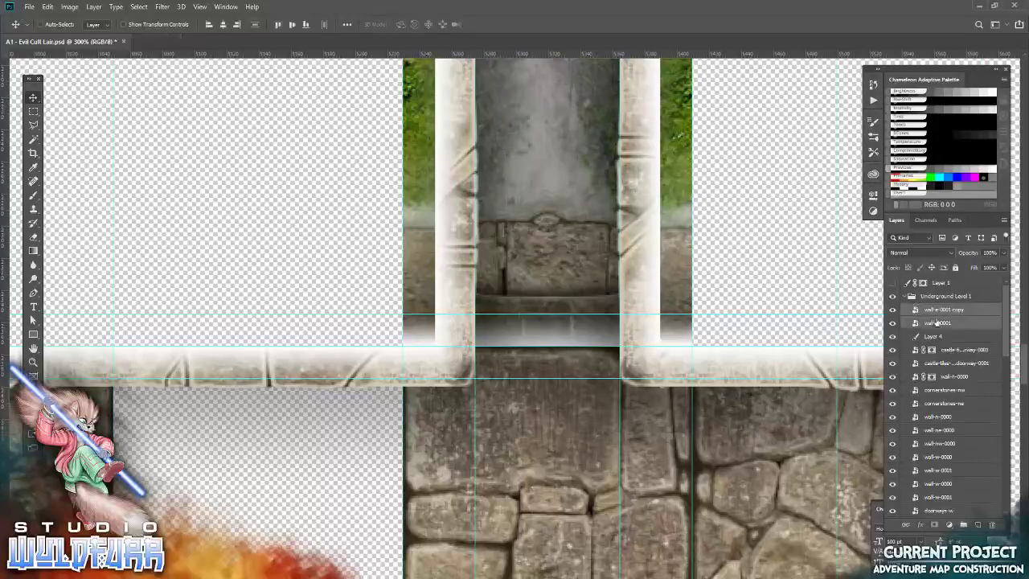
{"action": "left_click", "coordinate": [1003, 220]}
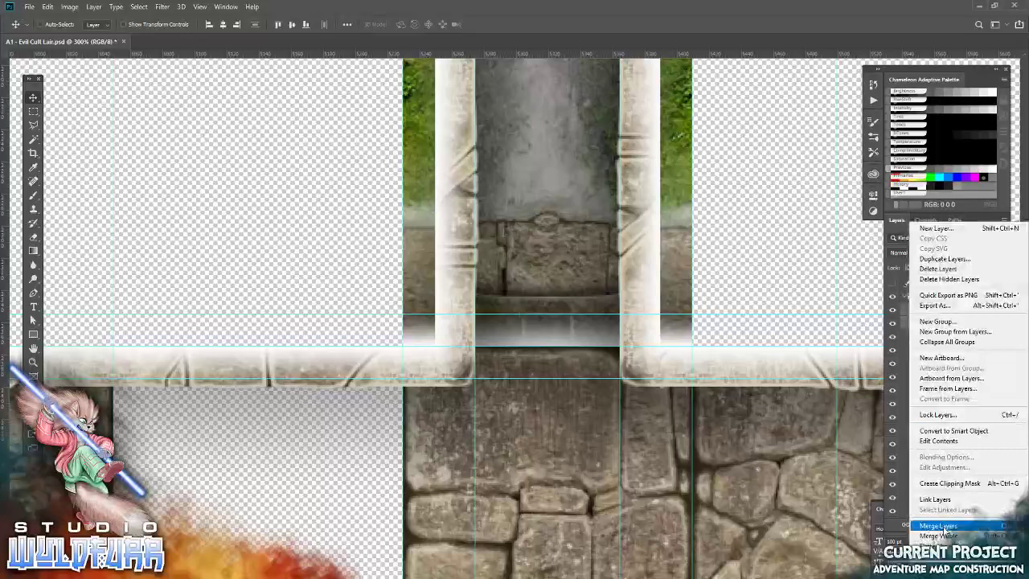
{"action": "left_click", "coordinate": [939, 529]}
{"action": "left_click", "coordinate": [934, 526]}
Mask away the merged walls north of the doorway with a short black-to-transparent vertical gradient between the upper two horizontal guides, and hide the guides
{"action": "left_click", "coordinate": [33, 250]}
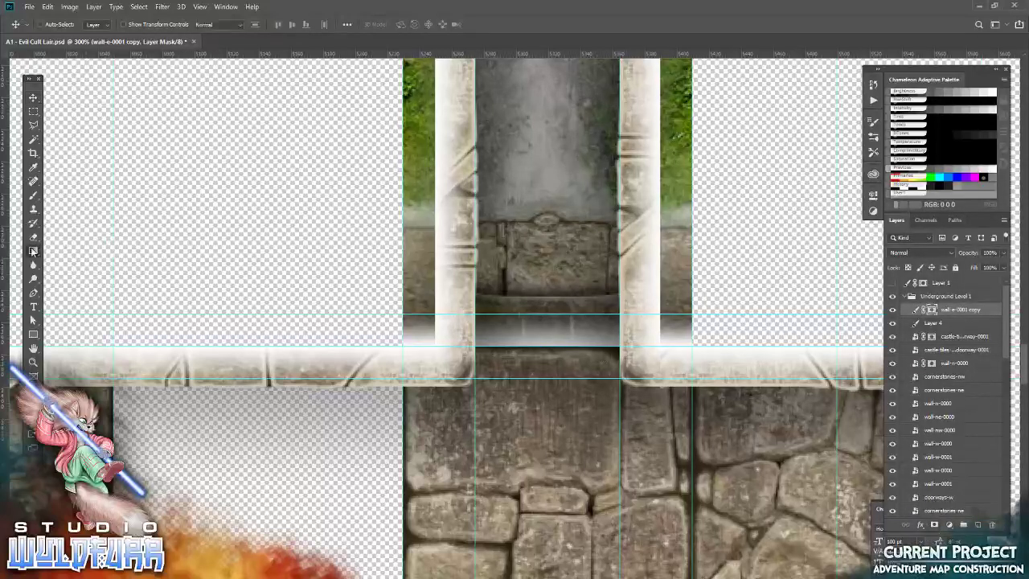
{"action": "left_click", "coordinate": [29, 400]}
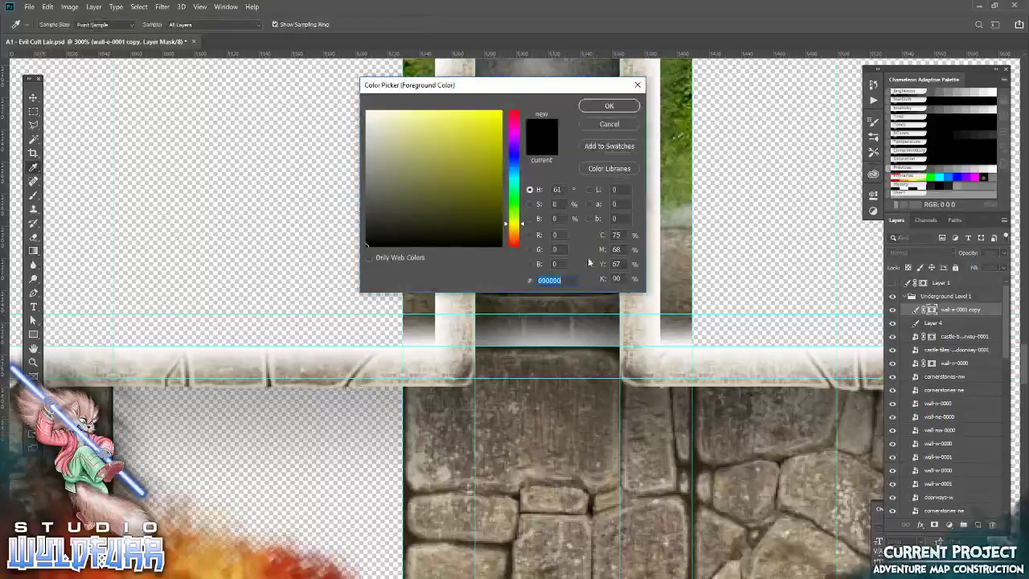
{"action": "left_click", "coordinate": [604, 106]}
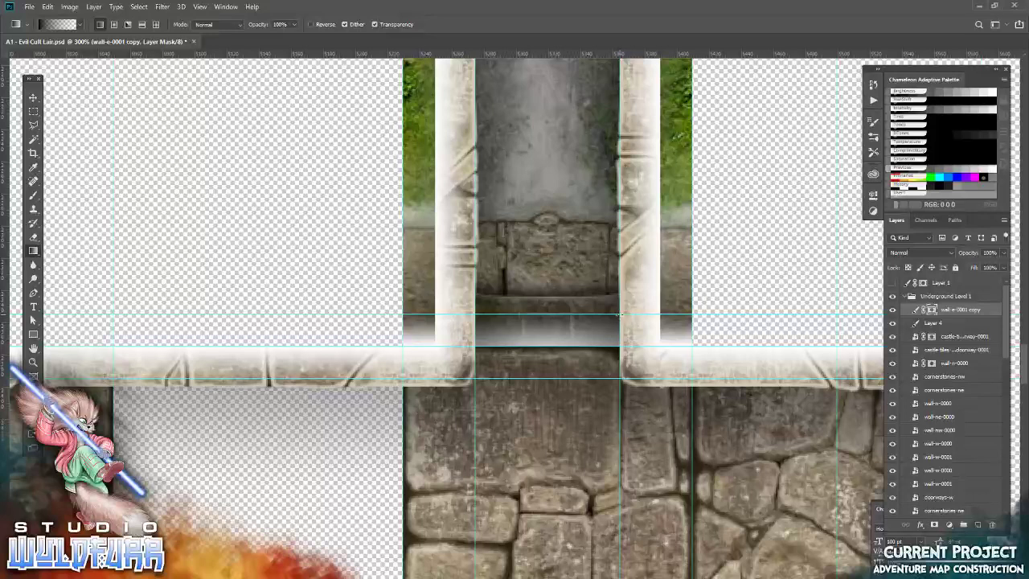
{"action": "left_click_drag", "start_coordinate": [619, 315], "coordinate": [619, 345]}
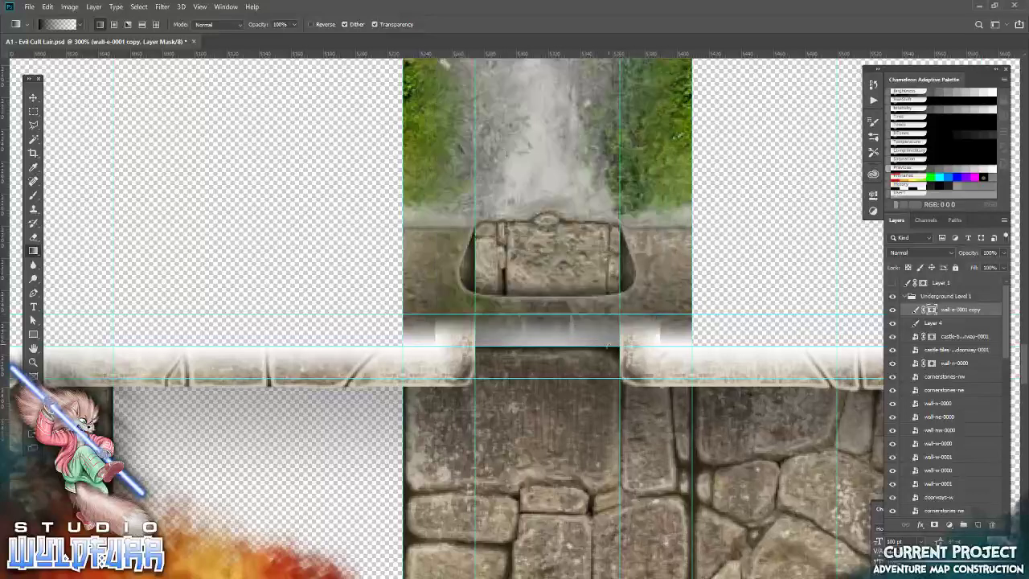
{"action": "key", "text": "ctrl+h"}
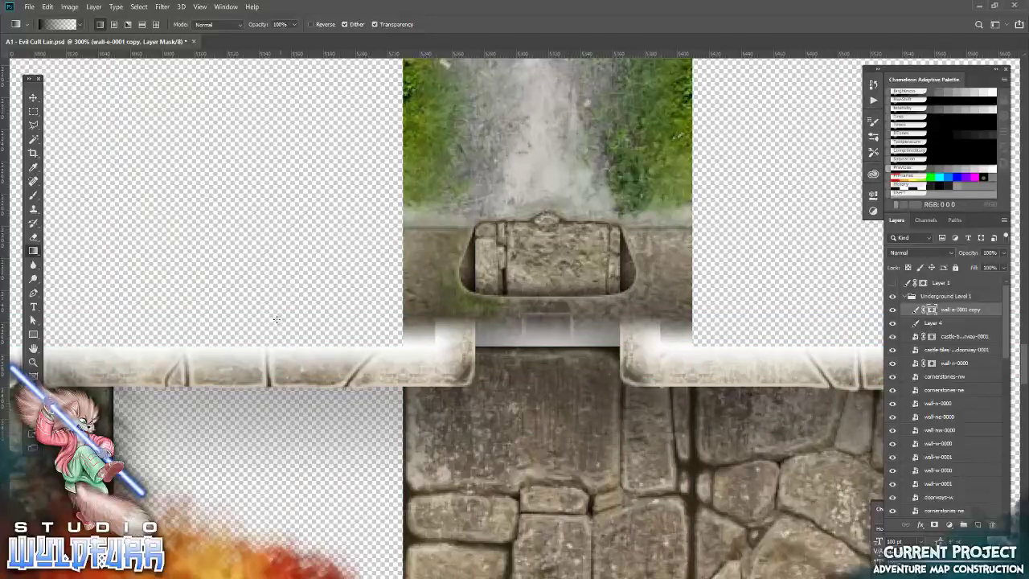
Place basic-tile-0014 from the Basic Tiles folder, move it below the wall-e-0001 copy layer and align it over the northern doorway tile
{"action": "key", "text": "alt+Tab"}
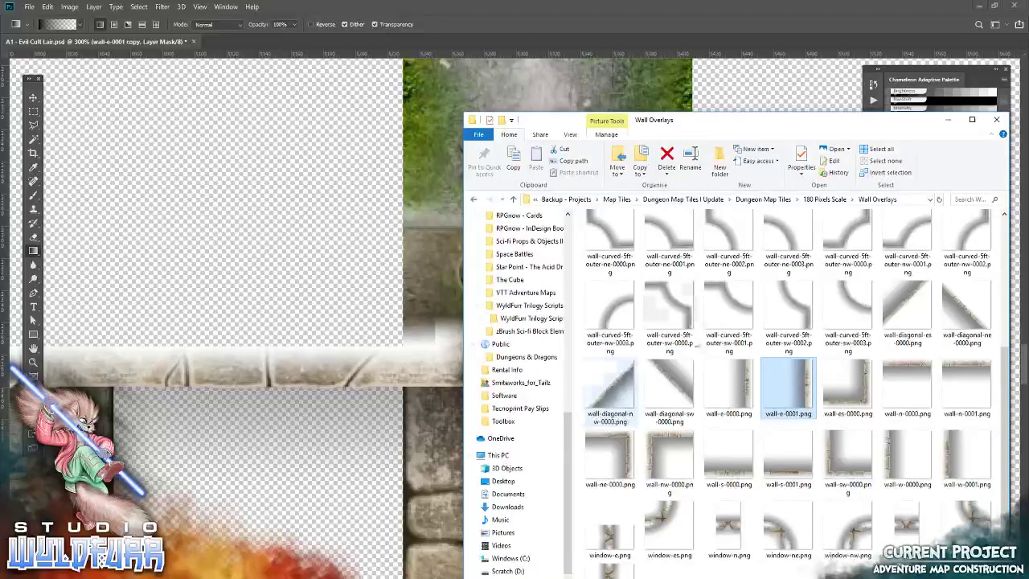
{"action": "left_click", "coordinate": [834, 202]}
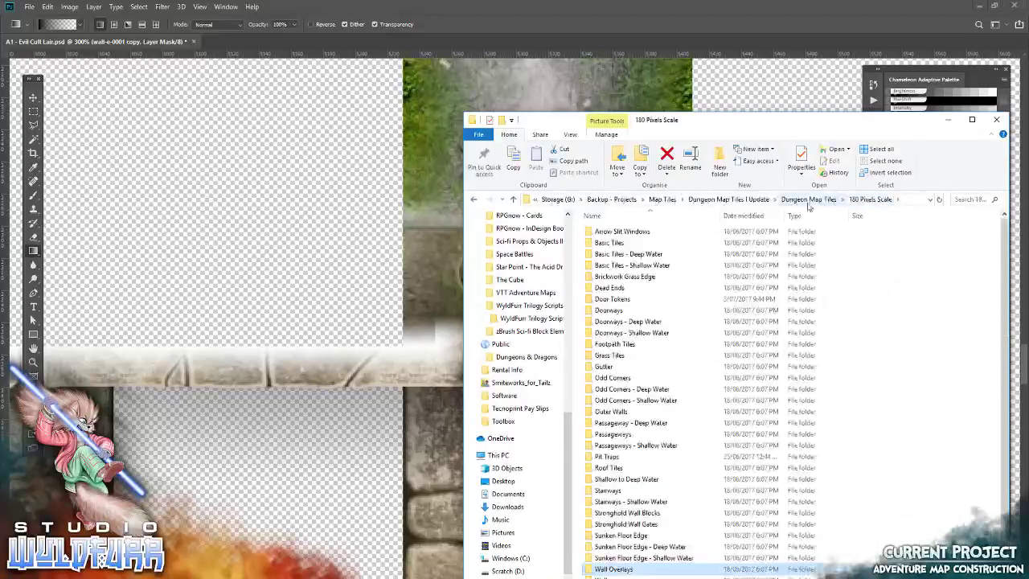
{"action": "double_click", "coordinate": [611, 242]}
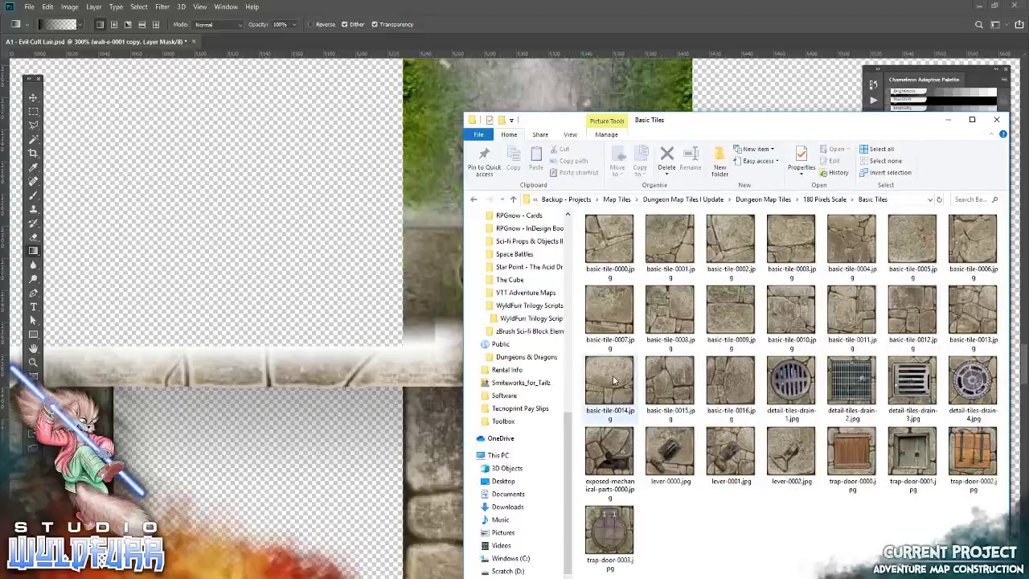
{"action": "left_click_drag", "start_coordinate": [612, 376], "coordinate": [379, 287]}
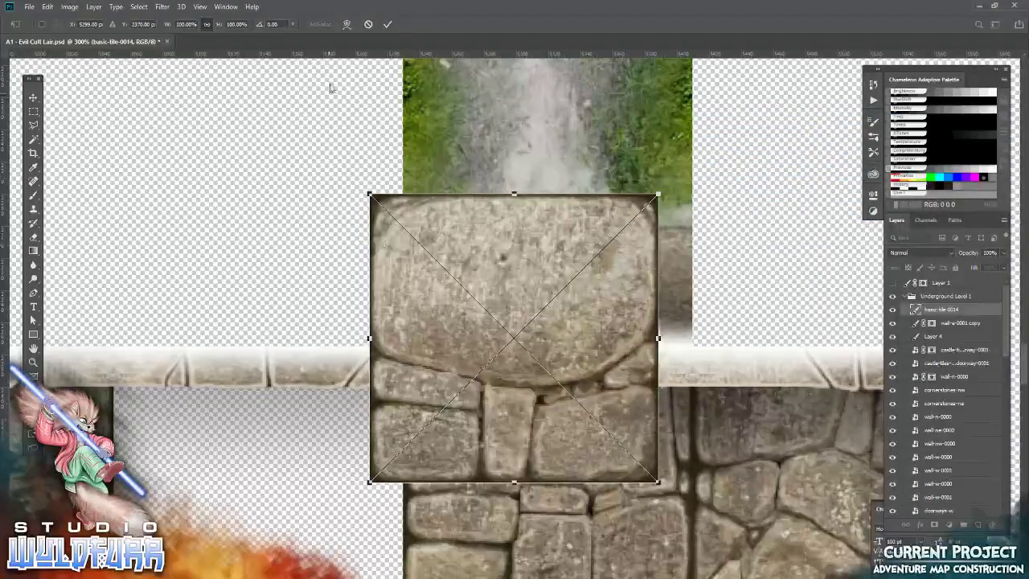
{"action": "left_click", "coordinate": [387, 24]}
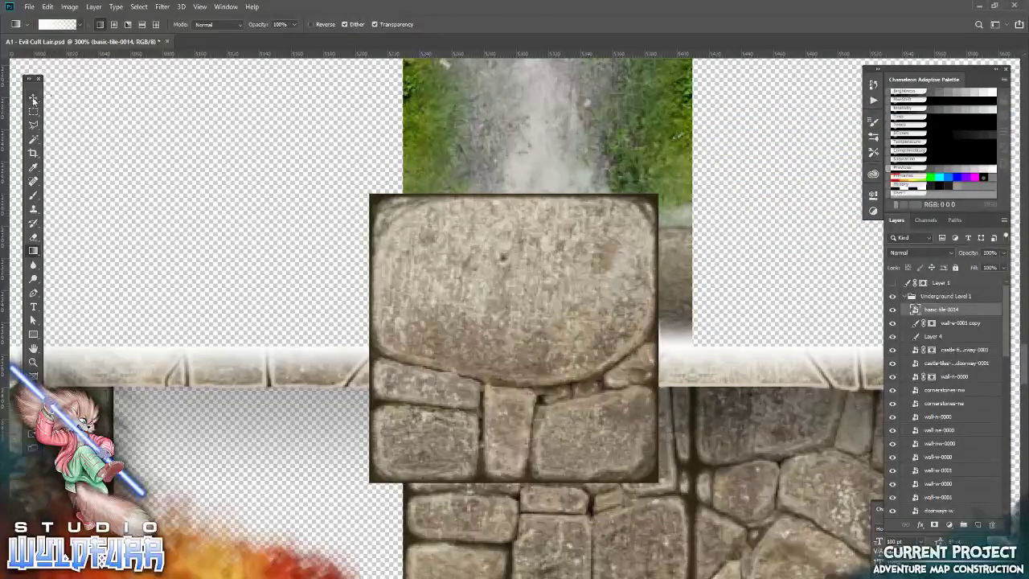
{"action": "left_click_drag", "start_coordinate": [952, 312], "coordinate": [930, 335]}
{"action": "left_click_drag", "start_coordinate": [556, 450], "coordinate": [587, 307]}
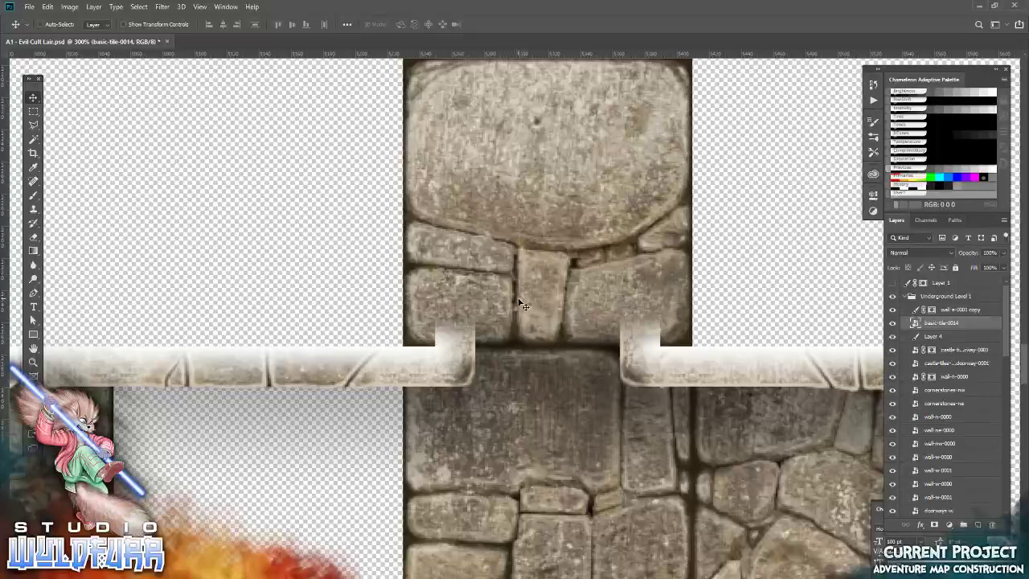
Show the guides and mask basic-tile-0014 with a short vertical black-to-transparent gradient so only its southern edge remains at the northern doorway
{"action": "key", "text": "ctrl+semicolon"}
{"action": "left_click", "coordinate": [934, 524]}
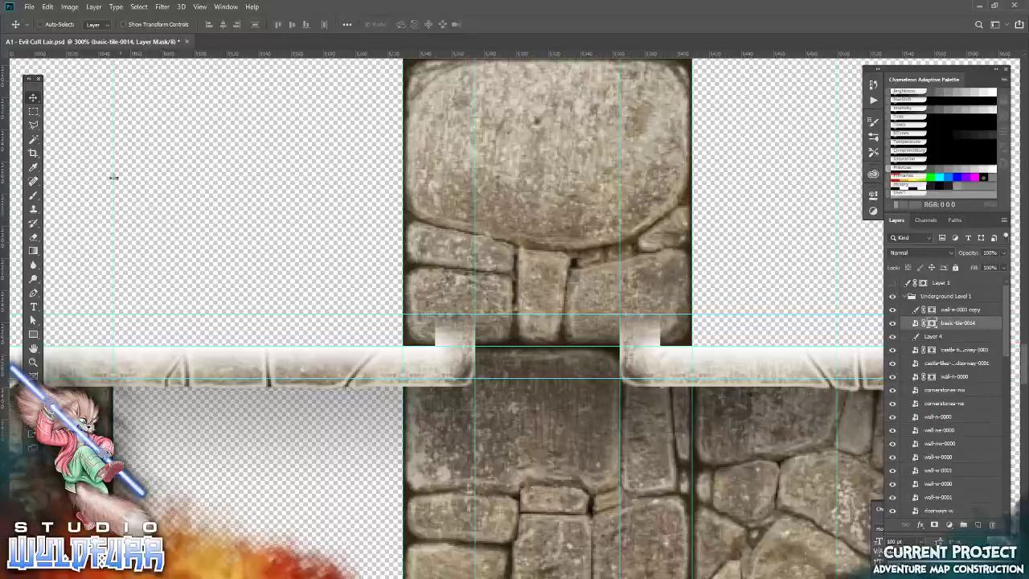
{"action": "left_click", "coordinate": [33, 250]}
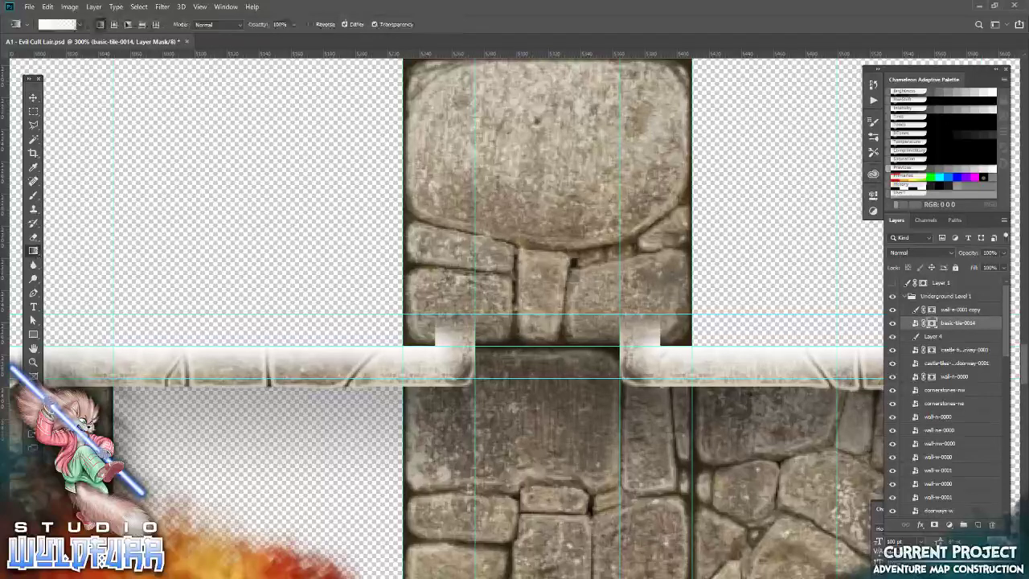
{"action": "left_click_drag", "start_coordinate": [474, 315], "coordinate": [475, 344]}
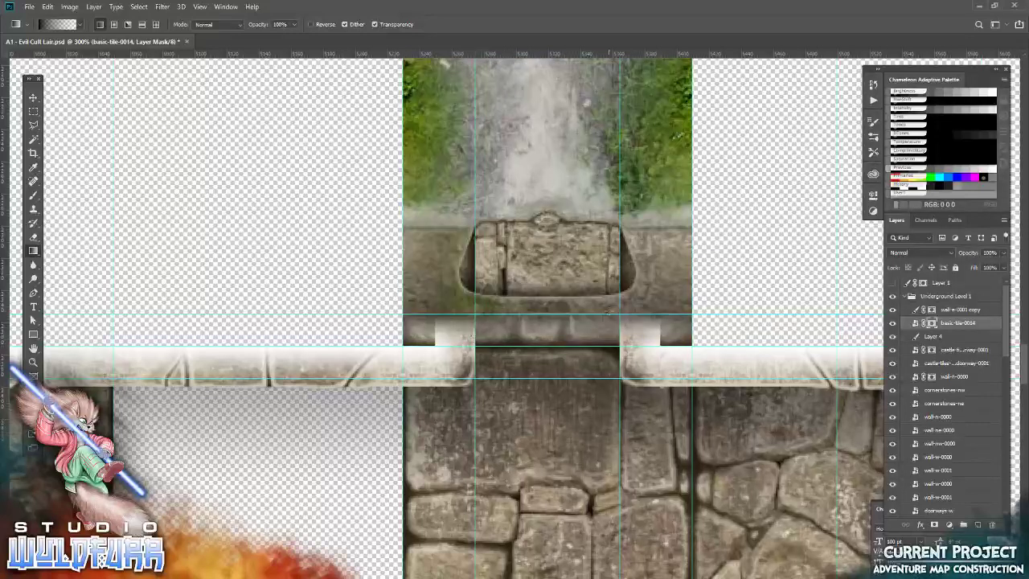
Hide Layer 4 to compare the northern doorway blend without it, and hide the guides
{"action": "left_click", "coordinate": [892, 336]}
{"action": "left_click", "coordinate": [893, 336]}
{"action": "left_click", "coordinate": [892, 336]}
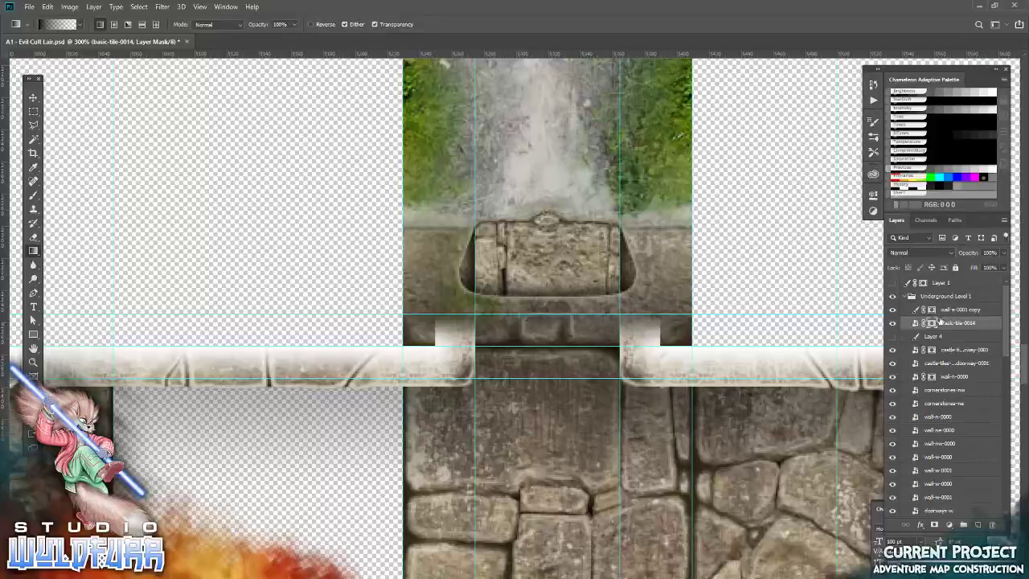
{"action": "left_click", "coordinate": [892, 311]}
{"action": "key", "text": "ctrl+z"}
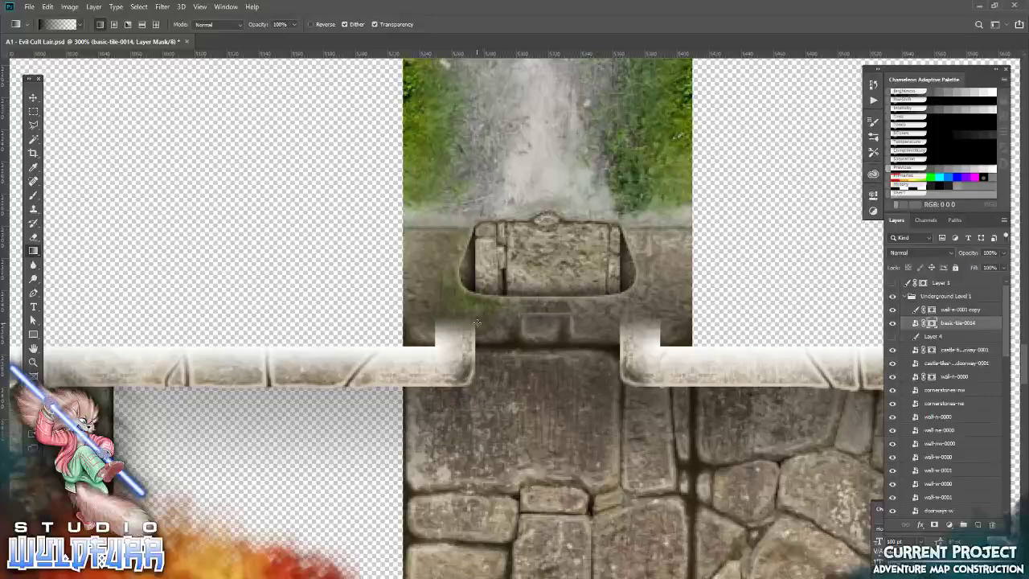
Place basic-tile-0015 from the Basic Tiles folder directly above the basic-tile-0000 layer at the base of the Underground Level 1 group
{"action": "double_click", "coordinate": [33, 362]}
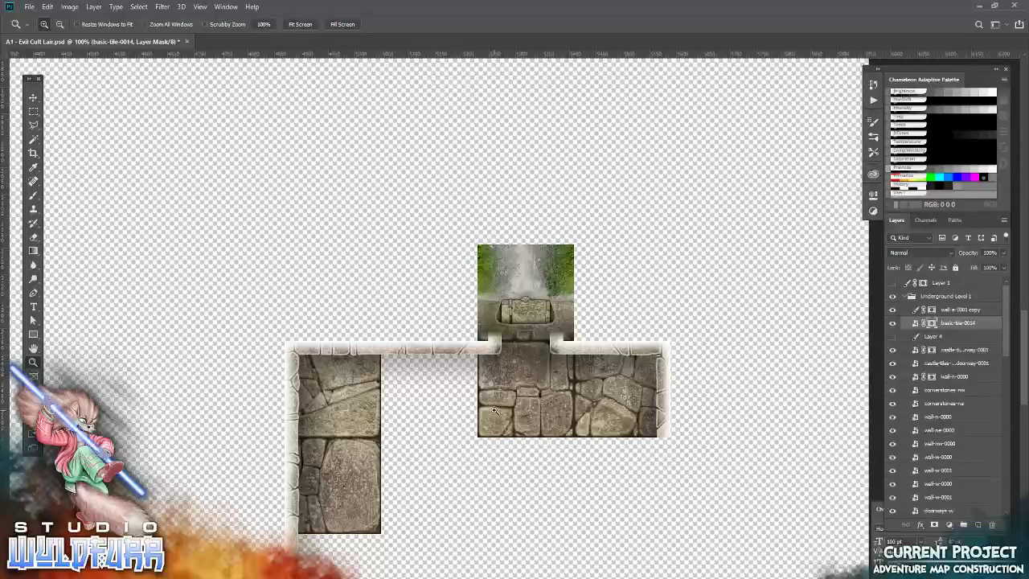
{"action": "left_click_drag", "start_coordinate": [533, 447], "coordinate": [520, 232]}
{"action": "left_click_drag", "start_coordinate": [516, 367], "coordinate": [541, 330]}
{"action": "scroll", "coordinate": [944, 376], "scroll_direction": "down", "scroll_amount": 2}
{"action": "scroll", "coordinate": [944, 376], "scroll_direction": "down", "scroll_amount": 8}
{"action": "scroll", "coordinate": [942, 431], "scroll_direction": "down", "scroll_amount": 3}
{"action": "left_click", "coordinate": [903, 484]}
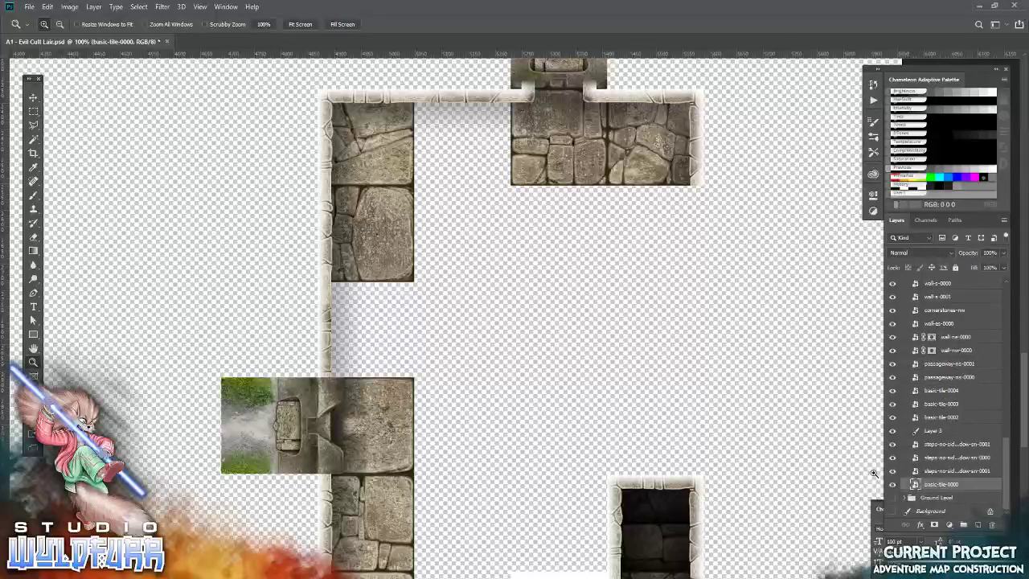
{"action": "key", "text": "alt+Tab"}
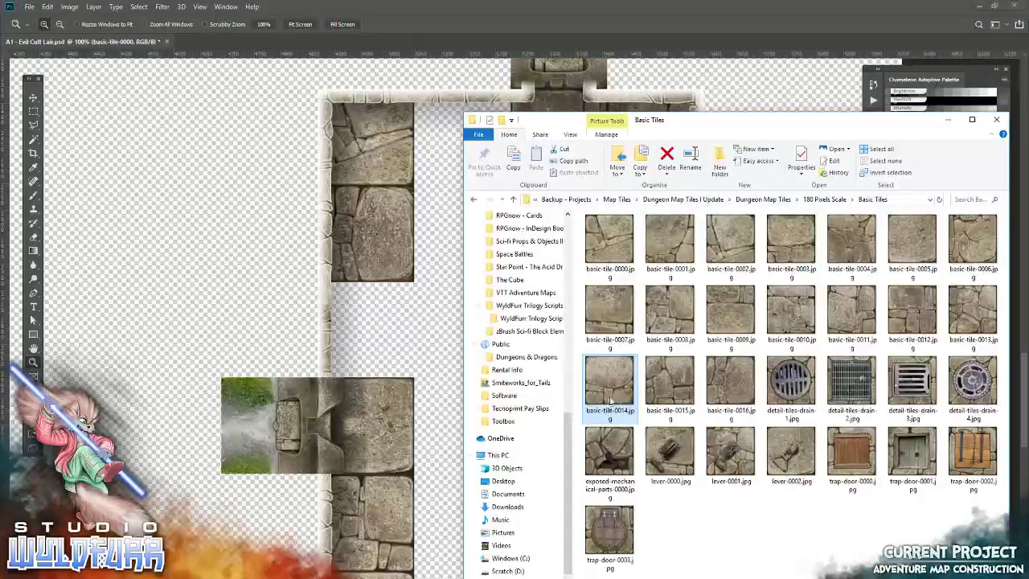
{"action": "left_click_drag", "start_coordinate": [669, 390], "coordinate": [456, 337]}
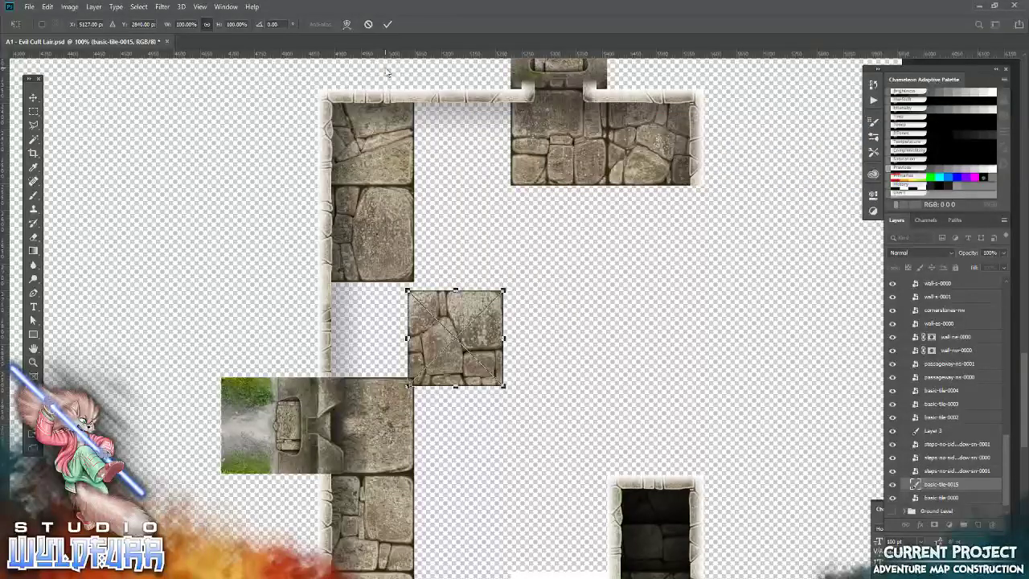
{"action": "left_click", "coordinate": [386, 24]}
Show the guides and align basic-tile-0015 in the gap along the northern wall, between the north-west corner tile and the doorway floor tile
{"action": "key", "text": "z"}
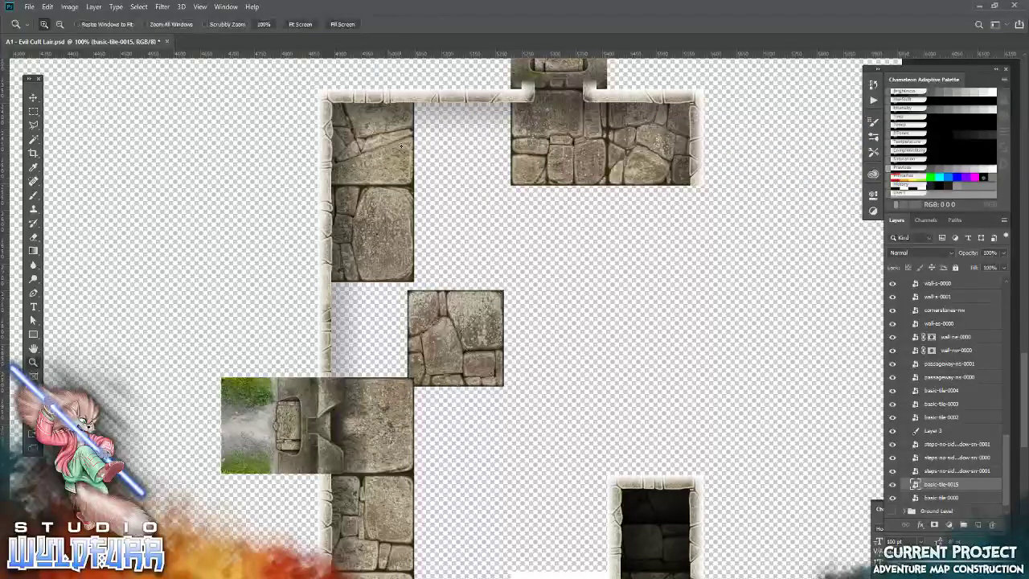
{"action": "right_click", "coordinate": [452, 143]}
{"action": "left_click", "coordinate": [471, 166]}
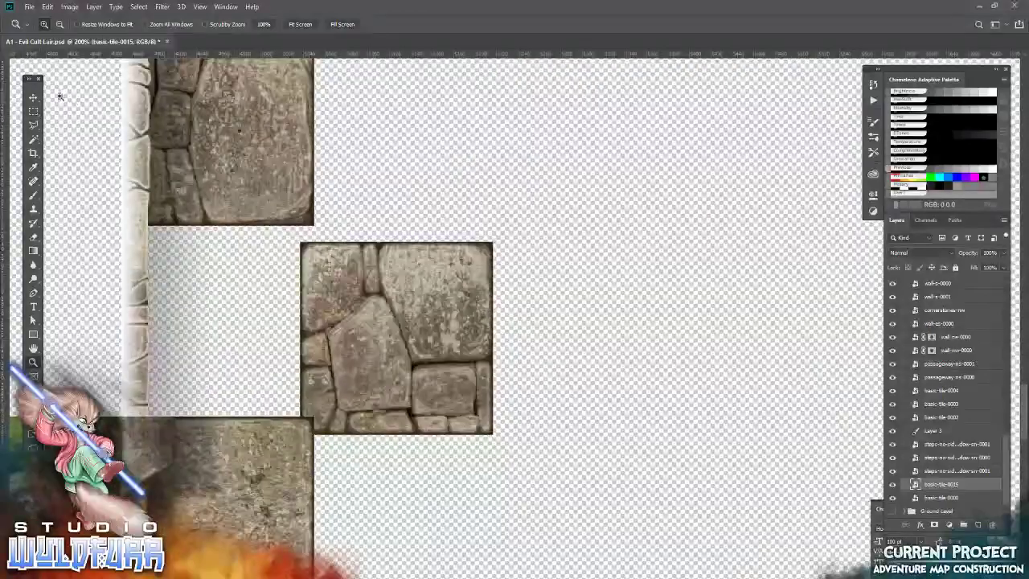
{"action": "left_click", "coordinate": [33, 97]}
{"action": "key", "text": "ctrl+semicolon"}
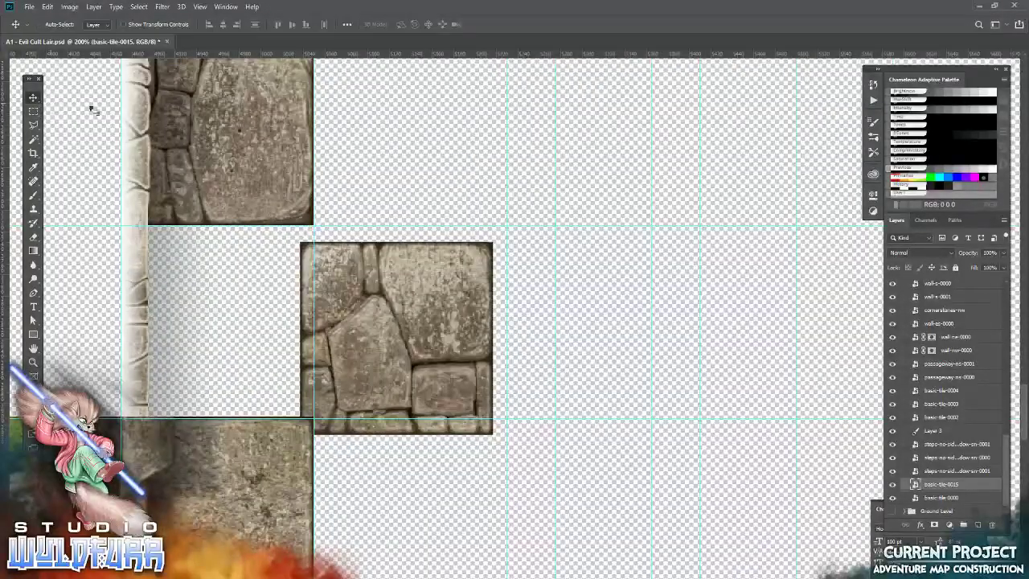
{"action": "left_click_drag", "start_coordinate": [361, 107], "coordinate": [392, 307]}
{"action": "left_click_drag", "start_coordinate": [388, 504], "coordinate": [408, 323]}
{"action": "left_click_drag", "start_coordinate": [548, 464], "coordinate": [517, 425]}
{"action": "left_click_drag", "start_coordinate": [429, 521], "coordinate": [451, 359]}
Place basic-tile-0016 from the Basic Tiles folder and align it in the second row, directly south of the northern doorway's floor tile
{"action": "key", "text": "alt+Tab"}
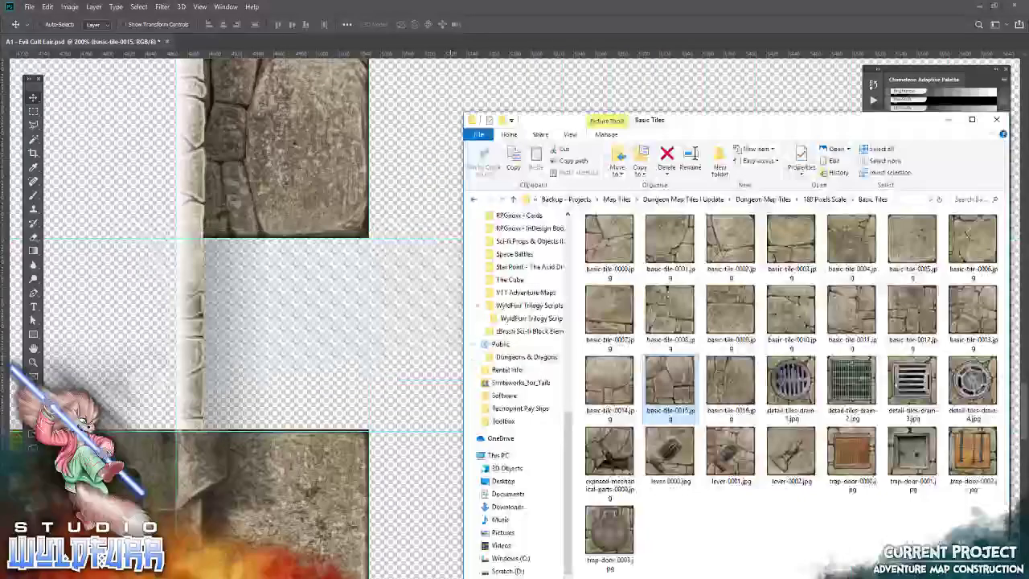
{"action": "left_click_drag", "start_coordinate": [734, 386], "coordinate": [514, 337]}
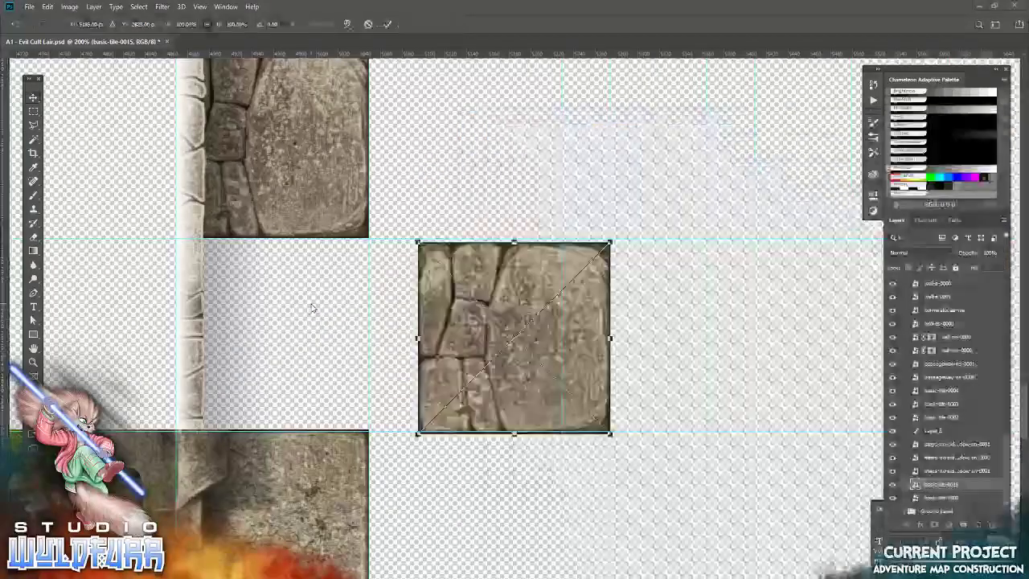
{"action": "key", "text": "Return"}
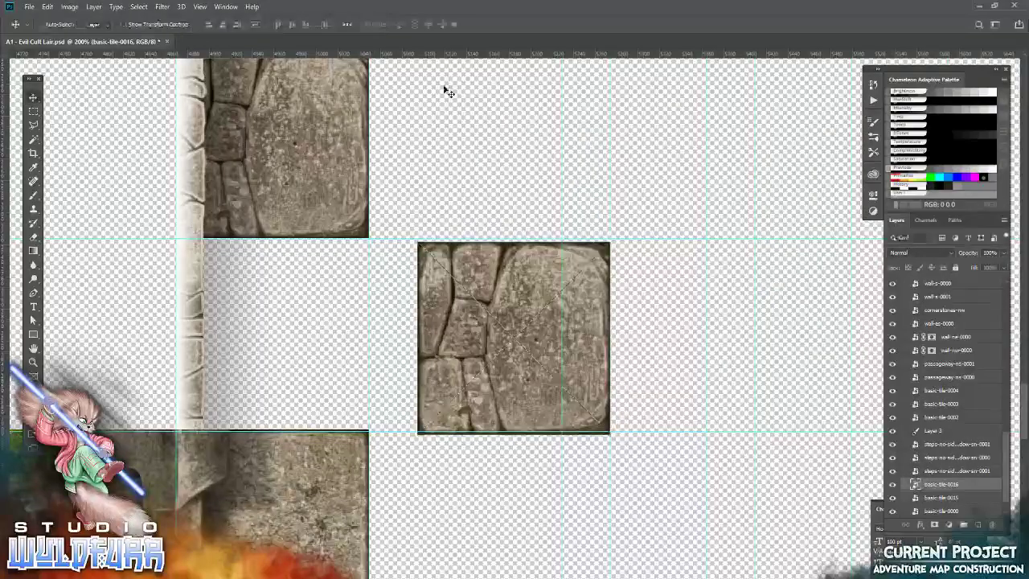
{"action": "left_click_drag", "start_coordinate": [648, 209], "coordinate": [561, 389]}
{"action": "left_click_drag", "start_coordinate": [383, 534], "coordinate": [523, 337]}
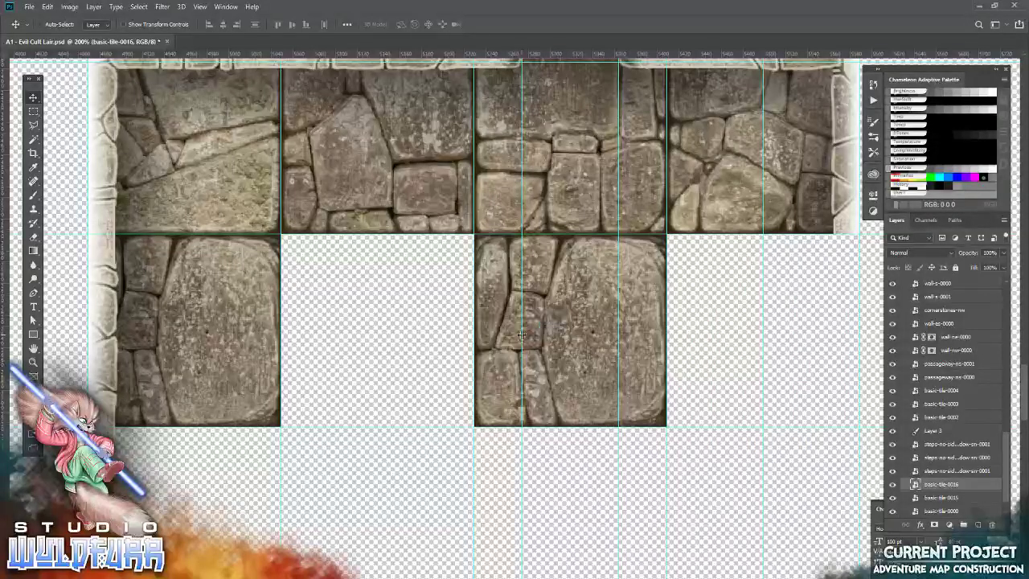
Place basic-tile-0009 and align it in the second-row gap directly south of basic-tile-0015
{"action": "key", "text": "alt+Tab"}
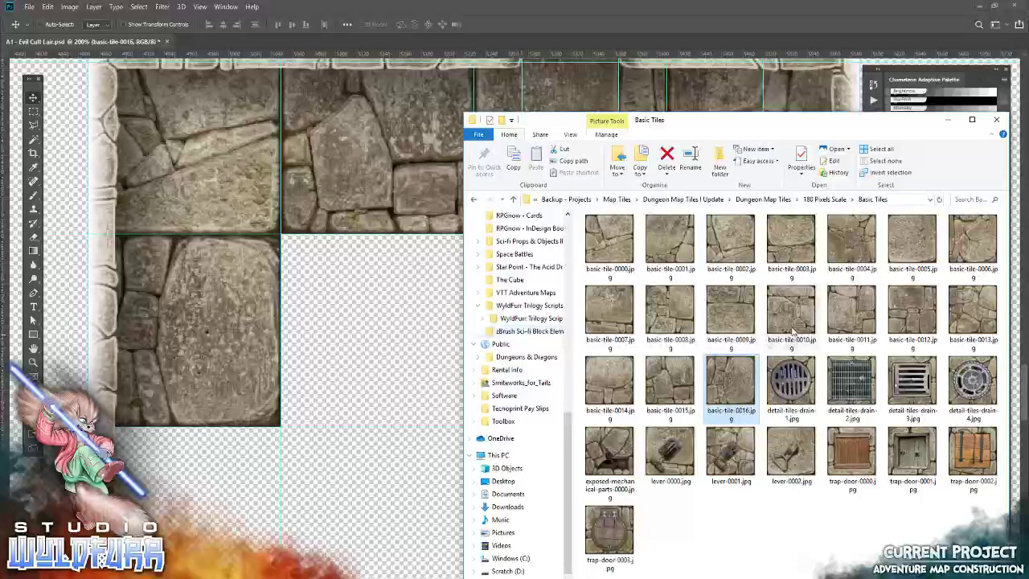
{"action": "left_click_drag", "start_coordinate": [792, 323], "coordinate": [356, 344]}
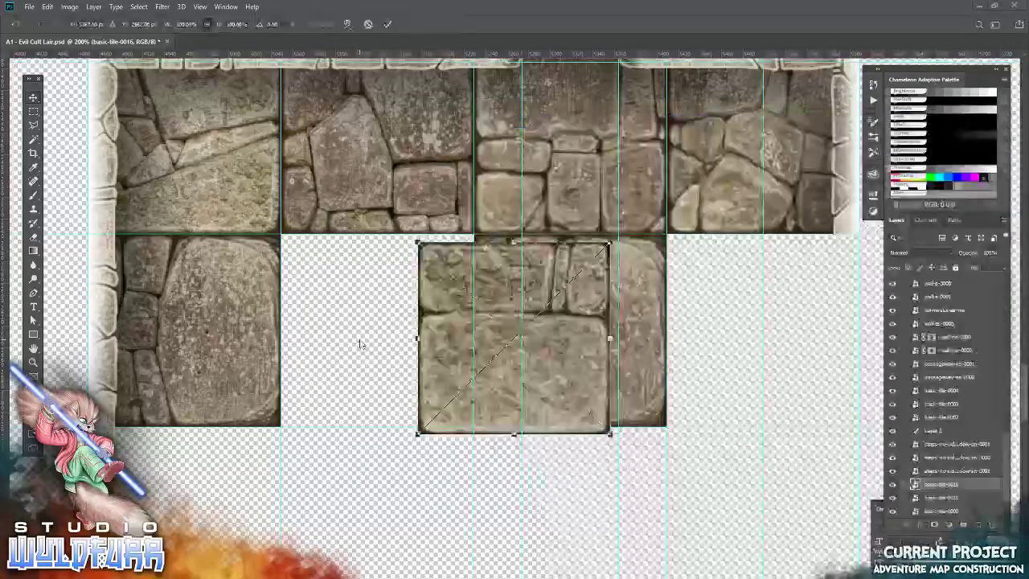
{"action": "key", "text": "Return"}
{"action": "left_click_drag", "start_coordinate": [543, 404], "coordinate": [411, 394]}
Place basic-tile-0004 and align it in the gap along the western wall, directly north of the western doorway's floor tile
{"action": "left_click_drag", "start_coordinate": [332, 500], "coordinate": [529, 292]}
{"action": "key", "text": "alt+Tab"}
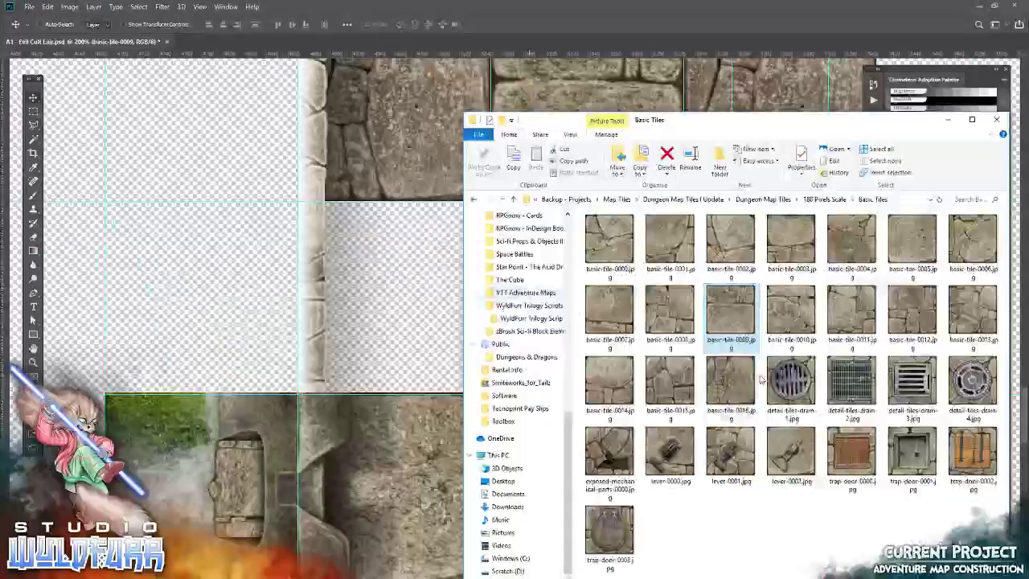
{"action": "left_click_drag", "start_coordinate": [851, 239], "coordinate": [435, 284]}
{"action": "key", "text": "Return"}
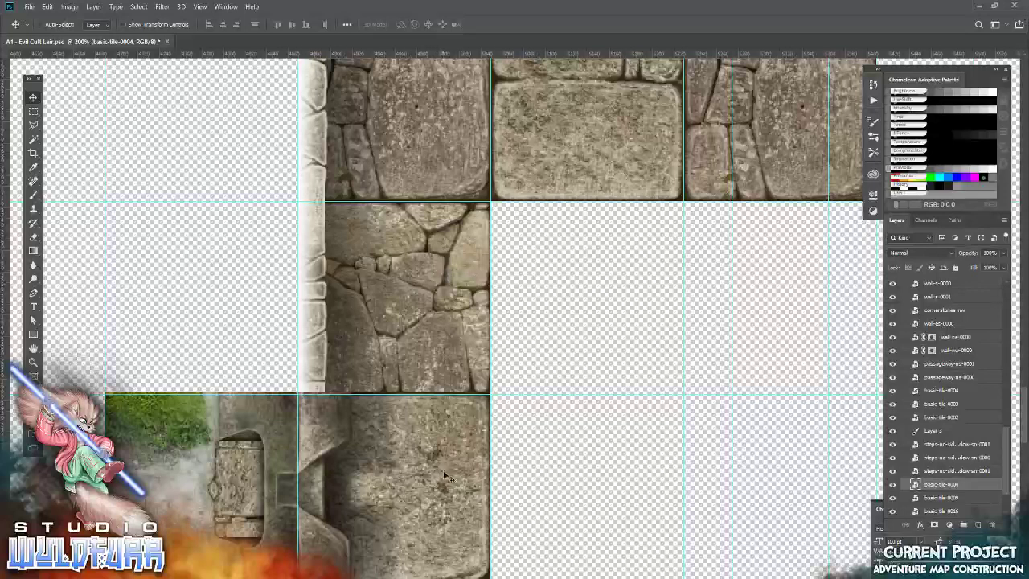
Nudge the castle-tiles-west-wall-doorway-0001 layer two steps left and one step down to line it up with the guides
{"action": "scroll", "coordinate": [452, 480], "scroll_direction": "down", "scroll_amount": 3}
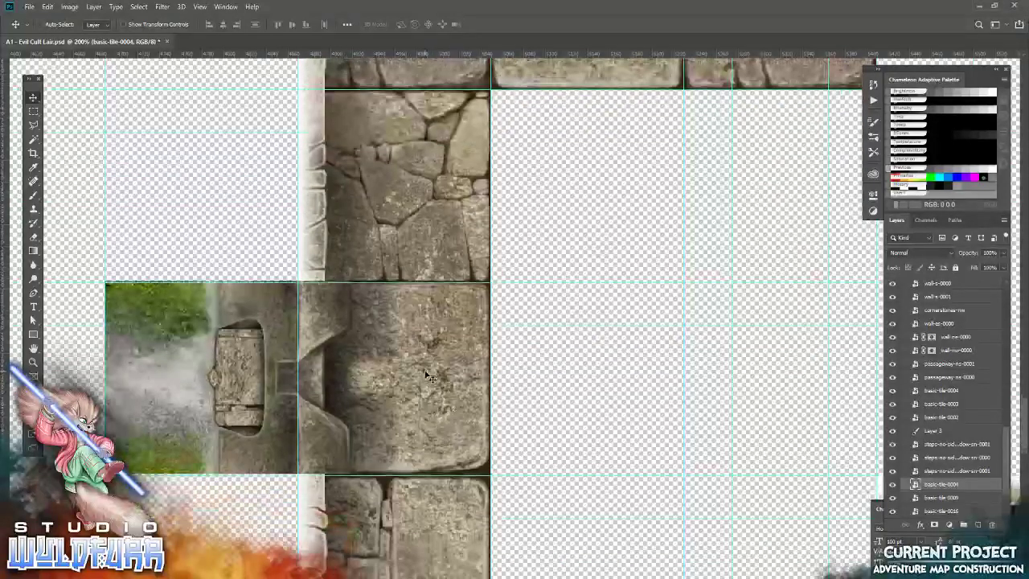
{"action": "right_click", "coordinate": [427, 374]}
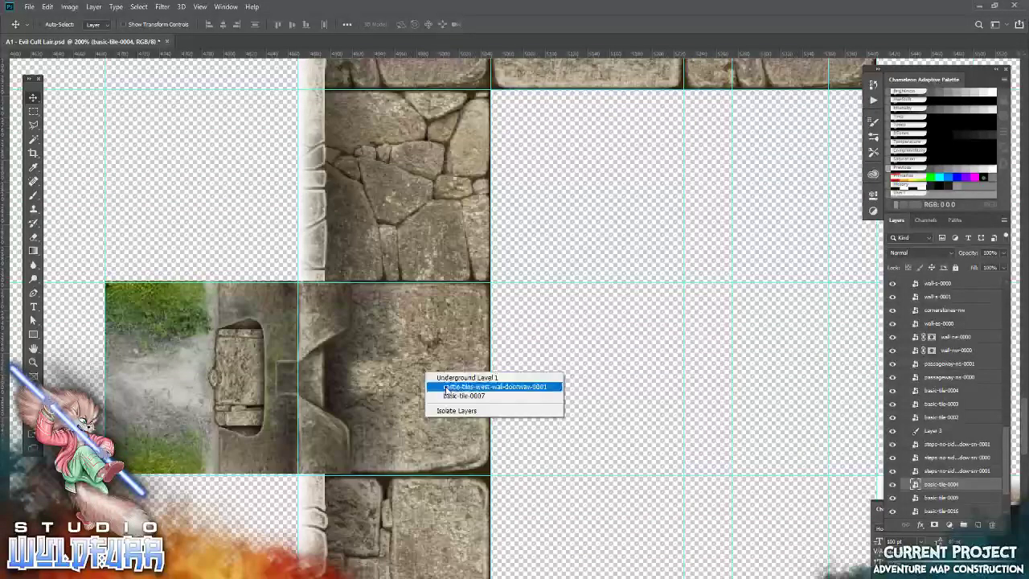
{"action": "left_click", "coordinate": [474, 386]}
{"action": "key", "text": "Left"}
{"action": "key", "text": "Left"}
{"action": "key", "text": "Down"}
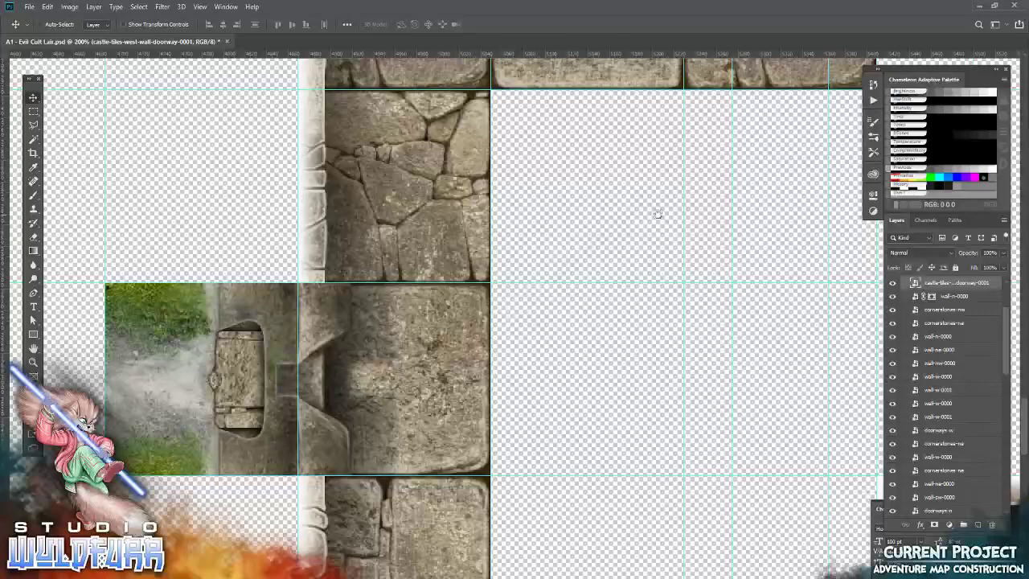
Place cornerstones-es from the Wall Overlays folder and align it on the south-east corner of the second tile south of the western doorway
{"action": "left_click_drag", "start_coordinate": [733, 179], "coordinate": [553, 397]}
{"action": "left_click_drag", "start_coordinate": [689, 88], "coordinate": [508, 355]}
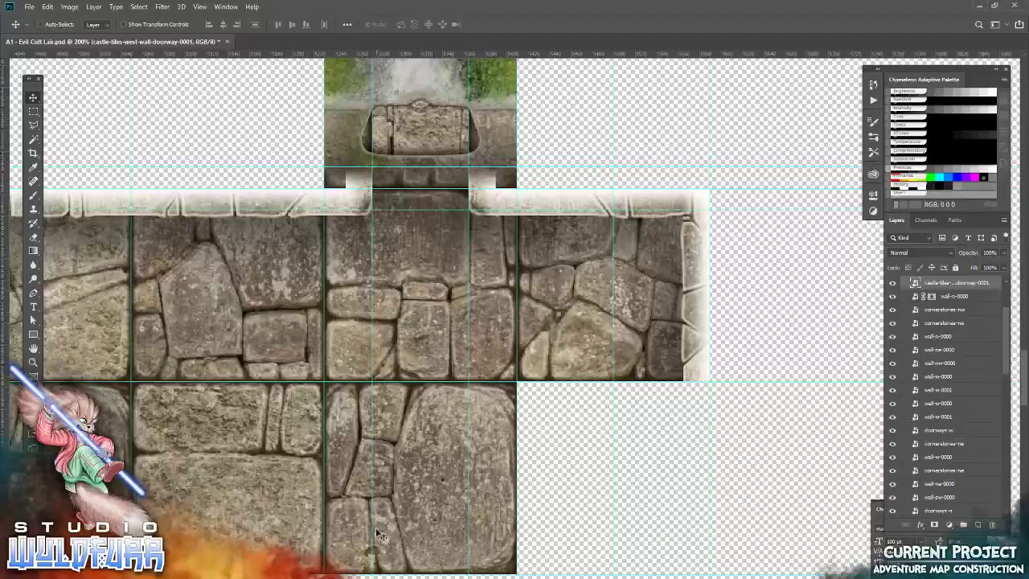
{"action": "left_click_drag", "start_coordinate": [381, 537], "coordinate": [425, 189]}
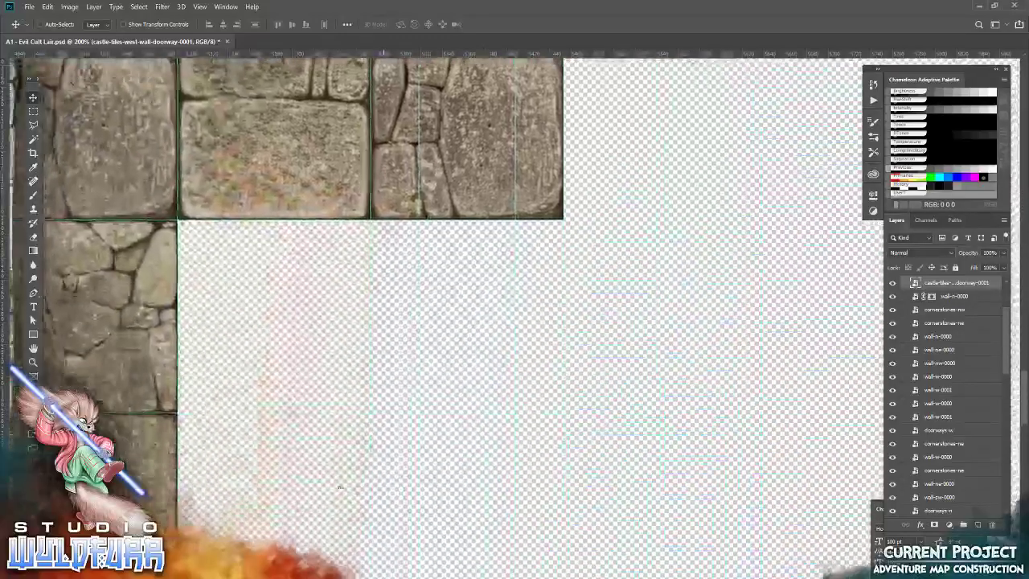
{"action": "scroll", "coordinate": [442, 313], "scroll_direction": "down", "scroll_amount": 10}
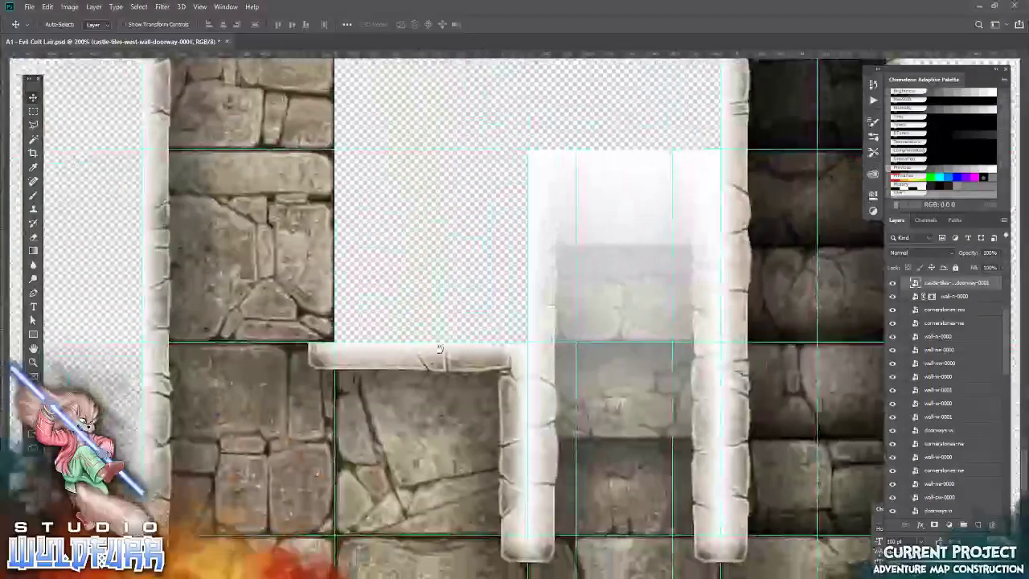
{"action": "left_click_drag", "start_coordinate": [425, 278], "coordinate": [576, 466]}
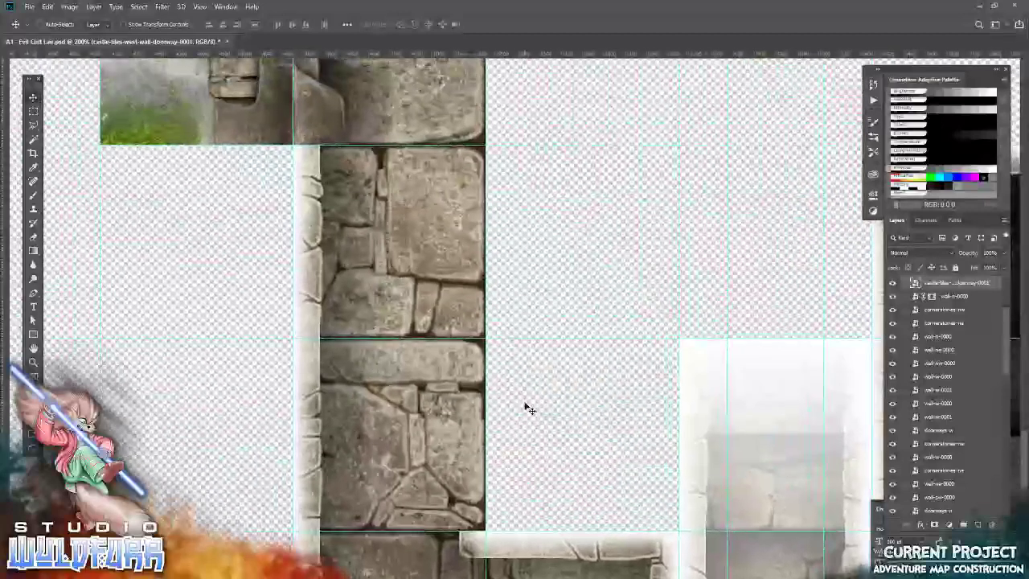
{"action": "key", "text": "alt+Tab"}
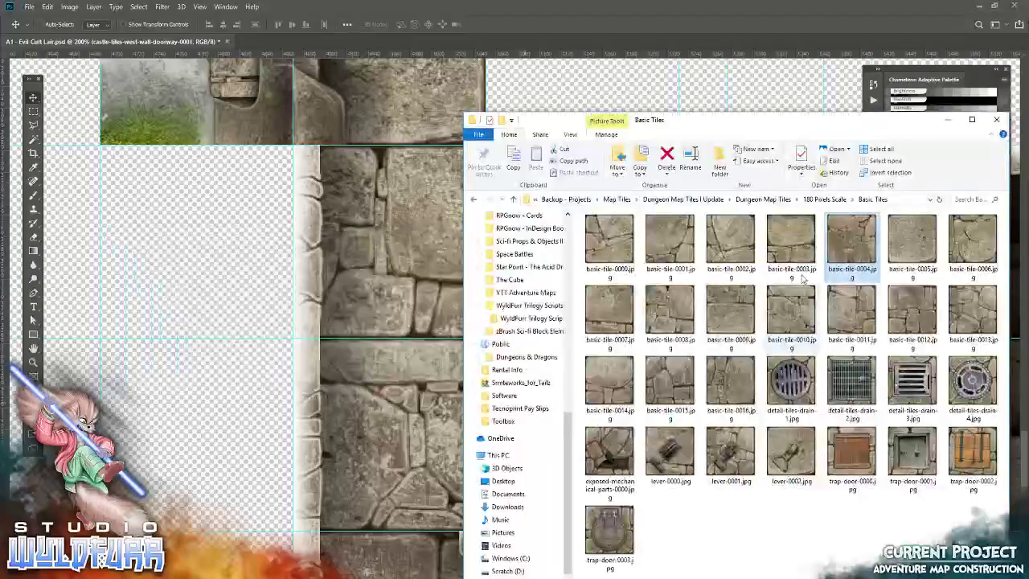
{"action": "left_click", "coordinate": [826, 199]}
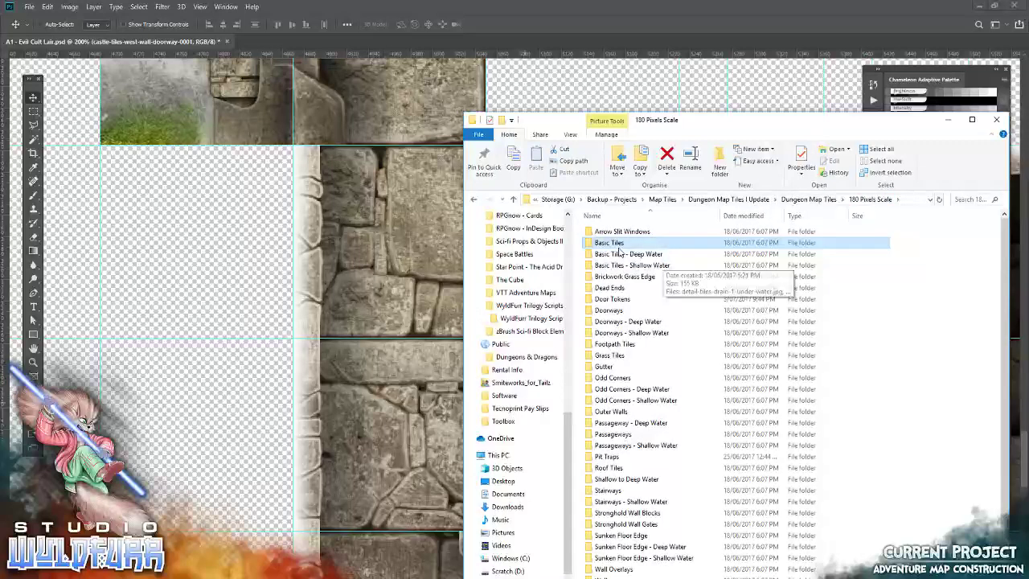
{"action": "scroll", "coordinate": [635, 514], "scroll_direction": "down", "scroll_amount": 1}
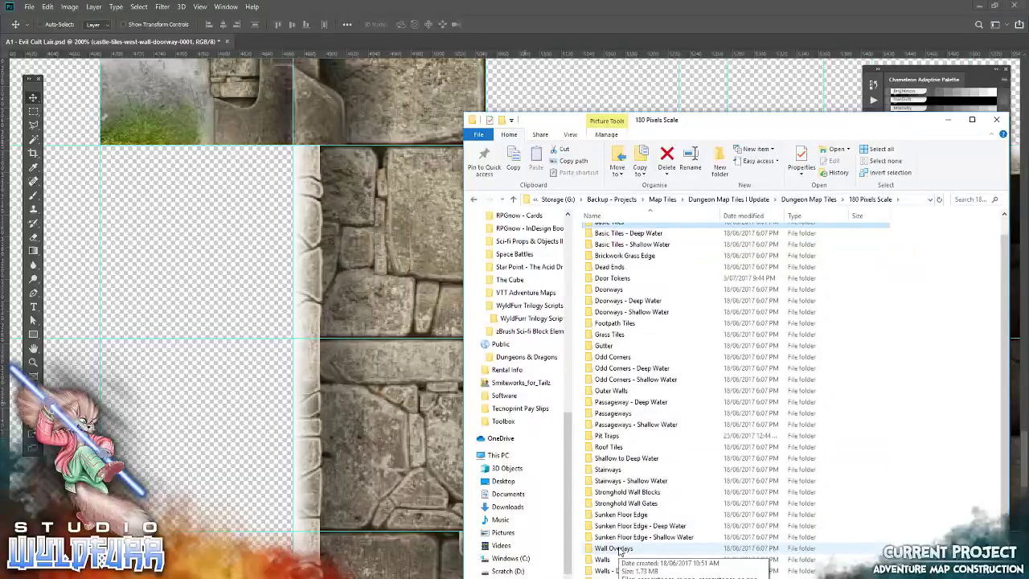
{"action": "double_click", "coordinate": [615, 549]}
{"action": "left_click_drag", "start_coordinate": [639, 259], "coordinate": [514, 338]}
{"action": "left_click", "coordinate": [387, 25]}
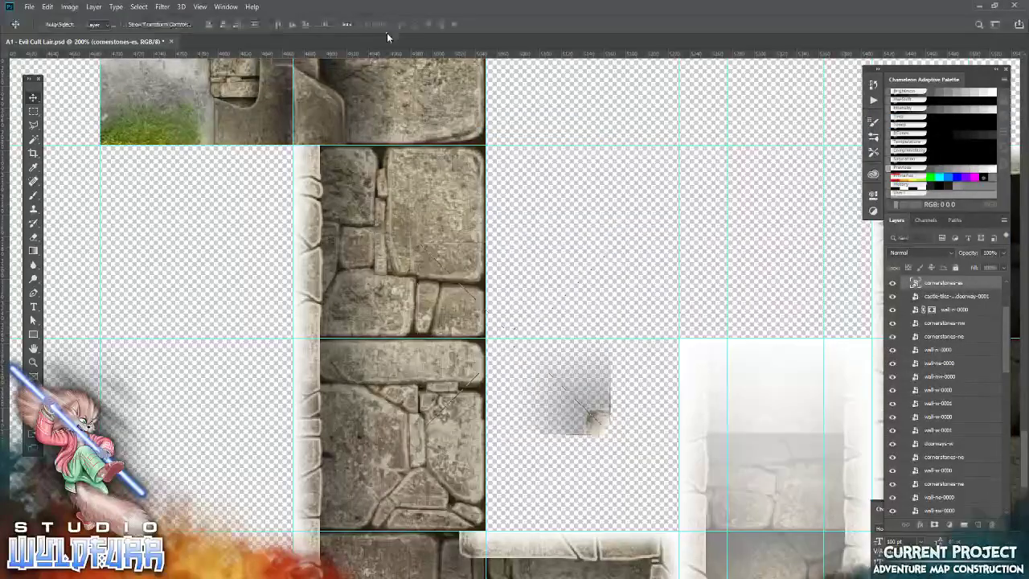
{"action": "left_click_drag", "start_coordinate": [641, 446], "coordinate": [505, 539]}
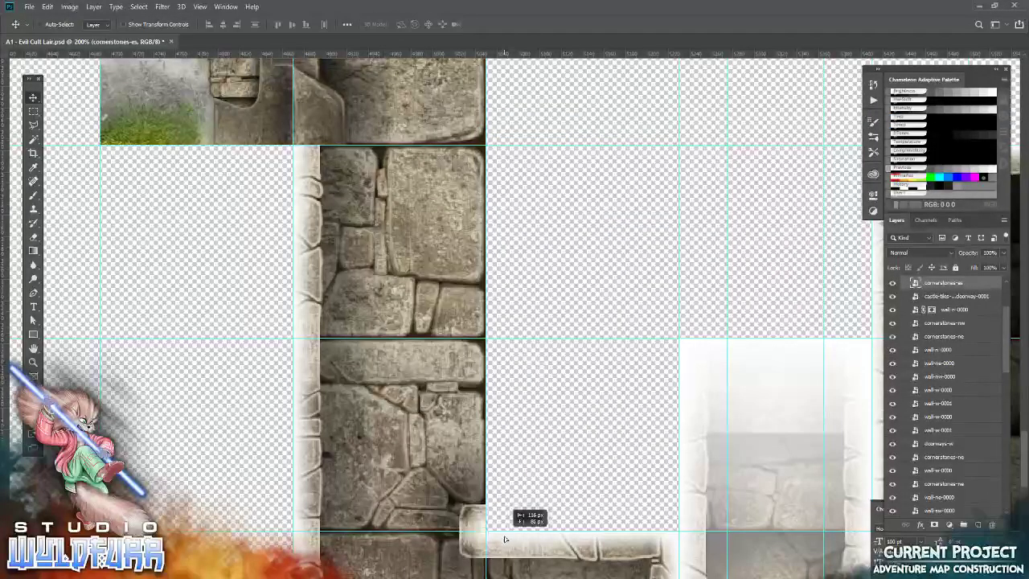
Place wall-tile-es-0000 from the Walls folder and align it directly east of the tile with the new cornerstone overlay
{"action": "key", "text": "alt+Tab"}
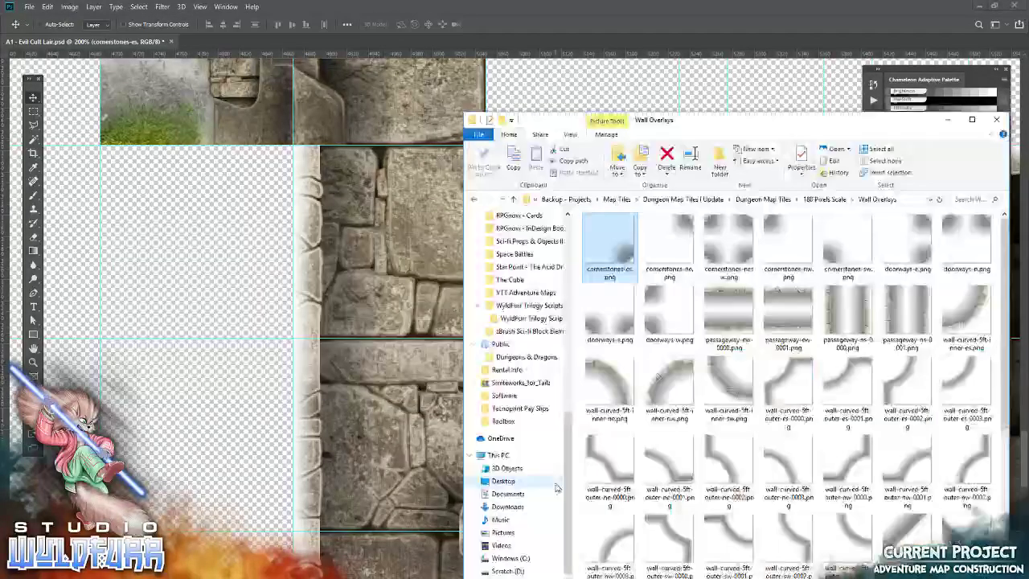
{"action": "left_click", "coordinate": [824, 199]}
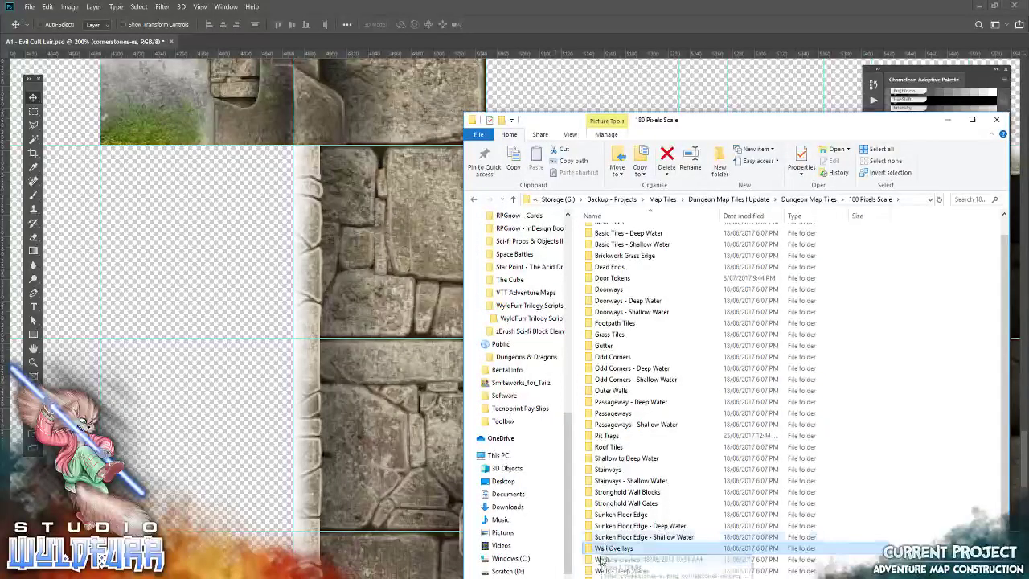
{"action": "double_click", "coordinate": [603, 575]}
{"action": "scroll", "coordinate": [699, 483], "scroll_direction": "down", "scroll_amount": 2}
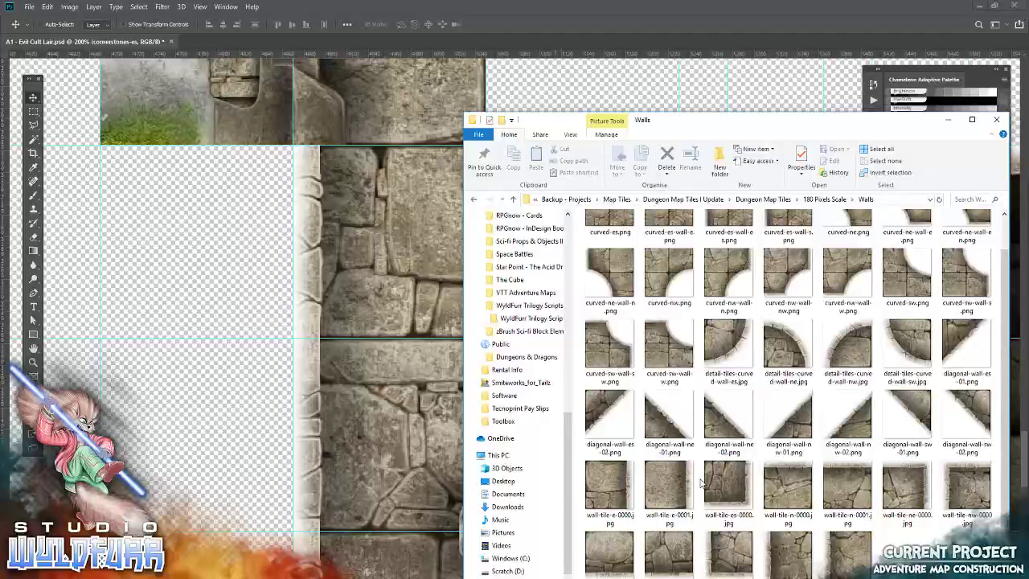
{"action": "left_click_drag", "start_coordinate": [742, 483], "coordinate": [515, 339]}
{"action": "left_click", "coordinate": [387, 24]}
{"action": "left_click_drag", "start_coordinate": [592, 440], "coordinate": [652, 522]}
Place a second wall-tile-es-0000 and align it one square north-east of the first, directly north of the white-faded stairway
{"action": "left_click_drag", "start_coordinate": [625, 260], "coordinate": [427, 352]}
{"action": "key", "text": "alt+Tab"}
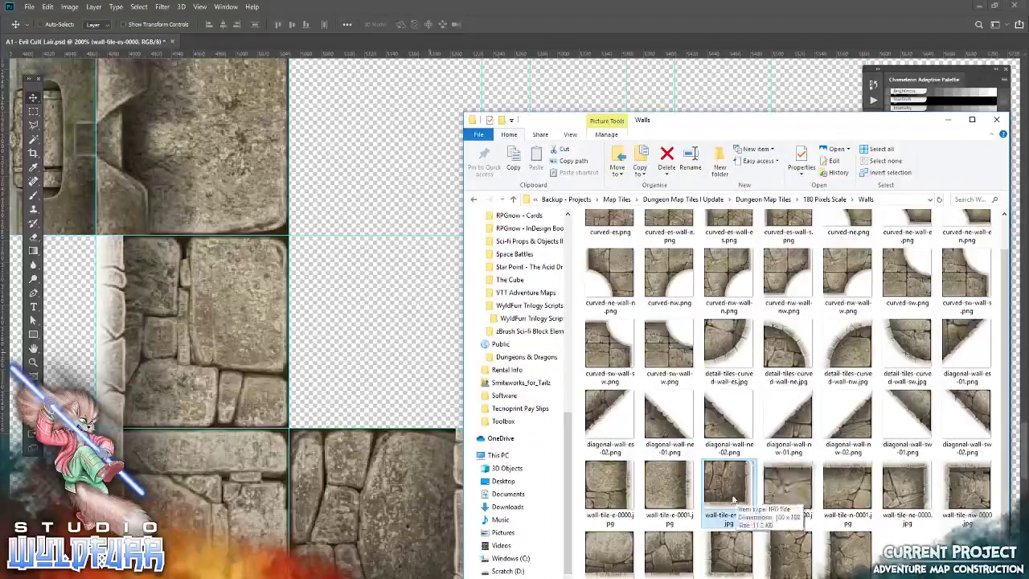
{"action": "left_click_drag", "start_coordinate": [616, 440], "coordinate": [377, 311]}
{"action": "left_click", "coordinate": [387, 24]}
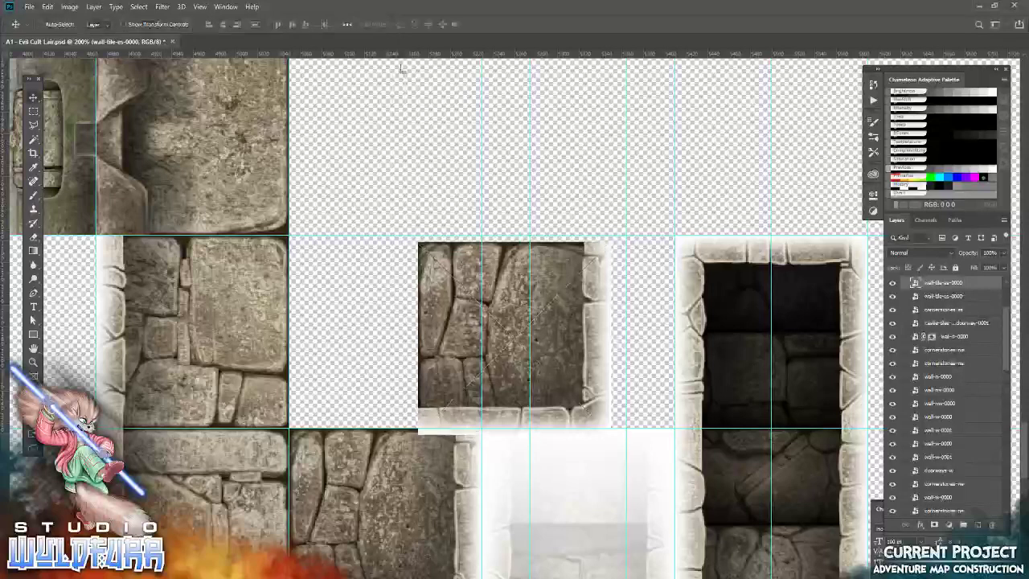
{"action": "left_click_drag", "start_coordinate": [603, 374], "coordinate": [657, 367]}
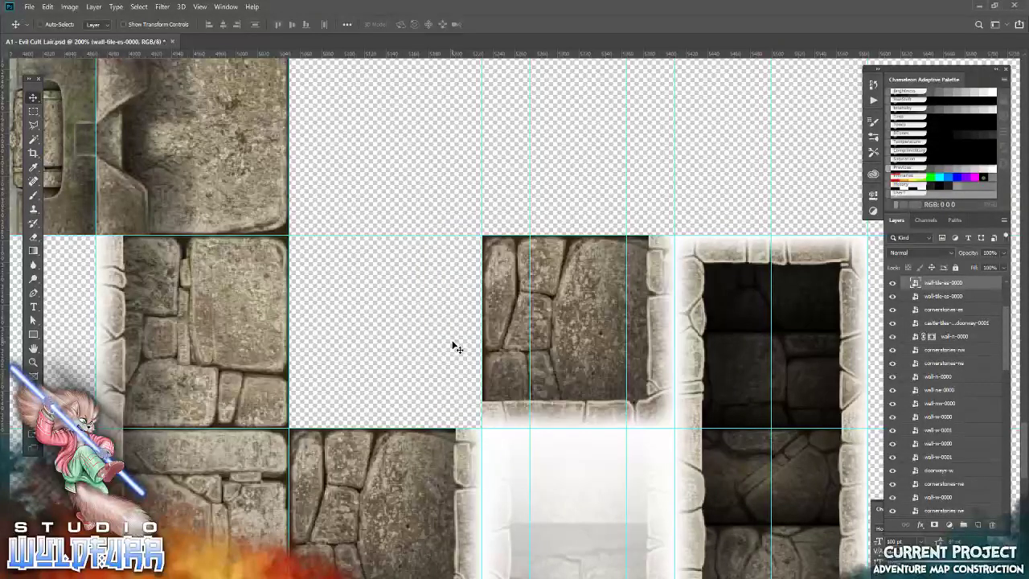
Place odd-tiles-0002 from the Odd Corners folder and align it in the gap between the western wall tile and the second wall-tile-es-0000
{"action": "key", "text": "alt+Tab"}
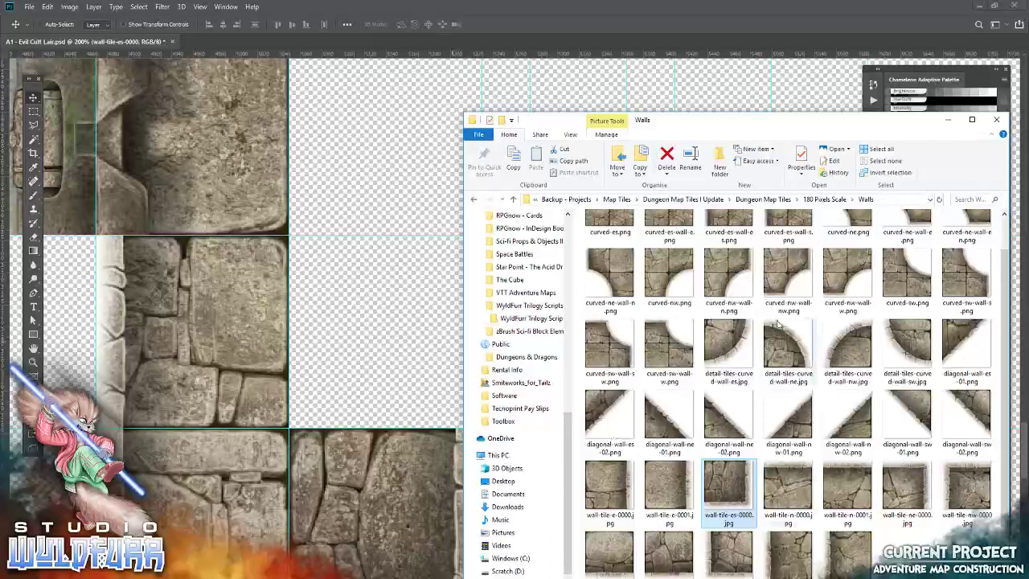
{"action": "scroll", "coordinate": [808, 337], "scroll_direction": "up", "scroll_amount": 1}
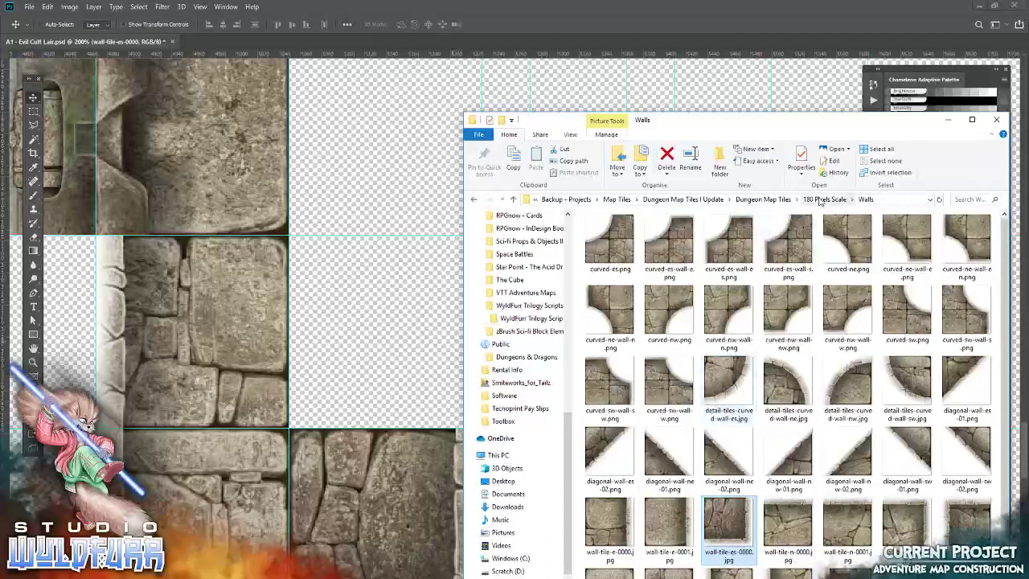
{"action": "left_click", "coordinate": [820, 201]}
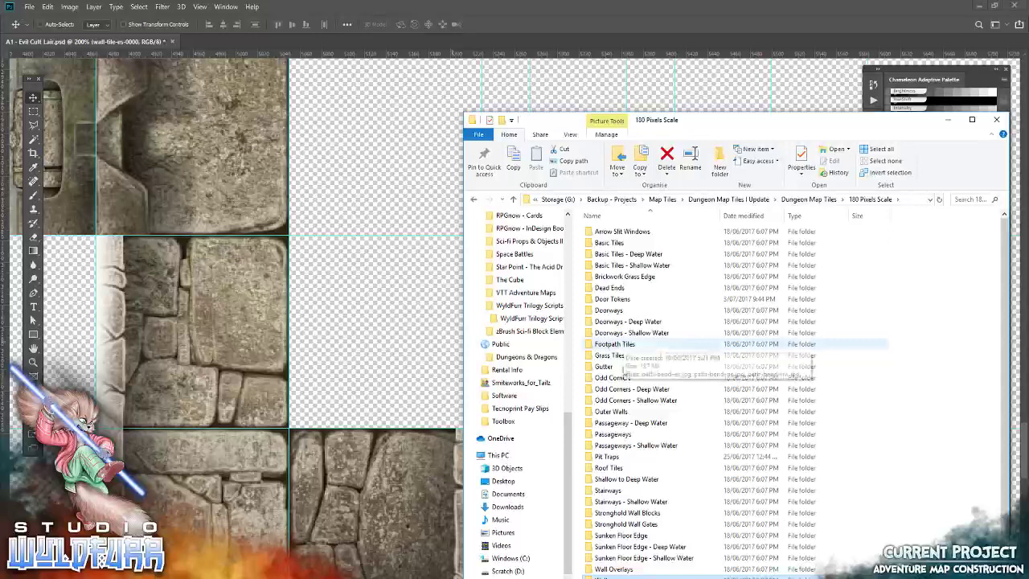
{"action": "double_click", "coordinate": [623, 378]}
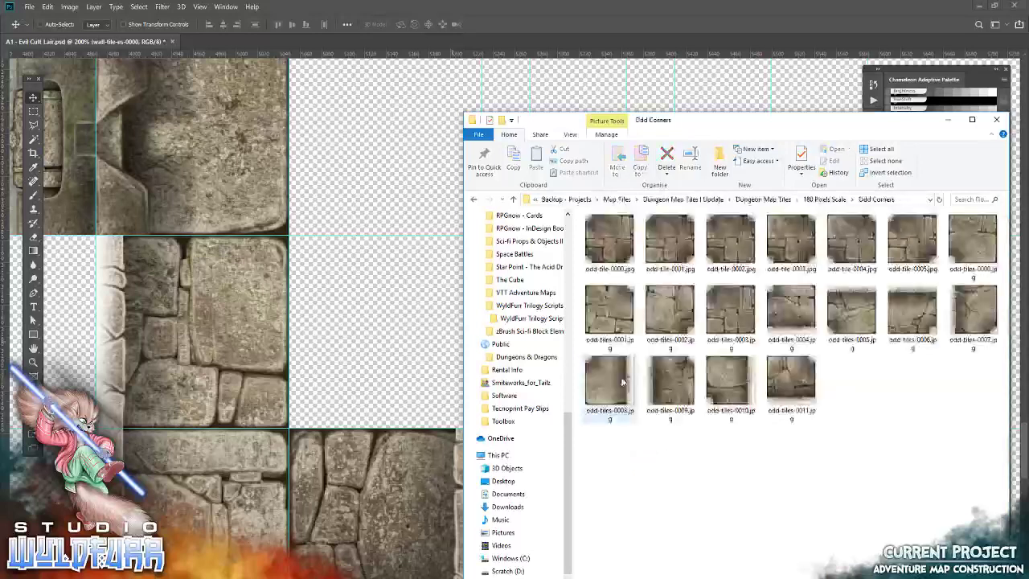
{"action": "left_click_drag", "start_coordinate": [681, 321], "coordinate": [322, 294]}
{"action": "left_click", "coordinate": [389, 23]}
{"action": "left_click_drag", "start_coordinate": [584, 374], "coordinate": [449, 362]}
Place a third wall-tile-es-0000 from the Walls folder and align it directly north of the dark stairwell
{"action": "left_click_drag", "start_coordinate": [342, 483], "coordinate": [520, 219]}
{"action": "left_click_drag", "start_coordinate": [492, 457], "coordinate": [494, 214]}
{"action": "left_click_drag", "start_coordinate": [686, 312], "coordinate": [329, 397]}
{"action": "left_click_drag", "start_coordinate": [535, 310], "coordinate": [525, 521]}
{"action": "left_click_drag", "start_coordinate": [537, 122], "coordinate": [530, 297]}
{"action": "left_click_drag", "start_coordinate": [533, 159], "coordinate": [528, 295]}
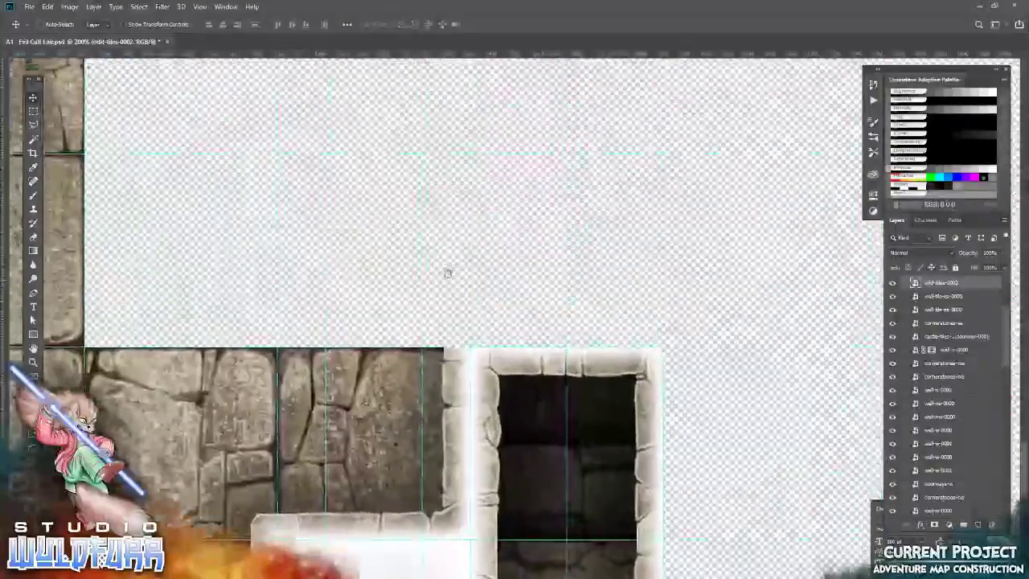
{"action": "key", "text": "alt+Tab"}
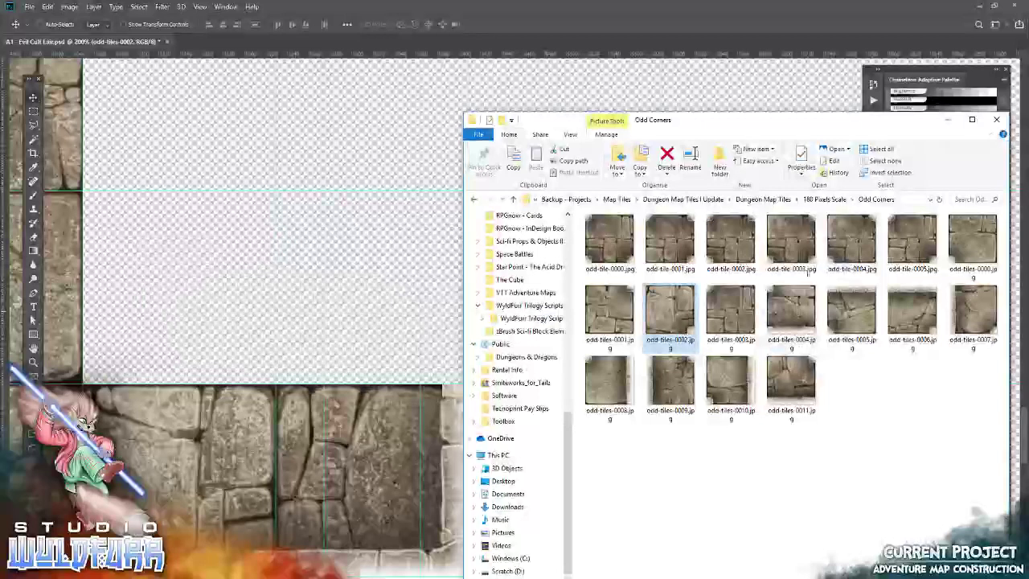
{"action": "left_click", "coordinate": [828, 199]}
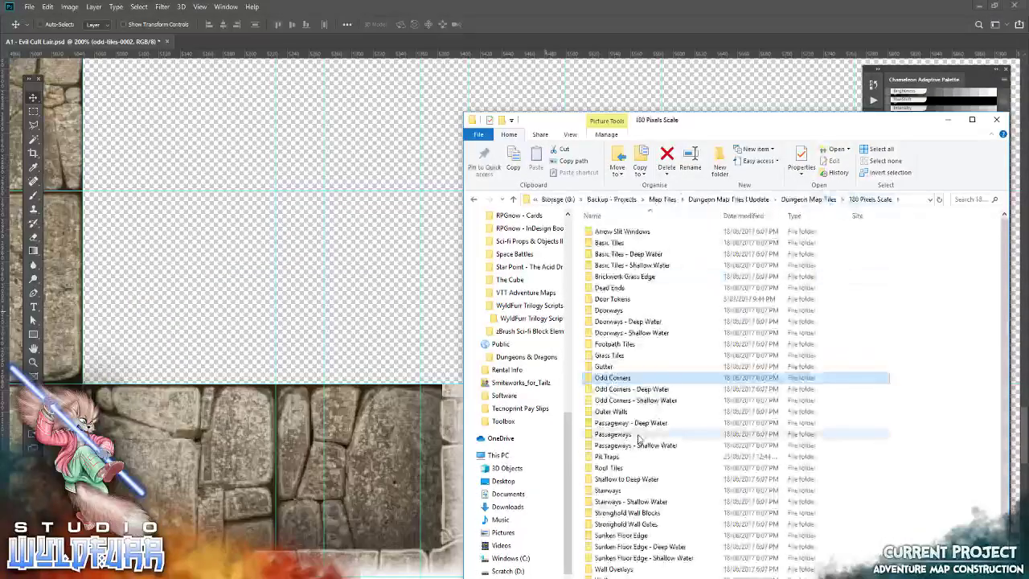
{"action": "scroll", "coordinate": [637, 439], "scroll_direction": "down", "scroll_amount": 1}
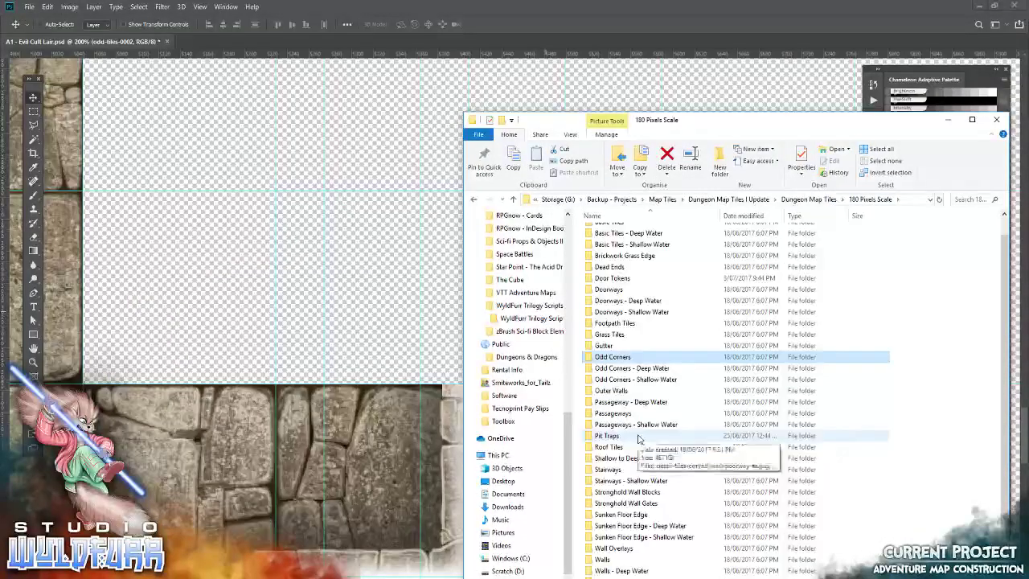
{"action": "left_click", "coordinate": [614, 549]}
{"action": "double_click", "coordinate": [615, 559]}
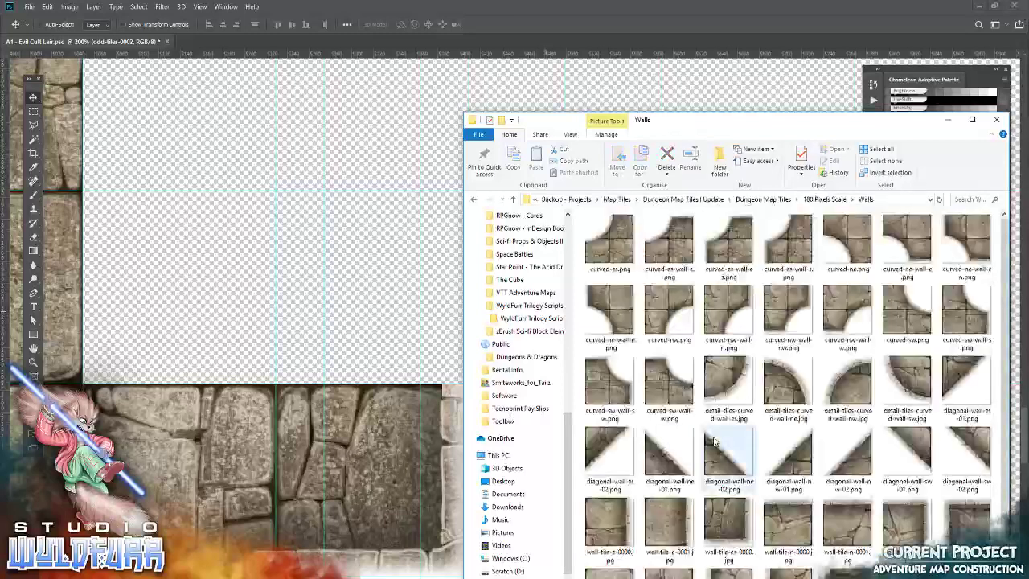
{"action": "scroll", "coordinate": [711, 446], "scroll_direction": "down", "scroll_amount": 1}
{"action": "left_click_drag", "start_coordinate": [712, 446], "coordinate": [311, 200]}
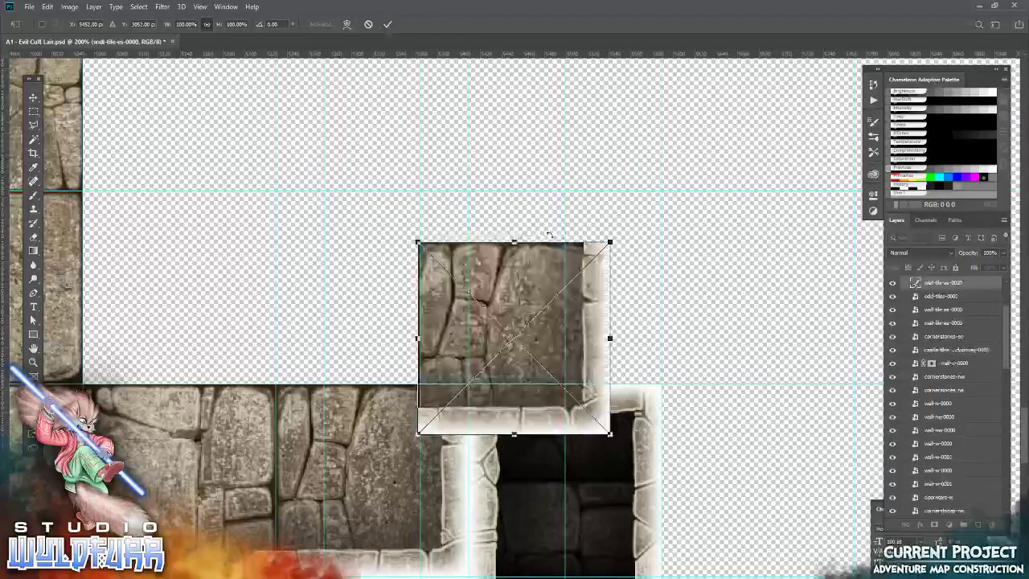
{"action": "left_click", "coordinate": [389, 26]}
{"action": "left_click_drag", "start_coordinate": [596, 366], "coordinate": [642, 308]}
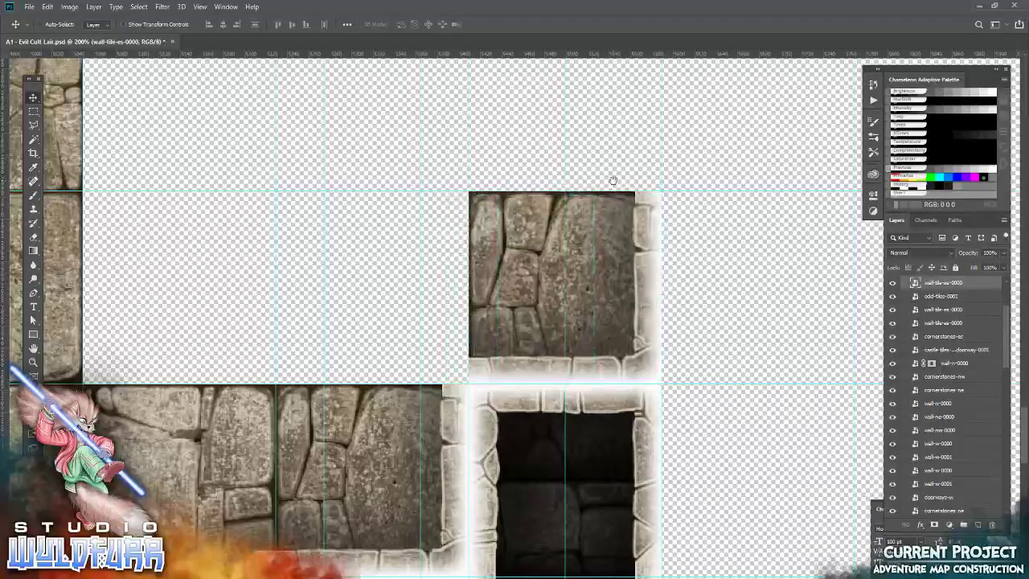
Place wall-tile-e-0000 and align it along the eastern edge, directly north of the third wall-tile-es-0000
{"action": "left_click_drag", "start_coordinate": [613, 181], "coordinate": [608, 409]}
{"action": "key", "text": "alt+Tab"}
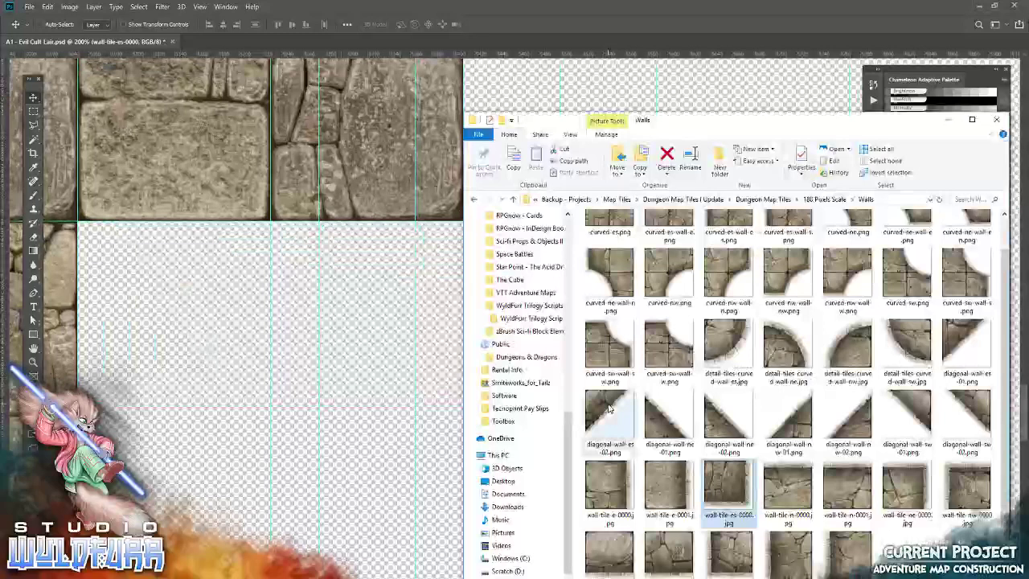
{"action": "left_click_drag", "start_coordinate": [658, 556], "coordinate": [513, 338]}
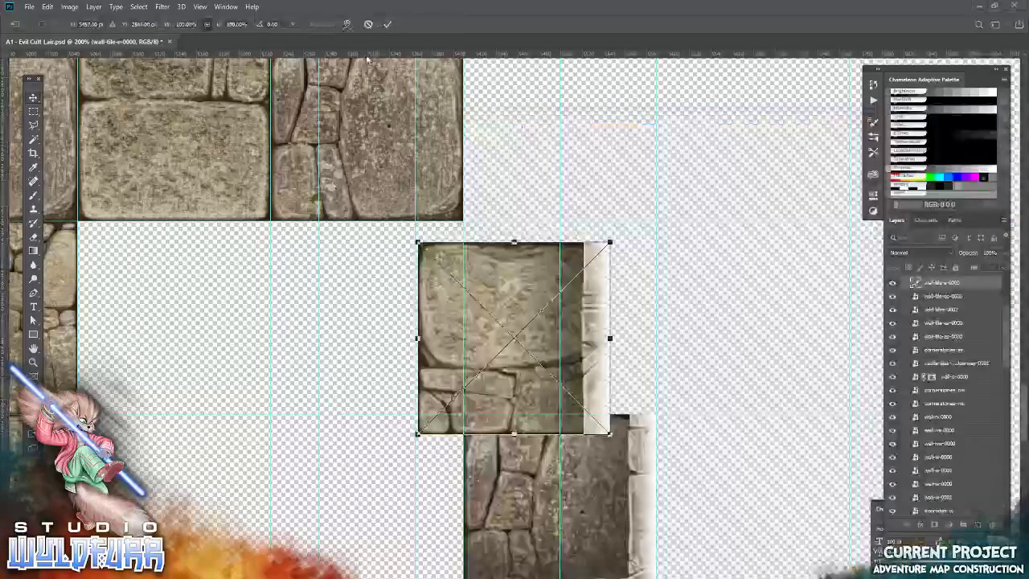
{"action": "left_click", "coordinate": [387, 24]}
{"action": "left_click_drag", "start_coordinate": [542, 216], "coordinate": [531, 345]}
{"action": "left_click_drag", "start_coordinate": [486, 464], "coordinate": [521, 457]}
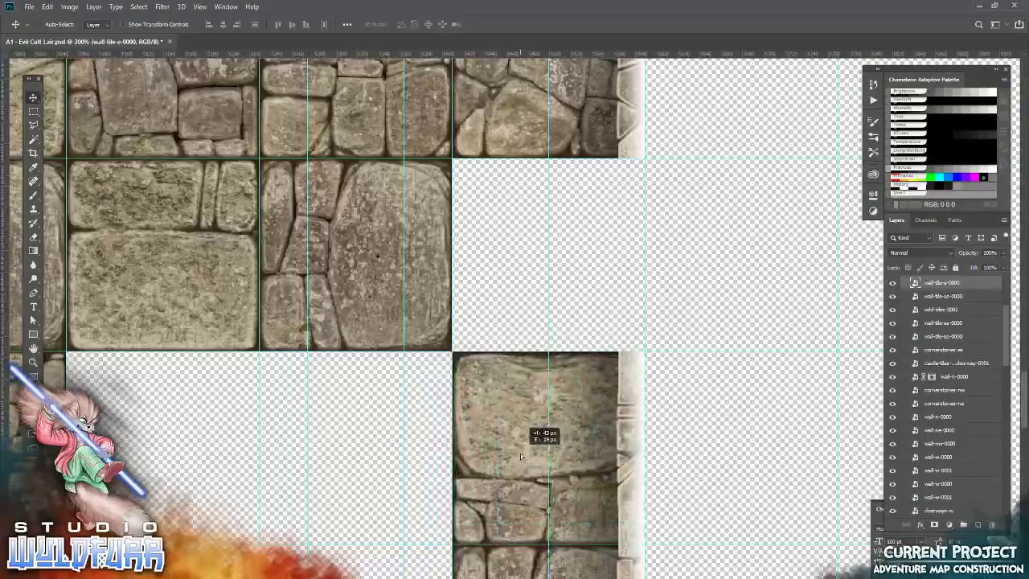
Place wall-tile-e-0001 and align it in the second row of the eastern wall, between the north-east corner tile and wall-tile-e-0000
{"action": "scroll", "coordinate": [494, 361], "scroll_direction": "up", "scroll_amount": 2}
{"action": "key", "text": "alt+Tab"}
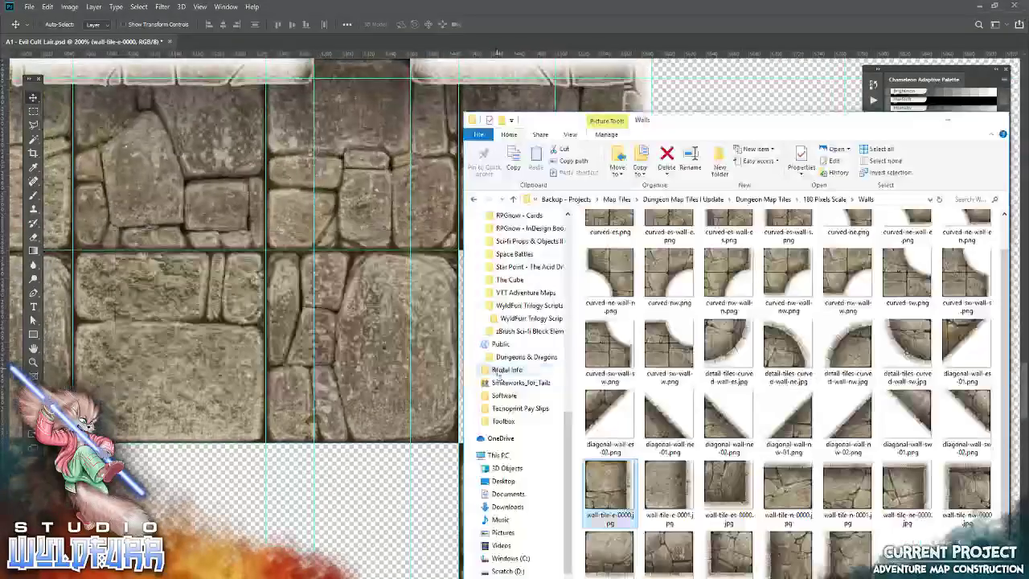
{"action": "left_click_drag", "start_coordinate": [672, 496], "coordinate": [514, 338]}
{"action": "left_click", "coordinate": [387, 26]}
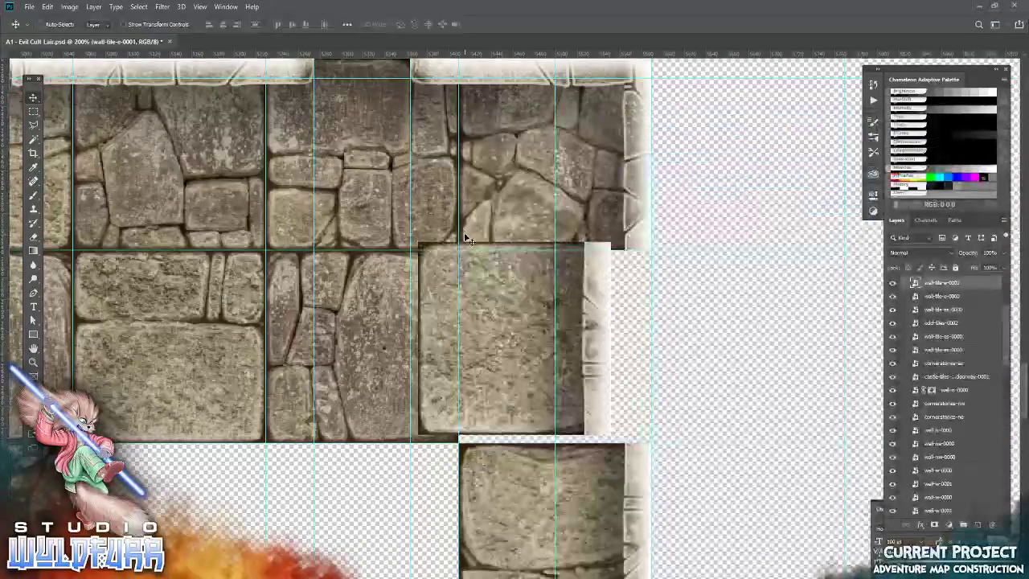
{"action": "left_click_drag", "start_coordinate": [439, 318], "coordinate": [481, 326]}
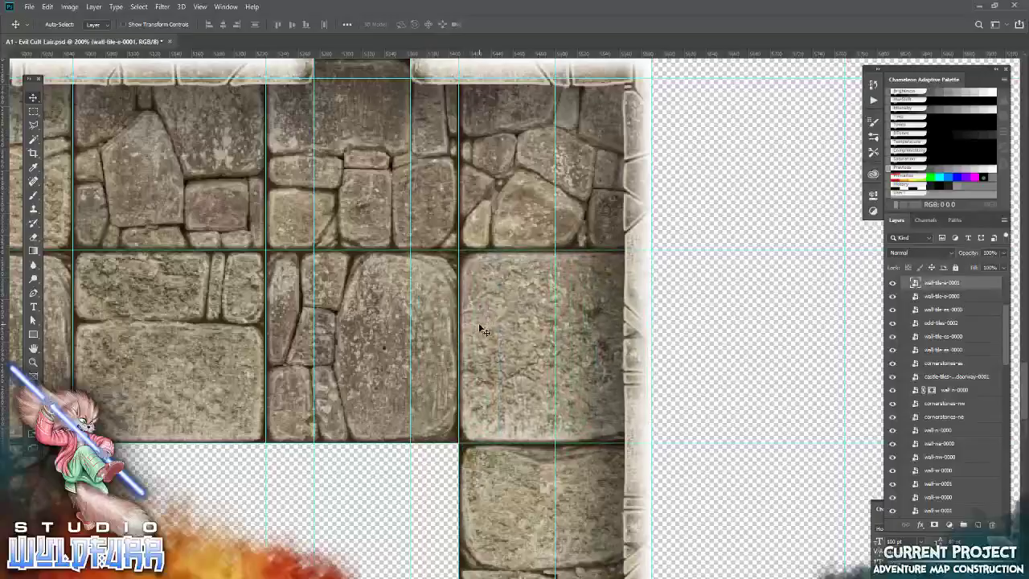
Place another odd-tiles-0002 from the Odd Corners folder and align it at the north-west corner of the dark stairwell
{"action": "left_click_drag", "start_coordinate": [389, 426], "coordinate": [660, 69]}
{"action": "left_click_drag", "start_coordinate": [430, 428], "coordinate": [483, 58]}
{"action": "left_click_drag", "start_coordinate": [447, 250], "coordinate": [443, 415]}
{"action": "key", "text": "alt+Tab"}
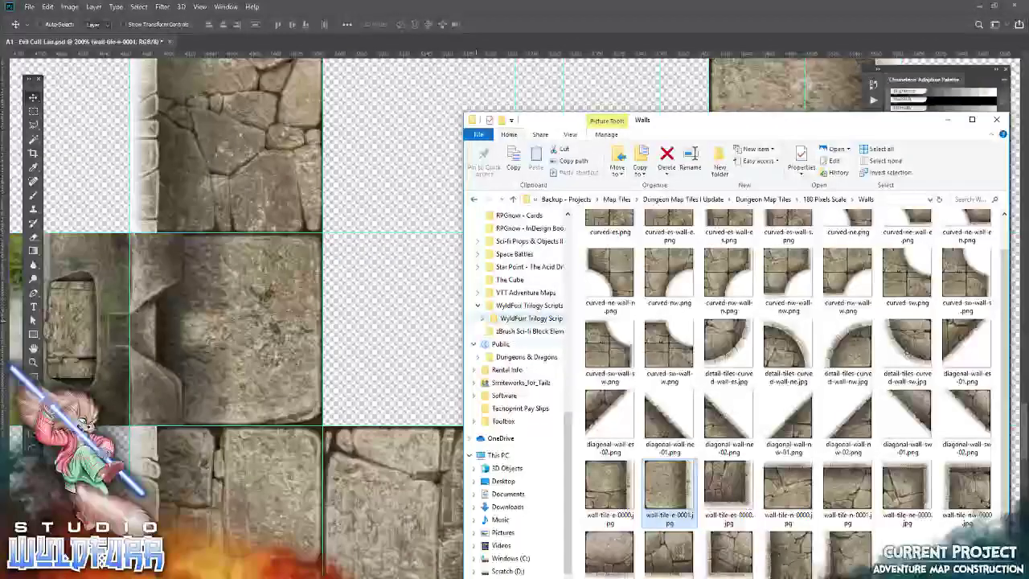
{"action": "left_click", "coordinate": [813, 200]}
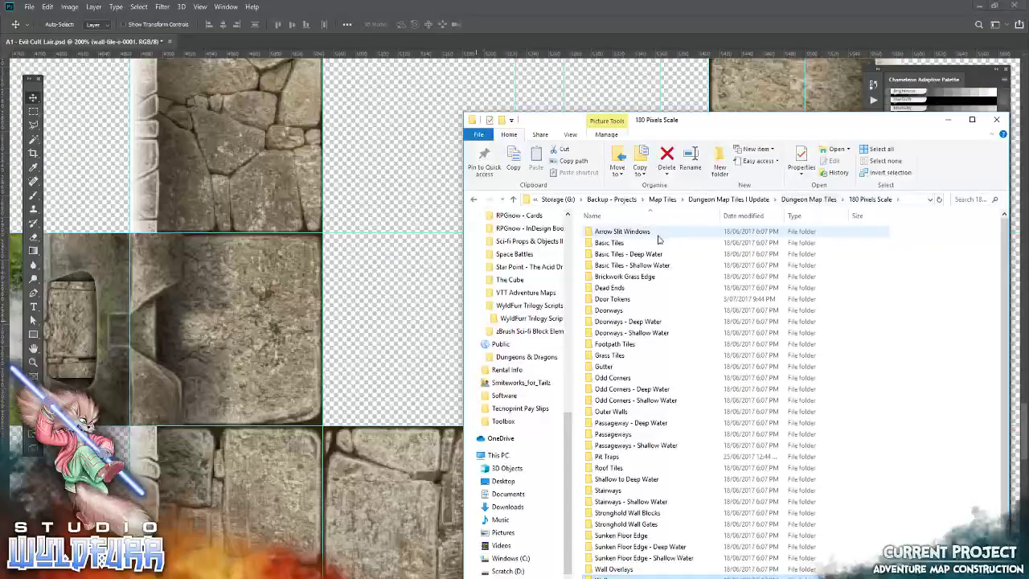
{"action": "double_click", "coordinate": [619, 378]}
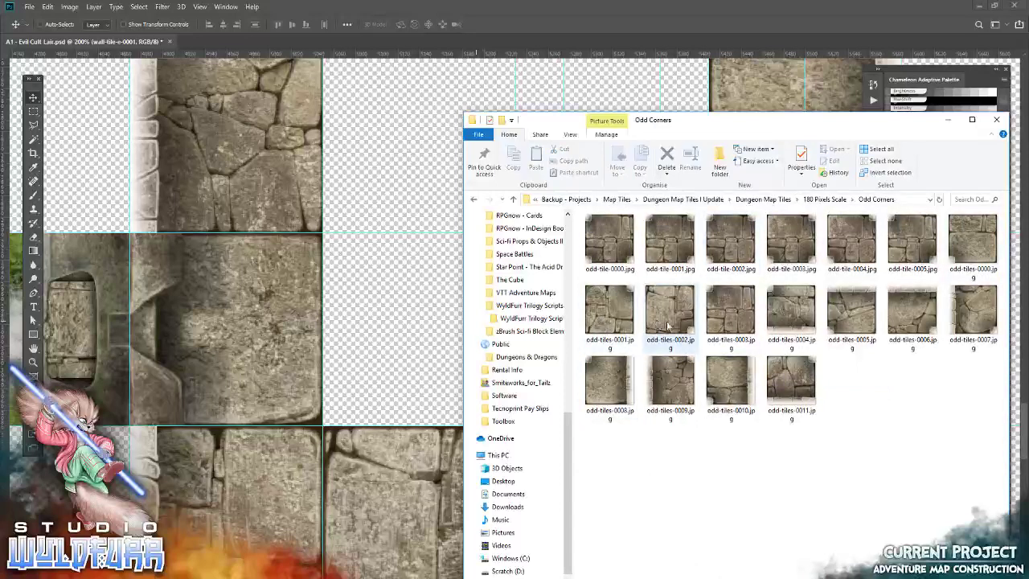
{"action": "left_click_drag", "start_coordinate": [443, 297], "coordinate": [514, 336]}
{"action": "key", "text": "Return"}
{"action": "left_click_drag", "start_coordinate": [591, 367], "coordinate": [691, 359]}
{"action": "left_click_drag", "start_coordinate": [478, 209], "coordinate": [511, 286]}
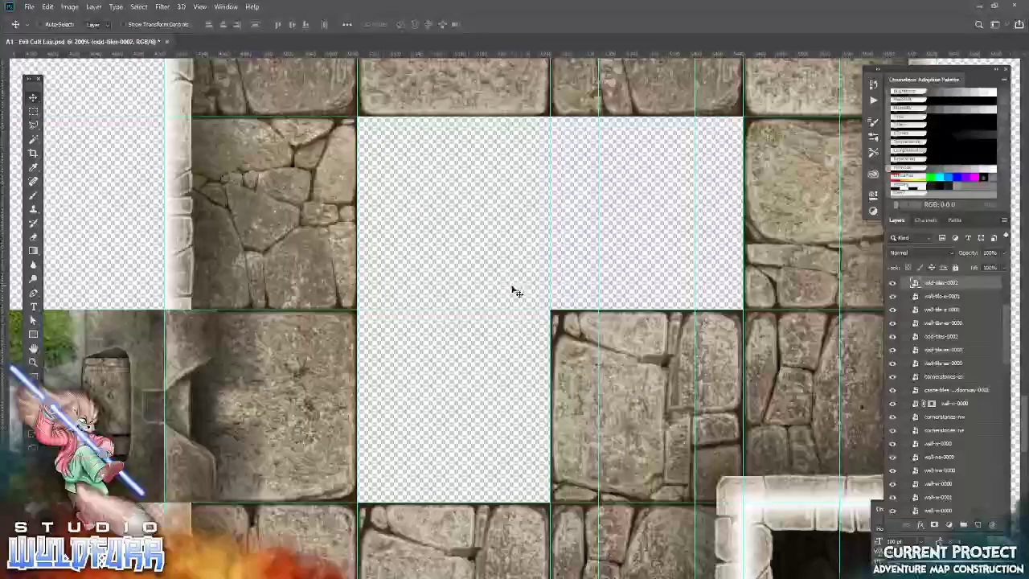
Switch to File Explorer and open the Basic Tiles folder in 180 Pixels Scale to pick a floor tile for the remaining gap
{"action": "key", "text": "alt+Tab"}
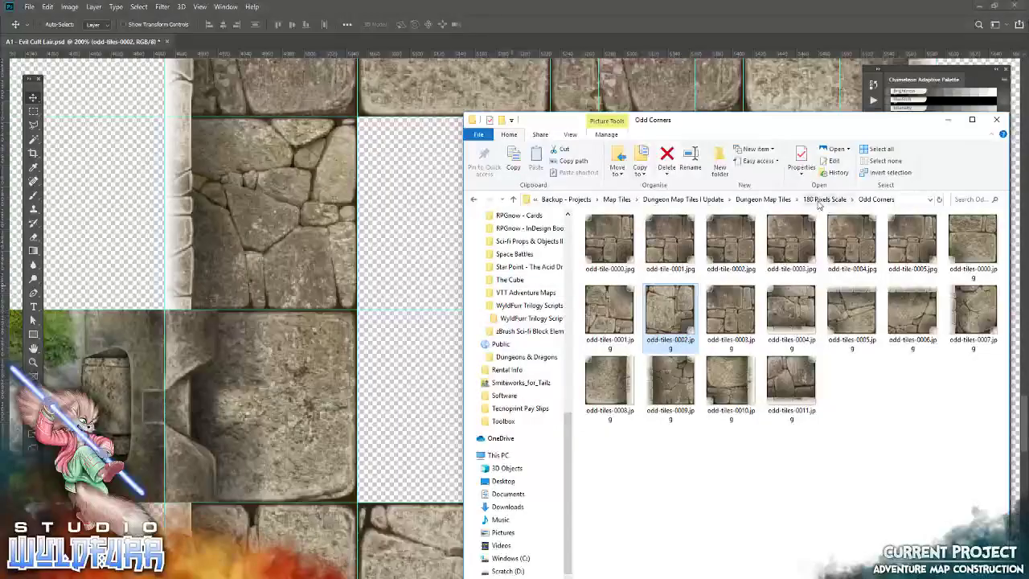
{"action": "left_click", "coordinate": [821, 201]}
{"action": "double_click", "coordinate": [621, 245]}
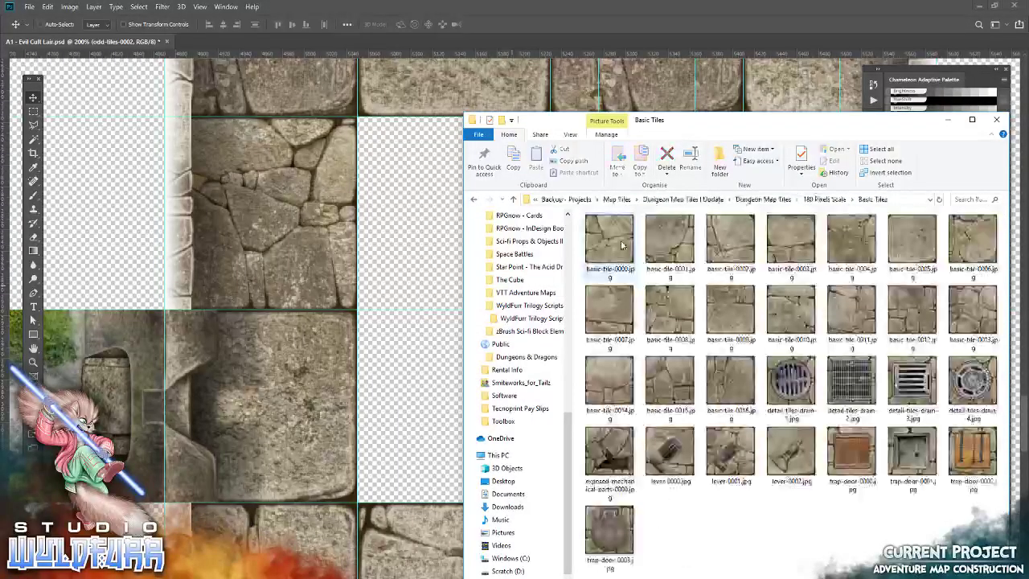
Place the detail-tiles-drain-2 image from the Basic Tiles folder and fit it into the eastern empty floor square of the upper row
{"action": "left_click_drag", "start_coordinate": [856, 389], "coordinate": [515, 338]}
{"action": "key", "text": "Return"}
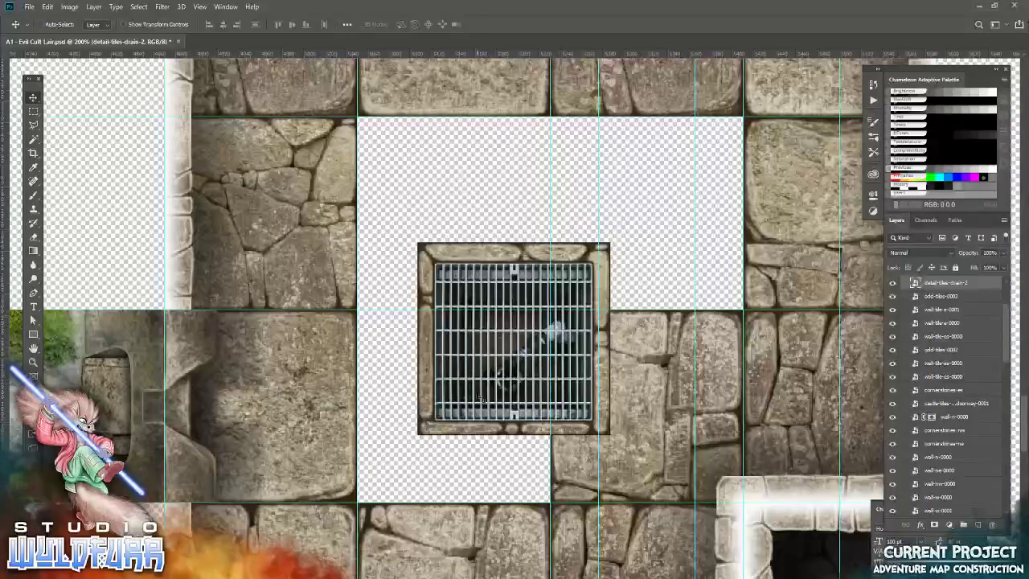
{"action": "left_click_drag", "start_coordinate": [591, 222], "coordinate": [530, 272]}
{"action": "left_click_drag", "start_coordinate": [434, 473], "coordinate": [556, 348]}
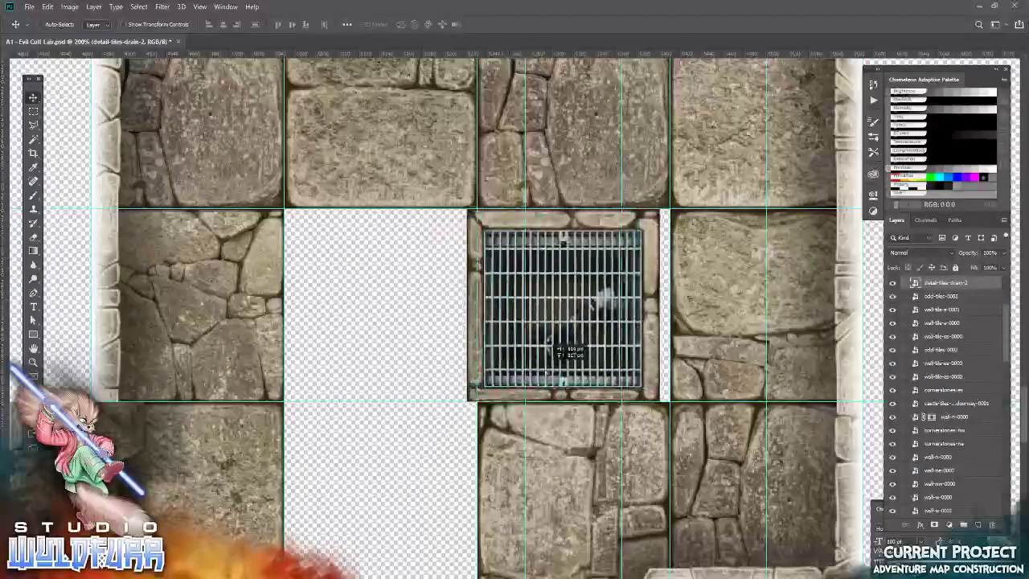
{"action": "left_click_drag", "start_coordinate": [498, 394], "coordinate": [526, 381]}
Place basic-tile-0009 from the tiles folder and fit it into the empty square just inside the west doorway
{"action": "key", "text": "alt+Tab"}
{"action": "left_click_drag", "start_coordinate": [733, 334], "coordinate": [334, 296]}
{"action": "mouse_move", "coordinate": [507, 87]}
{"action": "left_mouse_down"}
{"action": "mouse_move", "coordinate": [496, 248]}
{"action": "mouse_move", "coordinate": [490, 95]}
{"action": "left_mouse_up"}
{"action": "key", "text": "Return"}
{"action": "left_click_drag", "start_coordinate": [504, 430], "coordinate": [504, 560]}
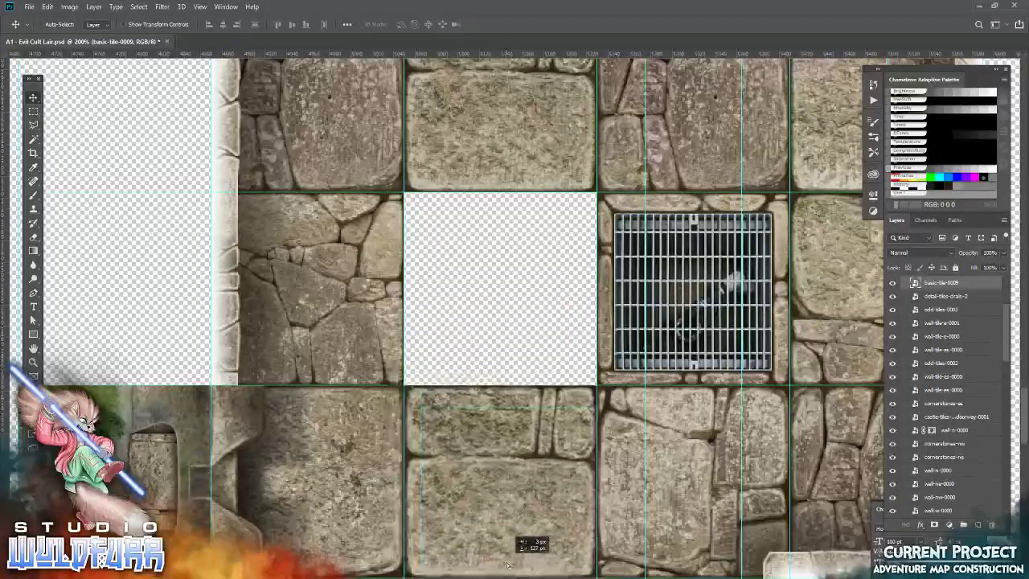
Place basic-tile-0005 from the tiles folder and fit it into the remaining empty floor square west of the drain
{"action": "key", "text": "alt+Tab"}
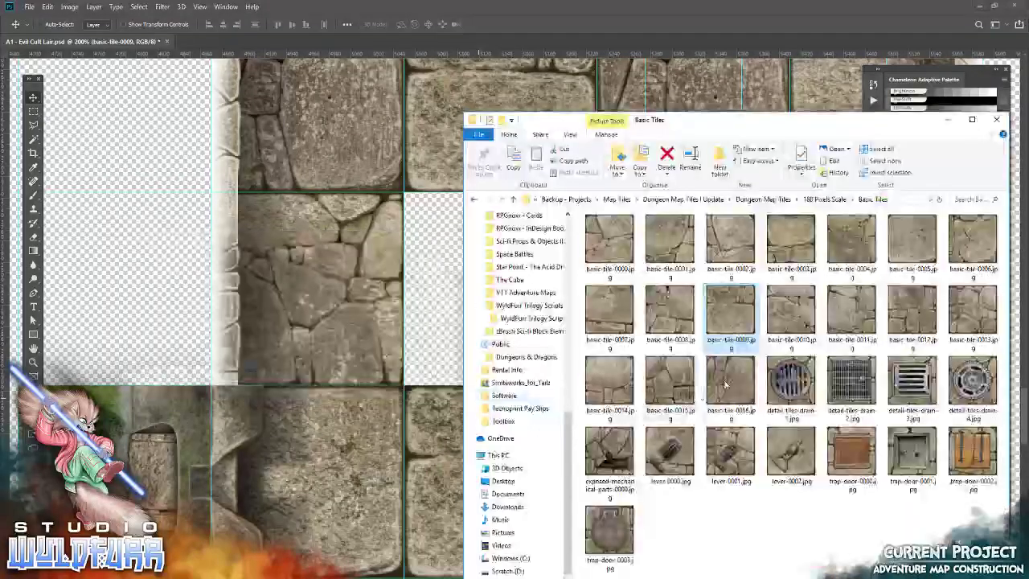
{"action": "left_click_drag", "start_coordinate": [898, 242], "coordinate": [434, 241]}
{"action": "left_click", "coordinate": [387, 23]}
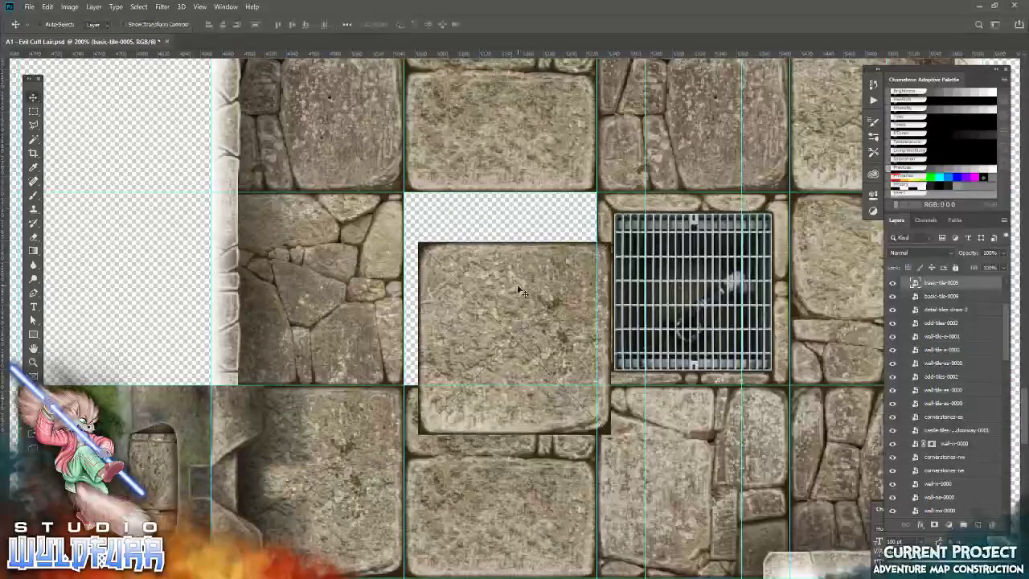
{"action": "left_click_drag", "start_coordinate": [501, 252], "coordinate": [501, 247]}
Look over the floor tiles and walls around the west doorway and in the passage to the south
{"action": "left_click_drag", "start_coordinate": [455, 390], "coordinate": [224, 492]}
{"action": "left_click_drag", "start_coordinate": [573, 286], "coordinate": [584, 109]}
{"action": "left_click_drag", "start_coordinate": [563, 482], "coordinate": [580, 164]}
{"action": "left_click_drag", "start_coordinate": [530, 485], "coordinate": [582, 310]}
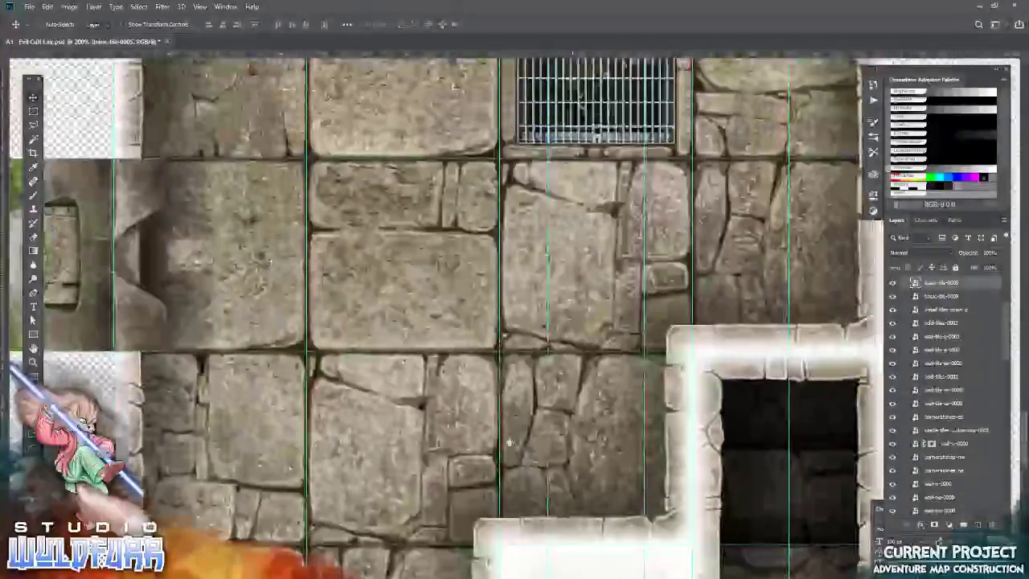
{"action": "left_click_drag", "start_coordinate": [509, 441], "coordinate": [516, 198]}
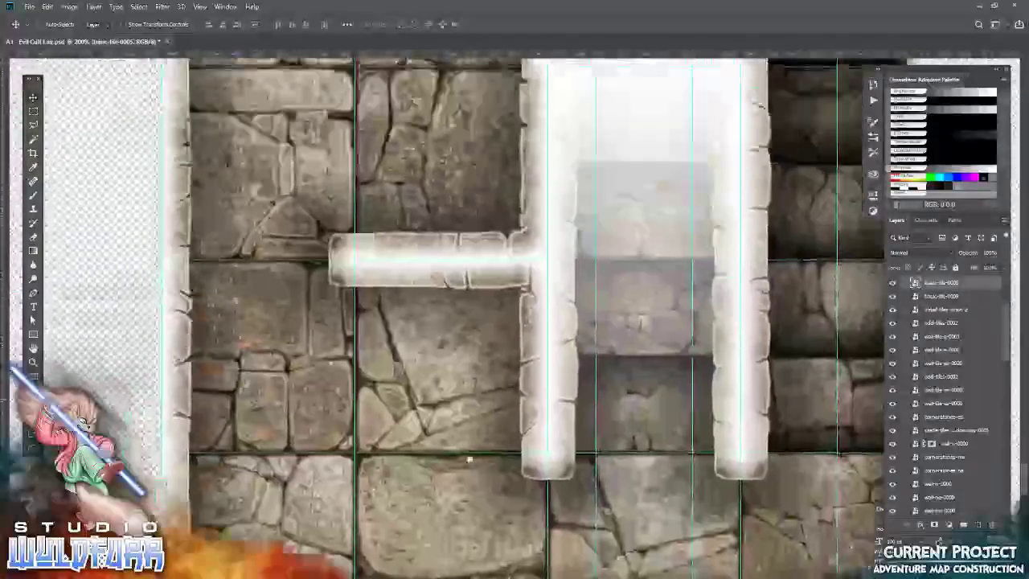
{"action": "left_click_drag", "start_coordinate": [447, 216], "coordinate": [473, 427]}
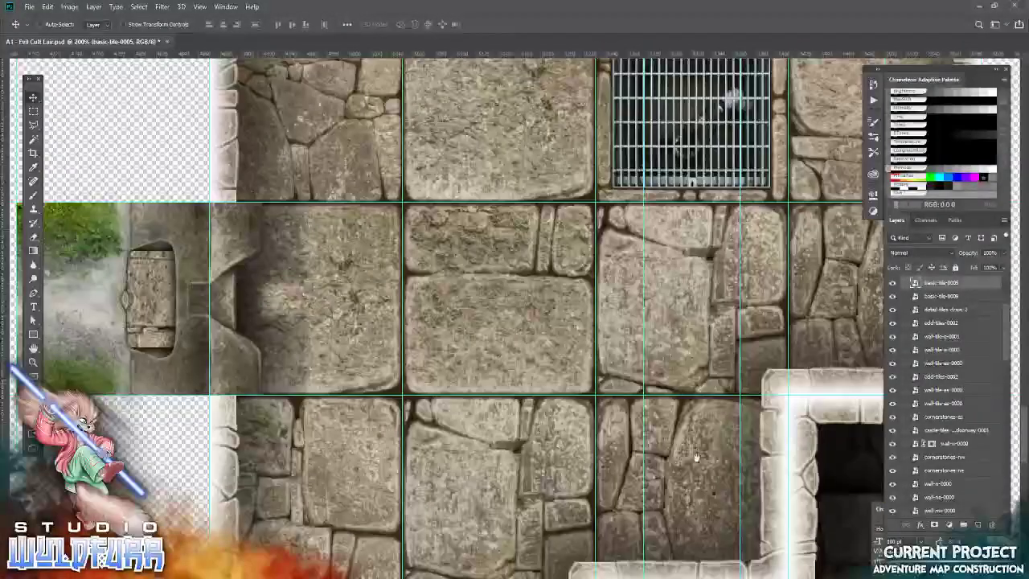
{"action": "left_click_drag", "start_coordinate": [696, 457], "coordinate": [666, 379]}
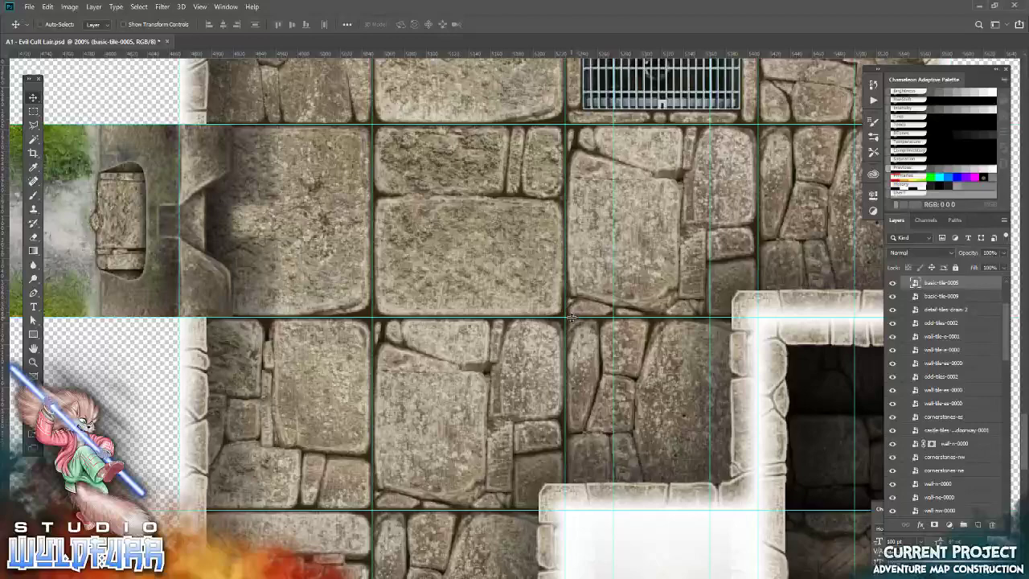
Find the wall-e-0001 copy and basic-tile-0014 layers at the north doorway and colour-label both red
{"action": "left_click_drag", "start_coordinate": [518, 142], "coordinate": [528, 303]}
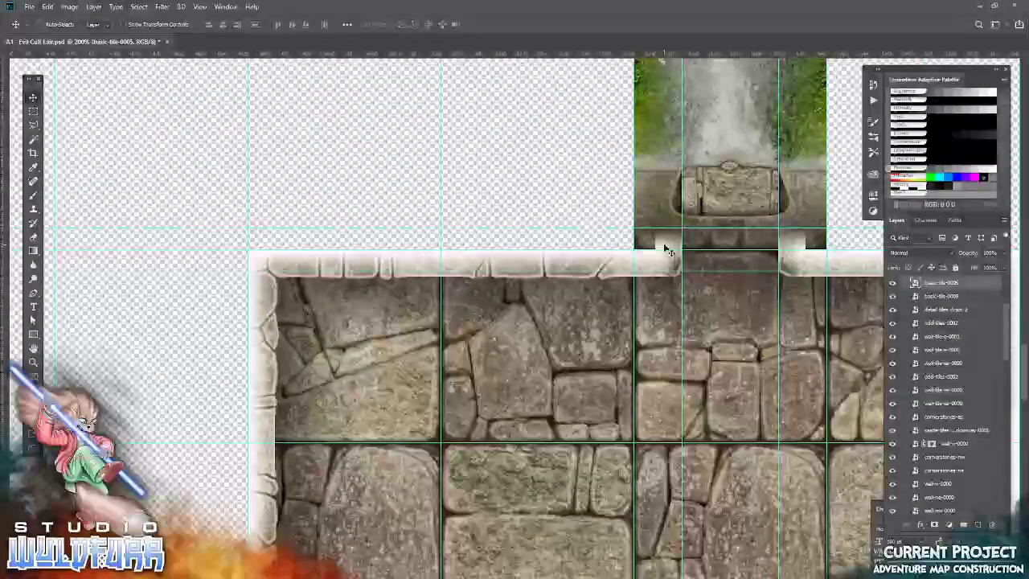
{"action": "right_click", "coordinate": [667, 251]}
{"action": "left_click", "coordinate": [684, 260]}
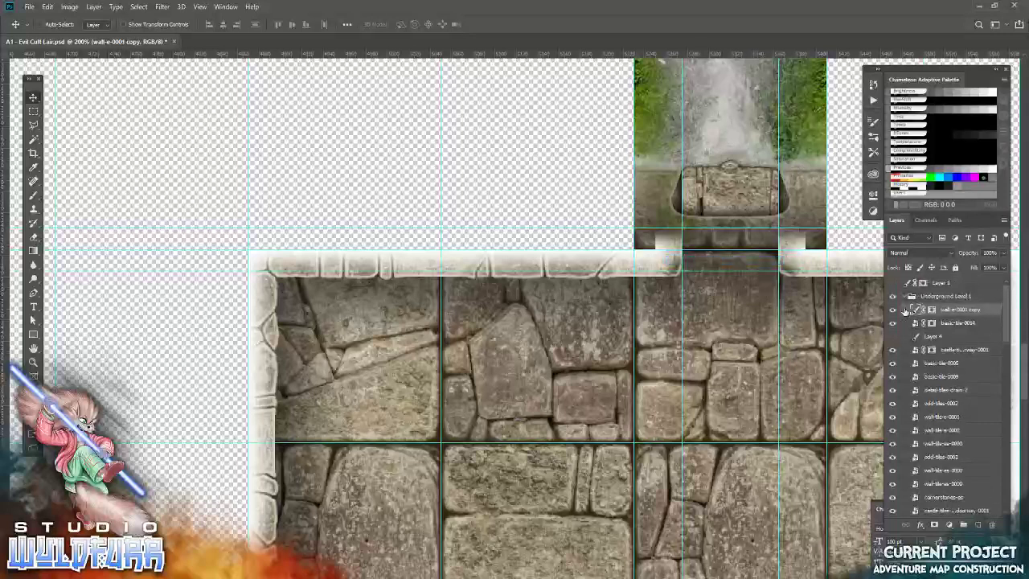
{"action": "left_click", "coordinate": [893, 310]}
{"action": "left_click", "coordinate": [893, 310]}
{"action": "right_click", "coordinate": [894, 311]}
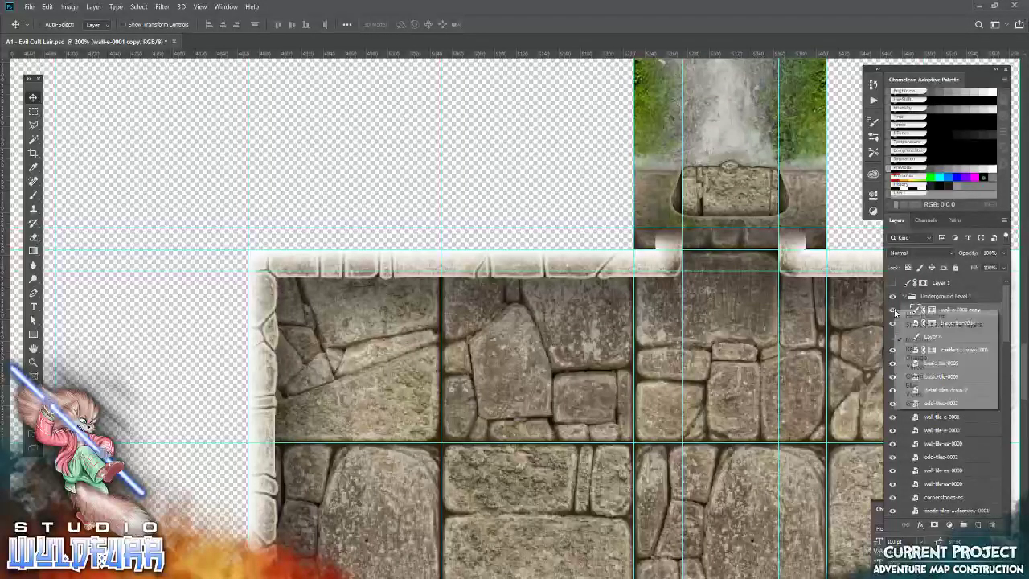
{"action": "left_click", "coordinate": [905, 338]}
{"action": "left_click", "coordinate": [894, 324]}
{"action": "left_click", "coordinate": [894, 324]}
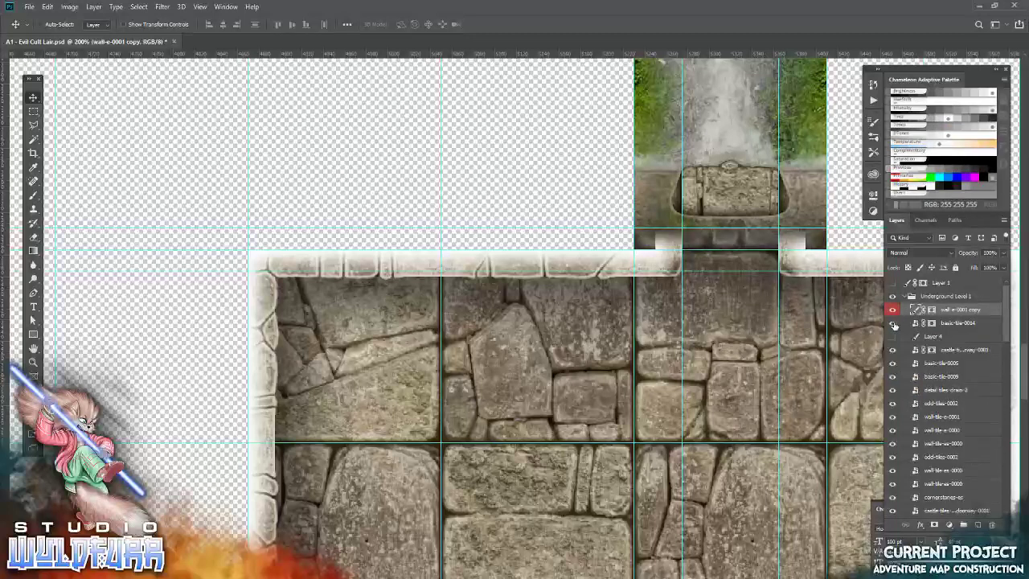
{"action": "right_click", "coordinate": [947, 324]}
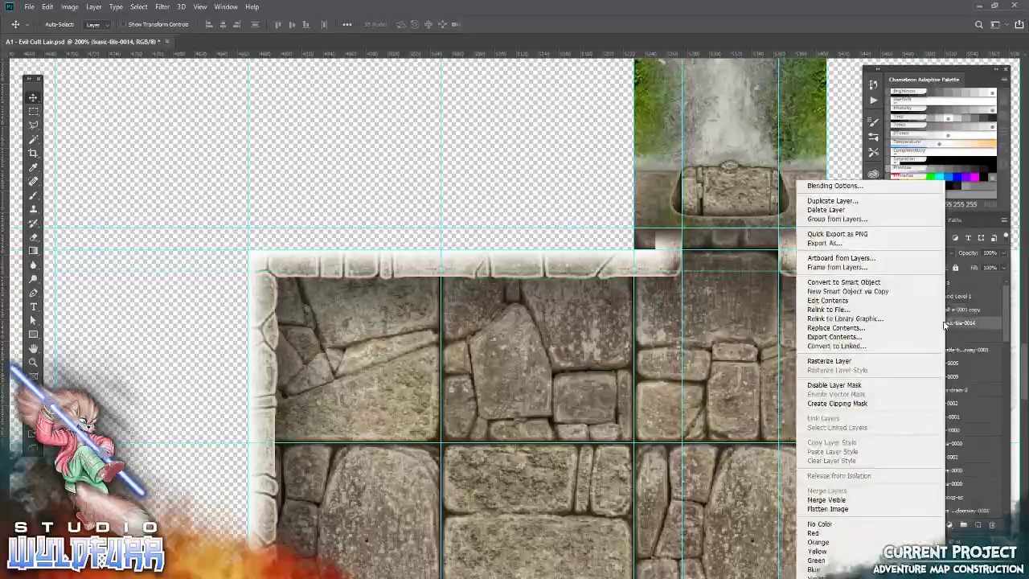
{"action": "left_click", "coordinate": [820, 533]}
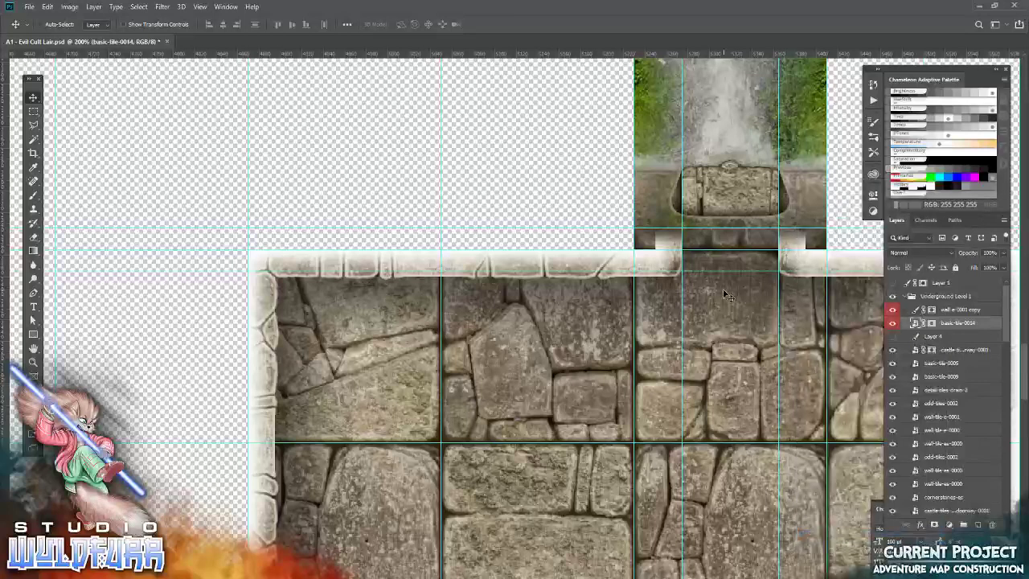
Colour-label the north doorway's cornerstones-nw layer red and move it directly below basic-tile-0014 in the layer stack
{"action": "right_click", "coordinate": [673, 265]}
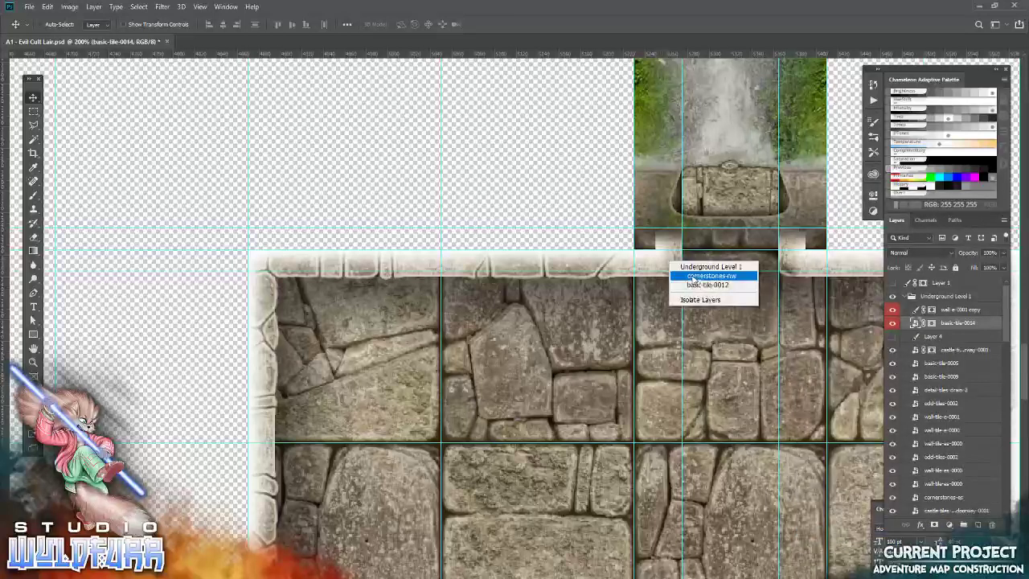
{"action": "left_click", "coordinate": [694, 277]}
{"action": "left_click", "coordinate": [893, 512]}
{"action": "left_click", "coordinate": [892, 513]}
{"action": "left_click", "coordinate": [892, 512]}
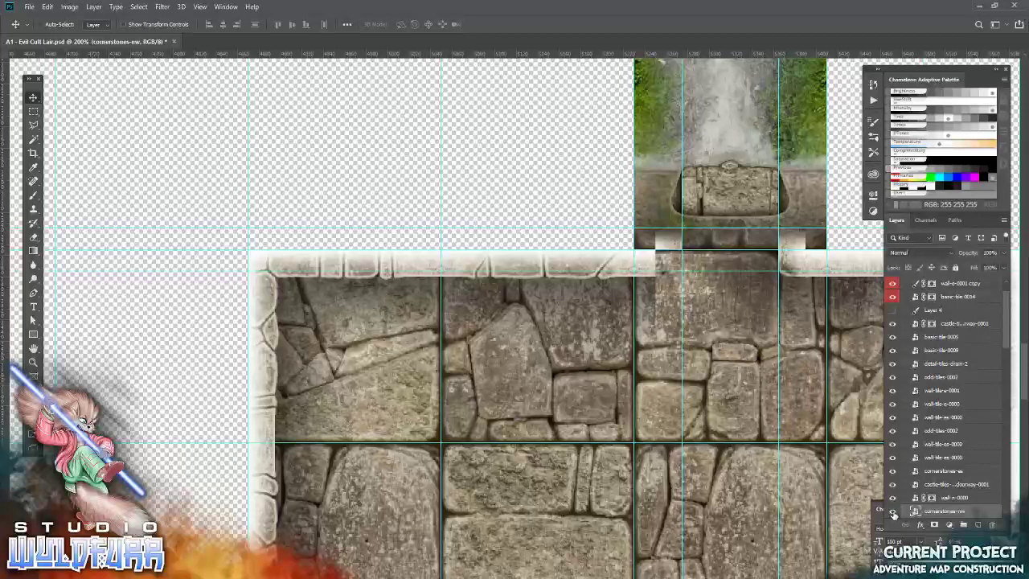
{"action": "left_click", "coordinate": [892, 513]}
{"action": "right_click", "coordinate": [893, 512]}
{"action": "left_click", "coordinate": [916, 553]}
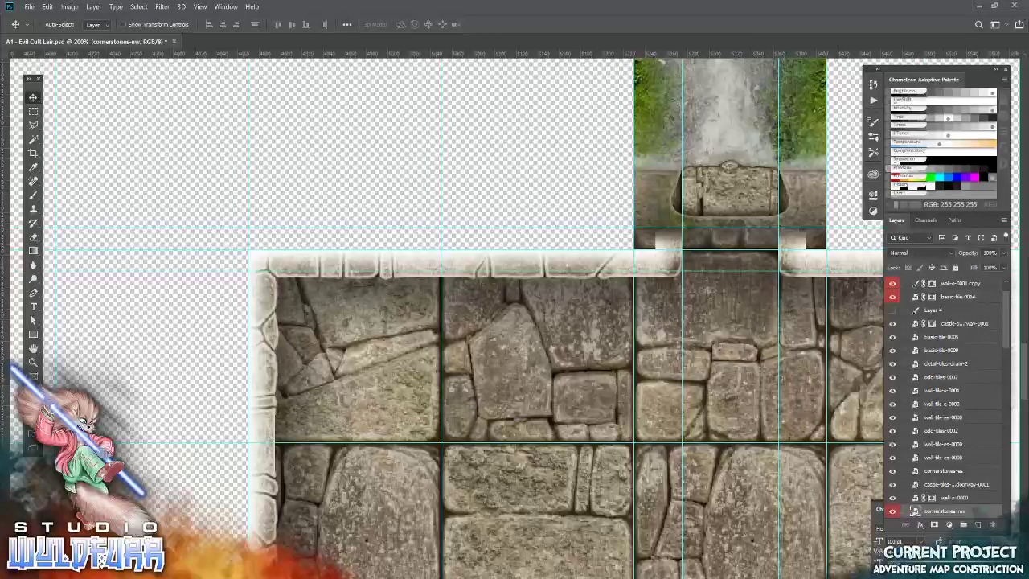
{"action": "left_click_drag", "start_coordinate": [950, 512], "coordinate": [947, 305]}
Colour-label the north doorway's cornerstones-ne layer red and move it directly below cornerstones-nw in the layer stack
{"action": "right_click", "coordinate": [796, 271]}
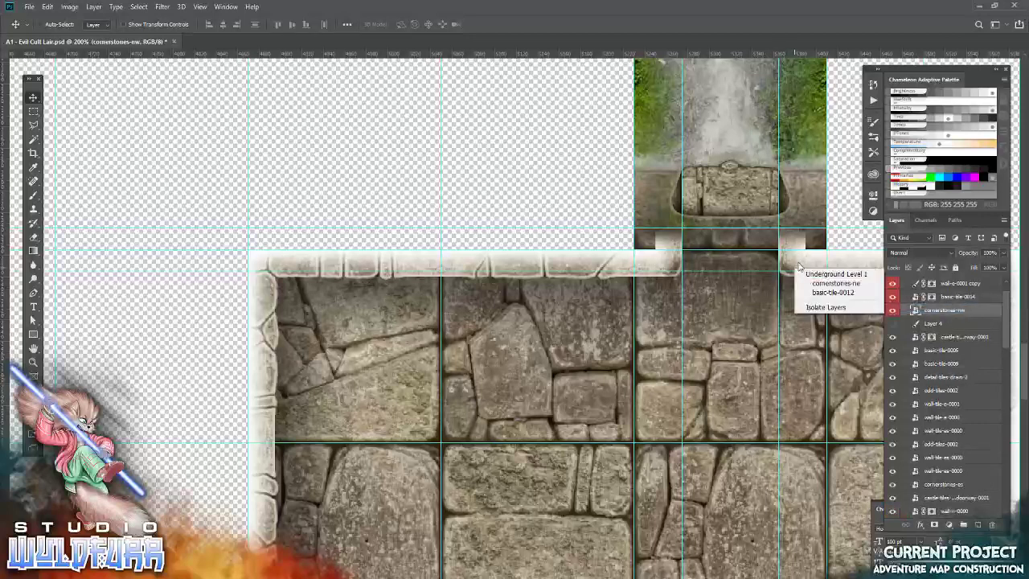
{"action": "left_click", "coordinate": [828, 283]}
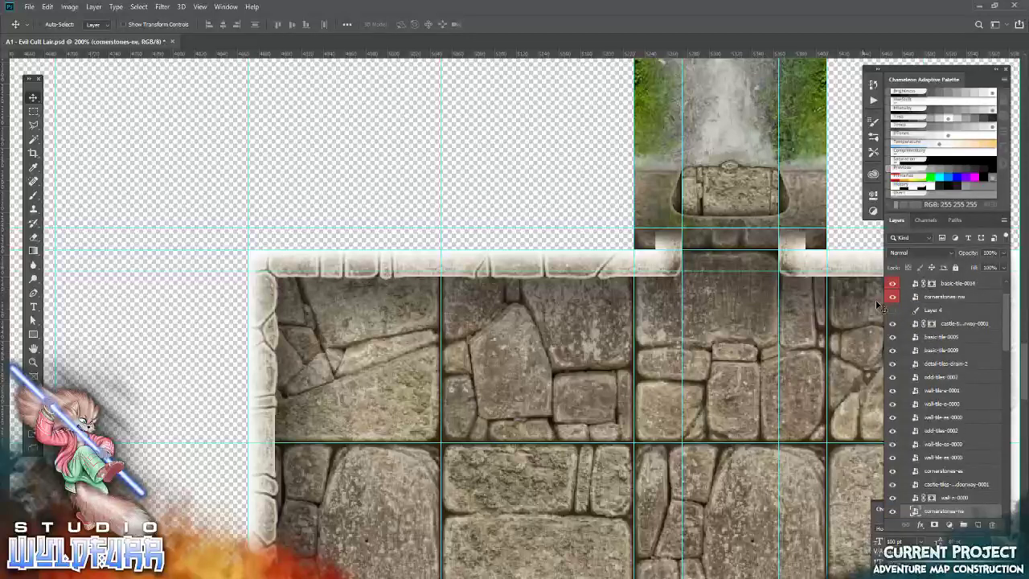
{"action": "left_click", "coordinate": [892, 512]}
{"action": "left_click_drag", "start_coordinate": [943, 498], "coordinate": [940, 307]}
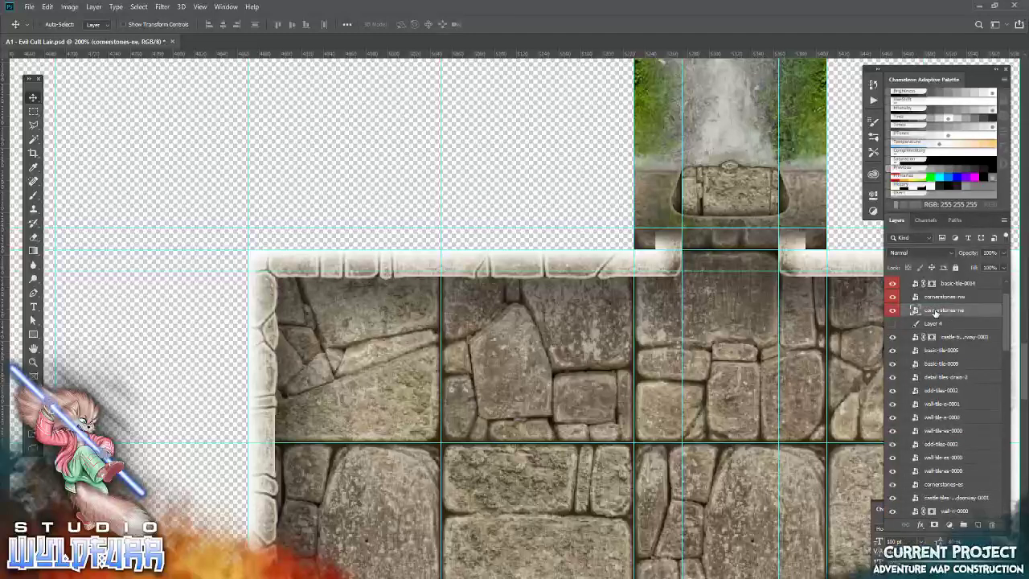
Colour-label the wall-n-0000 layer beside the north doorway red and move it directly below cornerstones-ne in the layer stack
{"action": "right_click", "coordinate": [810, 256]}
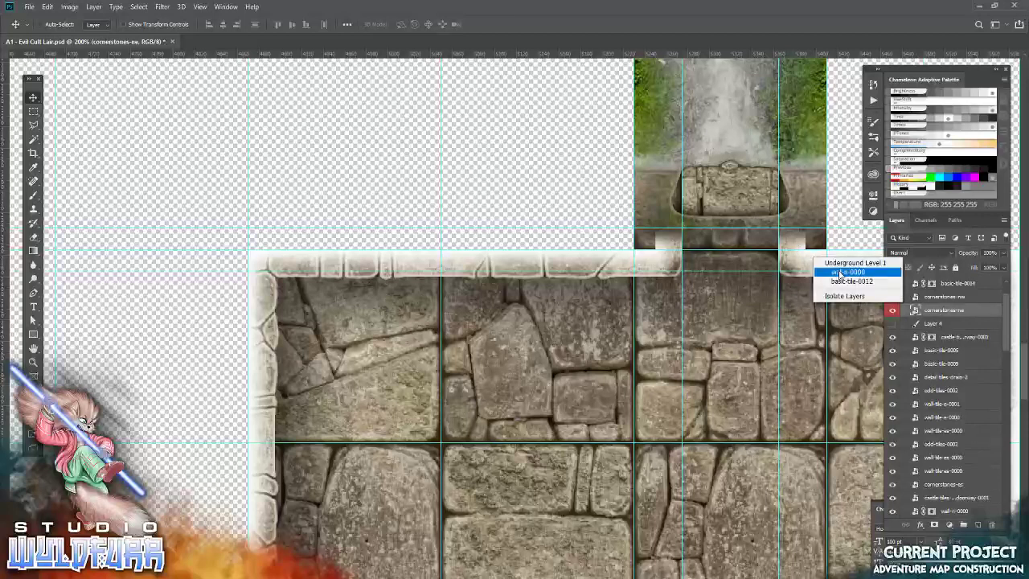
{"action": "left_click", "coordinate": [838, 271]}
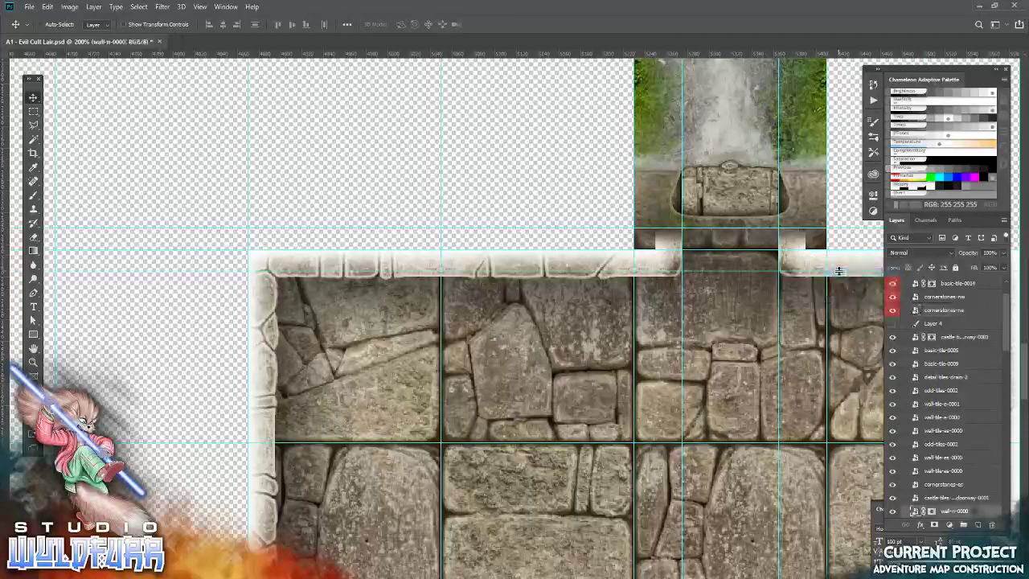
{"action": "right_click", "coordinate": [893, 511]}
{"action": "left_click", "coordinate": [926, 549]}
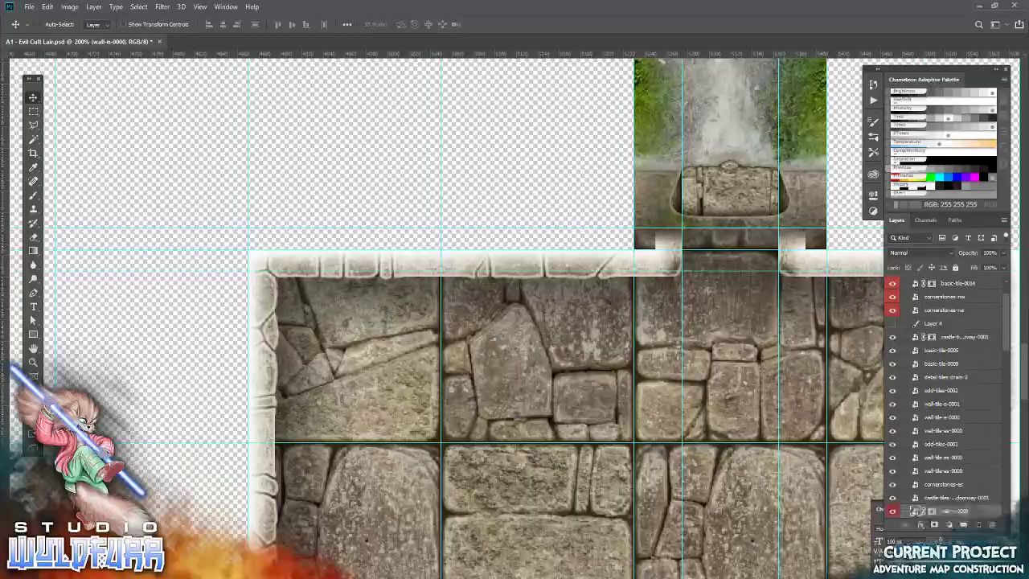
{"action": "left_click_drag", "start_coordinate": [938, 512], "coordinate": [949, 318]}
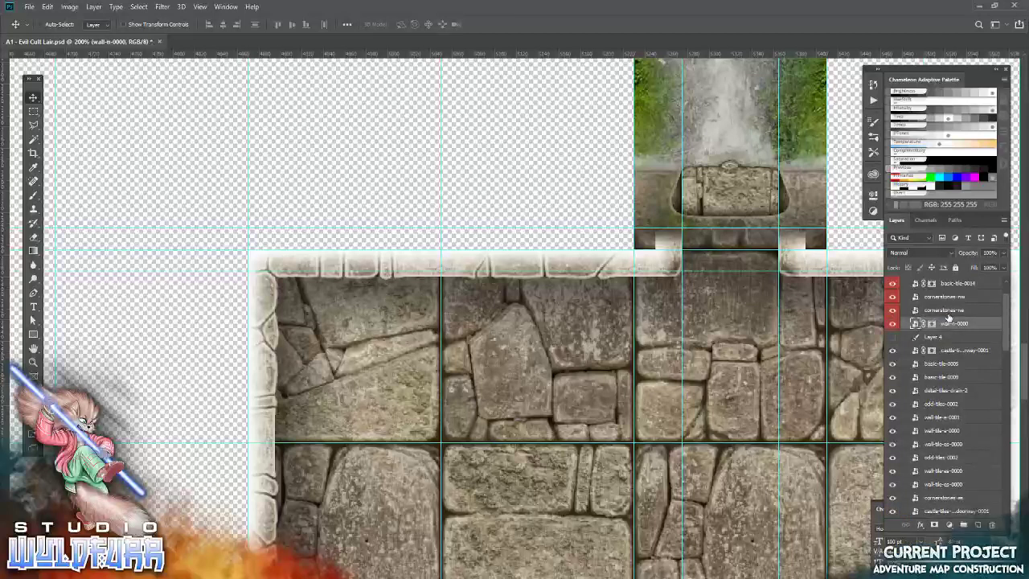
Duplicate the five red north doorway layers and colour-label the copies orange
{"action": "scroll", "coordinate": [949, 318], "scroll_direction": "up", "scroll_amount": 1}
{"action": "left_click", "coordinate": [953, 310], "text": "shift"}
{"action": "left_click_drag", "start_coordinate": [953, 310], "coordinate": [979, 526]}
{"action": "right_click", "coordinate": [895, 312]}
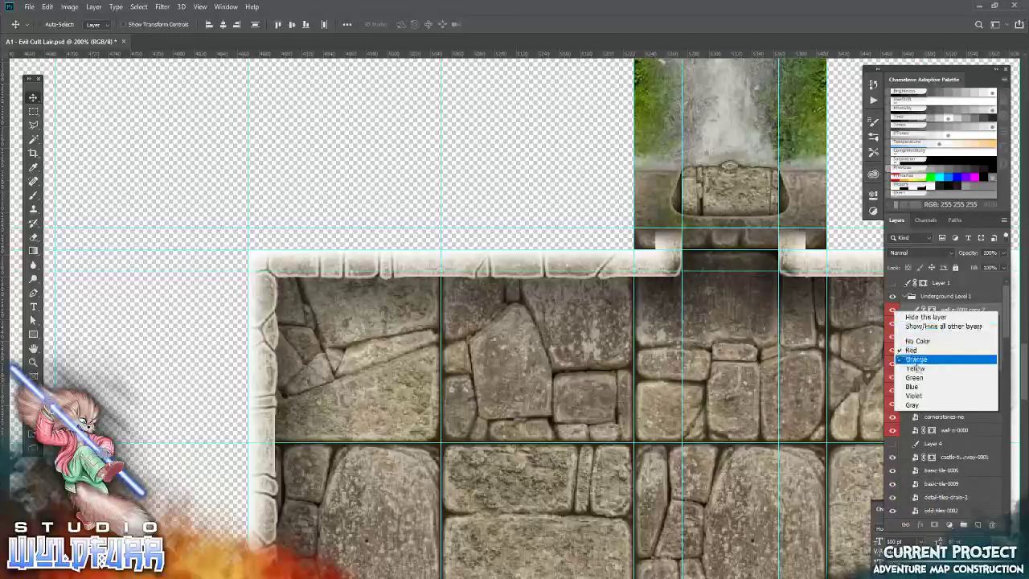
{"action": "left_click", "coordinate": [917, 359]}
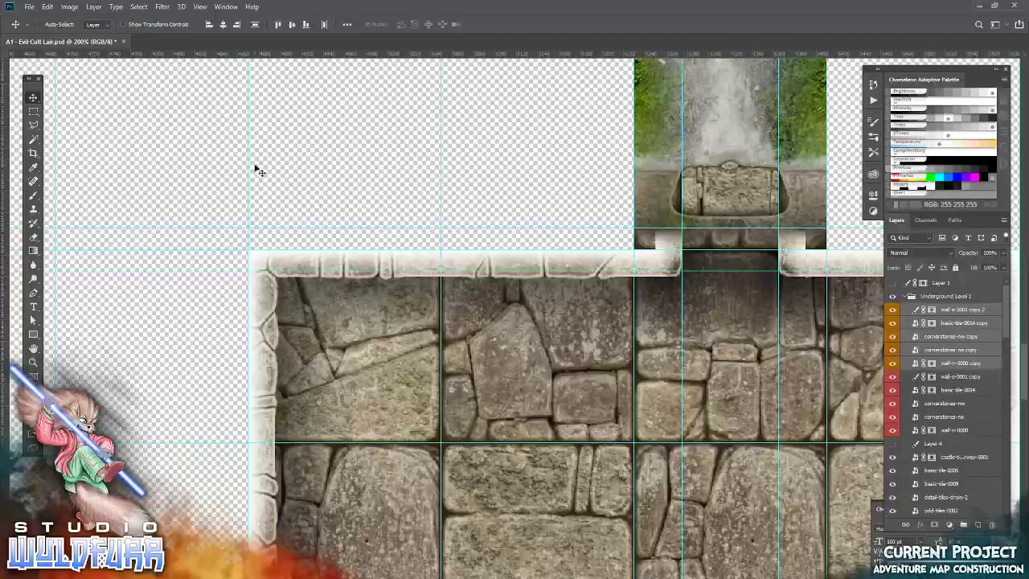
Rotate the five orange doorway layer copies 90° counter clockwise
{"action": "left_click", "coordinate": [48, 6]}
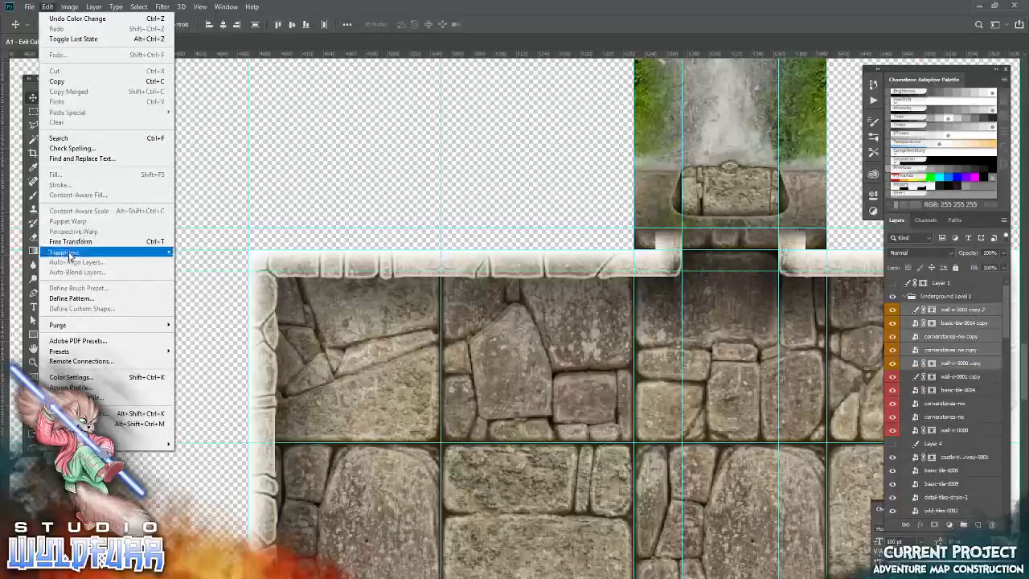
{"action": "mouse_move", "coordinate": [71, 253]}
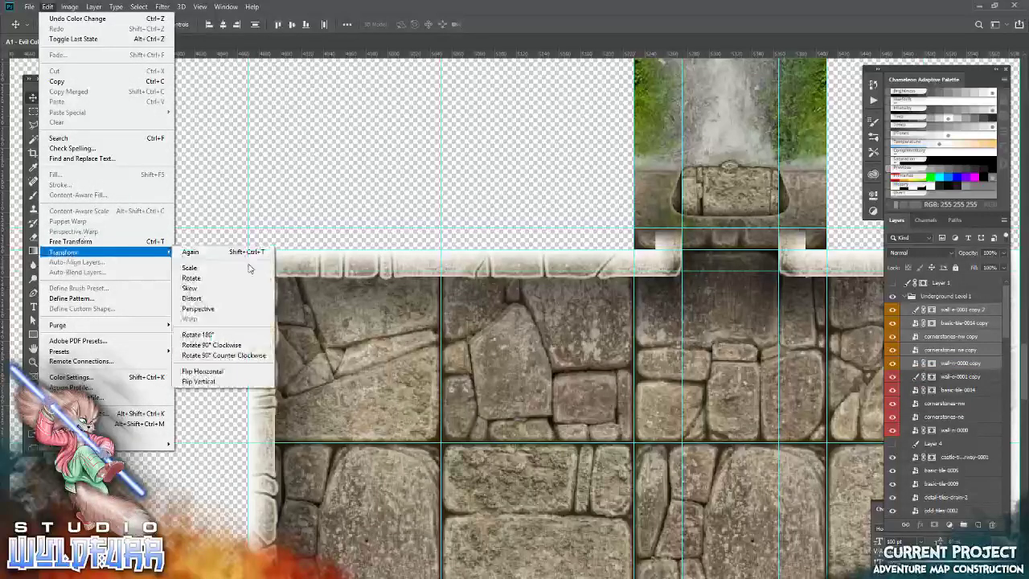
{"action": "left_click", "coordinate": [220, 355]}
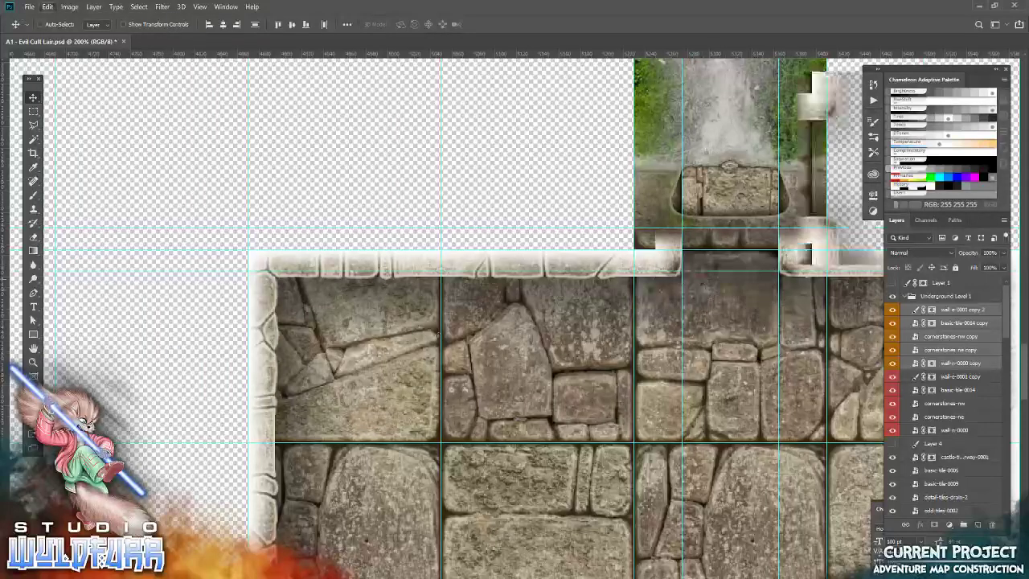
Move the rotated doorway copies onto the west doorway and nudge them down to line up with the west wall ends
{"action": "left_click_drag", "start_coordinate": [754, 182], "coordinate": [250, 426]}
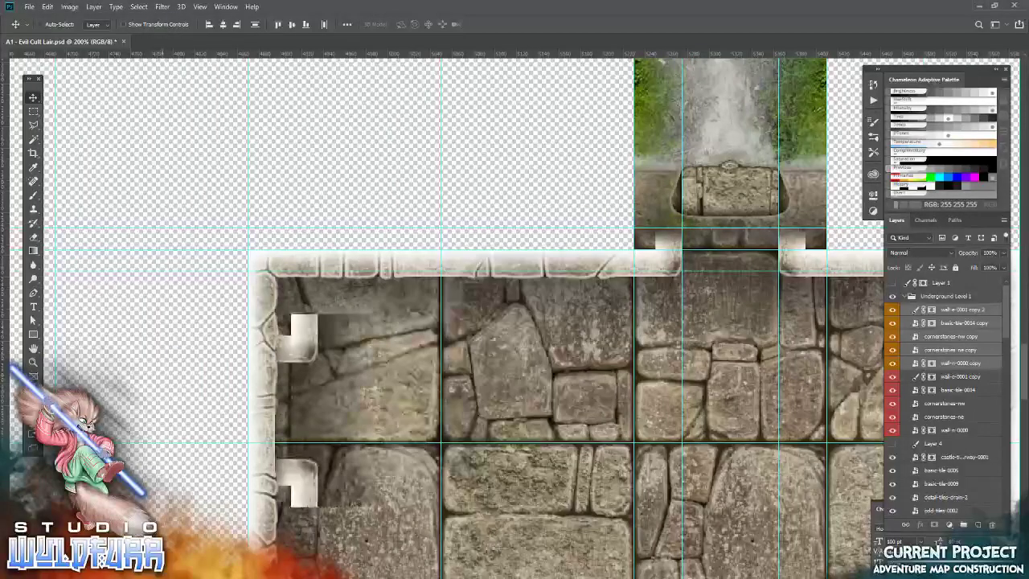
{"action": "key", "text": "space"}
{"action": "left_click_drag", "start_coordinate": [375, 476], "coordinate": [517, 168]}
{"action": "left_click_drag", "start_coordinate": [257, 562], "coordinate": [357, 320]}
{"action": "left_click_drag", "start_coordinate": [569, 165], "coordinate": [514, 404]}
{"action": "left_click_drag", "start_coordinate": [537, 258], "coordinate": [567, 434]}
{"action": "key", "text": "Down"}
{"action": "key", "text": "Down"}
{"action": "key", "text": "Down"}
{"action": "key", "text": "Down"}
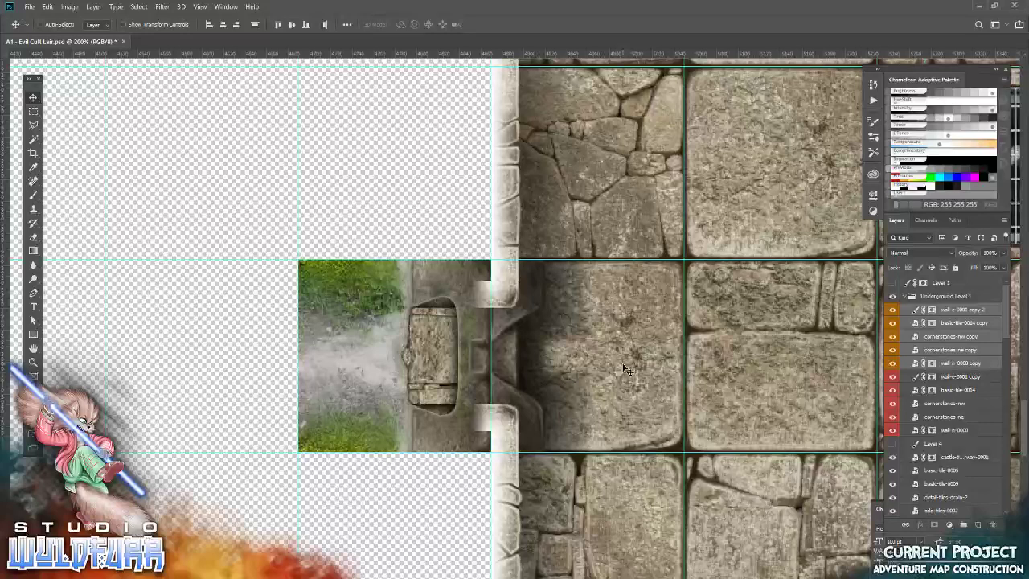
Place basic-tile-0004 over the grass square outside the west doorway and move its layer directly below the orange copies
{"action": "key", "text": "alt+Tab"}
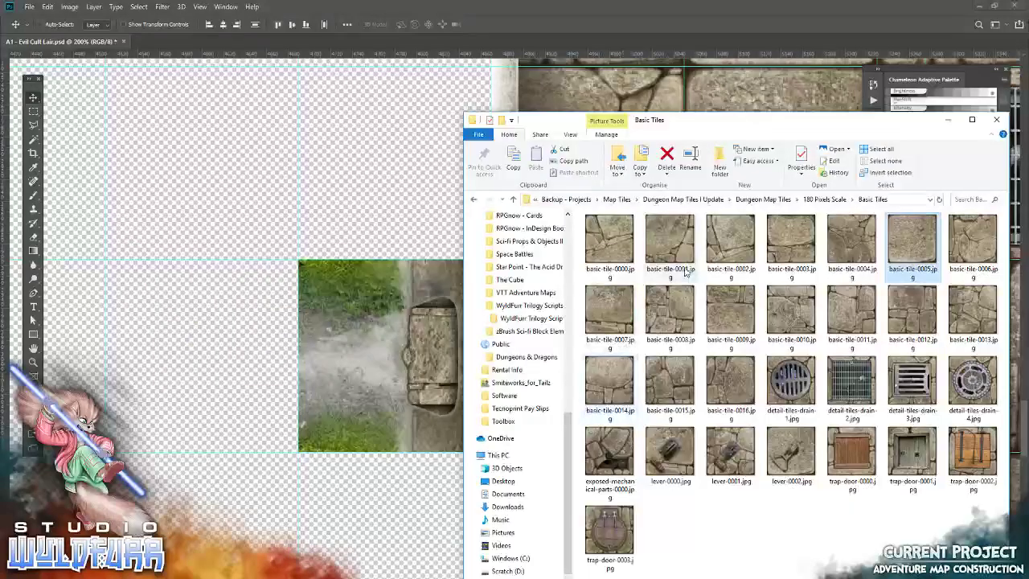
{"action": "left_click_drag", "start_coordinate": [850, 240], "coordinate": [292, 303]}
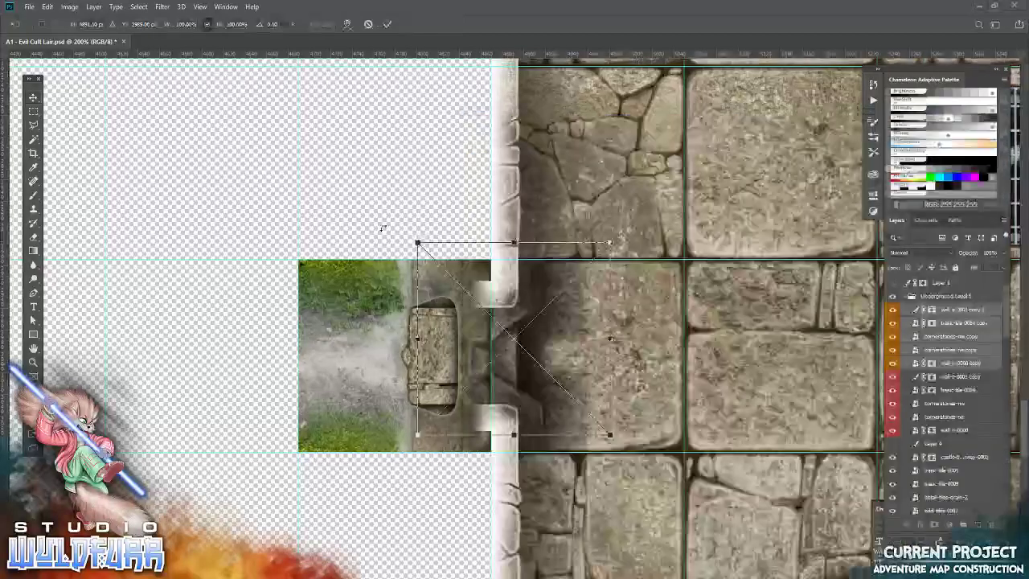
{"action": "left_click", "coordinate": [388, 25]}
{"action": "left_click_drag", "start_coordinate": [589, 357], "coordinate": [467, 376]}
{"action": "left_click_drag", "start_coordinate": [937, 311], "coordinate": [940, 386]}
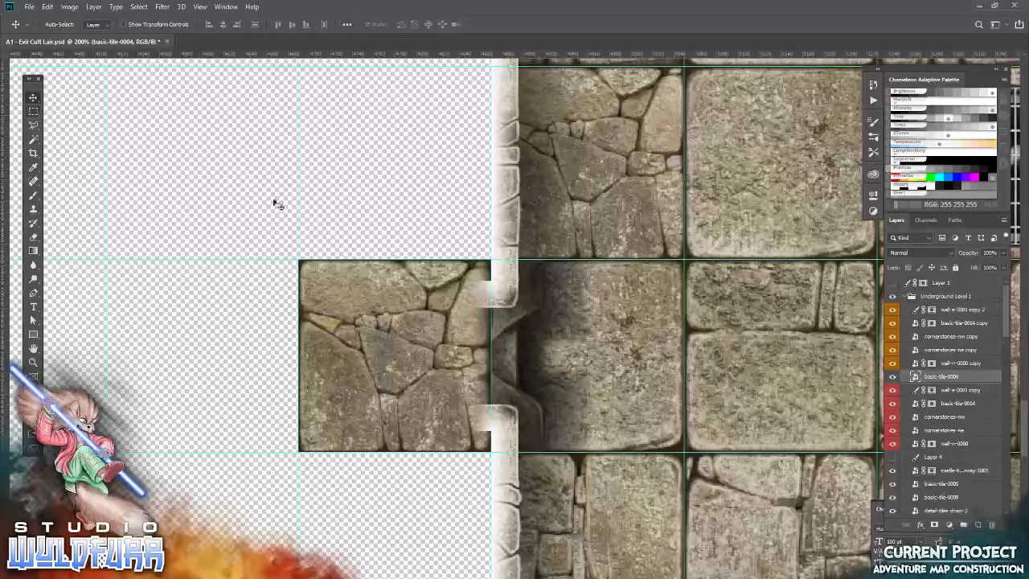
Hide basic-tile-0004, mark out a small square inside the west doorway, and place a vertical guide about 20 px west of the wall line
{"action": "left_click", "coordinate": [893, 376]}
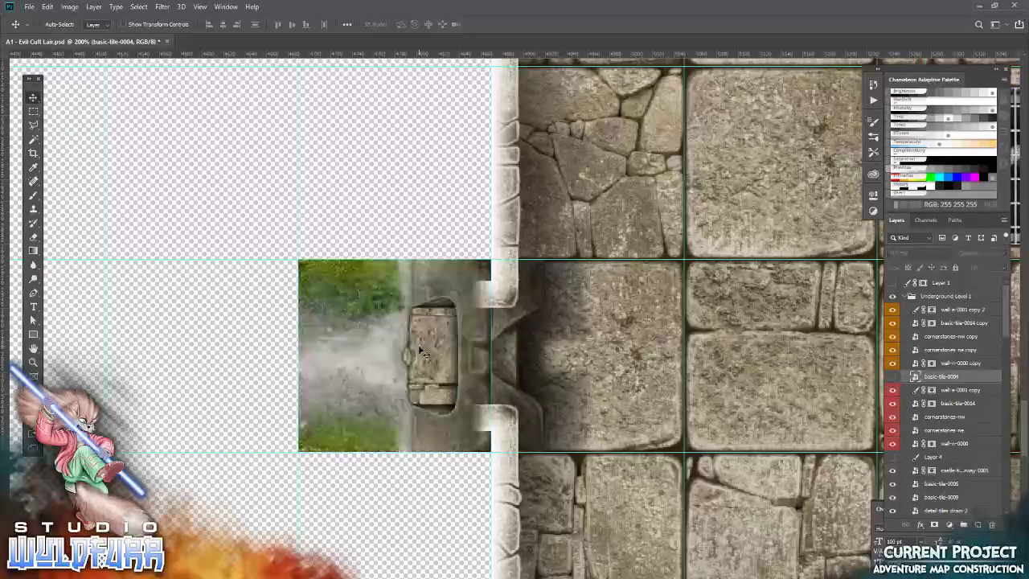
{"action": "left_click", "coordinate": [33, 111]}
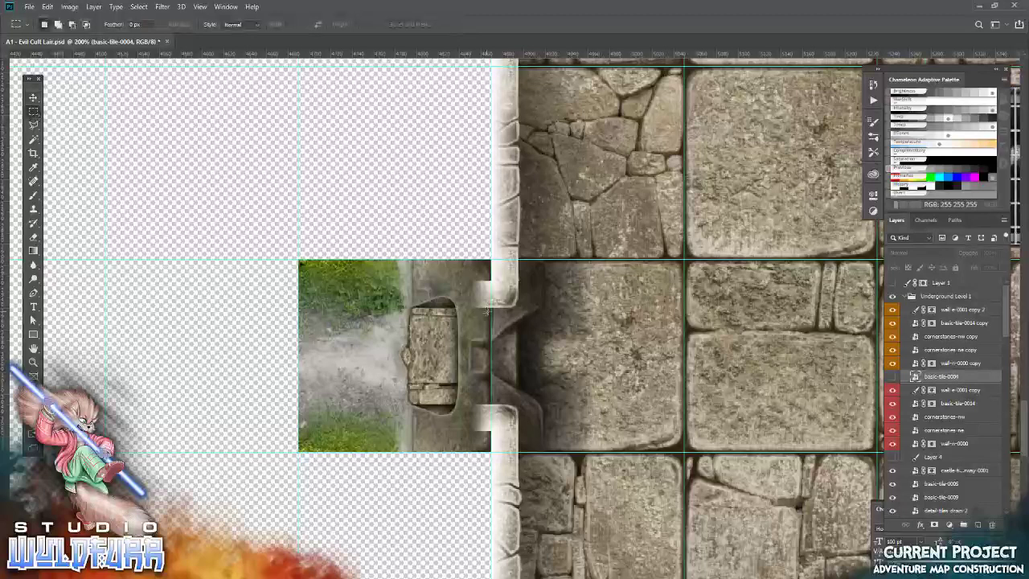
{"action": "left_click_drag", "start_coordinate": [490, 312], "coordinate": [460, 338]}
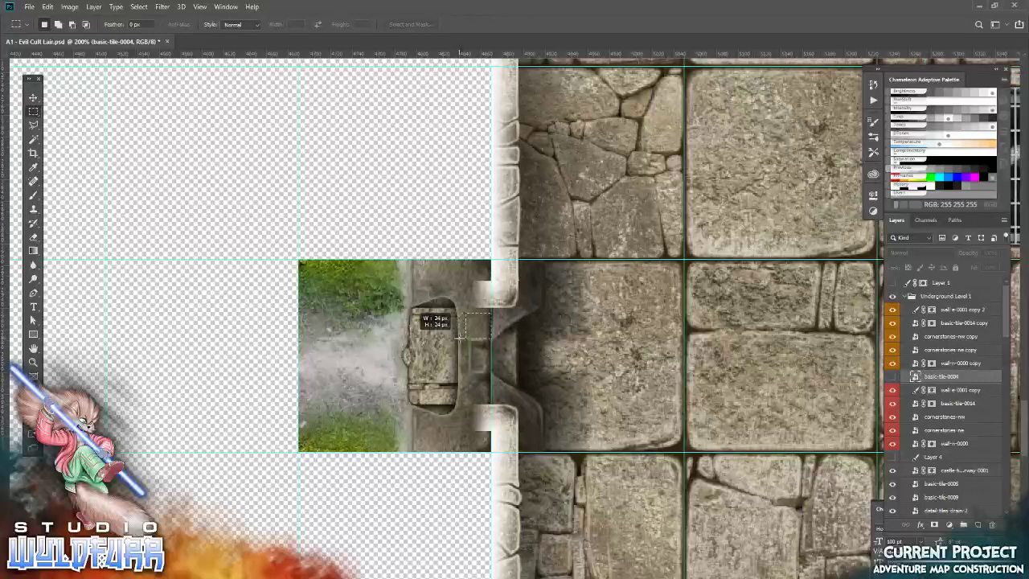
{"action": "left_click_drag", "start_coordinate": [459, 336], "coordinate": [473, 335]}
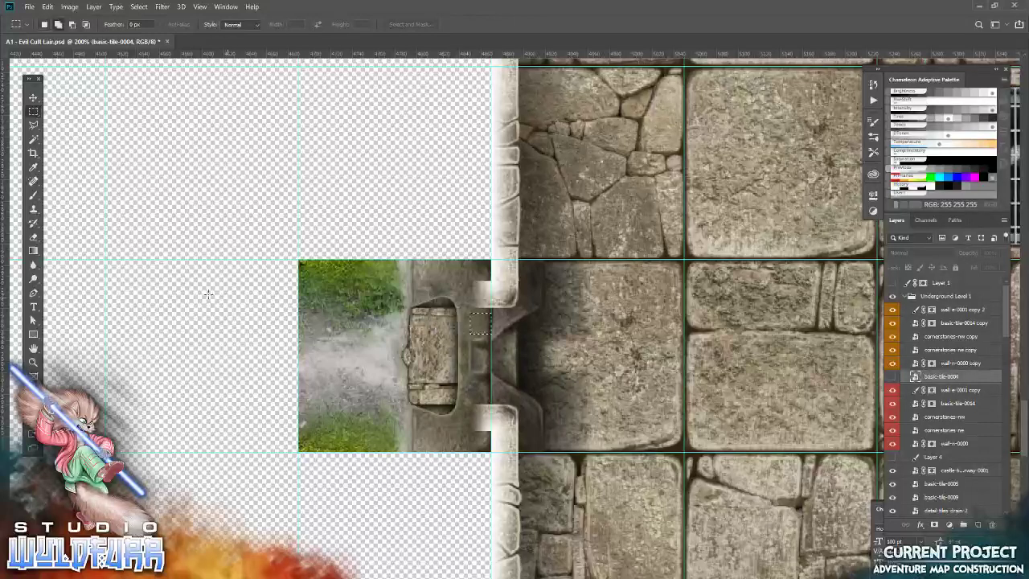
{"action": "left_click_drag", "start_coordinate": [6, 288], "coordinate": [470, 345]}
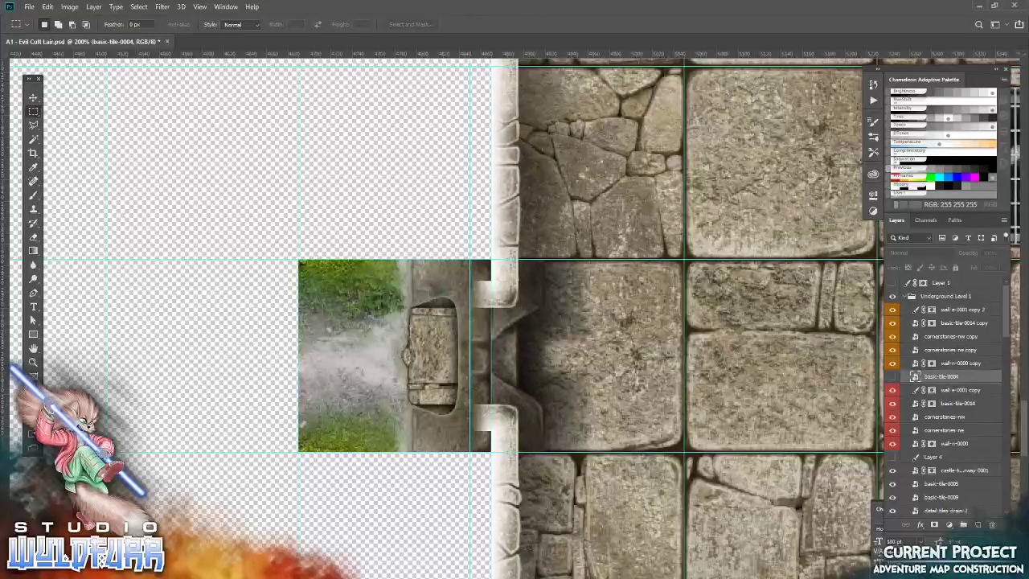
Show basic-tile-0004 again, add a layer mask to it, and mask the tile with a short horizontal gradient ending at the west wall line
{"action": "left_click", "coordinate": [892, 376]}
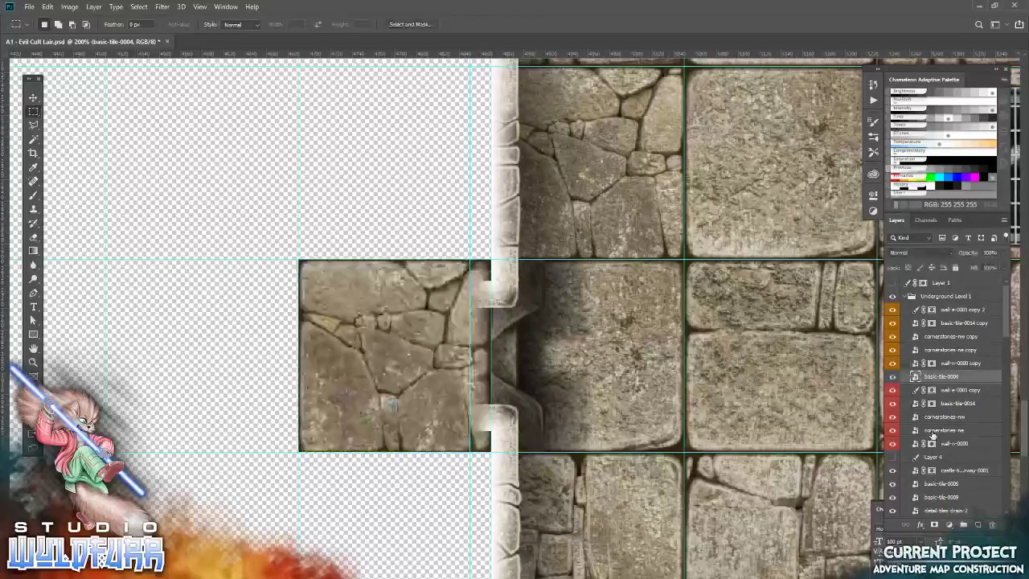
{"action": "left_click", "coordinate": [934, 524]}
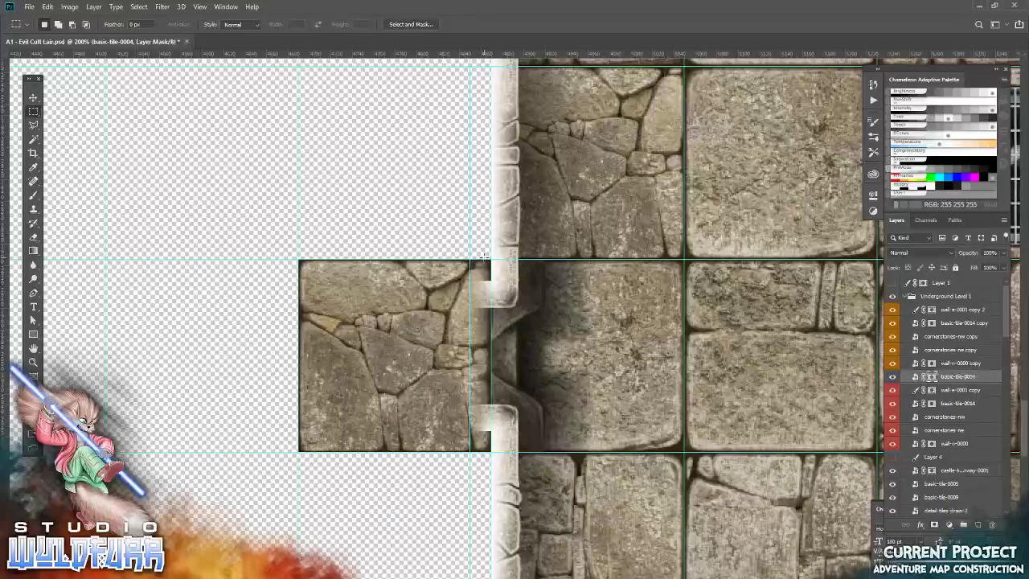
{"action": "left_click_drag", "start_coordinate": [470, 260], "coordinate": [492, 264]}
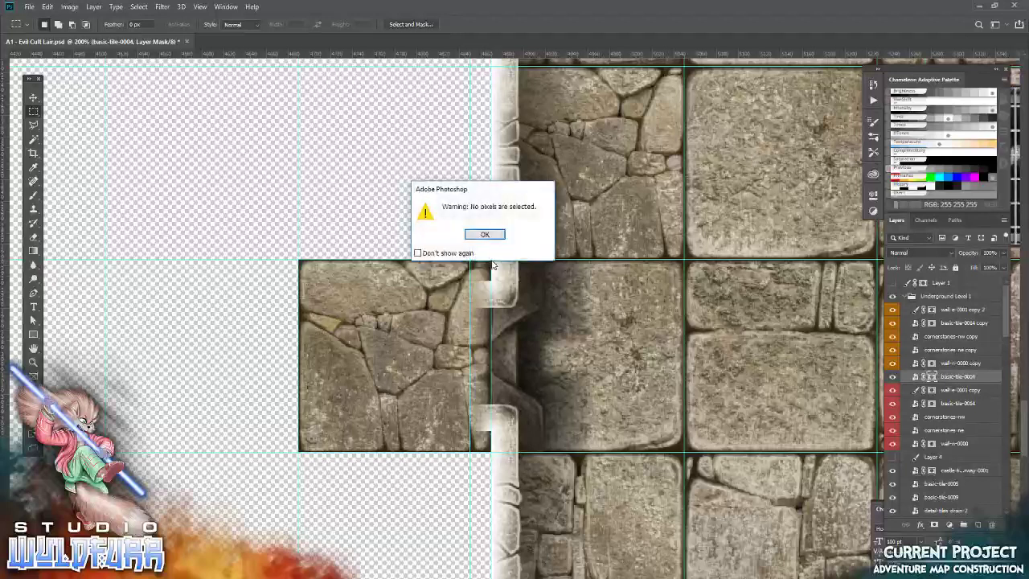
{"action": "left_click", "coordinate": [494, 237]}
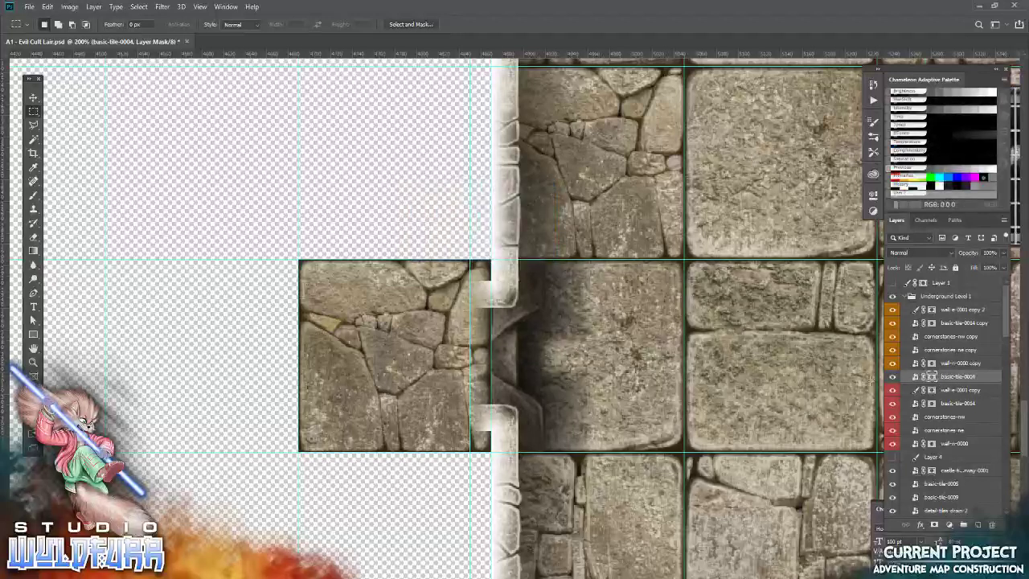
{"action": "left_click", "coordinate": [33, 250]}
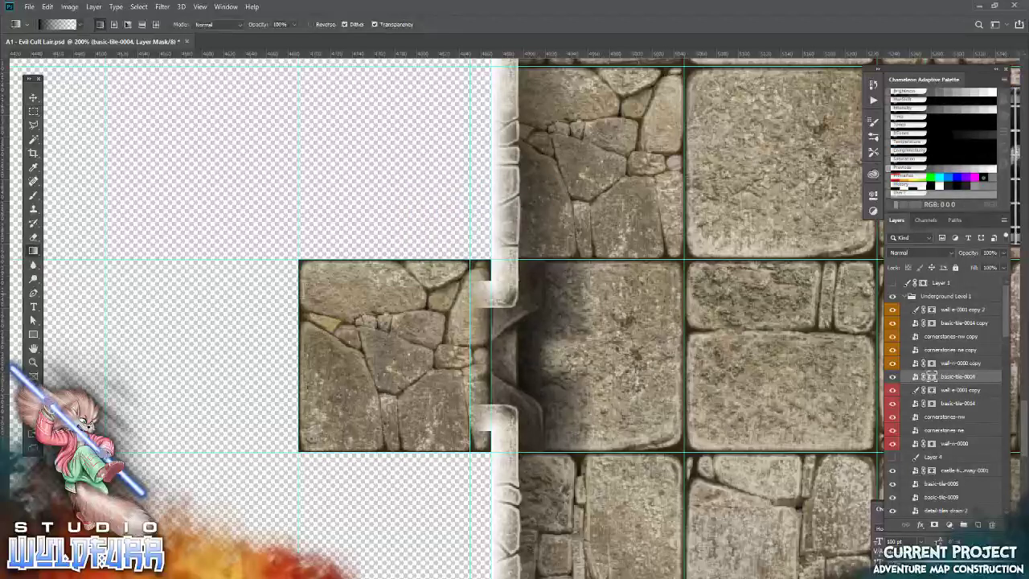
{"action": "left_click_drag", "start_coordinate": [486, 260], "coordinate": [490, 260]}
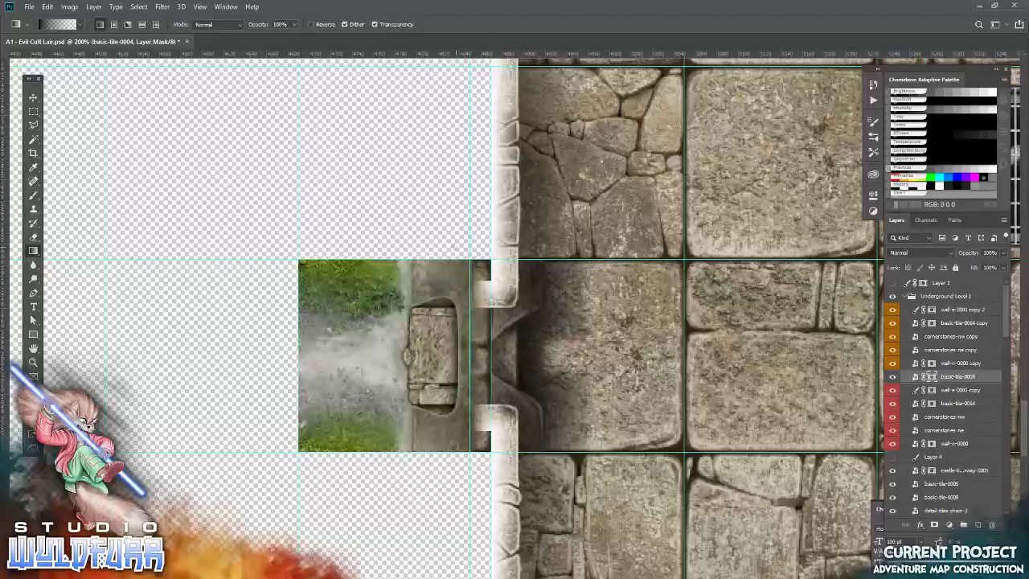
Hide the guides to view the west doorway without overlays
{"action": "left_click", "coordinate": [139, 7]}
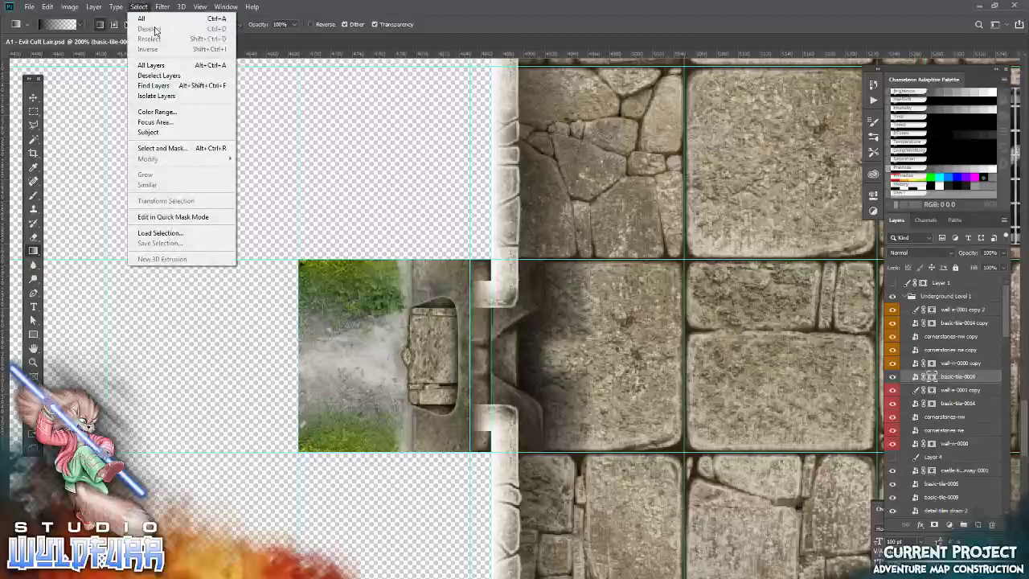
{"action": "left_click", "coordinate": [551, 336]}
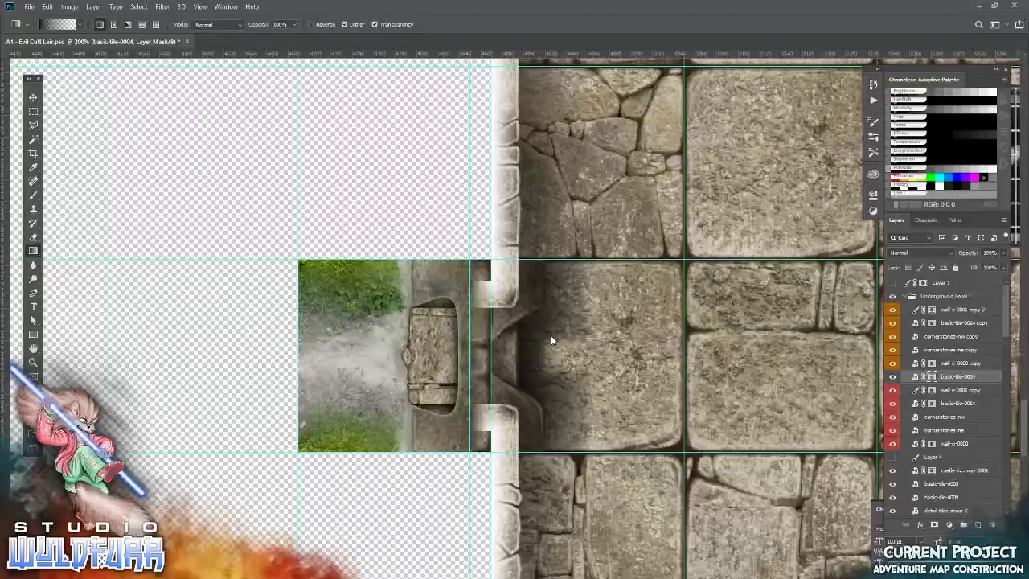
{"action": "key", "text": "ctrl+;"}
{"action": "key", "text": "ctrl+h"}
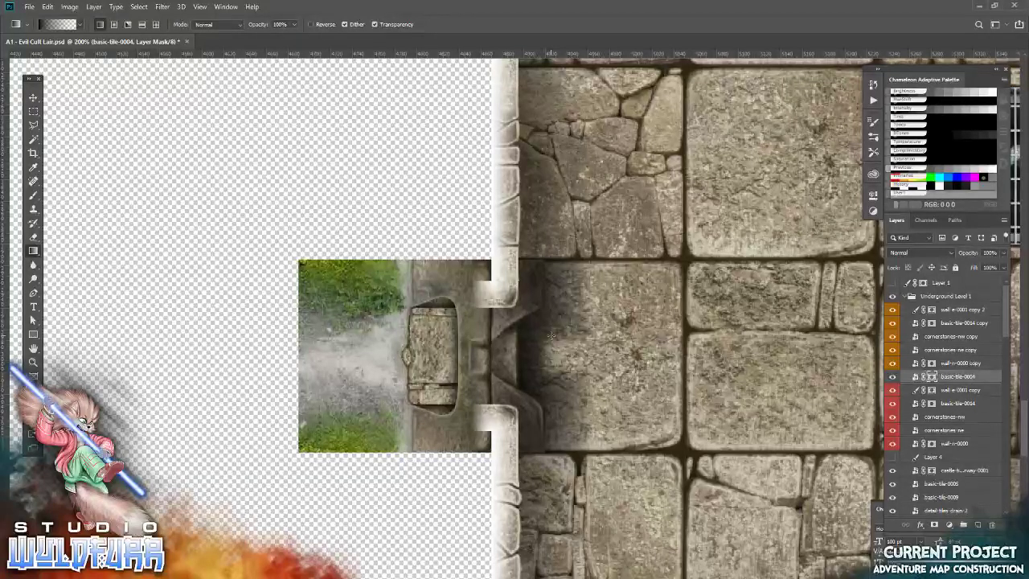
Place basic-tile-0007 above the castle-tiles-west-wall-doorway-0001 layer and fit it onto the floor square just inside the west doorway
{"action": "key", "text": "v"}
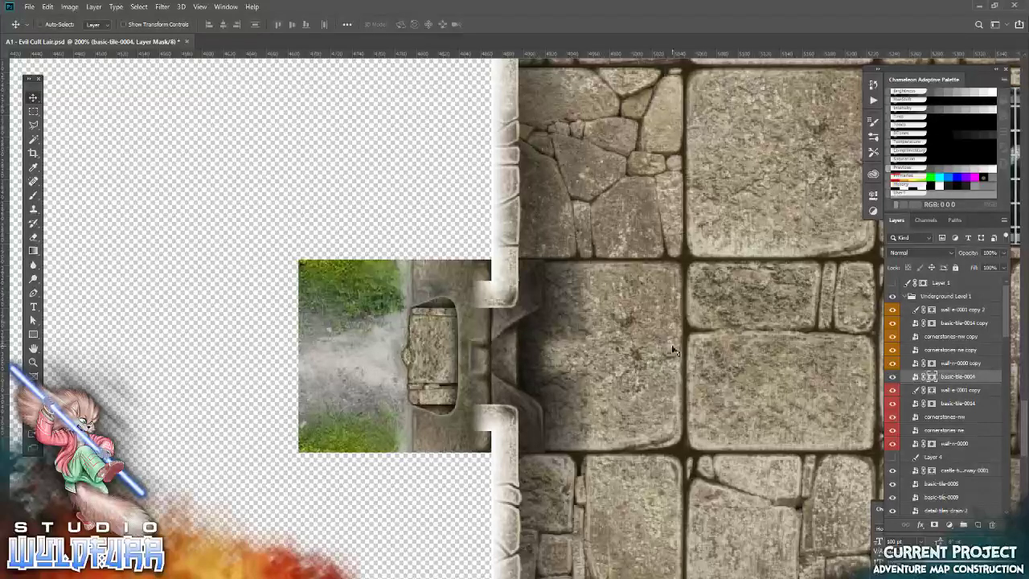
{"action": "right_click", "coordinate": [651, 346]}
{"action": "left_click", "coordinate": [682, 360]}
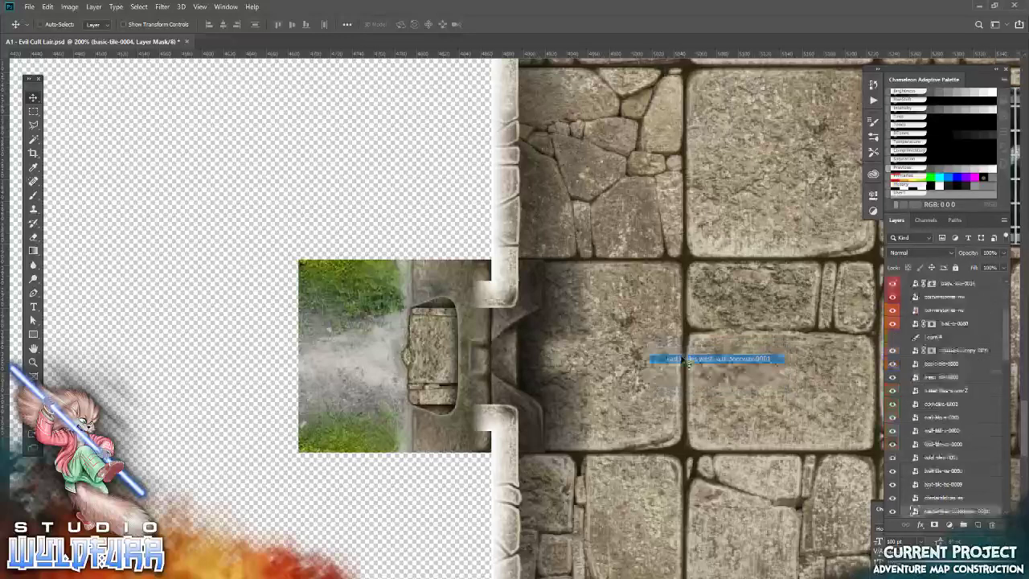
{"action": "key", "text": "alt+Tab"}
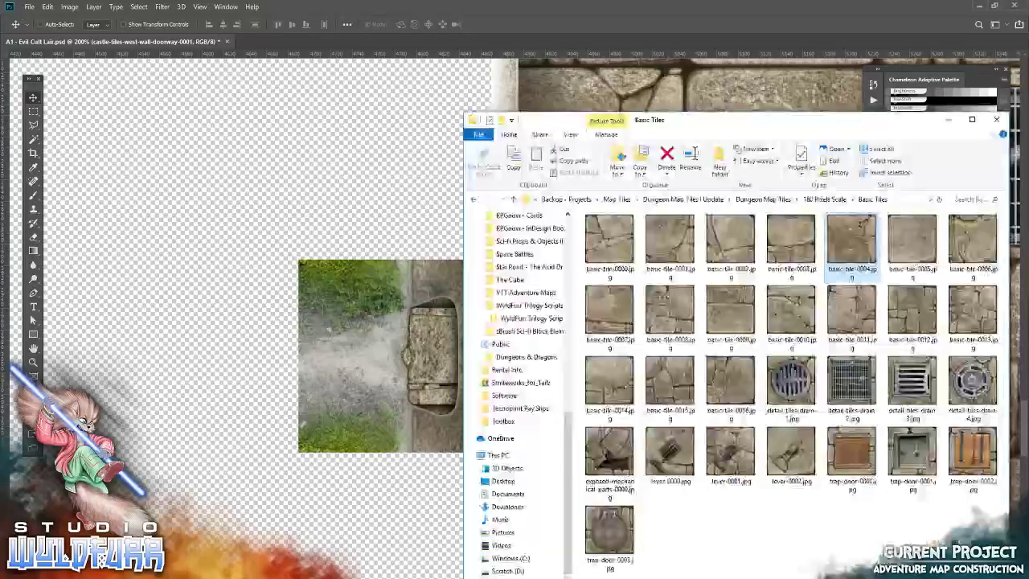
{"action": "left_click_drag", "start_coordinate": [613, 318], "coordinate": [309, 294]}
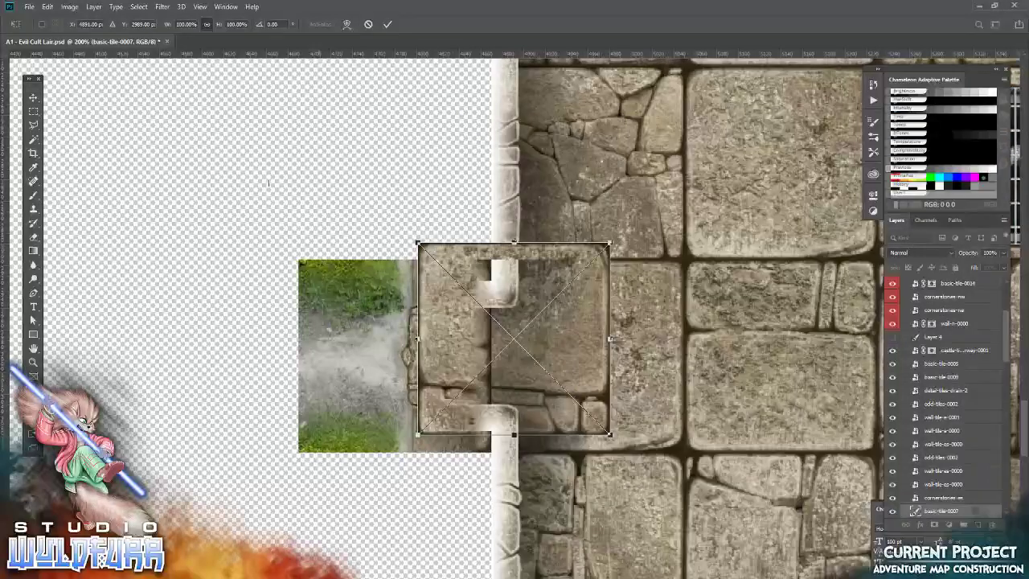
{"action": "left_click", "coordinate": [33, 97]}
{"action": "left_click_drag", "start_coordinate": [573, 381], "coordinate": [646, 400]}
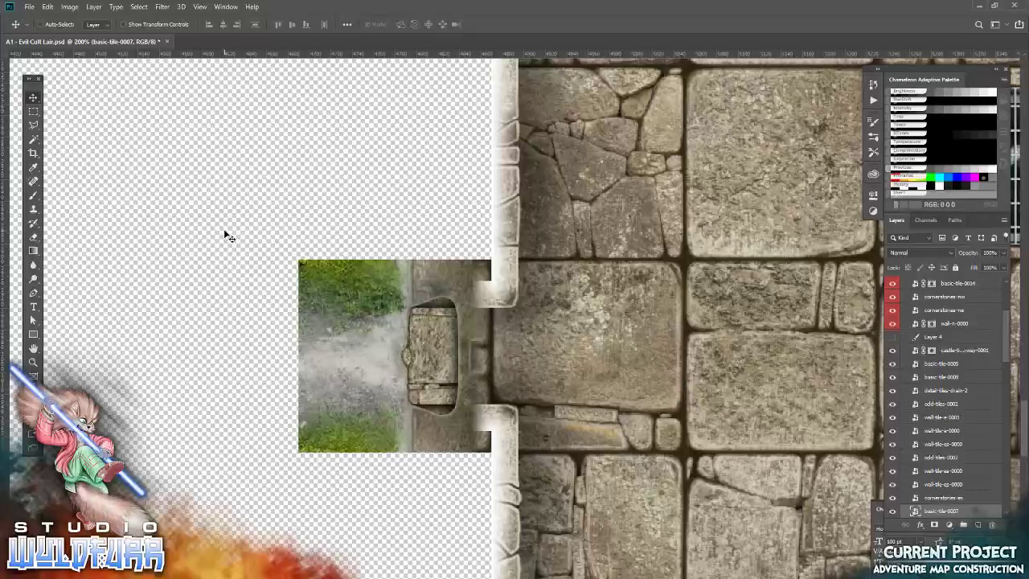
Examine the room at 100%, checking how the floor tiles and the north and west doorways fit together
{"action": "left_click_drag", "start_coordinate": [623, 437], "coordinate": [448, 265]}
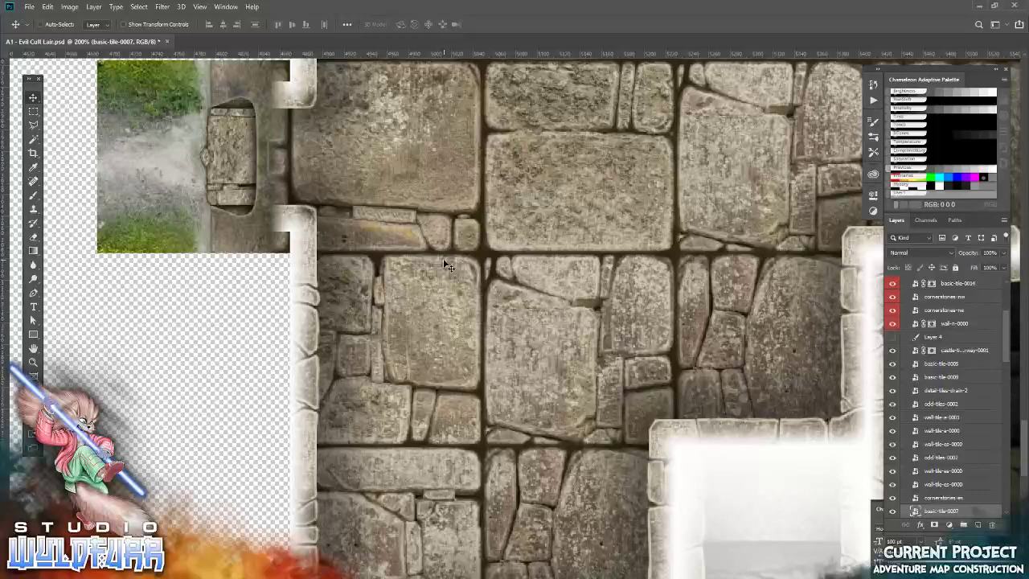
{"action": "double_click", "coordinate": [33, 362]}
{"action": "left_click_drag", "start_coordinate": [587, 439], "coordinate": [555, 235]}
{"action": "left_click_drag", "start_coordinate": [572, 172], "coordinate": [570, 402]}
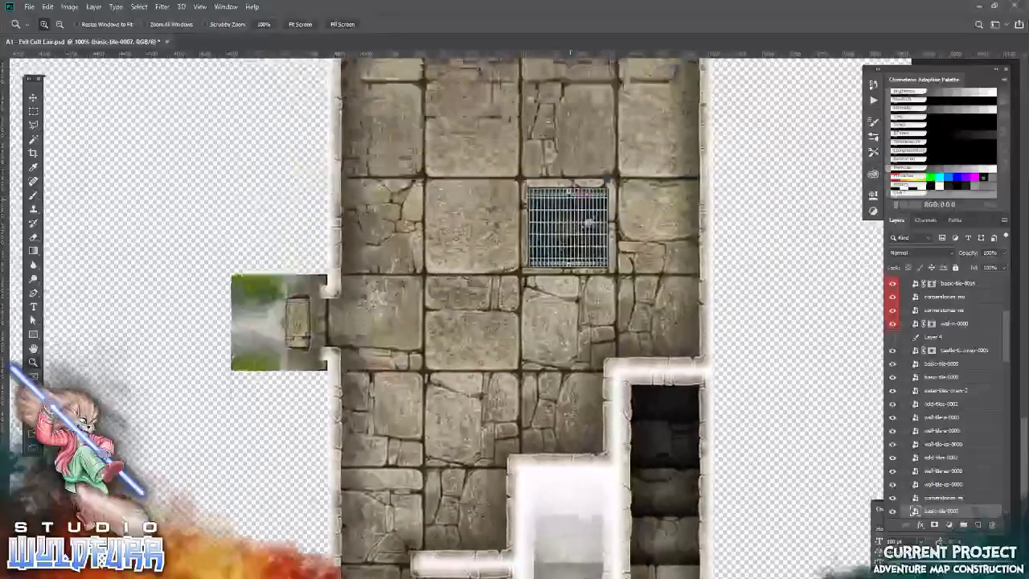
{"action": "scroll", "coordinate": [589, 222], "scroll_direction": "up", "scroll_amount": 4}
{"action": "scroll", "coordinate": [579, 353], "scroll_direction": "down", "scroll_amount": 2}
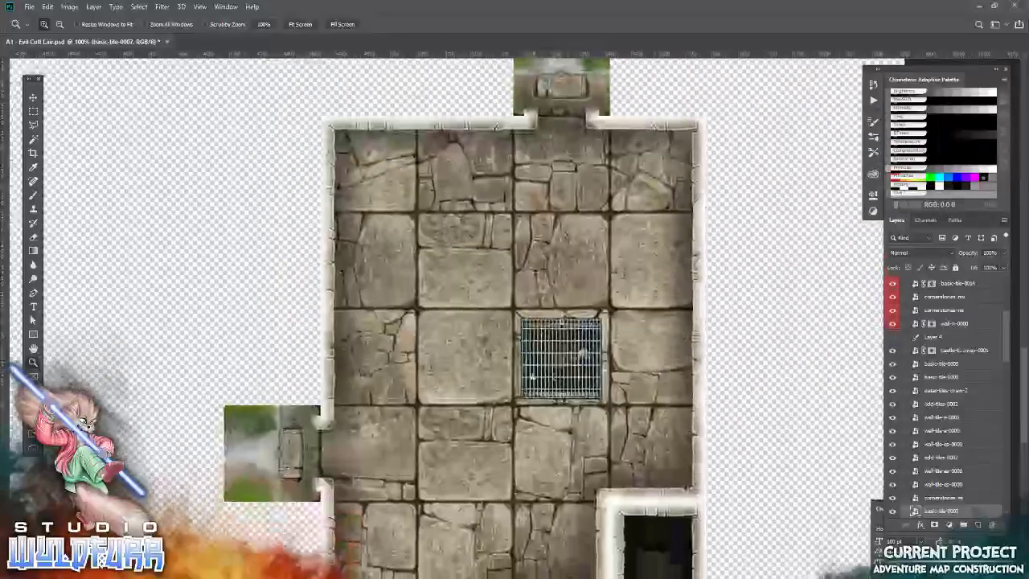
{"action": "scroll", "coordinate": [531, 377], "scroll_direction": "down", "scroll_amount": 4}
{"action": "scroll", "coordinate": [526, 287], "scroll_direction": "up", "scroll_amount": 3}
{"action": "scroll", "coordinate": [527, 286], "scroll_direction": "up", "scroll_amount": 2}
{"action": "scroll", "coordinate": [527, 286], "scroll_direction": "down", "scroll_amount": 5}
{"action": "scroll", "coordinate": [464, 285], "scroll_direction": "down", "scroll_amount": 3}
{"action": "scroll", "coordinate": [464, 286], "scroll_direction": "up", "scroll_amount": 5}
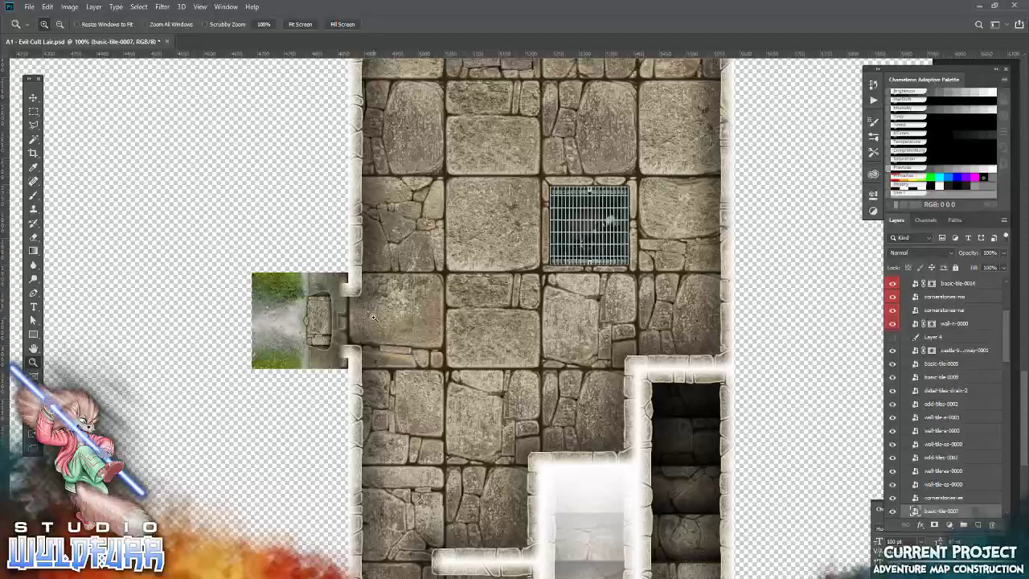
Inspect the west doorway up close at 300% and show the guides again
{"action": "left_click", "coordinate": [347, 356]}
{"action": "left_click", "coordinate": [346, 357]}
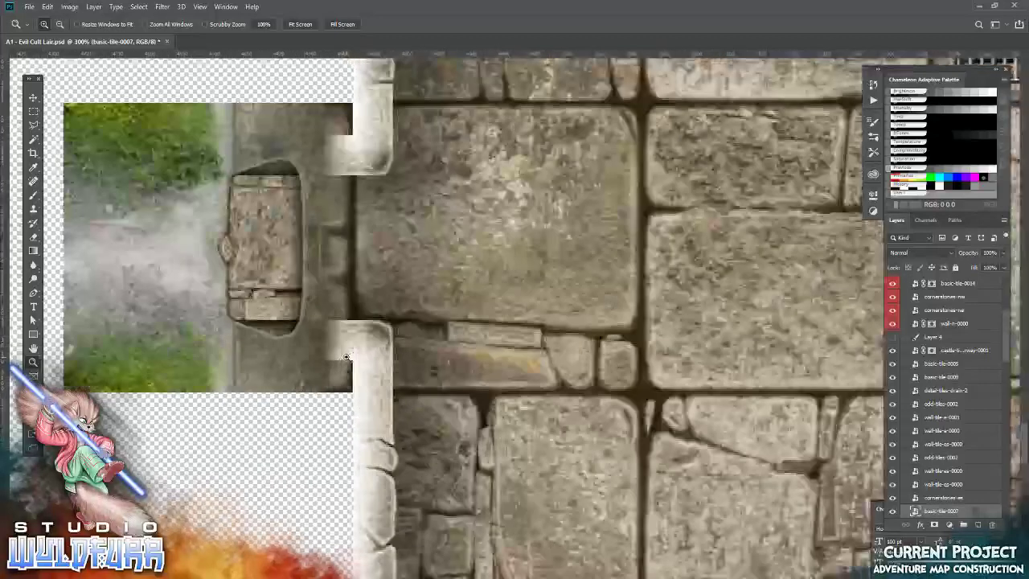
{"action": "left_click", "coordinate": [346, 357]}
{"action": "left_click_drag", "start_coordinate": [362, 211], "coordinate": [435, 243]}
{"action": "right_click", "coordinate": [397, 252]}
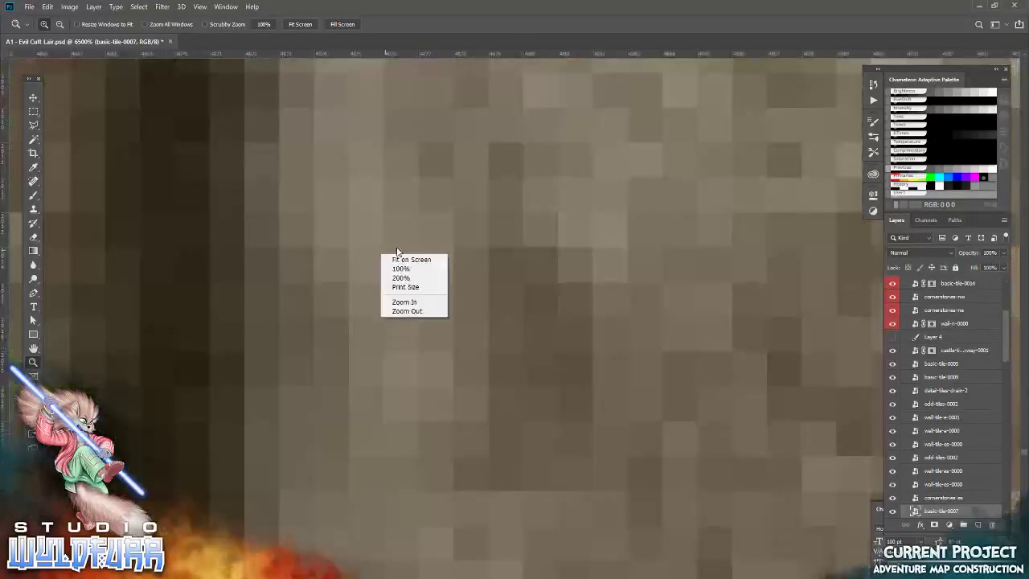
{"action": "left_click", "coordinate": [401, 277]}
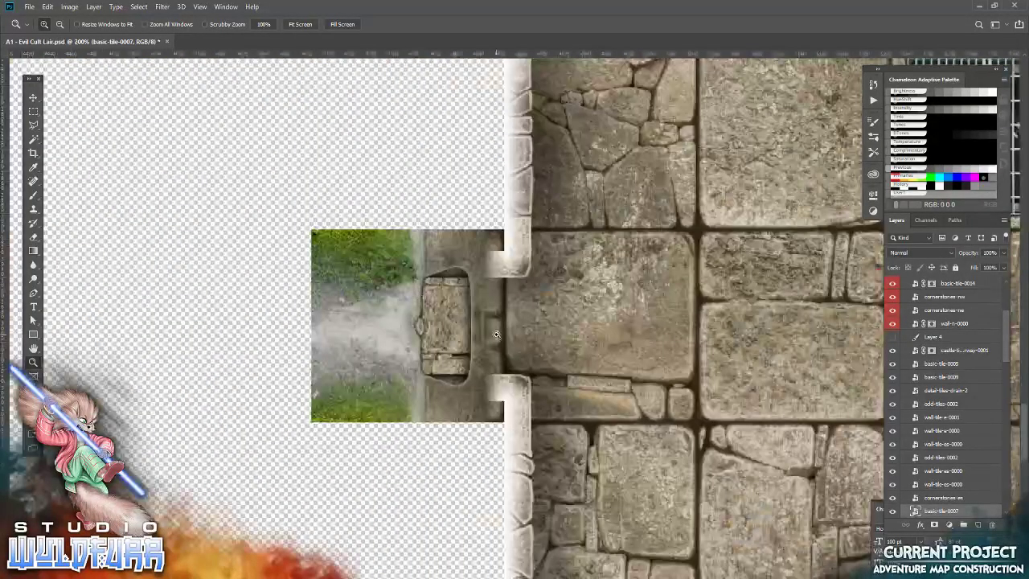
{"action": "left_click", "coordinate": [496, 335]}
{"action": "key", "text": "ctrl+semicolon"}
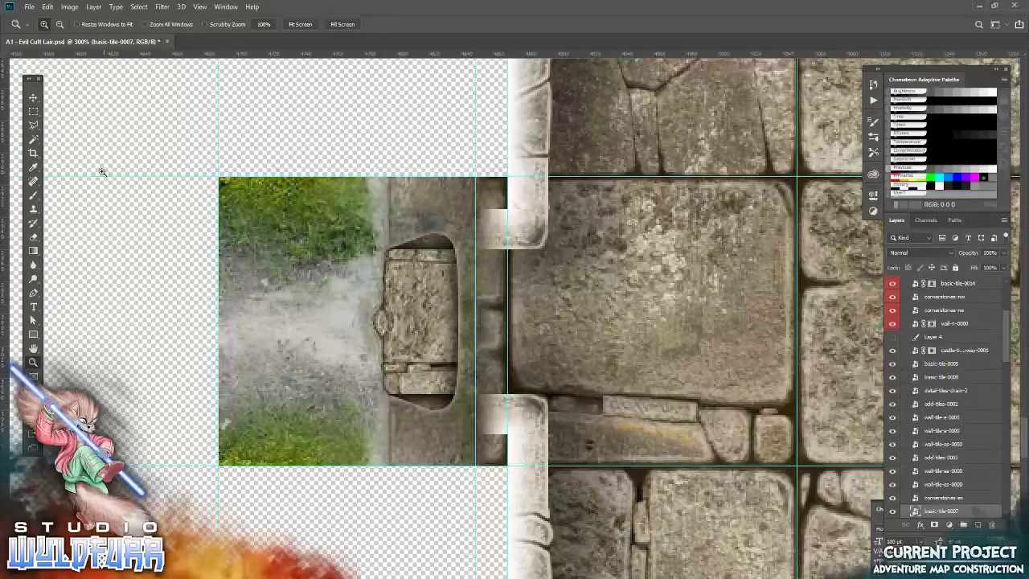
Create a new layer above wall-e-0001 copy 2 and select the 20 × 20 px square at the west doorway's upper corner beside the wall
{"action": "left_click", "coordinate": [33, 111]}
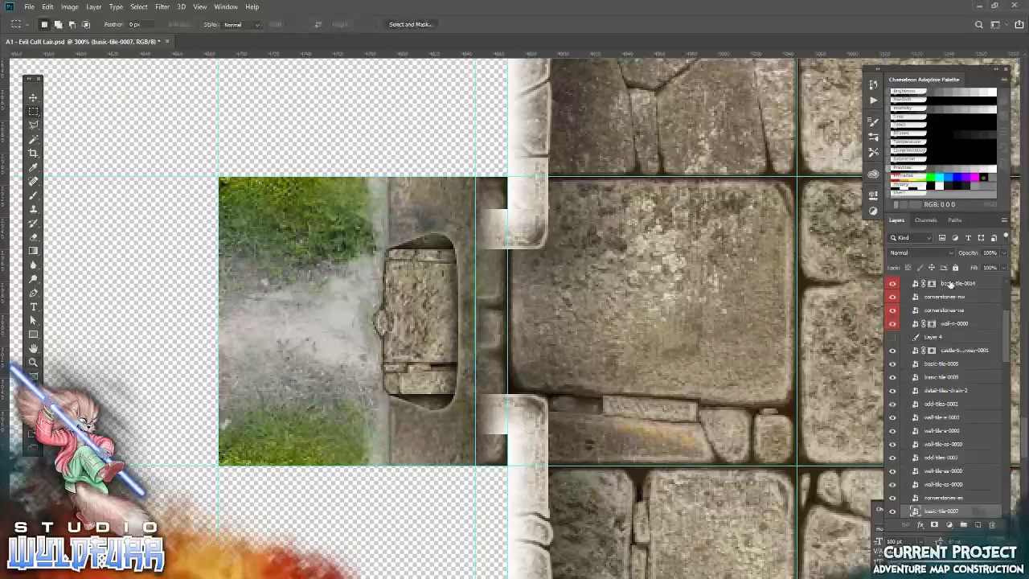
{"action": "scroll", "coordinate": [965, 326], "scroll_direction": "up", "scroll_amount": 3}
{"action": "left_click", "coordinate": [958, 311]}
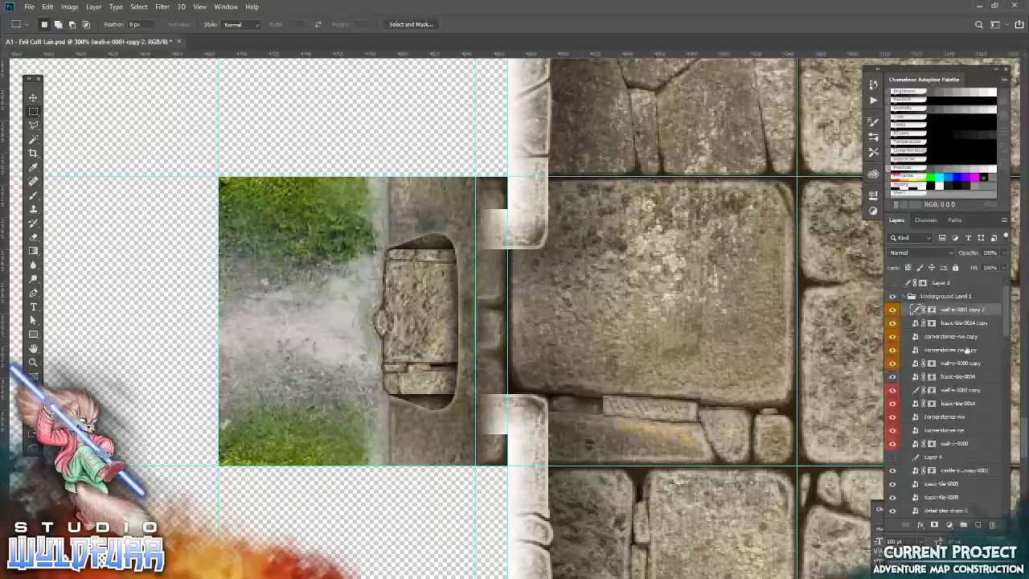
{"action": "left_click", "coordinate": [981, 524]}
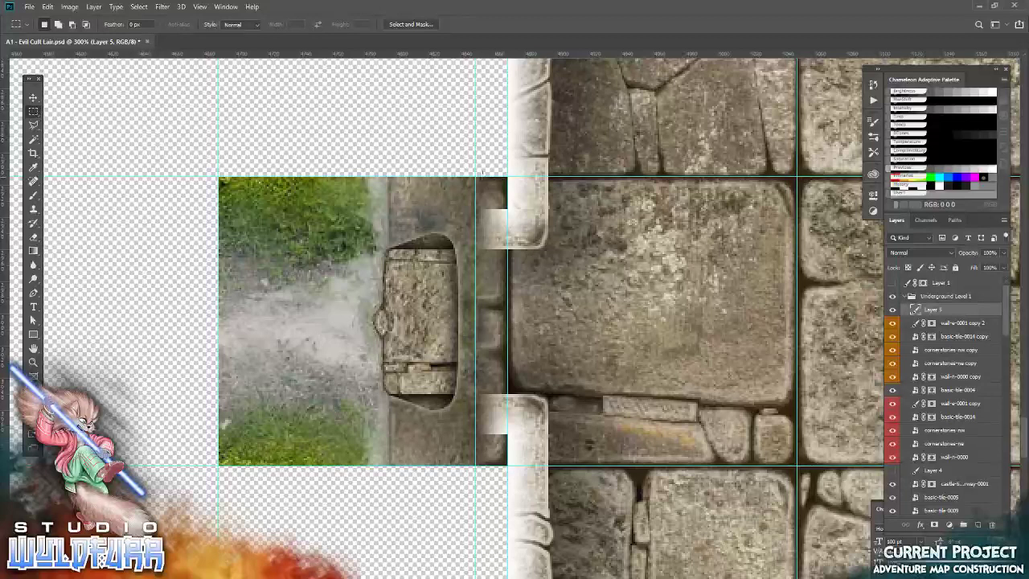
{"action": "left_click_drag", "start_coordinate": [476, 178], "coordinate": [505, 206]}
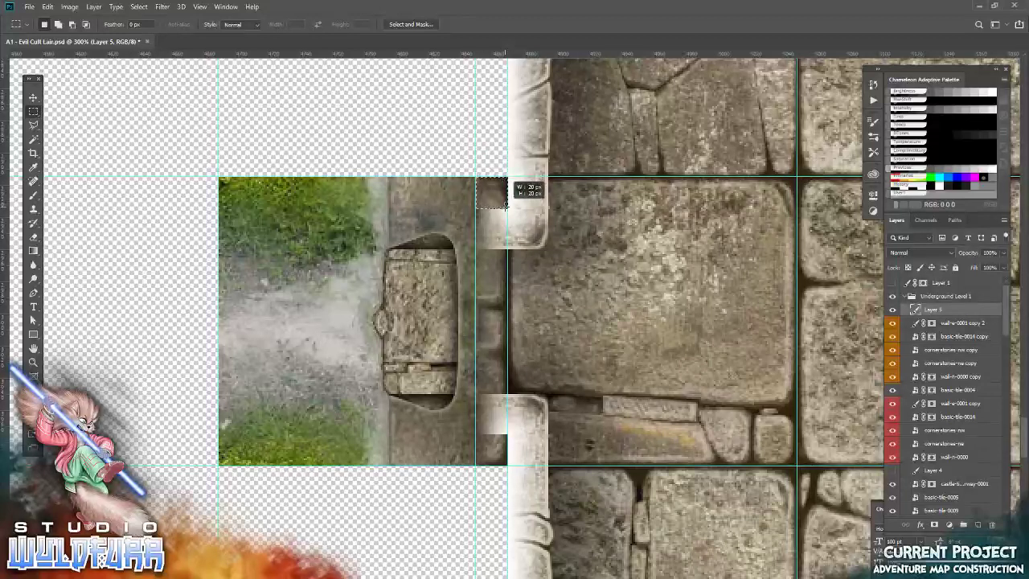
{"action": "left_click_drag", "start_coordinate": [505, 206], "coordinate": [507, 208]}
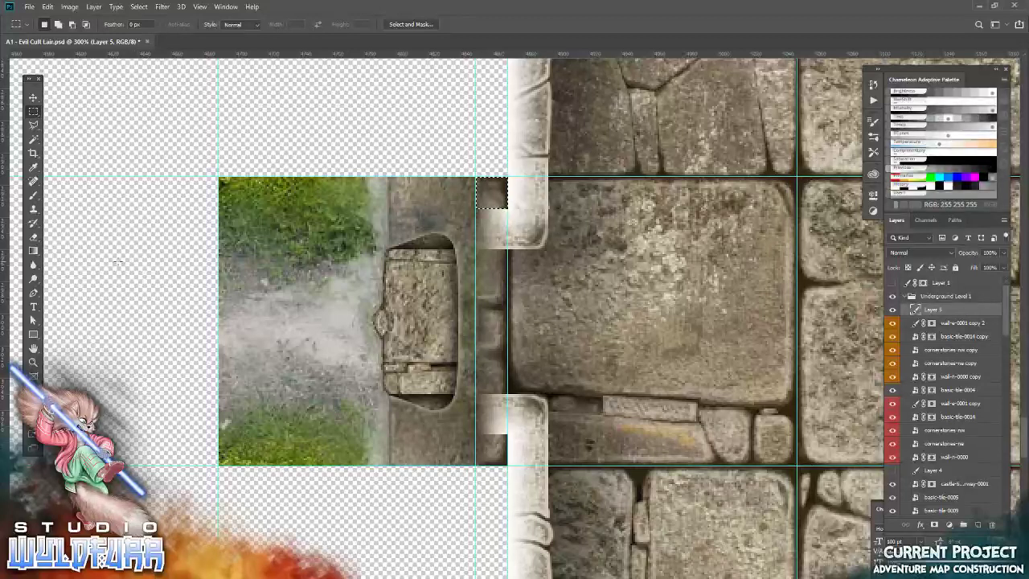
Try a black-to-transparent gradient from east to west across the selected square, switch the foreground color to white, and undo the gradient
{"action": "left_click", "coordinate": [33, 250]}
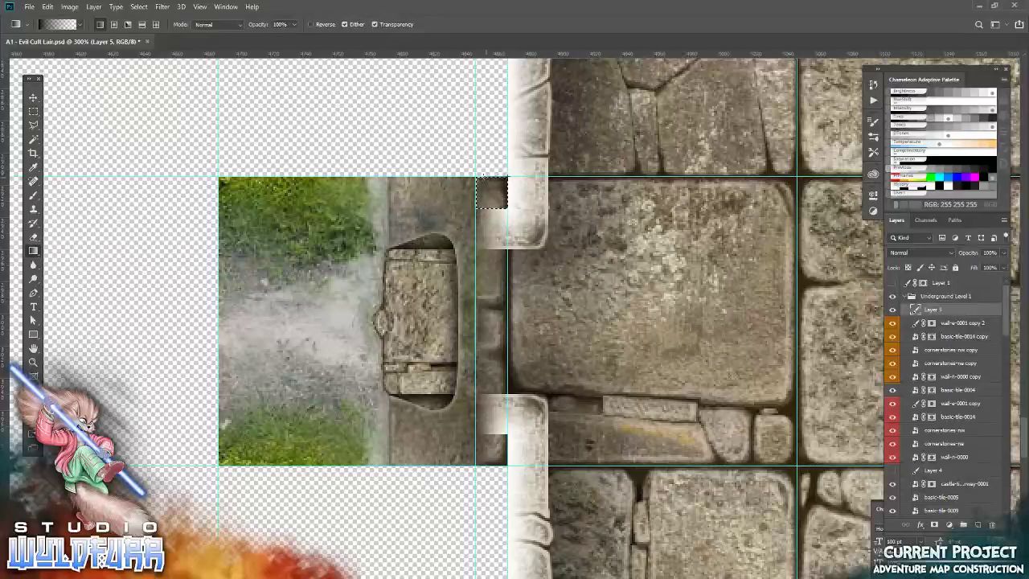
{"action": "left_click_drag", "start_coordinate": [507, 193], "coordinate": [475, 193]}
{"action": "key", "text": "x"}
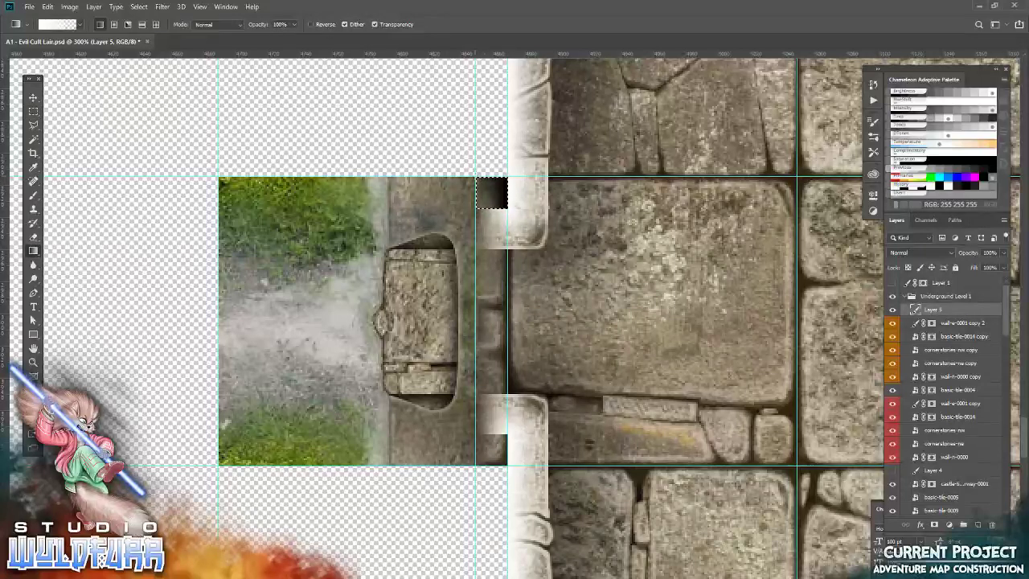
{"action": "left_click", "coordinate": [49, 8]}
{"action": "left_click", "coordinate": [53, 18]}
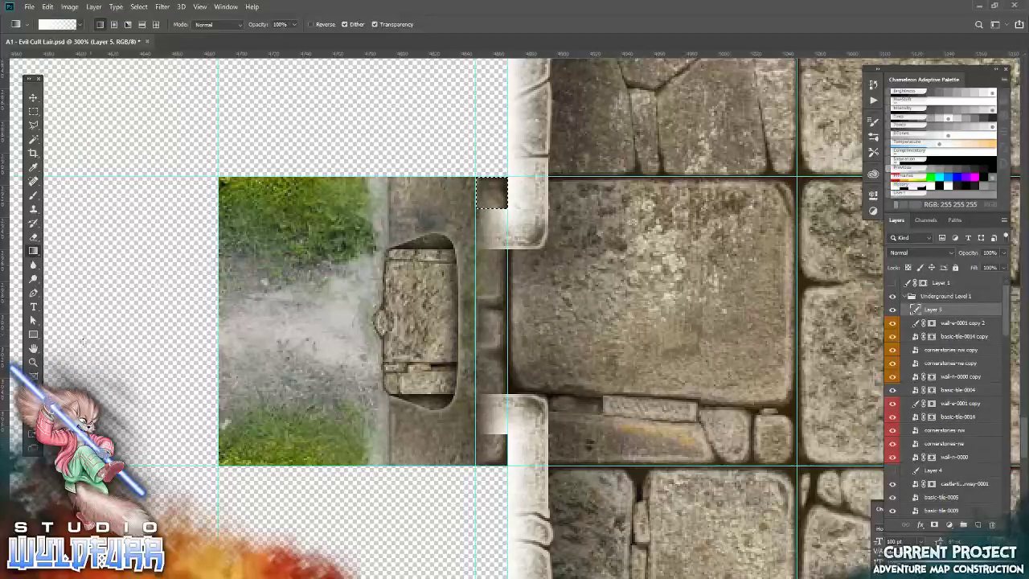
Fill the selected square at the west doorway's northern corner with a white-to-transparent gradient running from east to west
{"action": "left_click", "coordinate": [30, 406]}
{"action": "left_click", "coordinate": [343, 101]}
{"action": "left_click", "coordinate": [384, 72]}
{"action": "left_click", "coordinate": [625, 119]}
{"action": "left_click_drag", "start_coordinate": [507, 177], "coordinate": [475, 178]}
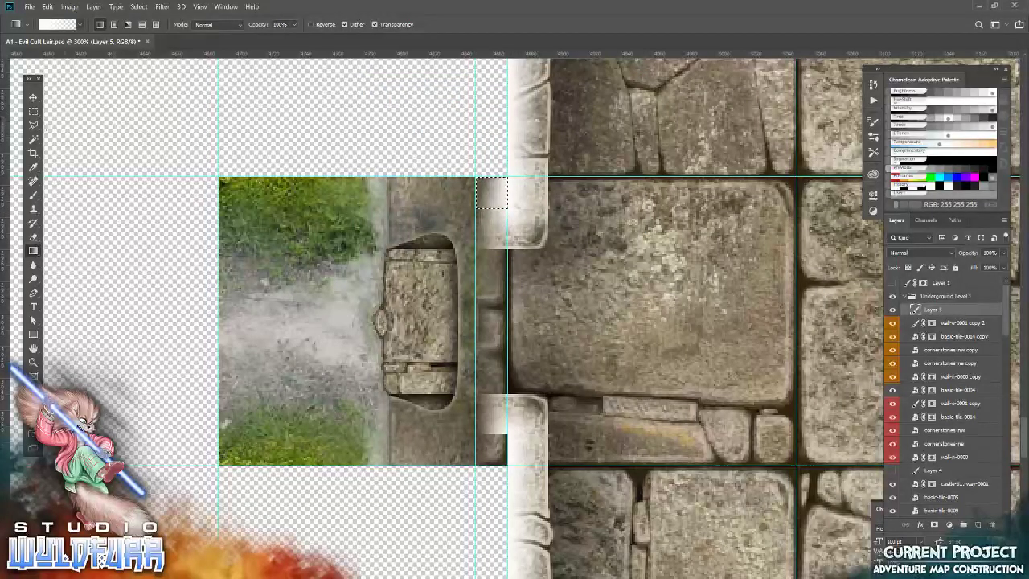
Shift the square selection to the west doorway's southern corner, fill it with the white gradient fading westward, and deselect
{"action": "key", "text": "m"}
{"action": "left_click_drag", "start_coordinate": [499, 372], "coordinate": [493, 452]}
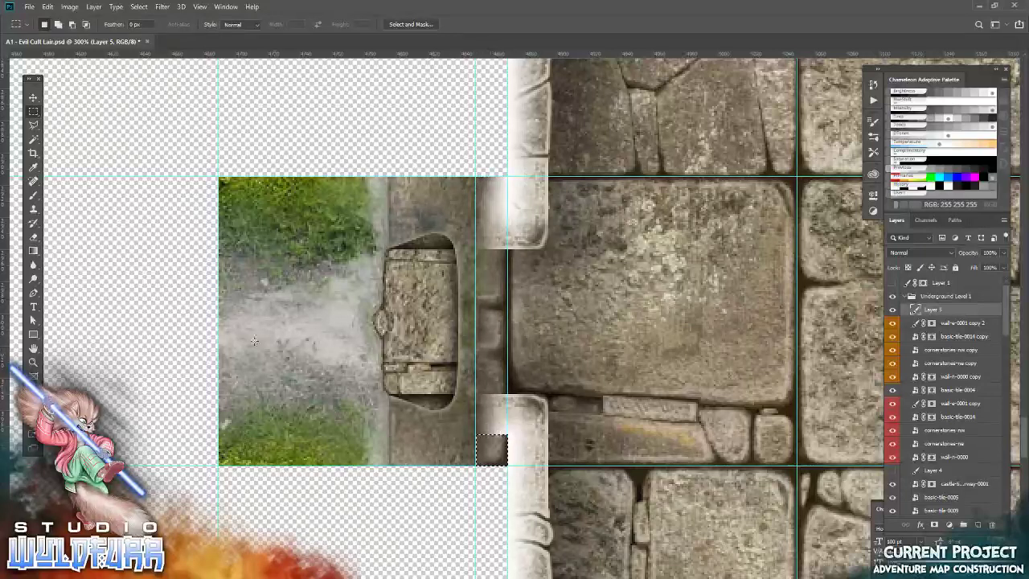
{"action": "left_click", "coordinate": [33, 251]}
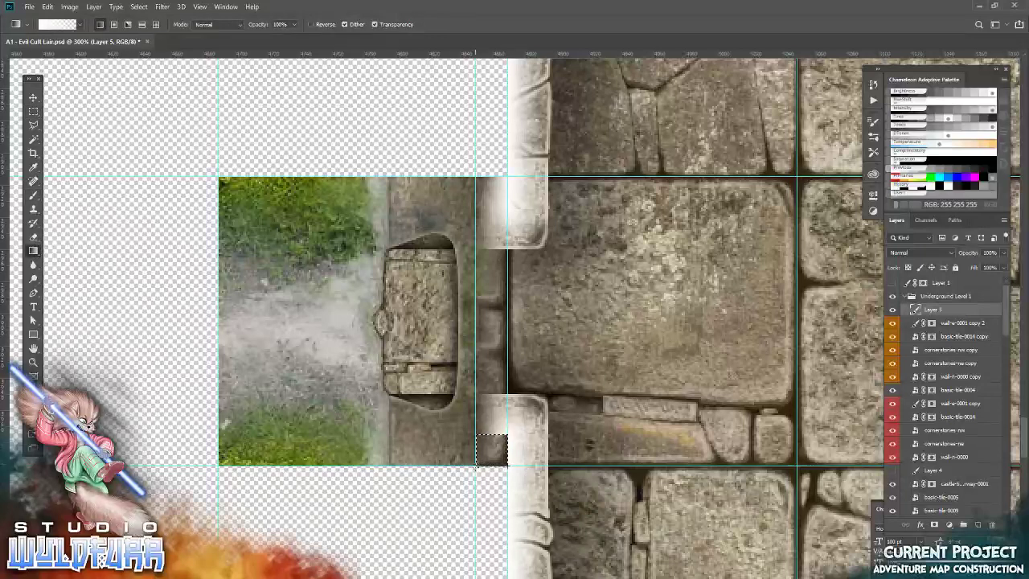
{"action": "left_click_drag", "start_coordinate": [476, 467], "coordinate": [474, 467]}
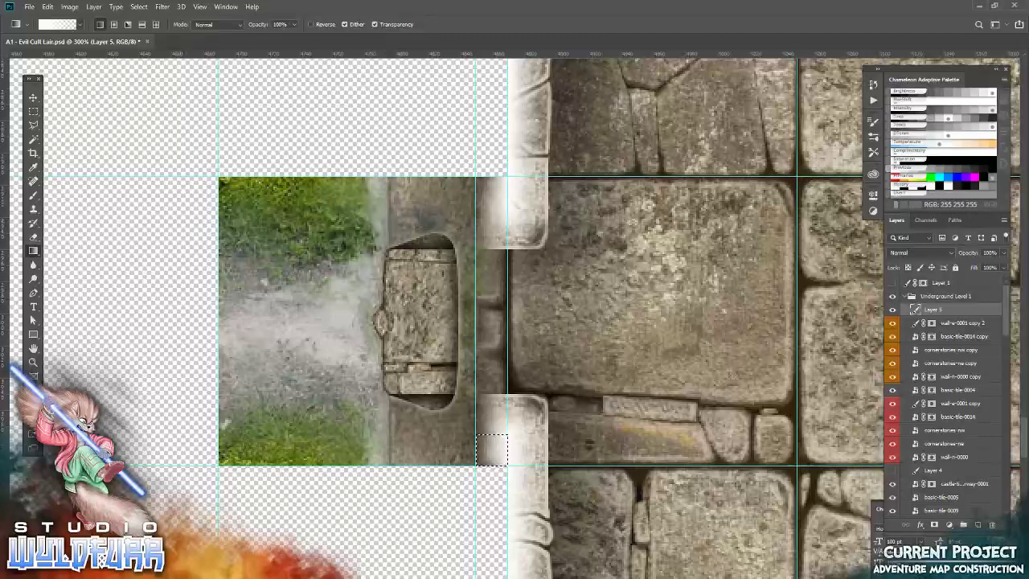
{"action": "left_click", "coordinate": [139, 7]}
{"action": "left_click", "coordinate": [160, 31]}
Select the dark square at the north doorway's western corner and fill it with a white-to-transparent gradient from south to north
{"action": "mouse_move", "coordinate": [656, 114]}
{"action": "left_mouse_down"}
{"action": "mouse_move", "coordinate": [595, 136]}
{"action": "mouse_move", "coordinate": [346, 166]}
{"action": "left_mouse_up"}
{"action": "left_click_drag", "start_coordinate": [710, 82], "coordinate": [337, 483]}
{"action": "left_click_drag", "start_coordinate": [517, 134], "coordinate": [496, 479]}
{"action": "left_click_drag", "start_coordinate": [496, 104], "coordinate": [496, 224]}
{"action": "key", "text": "m"}
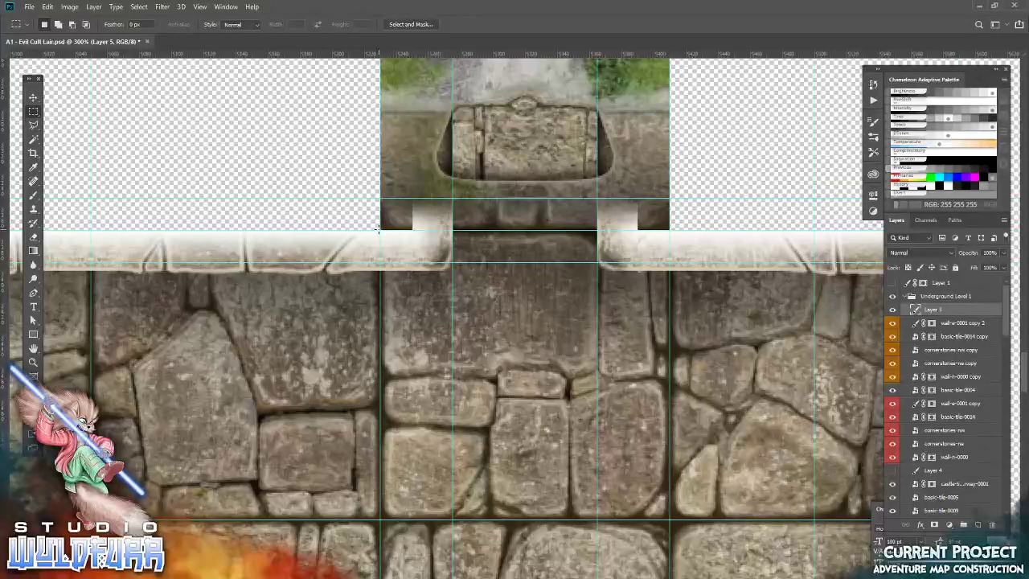
{"action": "left_click_drag", "start_coordinate": [381, 227], "coordinate": [410, 196]}
{"action": "left_click", "coordinate": [33, 250]}
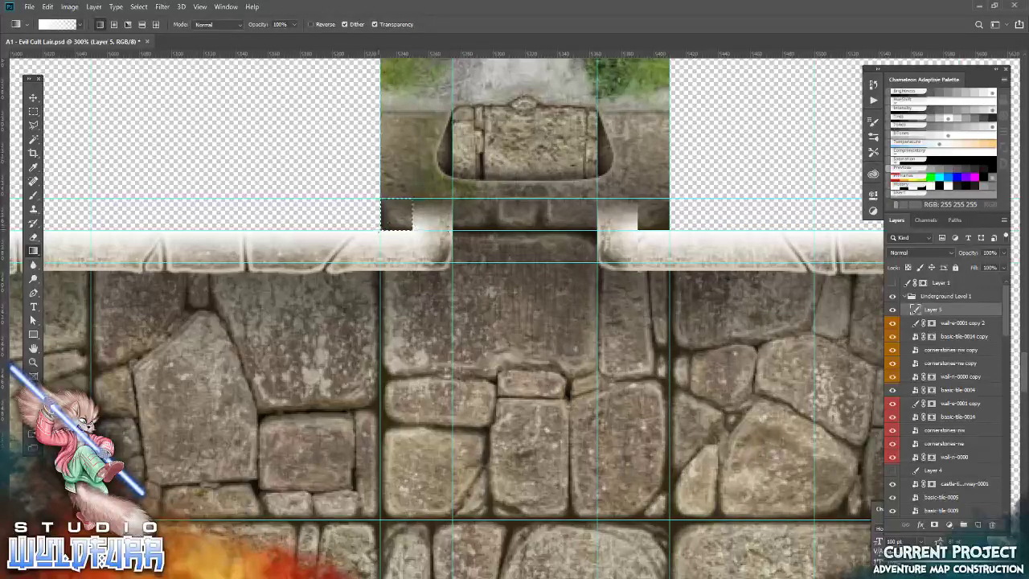
{"action": "left_click_drag", "start_coordinate": [381, 229], "coordinate": [381, 199]}
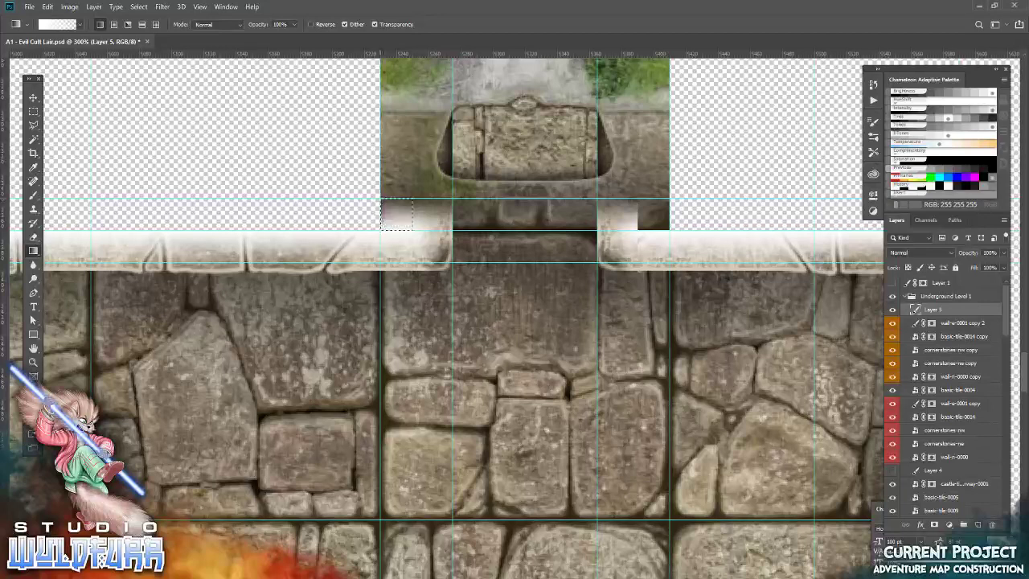
Shift the square selection to the north doorway's eastern corner, fill it with the white gradient fading northward, and deselect
{"action": "left_click", "coordinate": [34, 112]}
{"action": "left_click_drag", "start_coordinate": [400, 214], "coordinate": [657, 216]}
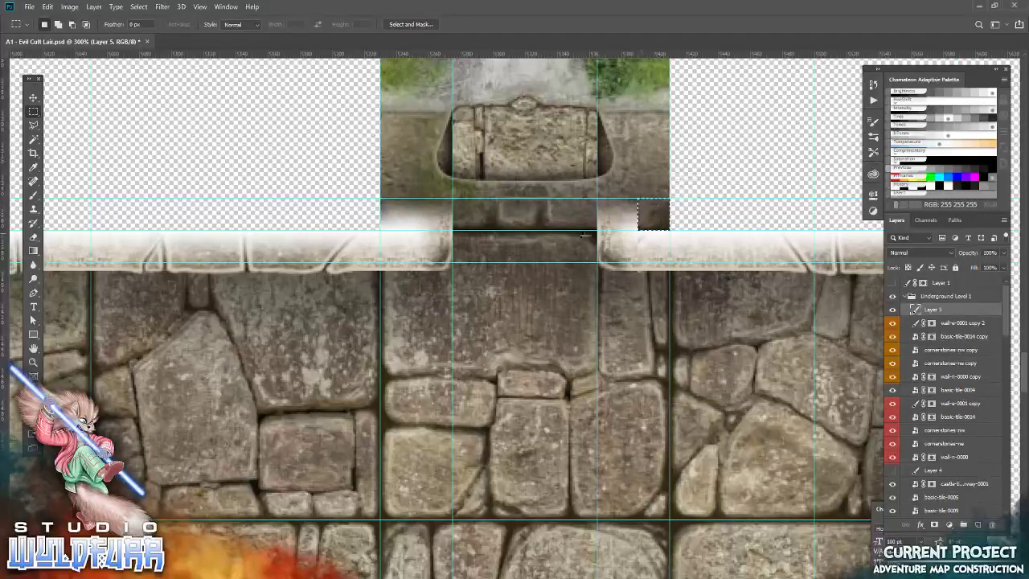
{"action": "left_click", "coordinate": [33, 251]}
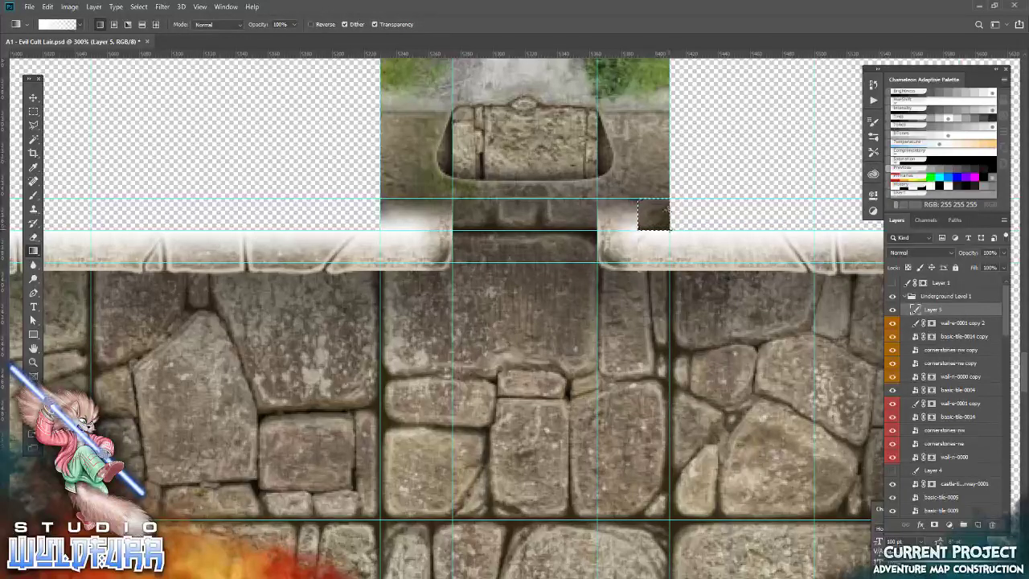
{"action": "left_click_drag", "start_coordinate": [669, 196], "coordinate": [669, 197]}
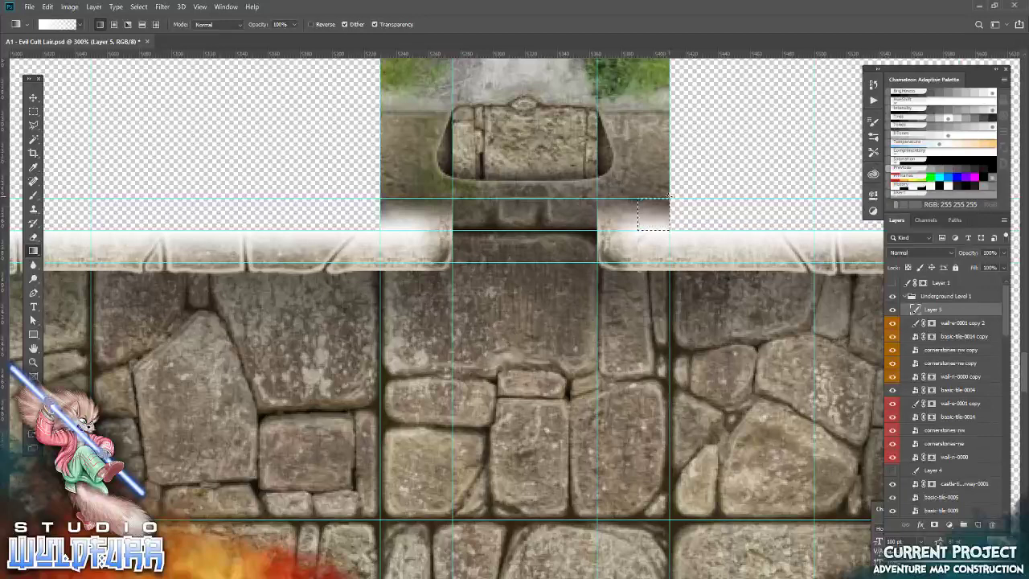
{"action": "left_click", "coordinate": [138, 6]}
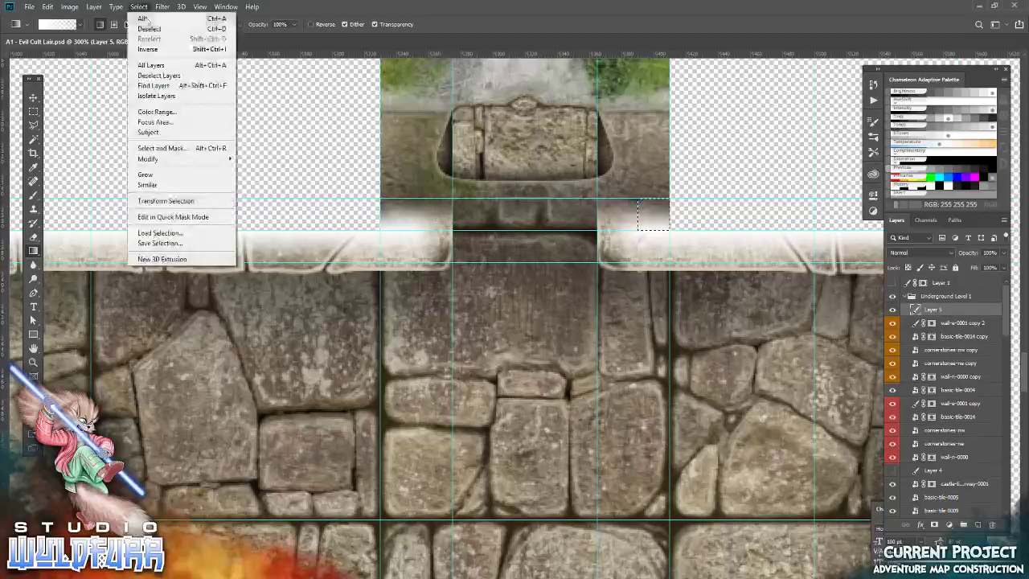
{"action": "left_click", "coordinate": [150, 29]}
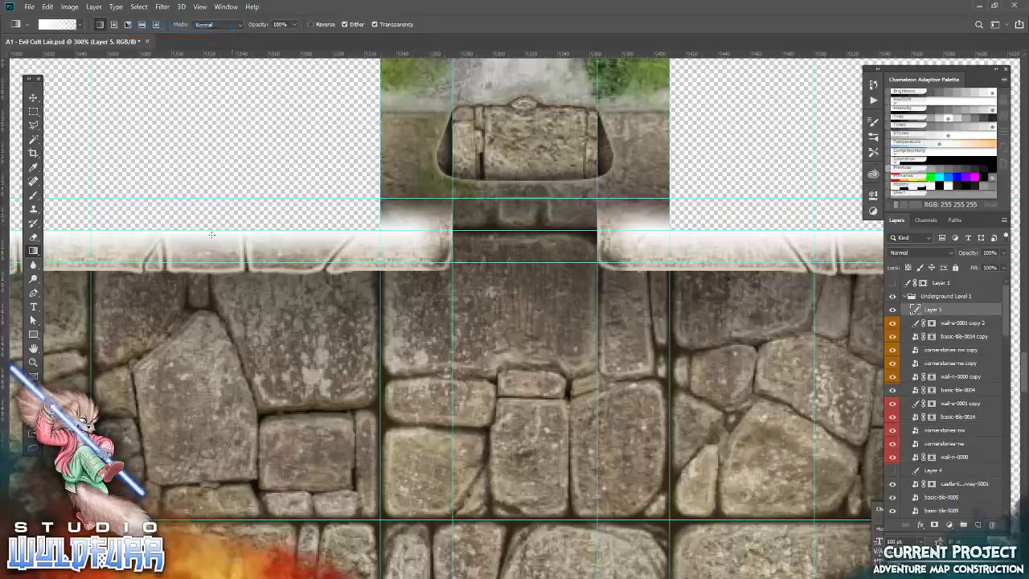
Check both blended doorways at 100% with the guides hidden and save the map
{"action": "double_click", "coordinate": [33, 366]}
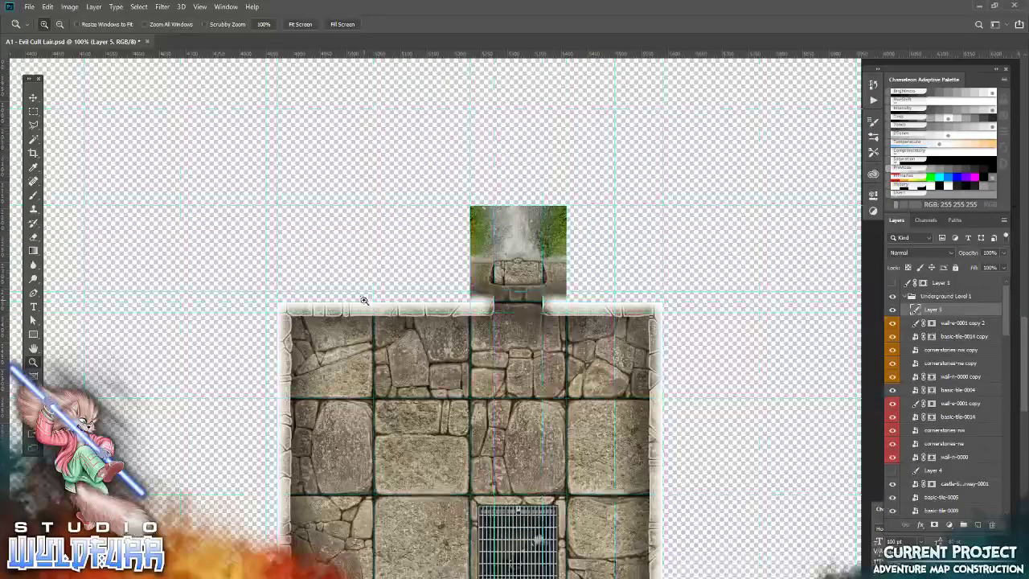
{"action": "key", "text": "ctrl+h"}
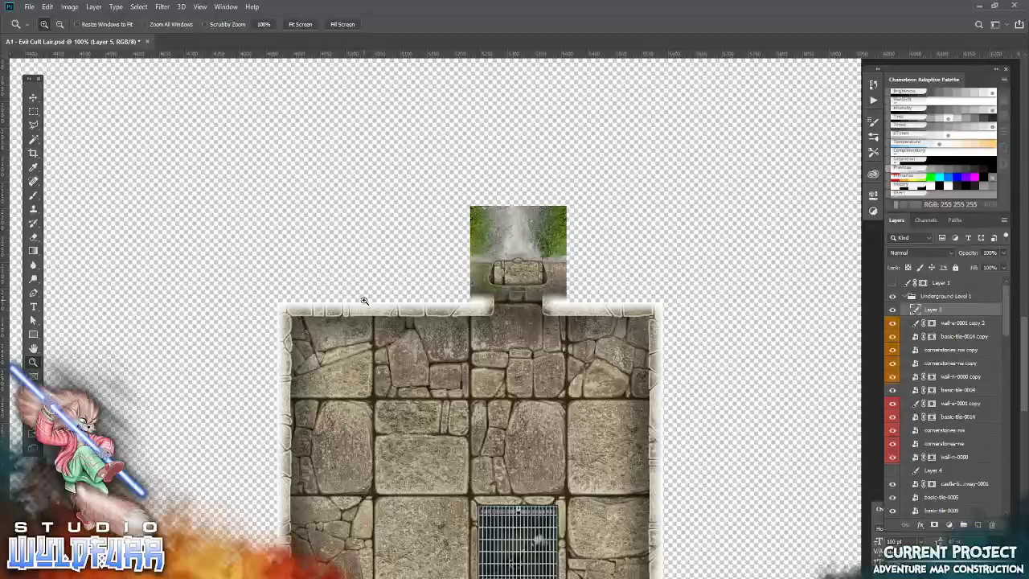
{"action": "scroll", "coordinate": [499, 329], "scroll_direction": "down", "scroll_amount": 6}
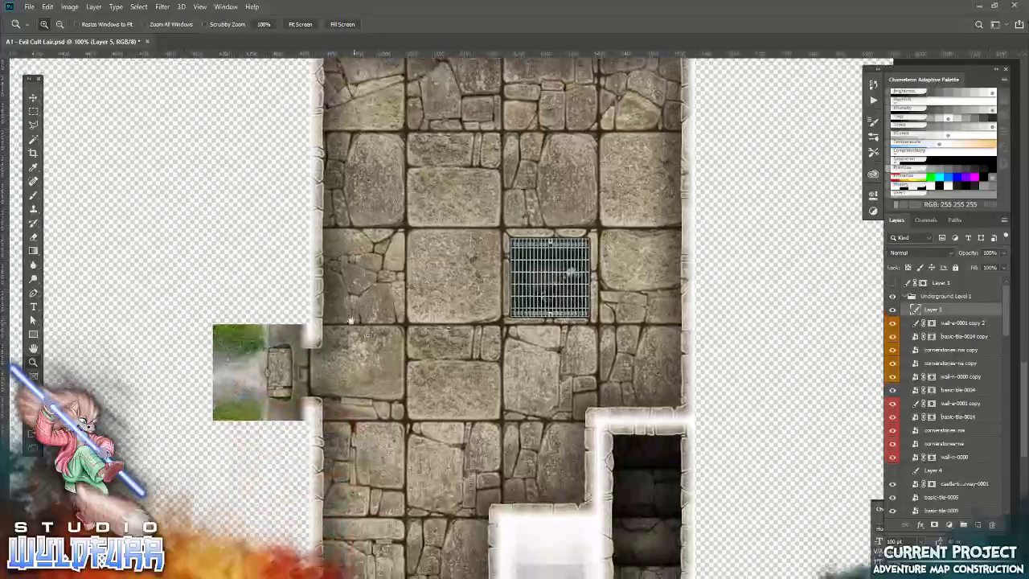
{"action": "left_click", "coordinate": [29, 7]}
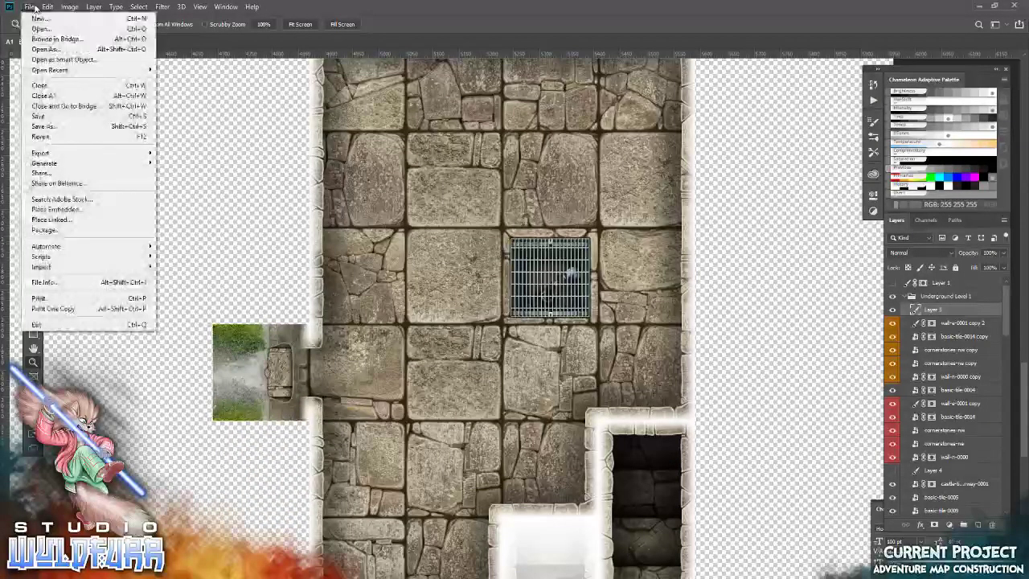
{"action": "left_click", "coordinate": [40, 117]}
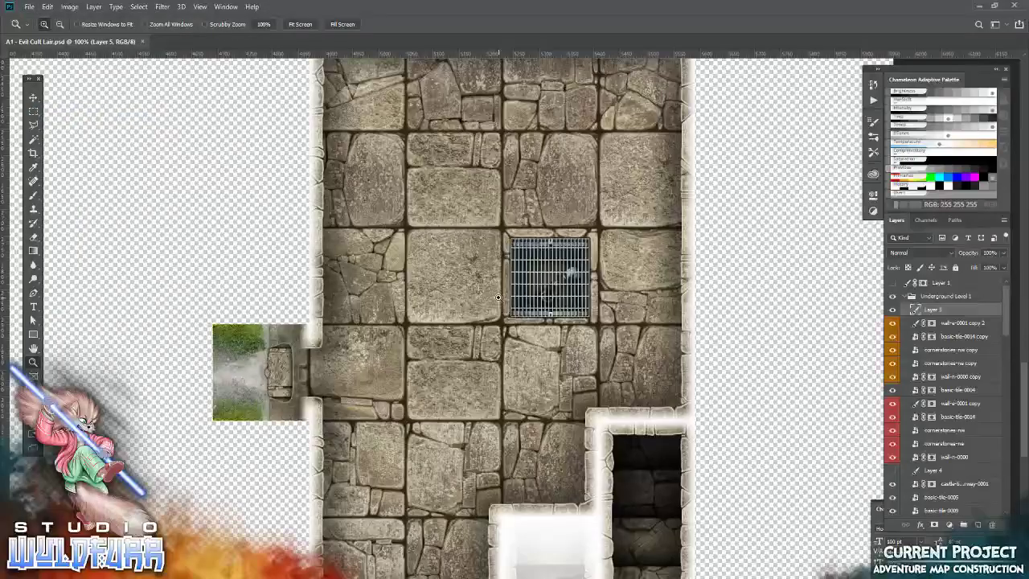
Select the wall-tile-es-0000 layer between the drain and the stairways and hide it
{"action": "left_click_drag", "start_coordinate": [495, 431], "coordinate": [549, 410]}
{"action": "left_click_drag", "start_coordinate": [544, 233], "coordinate": [518, 268]}
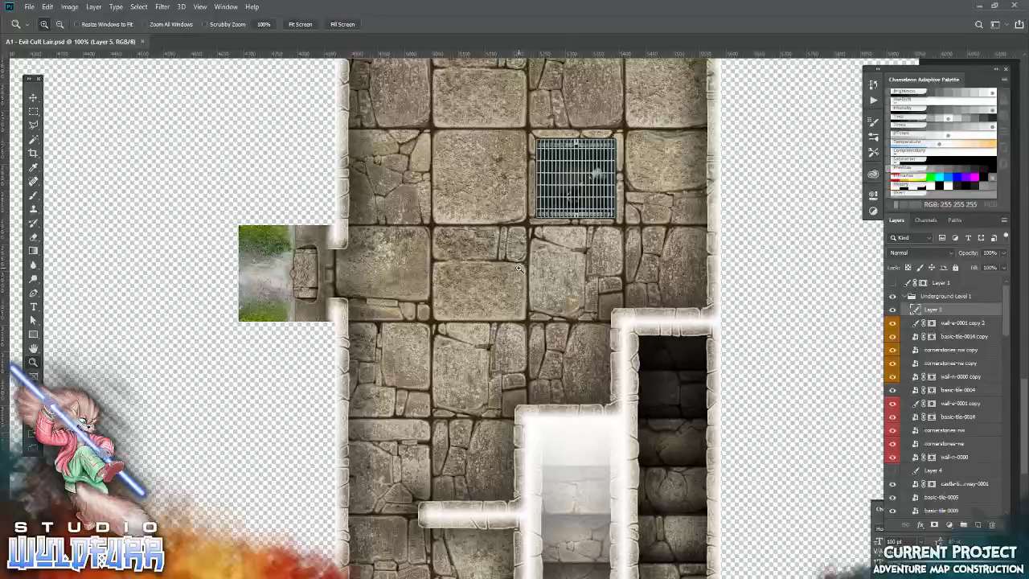
{"action": "left_click", "coordinate": [33, 97]}
{"action": "right_click", "coordinate": [618, 366]}
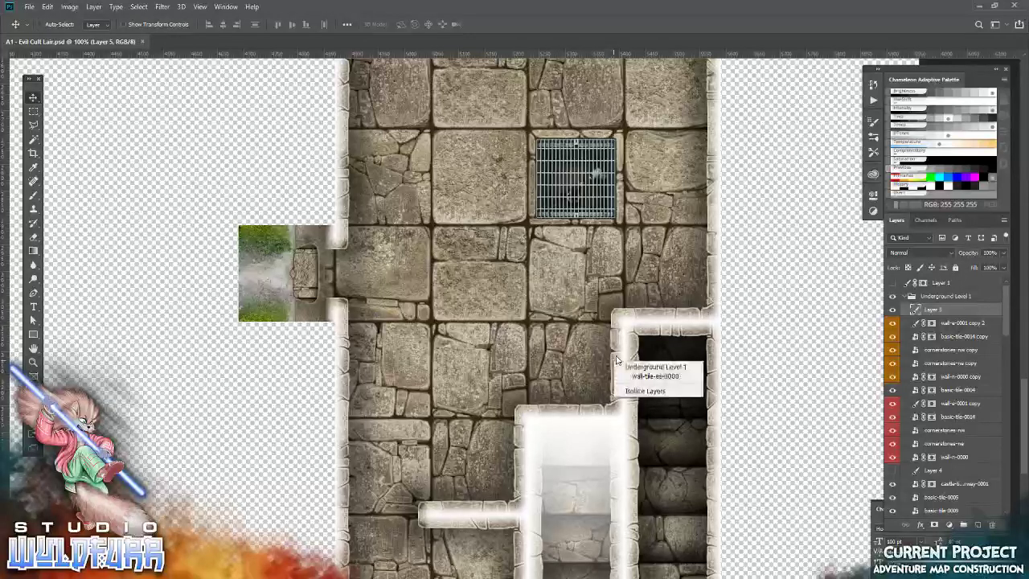
{"action": "left_click", "coordinate": [635, 367]}
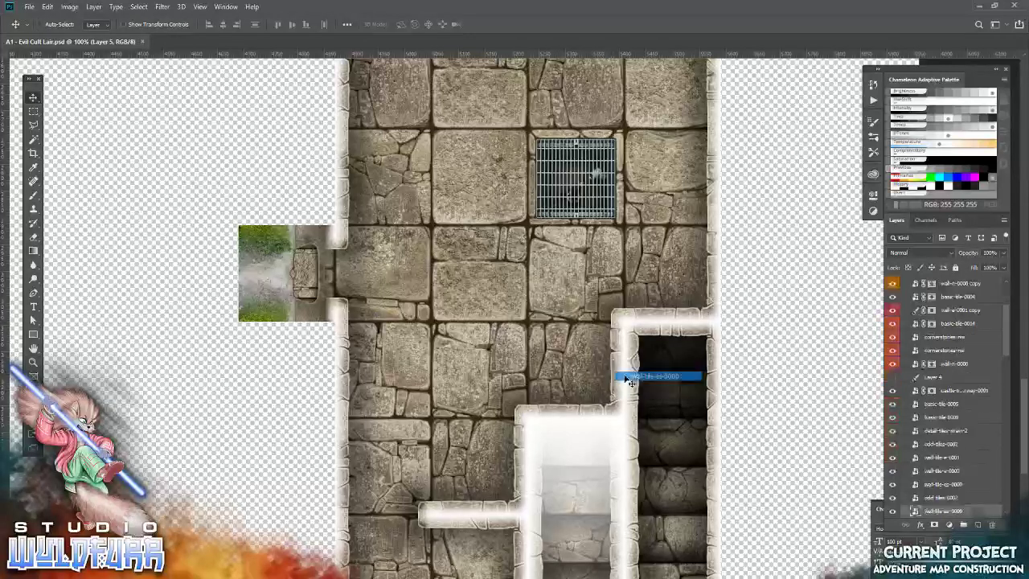
{"action": "left_click", "coordinate": [893, 510]}
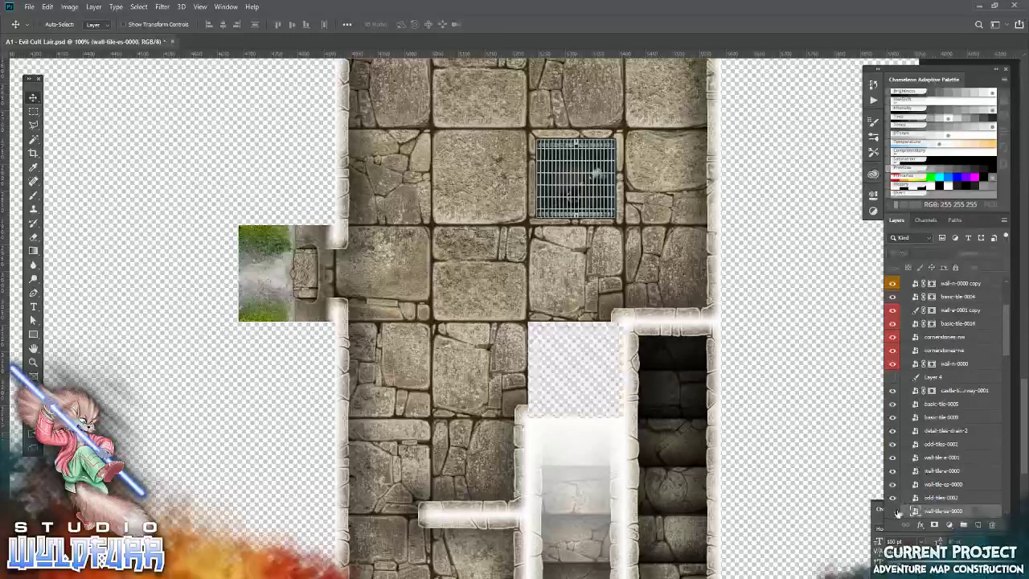
Delete the odd-tiles-0002 layer directly south of the drain, and delete the hidden Layer 4
{"action": "right_click", "coordinate": [614, 324]}
{"action": "left_click", "coordinate": [643, 334]}
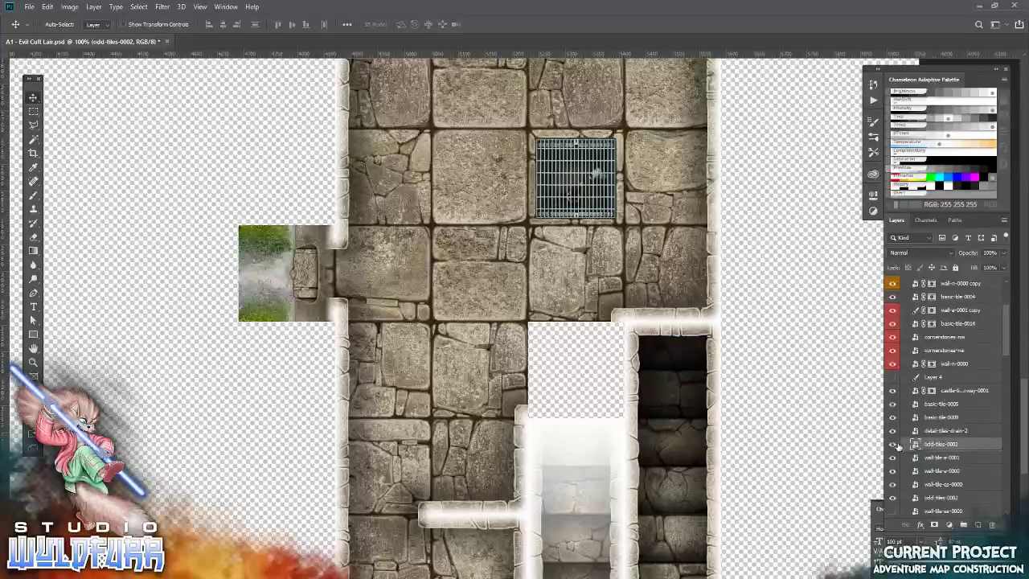
{"action": "left_click", "coordinate": [891, 444]}
{"action": "right_click", "coordinate": [522, 408]}
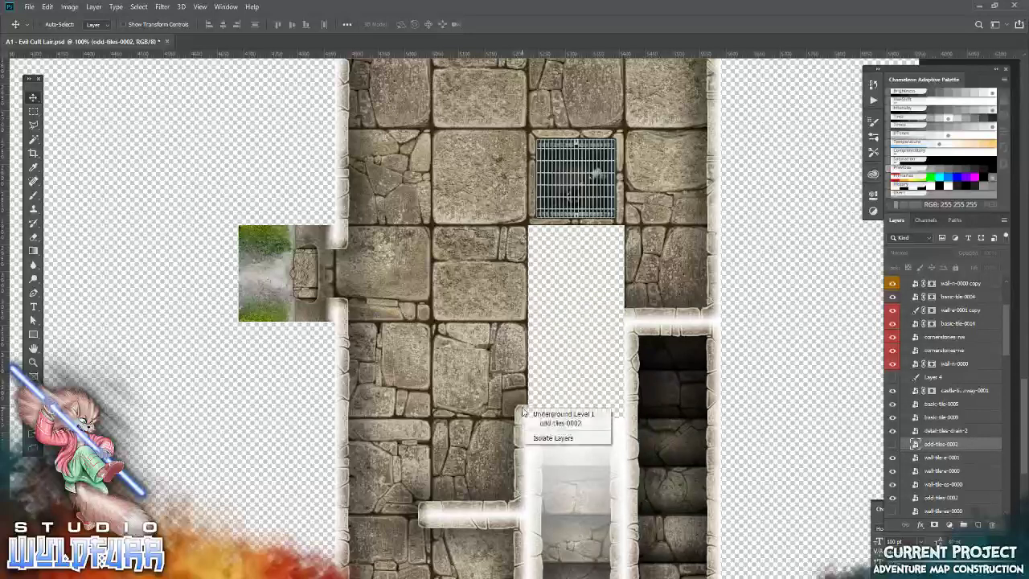
{"action": "left_click", "coordinate": [528, 367]}
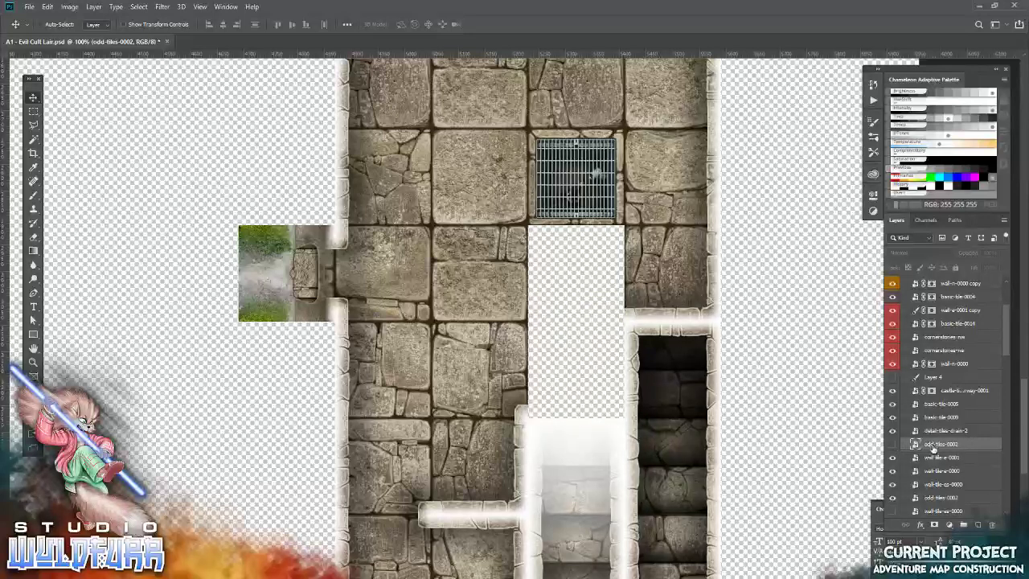
{"action": "left_click_drag", "start_coordinate": [934, 447], "coordinate": [992, 524]}
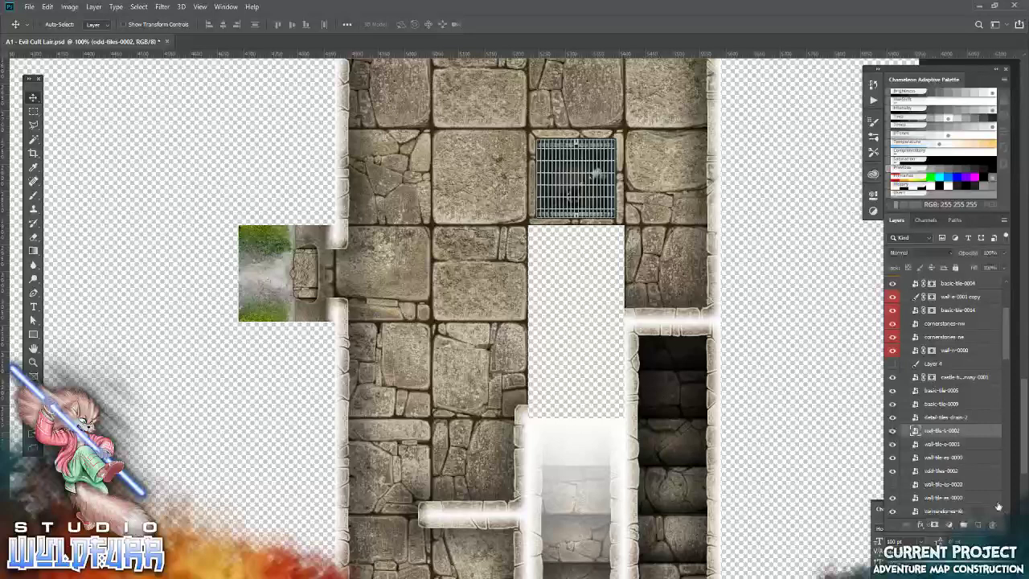
{"action": "left_click_drag", "start_coordinate": [933, 368], "coordinate": [992, 526]}
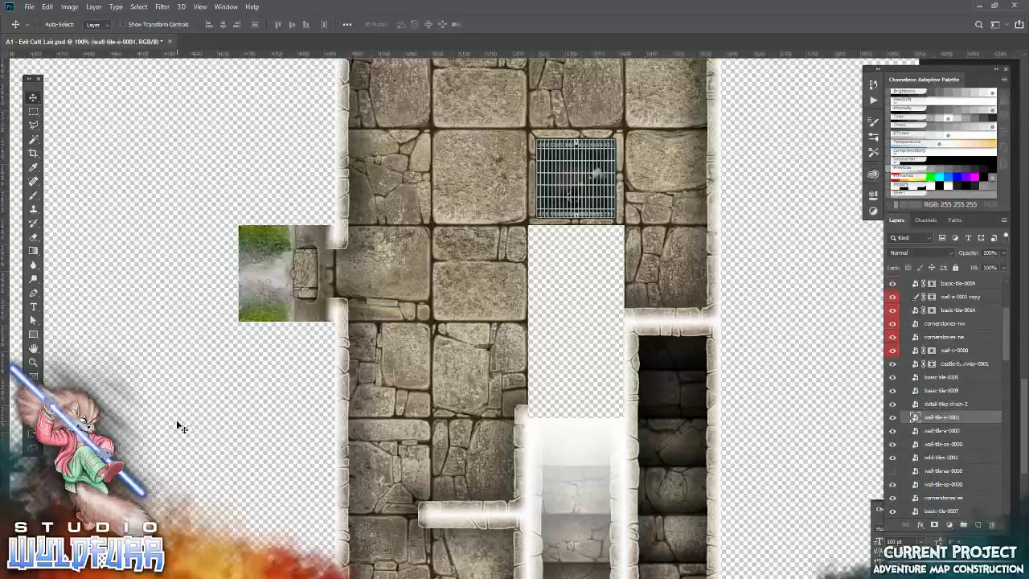
Place wall-tile-s-0001 from the File Explorer's Walls folder and snap it into the gap directly south of the drain
{"action": "key", "text": "alt+Tab"}
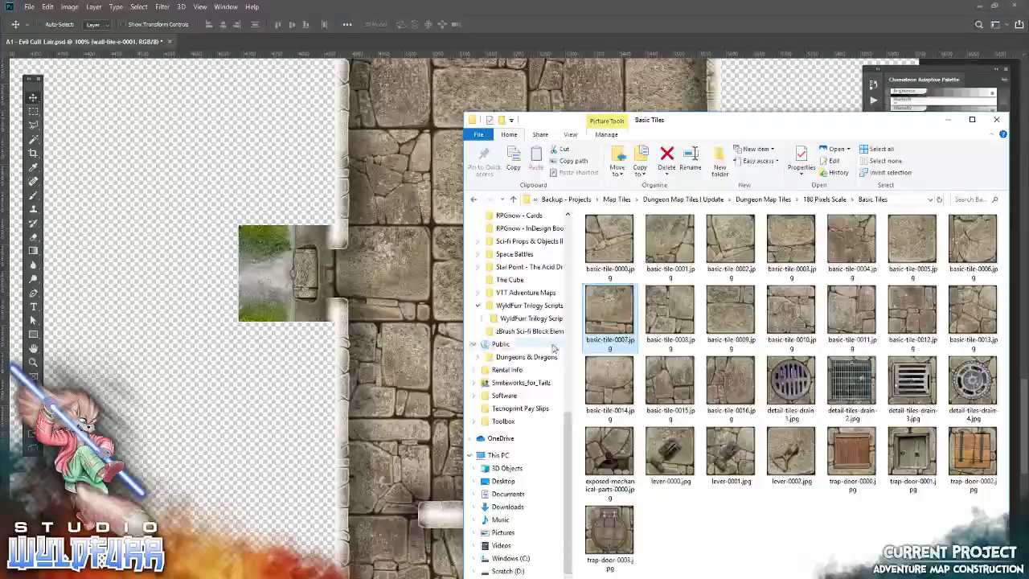
{"action": "left_click", "coordinate": [826, 199]}
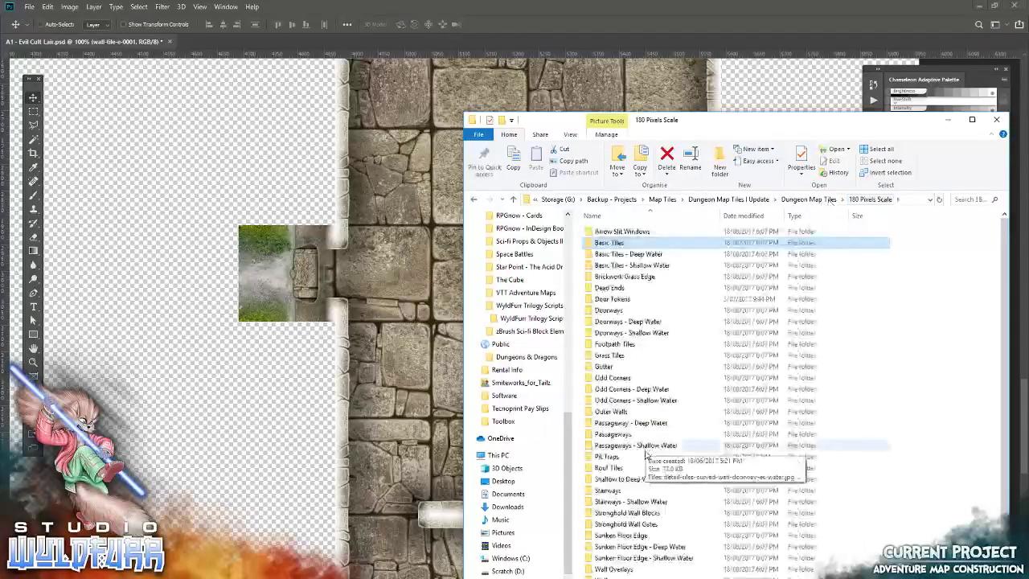
{"action": "scroll", "coordinate": [764, 466], "scroll_direction": "down", "scroll_amount": 1}
{"action": "double_click", "coordinate": [607, 559]}
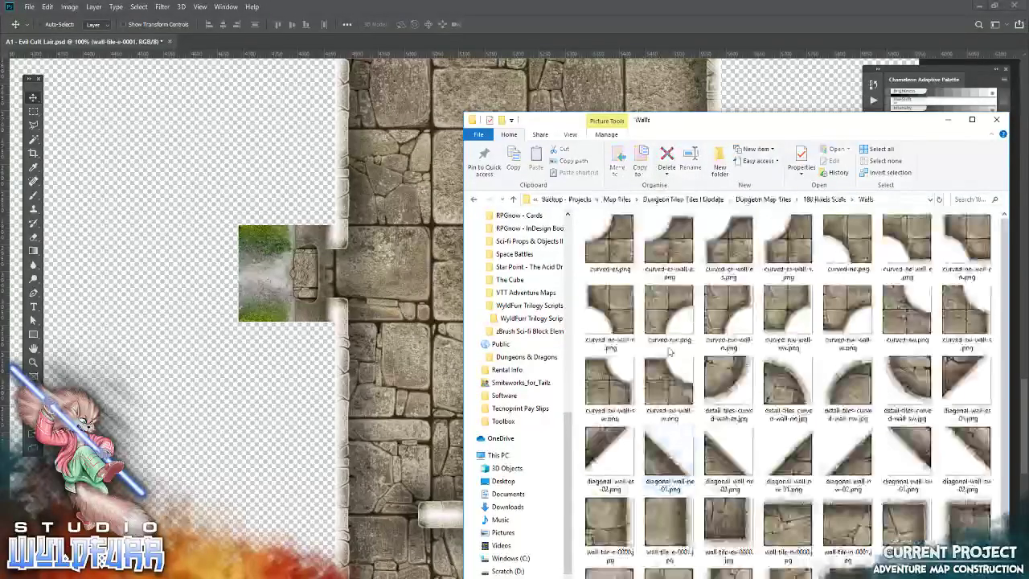
{"action": "scroll", "coordinate": [689, 495], "scroll_direction": "down", "scroll_amount": 1}
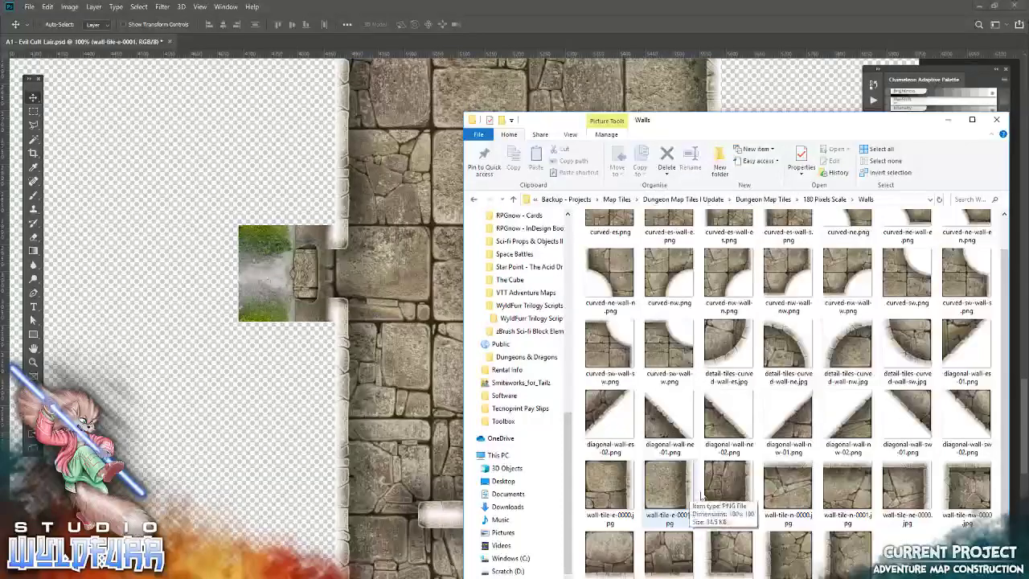
{"action": "left_click_drag", "start_coordinate": [669, 554], "coordinate": [391, 372]}
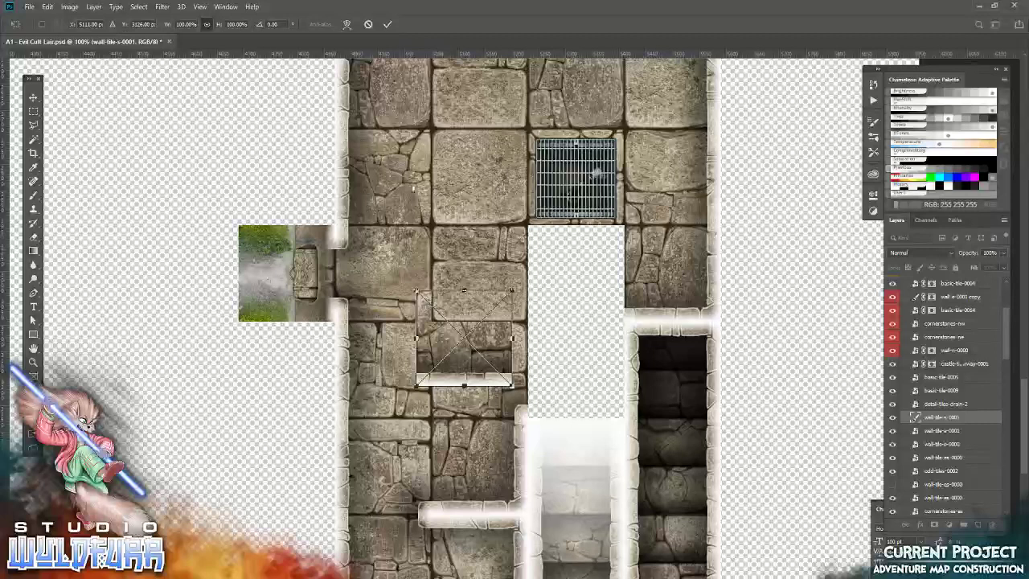
{"action": "left_click", "coordinate": [388, 25]}
{"action": "left_click_drag", "start_coordinate": [443, 361], "coordinate": [557, 292]}
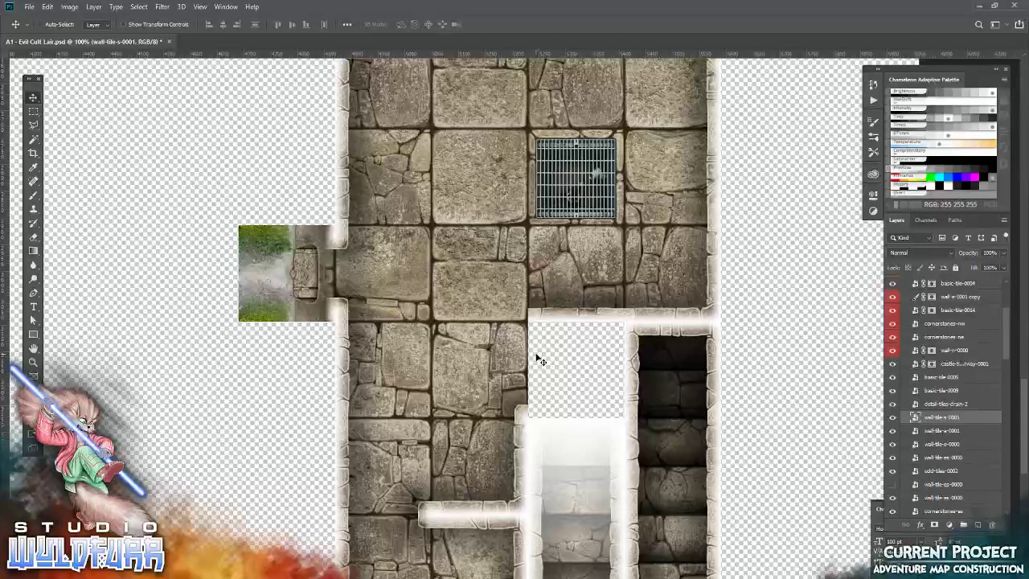
Place dead-end-e from the Dead Ends folder and snap it into the empty square between the new wall tile and the faded stairway
{"action": "key", "text": "alt+Tab"}
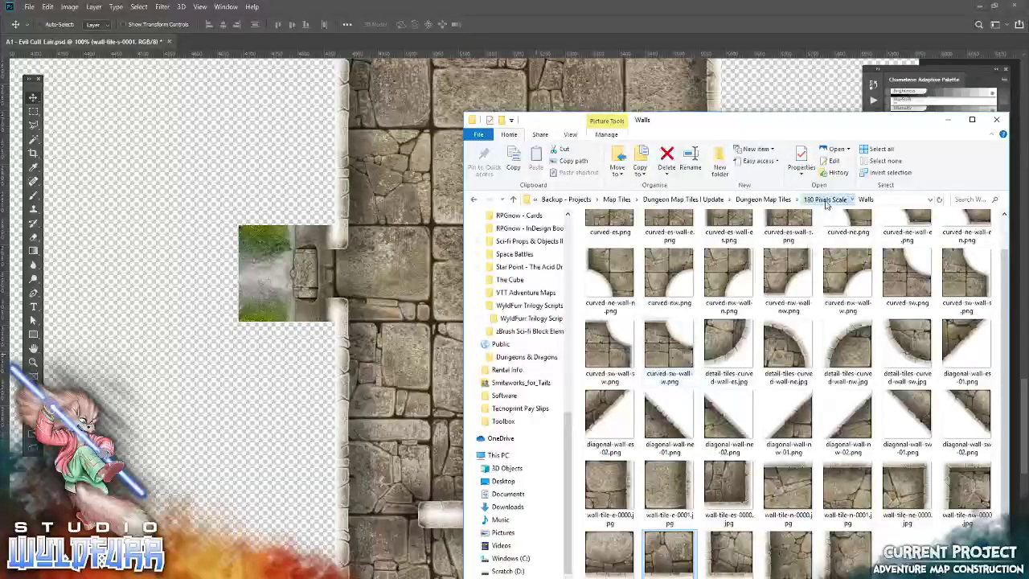
{"action": "left_click", "coordinate": [825, 201]}
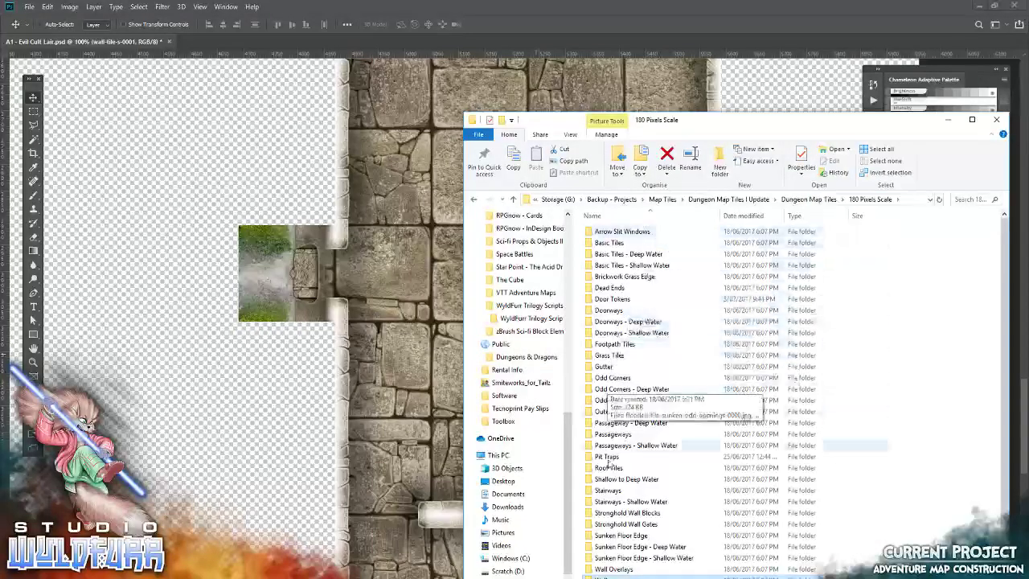
{"action": "double_click", "coordinate": [610, 289]}
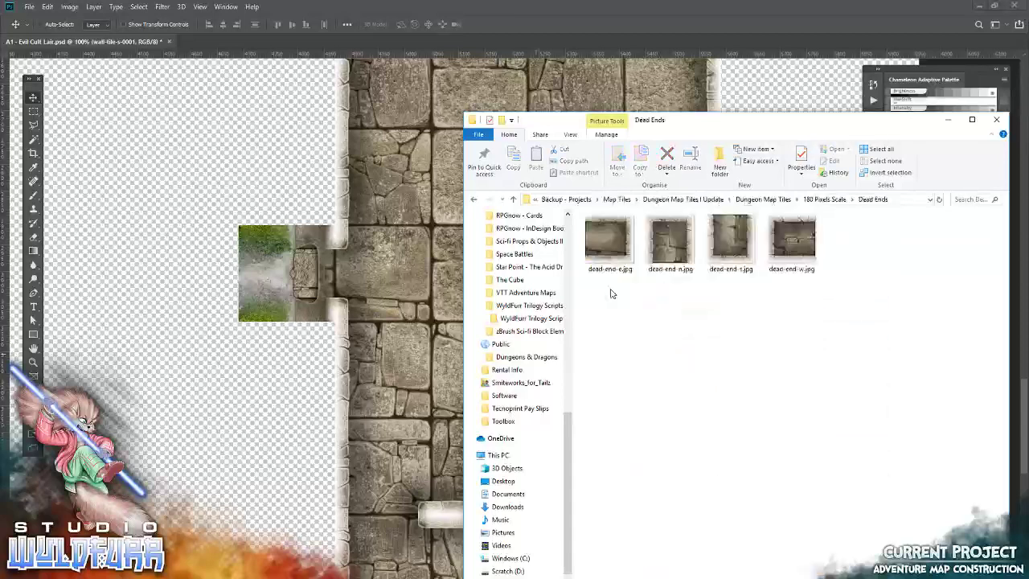
{"action": "left_click_drag", "start_coordinate": [611, 249], "coordinate": [376, 256]}
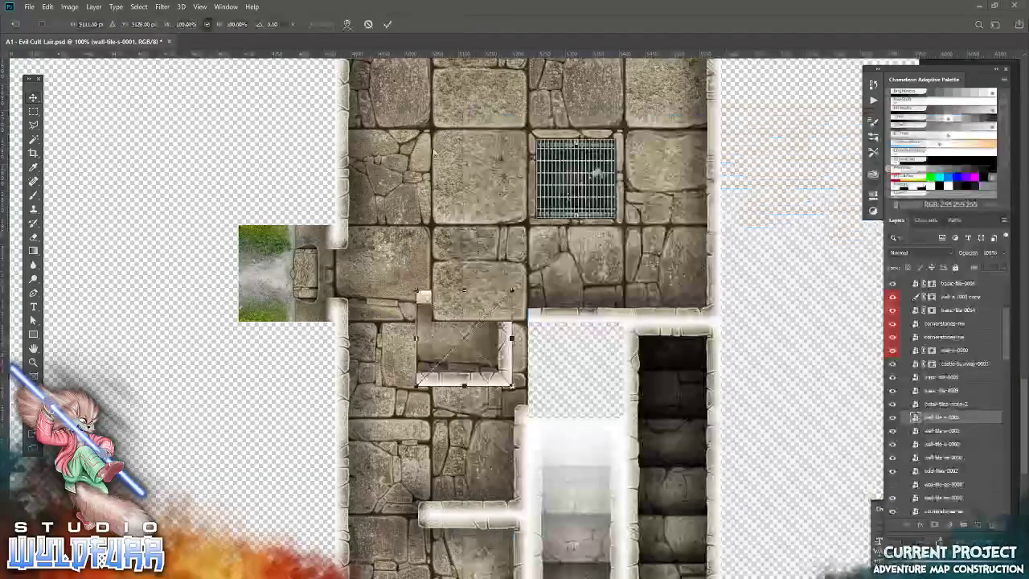
{"action": "left_click", "coordinate": [387, 24]}
{"action": "left_click_drag", "start_coordinate": [486, 363], "coordinate": [593, 392]}
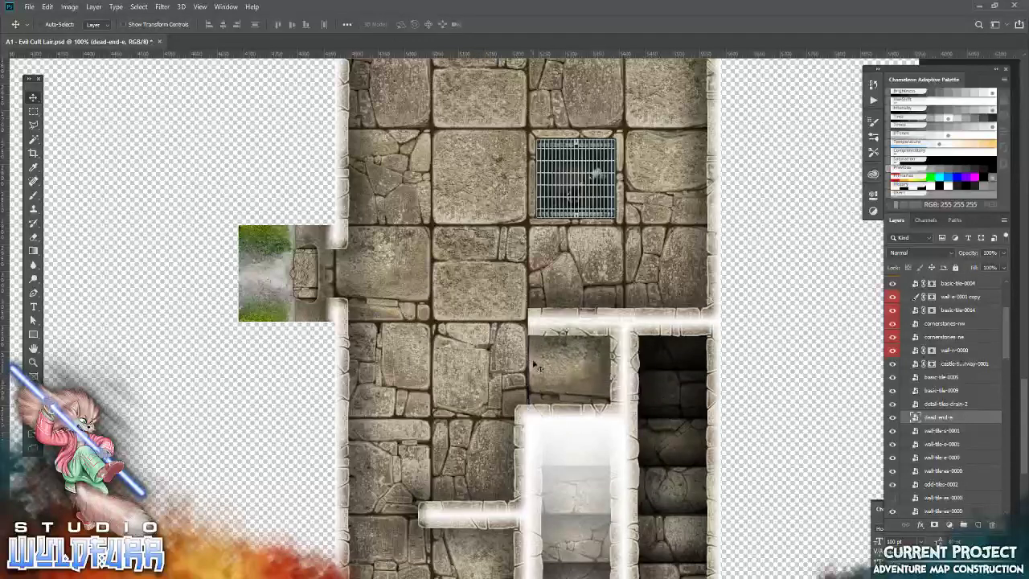
Place cornerstones-es from the Wall Overlays folder on the west end of the wall south of the drain, with its layer atop Underground Level 1
{"action": "key", "text": "alt+Tab"}
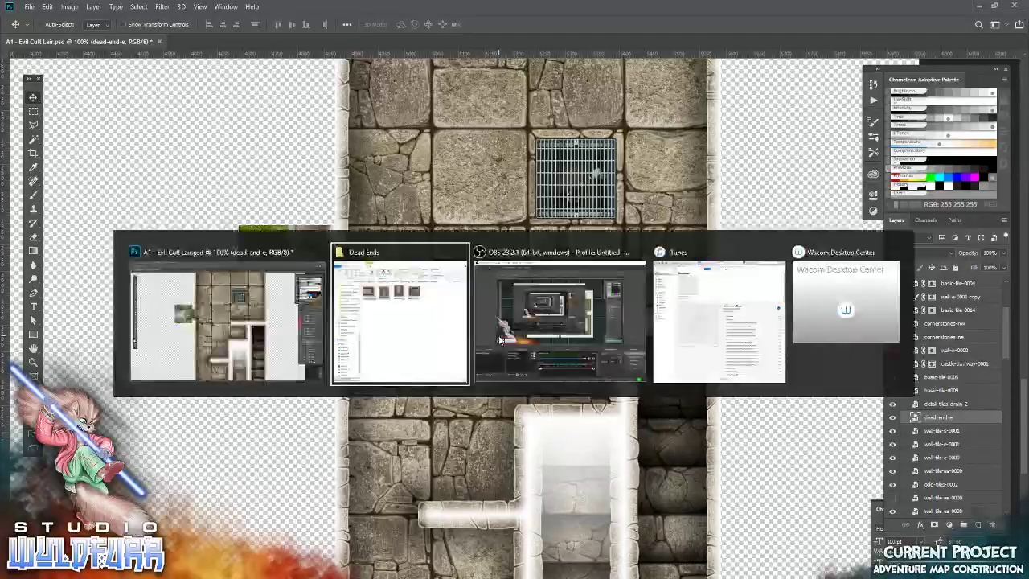
{"action": "left_click", "coordinate": [824, 200]}
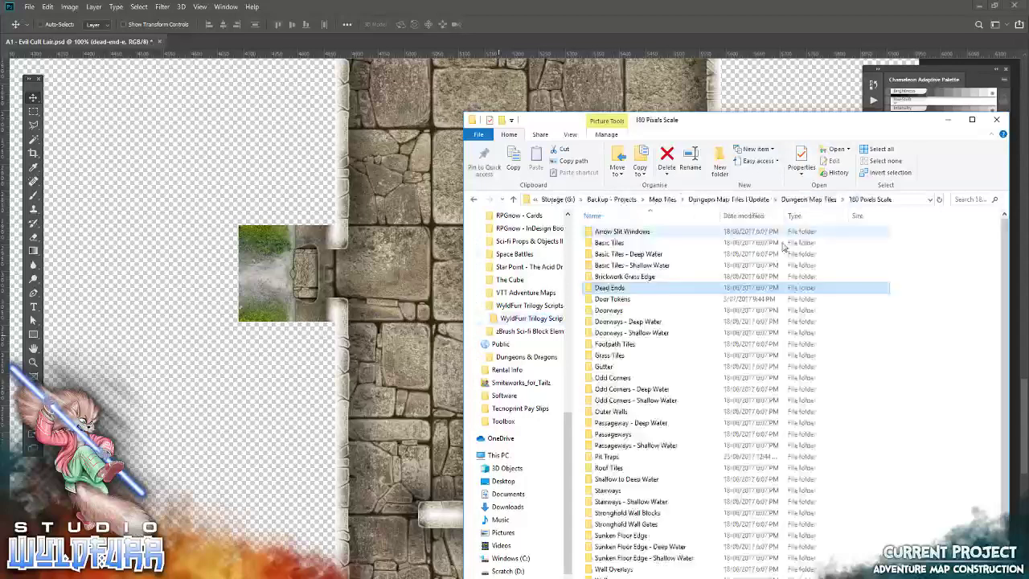
{"action": "double_click", "coordinate": [609, 549]}
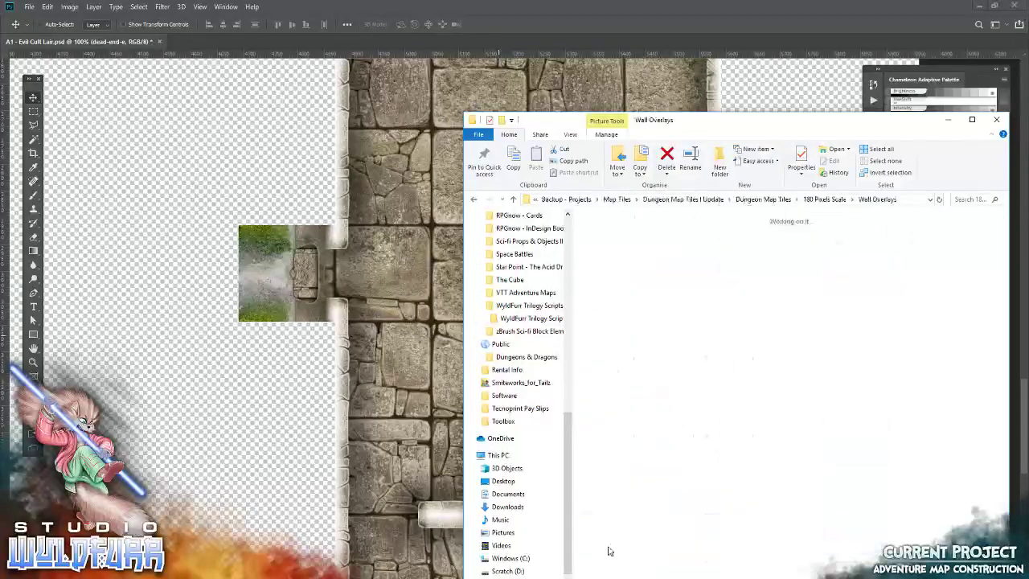
{"action": "left_click_drag", "start_coordinate": [408, 250], "coordinate": [409, 250]}
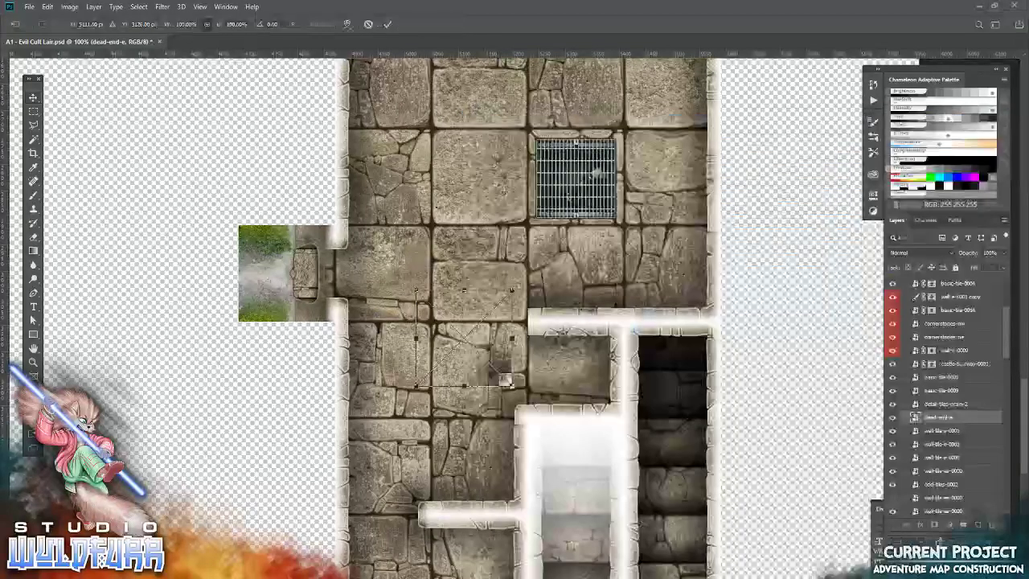
{"action": "key", "text": "Return"}
{"action": "left_click_drag", "start_coordinate": [500, 358], "coordinate": [514, 294]}
{"action": "left_click_drag", "start_coordinate": [949, 418], "coordinate": [942, 308]}
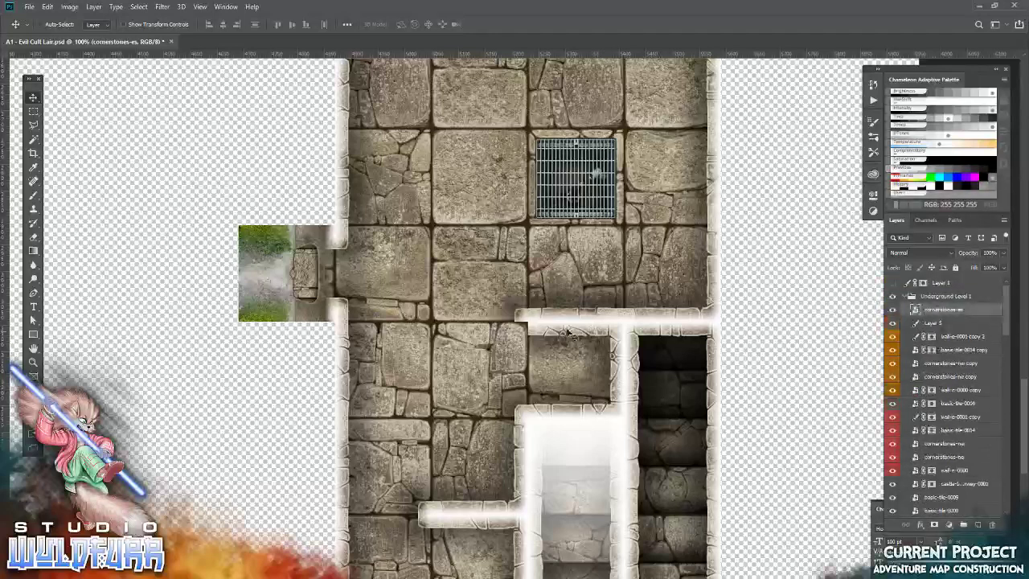
Place cornerstones-ne from the Wall Overlays folder and fit it under cornerstones-es to cap the wall end, working at 400% and returning to 100%
{"action": "left_click", "coordinate": [33, 362]}
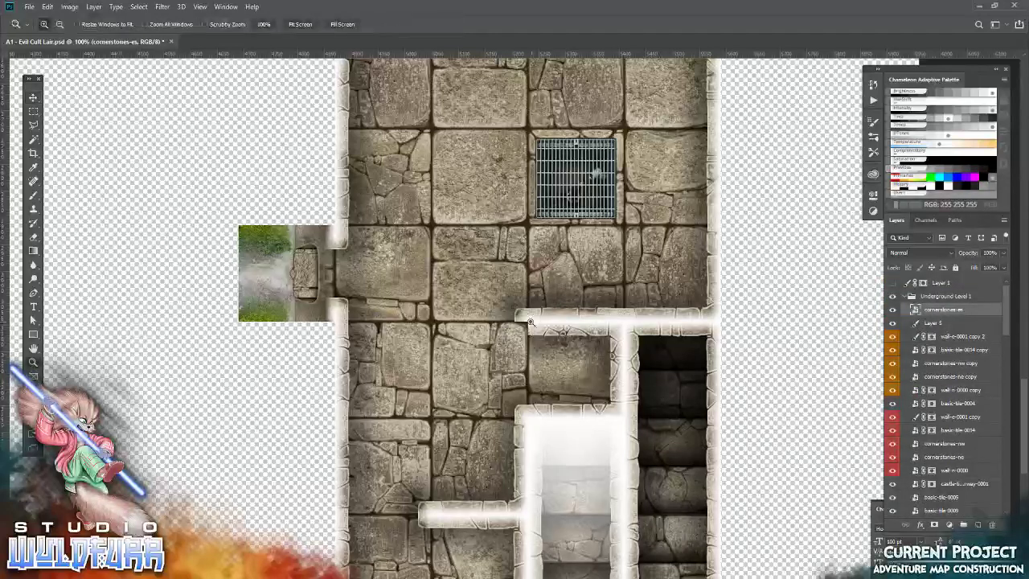
{"action": "left_click", "coordinate": [524, 320]}
{"action": "left_click", "coordinate": [523, 320]}
{"action": "left_click", "coordinate": [523, 320]}
{"action": "left_click", "coordinate": [33, 97]}
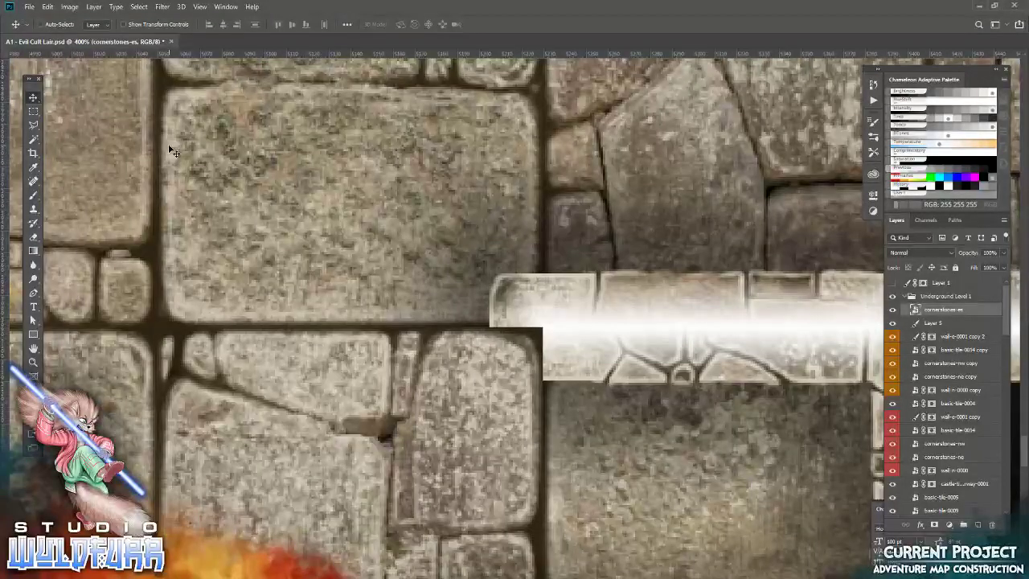
{"action": "key", "text": "alt+Tab"}
{"action": "left_click_drag", "start_coordinate": [684, 228], "coordinate": [455, 299]}
{"action": "left_click", "coordinate": [388, 25]}
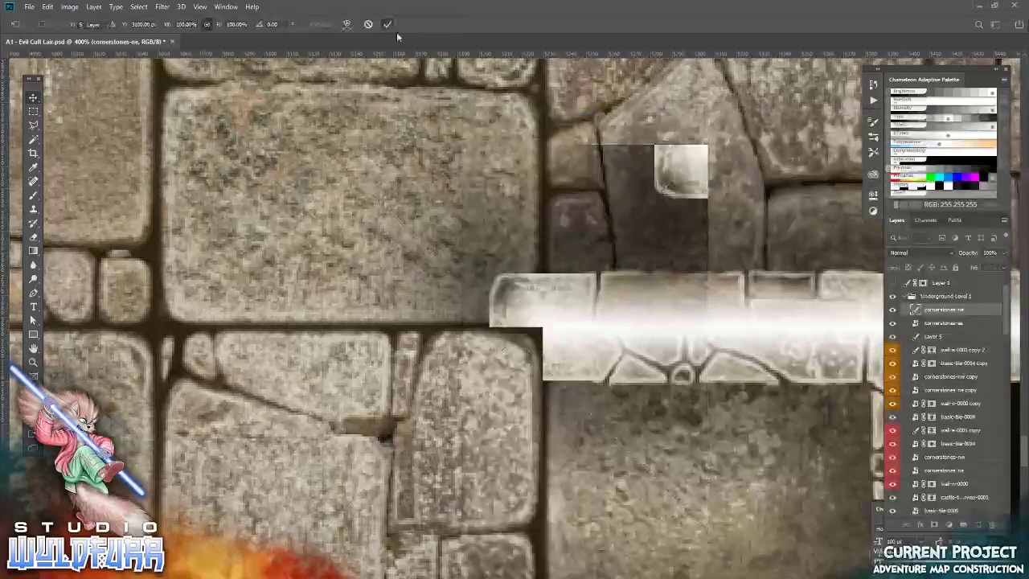
{"action": "left_click_drag", "start_coordinate": [689, 196], "coordinate": [524, 378]}
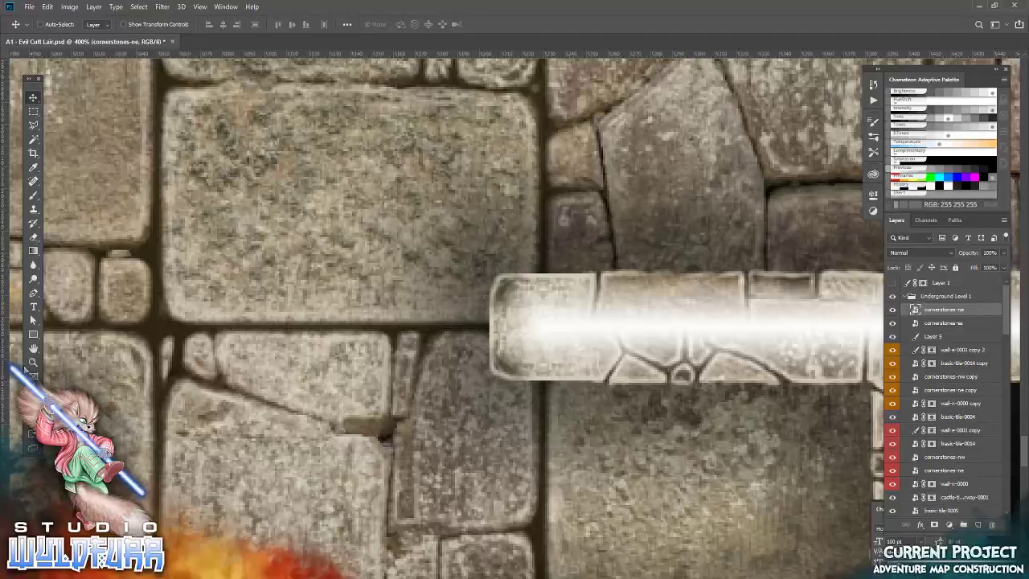
{"action": "double_click", "coordinate": [32, 363]}
Place token-wooden-door-open from the Door Tokens folder on the floor west of the capped wall end
{"action": "key", "text": "alt+Tab"}
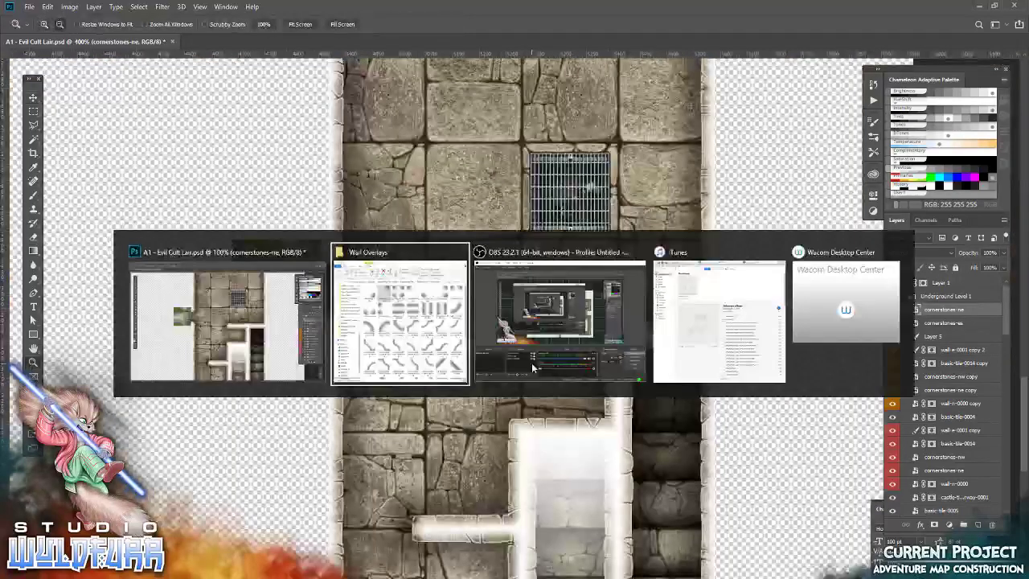
{"action": "left_click", "coordinate": [824, 199]}
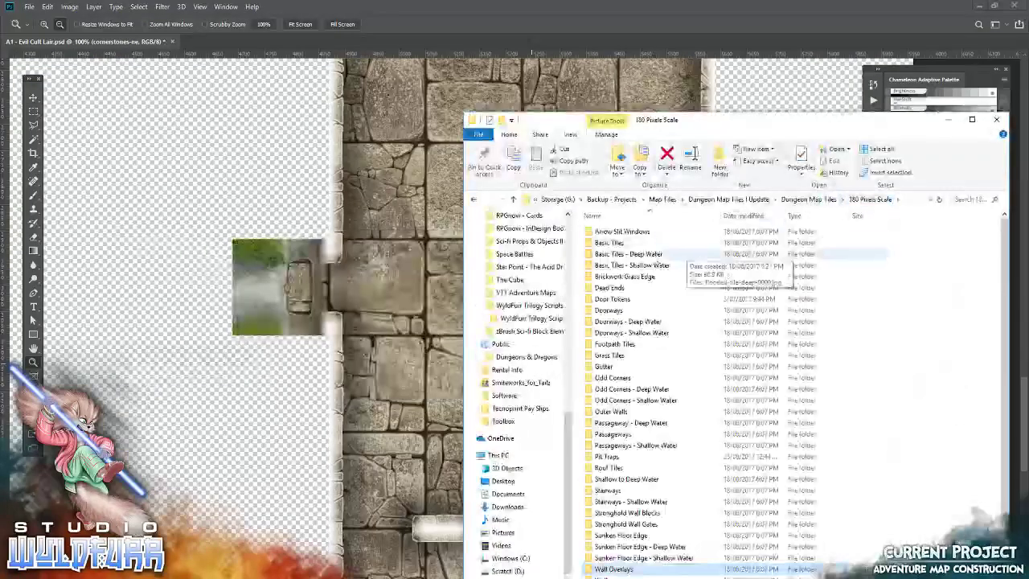
{"action": "double_click", "coordinate": [612, 298]}
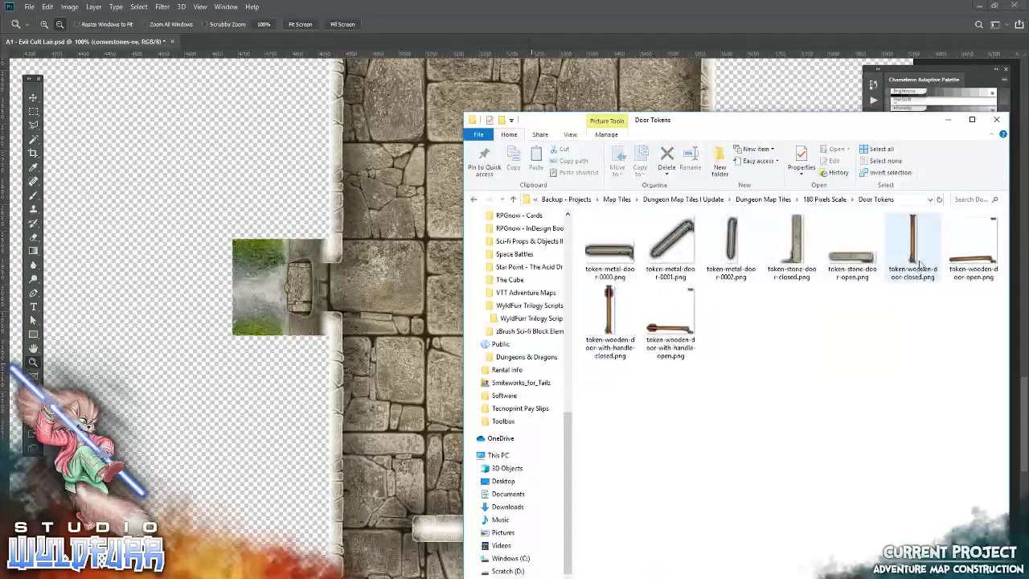
{"action": "left_click_drag", "start_coordinate": [979, 256], "coordinate": [463, 338]}
{"action": "left_click", "coordinate": [387, 24]}
{"action": "left_click", "coordinate": [49, 6]}
{"action": "mouse_move", "coordinate": [121, 251]}
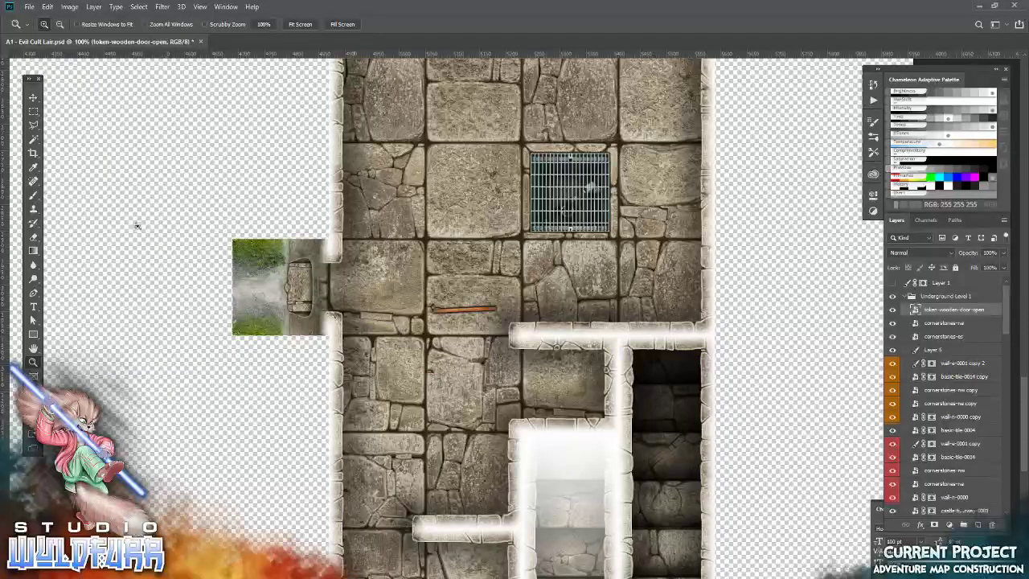
Position the open wooden door token against the north wall of the dead-end alcove and nudge it slightly east
{"action": "left_click", "coordinate": [36, 101]}
{"action": "left_click_drag", "start_coordinate": [448, 313], "coordinate": [536, 362]}
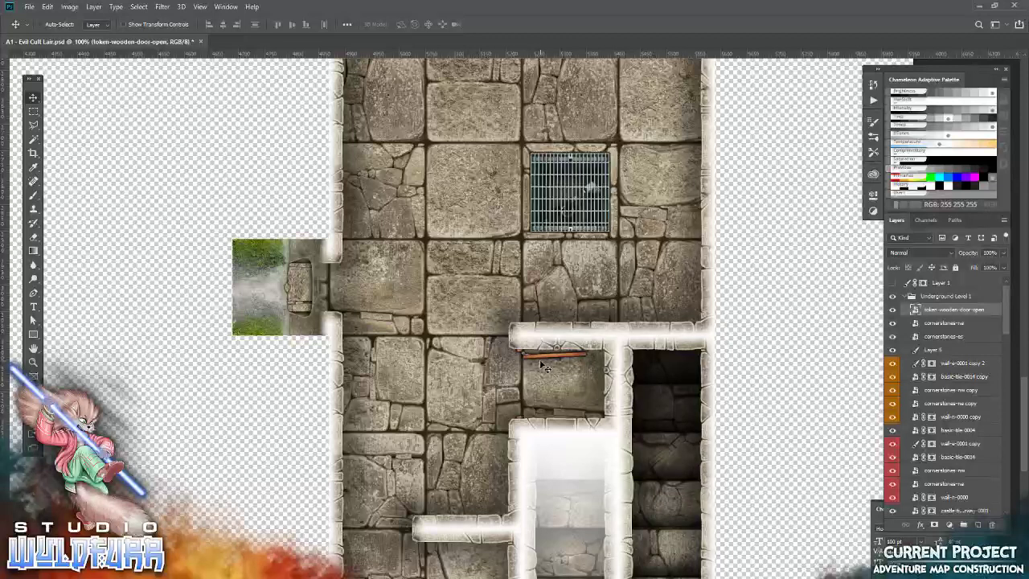
{"action": "key", "text": "Right"}
{"action": "key", "text": "Right"}
{"action": "key", "text": "Right"}
Look over the room from the north end down to the stairways and save the map
{"action": "left_click_drag", "start_coordinate": [407, 442], "coordinate": [503, 163]}
{"action": "left_click_drag", "start_coordinate": [460, 402], "coordinate": [486, 153]}
{"action": "left_click_drag", "start_coordinate": [459, 340], "coordinate": [452, 400]}
{"action": "left_click_drag", "start_coordinate": [460, 201], "coordinate": [431, 440]}
{"action": "left_click_drag", "start_coordinate": [451, 509], "coordinate": [447, 299]}
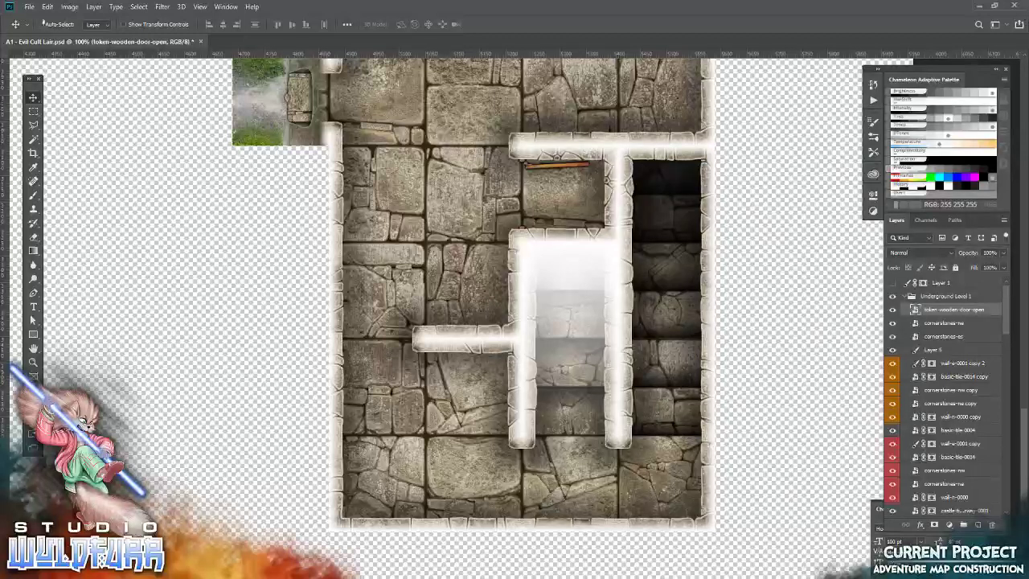
{"action": "left_click", "coordinate": [29, 6]}
{"action": "left_click", "coordinate": [135, 119]}
Duplicate the five orange-labelled doorway layers from wall-e-0001 copy 2 down to wall-n-0000 copy
{"action": "scroll", "coordinate": [954, 420], "scroll_direction": "down", "scroll_amount": 5}
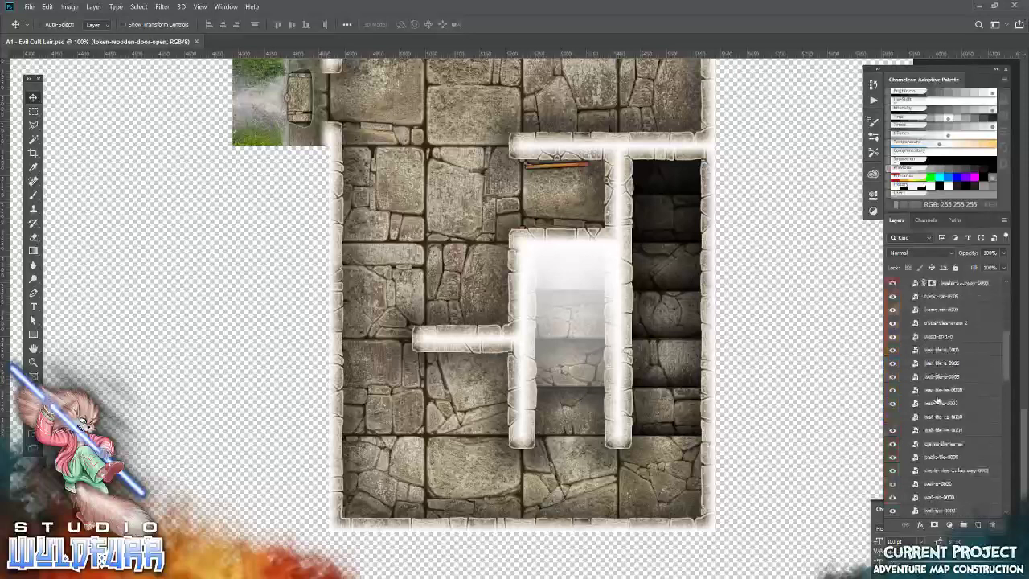
{"action": "scroll", "coordinate": [936, 393], "scroll_direction": "up", "scroll_amount": 4}
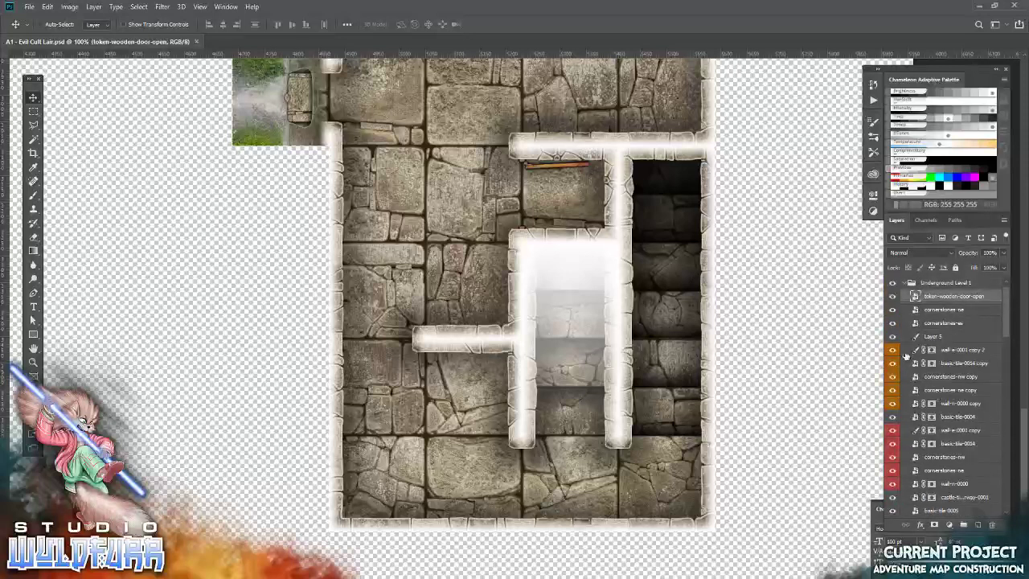
{"action": "left_click", "coordinate": [966, 351]}
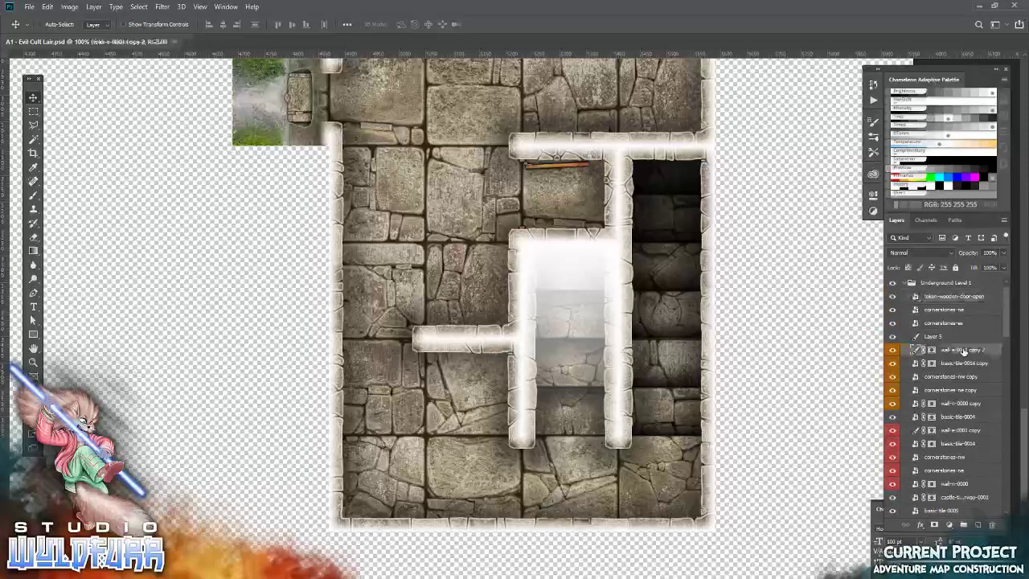
{"action": "left_click", "coordinate": [891, 338]}
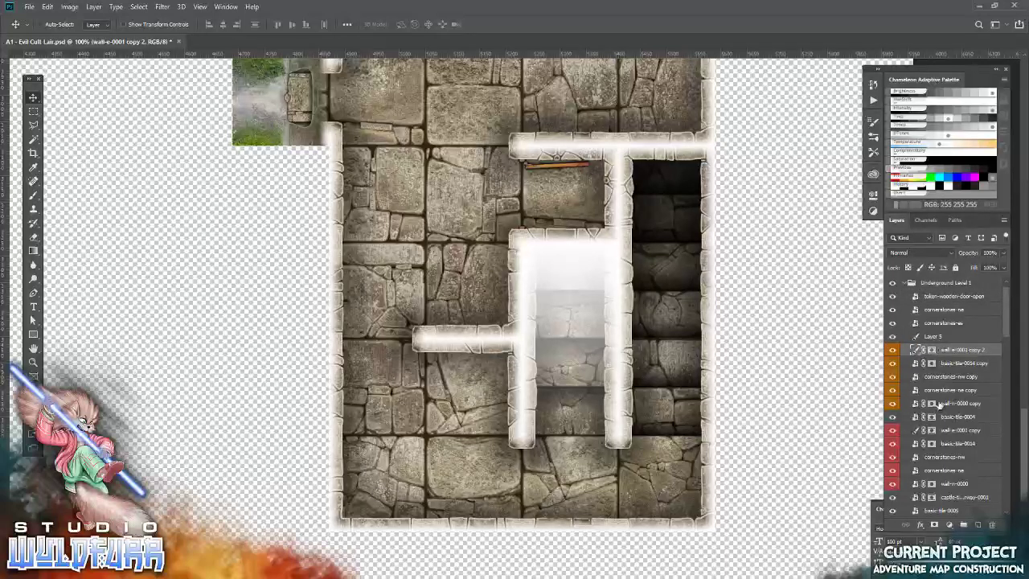
{"action": "left_click", "coordinate": [939, 403]}
{"action": "left_click", "coordinate": [943, 352], "text": "shift"}
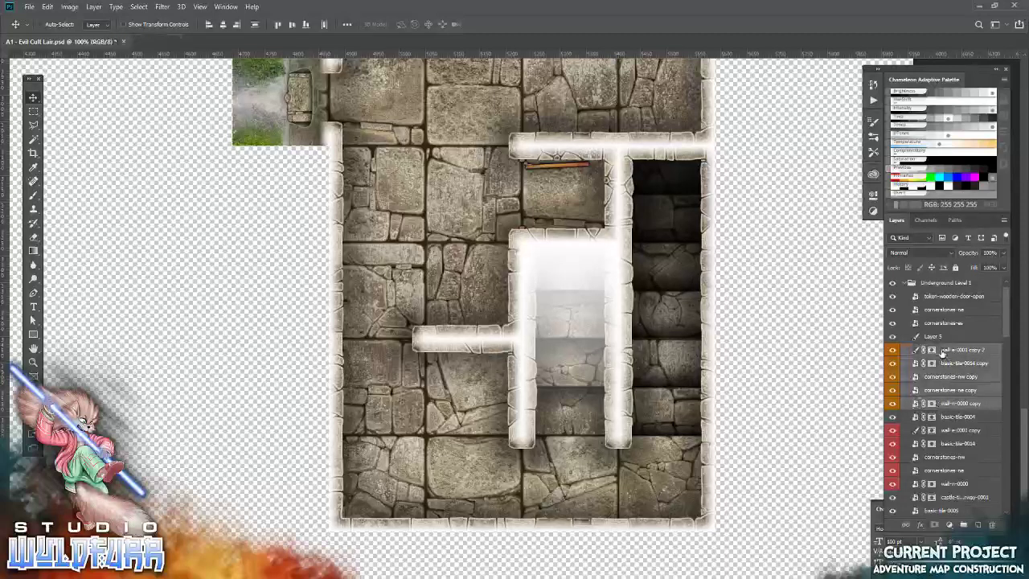
{"action": "left_click_drag", "start_coordinate": [943, 351], "coordinate": [978, 524]}
Move the duplicated doorway pieces north past the dungeon's north doorway and show the Ground Level group
{"action": "scroll", "coordinate": [441, 149], "scroll_direction": "up", "scroll_amount": 5}
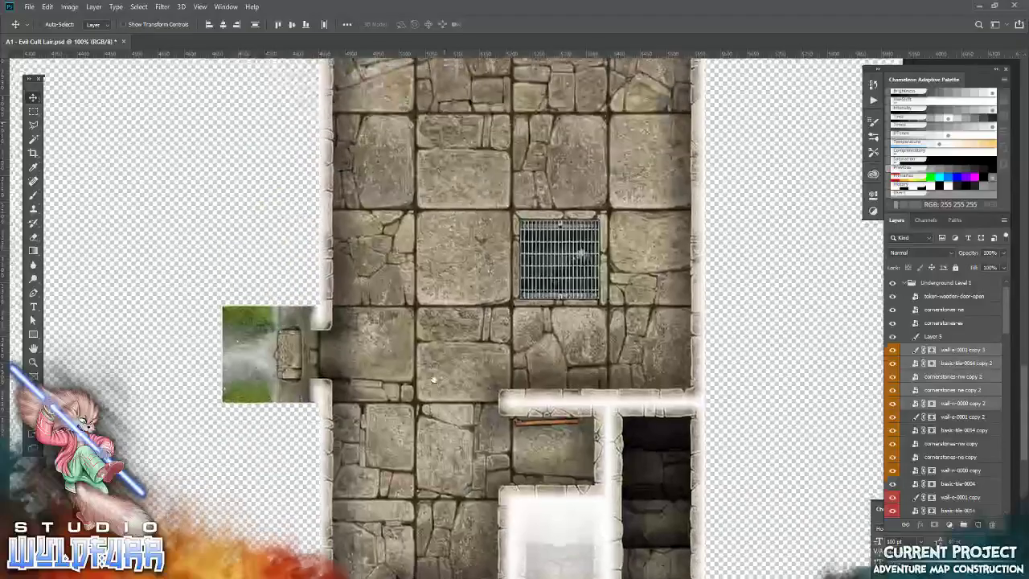
{"action": "scroll", "coordinate": [524, 222], "scroll_direction": "up", "scroll_amount": 2}
{"action": "scroll", "coordinate": [526, 185], "scroll_direction": "up", "scroll_amount": 7}
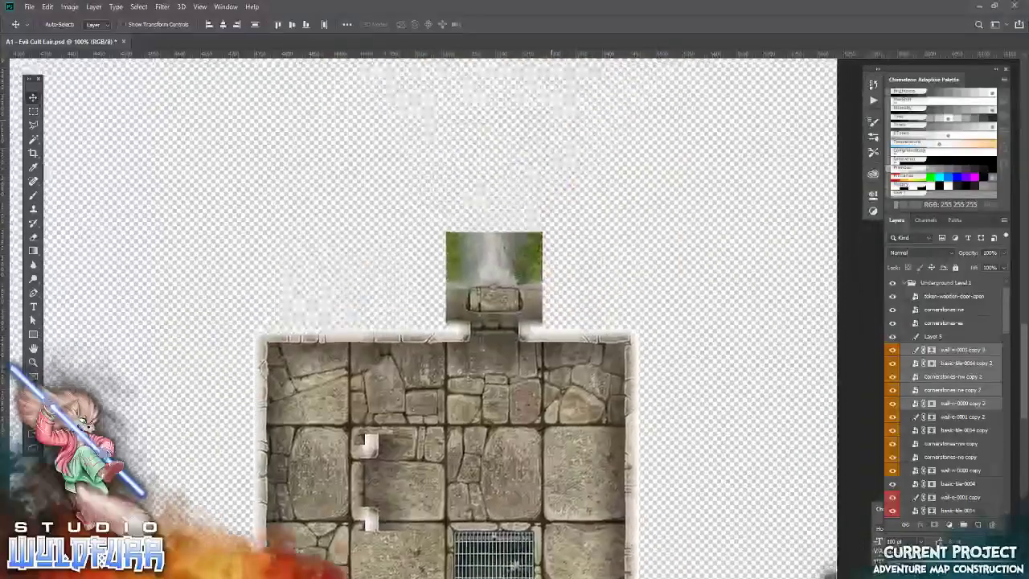
{"action": "scroll", "coordinate": [531, 149], "scroll_direction": "up", "scroll_amount": 6}
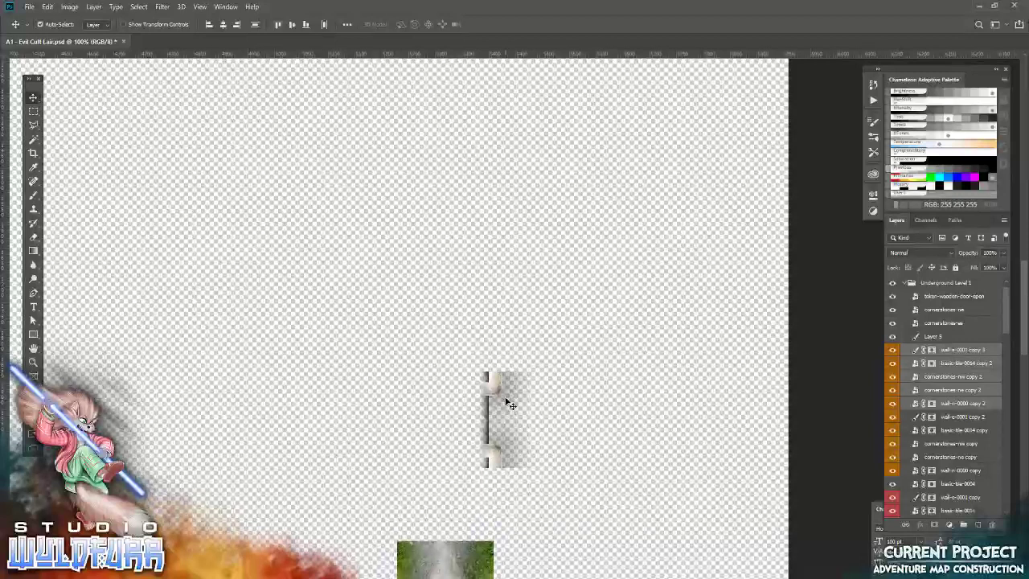
{"action": "scroll", "coordinate": [929, 443], "scroll_direction": "down", "scroll_amount": 10}
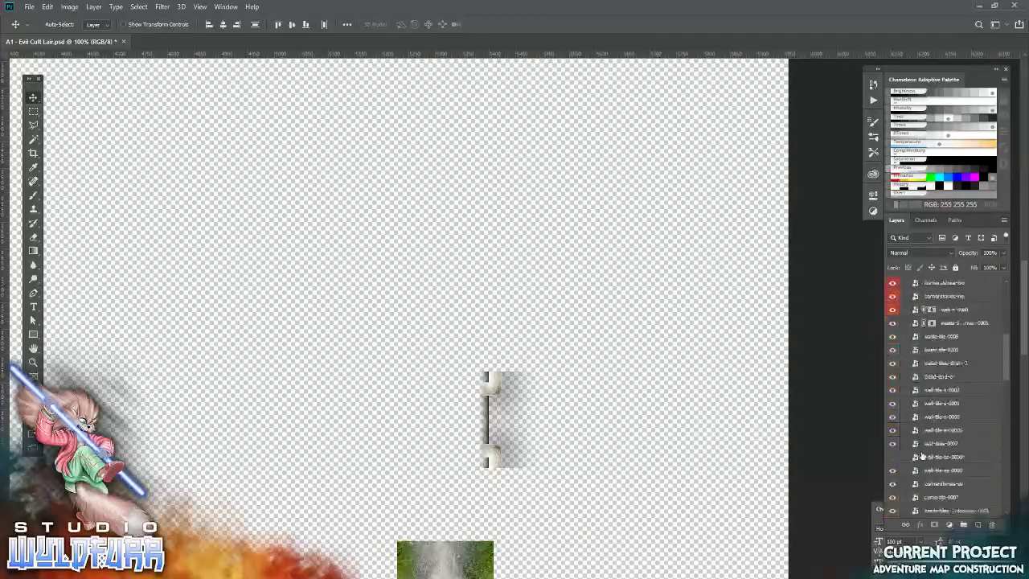
{"action": "scroll", "coordinate": [914, 479], "scroll_direction": "down", "scroll_amount": 5}
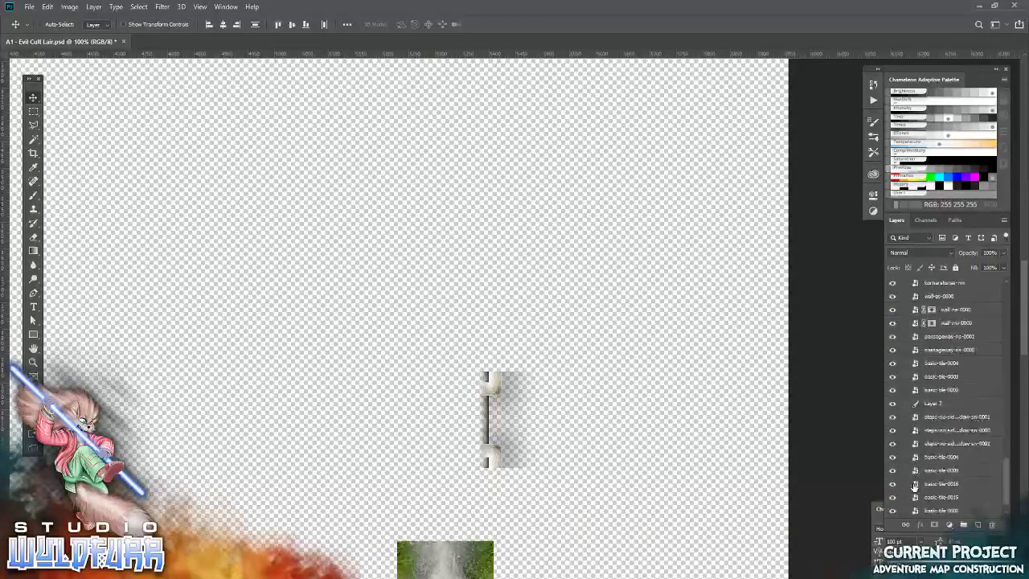
{"action": "left_click", "coordinate": [893, 497]}
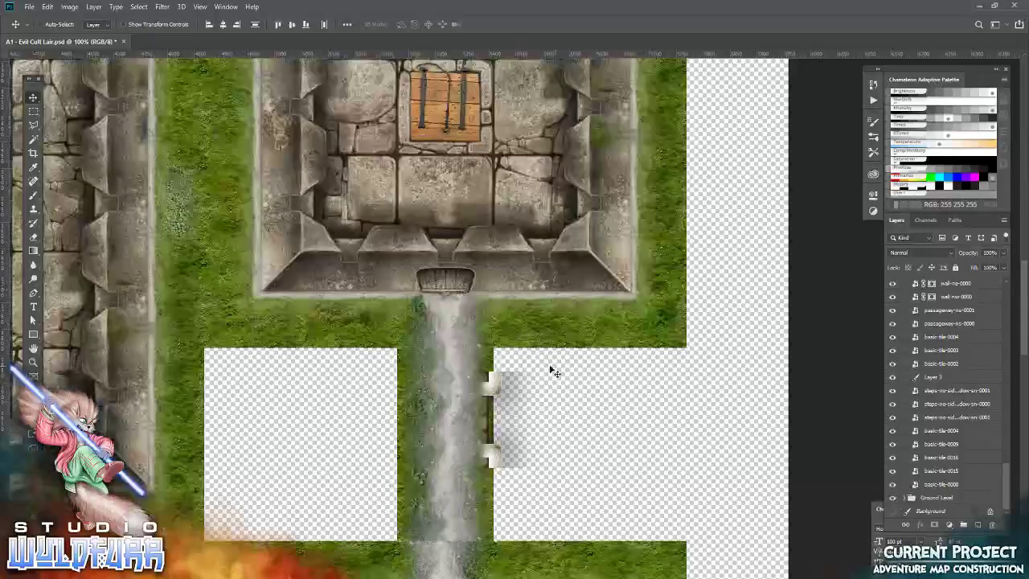
Move the duplicated doorway pieces onto the tower gate, rotate them 90° clockwise, show the guides and align the pieces to the guides
{"action": "left_click_drag", "start_coordinate": [505, 409], "coordinate": [454, 281]}
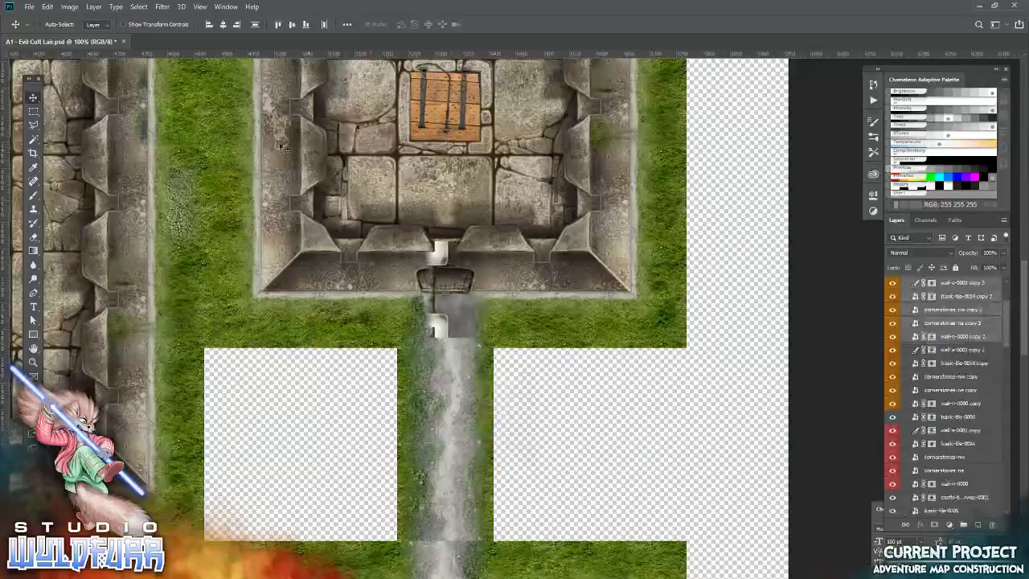
{"action": "left_click", "coordinate": [47, 6]}
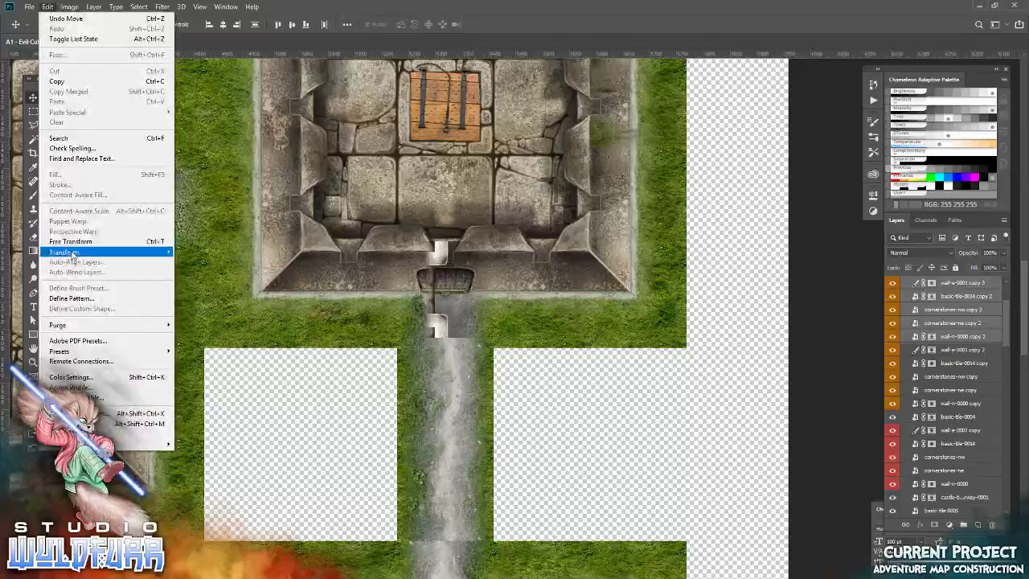
{"action": "mouse_move", "coordinate": [72, 252]}
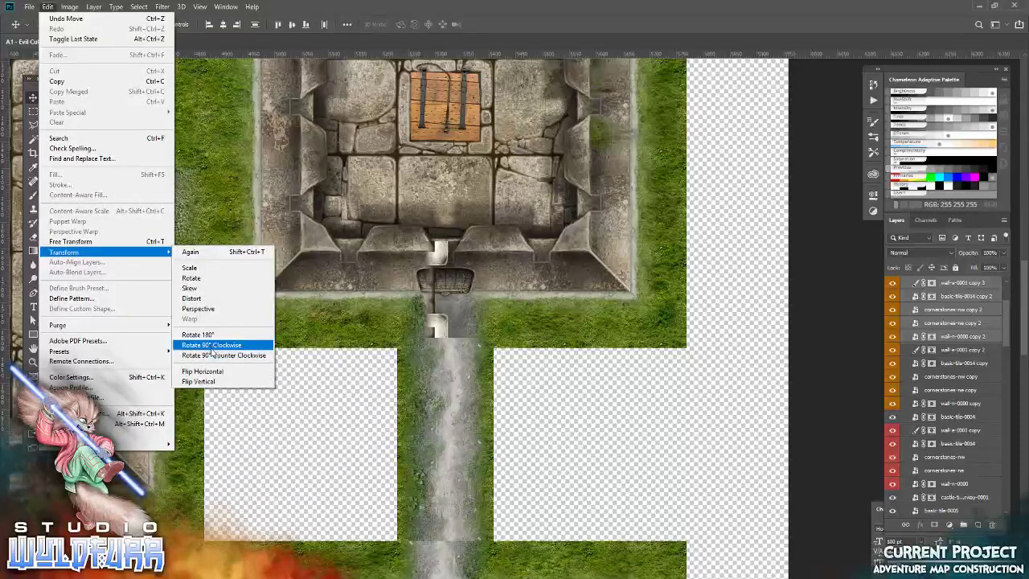
{"action": "left_click", "coordinate": [213, 345]}
{"action": "left_click_drag", "start_coordinate": [414, 276], "coordinate": [441, 286]}
{"action": "key", "text": "ctrl+semicolon"}
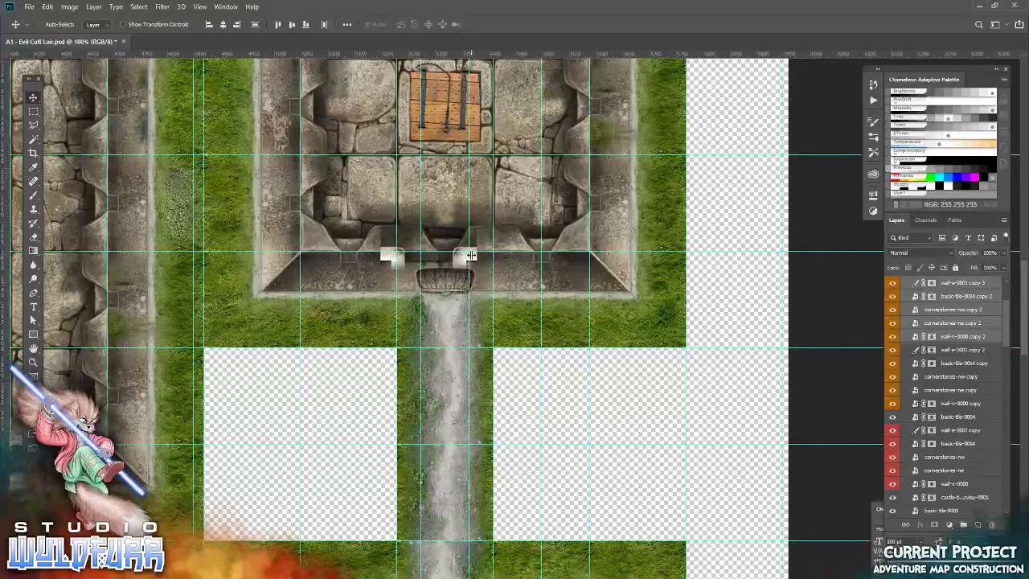
{"action": "left_click_drag", "start_coordinate": [406, 266], "coordinate": [419, 254]}
Merge the five selected doorway layers at the tower gate into a single layer
{"action": "left_click", "coordinate": [33, 361]}
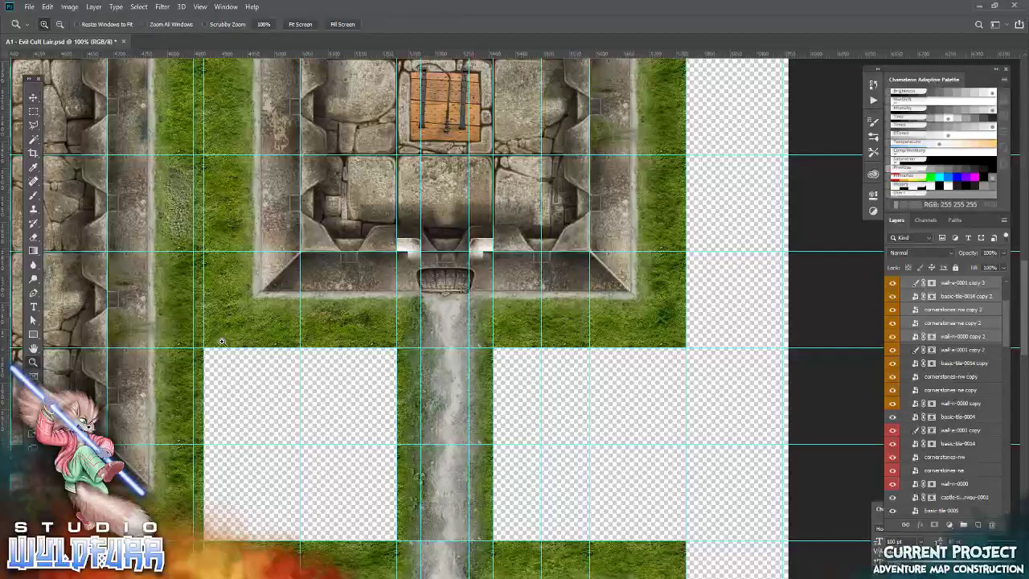
{"action": "left_click", "coordinate": [435, 255]}
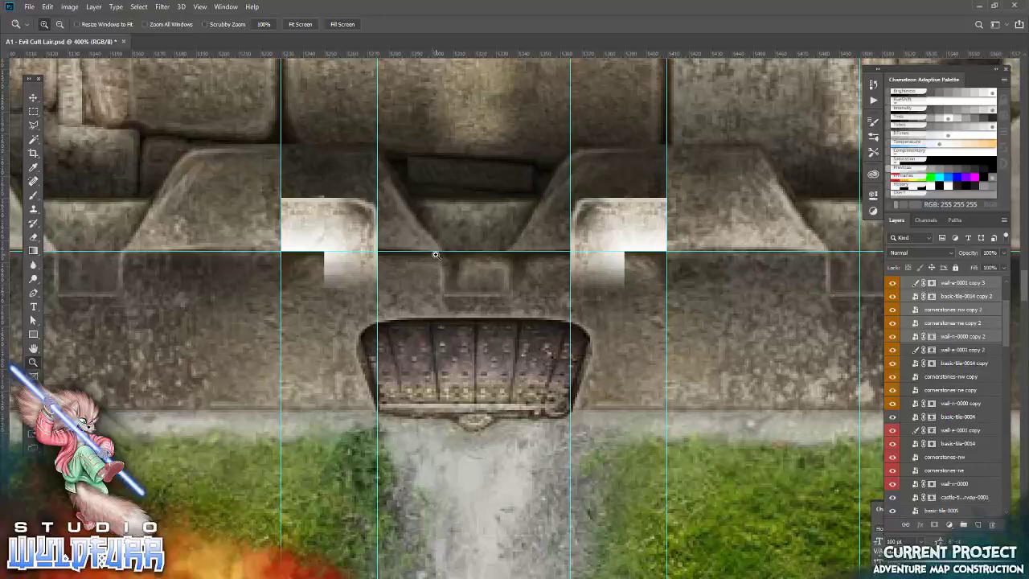
{"action": "left_click", "coordinate": [1004, 225]}
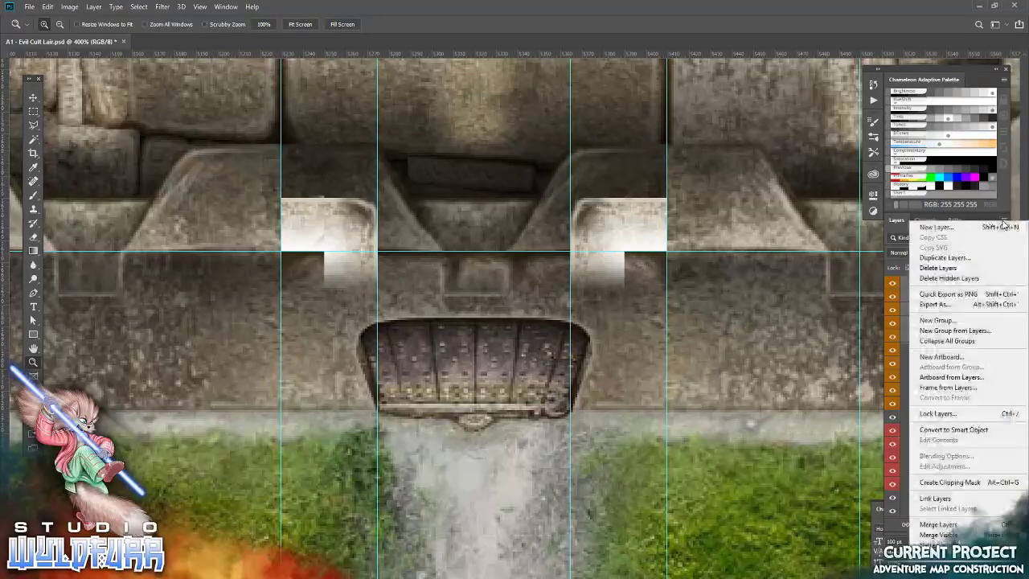
{"action": "left_click", "coordinate": [945, 524]}
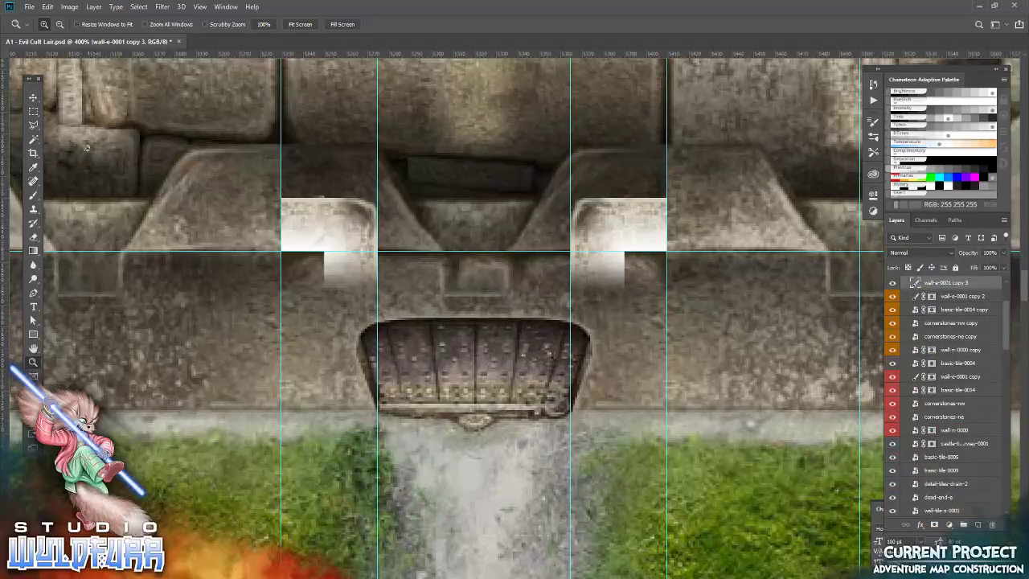
Select the square gap beneath the west doorway corner, add a guide along its lower edge and fill it with a white-to-transparent gradient downward
{"action": "left_click", "coordinate": [34, 112]}
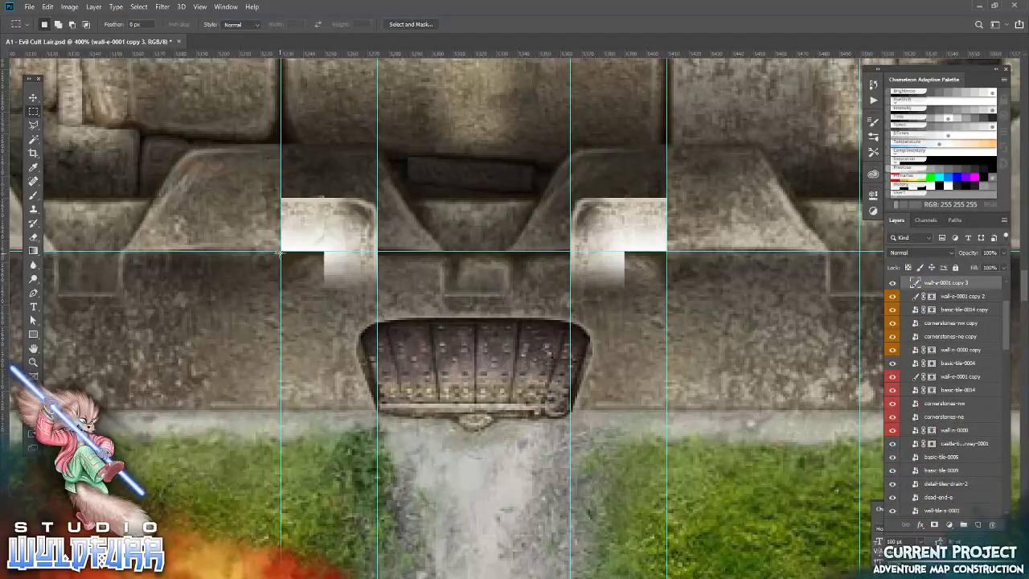
{"action": "left_click_drag", "start_coordinate": [280, 252], "coordinate": [324, 316]}
{"action": "left_click_drag", "start_coordinate": [269, 55], "coordinate": [242, 298]}
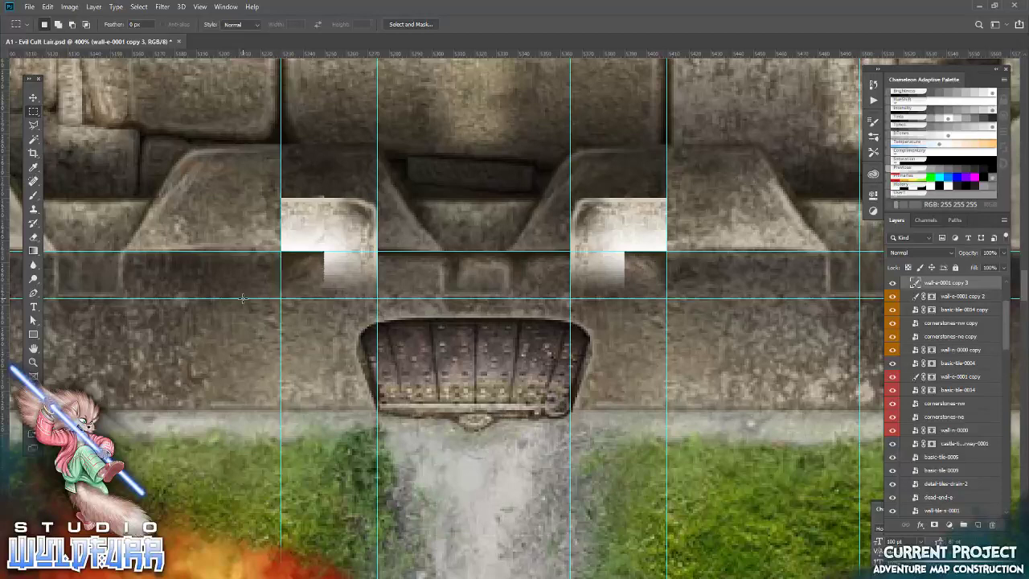
{"action": "left_click", "coordinate": [138, 10]}
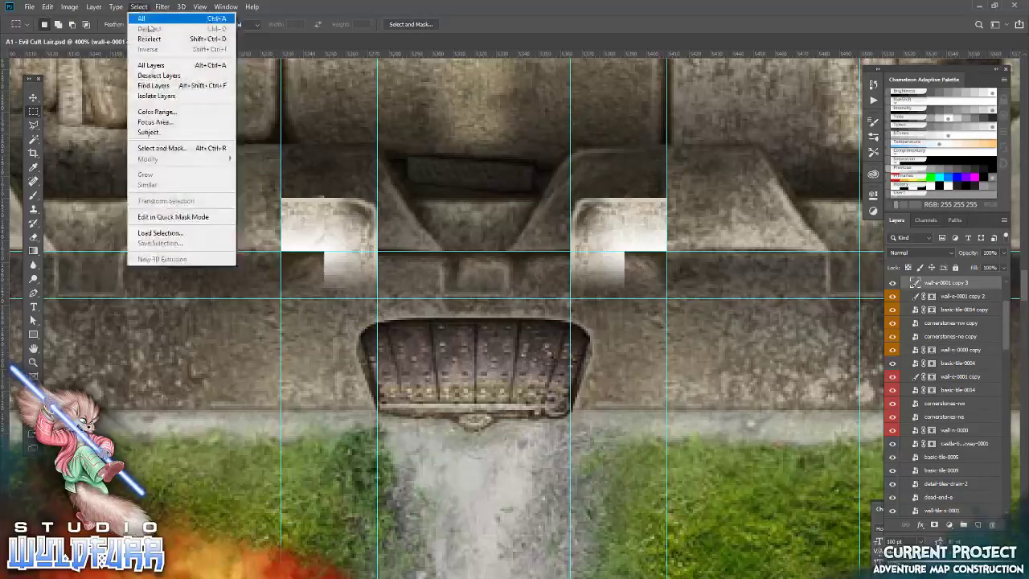
{"action": "left_click", "coordinate": [149, 37]}
{"action": "left_click", "coordinate": [34, 98]}
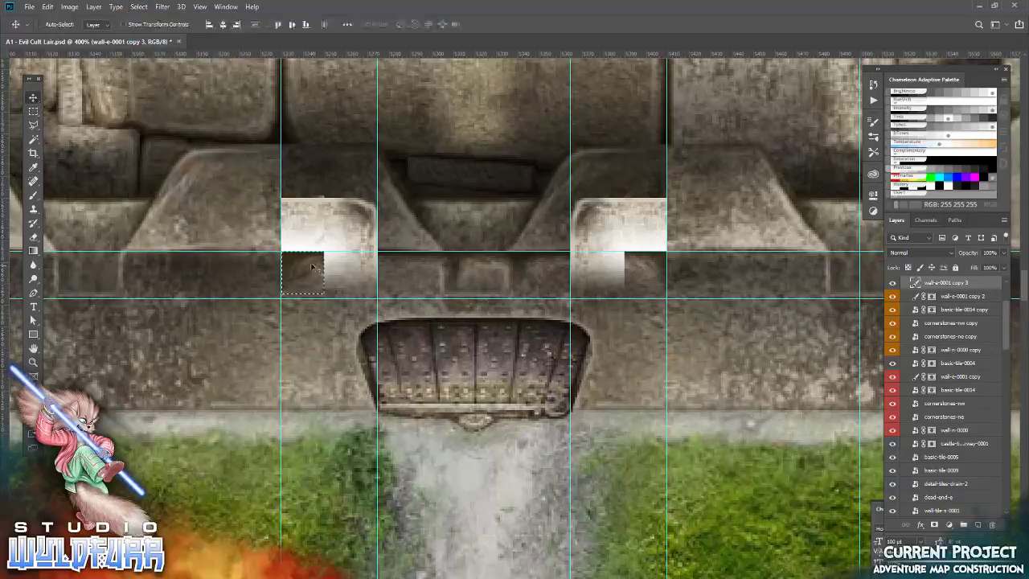
{"action": "left_click_drag", "start_coordinate": [303, 298], "coordinate": [303, 293]}
{"action": "left_click", "coordinate": [33, 250]}
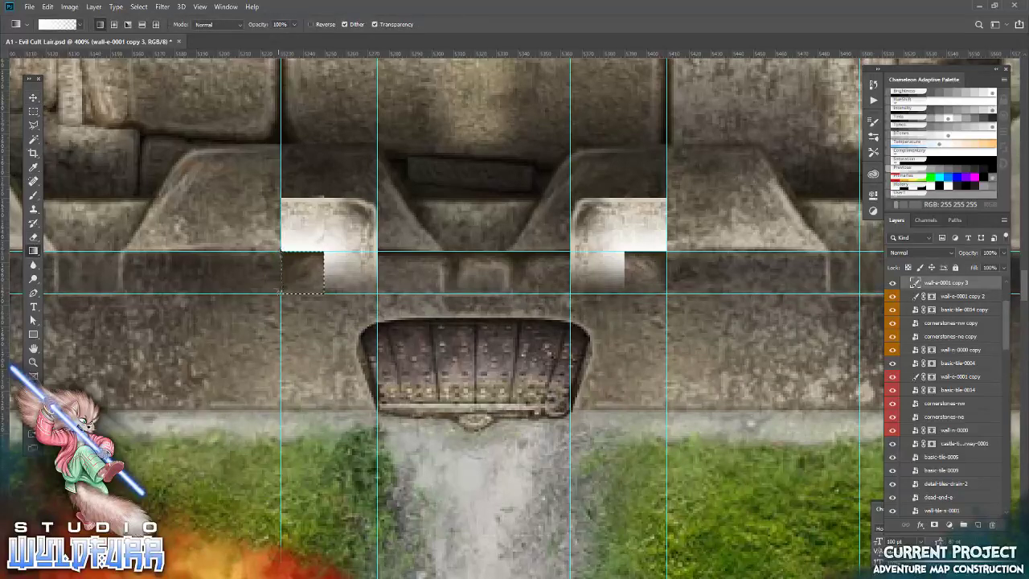
{"action": "left_click_drag", "start_coordinate": [302, 252], "coordinate": [302, 293]}
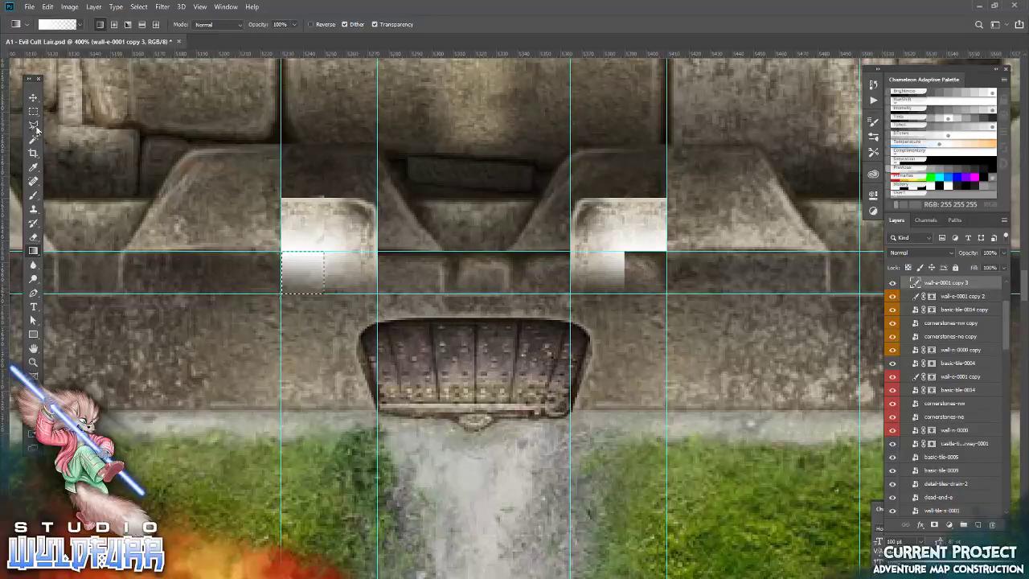
Move the selection to the matching gap under the east doorway corner, fill it with the same gradient and deselect
{"action": "key", "text": "m"}
{"action": "left_click_drag", "start_coordinate": [306, 273], "coordinate": [649, 273]}
{"action": "left_click", "coordinate": [33, 251]}
{"action": "left_click_drag", "start_coordinate": [661, 285], "coordinate": [665, 295]}
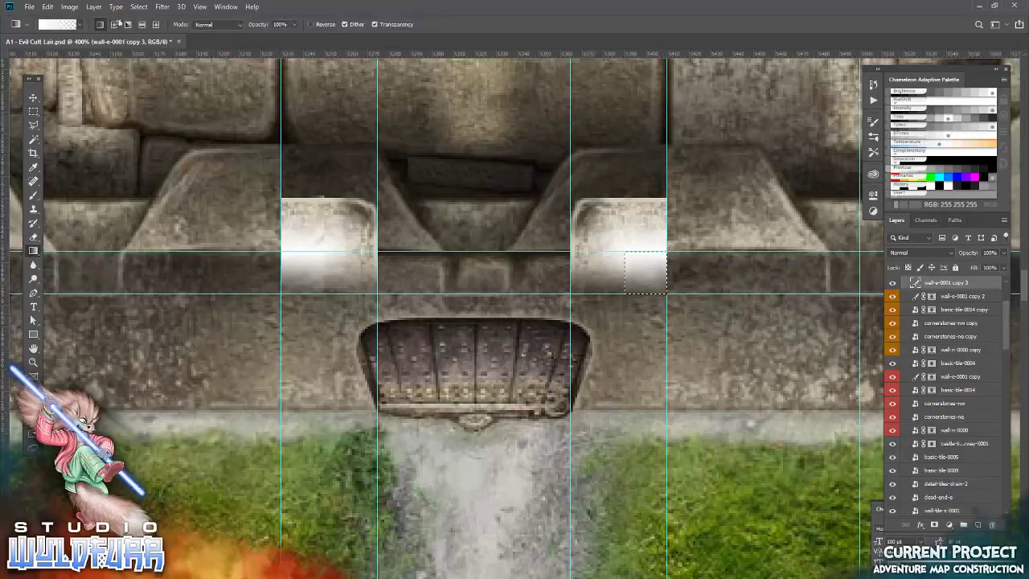
{"action": "left_click", "coordinate": [139, 7]}
{"action": "left_click", "coordinate": [145, 29]}
Compare the gate with the merged wall-e-0001 copy 3 layer hidden and shown
{"action": "left_click_drag", "start_coordinate": [446, 212], "coordinate": [478, 406]}
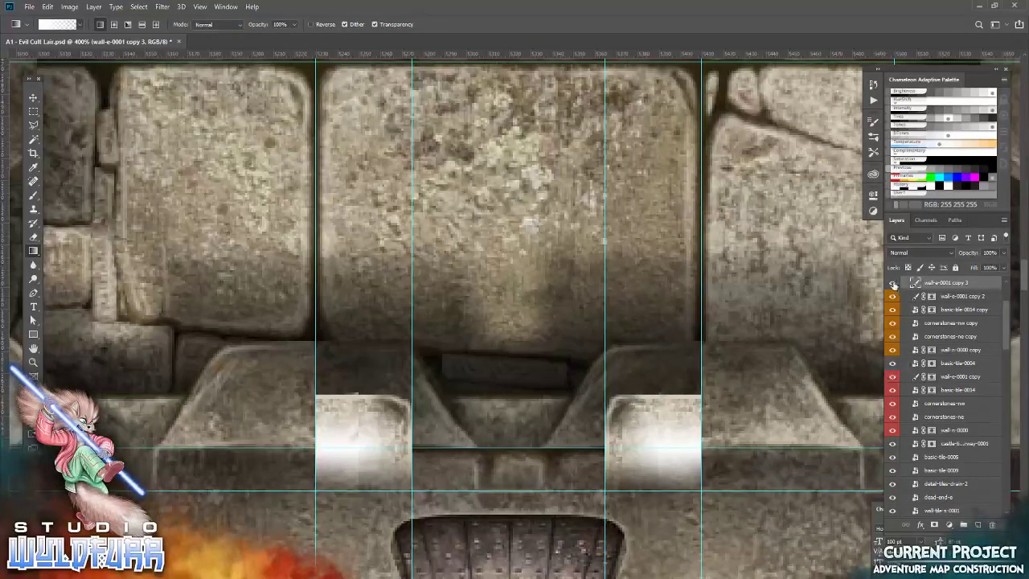
{"action": "left_click", "coordinate": [892, 282]}
{"action": "left_click", "coordinate": [892, 283]}
{"action": "left_click", "coordinate": [892, 283]}
{"action": "left_click", "coordinate": [892, 283]}
Place basic-tile-0008 from the Basic Tiles folder, align it to the grid cell above the gate and order it below the merged doorway layer
{"action": "key", "text": "alt+Tab"}
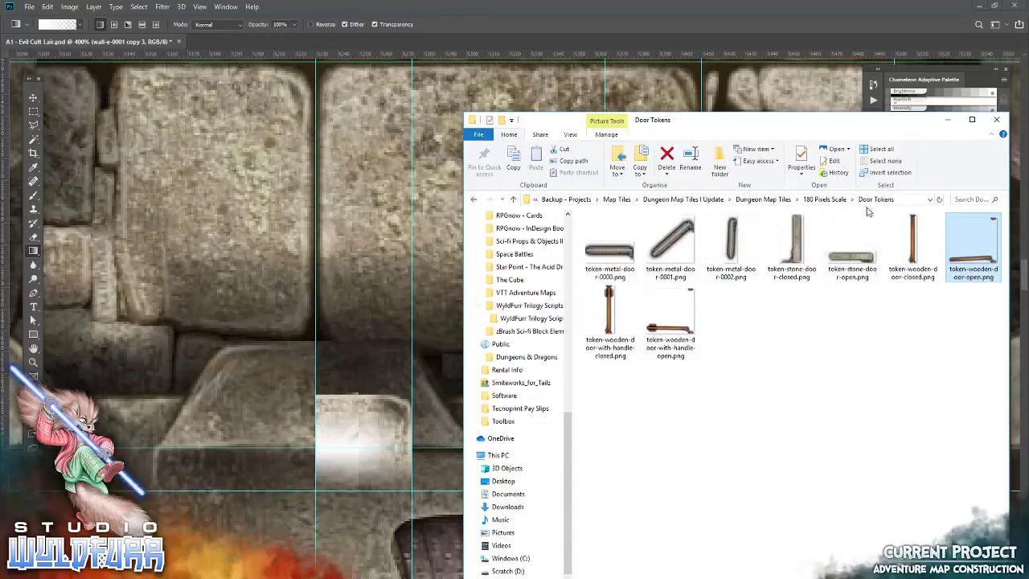
{"action": "left_click", "coordinate": [834, 200]}
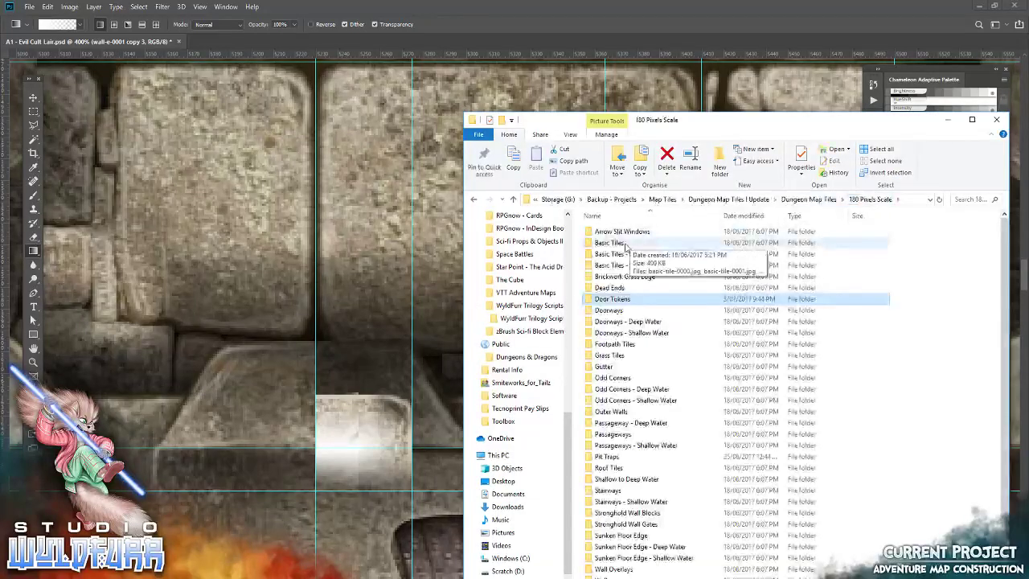
{"action": "double_click", "coordinate": [625, 244]}
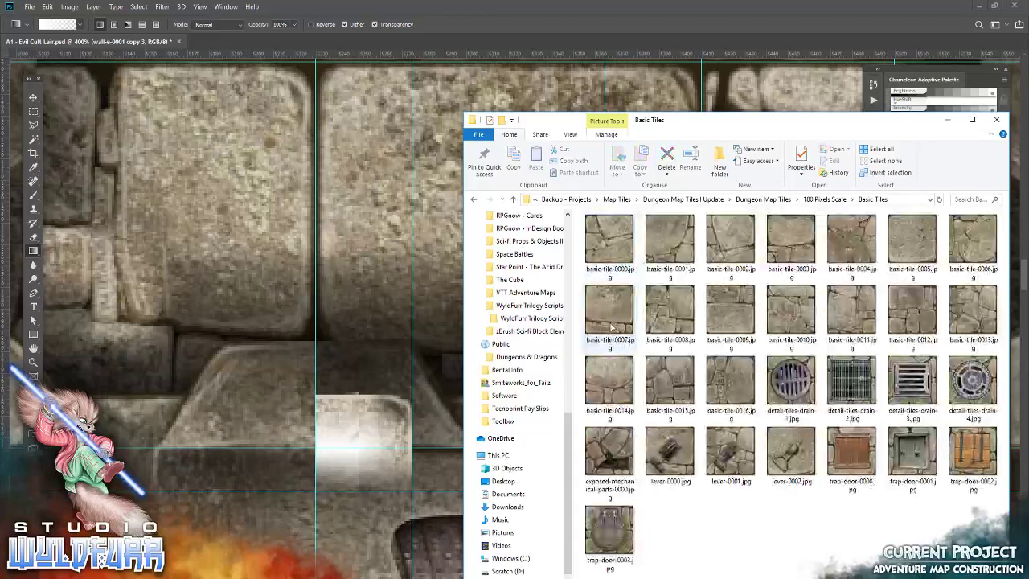
{"action": "left_click_drag", "start_coordinate": [672, 317], "coordinate": [340, 230]}
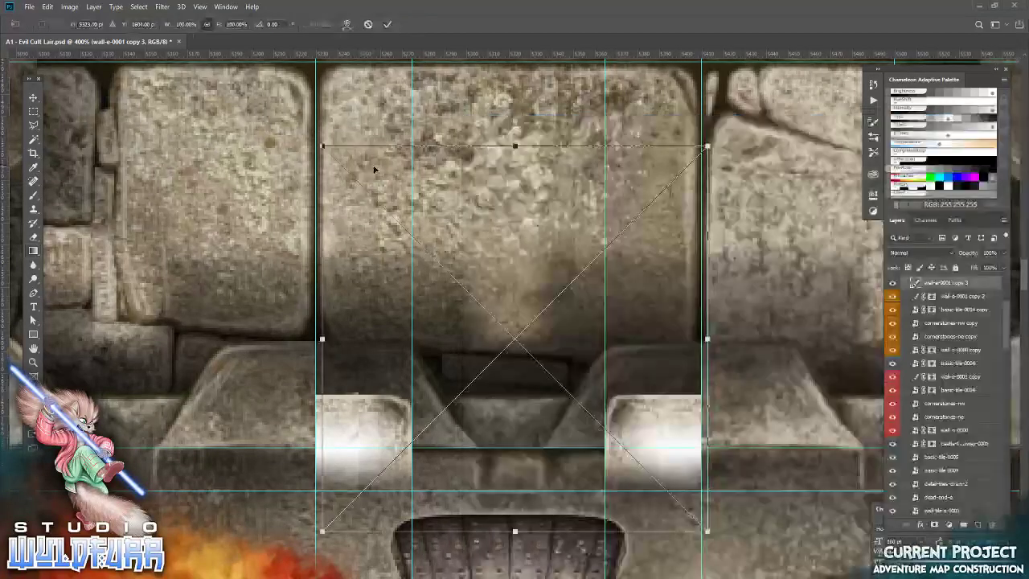
{"action": "key", "text": "Return"}
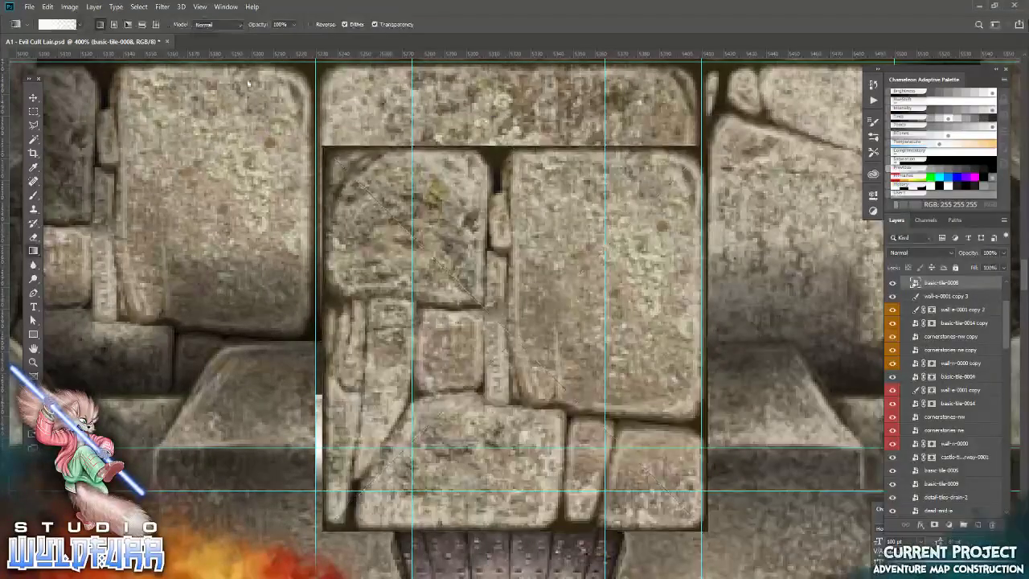
{"action": "left_click", "coordinate": [33, 97]}
{"action": "left_click_drag", "start_coordinate": [331, 158], "coordinate": [319, 70]}
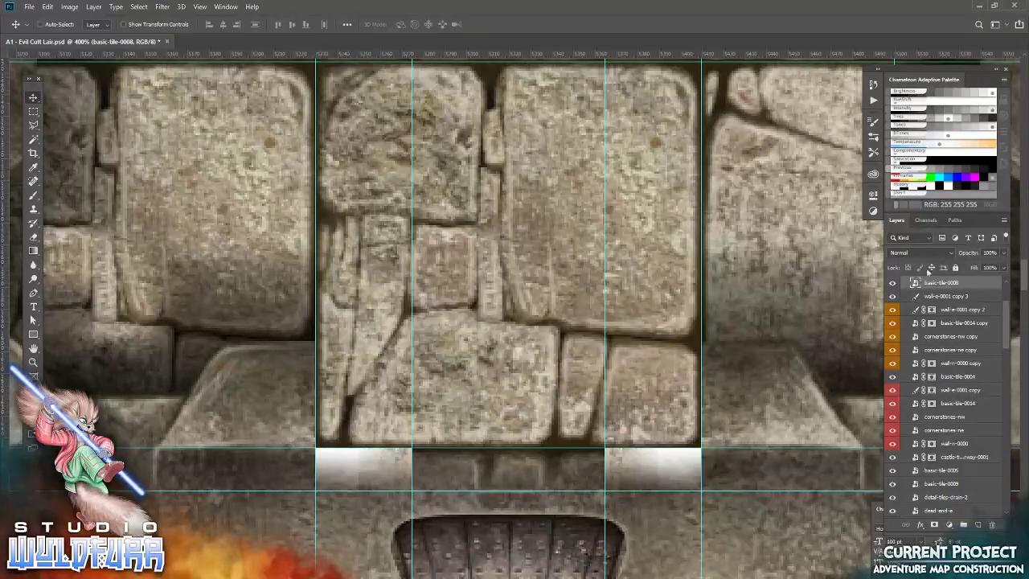
{"action": "left_click_drag", "start_coordinate": [940, 297], "coordinate": [937, 278]}
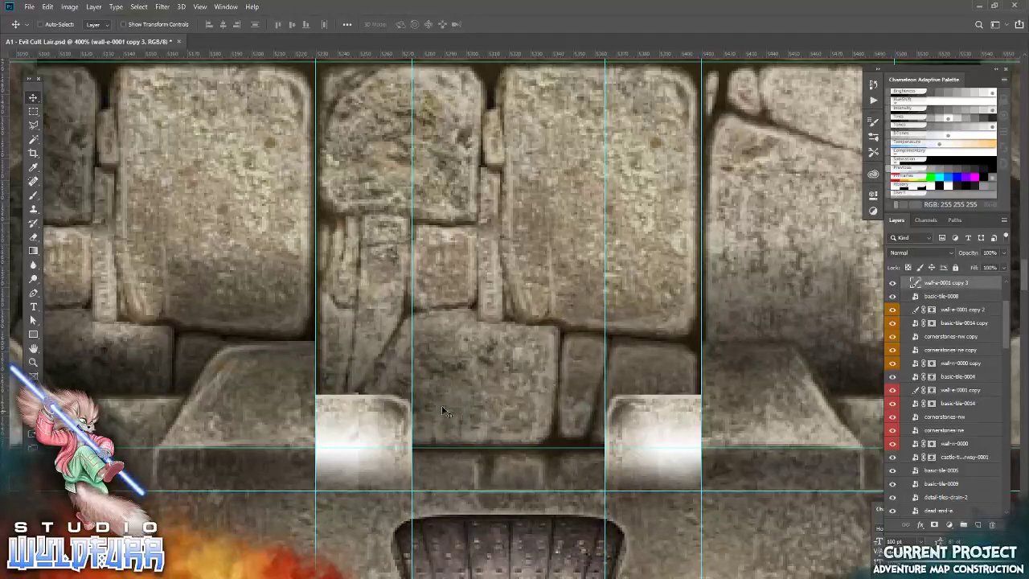
Check the gate and the path outside it, then hide the Ground Level group
{"action": "left_click_drag", "start_coordinate": [347, 459], "coordinate": [368, 210]}
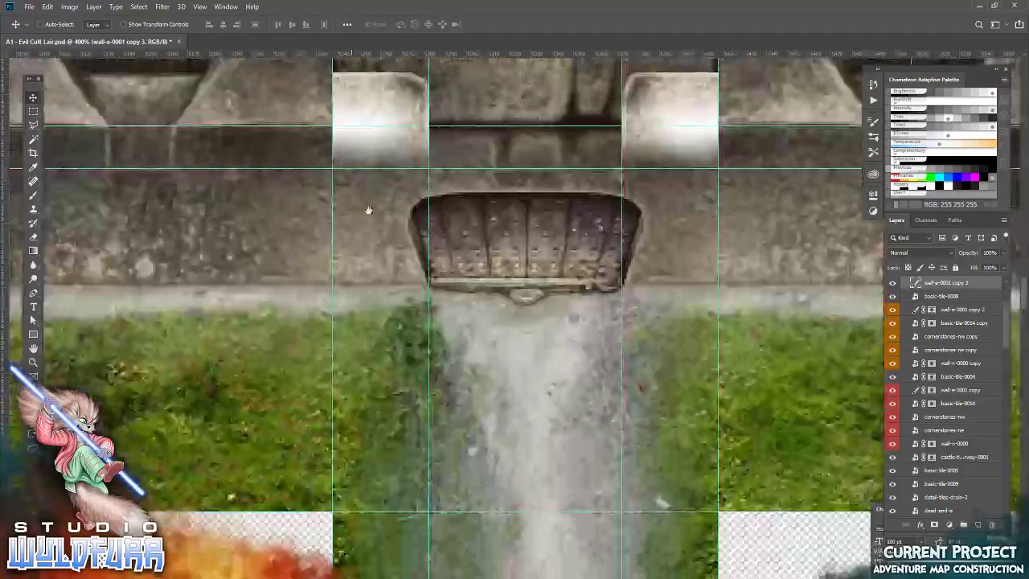
{"action": "scroll", "coordinate": [368, 211], "scroll_direction": "down", "scroll_amount": 10}
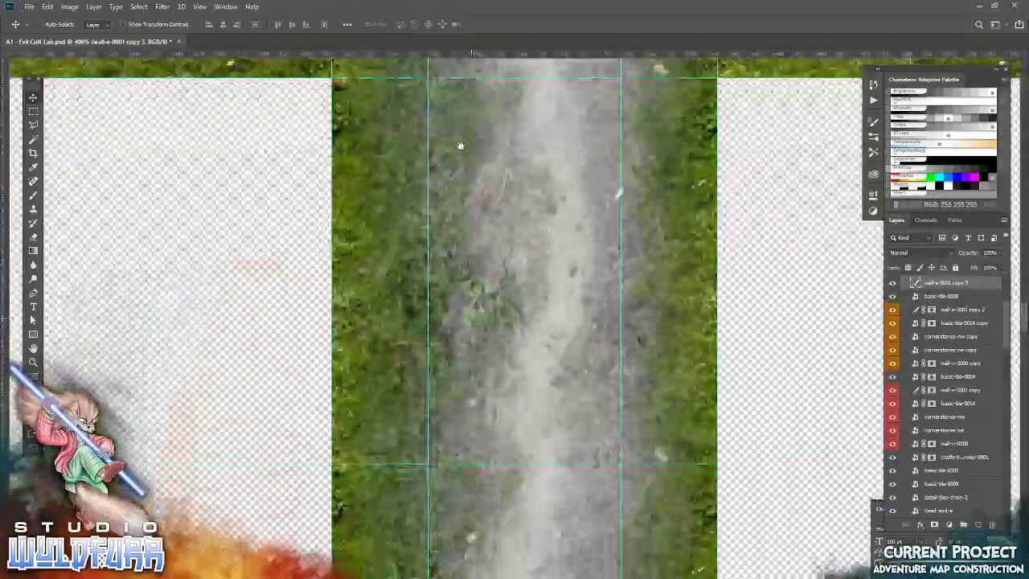
{"action": "scroll", "coordinate": [484, 403], "scroll_direction": "up", "scroll_amount": 10}
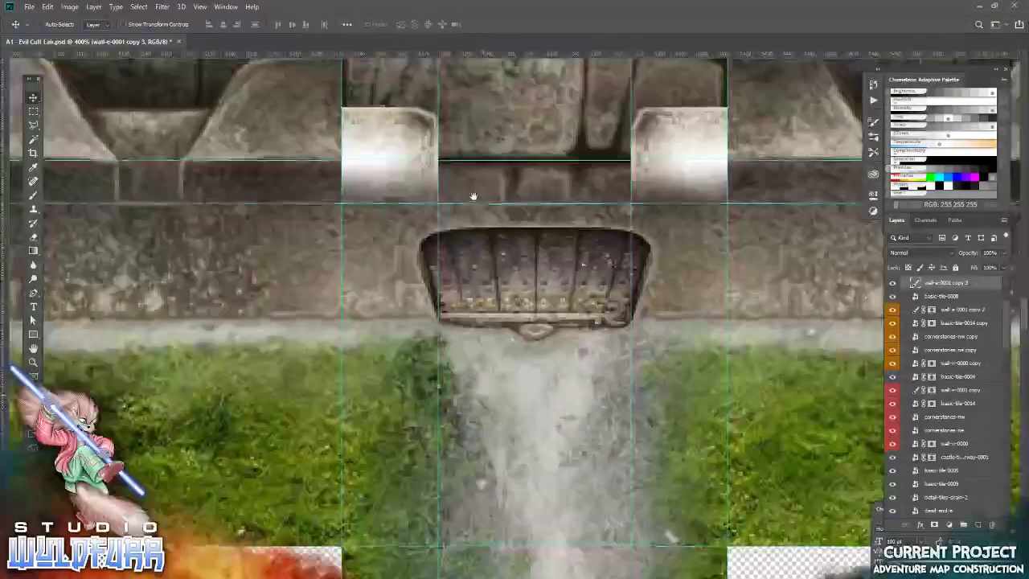
{"action": "left_click_drag", "start_coordinate": [473, 196], "coordinate": [480, 404]}
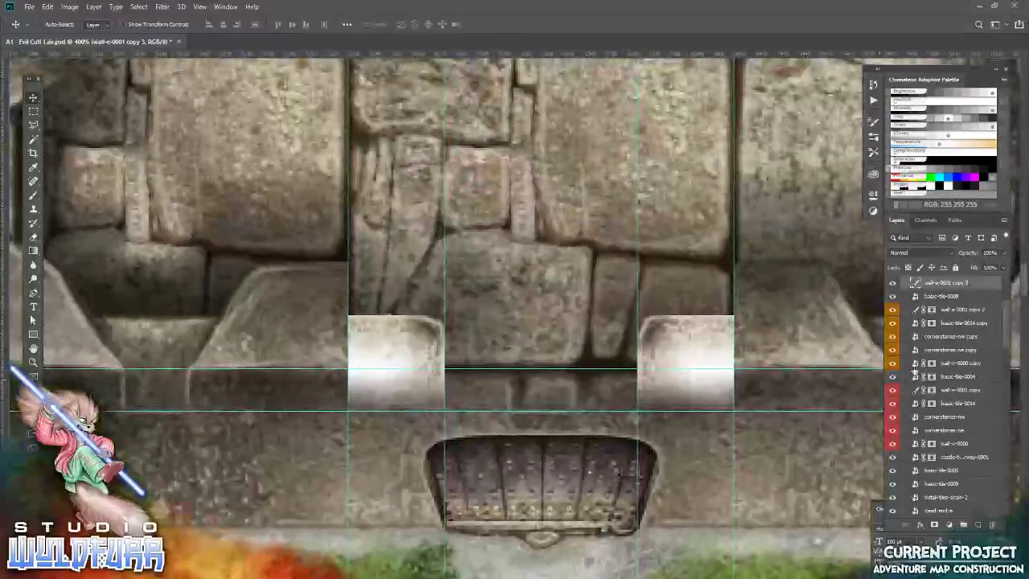
{"action": "scroll", "coordinate": [932, 434], "scroll_direction": "down", "scroll_amount": 10}
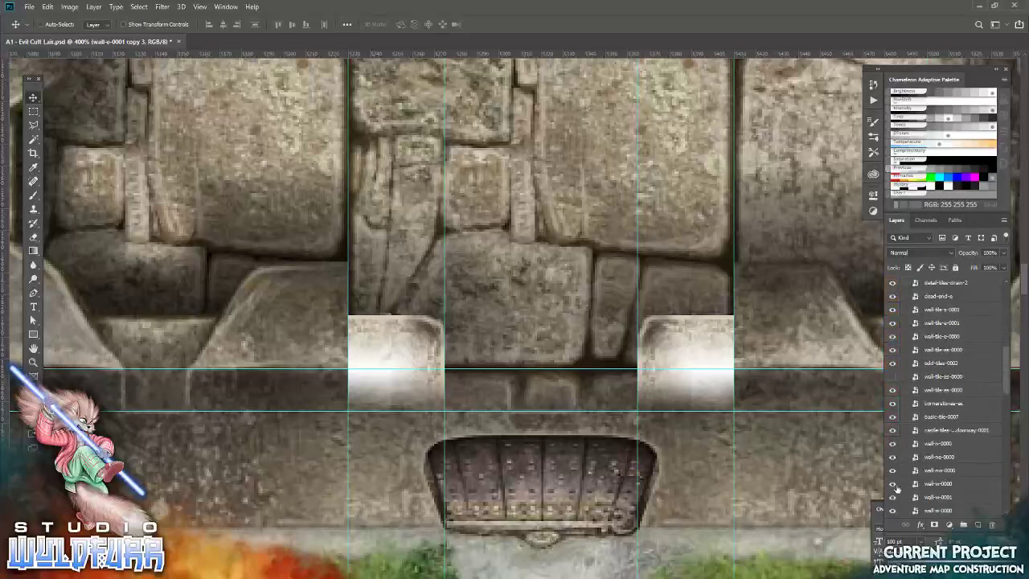
{"action": "scroll", "coordinate": [962, 481], "scroll_direction": "down", "scroll_amount": 6}
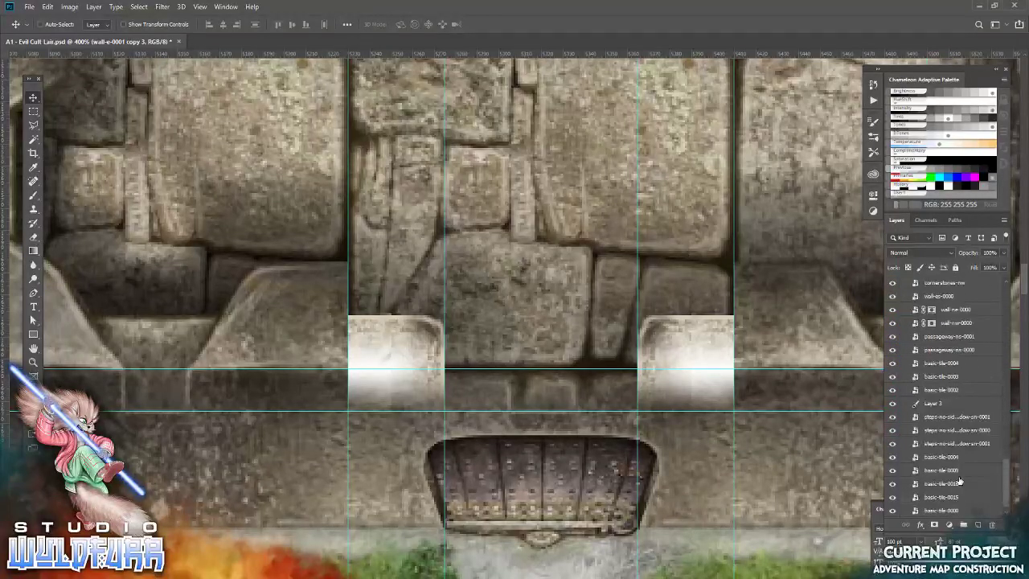
{"action": "left_click", "coordinate": [892, 497]}
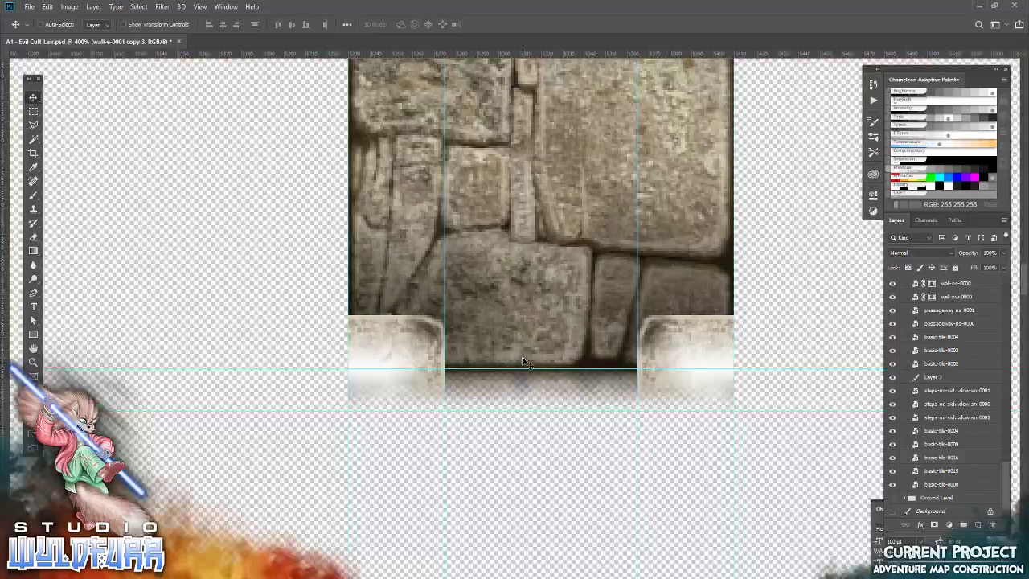
Place castle-tiles-southern-wall-doorway-0001 from the Stronghold Wall Blocks folder over the doorway pieces
{"action": "key", "text": "alt+Tab"}
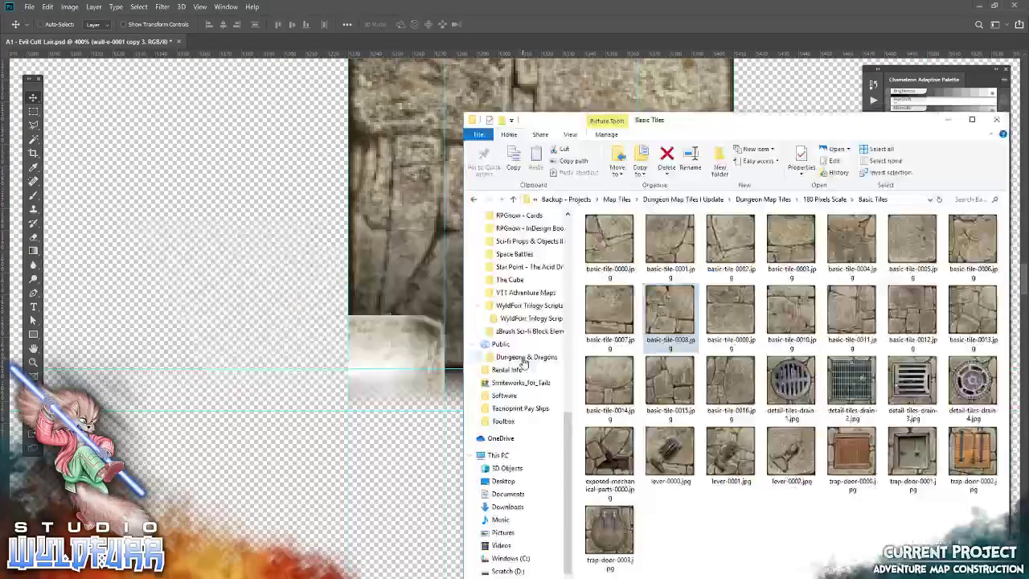
{"action": "left_click", "coordinate": [829, 201]}
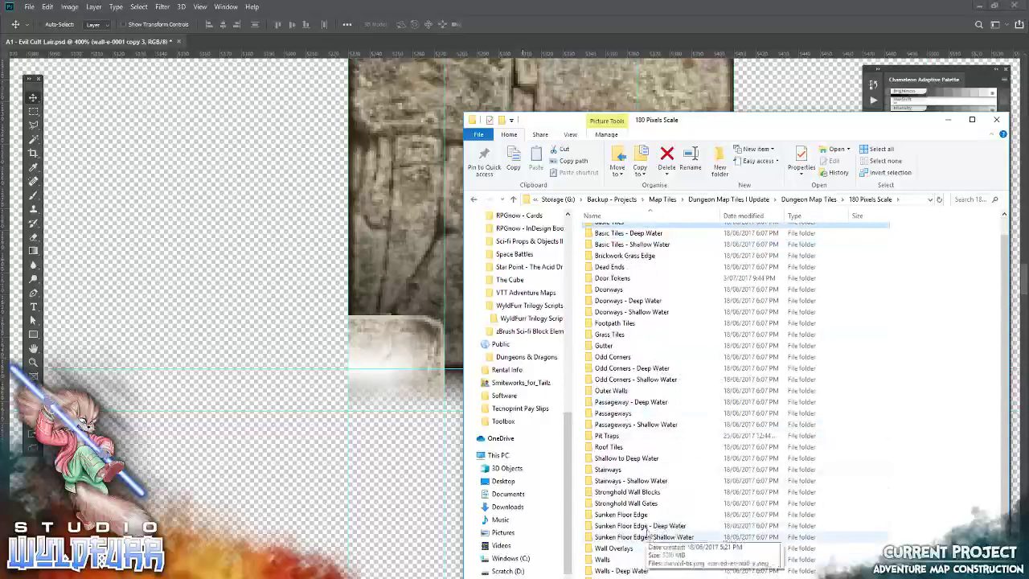
{"action": "double_click", "coordinate": [643, 494]}
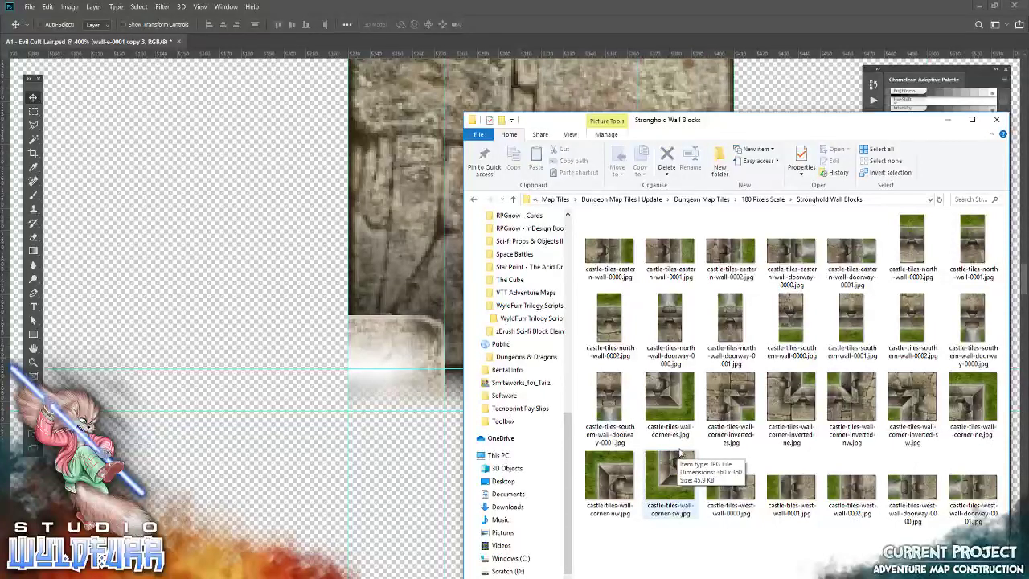
{"action": "left_click_drag", "start_coordinate": [619, 409], "coordinate": [402, 322]}
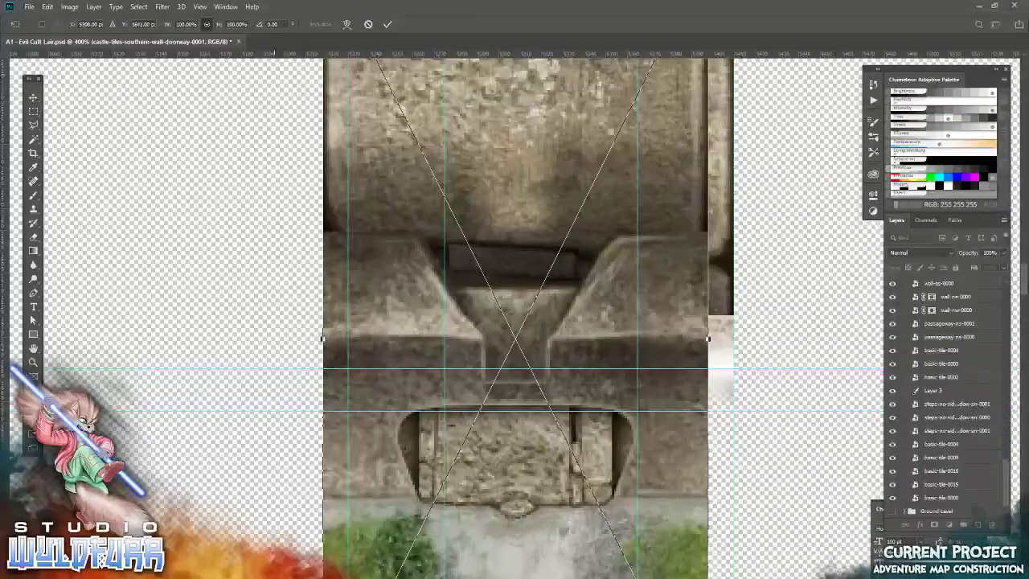
{"action": "left_click", "coordinate": [387, 25]}
{"action": "left_click_drag", "start_coordinate": [508, 564], "coordinate": [492, 253]}
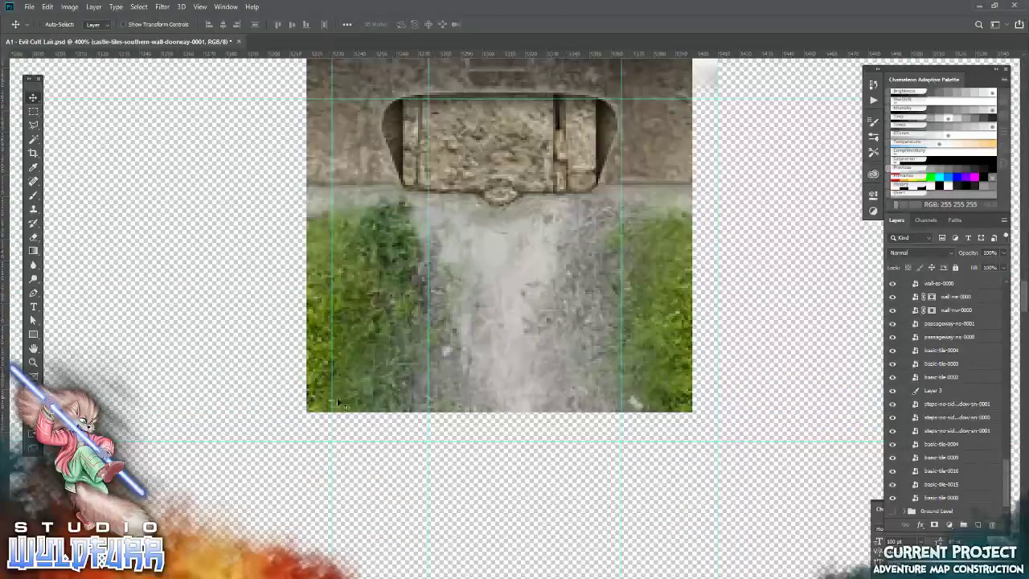
Align the southern wall doorway tile to the gate's grid cells and order it below the basic-tile-0008 layer
{"action": "left_click_drag", "start_coordinate": [346, 406], "coordinate": [365, 426]}
{"action": "left_click_drag", "start_coordinate": [487, 197], "coordinate": [474, 395]}
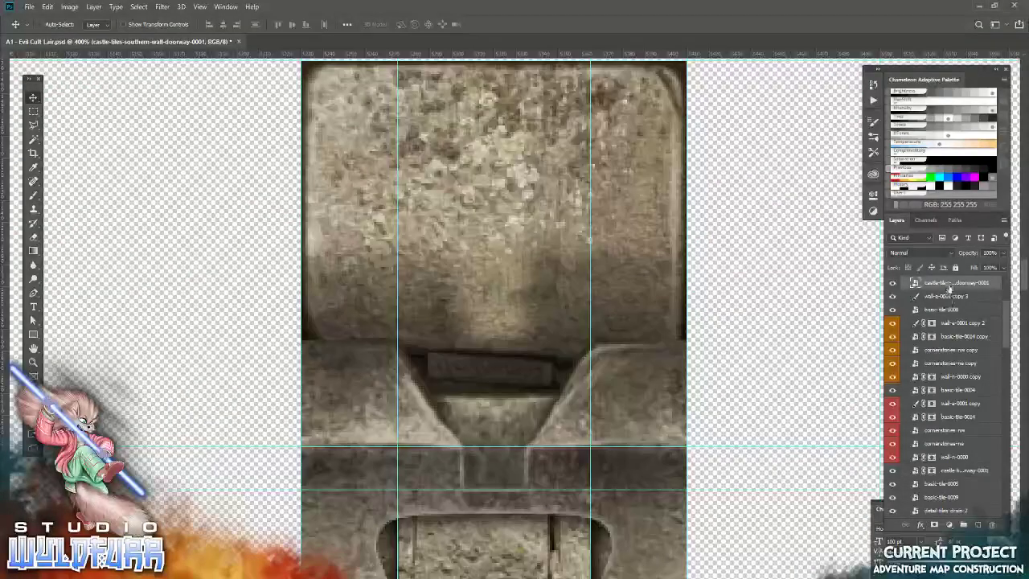
{"action": "left_click_drag", "start_coordinate": [945, 283], "coordinate": [947, 317]}
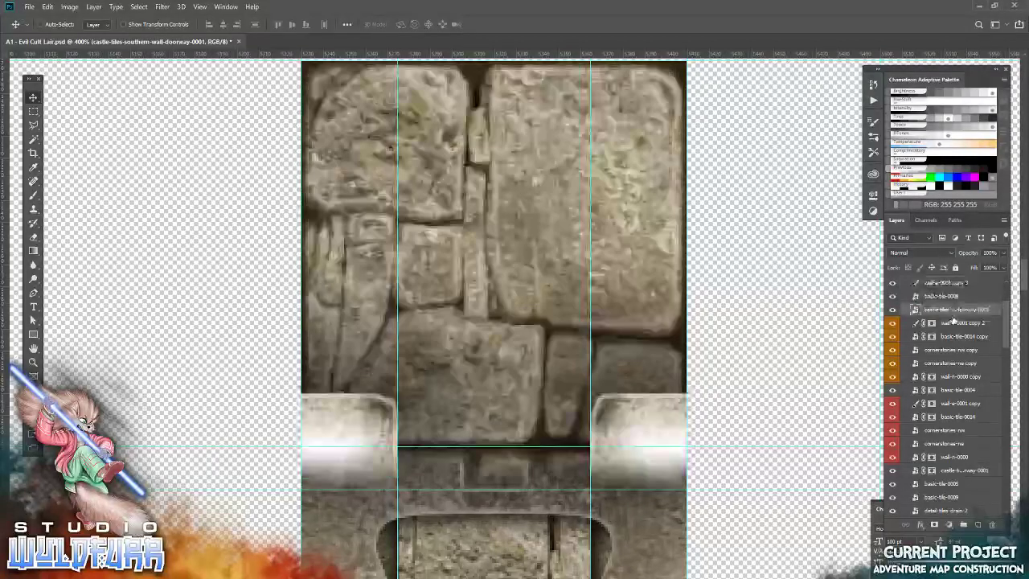
{"action": "left_click_drag", "start_coordinate": [468, 489], "coordinate": [499, 468]}
{"action": "scroll", "coordinate": [490, 379], "scroll_direction": "up", "scroll_amount": 5}
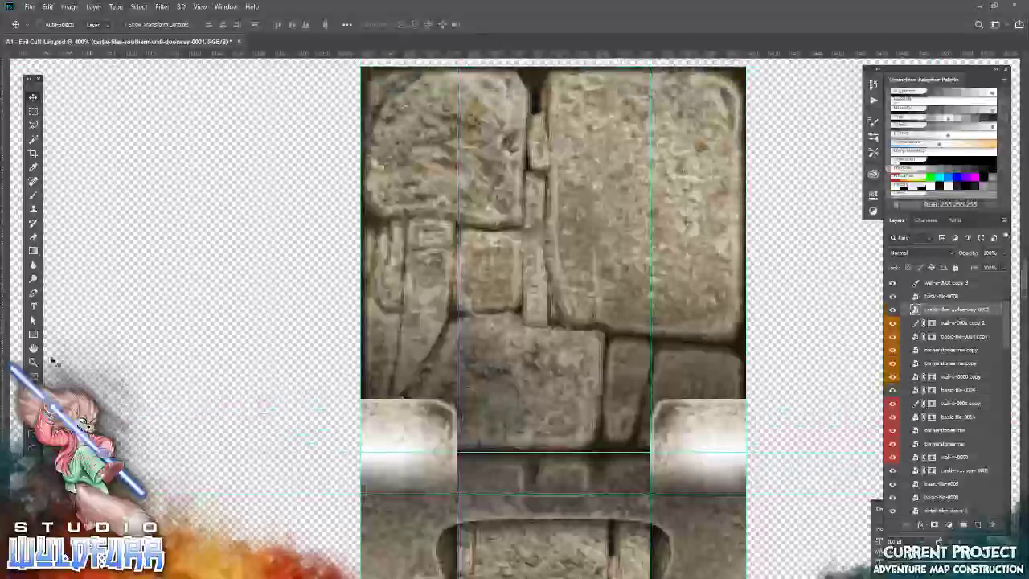
View the map at 100% and show the Ground Level group again
{"action": "double_click", "coordinate": [32, 363]}
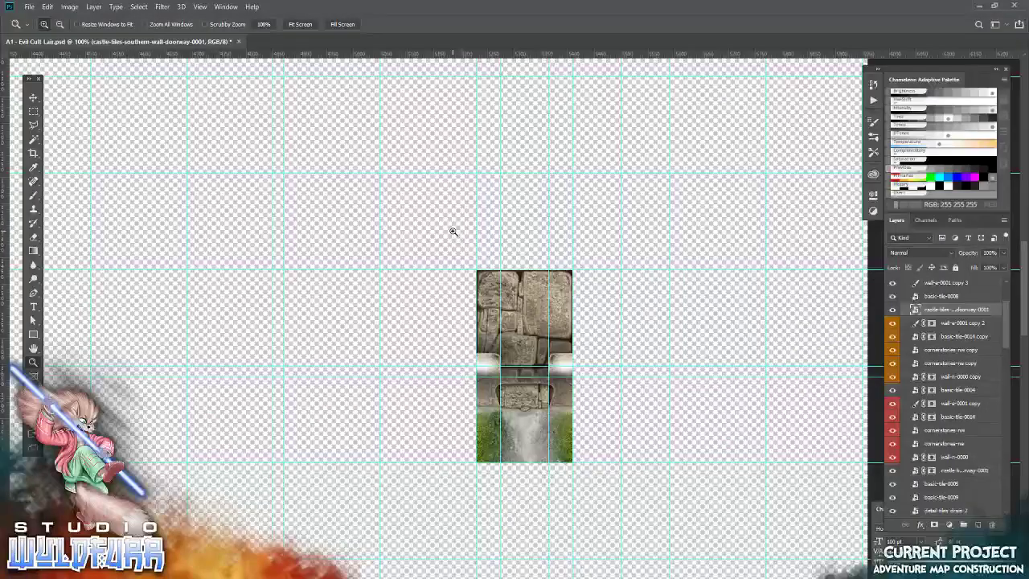
{"action": "scroll", "coordinate": [947, 396], "scroll_direction": "down", "scroll_amount": 6}
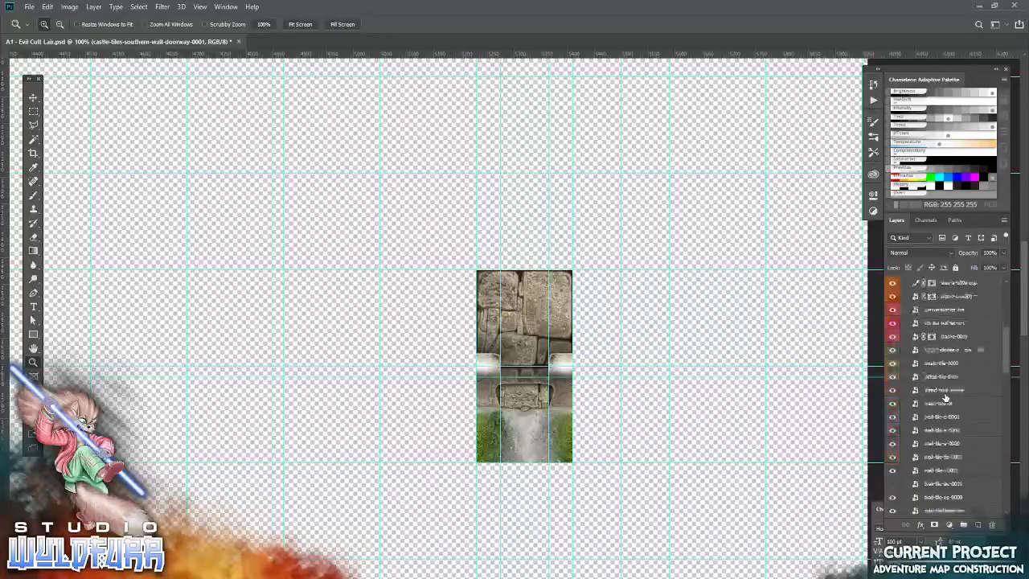
{"action": "left_click_drag", "start_coordinate": [1009, 390], "coordinate": [1005, 517]}
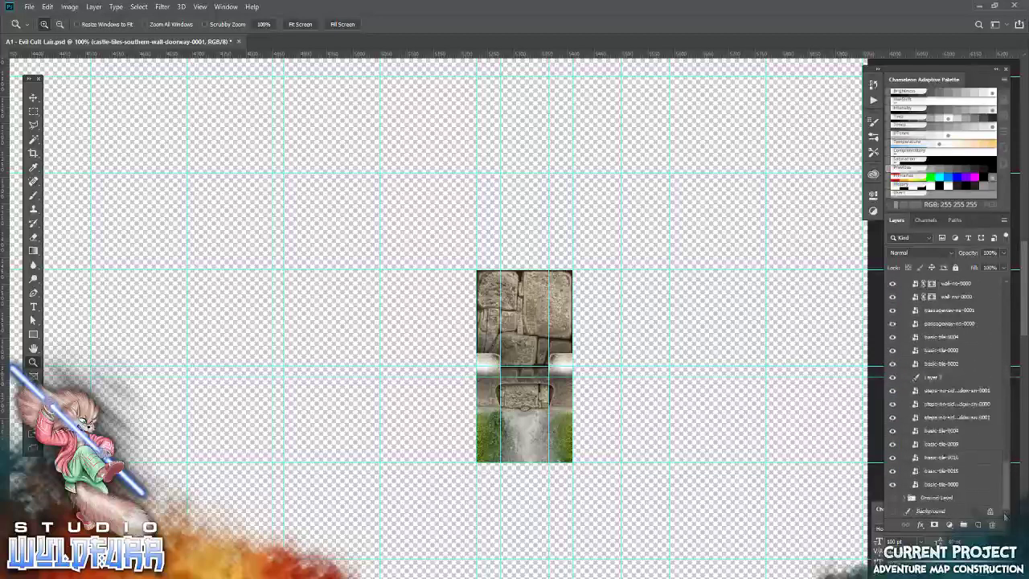
{"action": "left_click", "coordinate": [891, 499]}
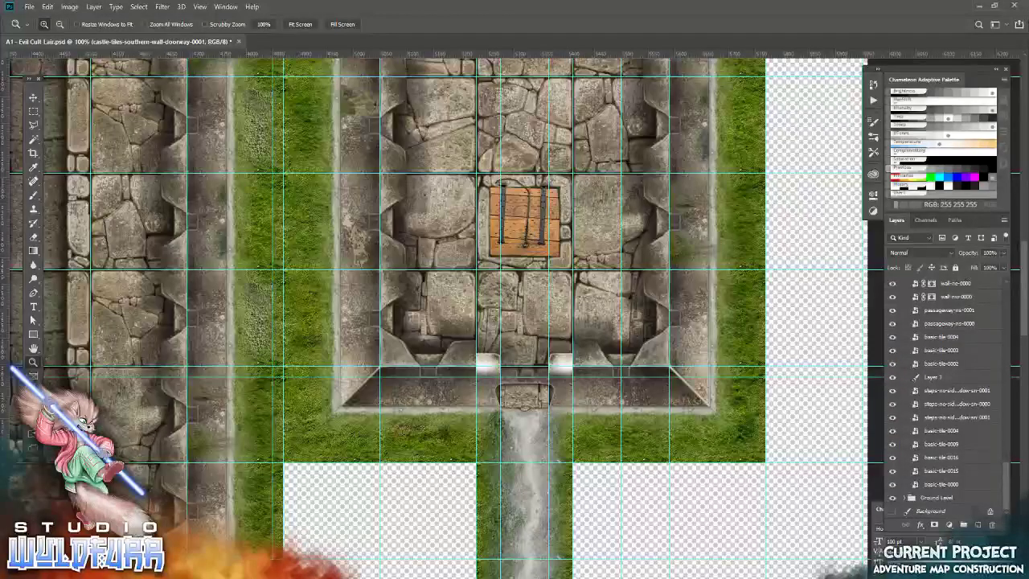
Place wall-tile-es-0000 from the Walls folder and align it to the tower's southeast corner cell, east of the gate
{"action": "key", "text": "alt+Tab"}
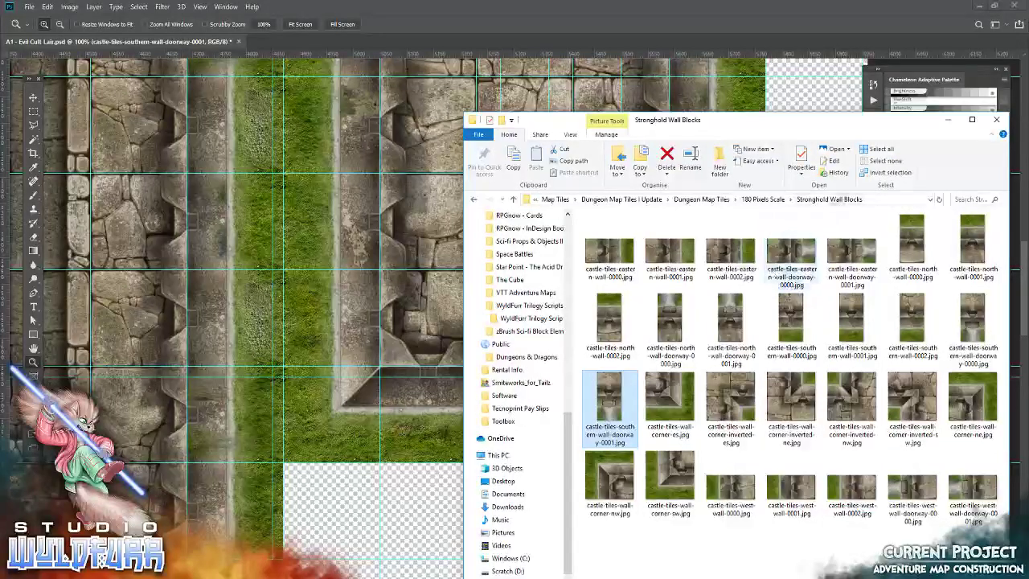
{"action": "left_click", "coordinate": [763, 199]}
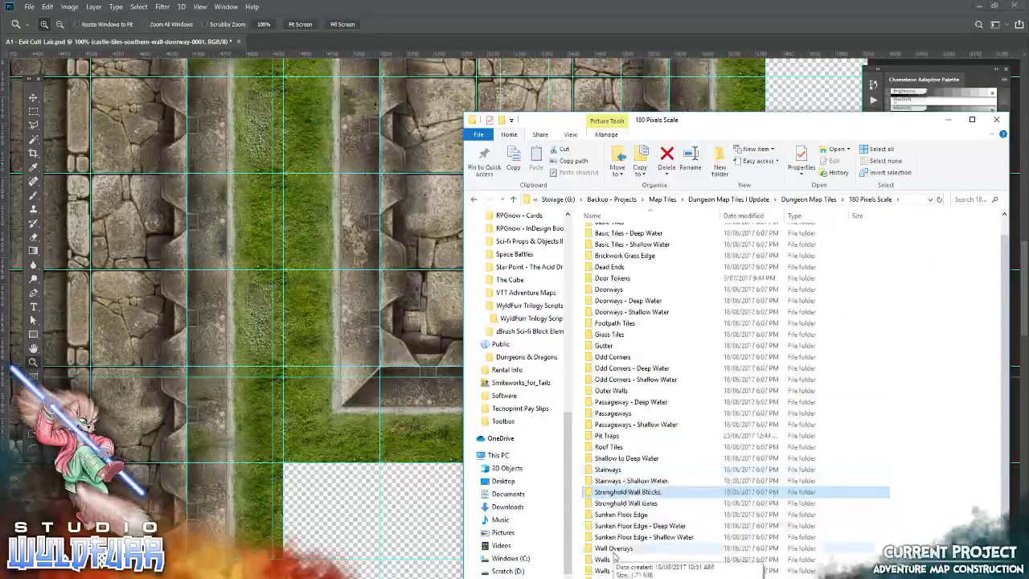
{"action": "double_click", "coordinate": [615, 549]}
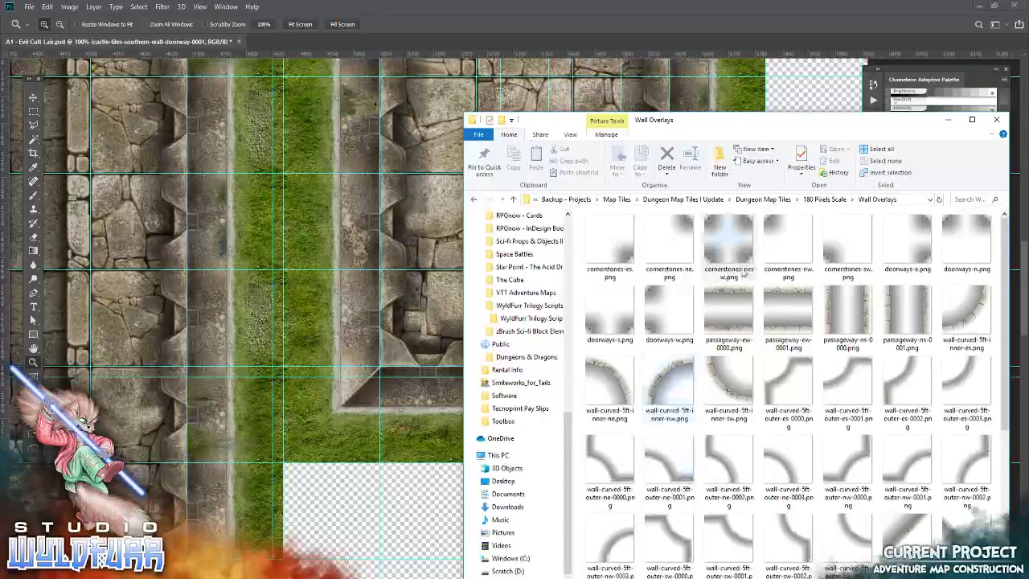
{"action": "left_click", "coordinate": [825, 199]}
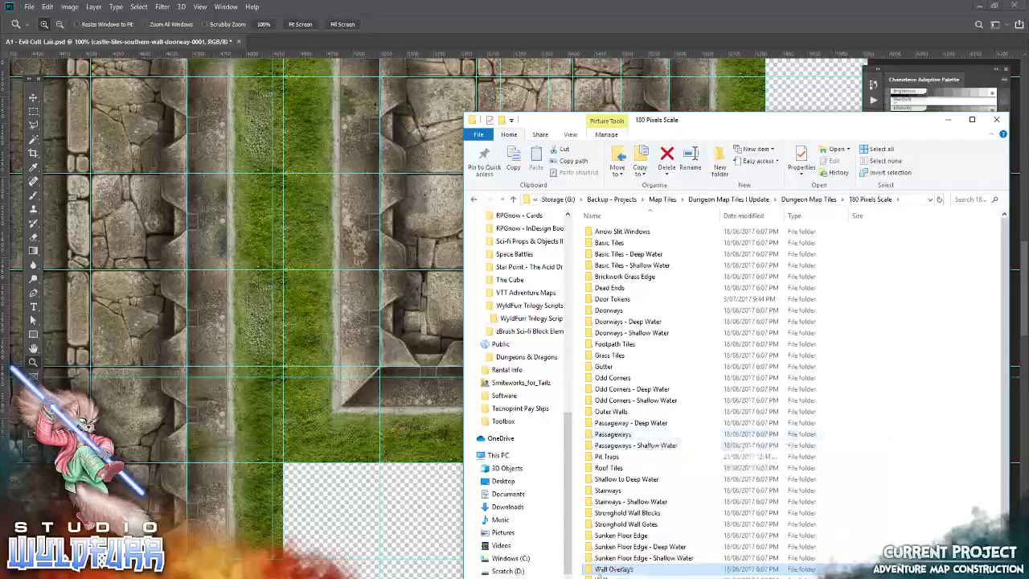
{"action": "double_click", "coordinate": [603, 577]}
{"action": "scroll", "coordinate": [688, 499], "scroll_direction": "down", "scroll_amount": 1}
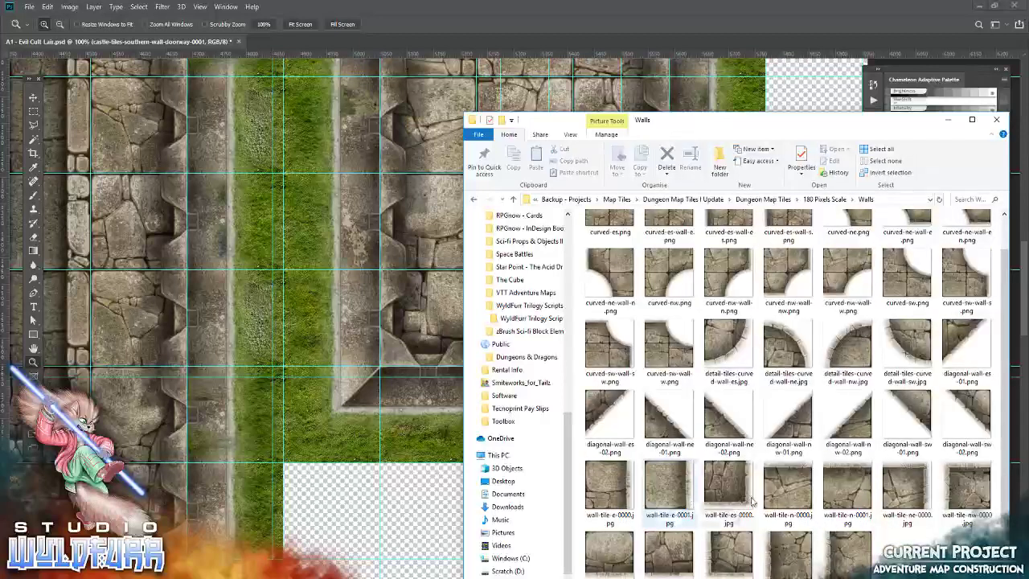
{"action": "left_click_drag", "start_coordinate": [743, 503], "coordinate": [438, 338]}
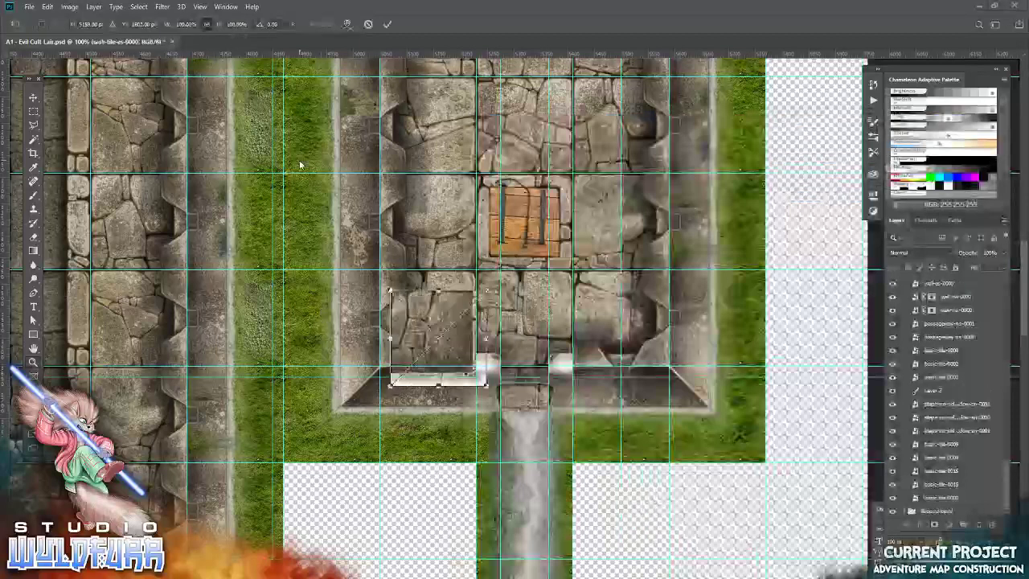
{"action": "key", "text": "Return"}
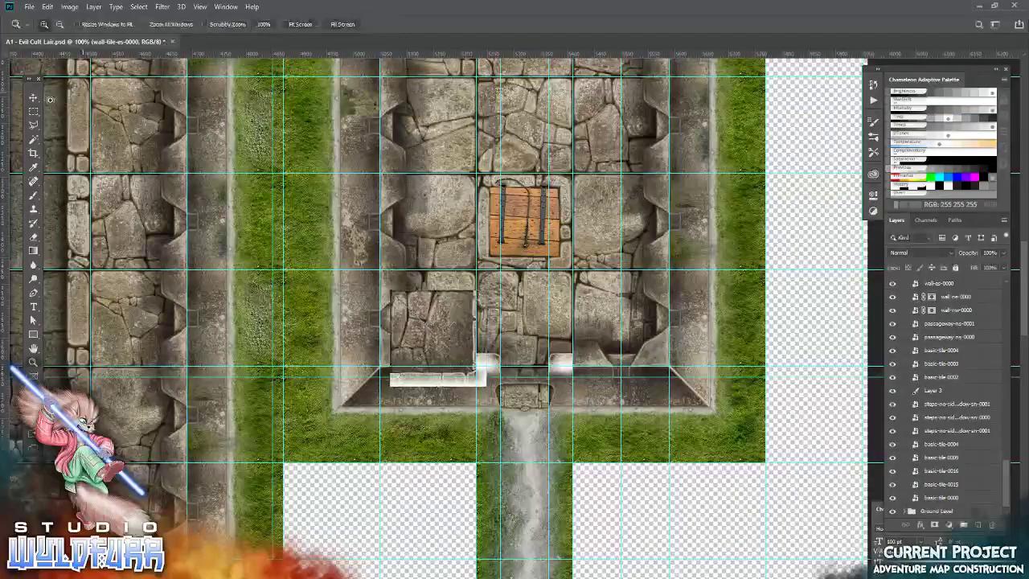
{"action": "left_click", "coordinate": [34, 98]}
{"action": "left_click_drag", "start_coordinate": [463, 356], "coordinate": [635, 339]}
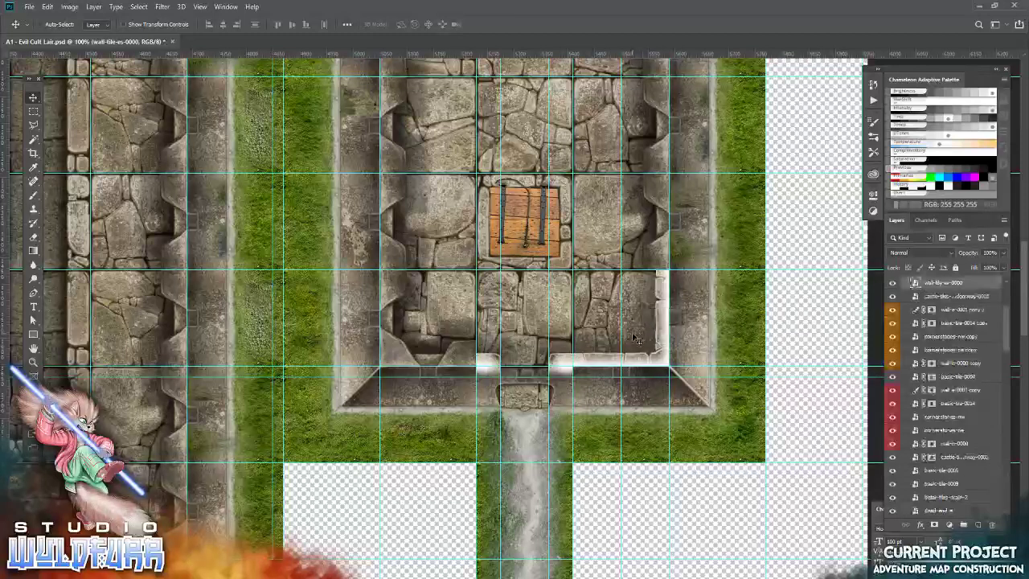
Place wall-tile-sw-0000 from the Walls folder in the tower's southwest corner cell, west of the gate
{"action": "key", "text": "alt+Tab"}
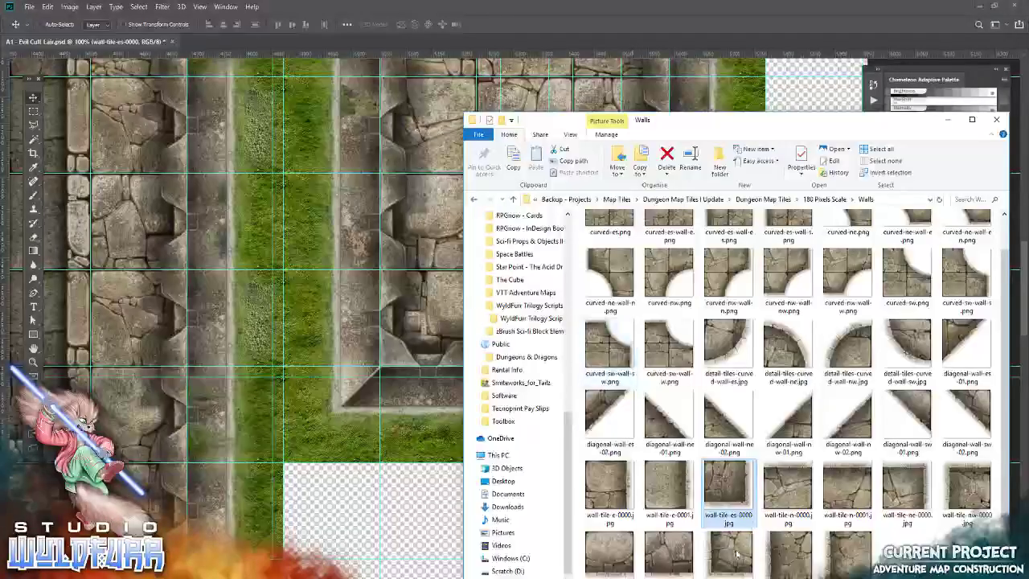
{"action": "left_click_drag", "start_coordinate": [573, 484], "coordinate": [305, 324]}
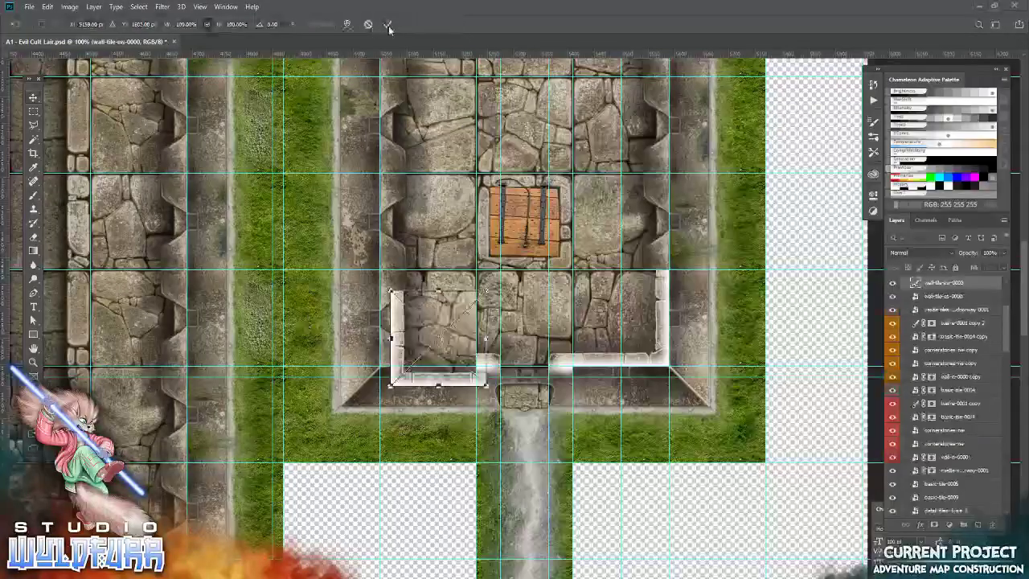
{"action": "left_click", "coordinate": [389, 26]}
{"action": "left_click_drag", "start_coordinate": [402, 350], "coordinate": [394, 331]}
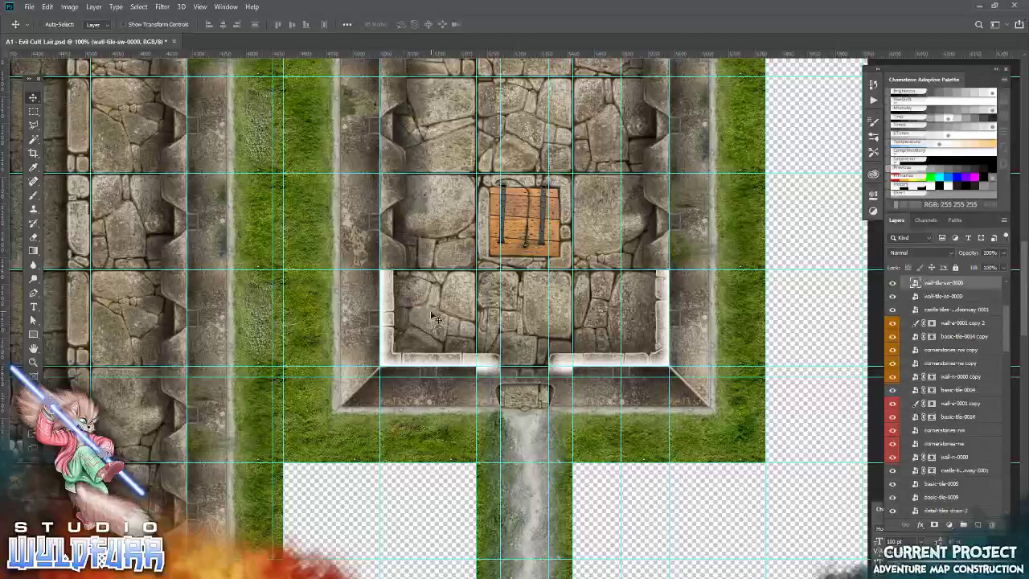
Place wall-tile-ne-0000 from the Walls folder in the tower's northeast corner cell
{"action": "key", "text": "alt+Tab"}
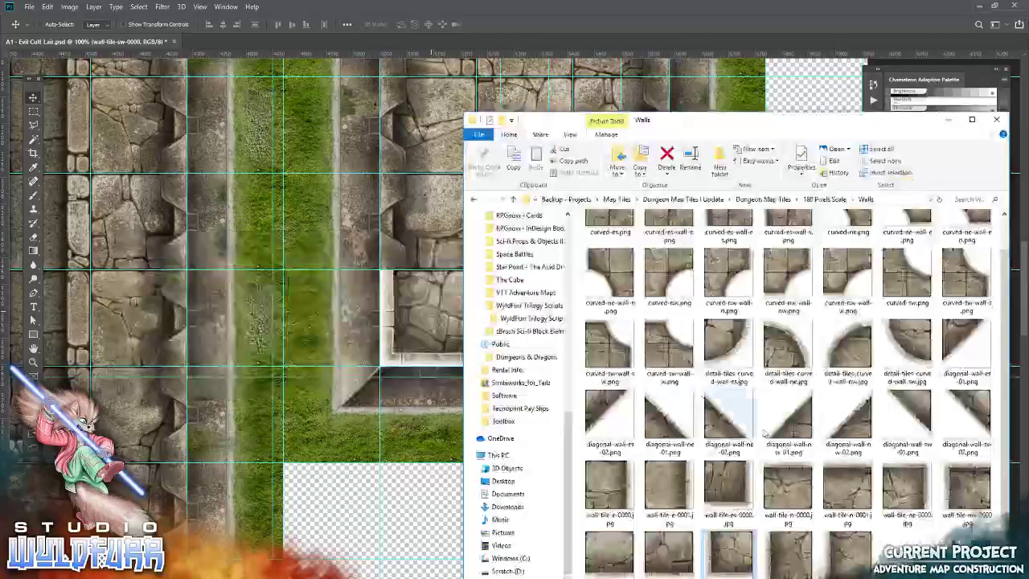
{"action": "left_click_drag", "start_coordinate": [897, 488], "coordinate": [352, 240]}
{"action": "left_click", "coordinate": [388, 24]}
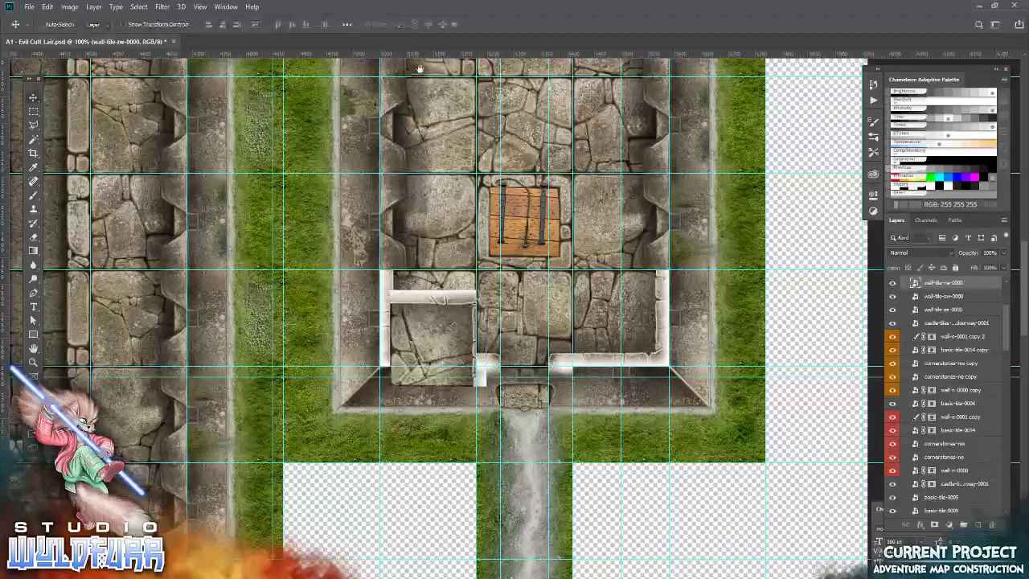
{"action": "left_click_drag", "start_coordinate": [420, 74], "coordinate": [392, 319]}
{"action": "left_click_drag", "start_coordinate": [388, 573], "coordinate": [571, 267]}
Place wall-tile-nw-0000 from the Walls folder in the tower's northwest corner cell
{"action": "key", "text": "alt+Tab"}
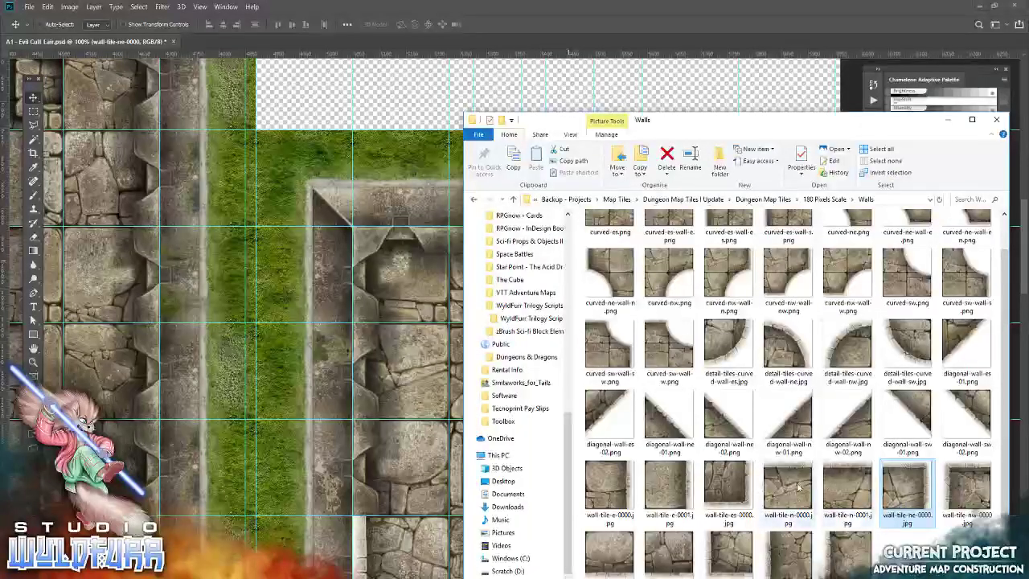
{"action": "left_click_drag", "start_coordinate": [858, 459], "coordinate": [425, 338]}
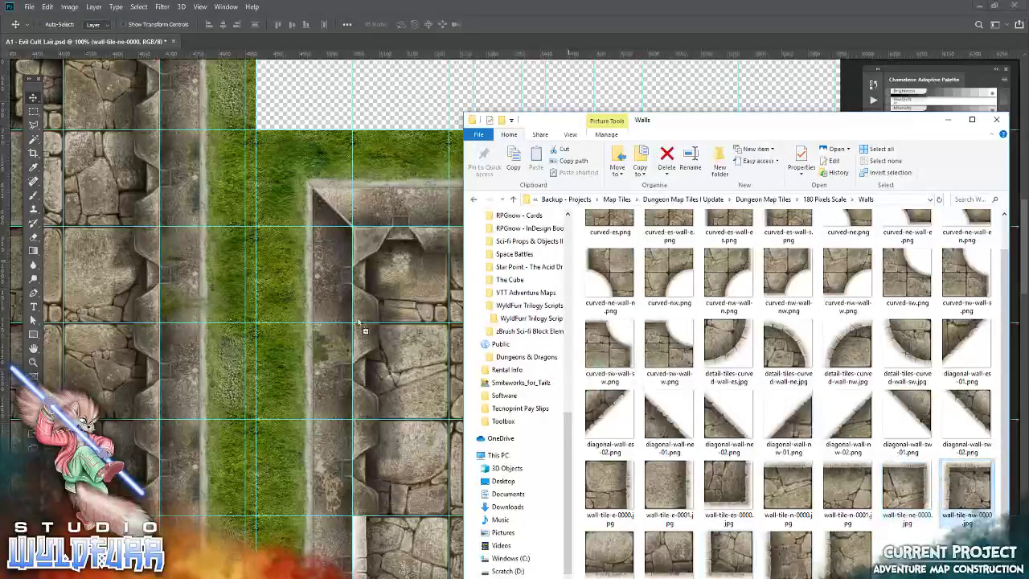
{"action": "left_click", "coordinate": [386, 25]}
{"action": "left_click", "coordinate": [387, 25]}
{"action": "left_click_drag", "start_coordinate": [388, 300], "coordinate": [364, 238]}
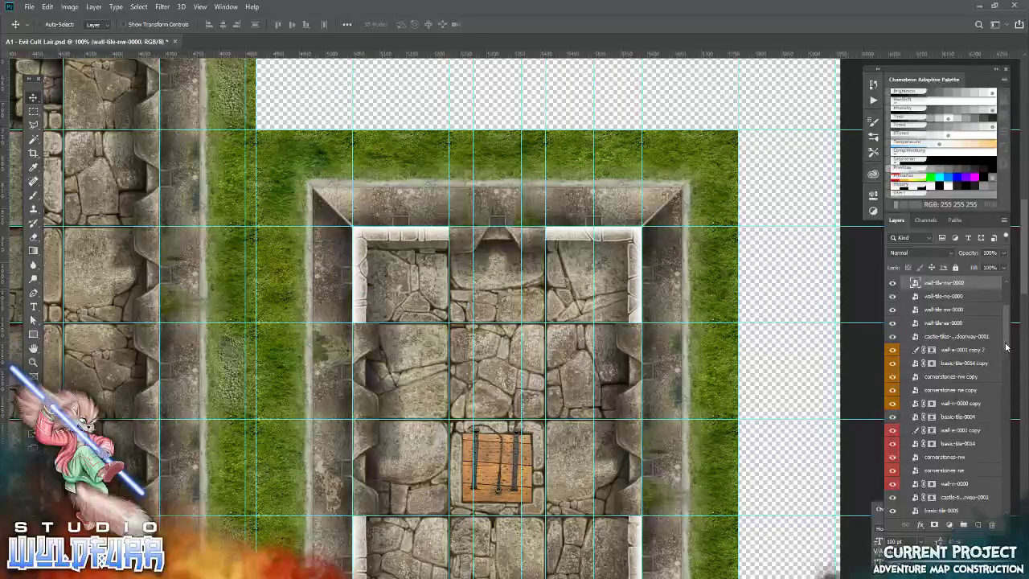
Hide the Ground Level group and toggle the guides off and on to check the new room tiles
{"action": "scroll", "coordinate": [997, 378], "scroll_direction": "down", "scroll_amount": 10}
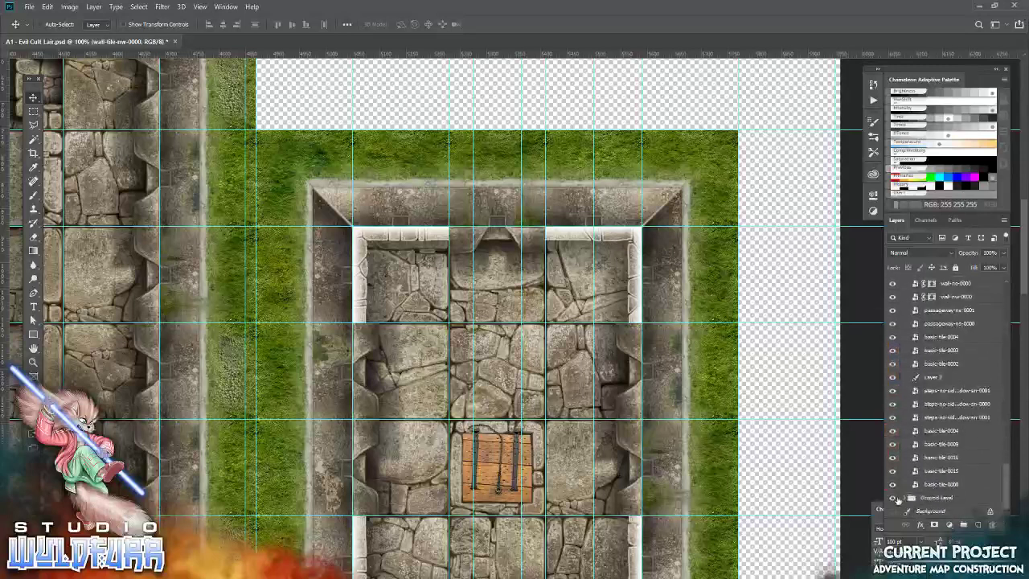
{"action": "left_click", "coordinate": [892, 498]}
{"action": "key", "text": "ctrl+semicolon"}
{"action": "key", "text": "ctrl+semicolon"}
Place wall-tile-e-0001 from the Walls folder on the room's east side, directly above the southeast corner tile
{"action": "key", "text": "alt+Tab"}
{"action": "left_click_drag", "start_coordinate": [658, 486], "coordinate": [356, 405]}
{"action": "left_click", "coordinate": [387, 24]}
{"action": "left_click_drag", "start_coordinate": [464, 363], "coordinate": [636, 493]}
Place wall-tile-n-0001 from the Walls folder in the gap between the two northern corner tiles
{"action": "key", "text": "alt+Tab"}
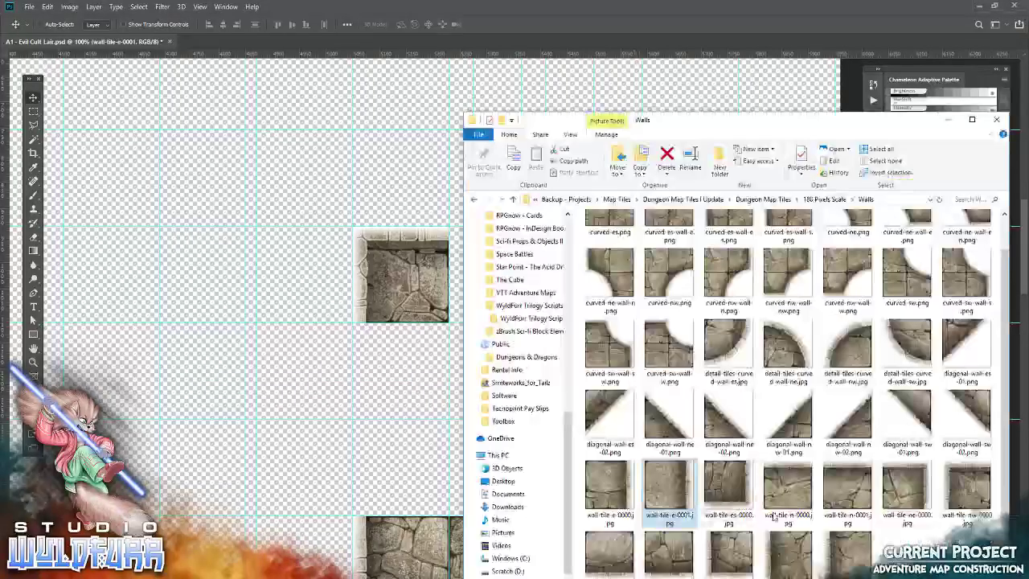
{"action": "left_click_drag", "start_coordinate": [848, 486], "coordinate": [475, 250]}
{"action": "left_click", "coordinate": [387, 23]}
Fill the room's west side below the northwest corner with wall-tile-w-0001 and, beneath it, wall-tile-w-0000
{"action": "key", "text": "alt+Tab"}
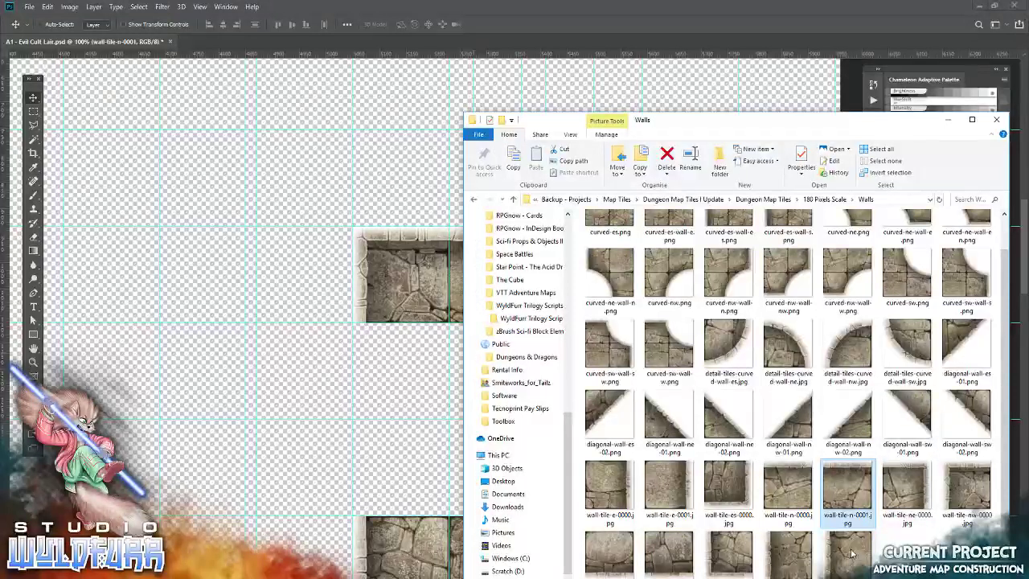
{"action": "left_click", "coordinate": [331, 406]}
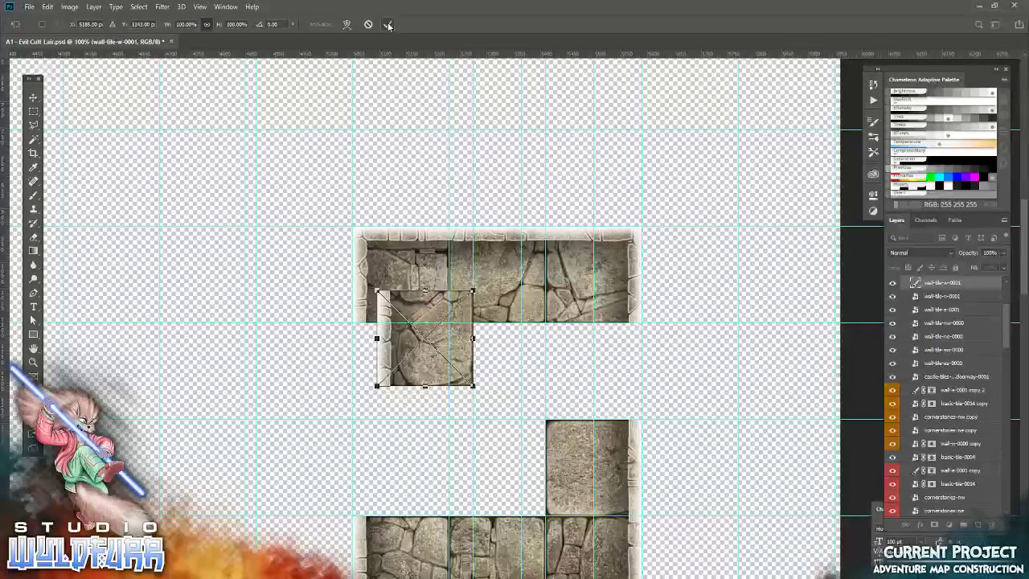
{"action": "left_click", "coordinate": [388, 25]}
{"action": "left_click_drag", "start_coordinate": [409, 368], "coordinate": [385, 400]}
{"action": "key", "text": "alt+Tab"}
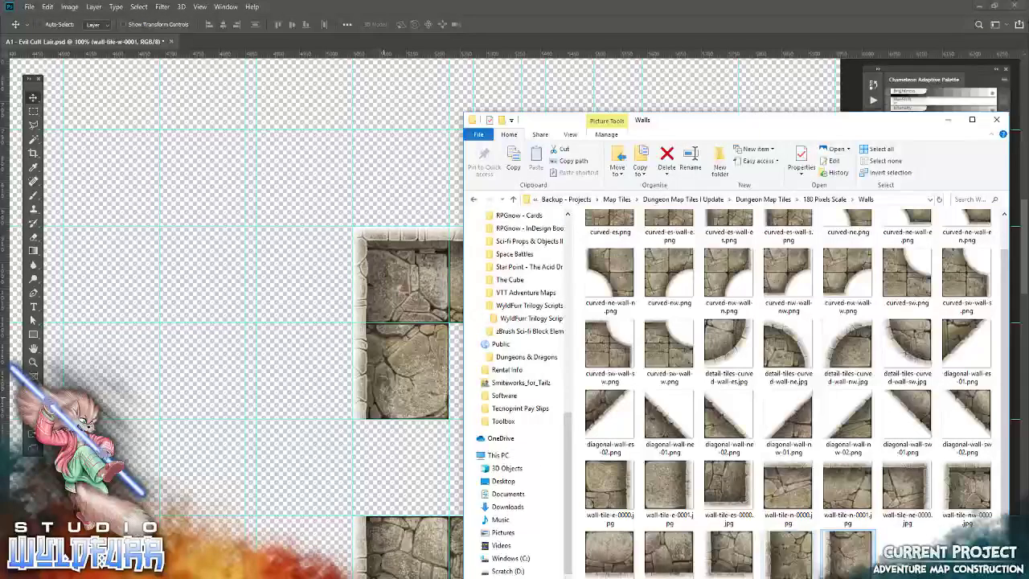
{"action": "left_click", "coordinate": [341, 373]}
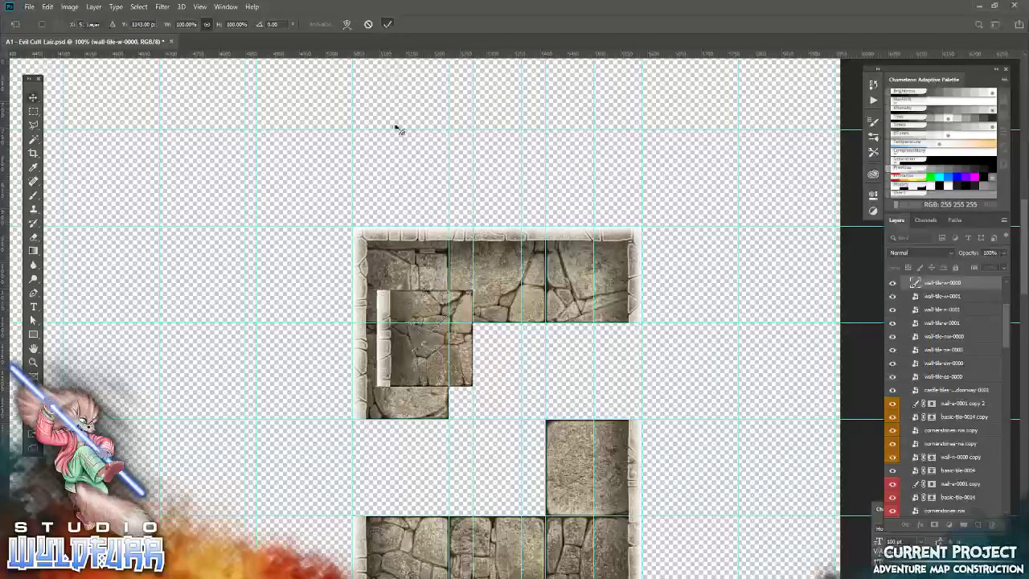
{"action": "left_click_drag", "start_coordinate": [414, 370], "coordinate": [389, 498]}
Place wall-tile-e-0000 from the Walls folder in the east side gap directly below the northeast corner tile
{"action": "key", "text": "alt+Tab"}
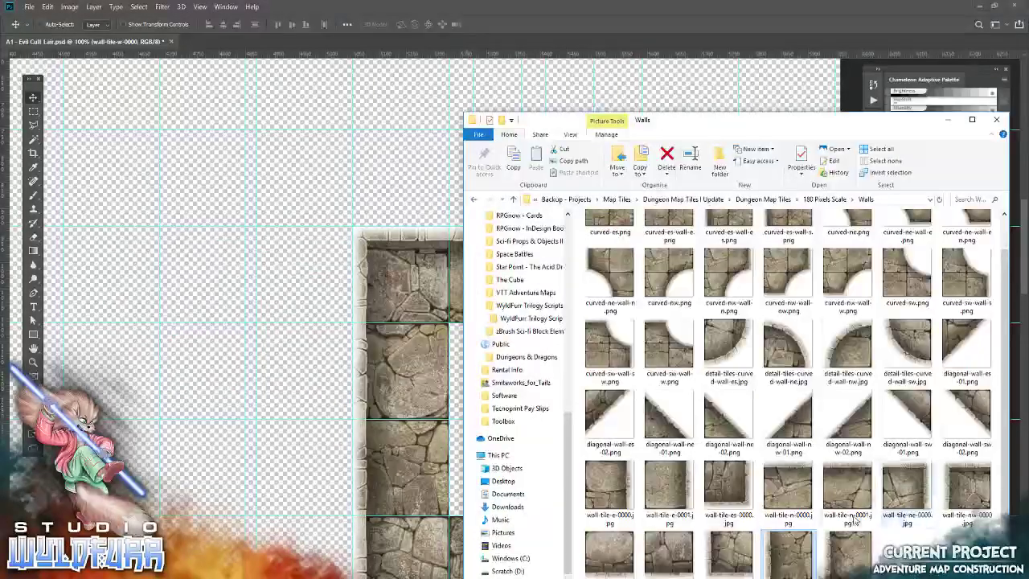
{"action": "left_click_drag", "start_coordinate": [607, 480], "coordinate": [583, 410]}
{"action": "left_click", "coordinate": [387, 23]}
{"action": "left_click_drag", "start_coordinate": [484, 408], "coordinate": [564, 329]}
Place basic-tile-0007 from the Basic Tiles folder in the centre cell of the room's second row
{"action": "key", "text": "alt+Tab"}
{"action": "scroll", "coordinate": [793, 434], "scroll_direction": "up", "scroll_amount": 1}
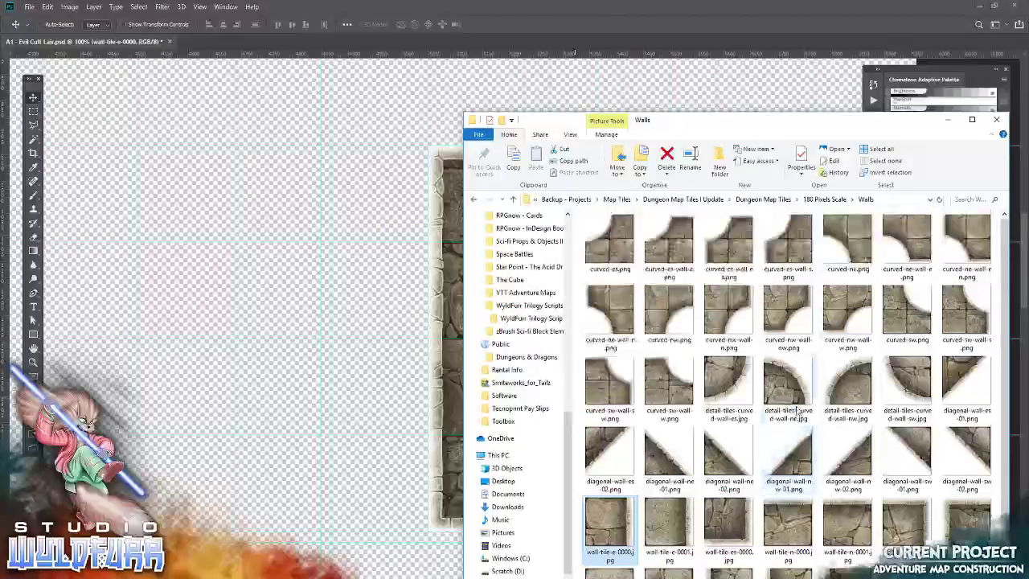
{"action": "left_click", "coordinate": [816, 200]}
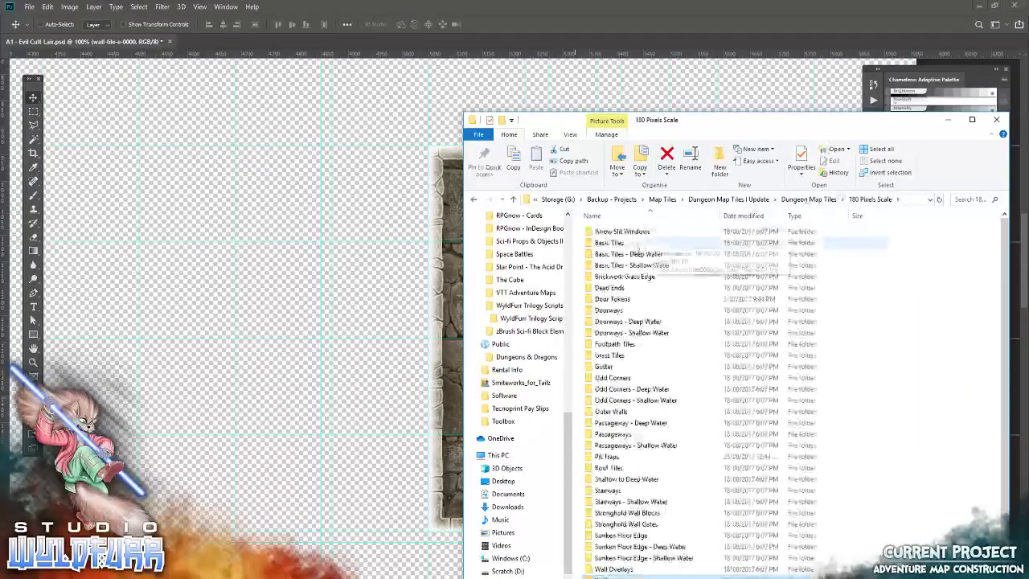
{"action": "double_click", "coordinate": [627, 241]}
{"action": "left_click_drag", "start_coordinate": [615, 313], "coordinate": [462, 338]}
{"action": "left_click", "coordinate": [387, 29]}
{"action": "left_click_drag", "start_coordinate": [456, 380], "coordinate": [567, 331]}
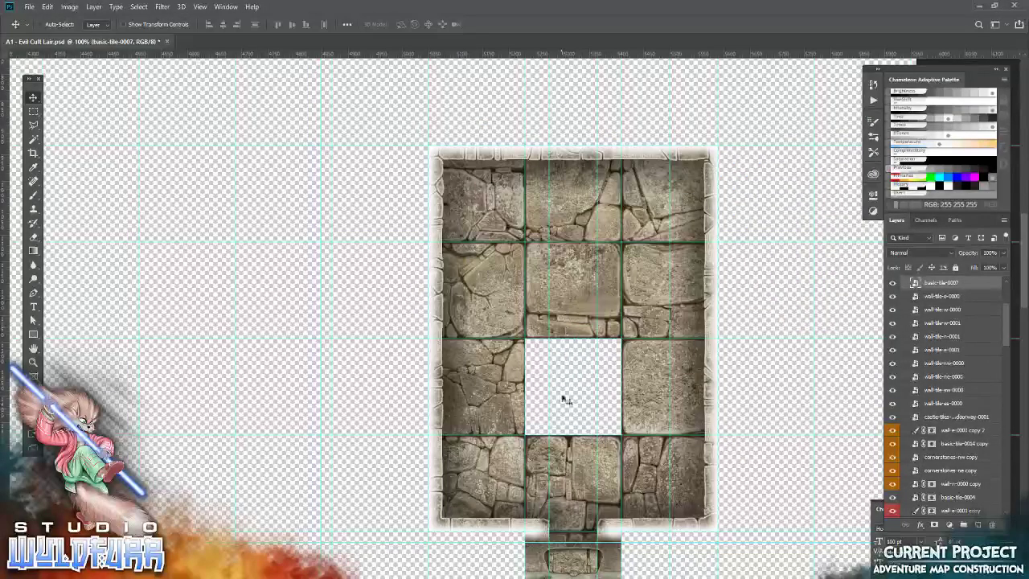
Place basic-tile-0008 from the Basic Tiles folder in the remaining empty centre cell of the room's third row
{"action": "key", "text": "alt+Tab"}
{"action": "left_click_drag", "start_coordinate": [674, 320], "coordinate": [463, 337]}
{"action": "left_click", "coordinate": [387, 27]}
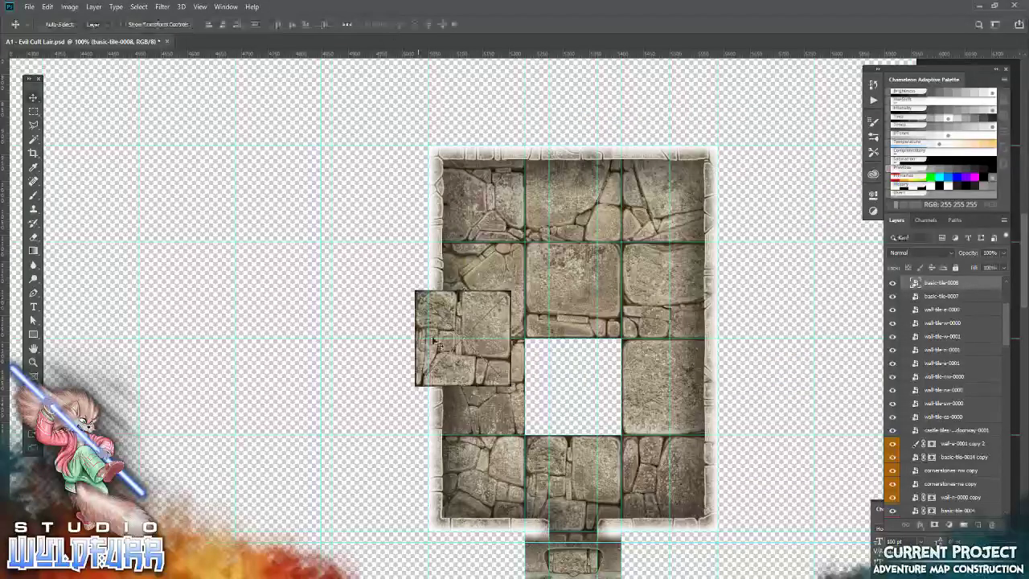
{"action": "left_click_drag", "start_coordinate": [451, 374], "coordinate": [559, 416]}
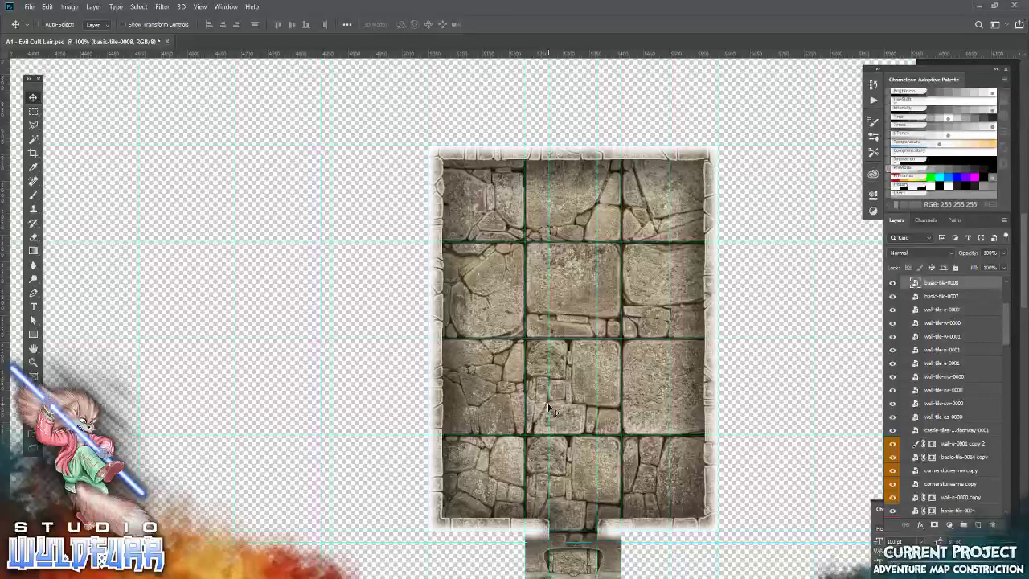
Hide the guides and inspect the tiling of the tower room and the larger fort interior to its south
{"action": "key", "text": "ctrl+apostrophe"}
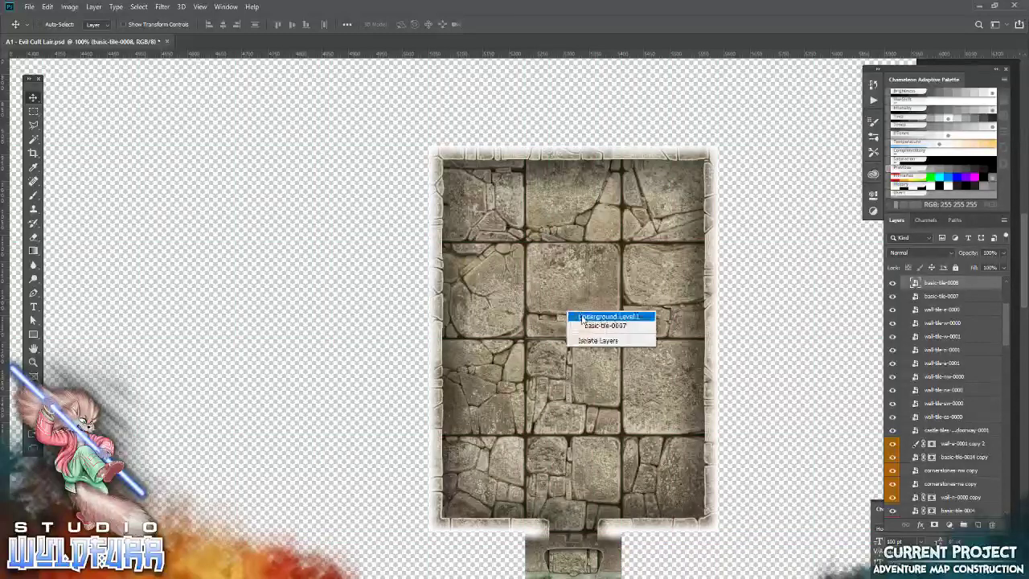
{"action": "left_click", "coordinate": [587, 325]}
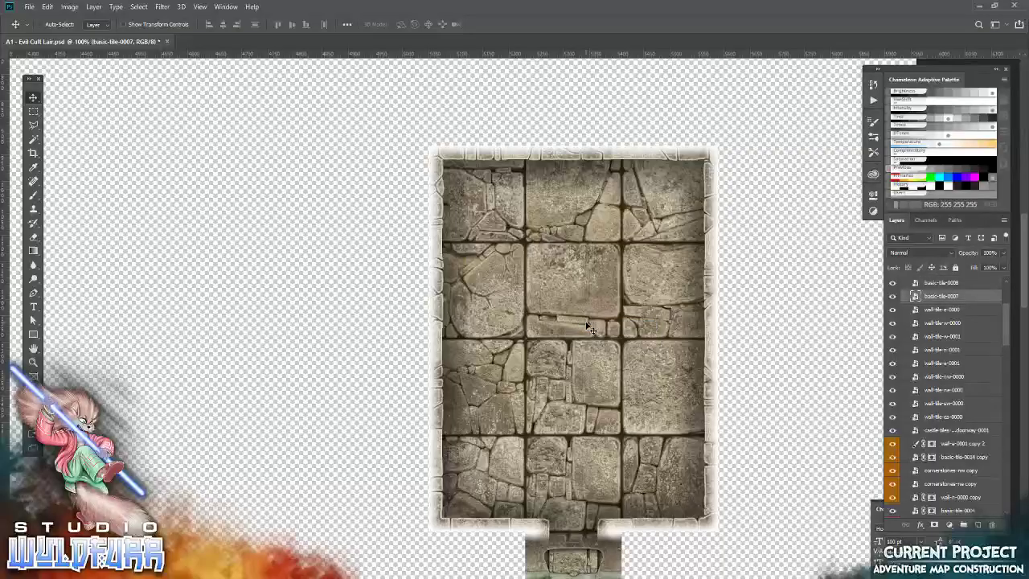
{"action": "left_click_drag", "start_coordinate": [504, 462], "coordinate": [541, 112]}
{"action": "left_click_drag", "start_coordinate": [505, 491], "coordinate": [511, 362]}
{"action": "scroll", "coordinate": [511, 362], "scroll_direction": "down", "scroll_amount": 2}
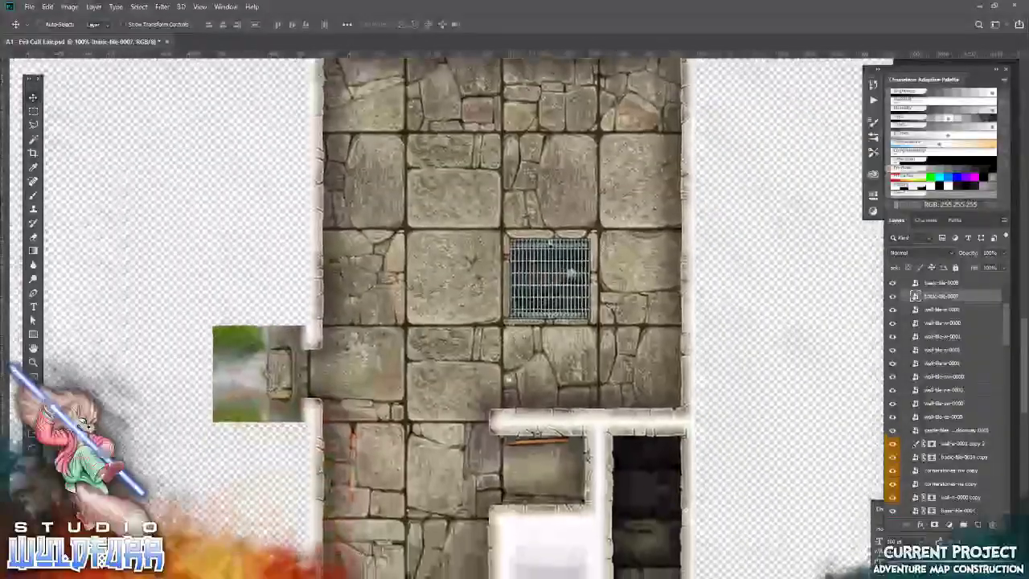
{"action": "scroll", "coordinate": [482, 402], "scroll_direction": "down", "scroll_amount": 6}
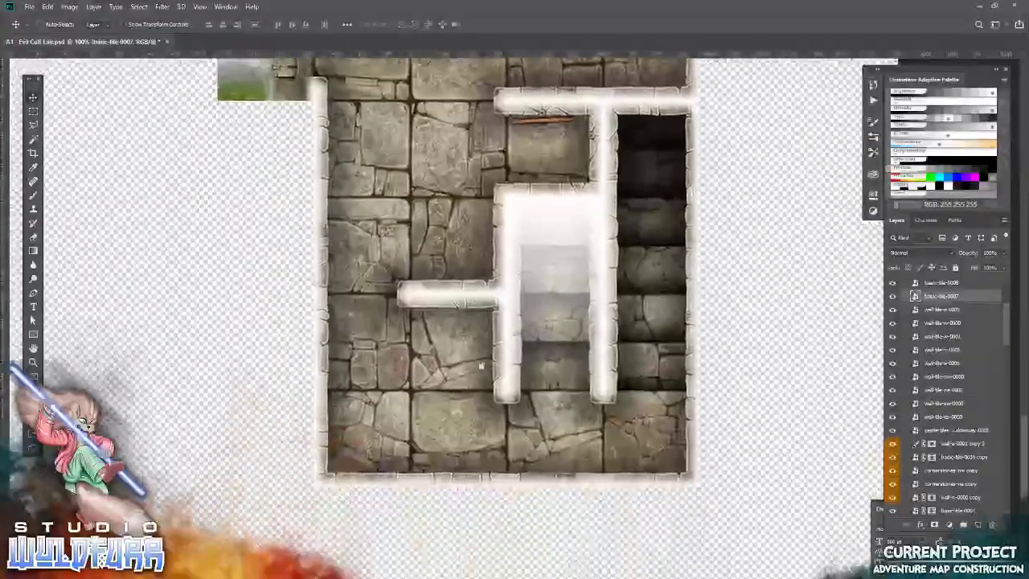
{"action": "scroll", "coordinate": [478, 426], "scroll_direction": "up", "scroll_amount": 8}
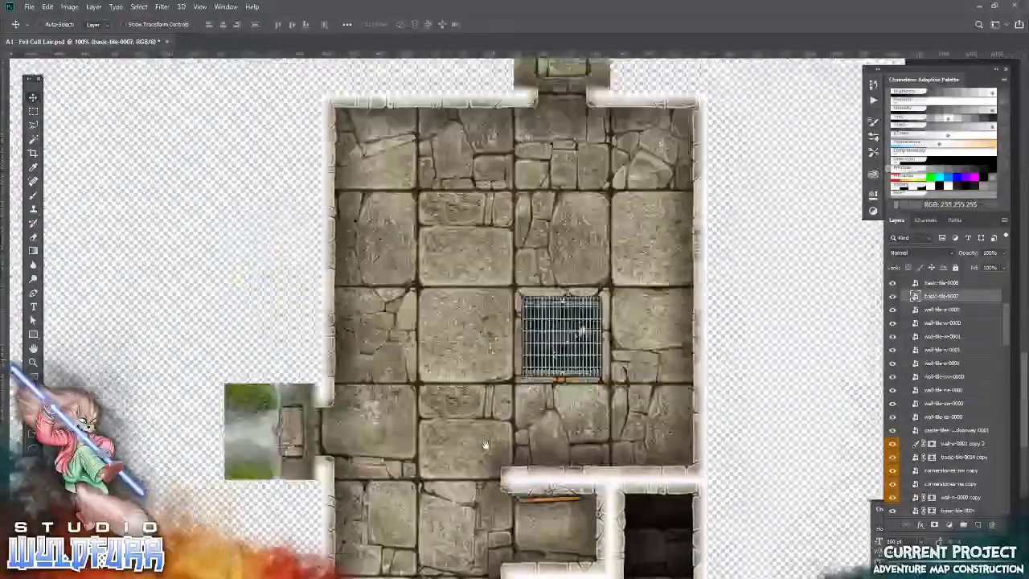
{"action": "left_click_drag", "start_coordinate": [485, 444], "coordinate": [522, 379]}
{"action": "scroll", "coordinate": [484, 390], "scroll_direction": "up", "scroll_amount": 10}
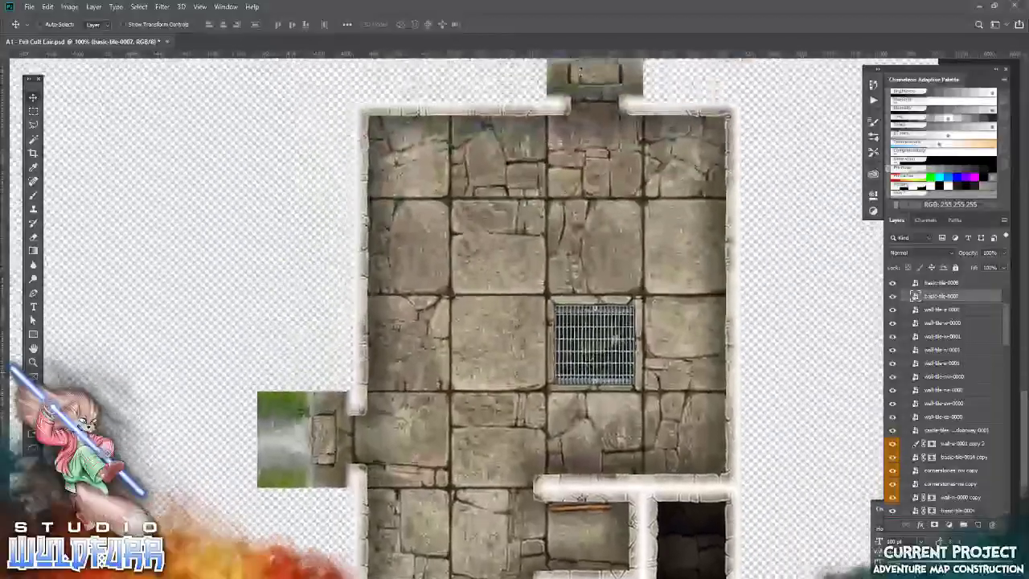
Fit the whole map on screen and save the document
{"action": "left_click", "coordinate": [33, 362]}
{"action": "left_click", "coordinate": [297, 24]}
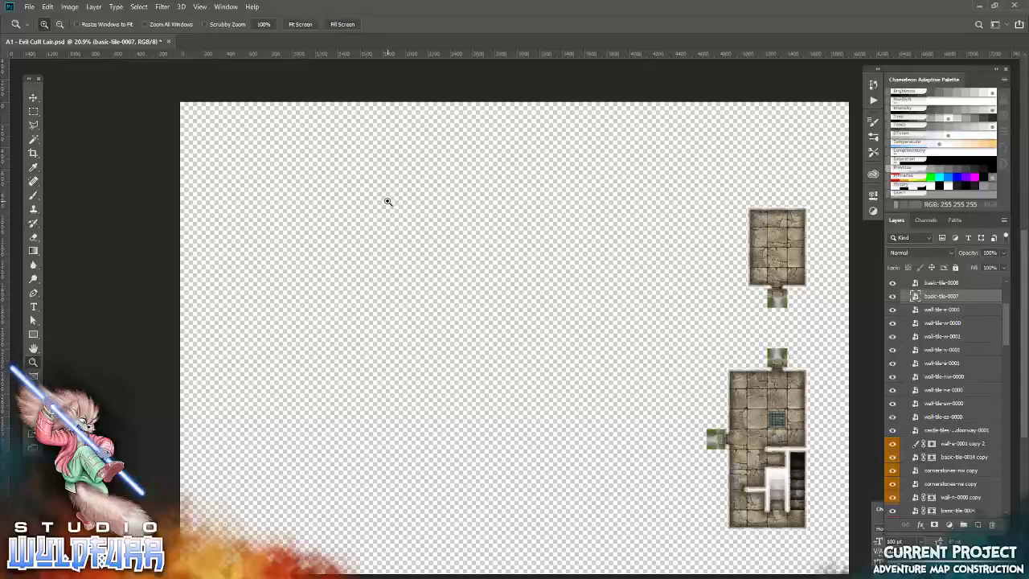
{"action": "left_click", "coordinate": [34, 8]}
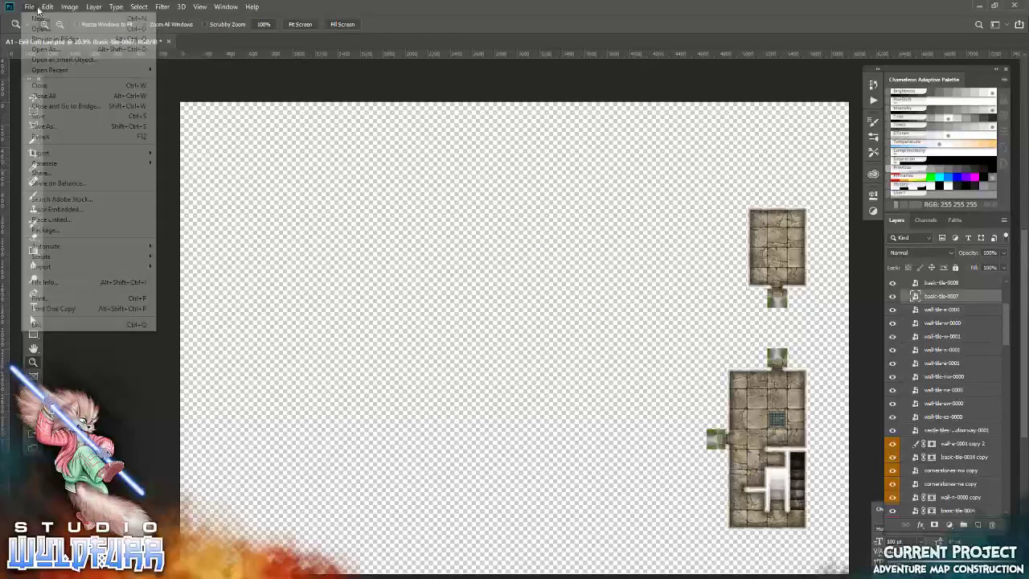
{"action": "left_click", "coordinate": [41, 117]}
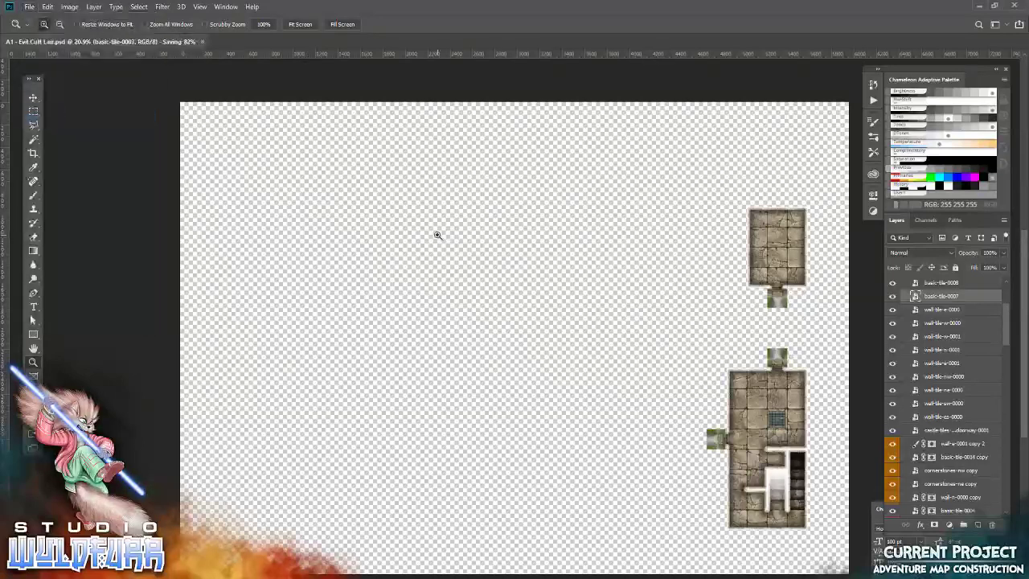
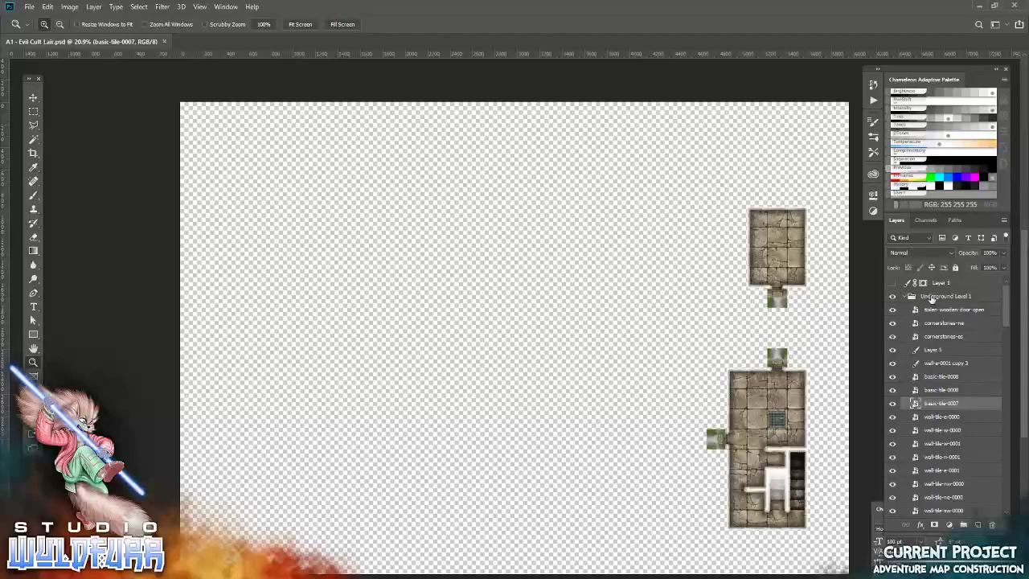
Rename the Underground Level 1 group as "Sub level of the Mini forts"
{"action": "double_click", "coordinate": [931, 296]}
{"action": "type", "text": "Sub level of the Mini"}
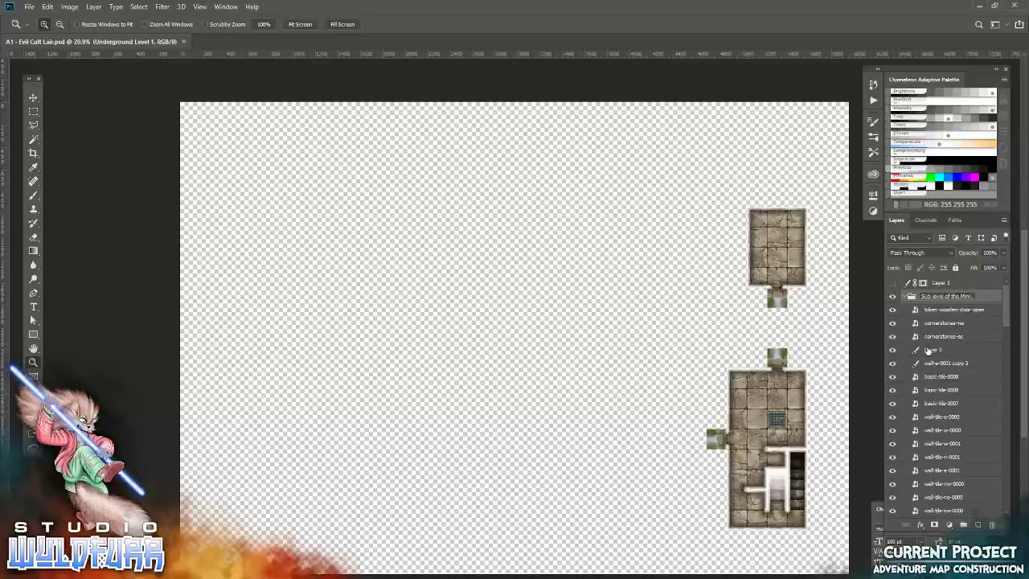
{"action": "type", "text": " forts"}
{"action": "key", "text": "Return"}
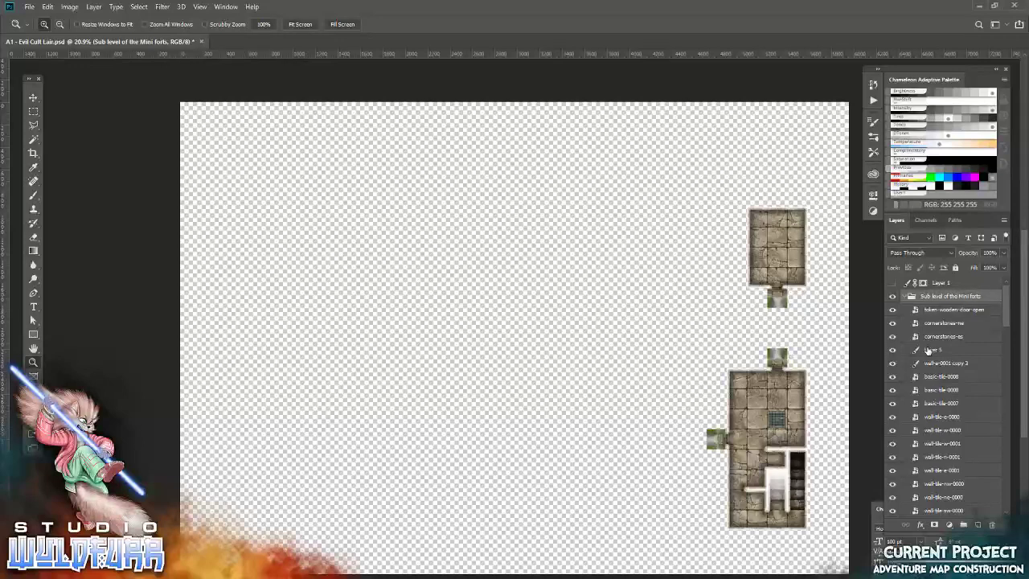
Collapse the mini forts group, show the Ground Level group, and compare the two levels by toggling the sub level's visibility
{"action": "left_click", "coordinate": [909, 297]}
{"action": "left_click", "coordinate": [892, 309]}
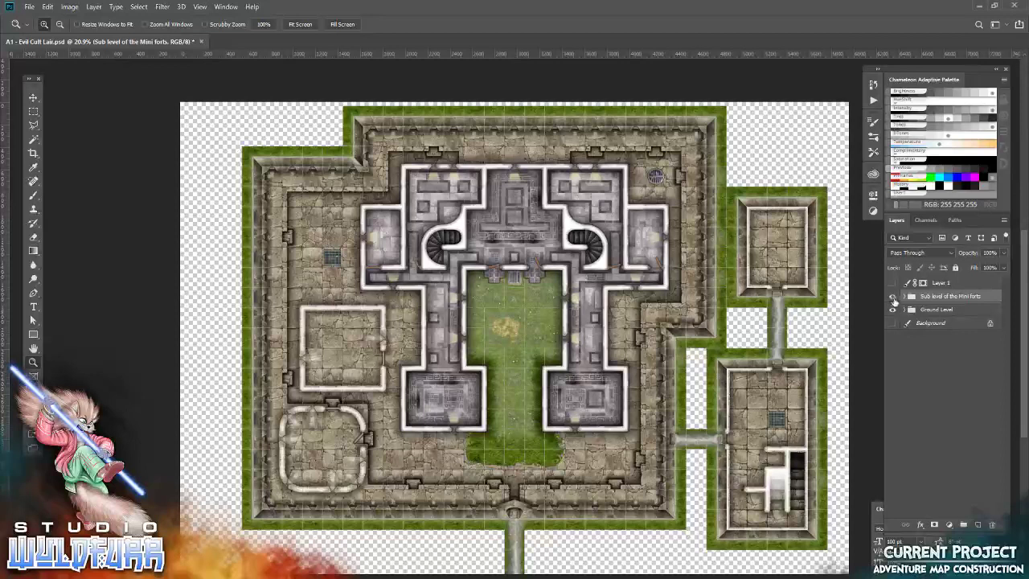
{"action": "left_click", "coordinate": [893, 299]}
{"action": "left_click", "coordinate": [893, 299]}
{"action": "left_click", "coordinate": [893, 299]}
{"action": "left_click", "coordinate": [893, 299]}
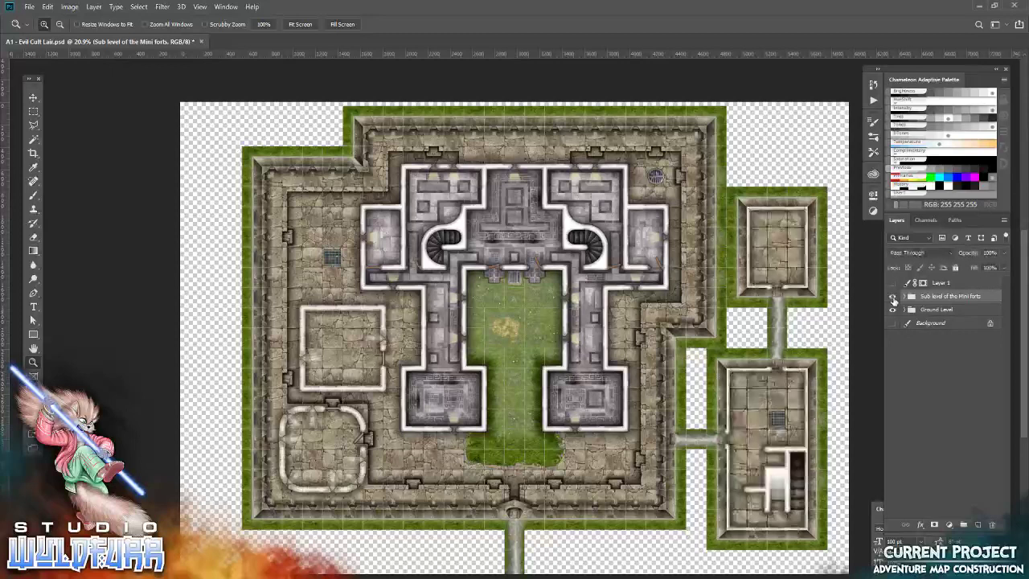
{"action": "left_click", "coordinate": [893, 299]}
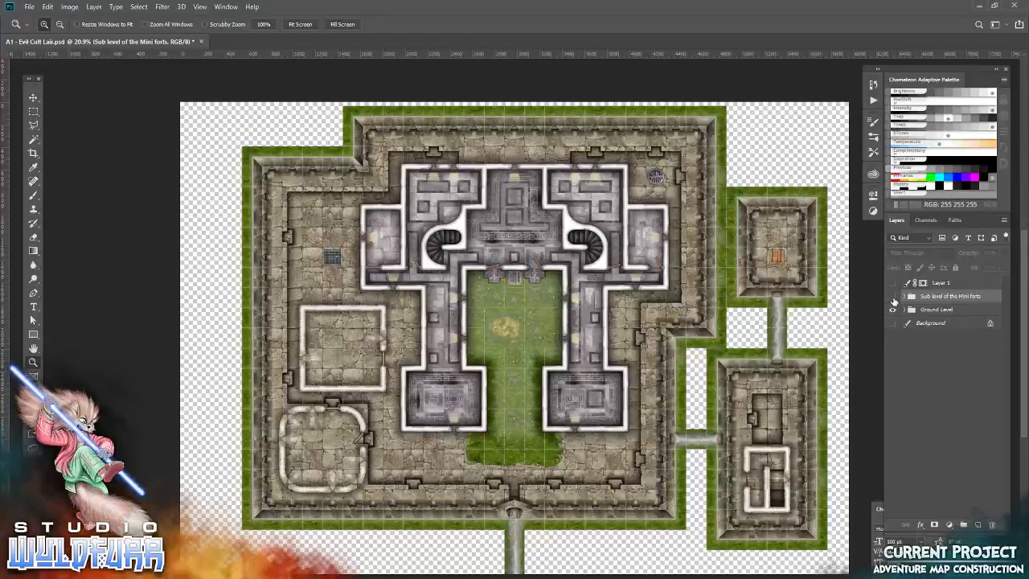
{"action": "left_click", "coordinate": [893, 299]}
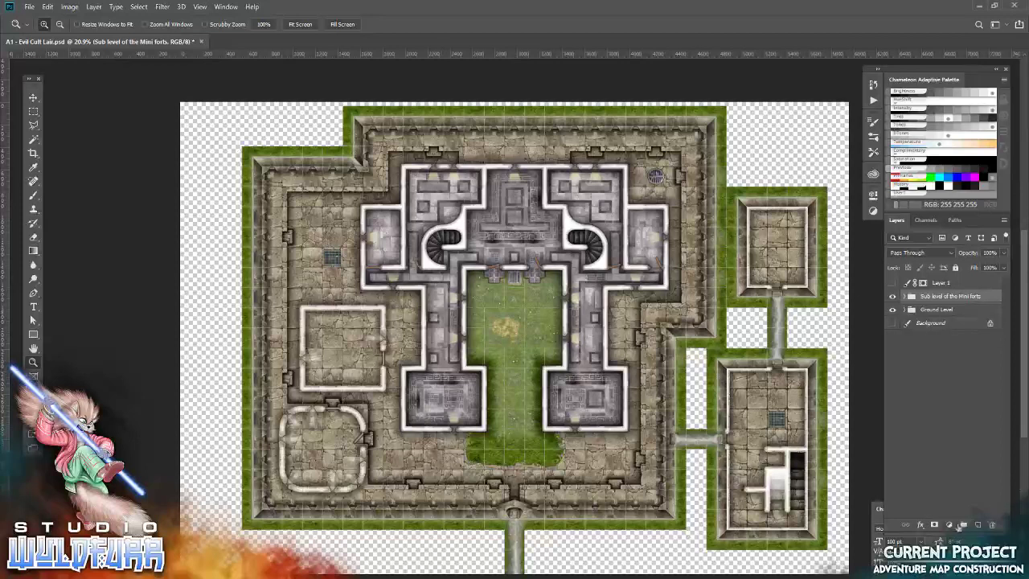
Create a new layer group above the mini forts group and name it "Underground Cult Lair"
{"action": "left_click", "coordinate": [964, 525]}
{"action": "double_click", "coordinate": [931, 297]}
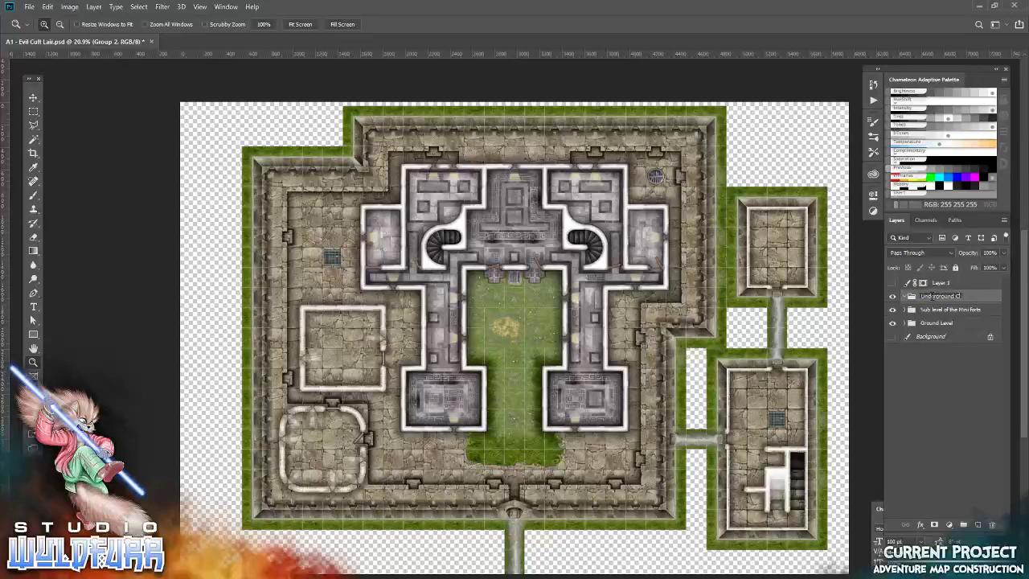
{"action": "type", "text": "Underground Cult Lair"}
{"action": "key", "text": "Return"}
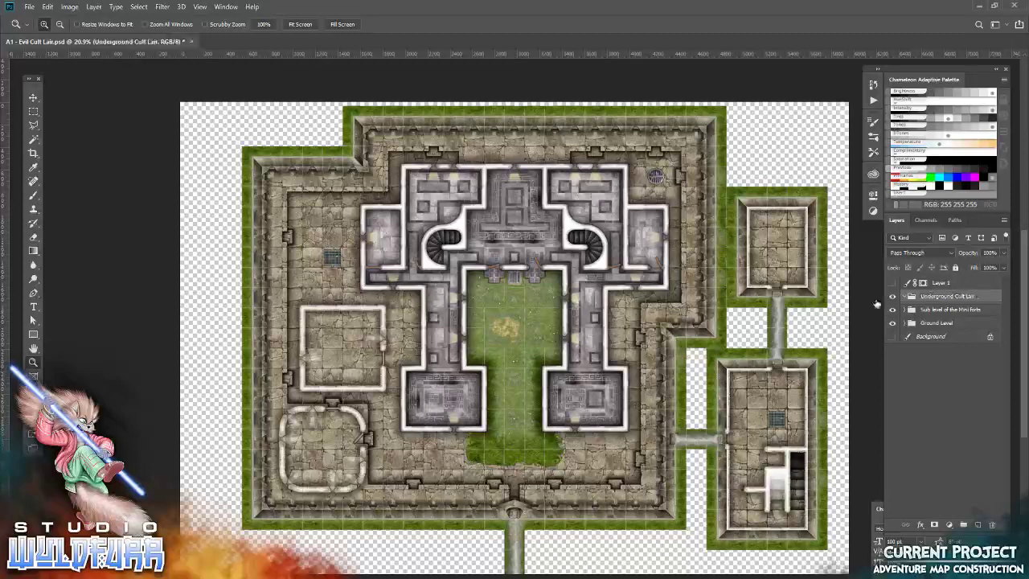
Zoom to 100% on the mansion's western spiral staircase, save the document and show the guides
{"action": "left_click", "coordinate": [438, 245]}
{"action": "left_click", "coordinate": [439, 245]}
{"action": "left_click", "coordinate": [440, 246]}
{"action": "left_click", "coordinate": [444, 248]}
{"action": "left_click", "coordinate": [447, 249]}
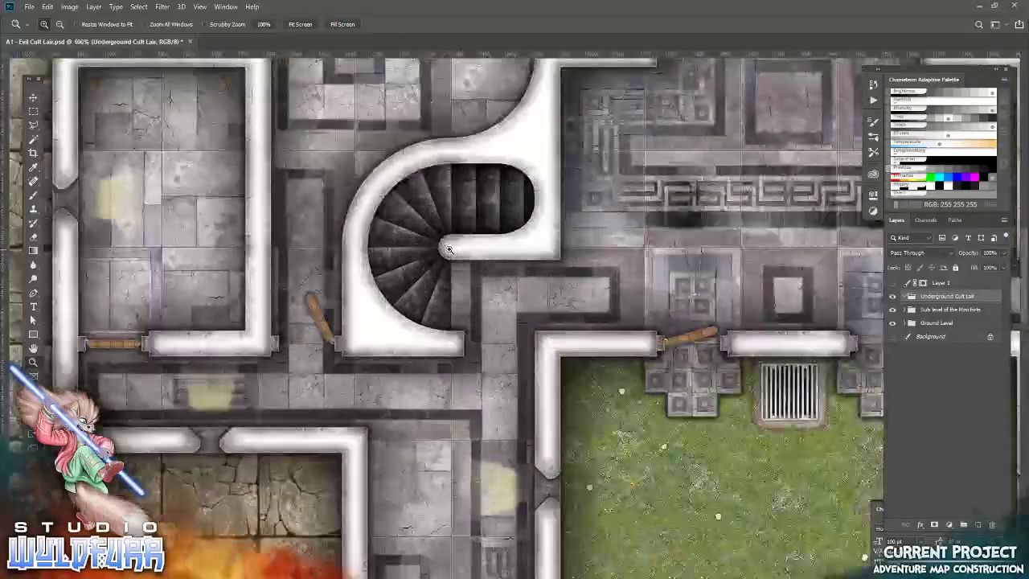
{"action": "left_click", "coordinate": [29, 7]}
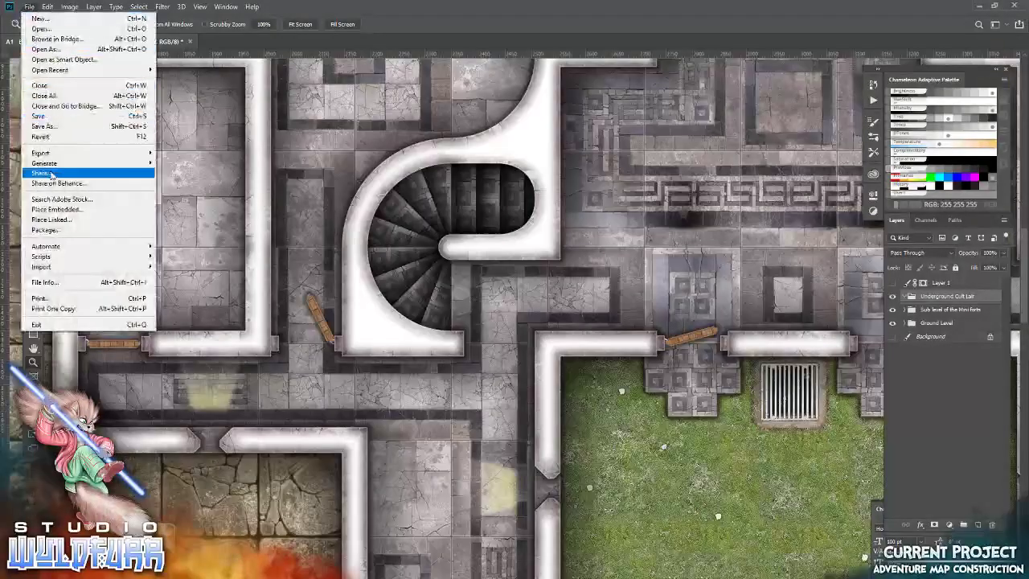
{"action": "left_click", "coordinate": [38, 116]}
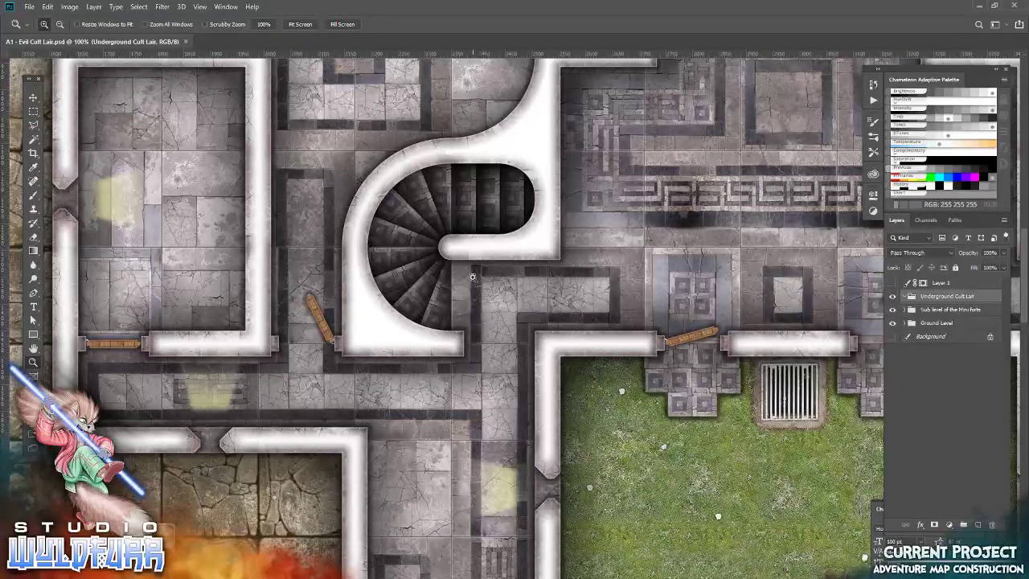
{"action": "key", "text": "ctrl+semicolon"}
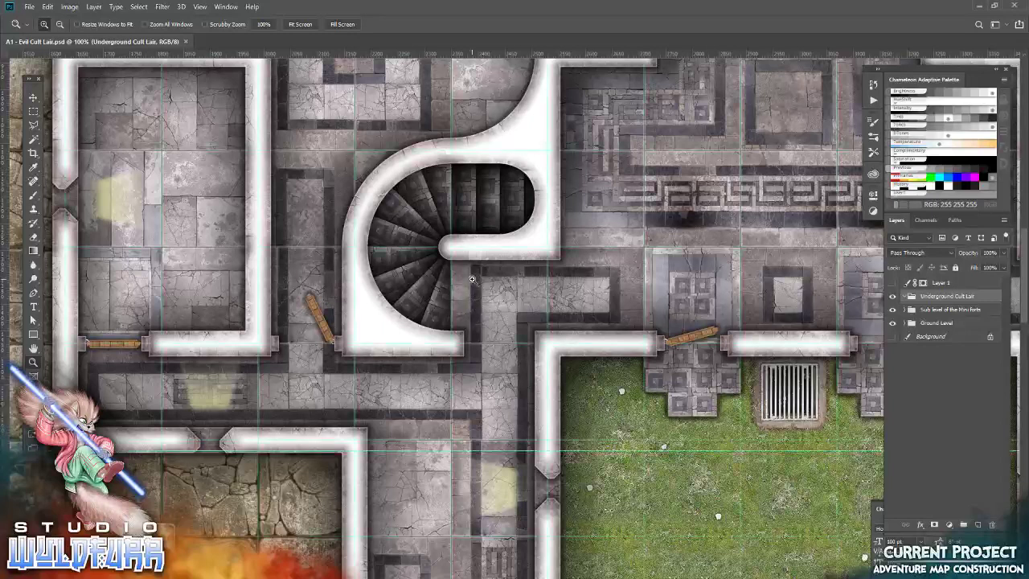
Switch to File Explorer and check the Dungeon Map Tiles V and Dungeon Map Tiles IV folders for the staircase tiles
{"action": "key", "text": "alt+Tab"}
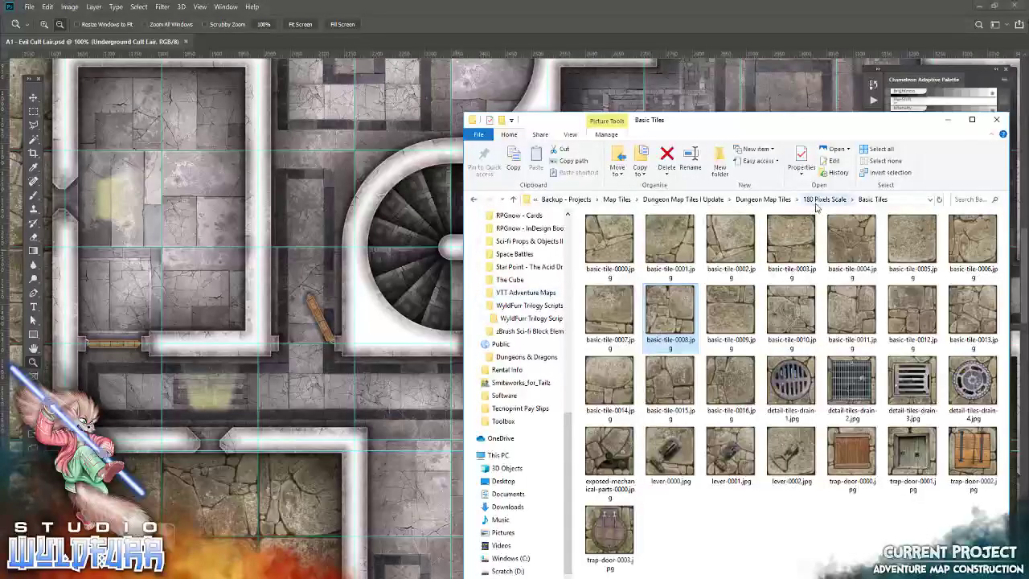
{"action": "left_click", "coordinate": [616, 199]}
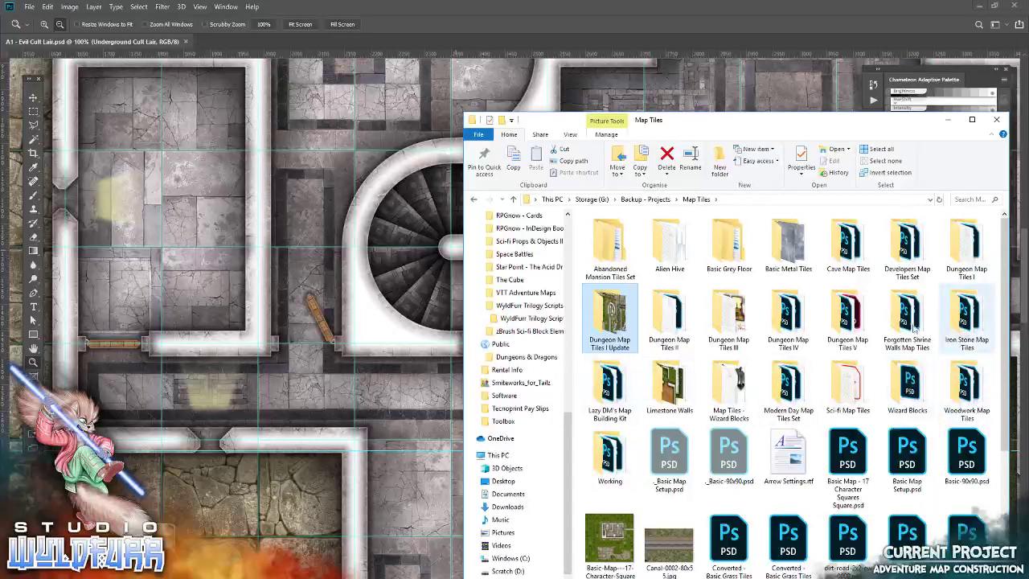
{"action": "double_click", "coordinate": [849, 320]}
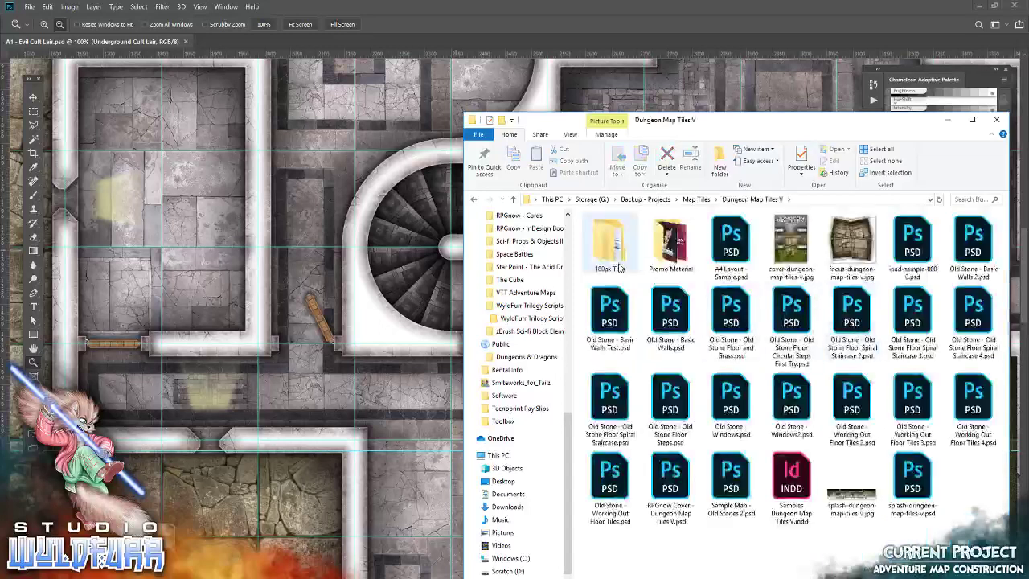
{"action": "left_click", "coordinate": [696, 199]}
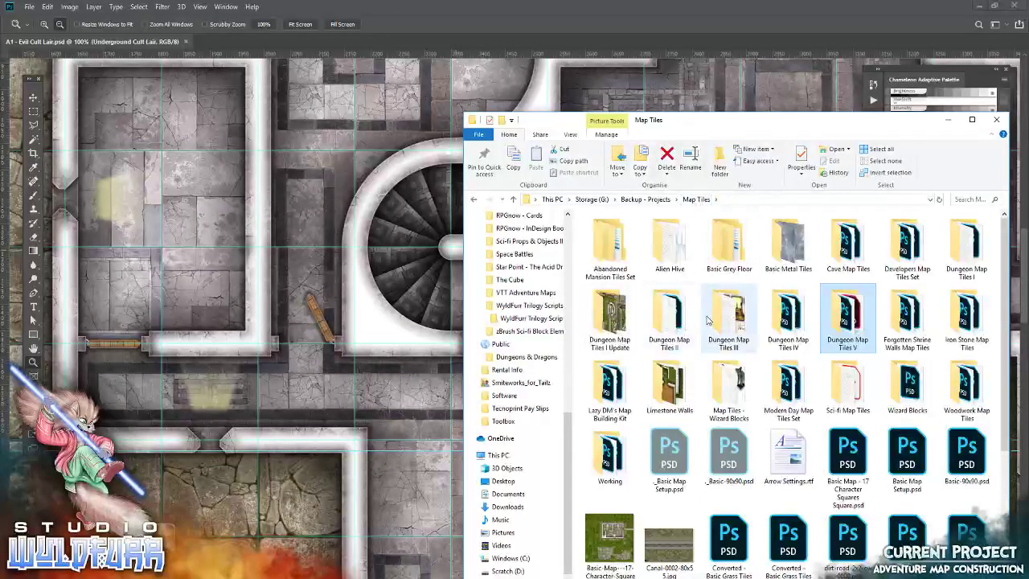
{"action": "double_click", "coordinate": [787, 318]}
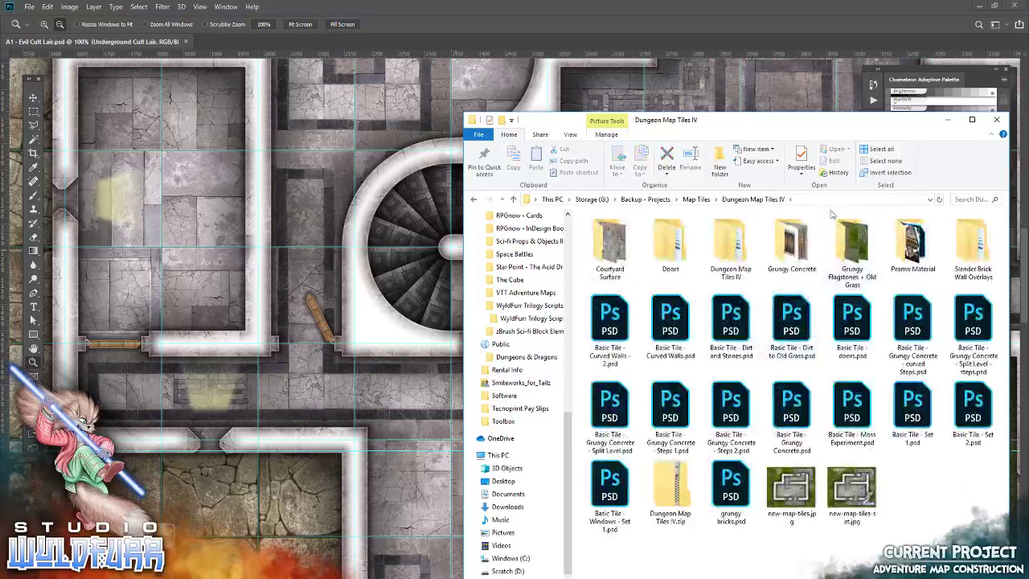
{"action": "left_click", "coordinate": [680, 200]}
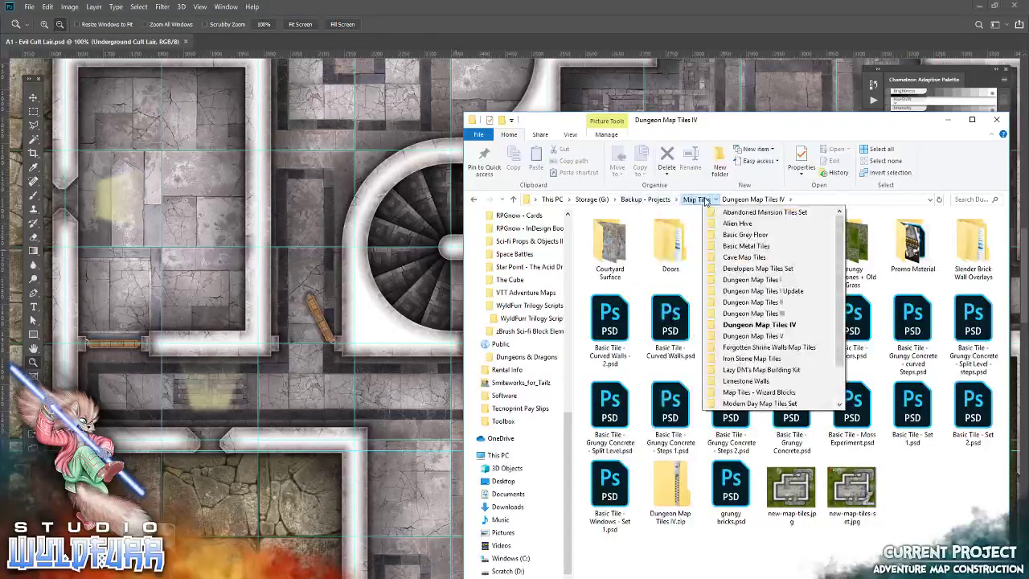
Open the Curved Steps - Counter Clockwise folder within Dungeon Map Tiles III's 180px Carved Stone Steps, checking the Clockwise folder on the way
{"action": "left_click", "coordinate": [697, 199]}
{"action": "double_click", "coordinate": [739, 338]}
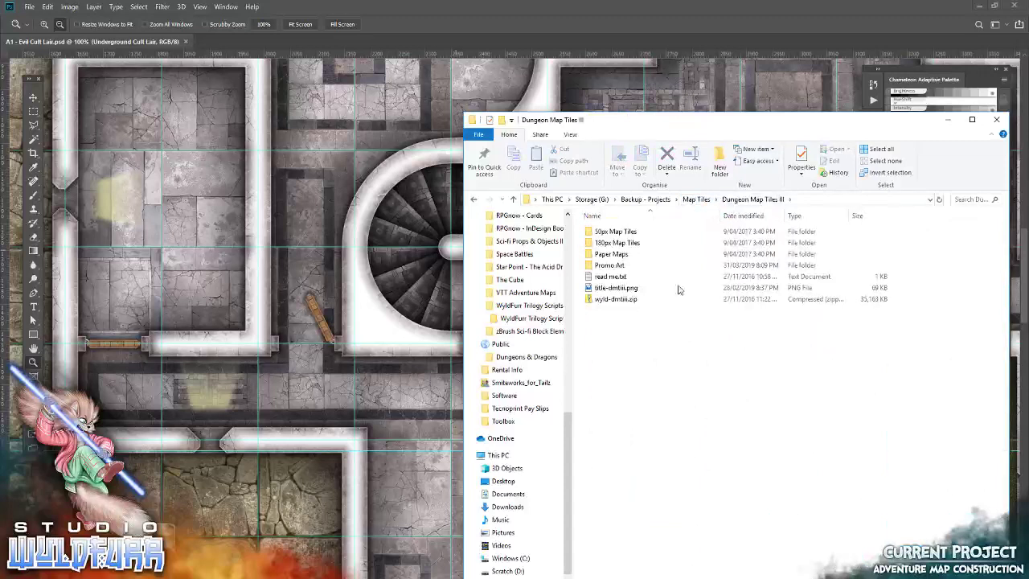
{"action": "double_click", "coordinate": [627, 243]}
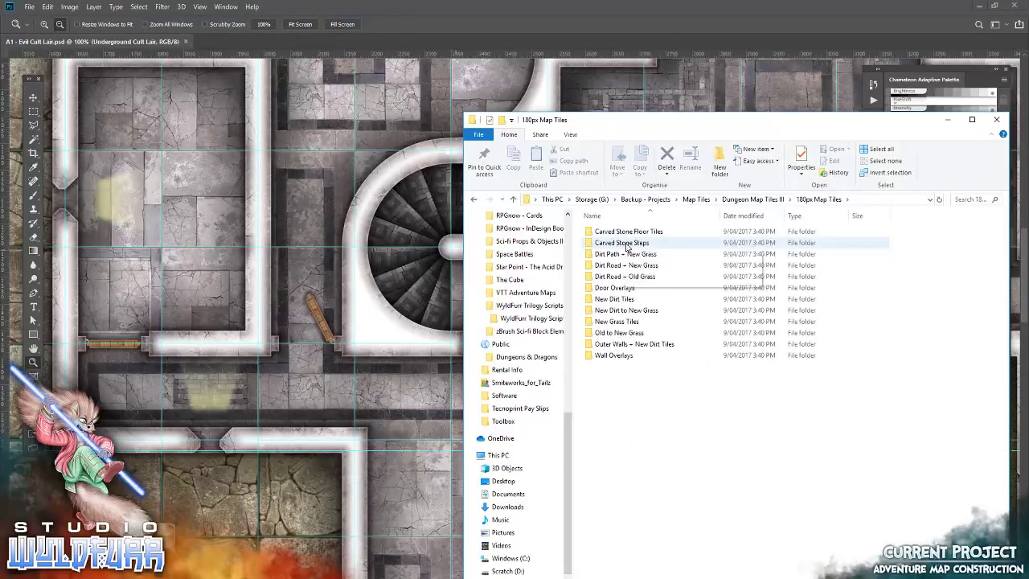
{"action": "double_click", "coordinate": [626, 243]}
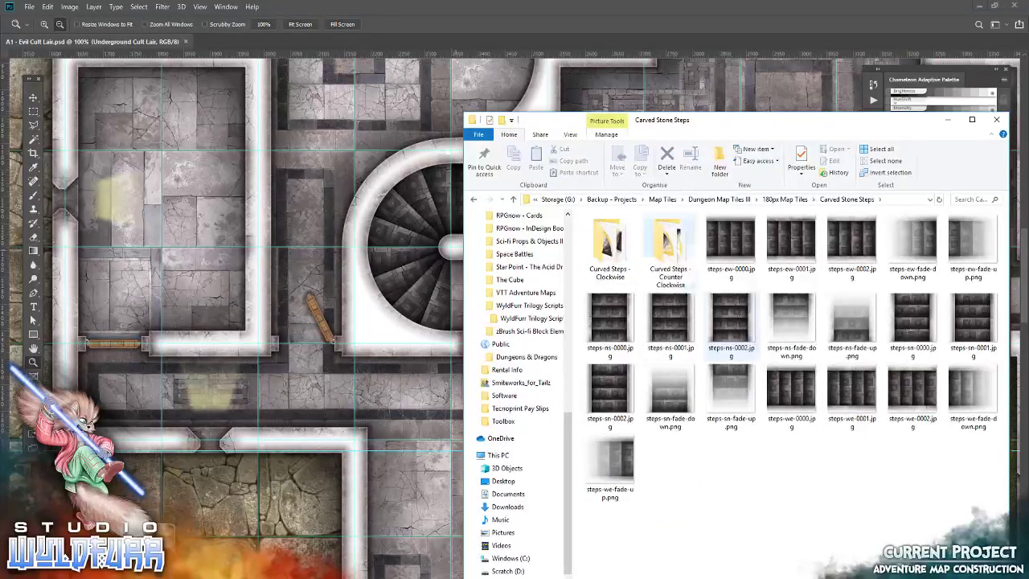
{"action": "double_click", "coordinate": [608, 253]}
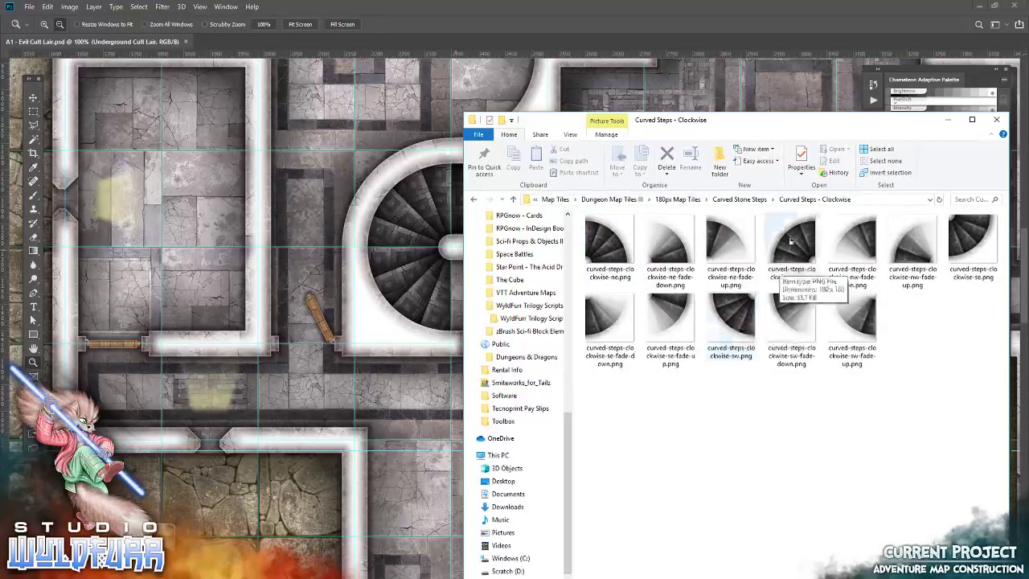
{"action": "left_click", "coordinate": [749, 200]}
{"action": "double_click", "coordinate": [665, 239]}
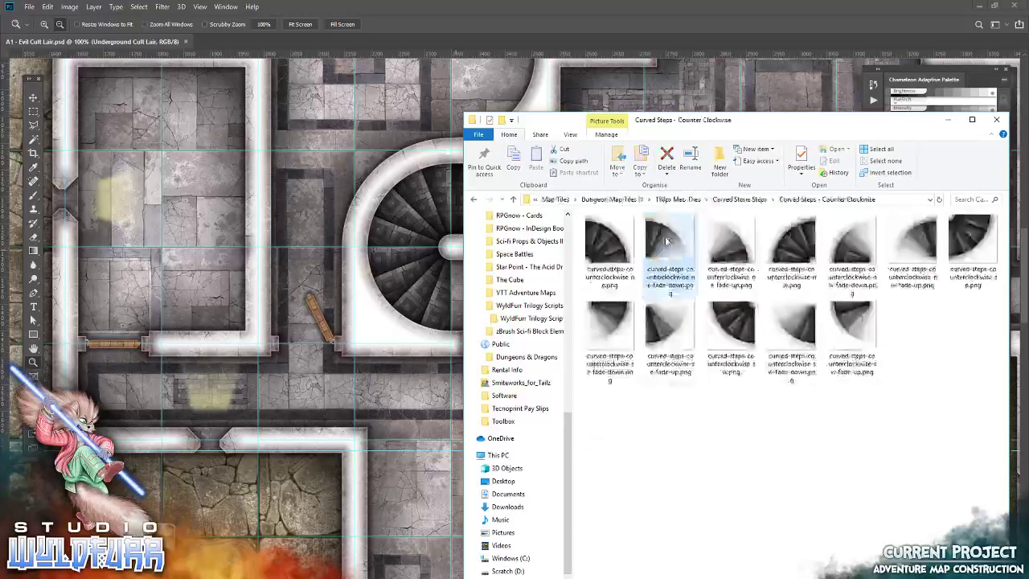
Place the curved-steps-counterclockwise-sw tile in the map and fit it over the southwest quarter of the western spiral staircase
{"action": "left_click_drag", "start_coordinate": [731, 334], "coordinate": [515, 338]}
{"action": "left_click", "coordinate": [387, 25]}
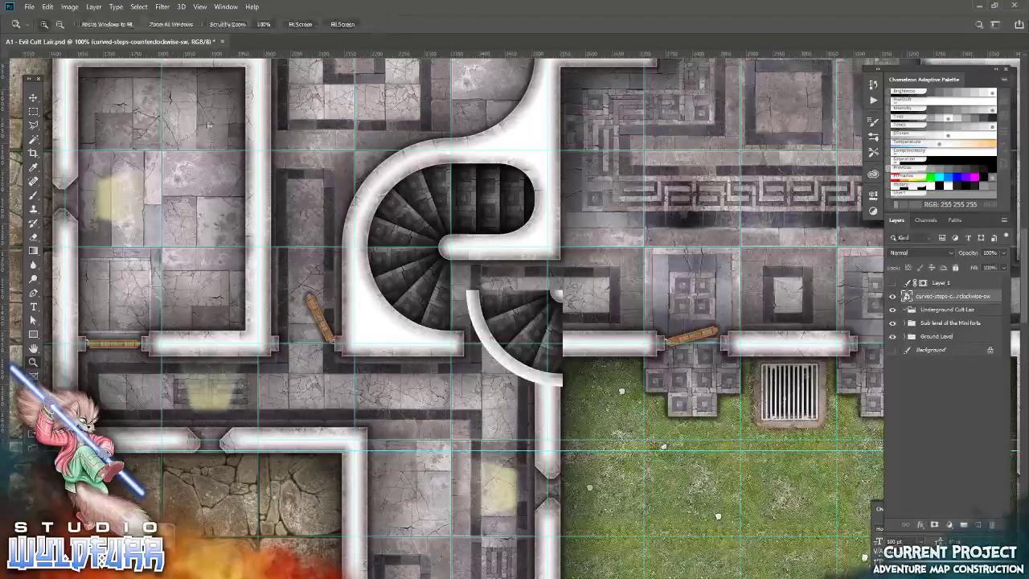
{"action": "left_click", "coordinate": [33, 97]}
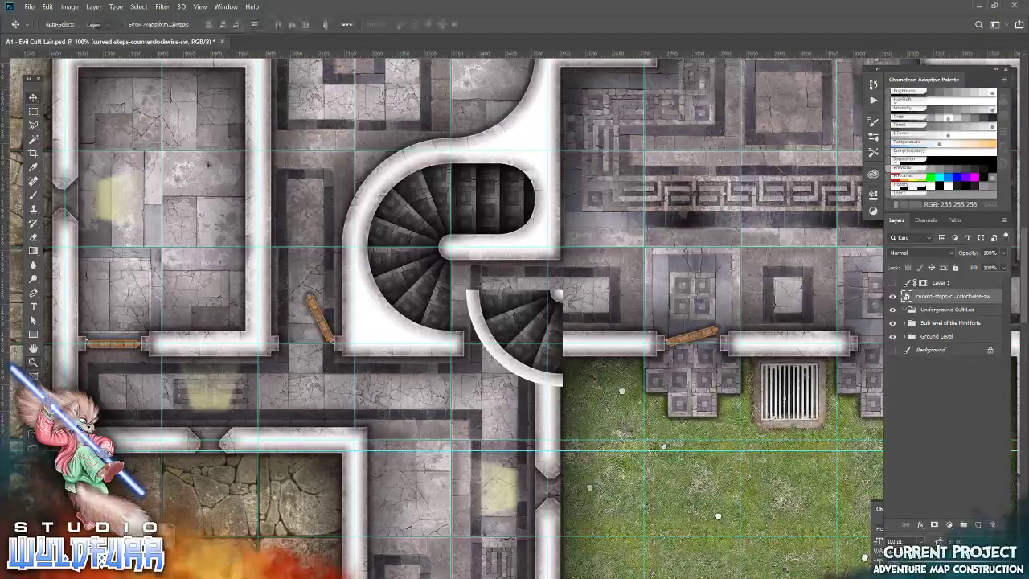
{"action": "left_click_drag", "start_coordinate": [588, 313], "coordinate": [476, 268]}
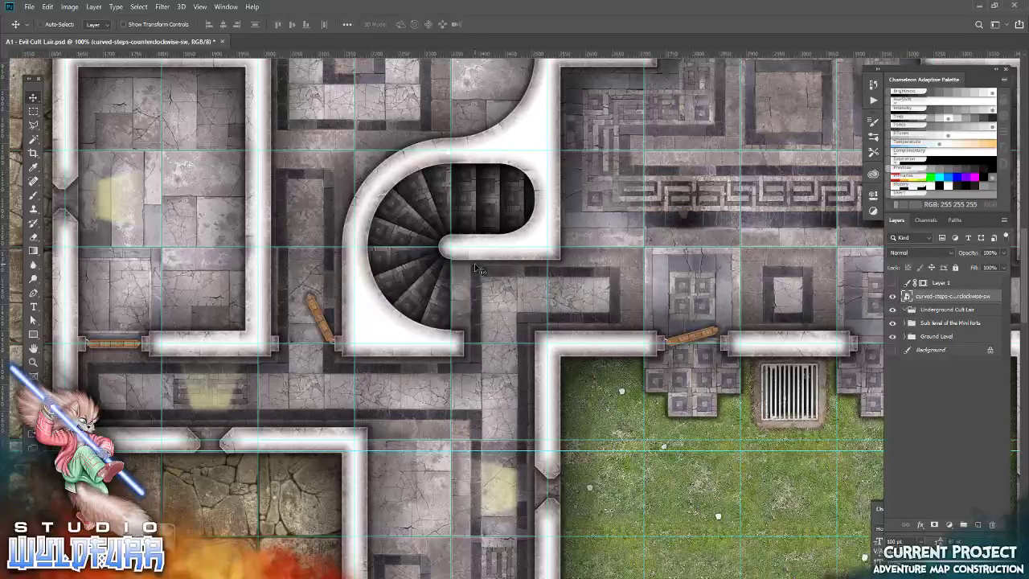
Place the curved-steps-counterclockwise-nw tile from File Explorer and fit it over the northwest quarter of the western staircase
{"action": "key", "text": "alt+Tab"}
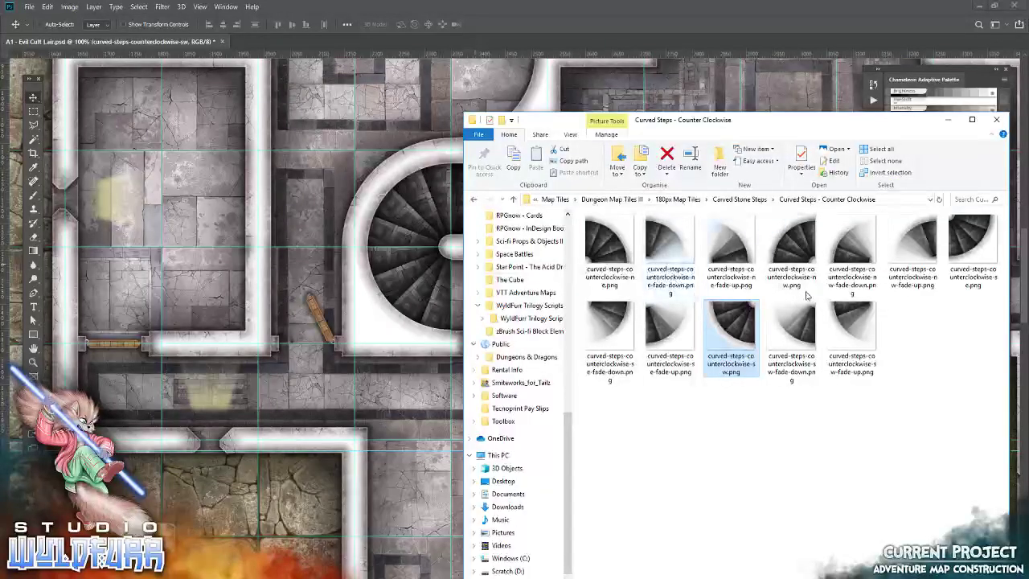
{"action": "left_click", "coordinate": [804, 261]}
{"action": "left_click_drag", "start_coordinate": [804, 261], "coordinate": [389, 195]}
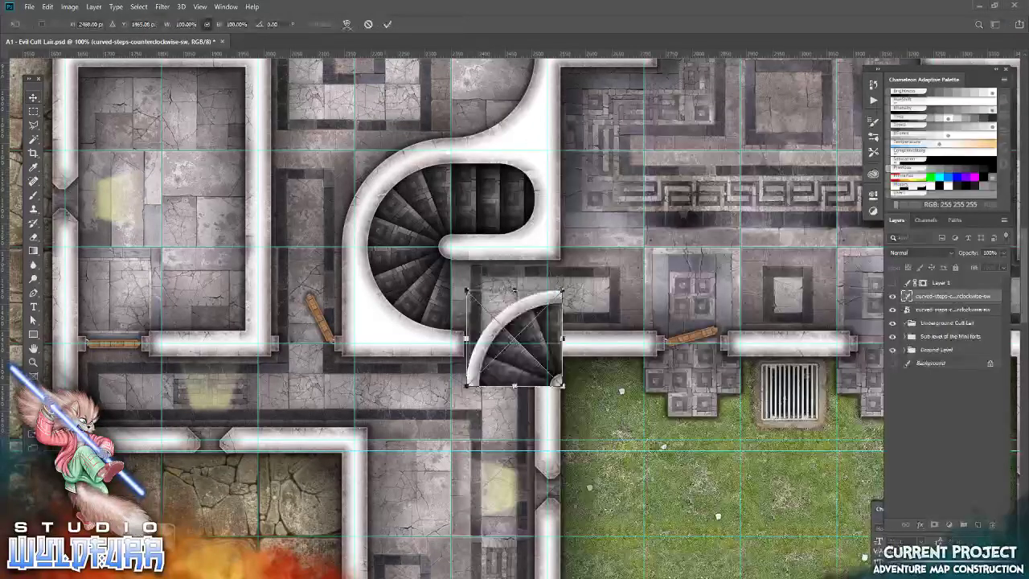
{"action": "left_click", "coordinate": [387, 25]}
{"action": "left_click_drag", "start_coordinate": [522, 364], "coordinate": [421, 233]}
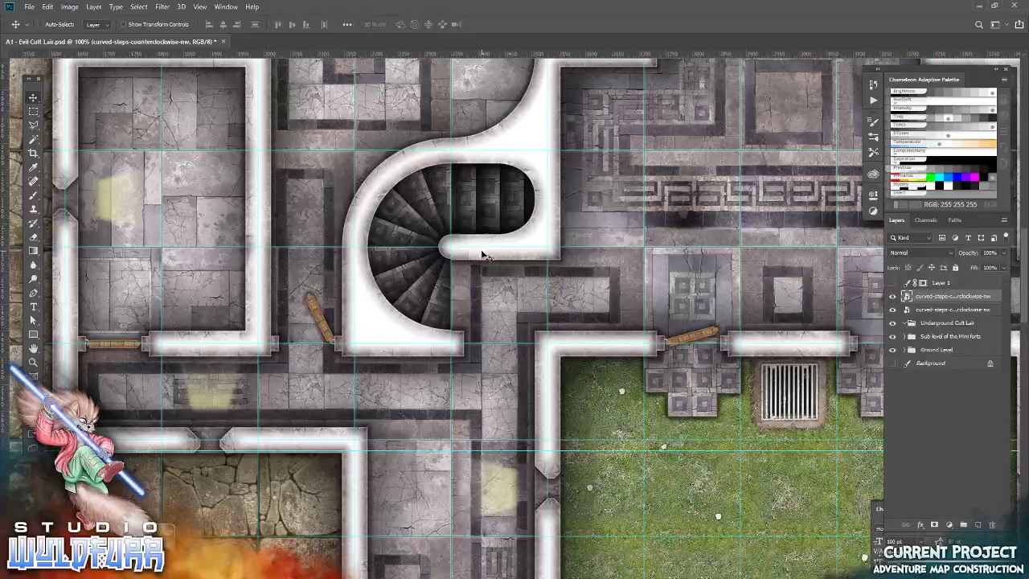
Place the straight steps-we-0000 tile from the Carved Stone Steps folder beside the western staircase's upper curve
{"action": "key", "text": "alt+Tab"}
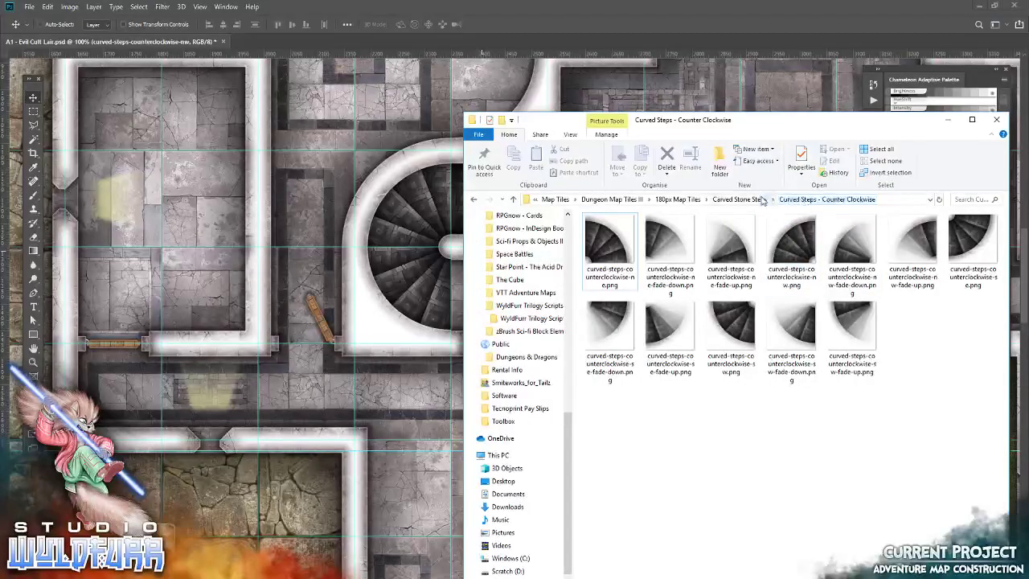
{"action": "left_click", "coordinate": [747, 200]}
{"action": "key", "text": "alt+Tab"}
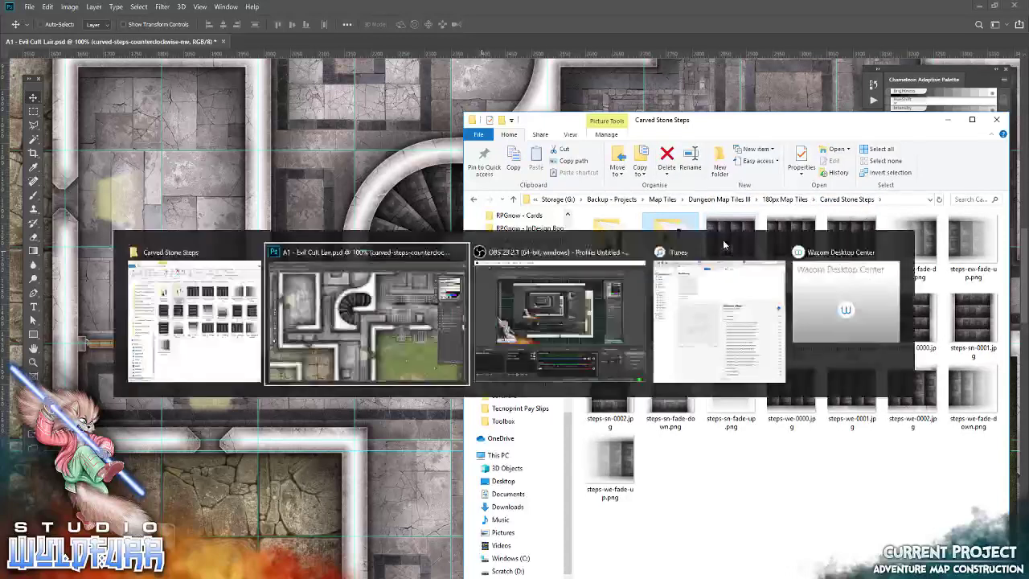
{"action": "key", "text": "alt+Tab"}
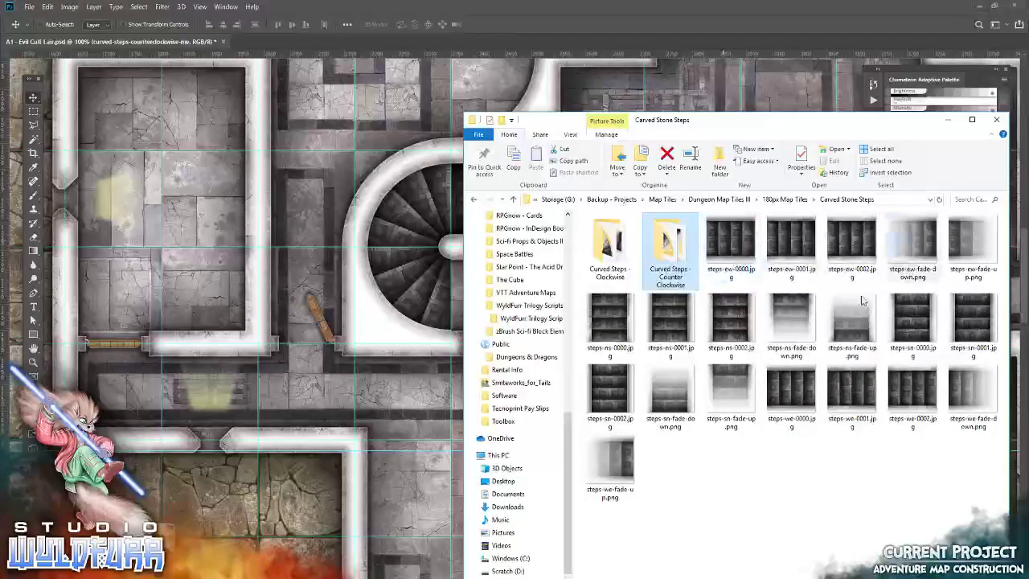
{"action": "left_click_drag", "start_coordinate": [601, 346], "coordinate": [490, 186]}
{"action": "key", "text": "Return"}
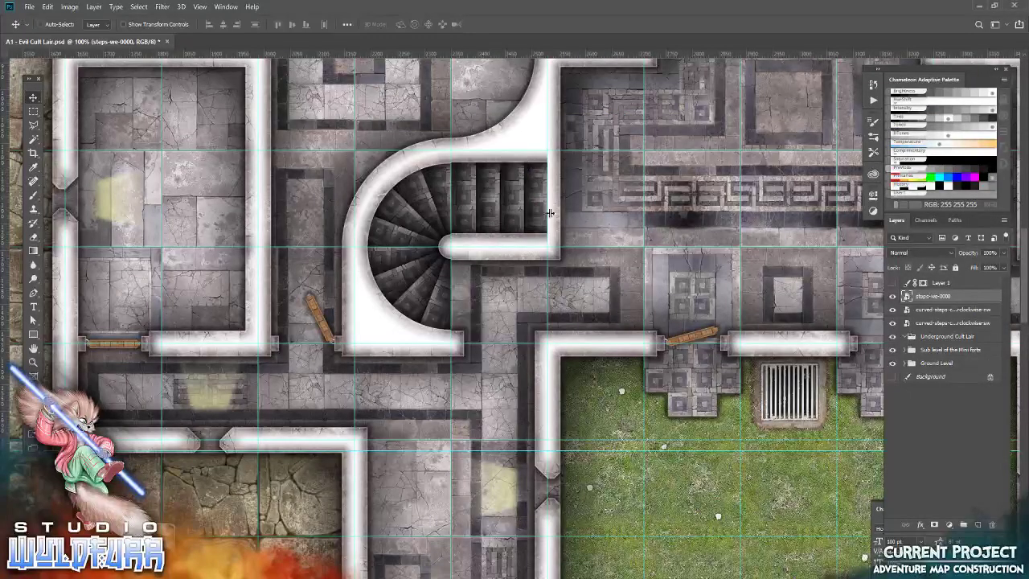
Place the straight steps-ew-0002 tile over the straight flight of the mansion's eastern spiral staircase
{"action": "left_click_drag", "start_coordinate": [706, 267], "coordinate": [175, 261]}
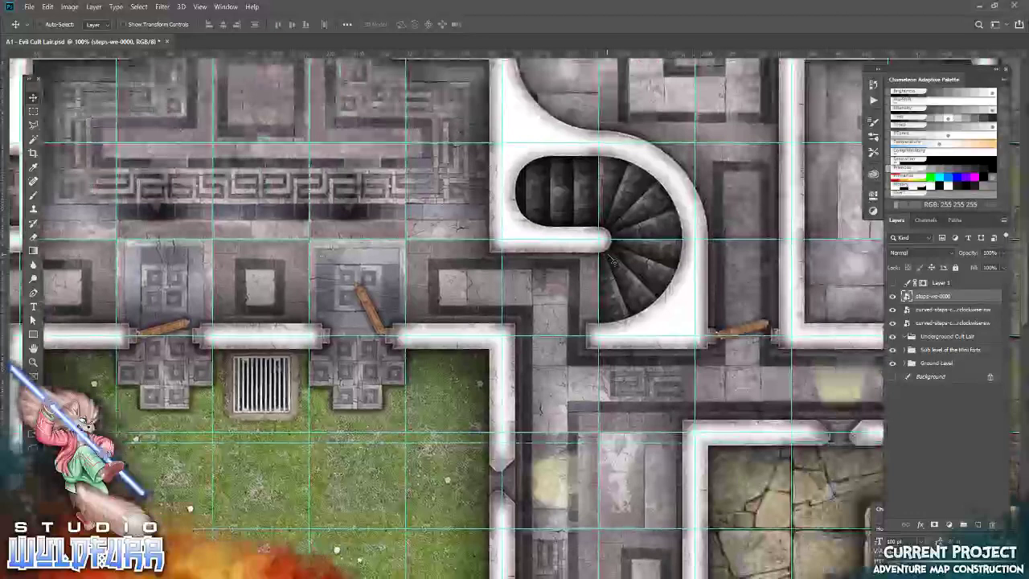
{"action": "key", "text": "alt+Tab"}
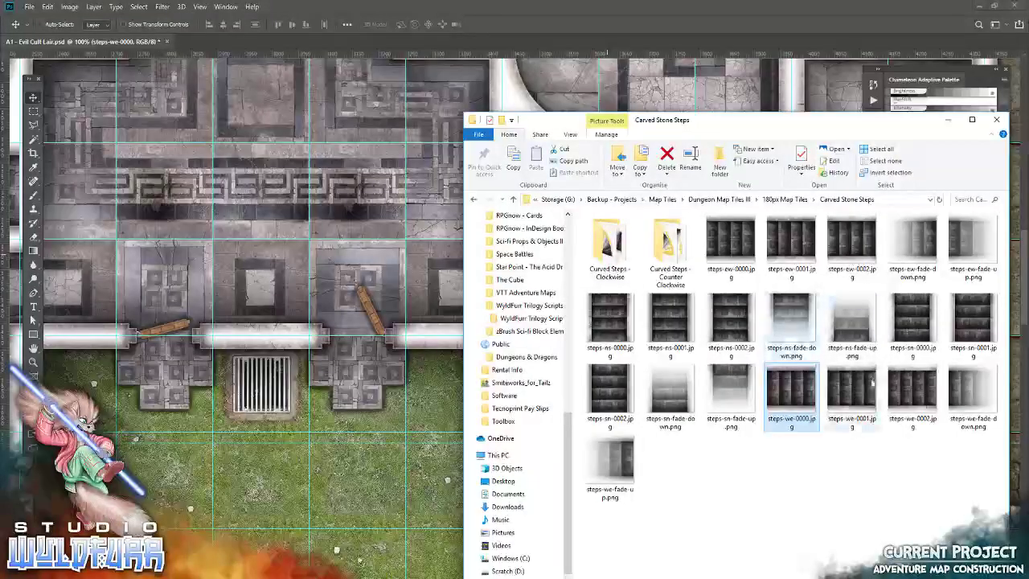
{"action": "left_click_drag", "start_coordinate": [792, 398], "coordinate": [514, 337]}
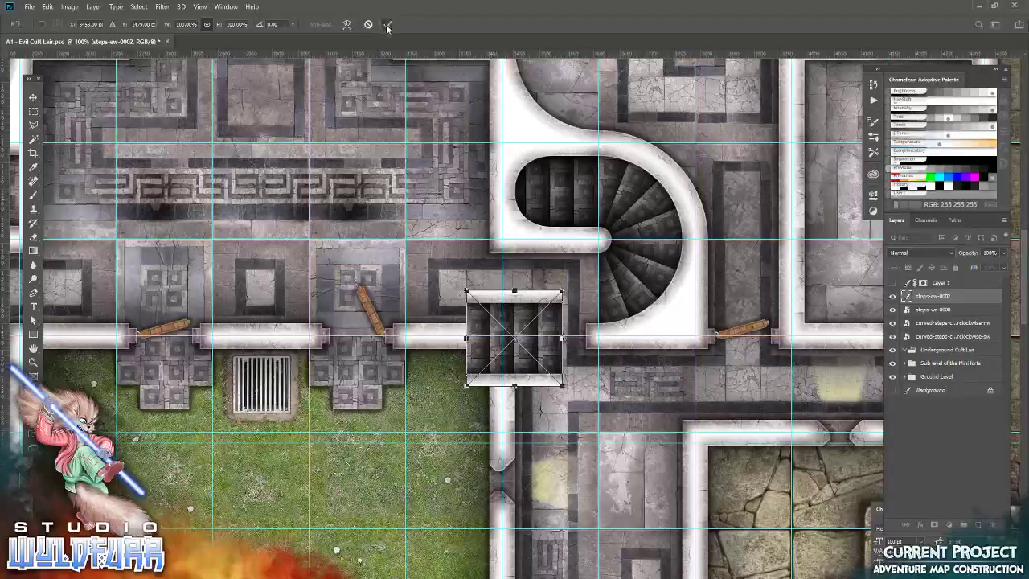
{"action": "left_click", "coordinate": [387, 26]}
{"action": "left_click_drag", "start_coordinate": [537, 355], "coordinate": [575, 215]}
Place curved-steps-clockwise-ne from the Curved Steps - Clockwise folder and fit it over the eastern staircase's northeast quarter
{"action": "key", "text": "alt+Tab"}
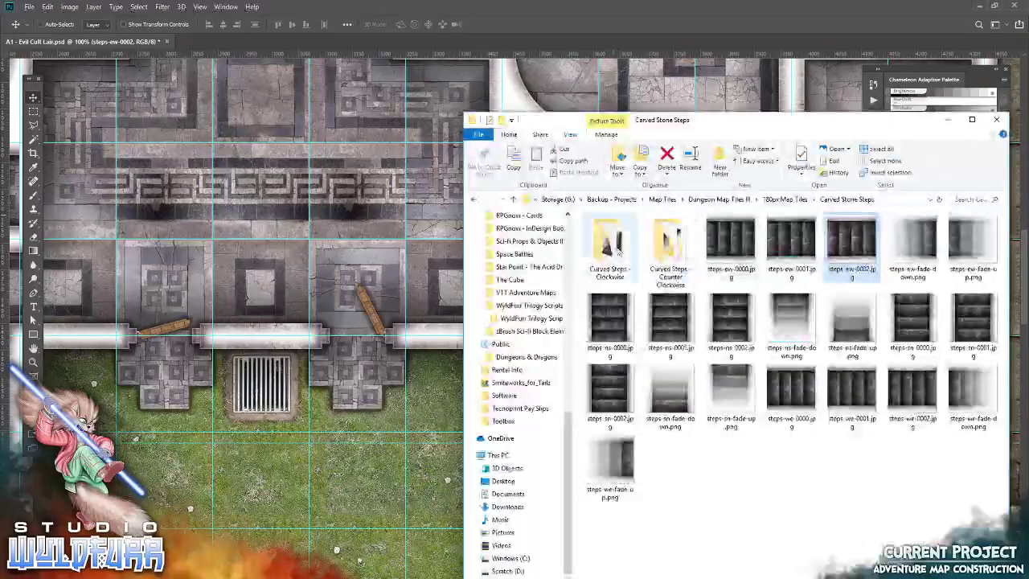
{"action": "double_click", "coordinate": [609, 241]}
{"action": "left_click", "coordinate": [344, 196]}
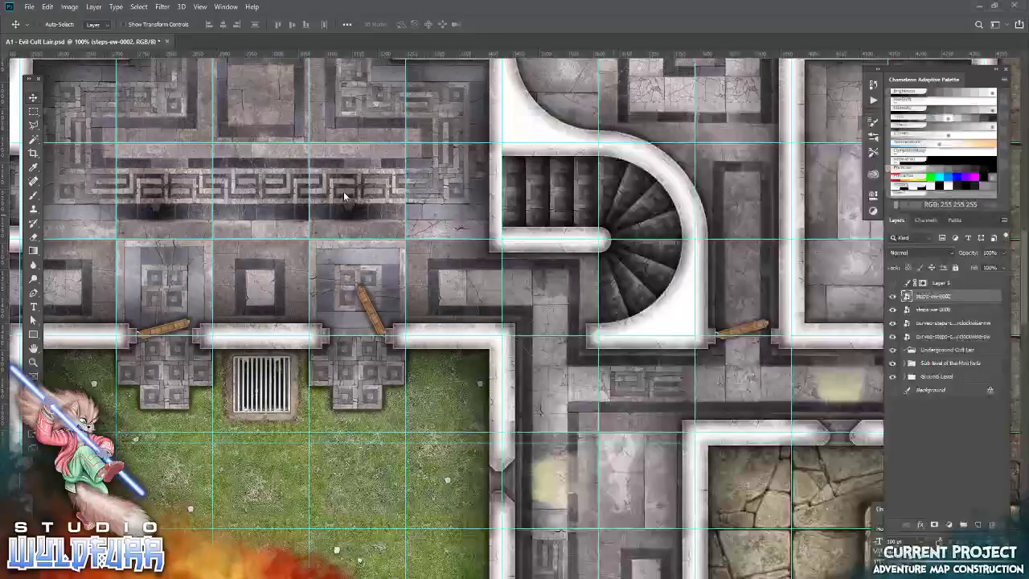
{"action": "left_click", "coordinate": [389, 26]}
{"action": "left_click_drag", "start_coordinate": [487, 378], "coordinate": [623, 235]}
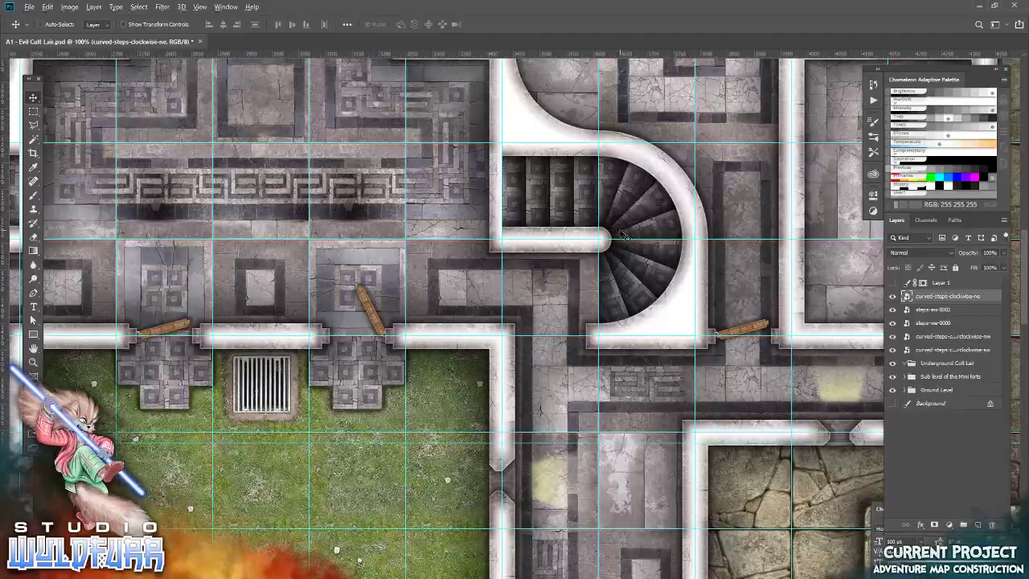
Place the curved-steps-clockwise-se tile from File Explorer and fit it over the eastern staircase's southeast quarter
{"action": "key", "text": "alt+Tab"}
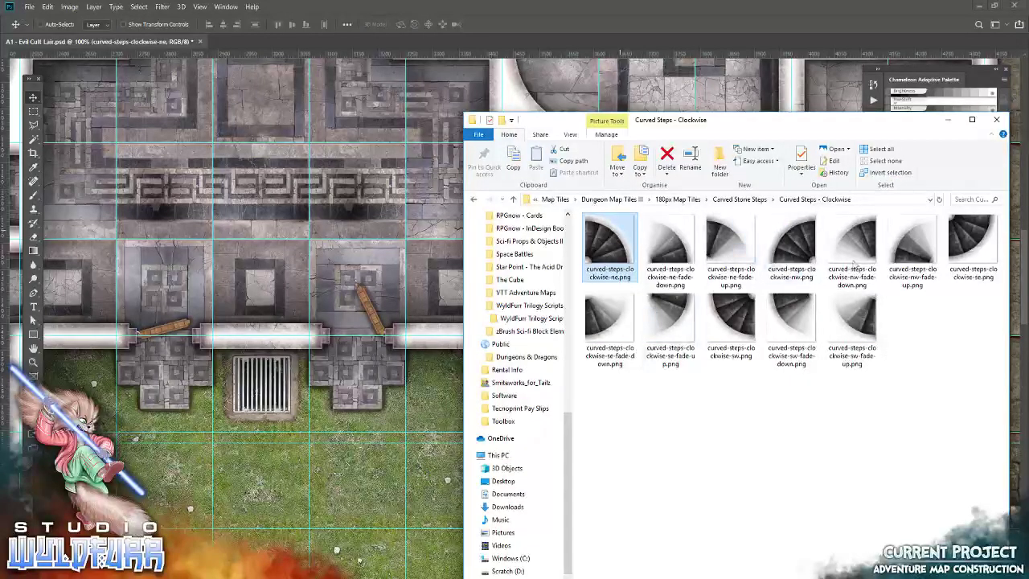
{"action": "left_click_drag", "start_coordinate": [973, 235], "coordinate": [453, 239]}
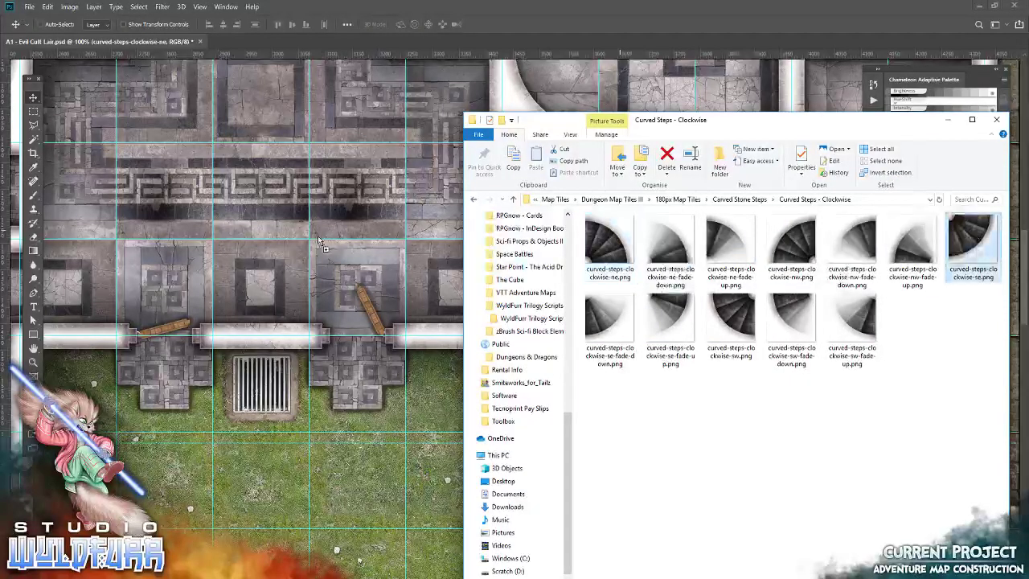
{"action": "left_click", "coordinate": [386, 24]}
{"action": "left_click_drag", "start_coordinate": [493, 322], "coordinate": [616, 274]}
Place the curved-steps-clockwise-se-fade-up tile over the eastern staircase's southeast quarter and hide the solid curved-steps-clockwise-se layer
{"action": "key", "text": "alt+Tab"}
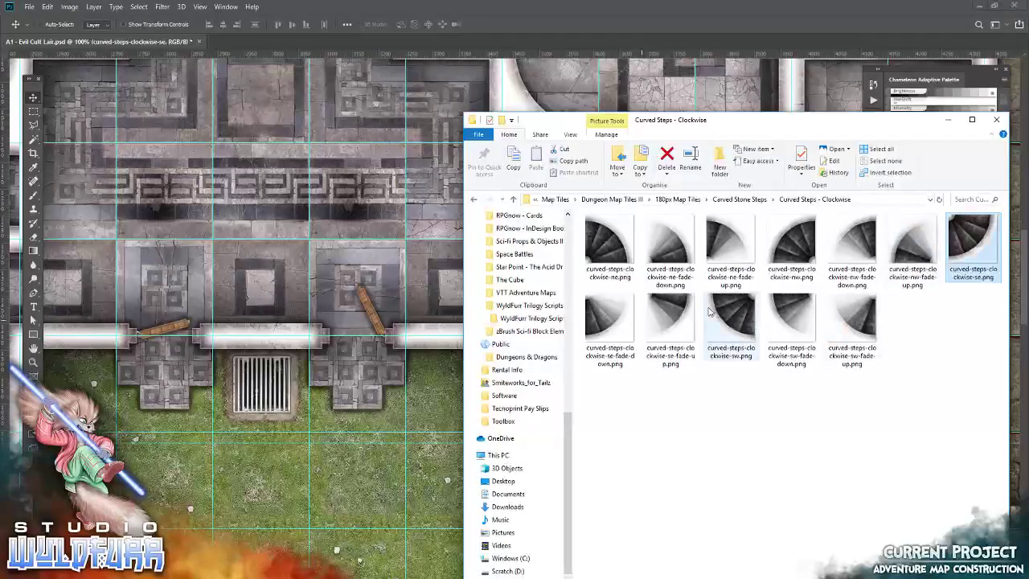
{"action": "left_click_drag", "start_coordinate": [669, 320], "coordinate": [514, 337]}
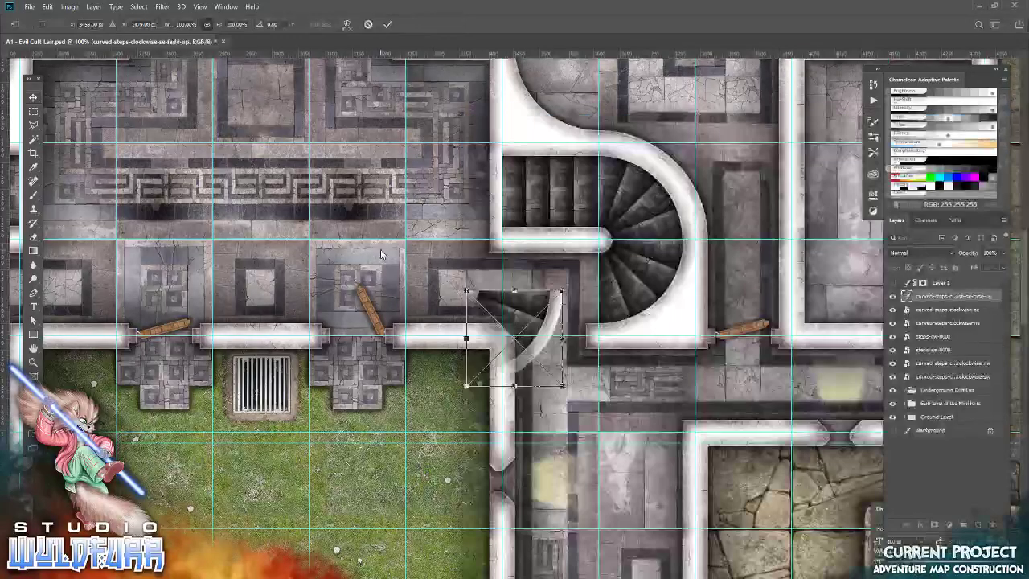
{"action": "left_click", "coordinate": [387, 25]}
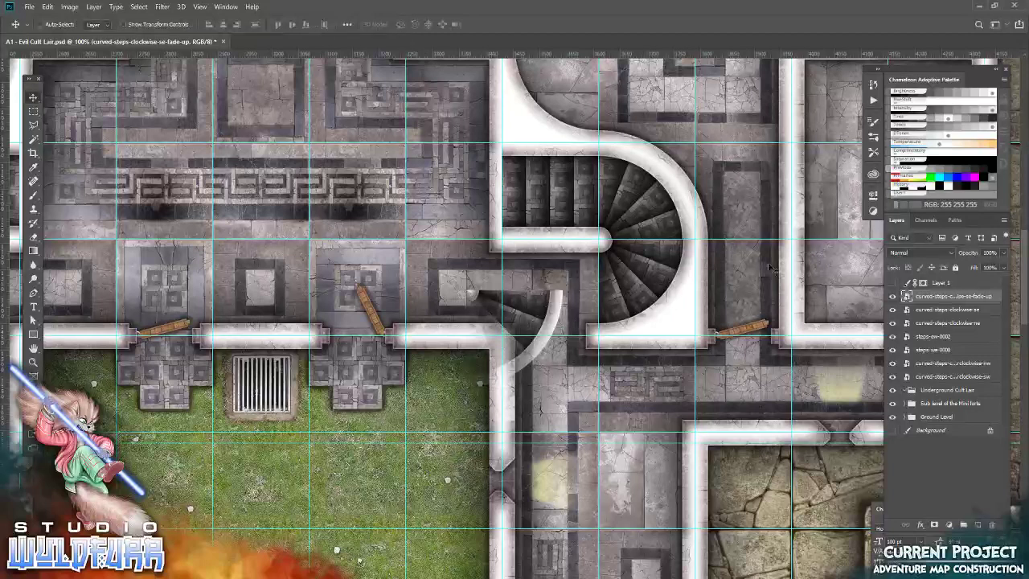
{"action": "left_click", "coordinate": [892, 310]}
{"action": "left_click_drag", "start_coordinate": [535, 298], "coordinate": [631, 259]}
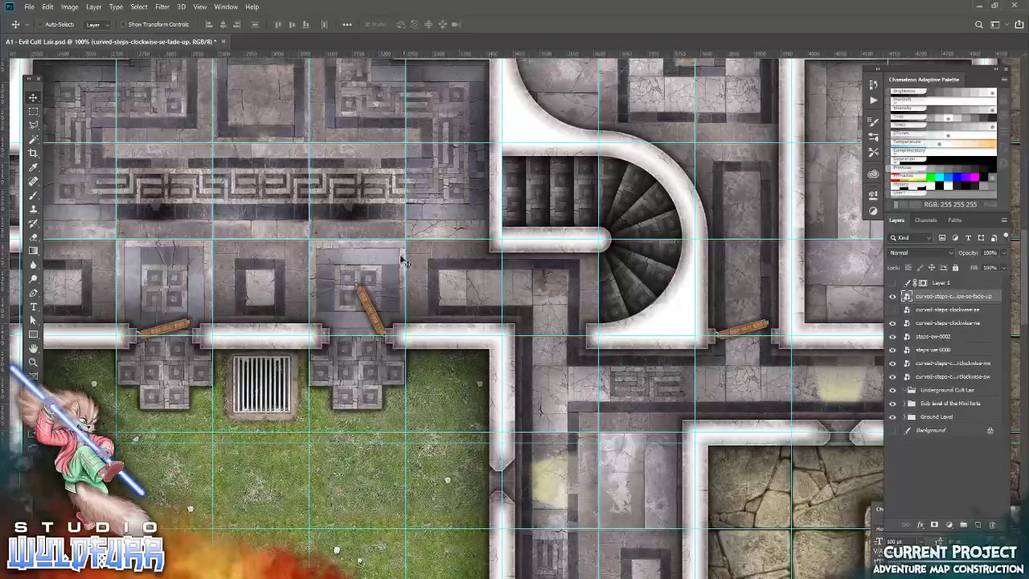
Select the western staircase's curved-steps-counterclockwise-sw layer and hide it
{"action": "left_click_drag", "start_coordinate": [570, 277], "coordinate": [353, 320]}
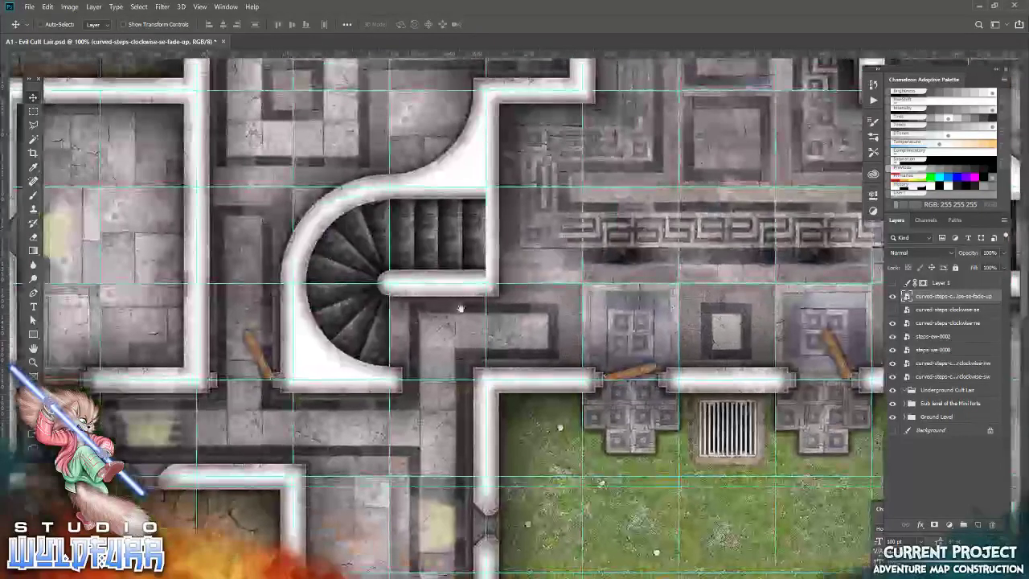
{"action": "right_click", "coordinate": [353, 320]}
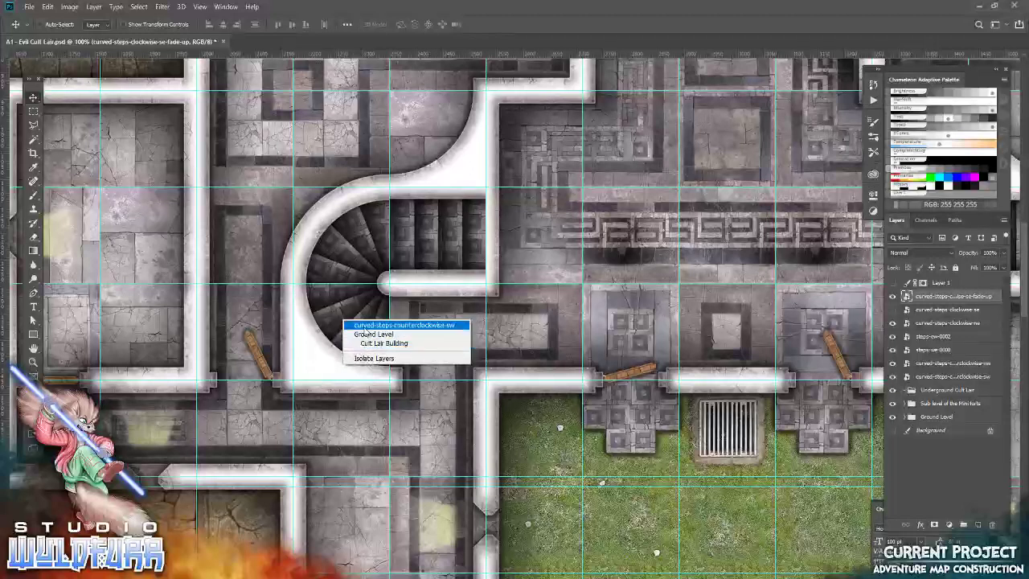
{"action": "left_click", "coordinate": [378, 325]}
{"action": "left_click", "coordinate": [893, 377]}
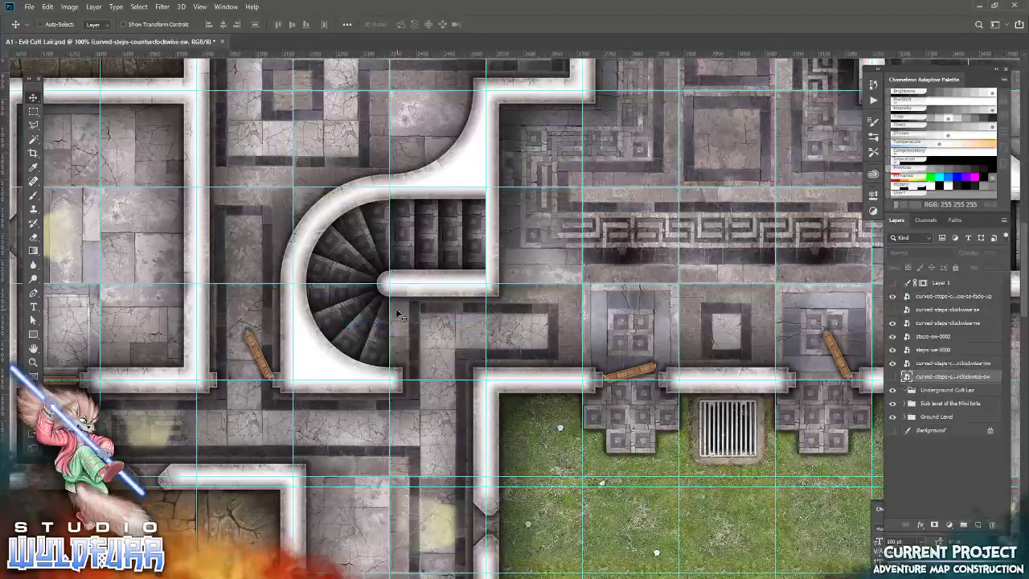
Place curved-steps-counterclockwise-sw-fade-up from the Curved Steps - Counter Clockwise folder over the western staircase's southwest quarter
{"action": "key", "text": "alt+Tab"}
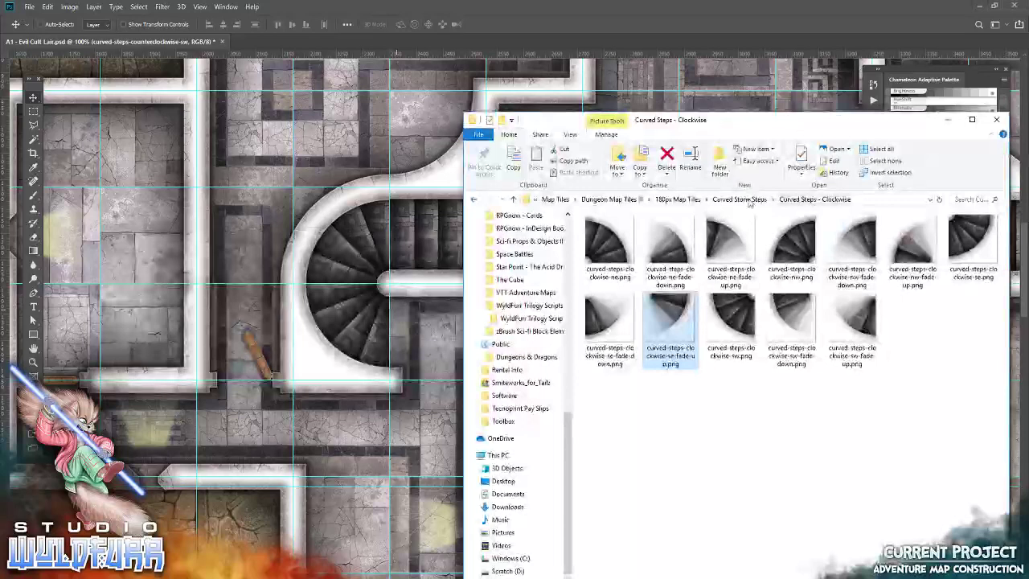
{"action": "left_click", "coordinate": [740, 200]}
{"action": "double_click", "coordinate": [672, 238]}
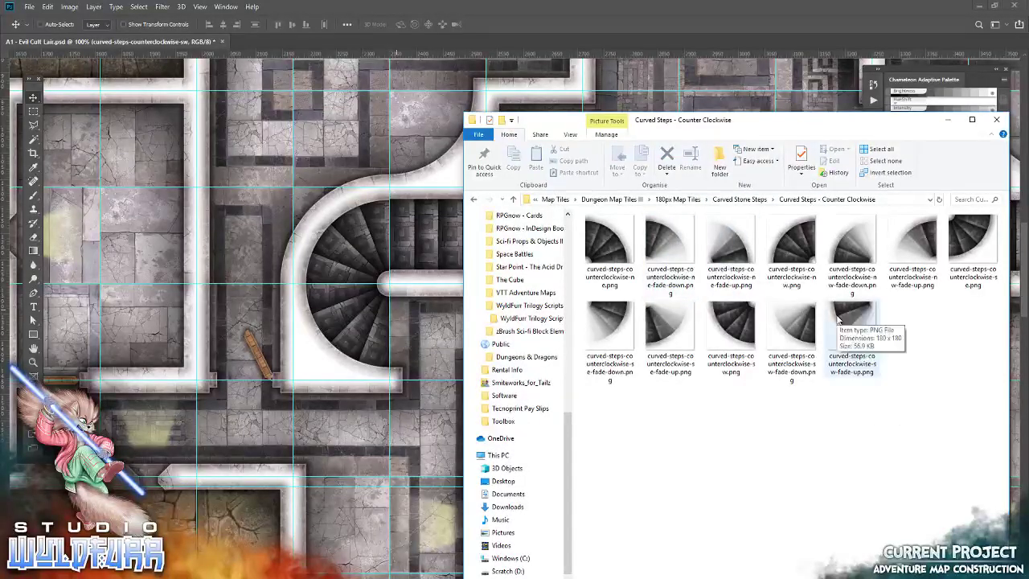
{"action": "left_click_drag", "start_coordinate": [838, 317], "coordinate": [317, 311]}
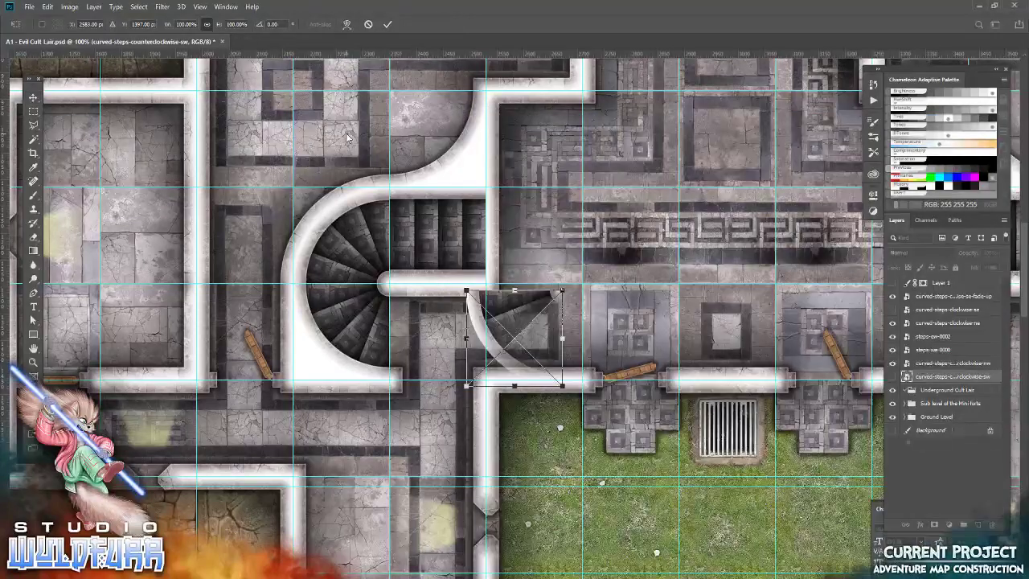
{"action": "left_click", "coordinate": [389, 25]}
{"action": "left_click_drag", "start_coordinate": [549, 285], "coordinate": [373, 308]}
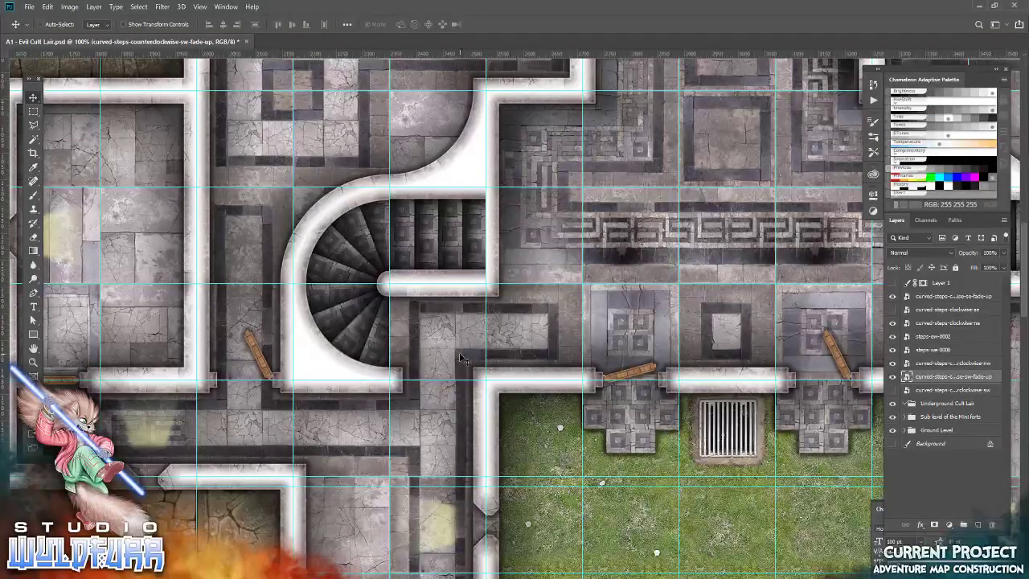
Hide the Ground Level group and nudge the western staircase's steps-we-0000 tile down to line up with the curved steps
{"action": "left_click", "coordinate": [892, 431]}
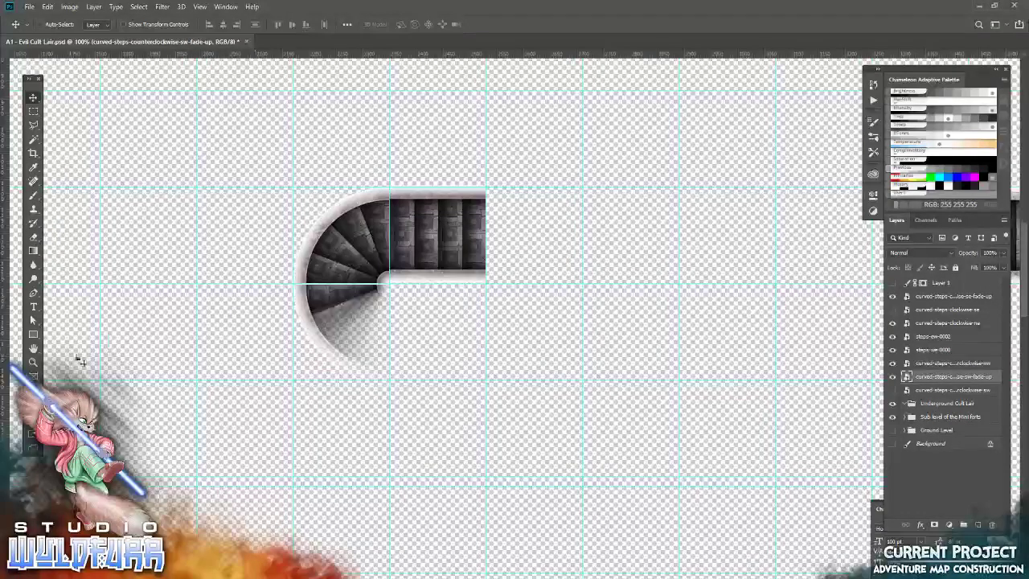
{"action": "left_click", "coordinate": [33, 362]}
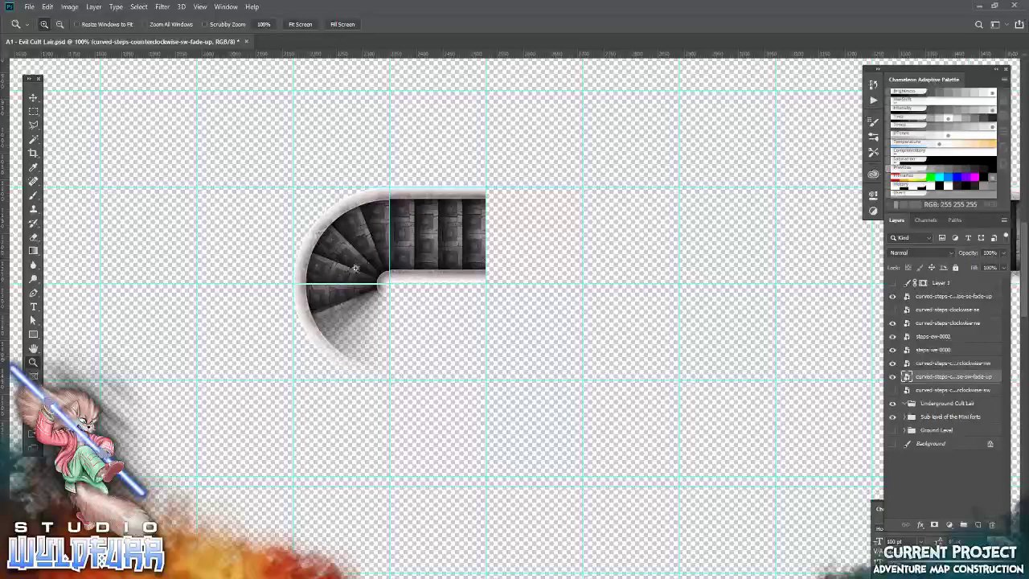
{"action": "right_click", "coordinate": [369, 262]}
{"action": "left_click", "coordinate": [387, 288]}
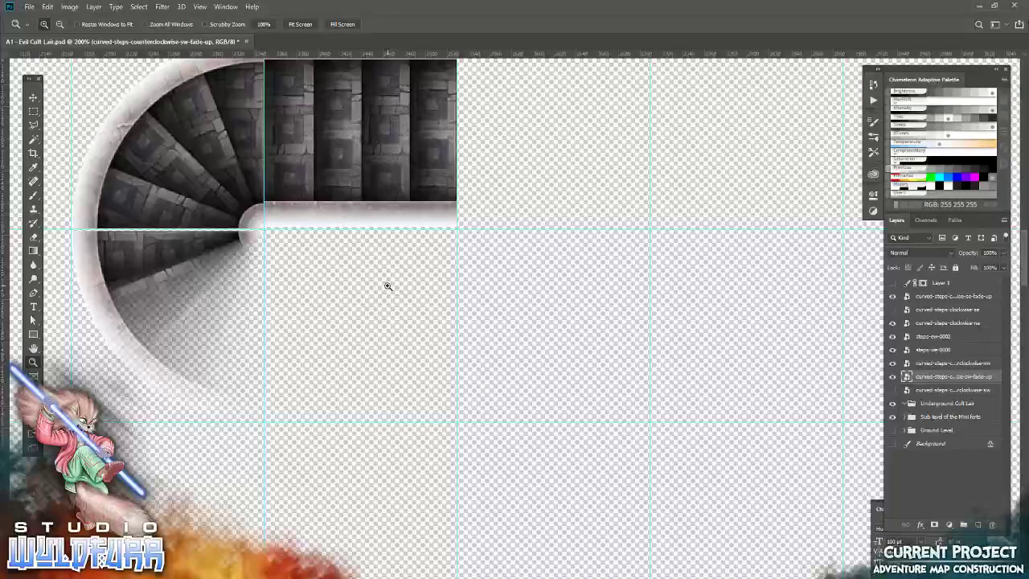
{"action": "left_click", "coordinate": [268, 199]}
{"action": "scroll", "coordinate": [298, 236], "scroll_direction": "up", "scroll_amount": 3}
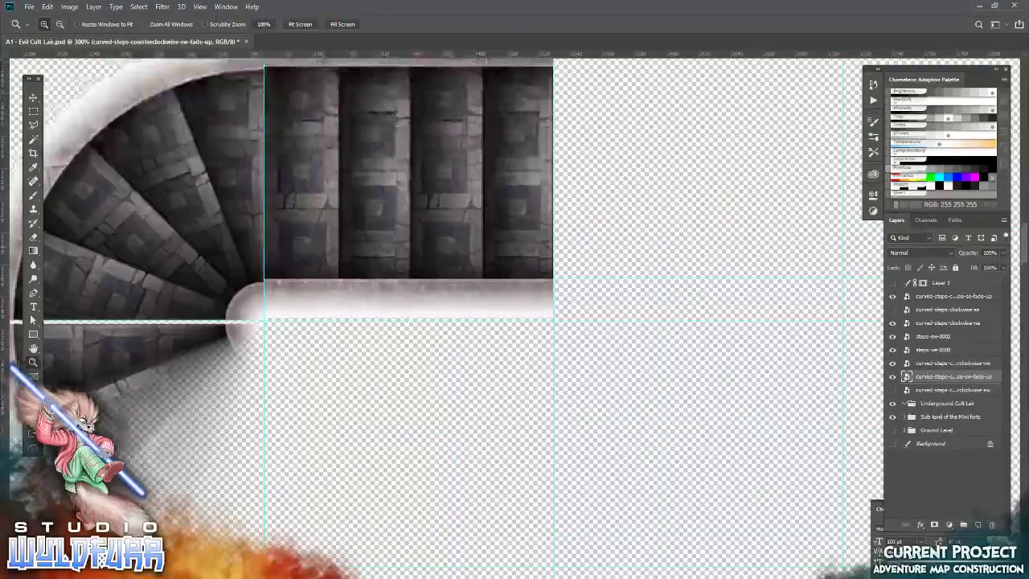
{"action": "left_click", "coordinate": [33, 96]}
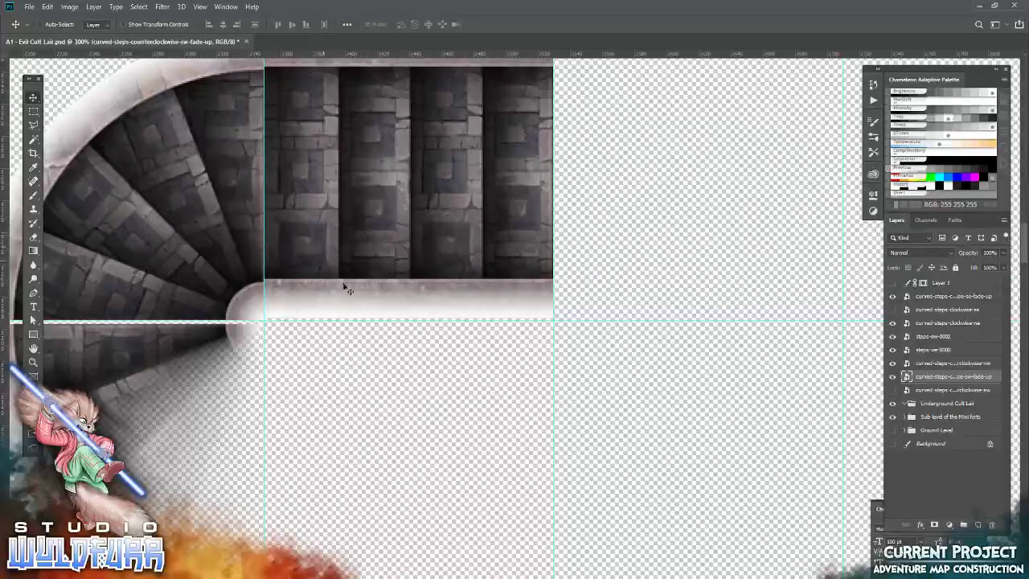
{"action": "right_click", "coordinate": [365, 292]}
{"action": "left_click", "coordinate": [371, 294]}
{"action": "key", "text": "Down"}
{"action": "key", "text": "Down"}
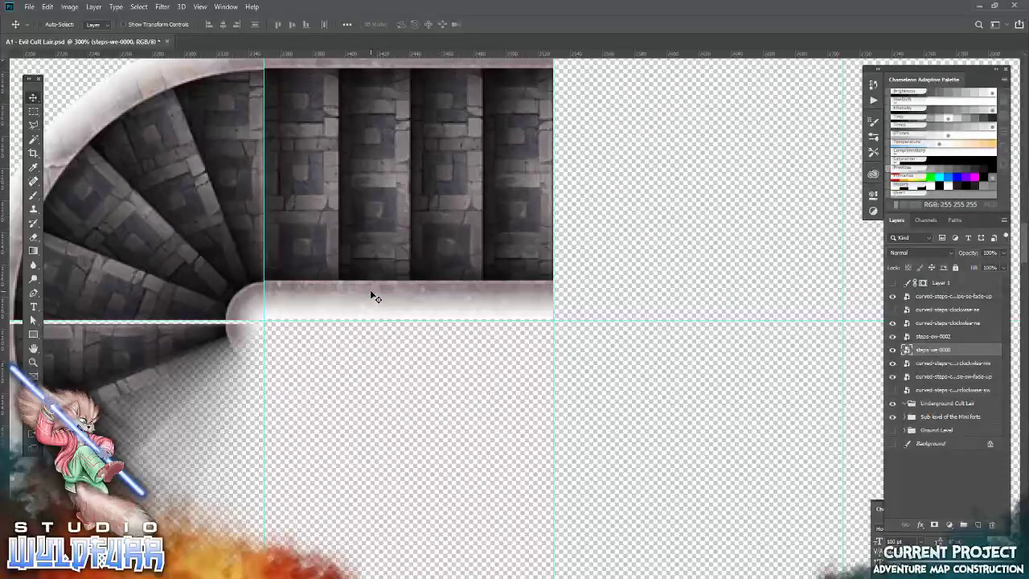
Nudge the western staircase's steps-we-0000 and curved-steps-counterclockwise-nw tiles so their edges line up along the vertical guide
{"action": "key", "text": "Right"}
{"action": "key", "text": "Left"}
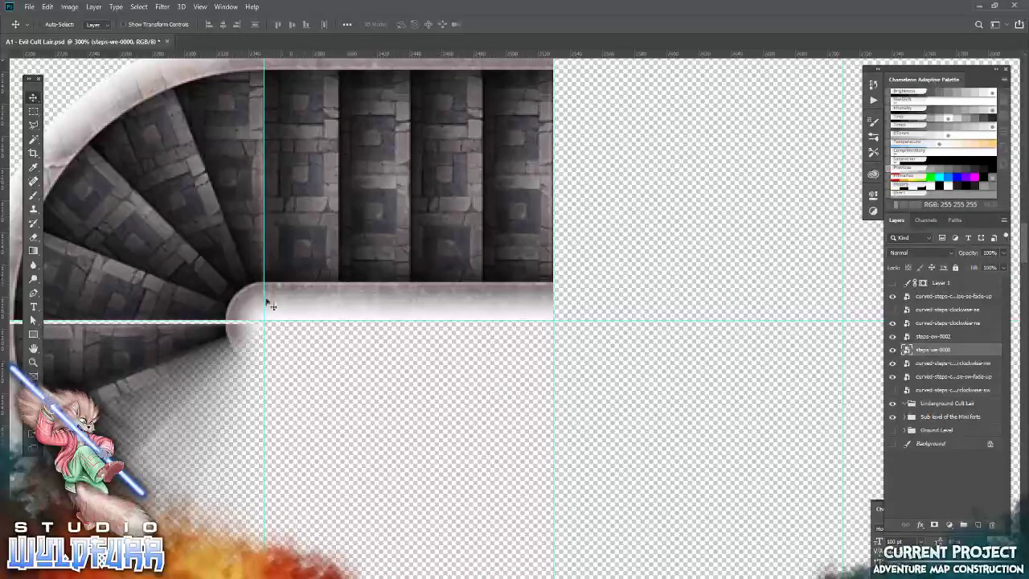
{"action": "right_click", "coordinate": [229, 306]}
{"action": "left_click", "coordinate": [244, 310]}
{"action": "key", "text": "Left"}
{"action": "key", "text": "Right"}
Nudge the western staircase's curved-steps-counterclockwise-sw-fade-up tile up to close the gap at the horizontal guide
{"action": "right_click", "coordinate": [253, 328]}
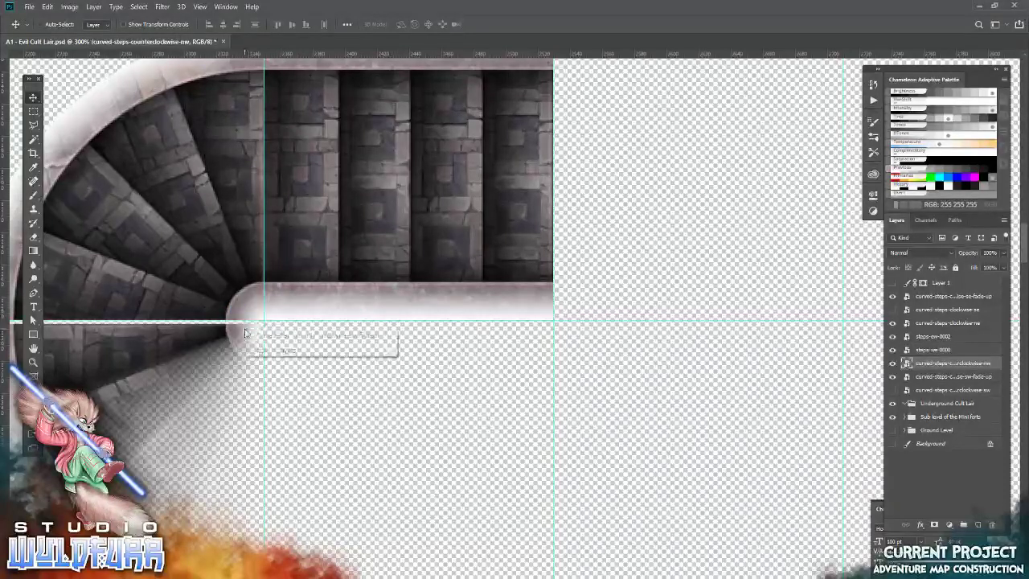
{"action": "left_click", "coordinate": [259, 337]}
{"action": "key", "text": "Up"}
{"action": "key", "text": "Up"}
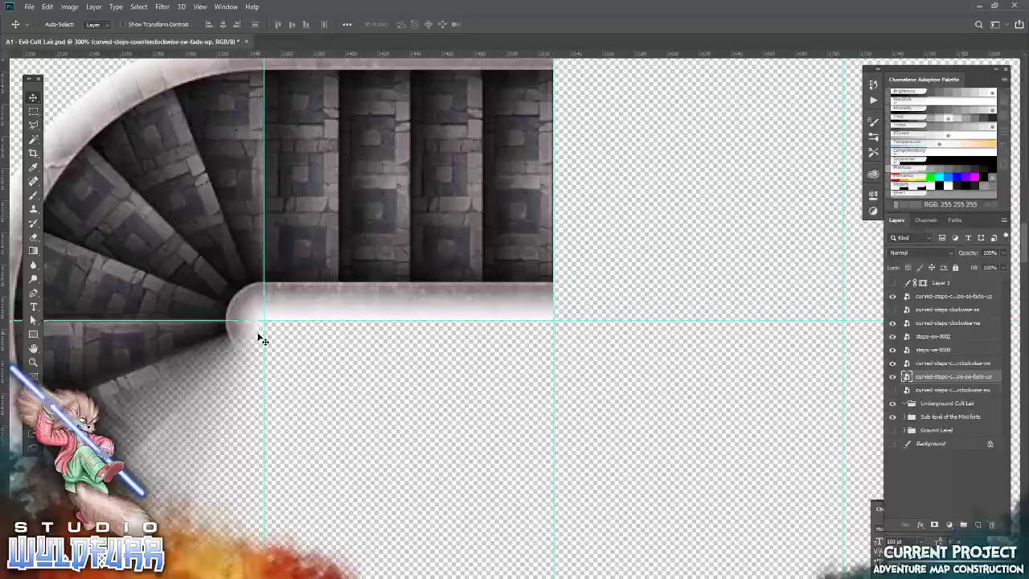
Examine the eastern staircase's tile seams, selecting its steps-ew-0002 and curved-steps-clockwise-se-fade-up layers in turn
{"action": "left_click_drag", "start_coordinate": [586, 334], "coordinate": [48, 274]}
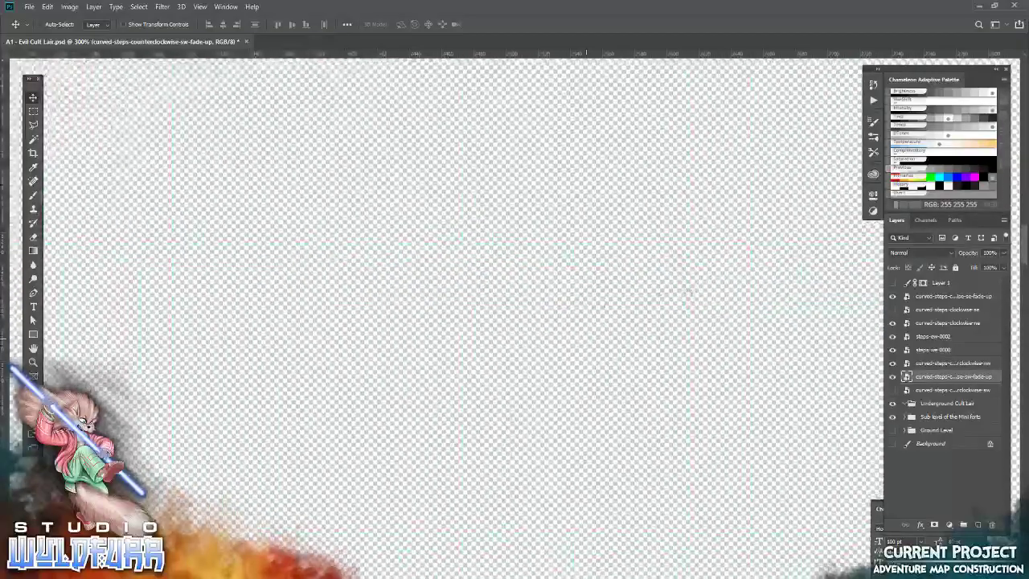
{"action": "left_click_drag", "start_coordinate": [689, 289], "coordinate": [482, 281]}
{"action": "scroll", "coordinate": [375, 367], "scroll_direction": "up", "scroll_amount": 5}
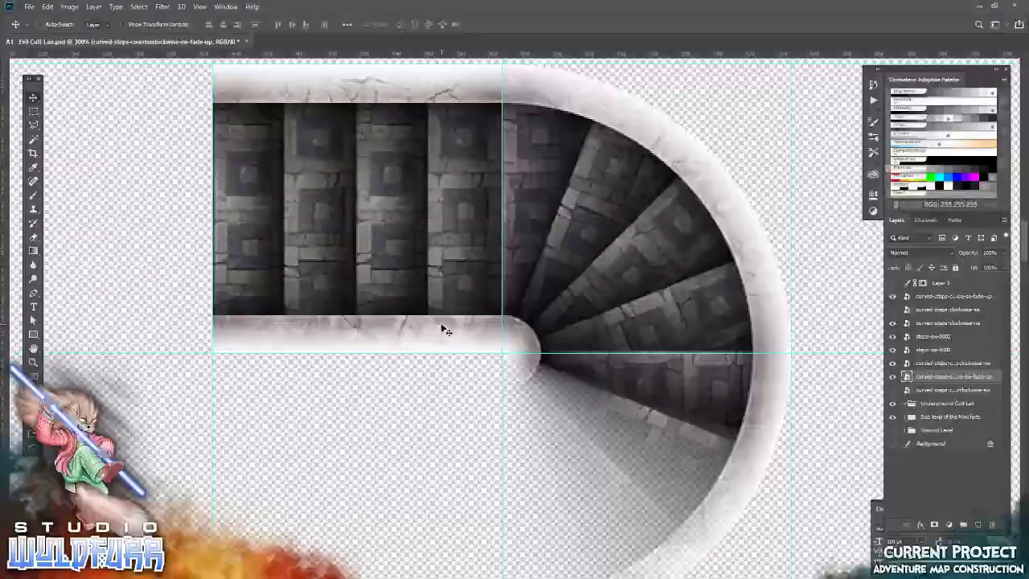
{"action": "right_click", "coordinate": [458, 338]}
{"action": "left_click", "coordinate": [470, 331]}
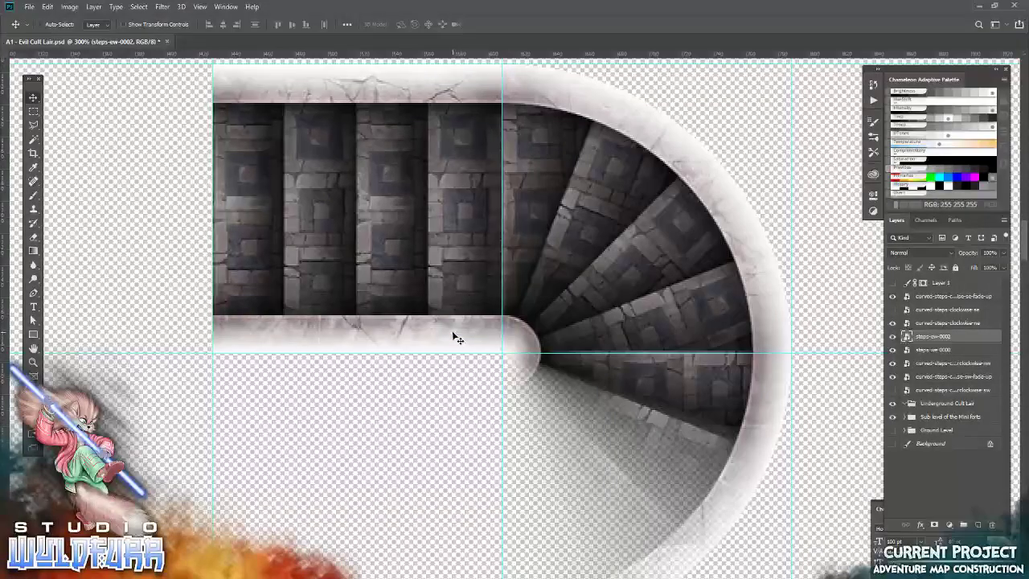
{"action": "right_click", "coordinate": [590, 273]}
{"action": "left_click", "coordinate": [602, 388]}
{"action": "right_click", "coordinate": [602, 389]}
{"action": "left_click", "coordinate": [628, 395]}
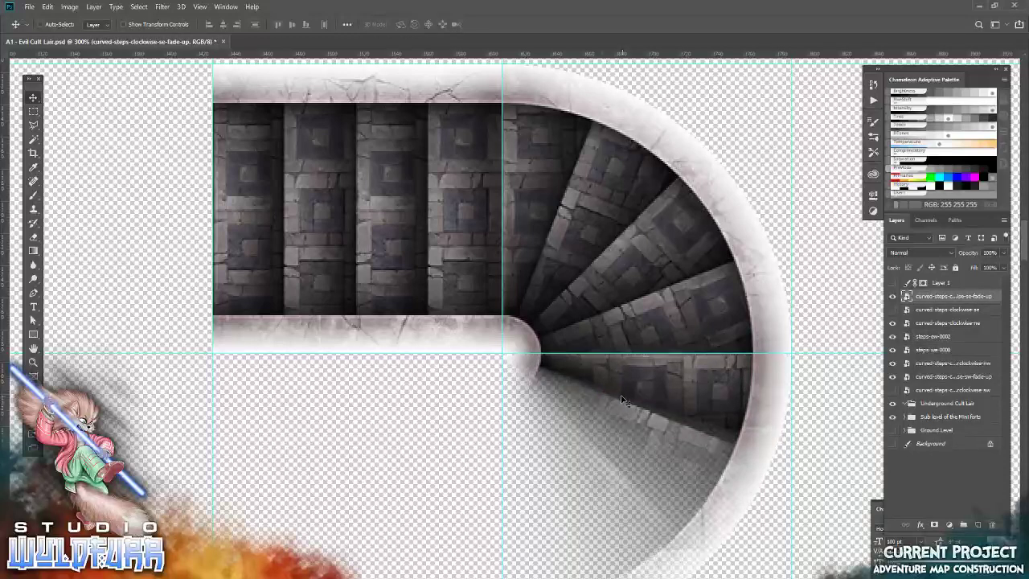
Select the eastern staircase's curved-steps-clockwise-ne tile and nudge it to line up with its neighbouring tiles
{"action": "right_click", "coordinate": [587, 315]}
{"action": "left_click", "coordinate": [613, 323]}
{"action": "key", "text": "Left"}
{"action": "key", "text": "Up"}
{"action": "key", "text": "Down"}
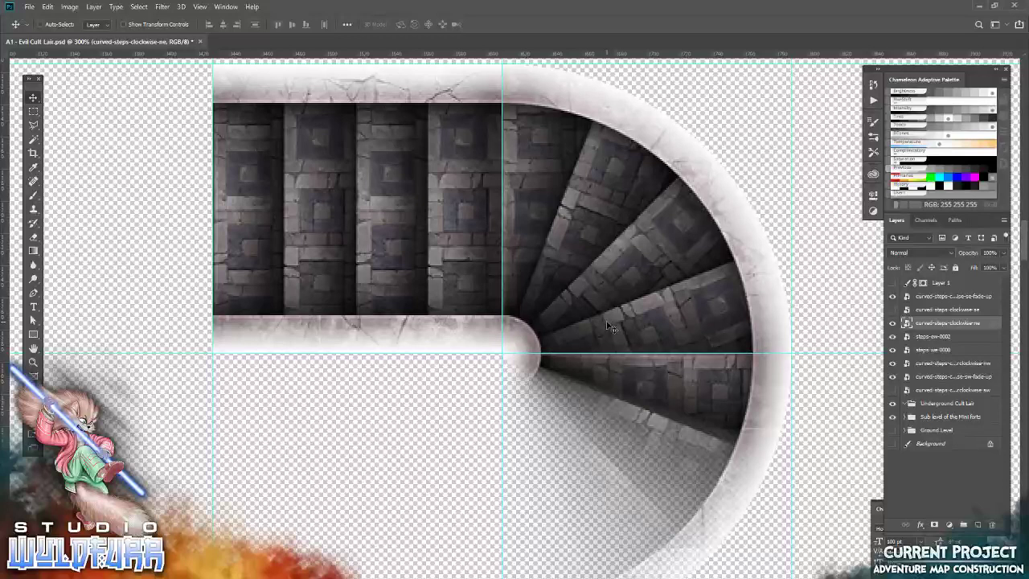
Show the solid curved-steps-clockwise-se layer, nudge it left to the vertical guide, and move it above its fade-up layer
{"action": "left_click", "coordinate": [892, 311]}
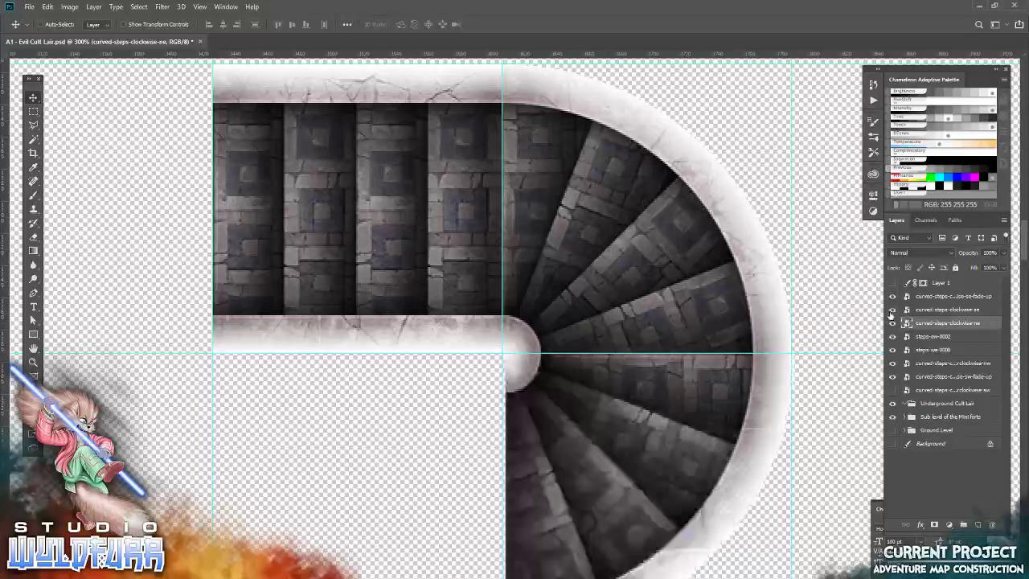
{"action": "left_click", "coordinate": [929, 310]}
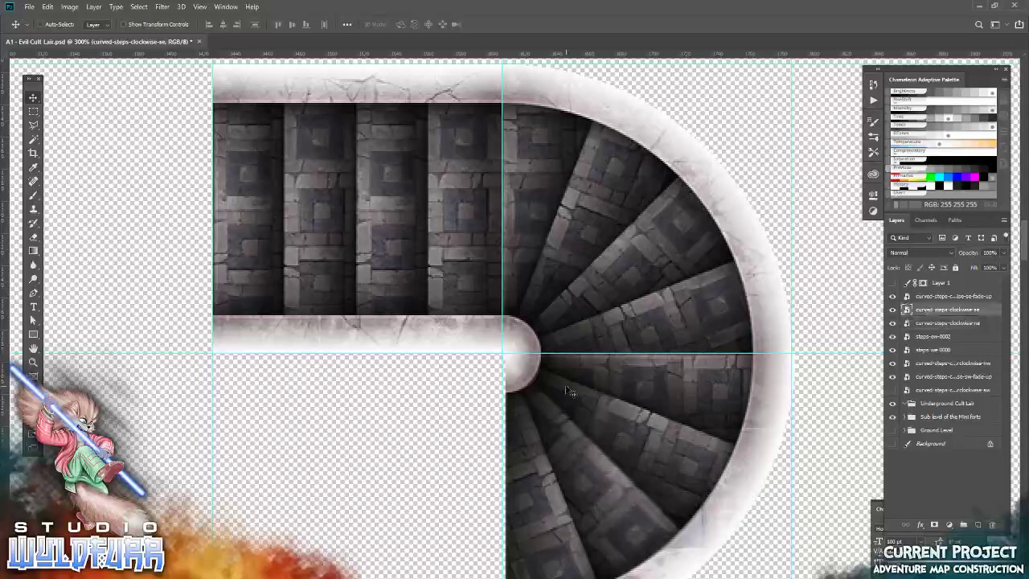
{"action": "key", "text": "Left"}
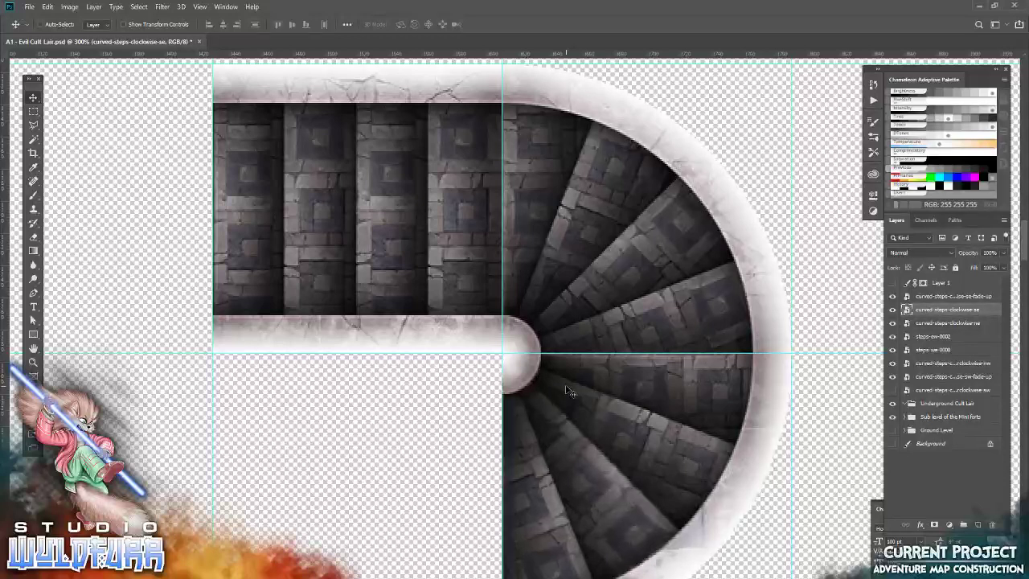
{"action": "key", "text": "Right"}
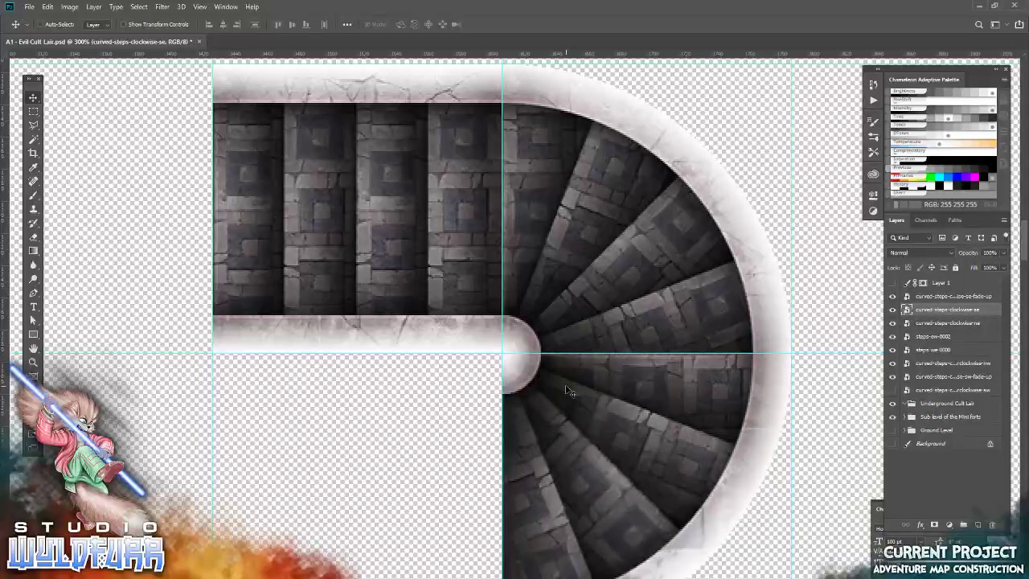
{"action": "scroll", "coordinate": [565, 391], "scroll_direction": "up", "scroll_amount": 1}
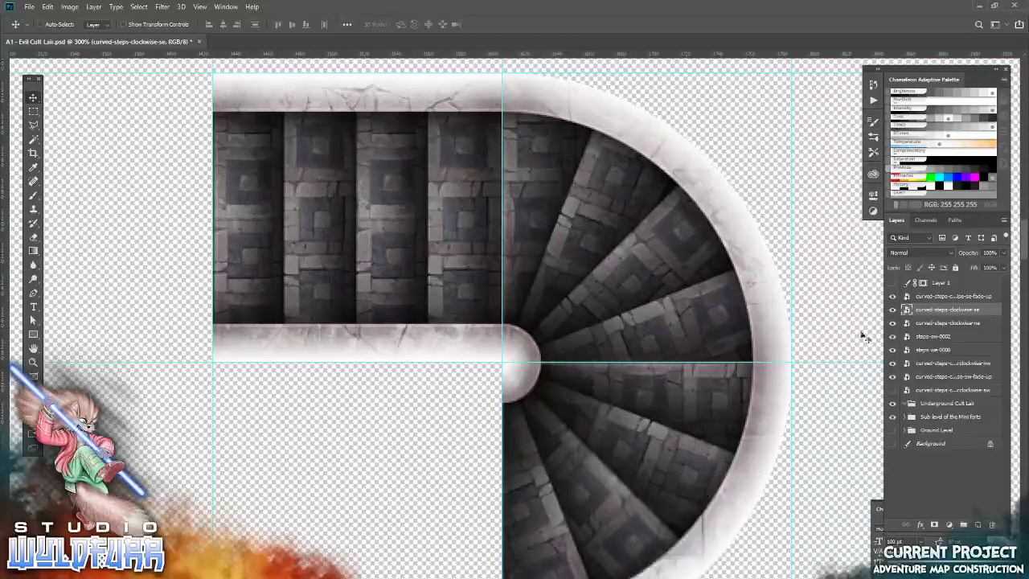
{"action": "left_click_drag", "start_coordinate": [920, 316], "coordinate": [934, 291]}
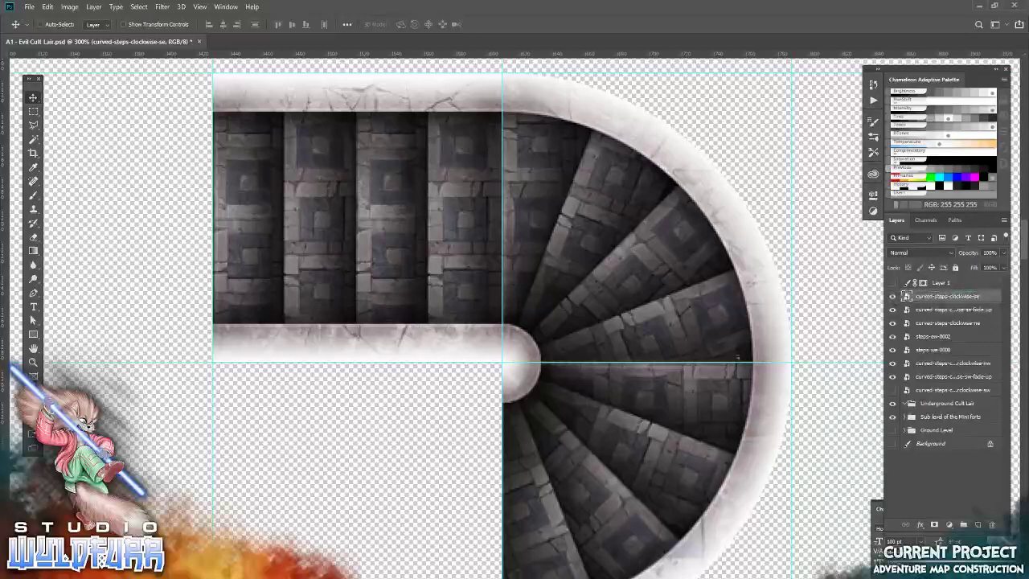
{"action": "key", "text": "ctrl+z"}
{"action": "key", "text": "ctrl+z"}
Align curved-steps-clockwise-se to an 18 by 12 px marquee at the guide crossing in the eastern staircase's hub, and hide the layer
{"action": "key", "text": "m"}
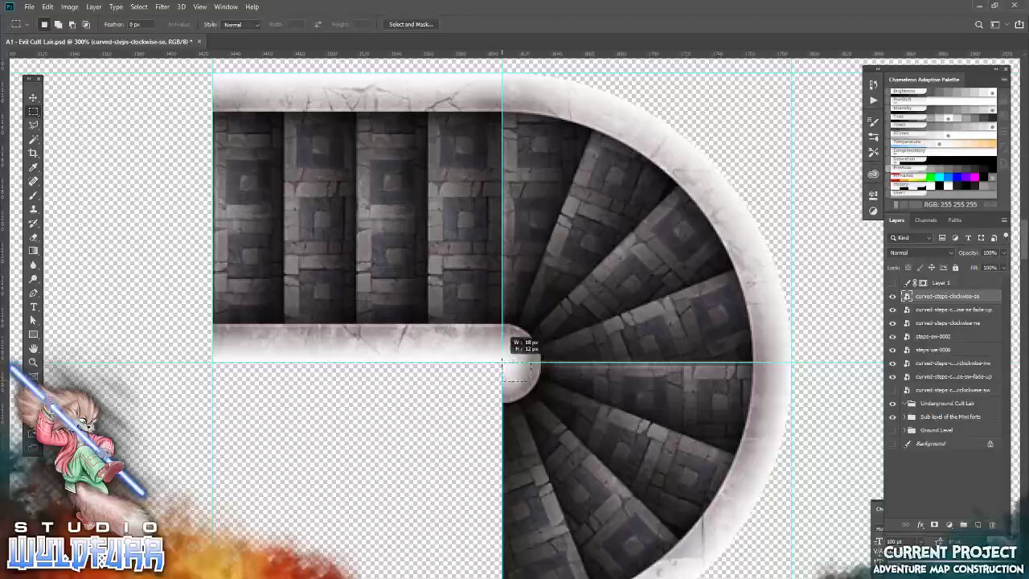
{"action": "left_click", "coordinate": [33, 97]}
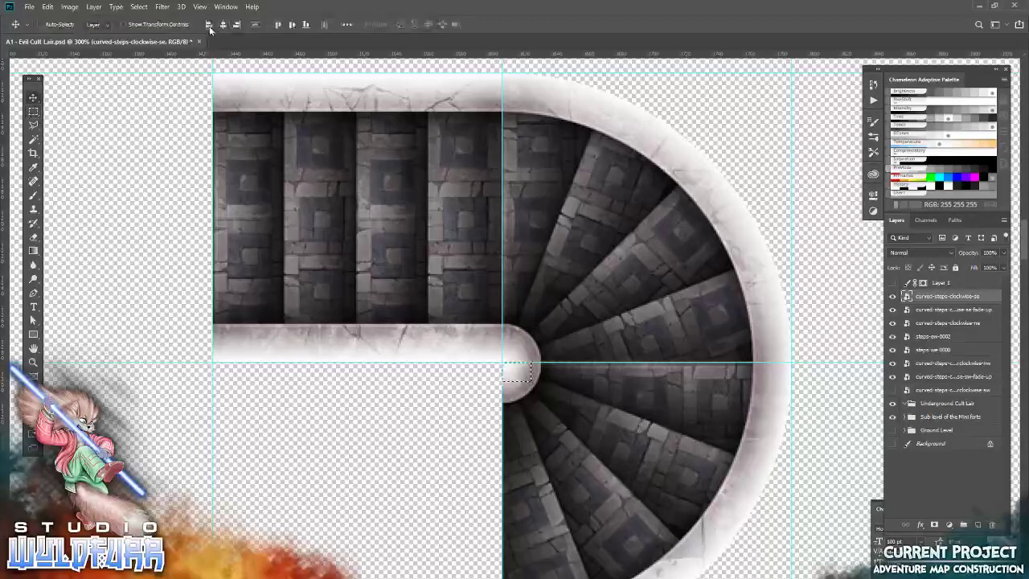
{"action": "left_click", "coordinate": [892, 296]}
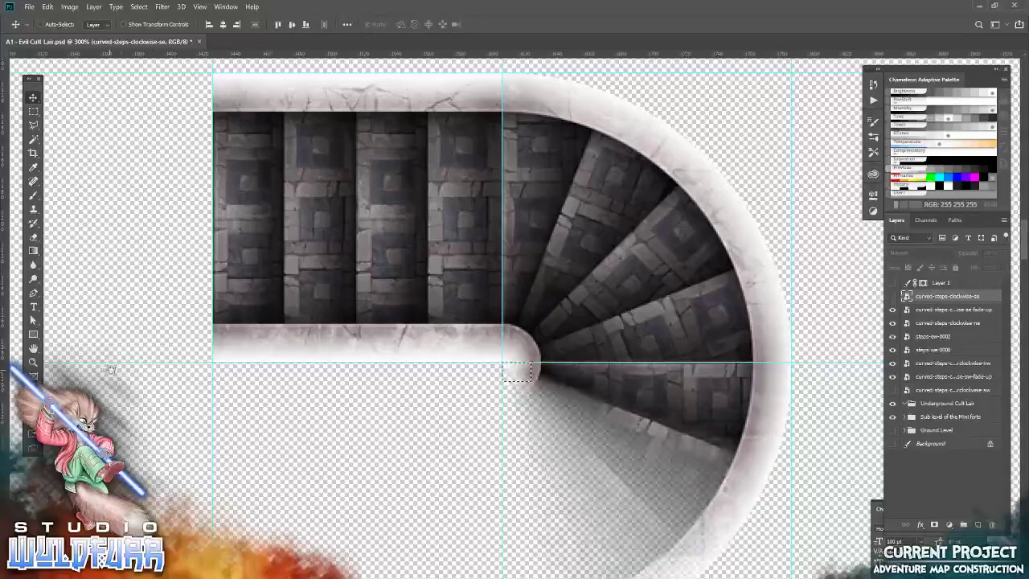
Show the western staircase's solid curved-steps-counterclockwise-sw layer and move it up to just below curved-steps-clockwise-se
{"action": "left_click_drag", "start_coordinate": [109, 369], "coordinate": [554, 349]}
{"action": "left_click_drag", "start_coordinate": [271, 339], "coordinate": [563, 337]}
{"action": "left_click_drag", "start_coordinate": [99, 335], "coordinate": [354, 336]}
{"action": "left_click", "coordinate": [892, 390]}
{"action": "left_click", "coordinate": [948, 390]}
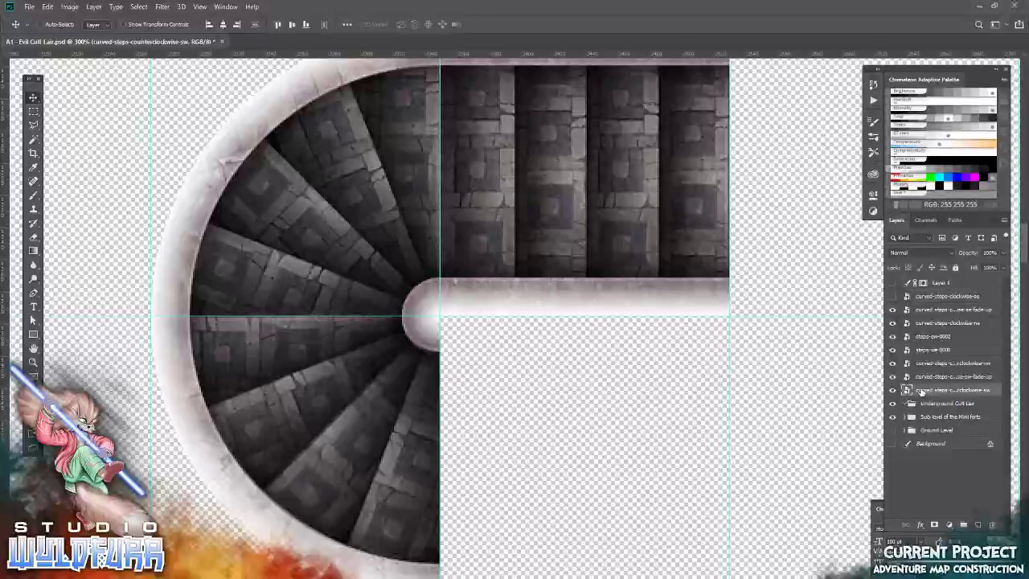
{"action": "left_click_drag", "start_coordinate": [932, 297], "coordinate": [933, 303]}
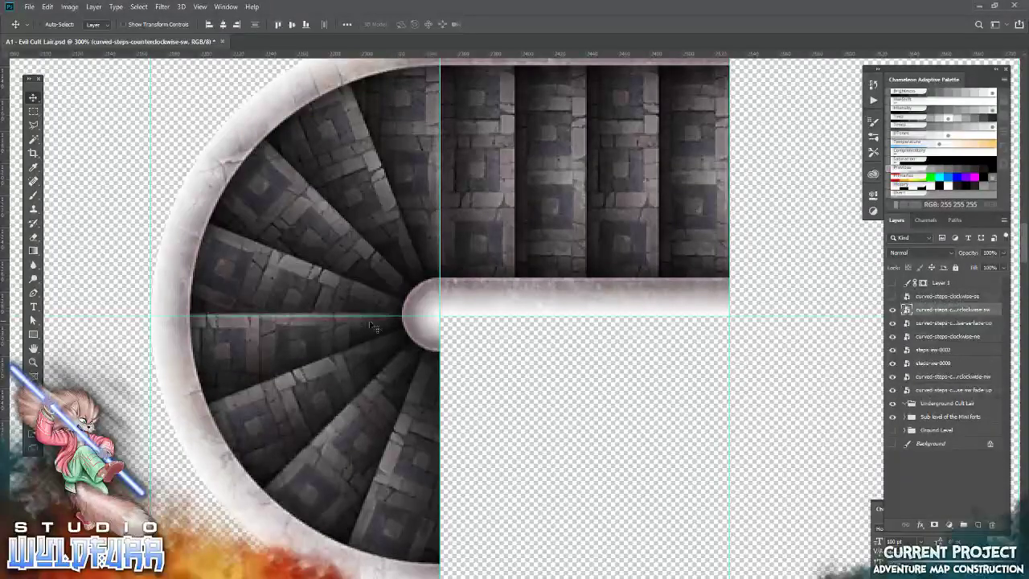
Align curved-steps-counterclockwise-sw to a small marquee at the western staircase's guide crossing, then deselect and hide the layer
{"action": "key", "text": "m"}
{"action": "left_click_drag", "start_coordinate": [377, 378], "coordinate": [440, 315]}
{"action": "left_click", "coordinate": [33, 97]}
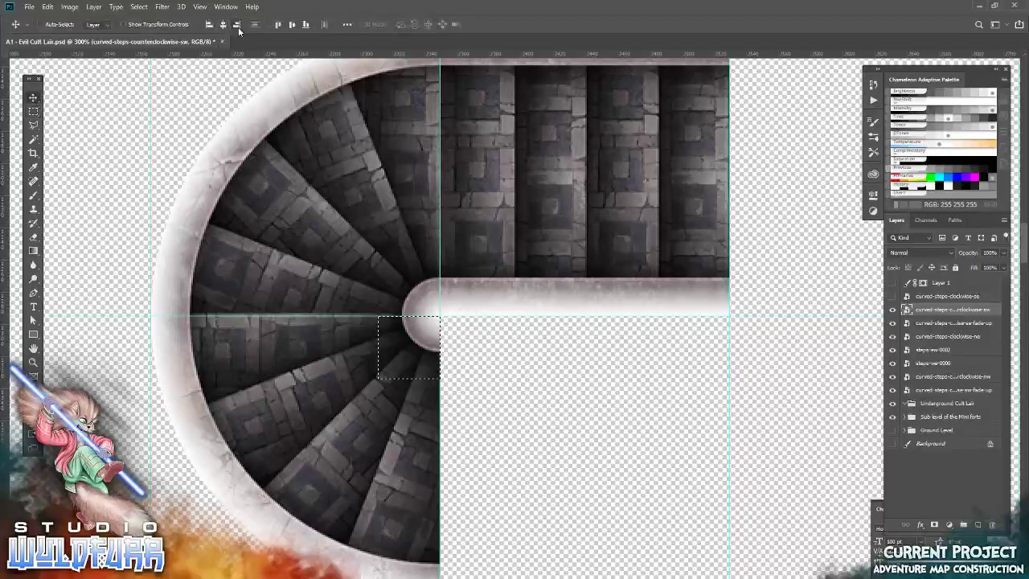
{"action": "left_click", "coordinate": [222, 24]}
{"action": "left_click", "coordinate": [139, 6]}
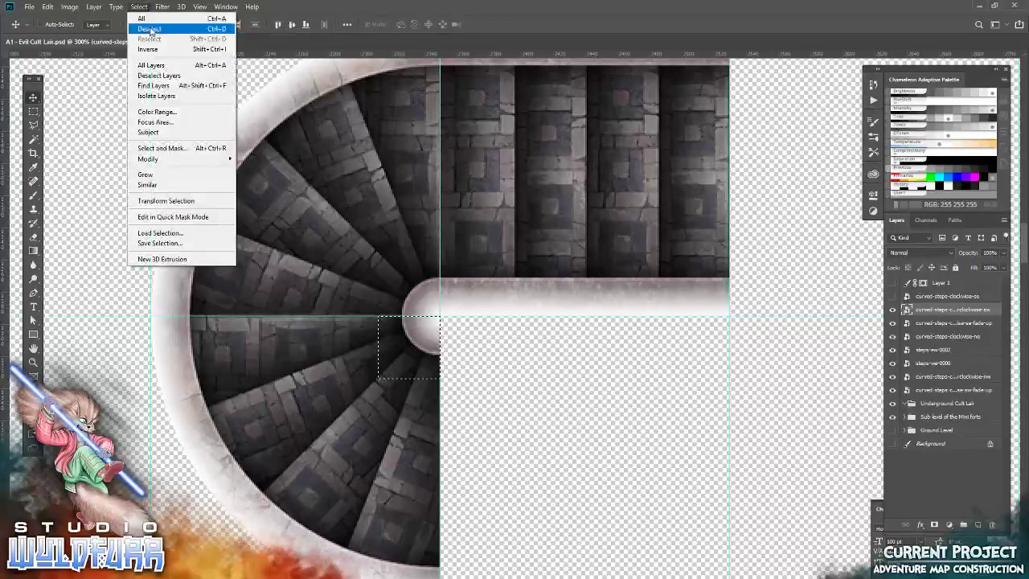
{"action": "left_click", "coordinate": [150, 29]}
{"action": "left_click", "coordinate": [892, 309]}
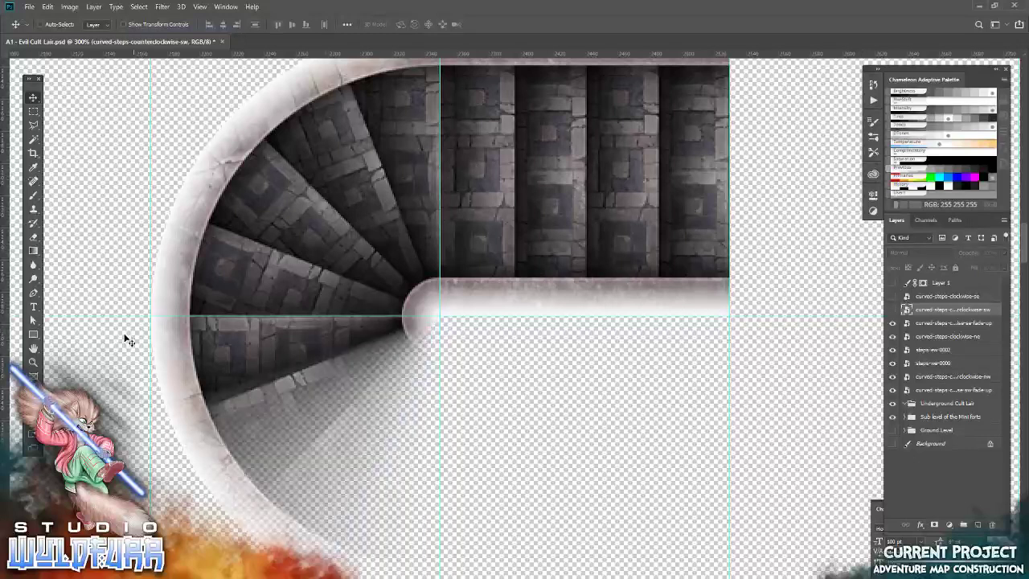
Fit the whole map on screen and save the document
{"action": "double_click", "coordinate": [33, 363]}
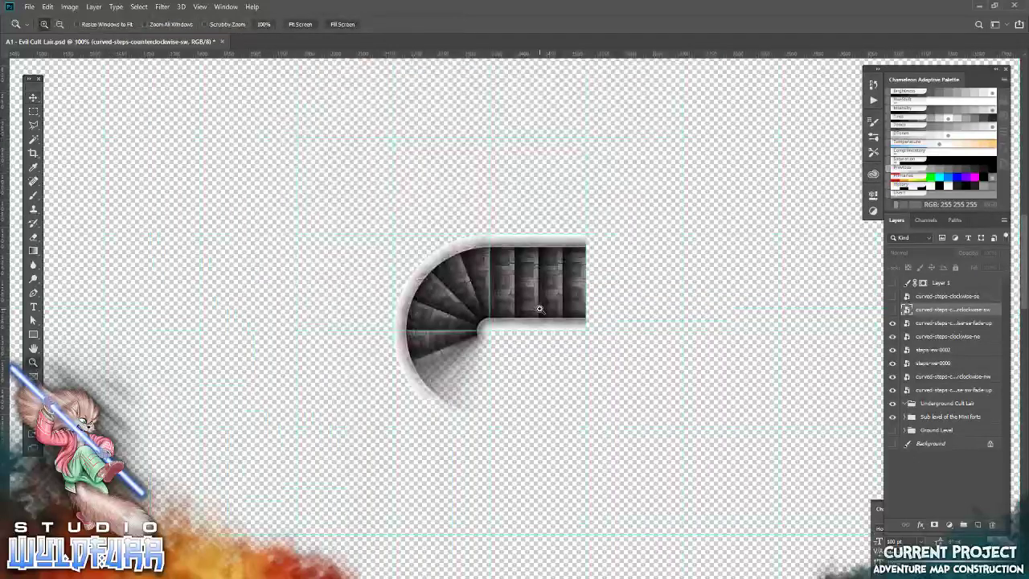
{"action": "left_click", "coordinate": [300, 24]}
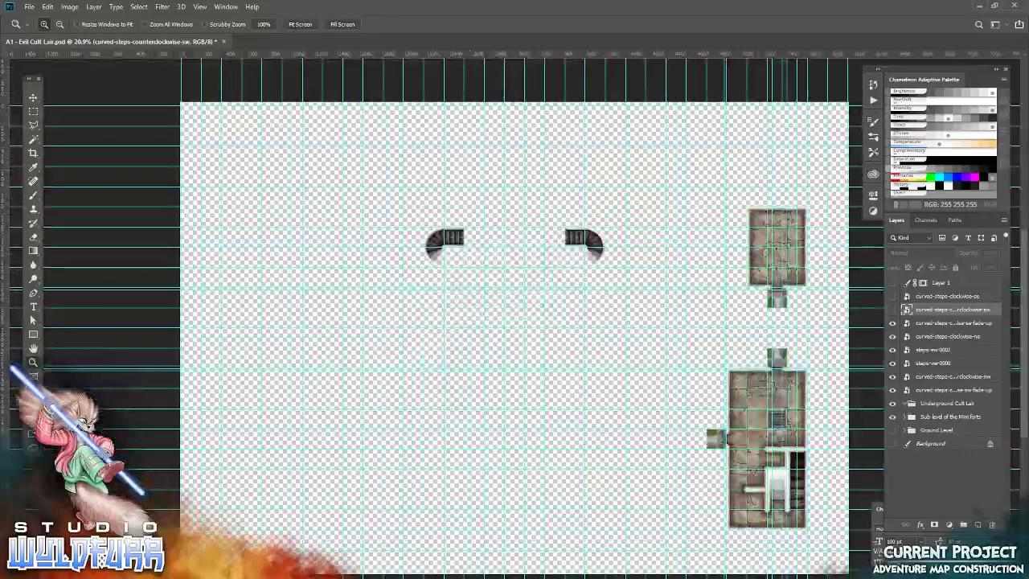
{"action": "left_click", "coordinate": [30, 7]}
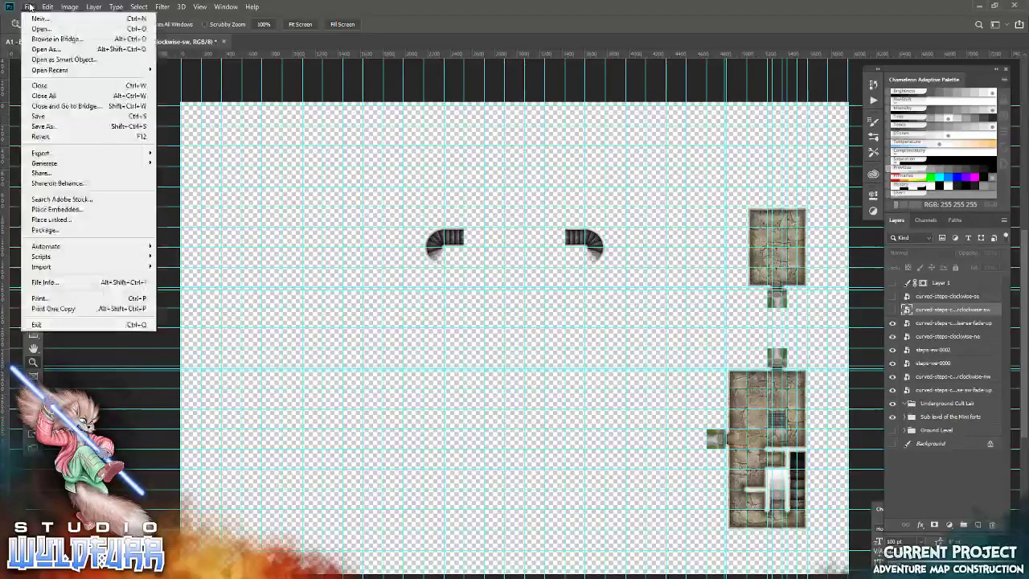
{"action": "left_click", "coordinate": [36, 116]}
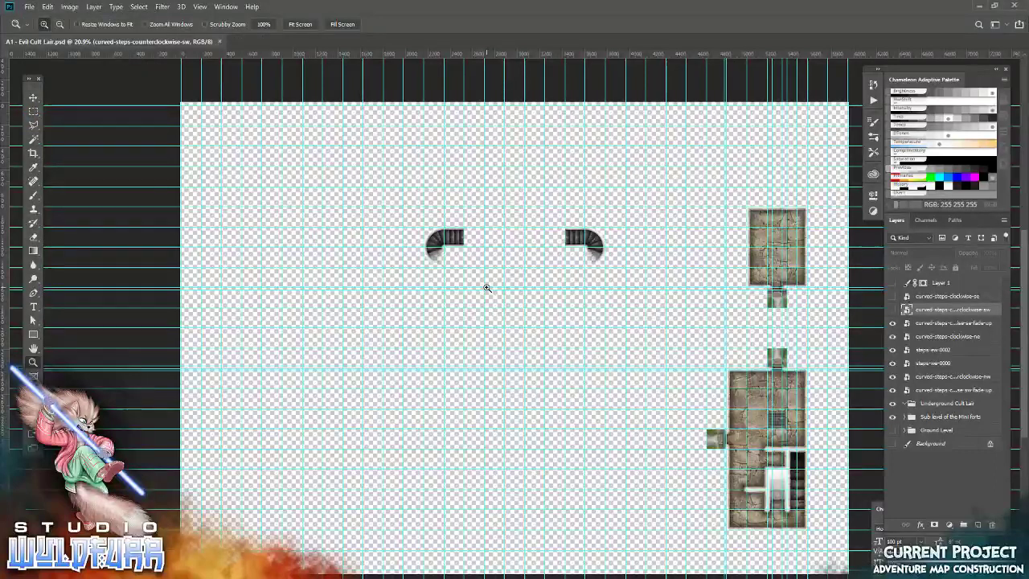
Add a "Good Night" text layer on the empty area southwest of the staircases
{"action": "left_click", "coordinate": [32, 307]}
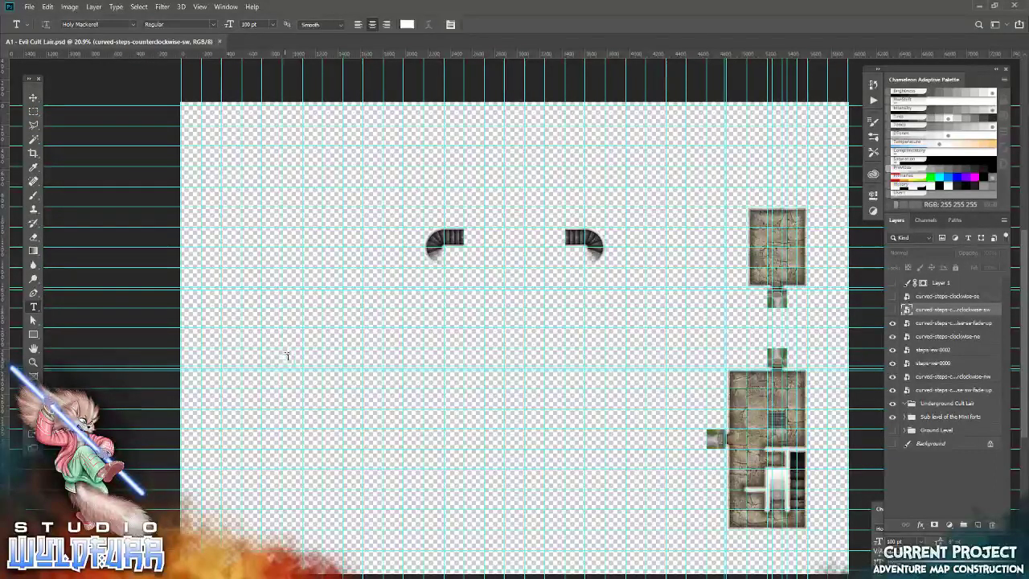
{"action": "left_click", "coordinate": [306, 357]}
{"action": "key", "text": "BackSpace"}
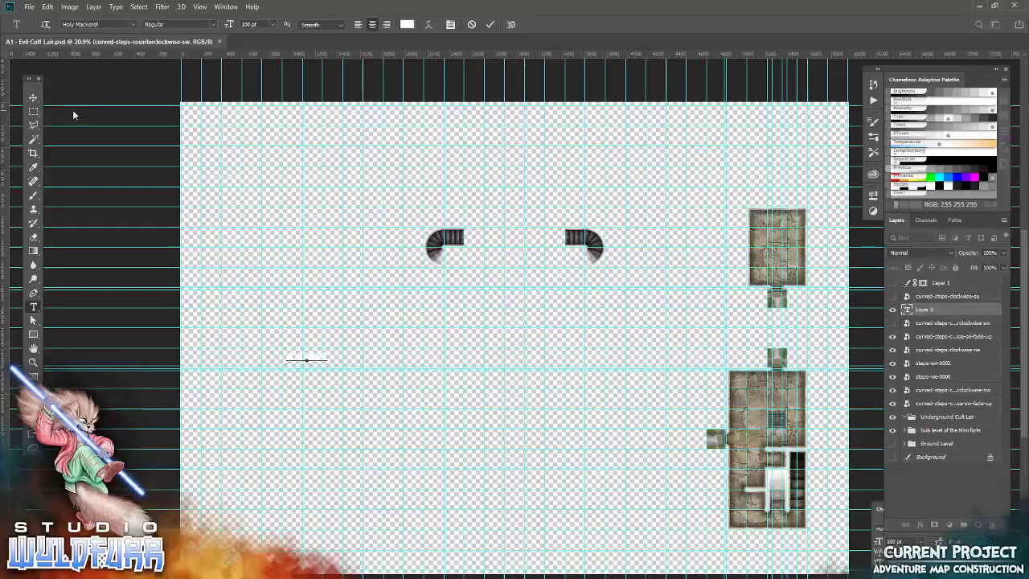
{"action": "left_click", "coordinate": [33, 97]}
Scale the Good Night text to about 895.7%, extending it up and across the map
{"action": "left_click", "coordinate": [48, 7]}
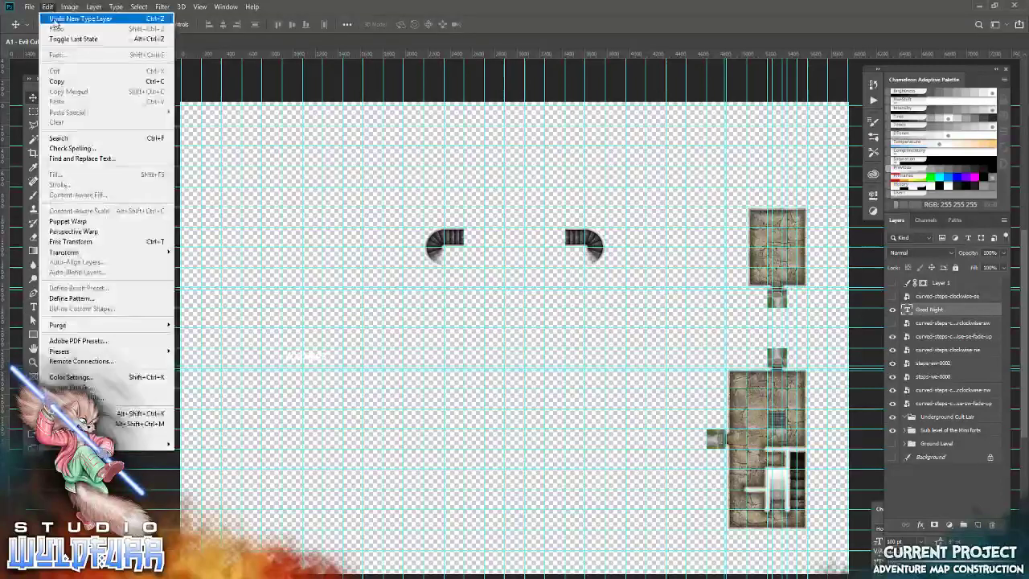
{"action": "mouse_move", "coordinate": [145, 252]}
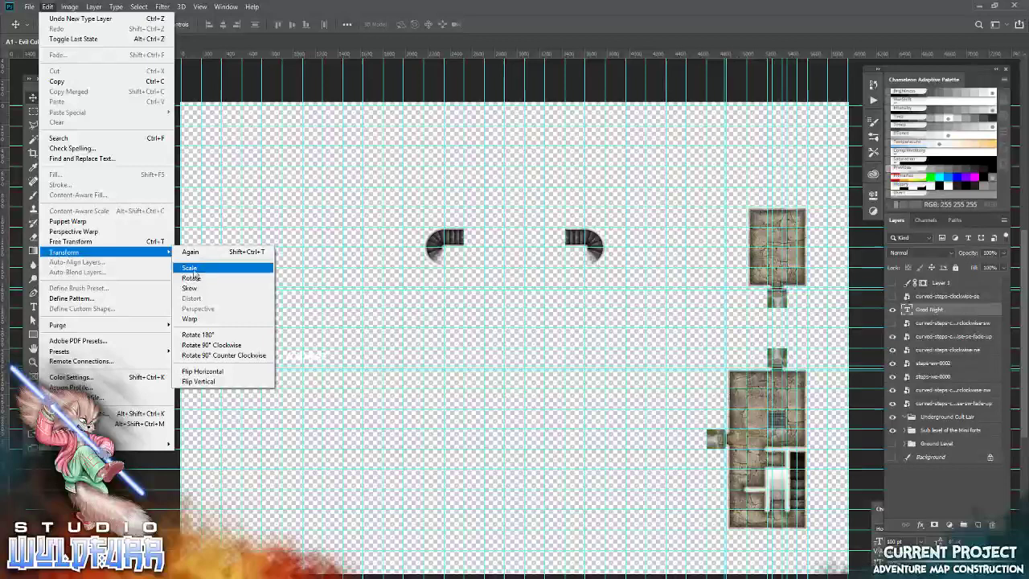
{"action": "left_click", "coordinate": [193, 267]}
{"action": "left_click_drag", "start_coordinate": [489, 301], "coordinate": [629, 241]}
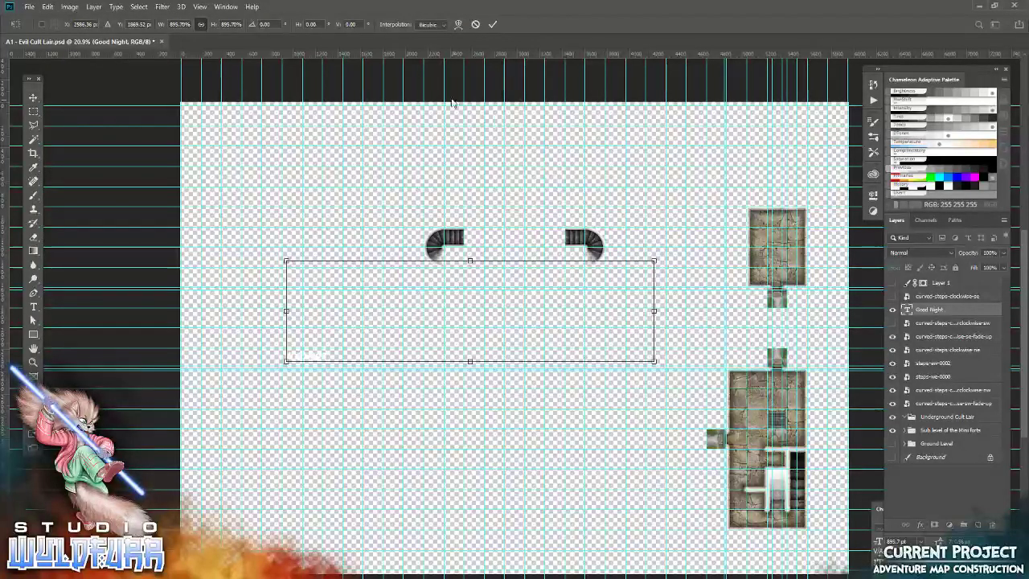
{"action": "left_click", "coordinate": [493, 24]}
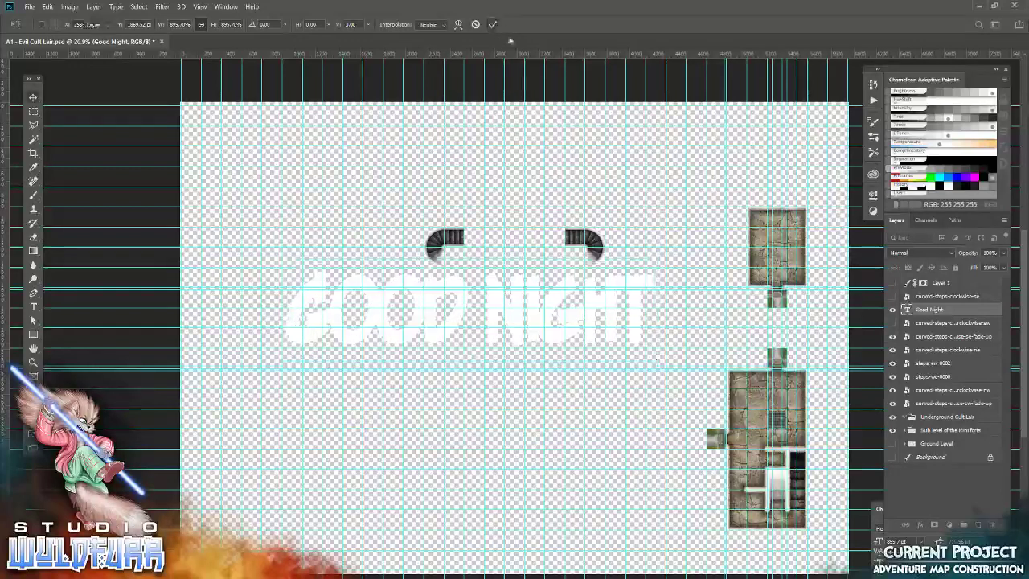
Set the Good Night text colour to 000000 and move the text further down below the two staircases
{"action": "left_click", "coordinate": [965, 573]}
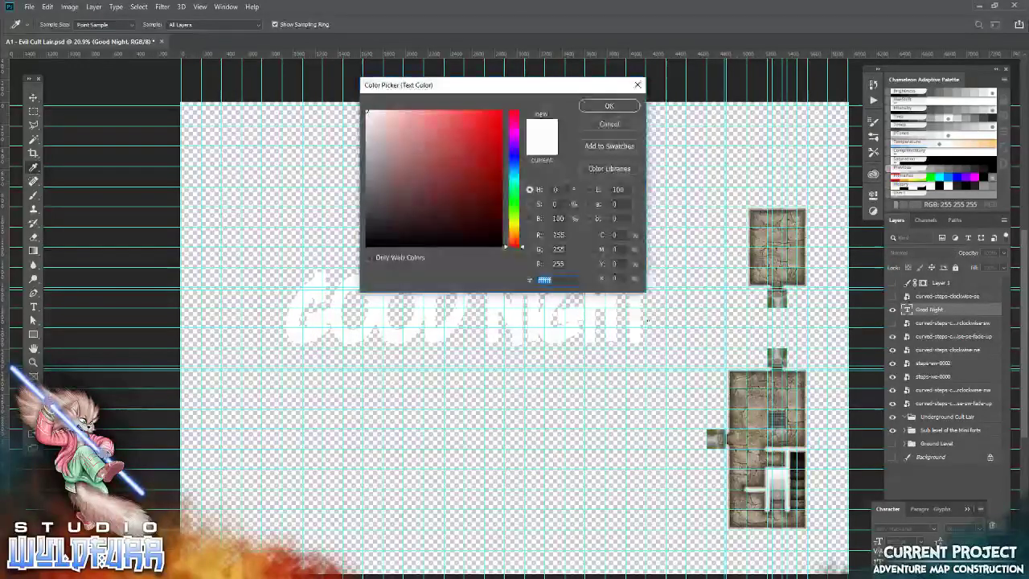
{"action": "type", "text": "000000"}
{"action": "left_click", "coordinate": [610, 105]}
{"action": "key", "text": "v"}
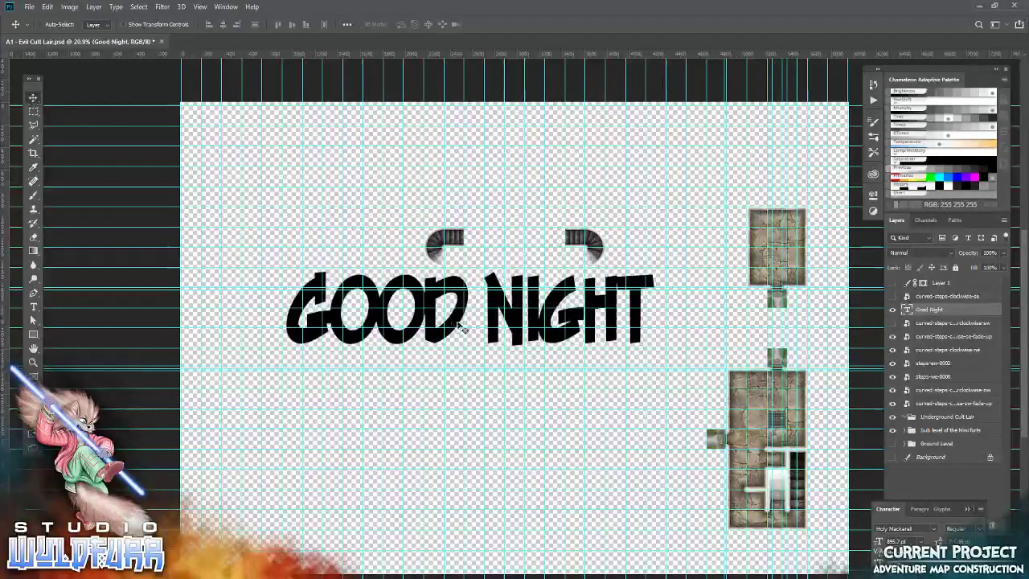
{"action": "left_click_drag", "start_coordinate": [455, 340], "coordinate": [437, 395]}
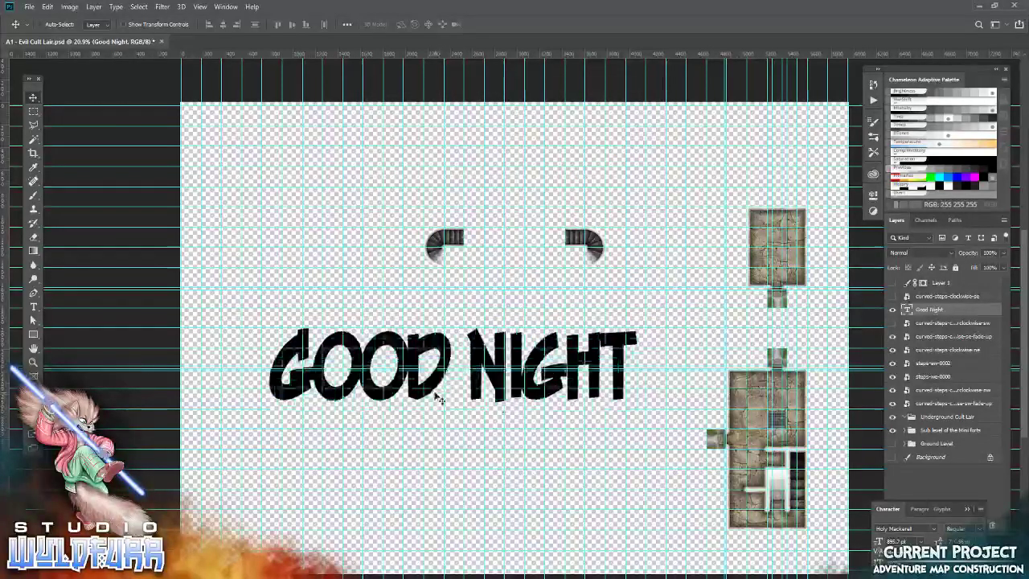
Hide the guides and switch to the OBS window
{"action": "key", "text": "ctrl+semicolon"}
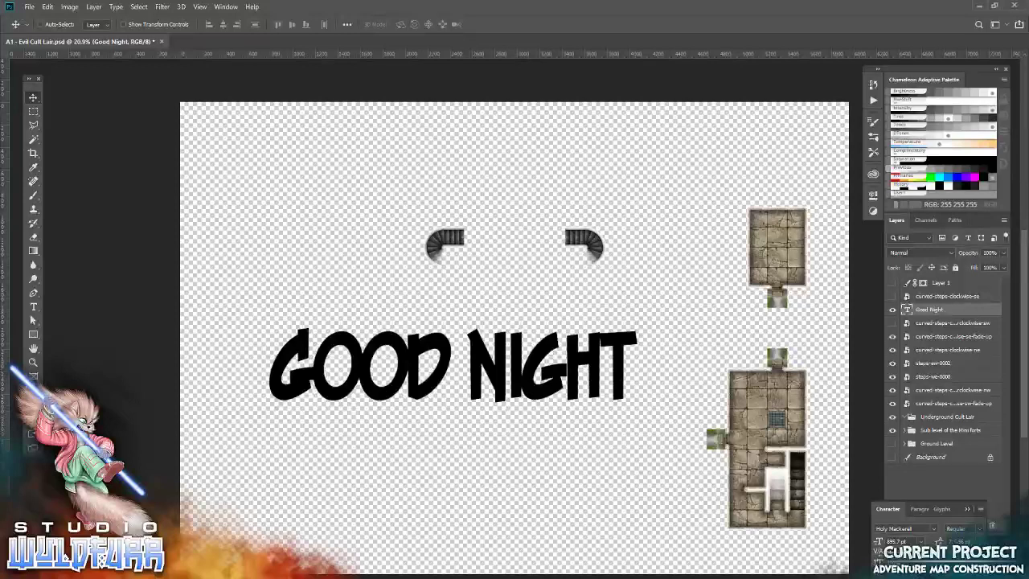
{"action": "key", "text": "alt+Tab"}
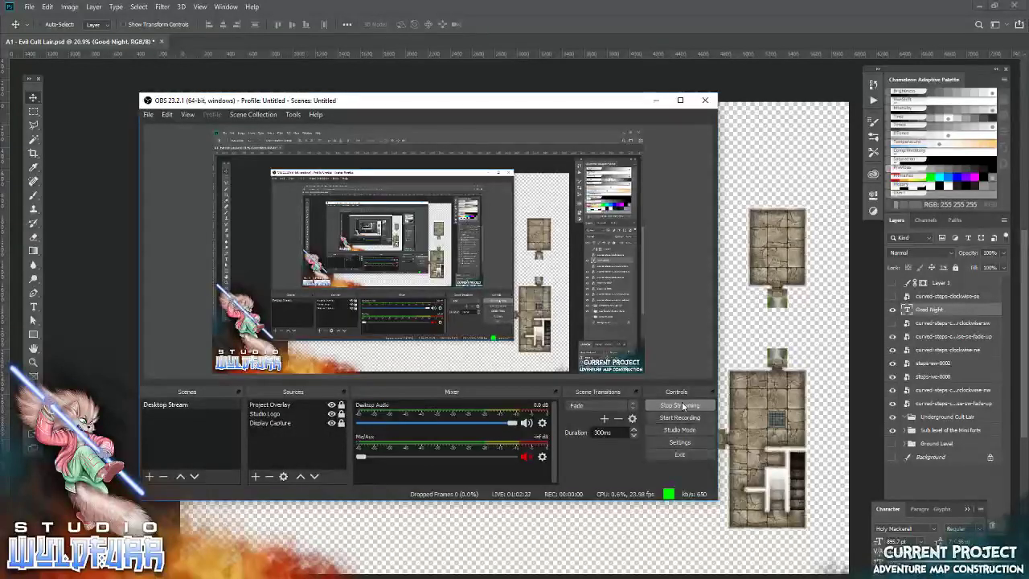